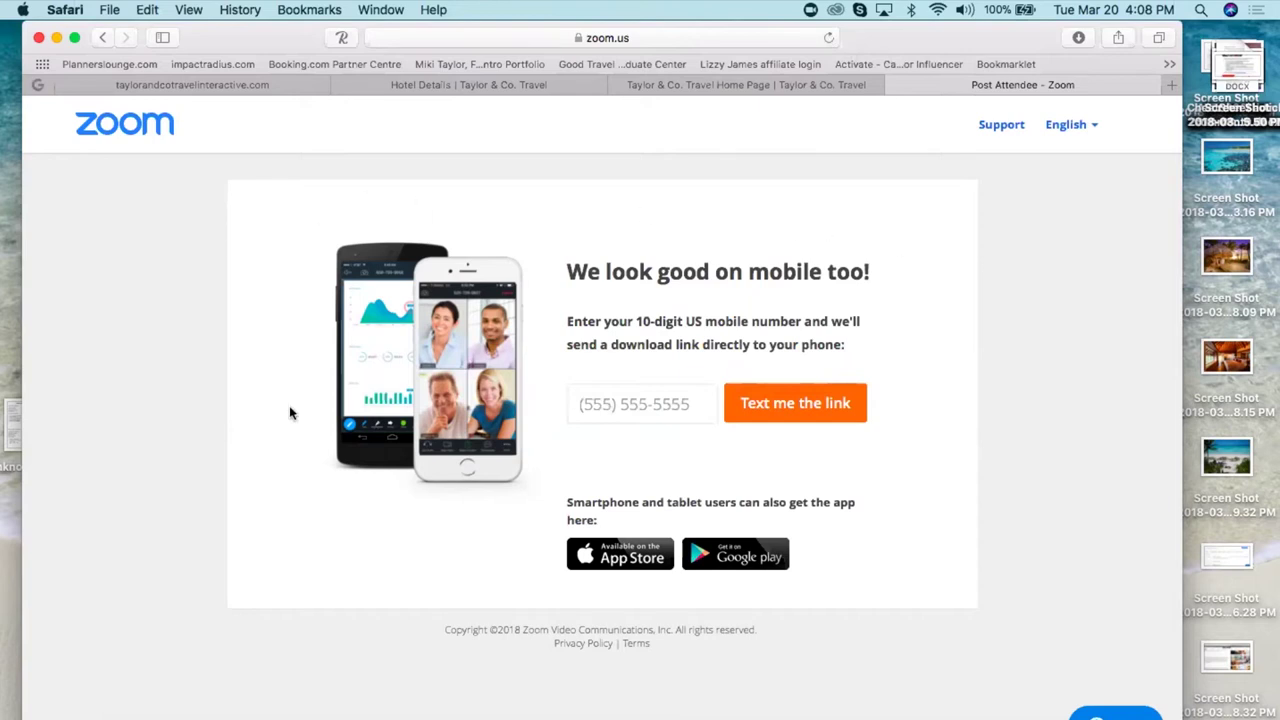
- Return to the Jamaica itinerary and scroll up to the AA 685 and AA 1711 Charlotte flights
left_click(178, 88)
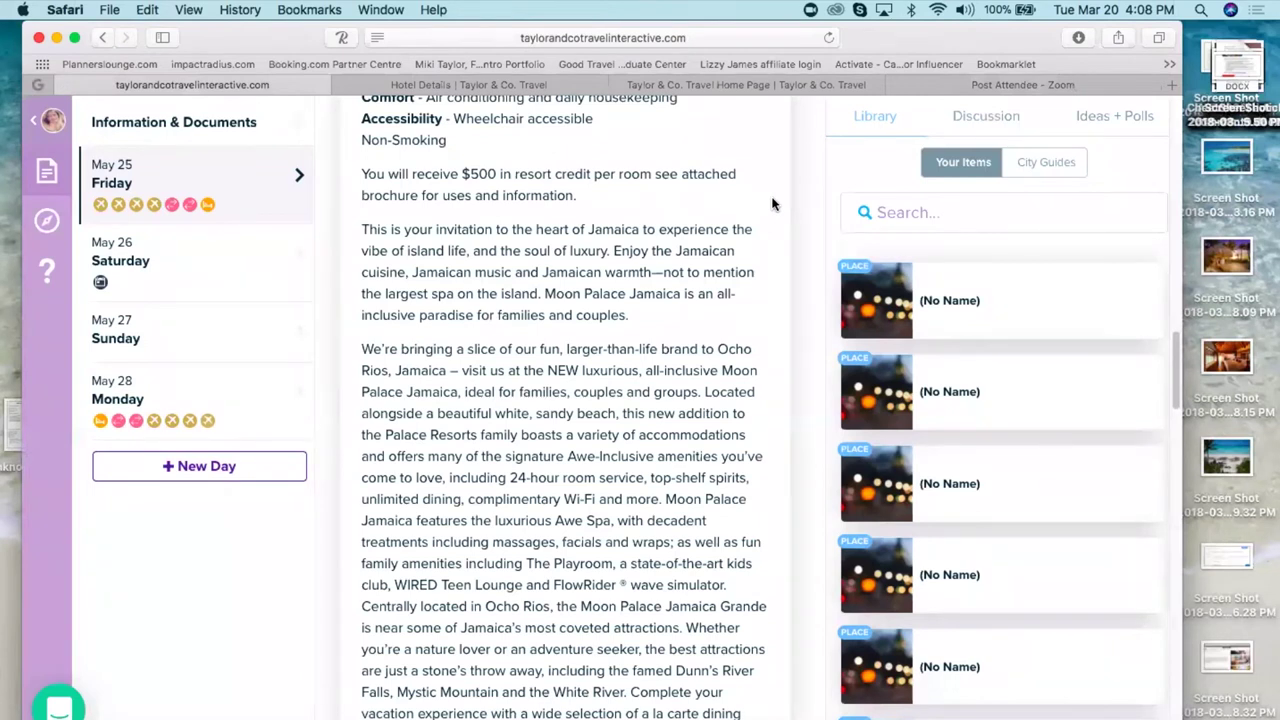
scroll(772, 204, "up", 10)
scroll(570, 400, "up", 15)
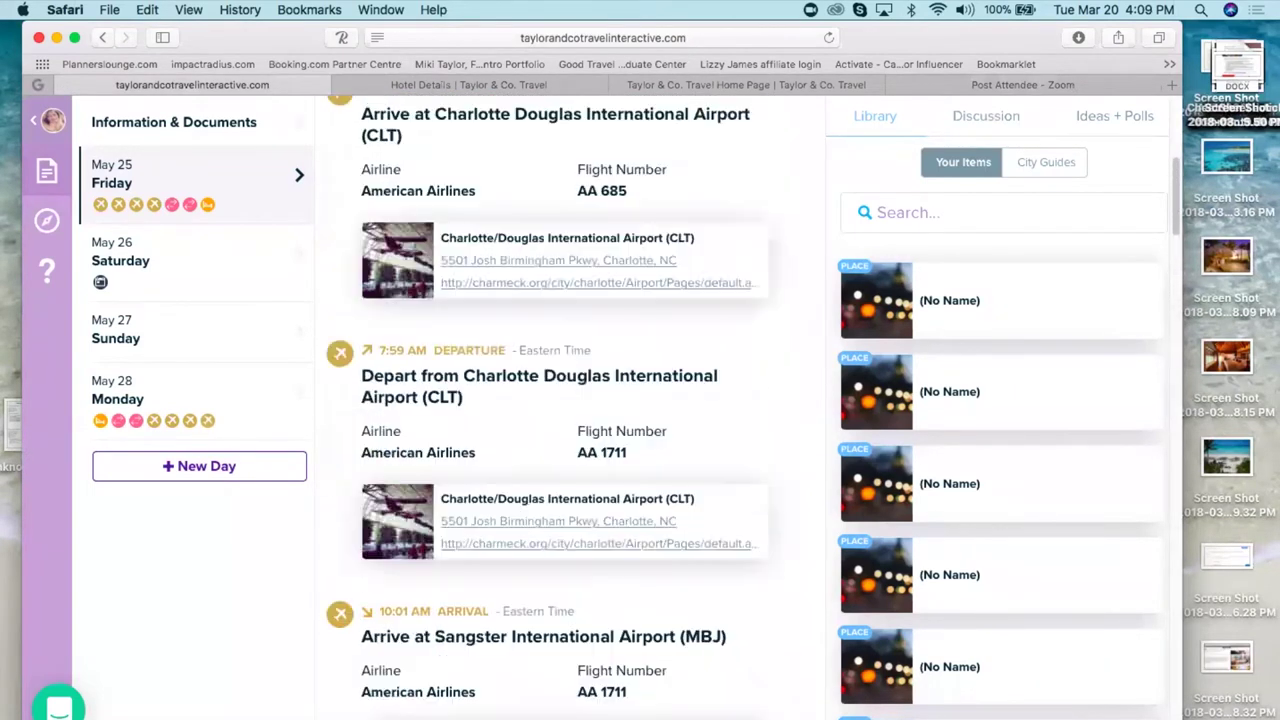
scroll(760, 166, "up", 2)
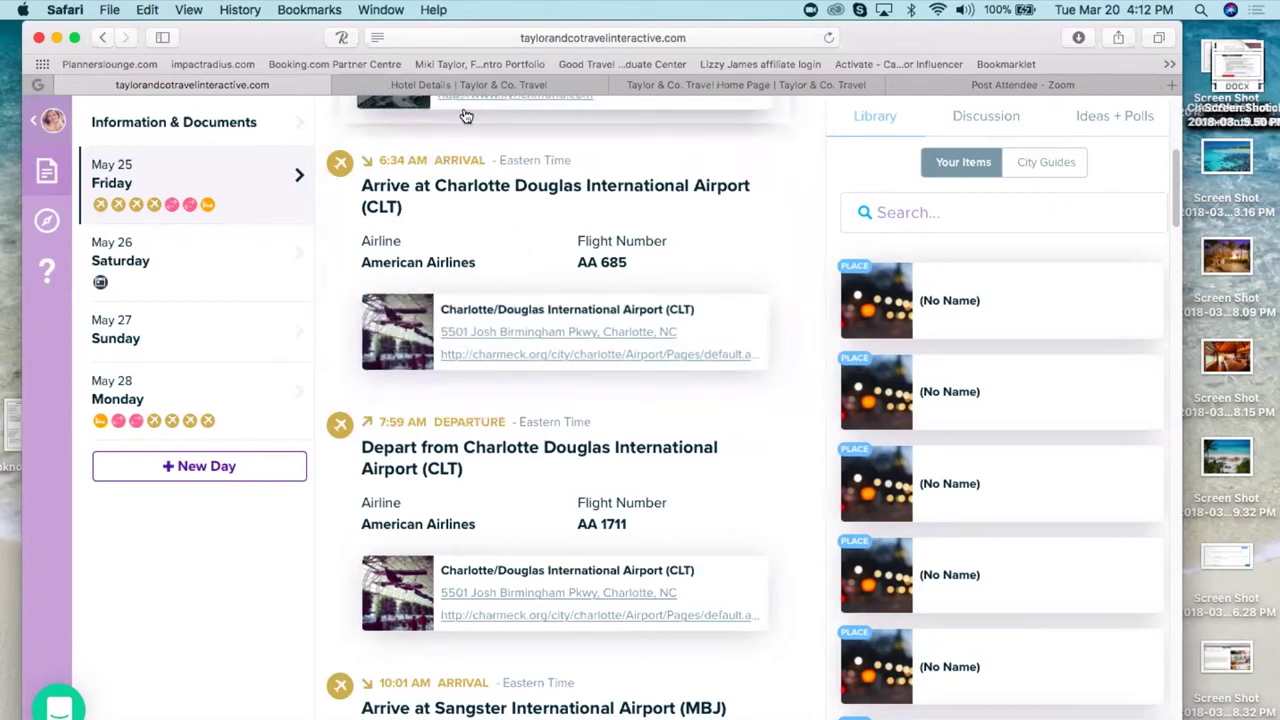
scroll(790, 295, "up", 2)
scroll(560, 400, "up", 8)
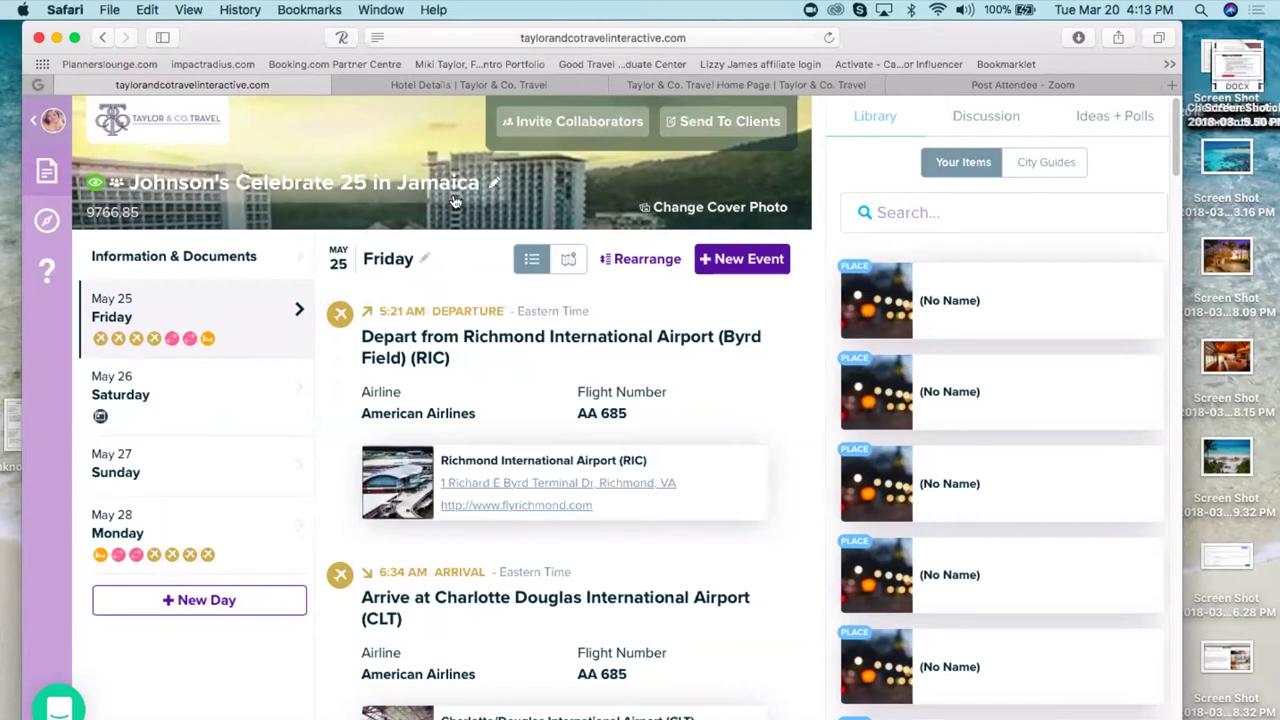
left_click(494, 186)
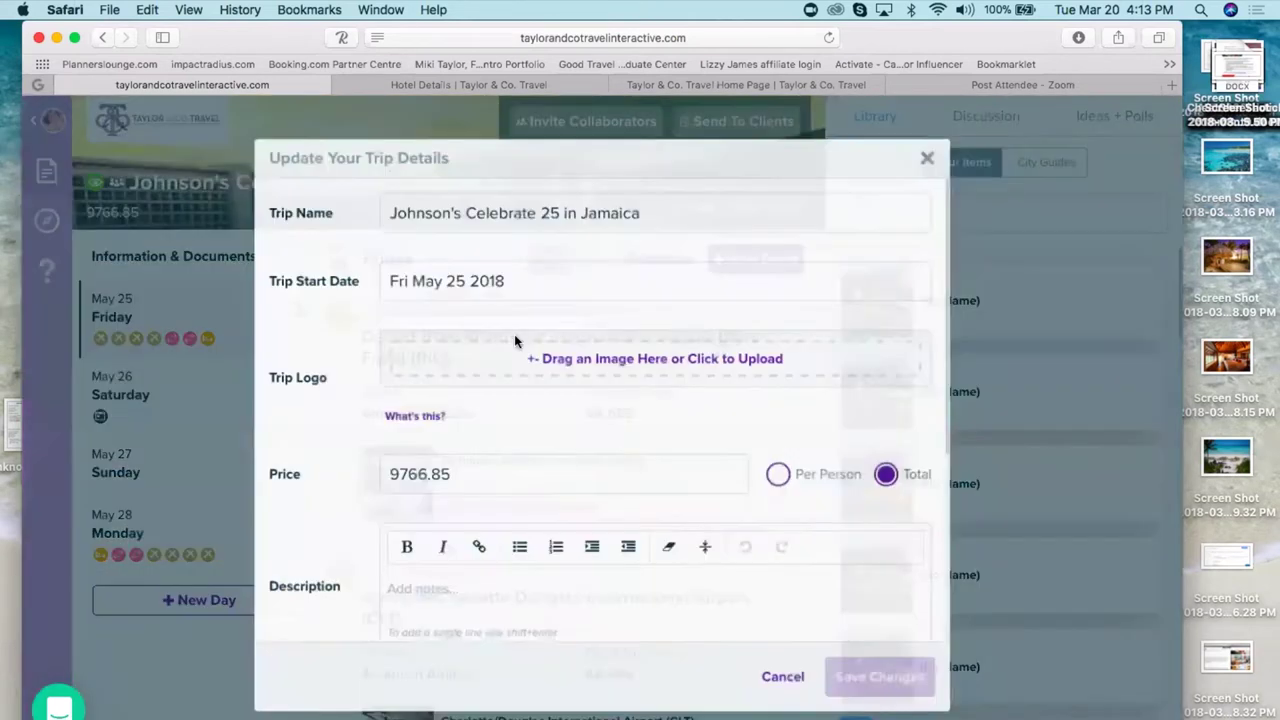
scroll(584, 416, "down", 6)
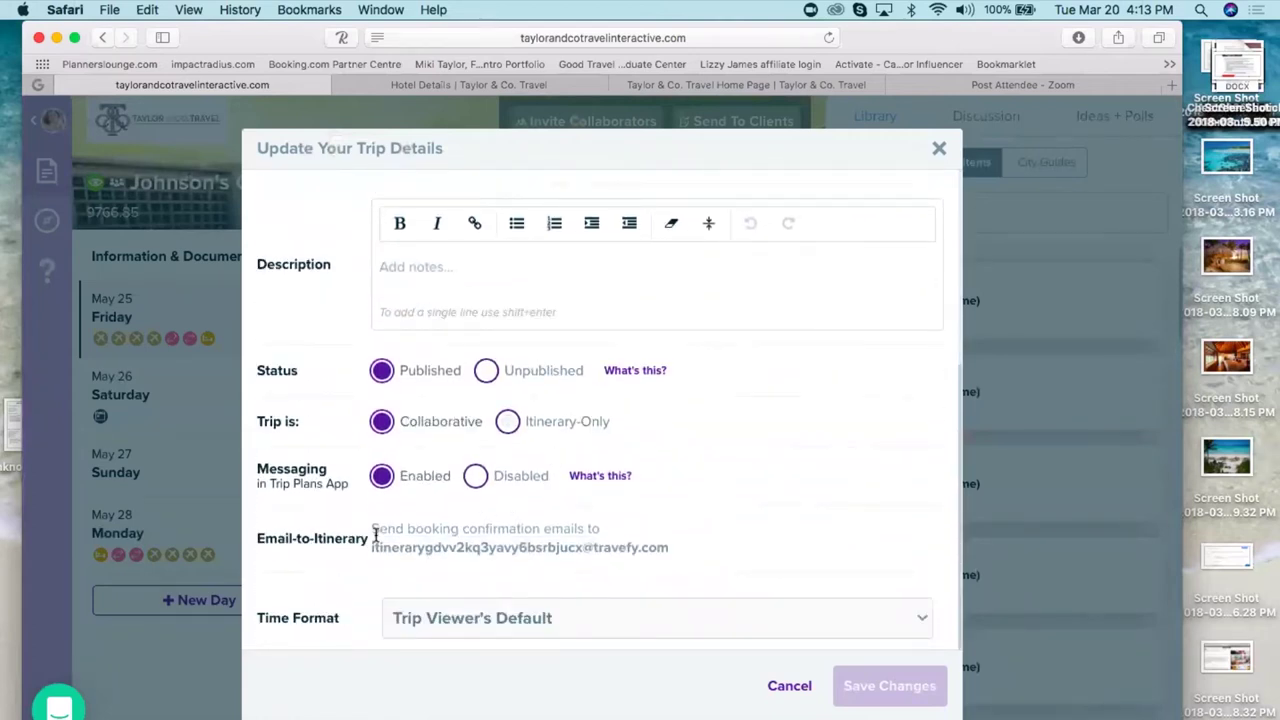
triple_click(675, 548)
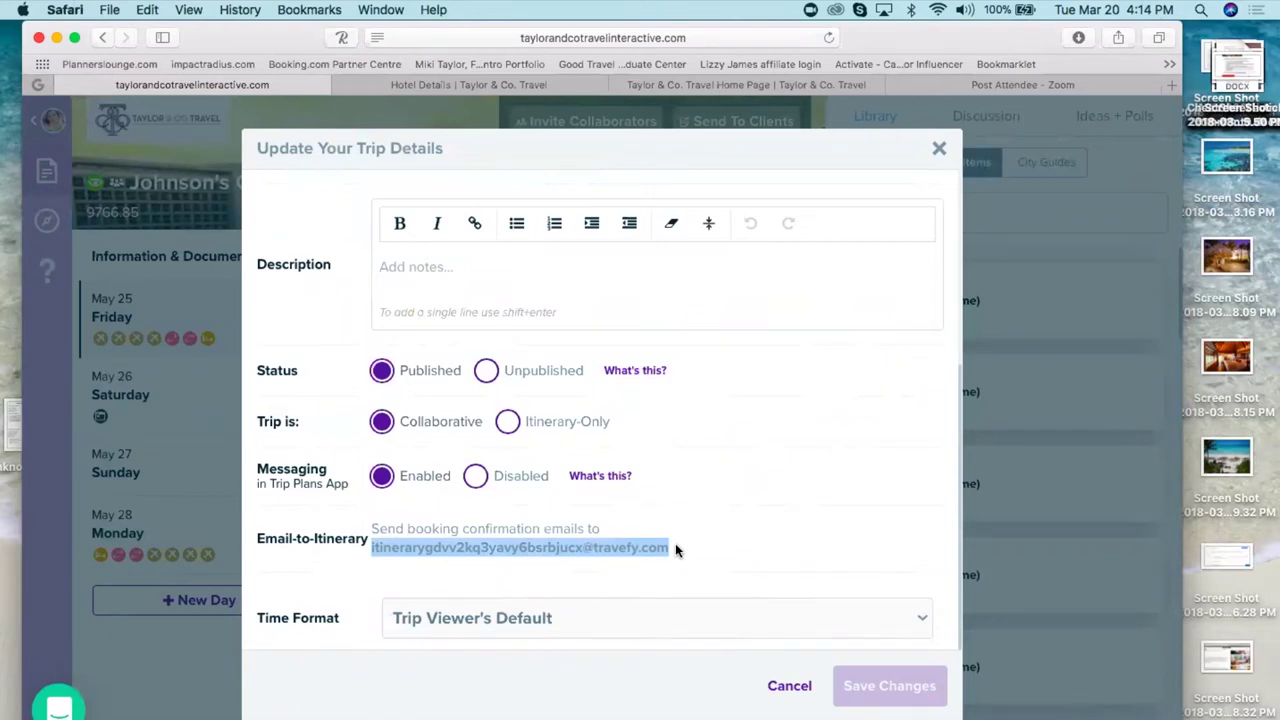
left_click(675, 548)
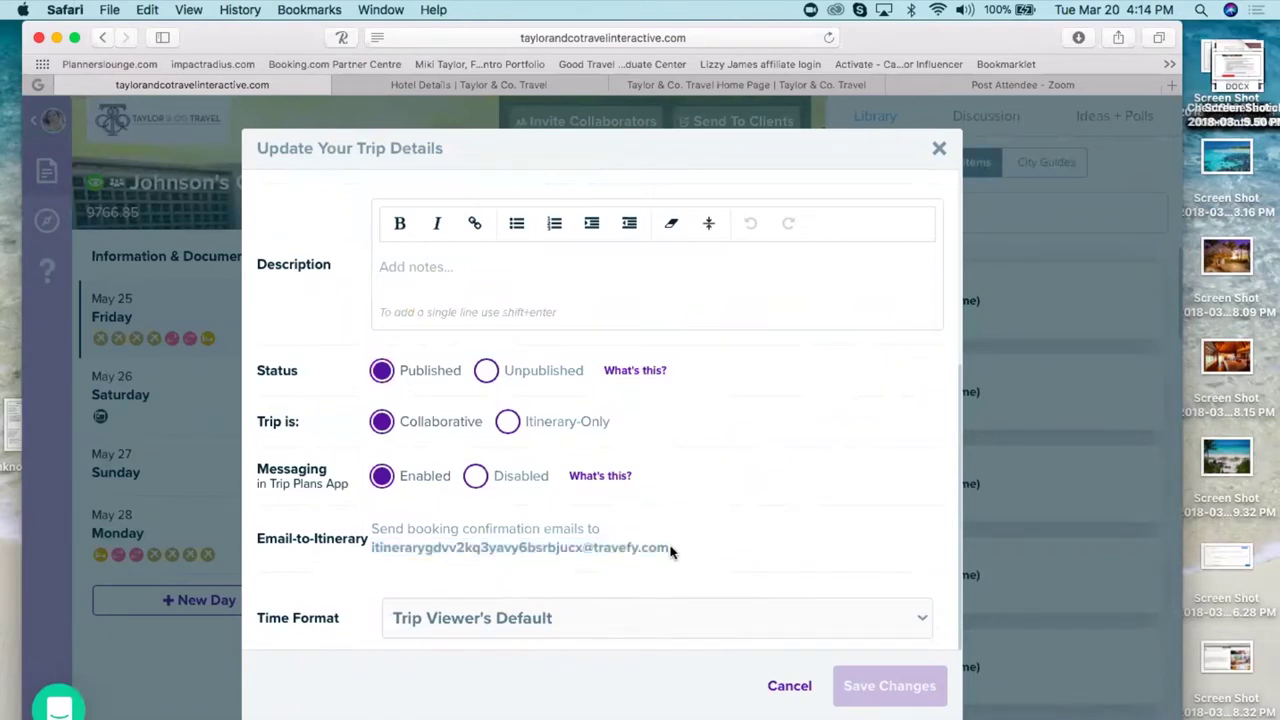
left_click_drag(670, 551, 370, 535)
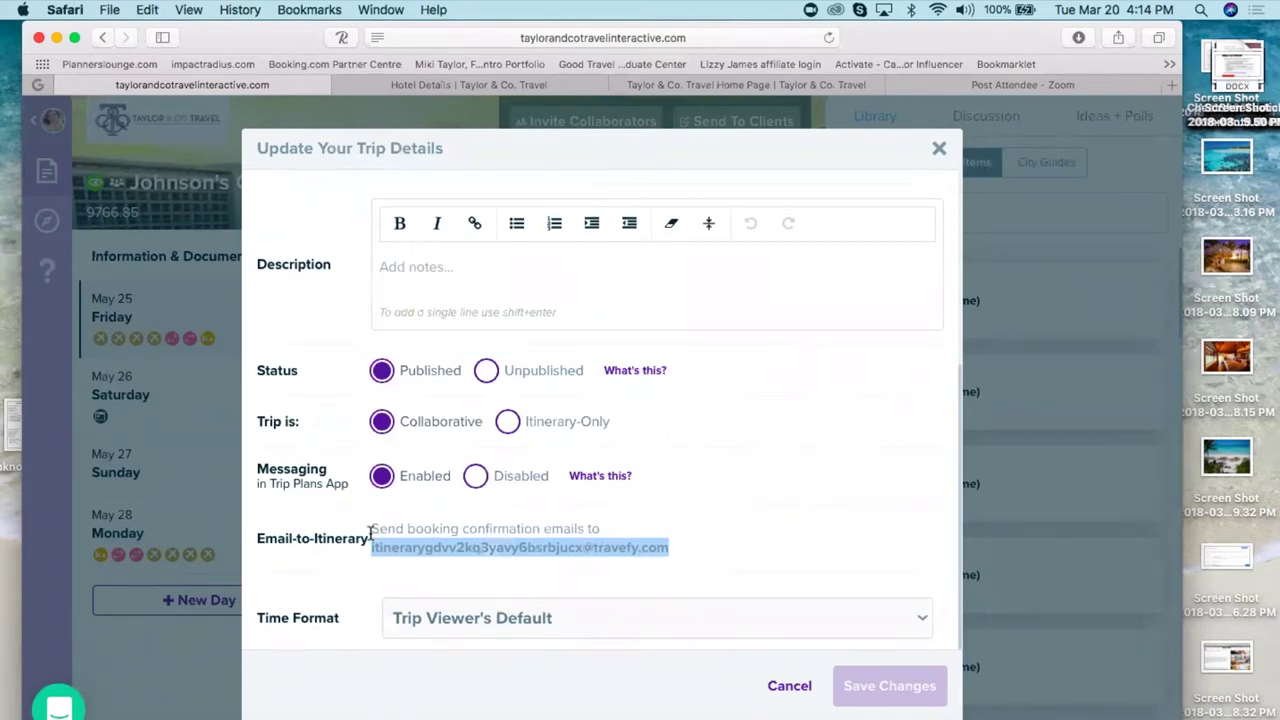
left_click(787, 690)
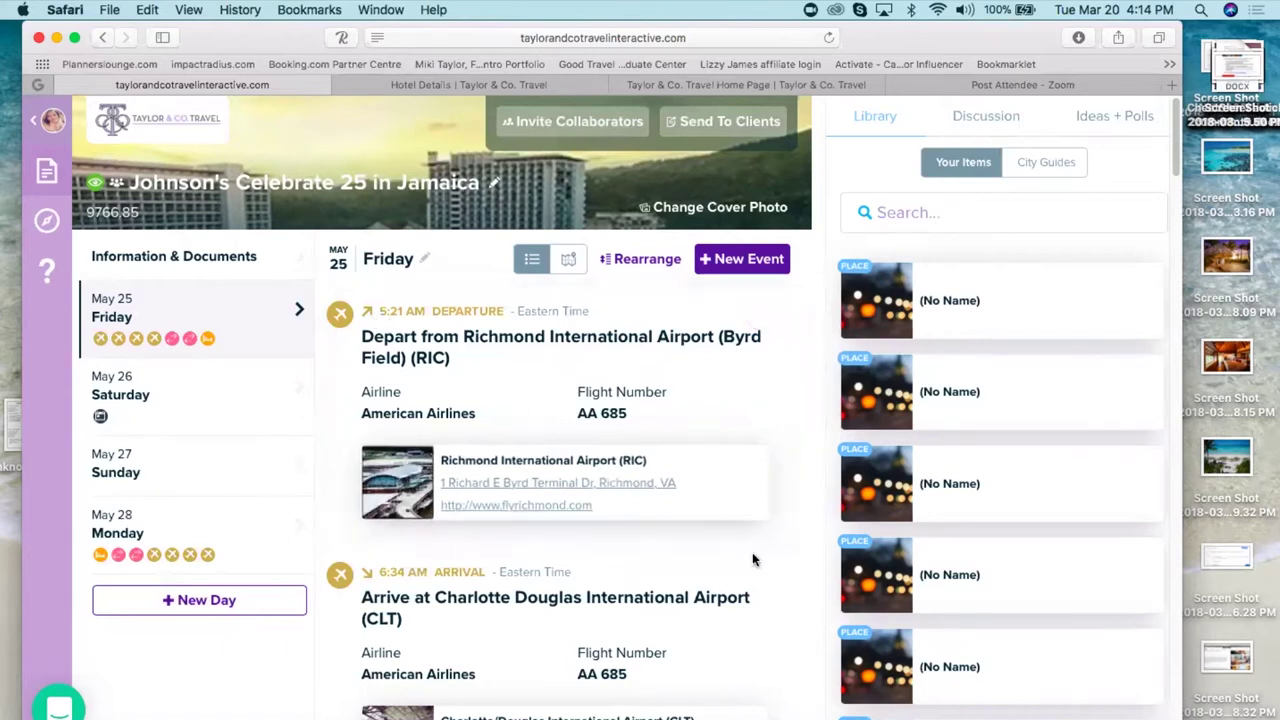
scroll(713, 568, "down", 12)
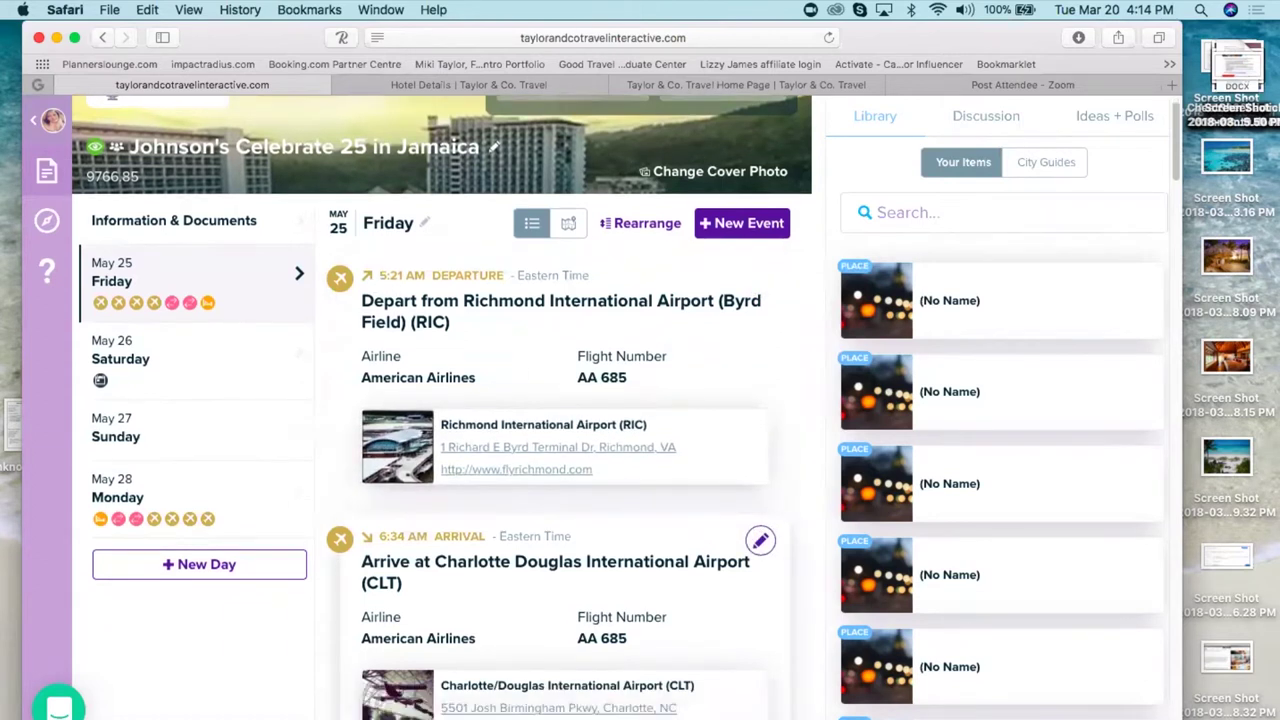
scroll(686, 605, "down", 11)
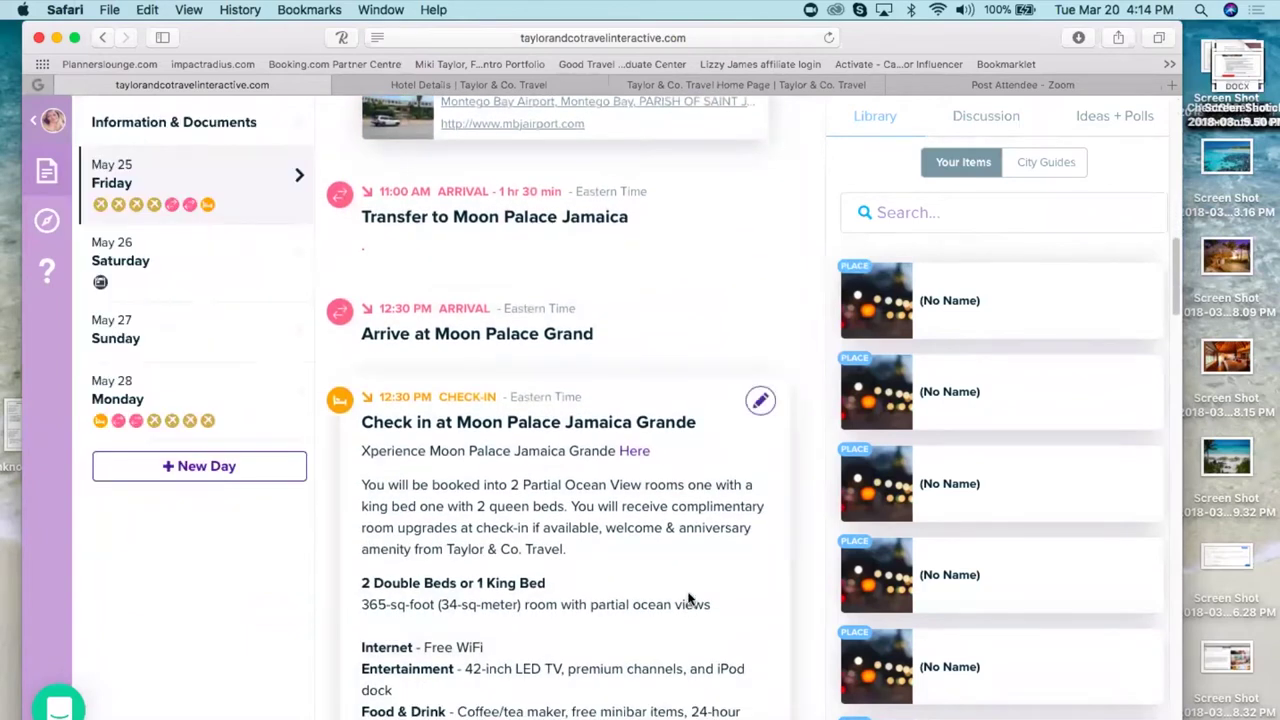
scroll(578, 254, "down", 6)
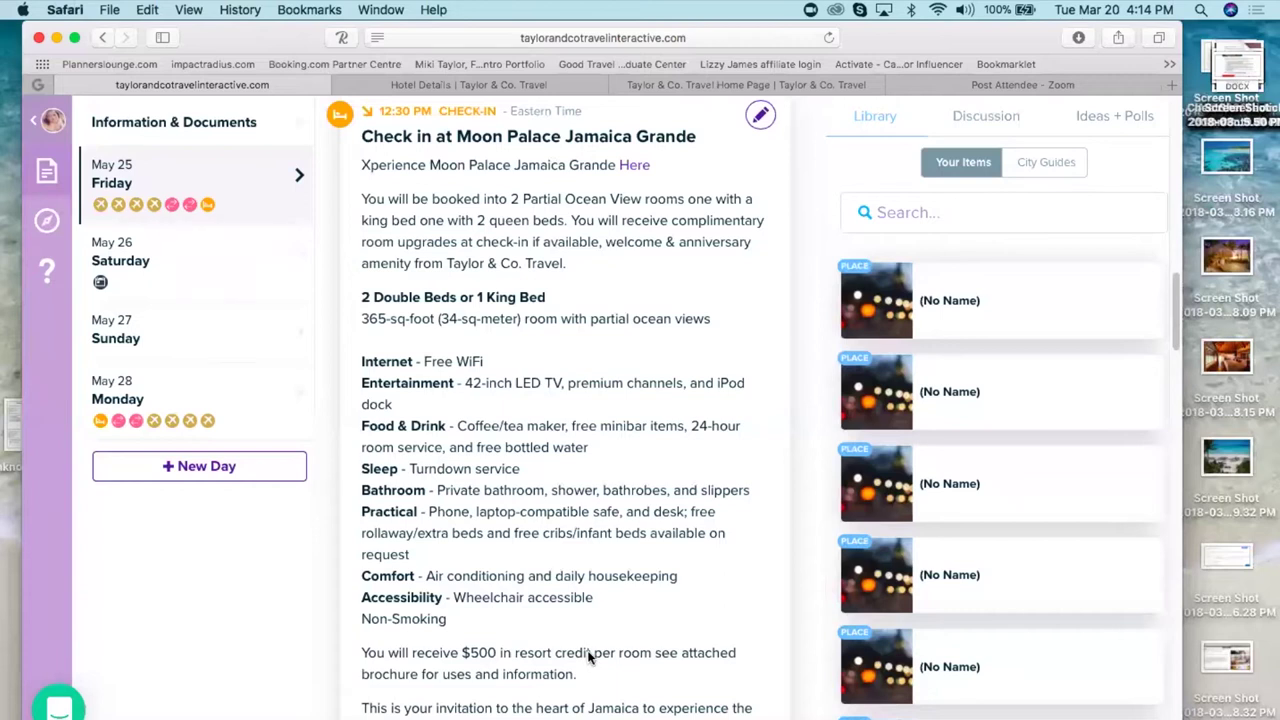
scroll(588, 657, "down", 13)
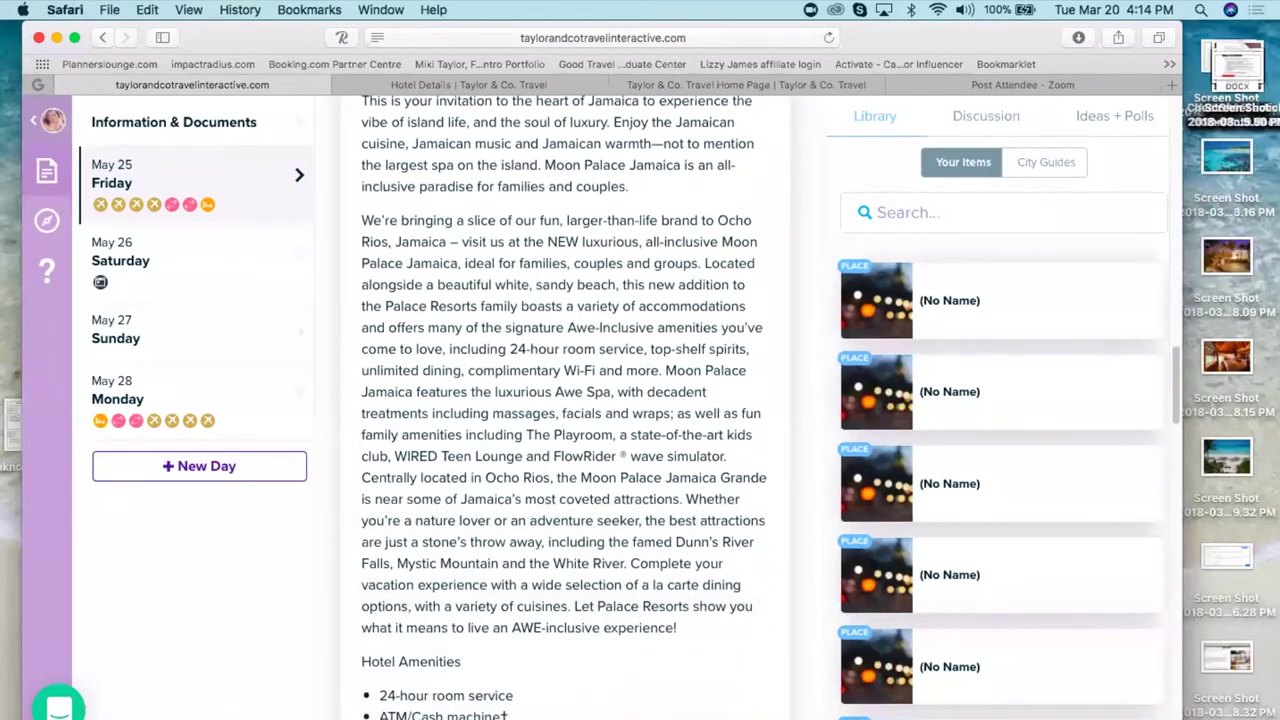
scroll(565, 400, "down", 18)
scroll(565, 400, "down", 13)
scroll(565, 400, "up", 1)
scroll(565, 400, "up", 18)
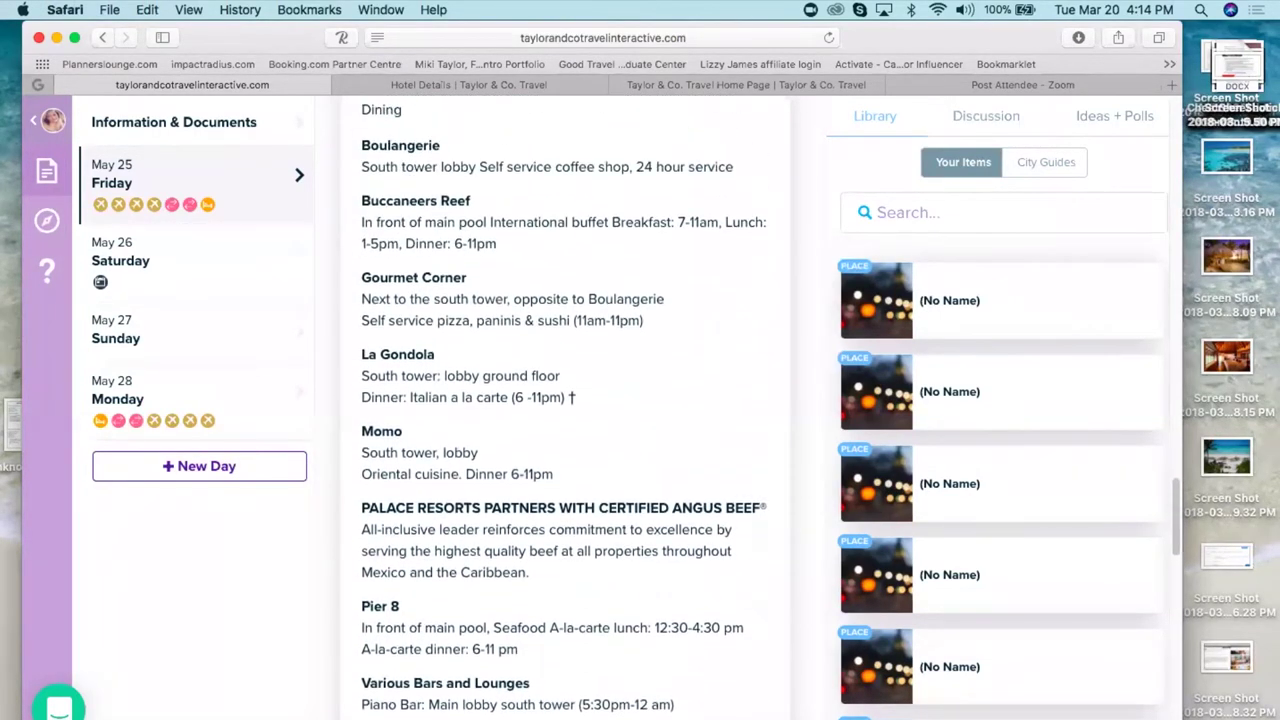
scroll(565, 400, "up", 18)
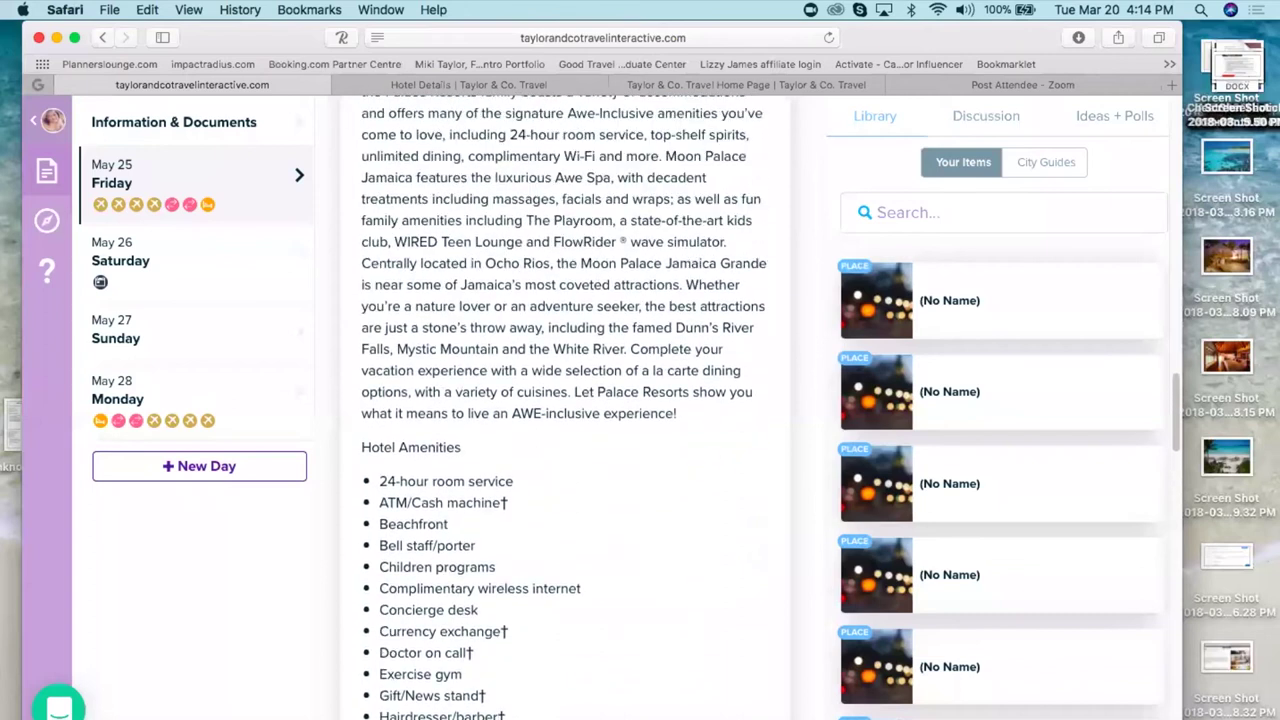
scroll(565, 400, "up", 20)
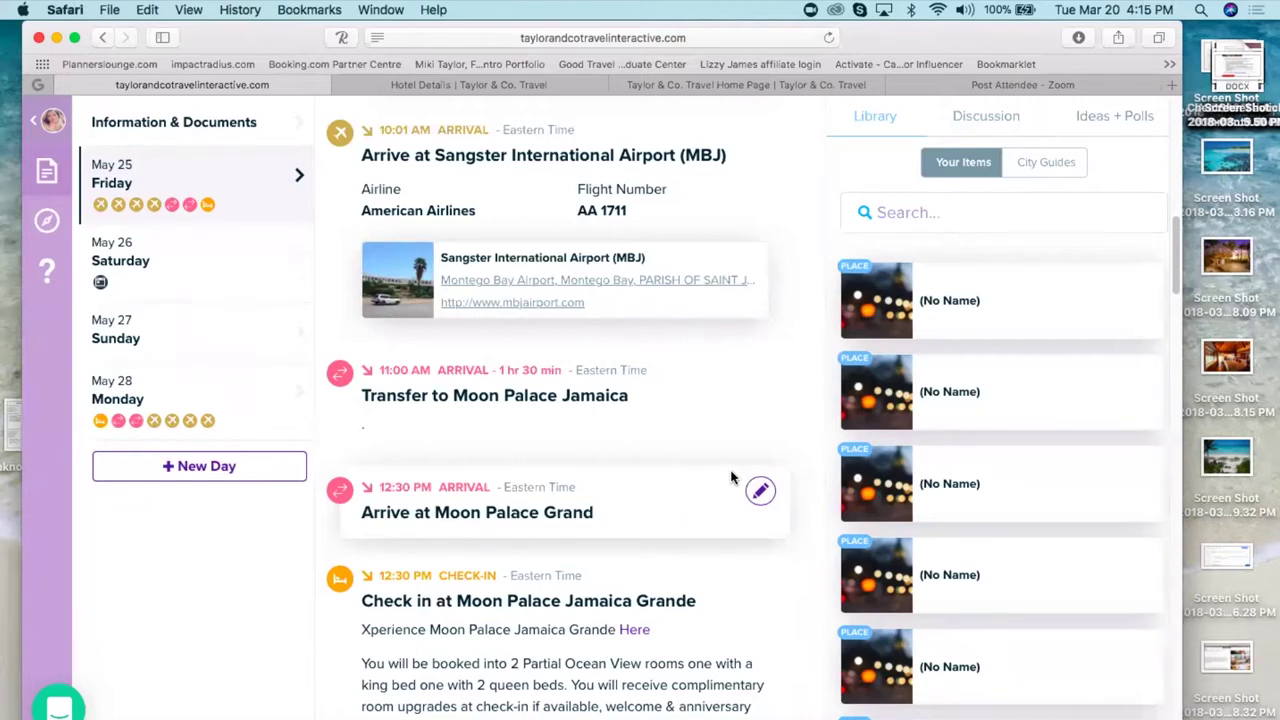
scroll(731, 478, "up", 5)
scroll(731, 478, "up", 5)
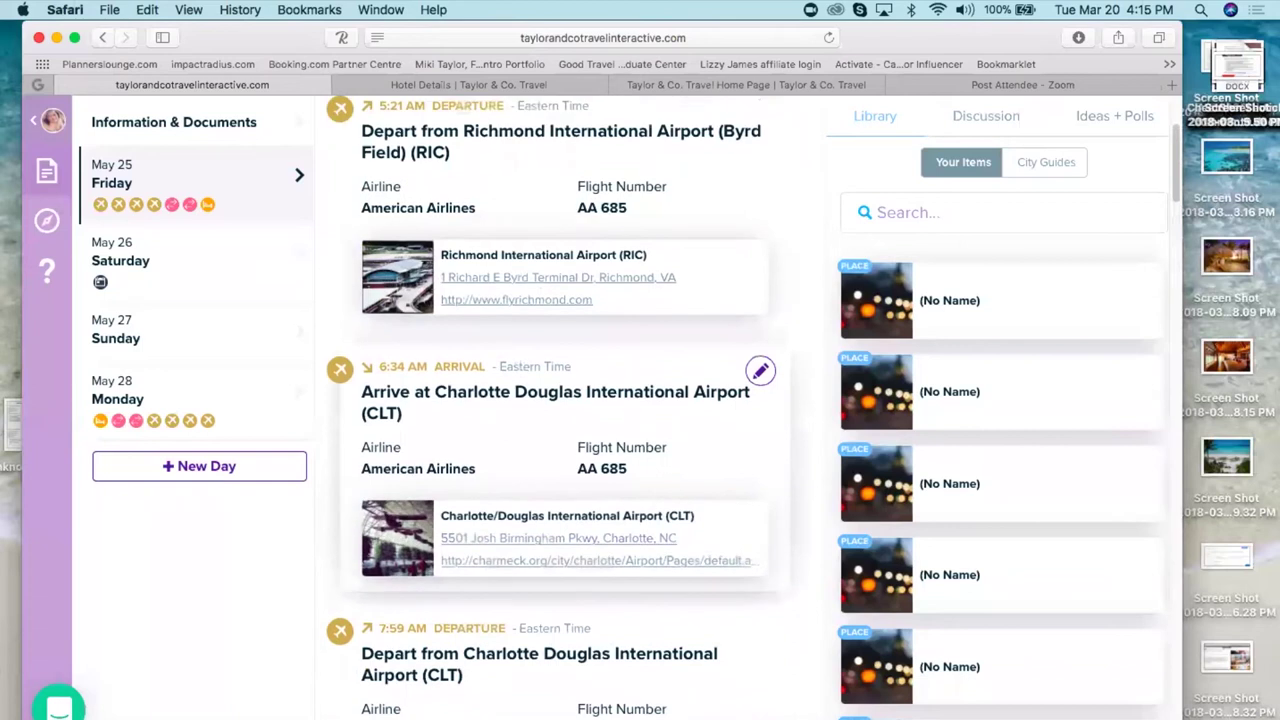
scroll(725, 478, "up", 3)
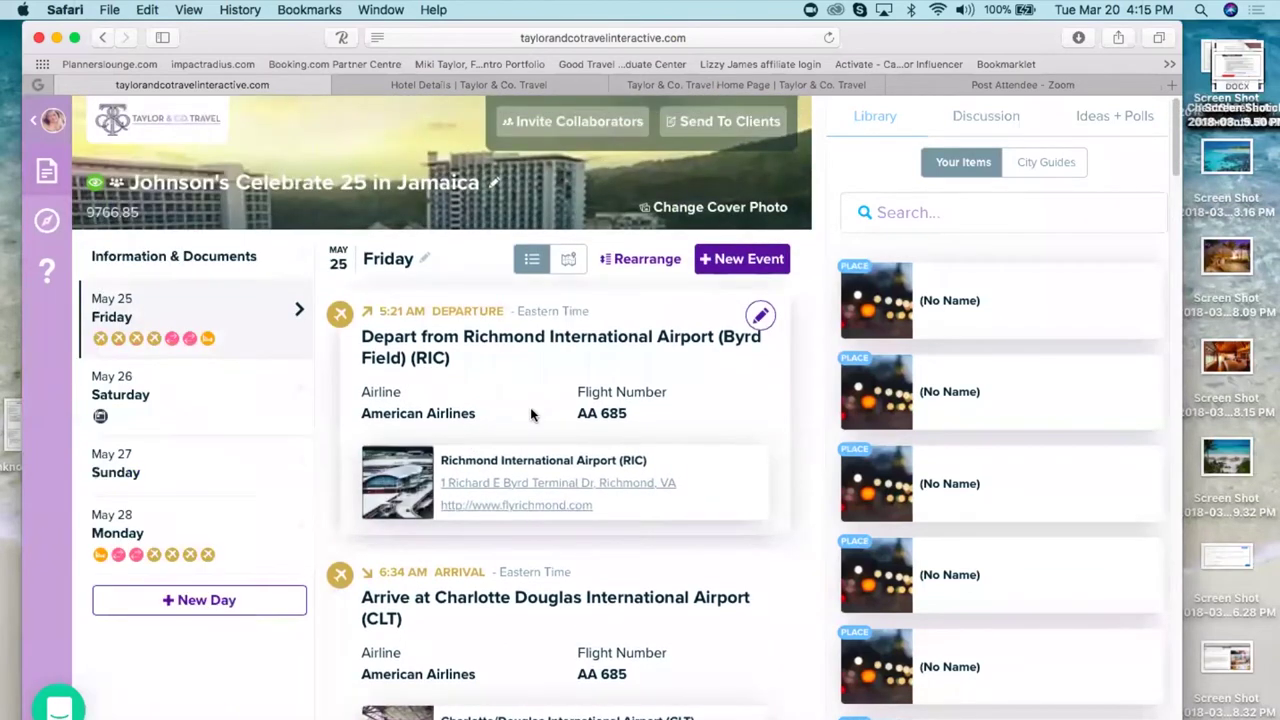
scroll(531, 414, "down", 1)
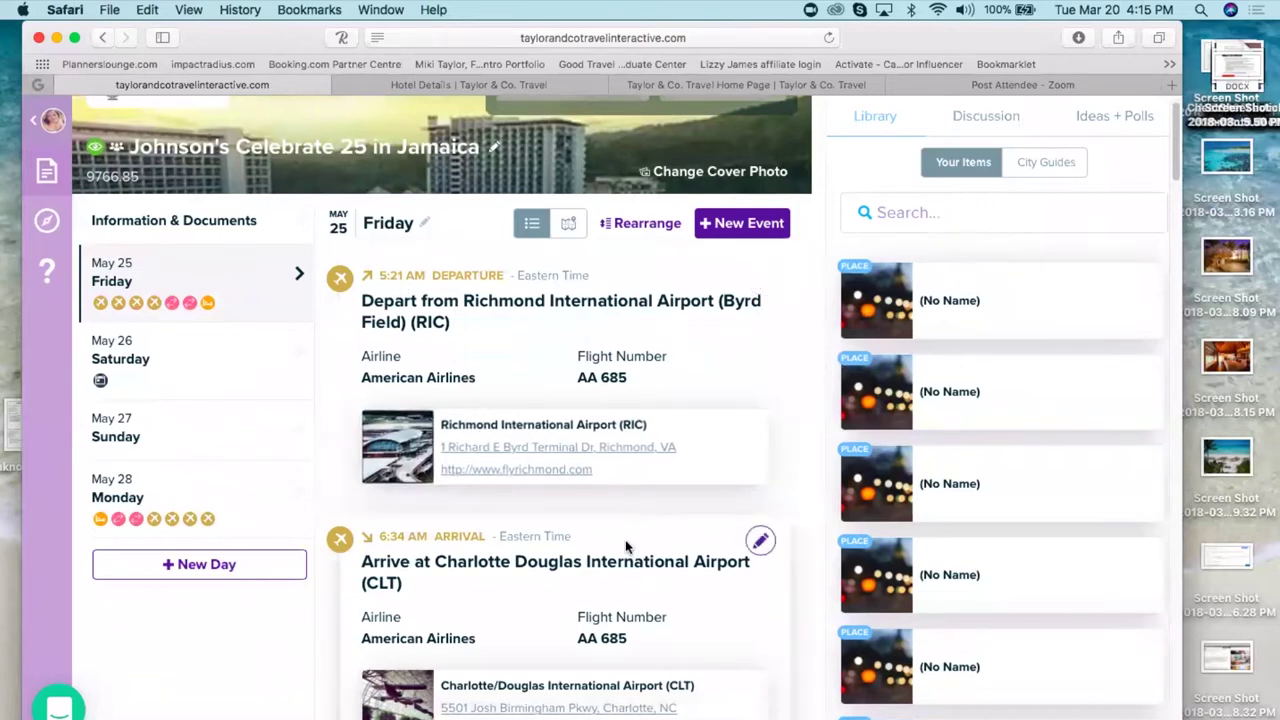
scroll(626, 546, "down", 1)
scroll(624, 544, "down", 6)
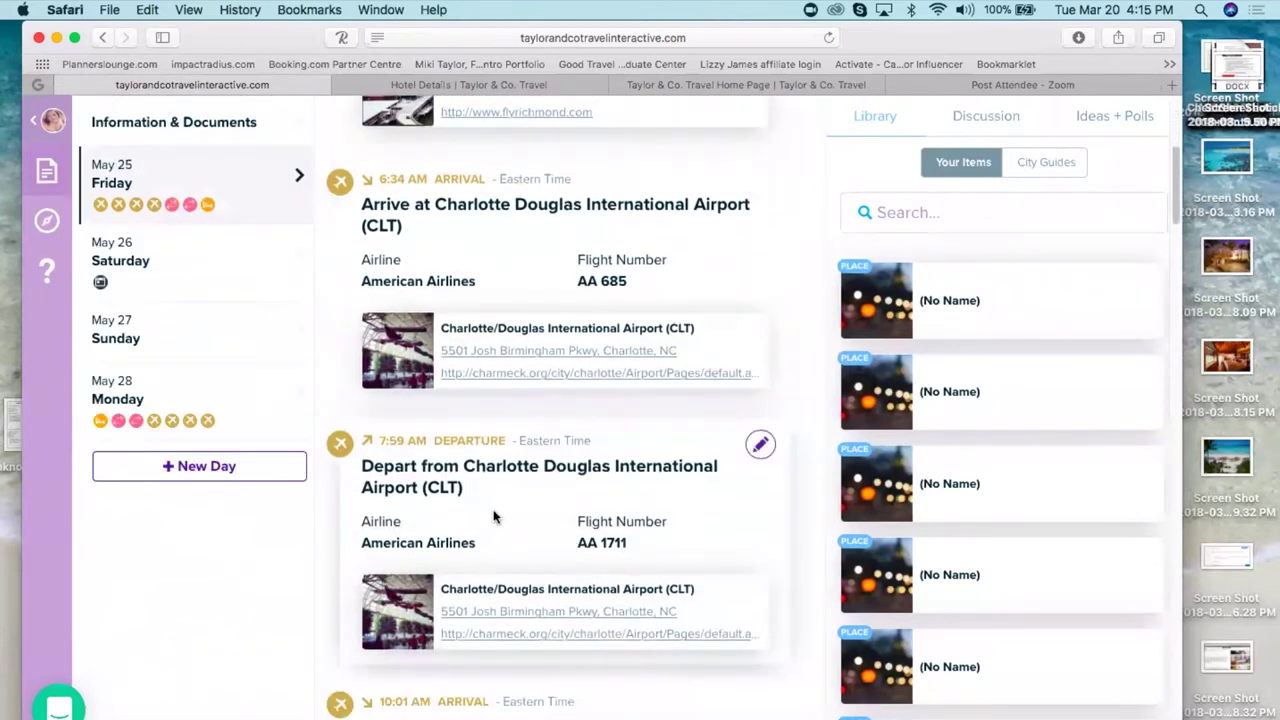
scroll(495, 521, "down", 5)
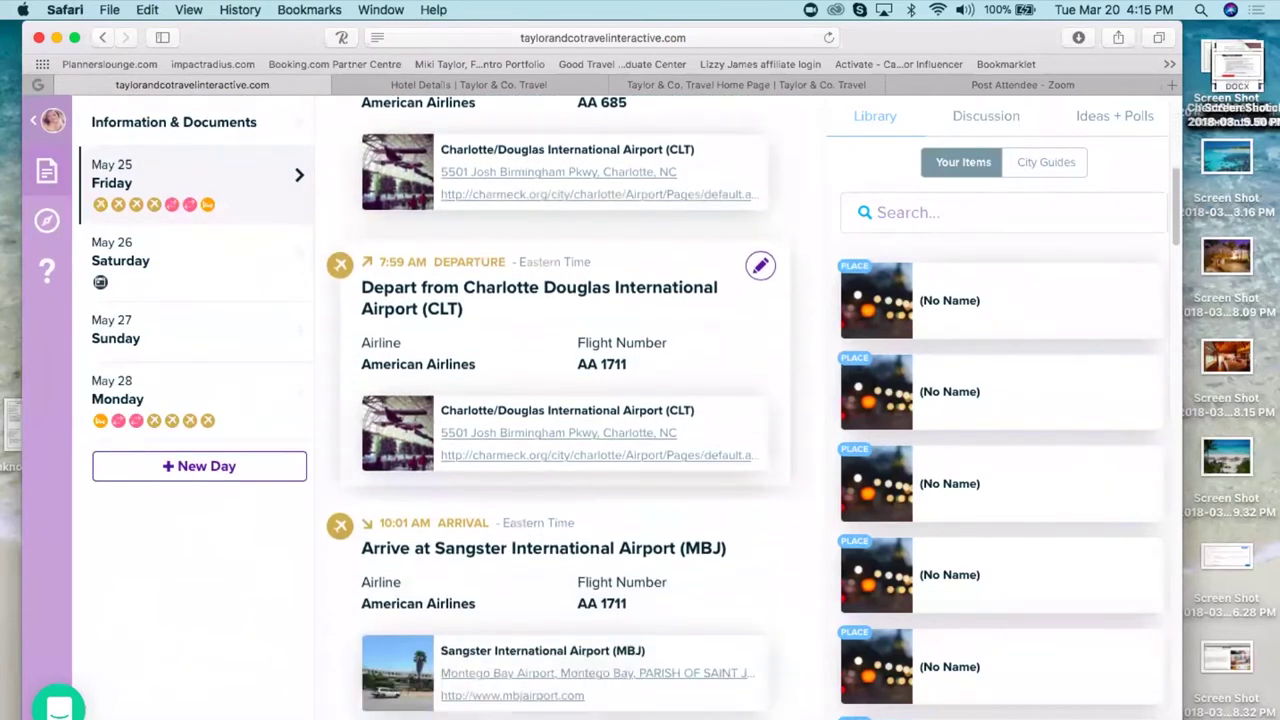
- Check the Charlotte flight's price currency options, then close its editor and scroll toward the Sangster arrival
left_click(759, 266)
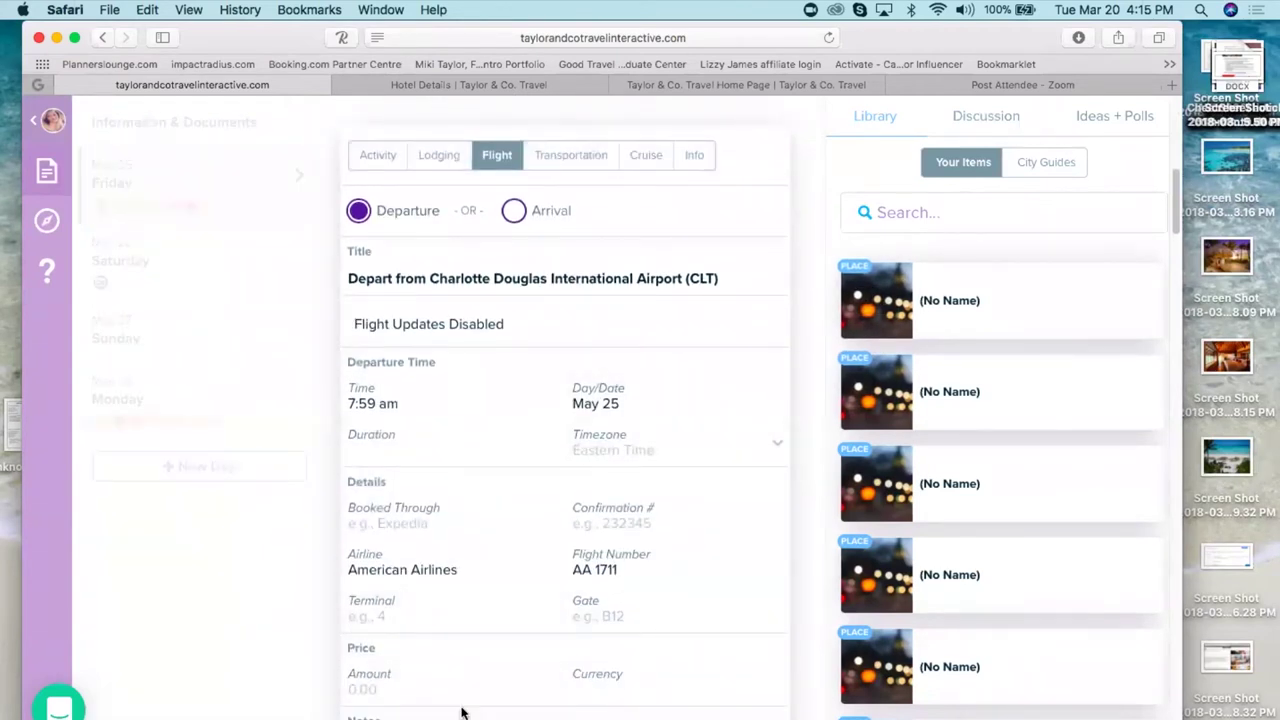
left_click(743, 690)
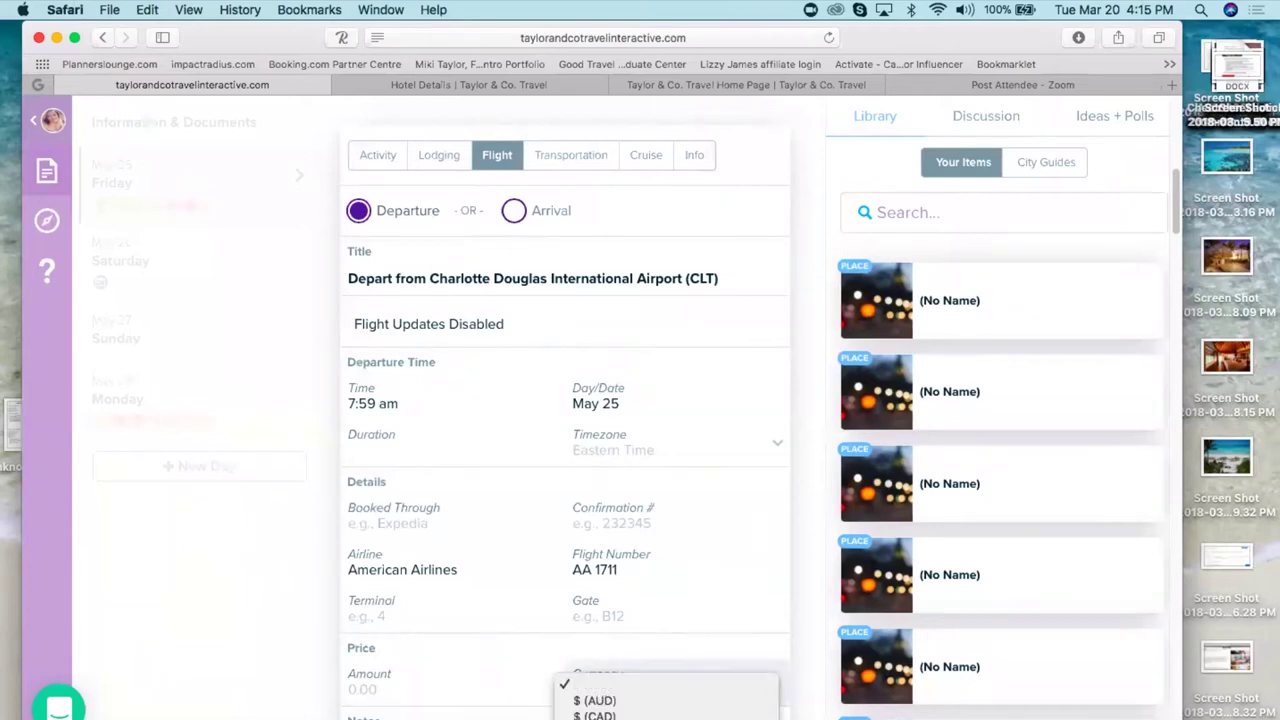
left_click(807, 567)
scroll(560, 400, "down", 4)
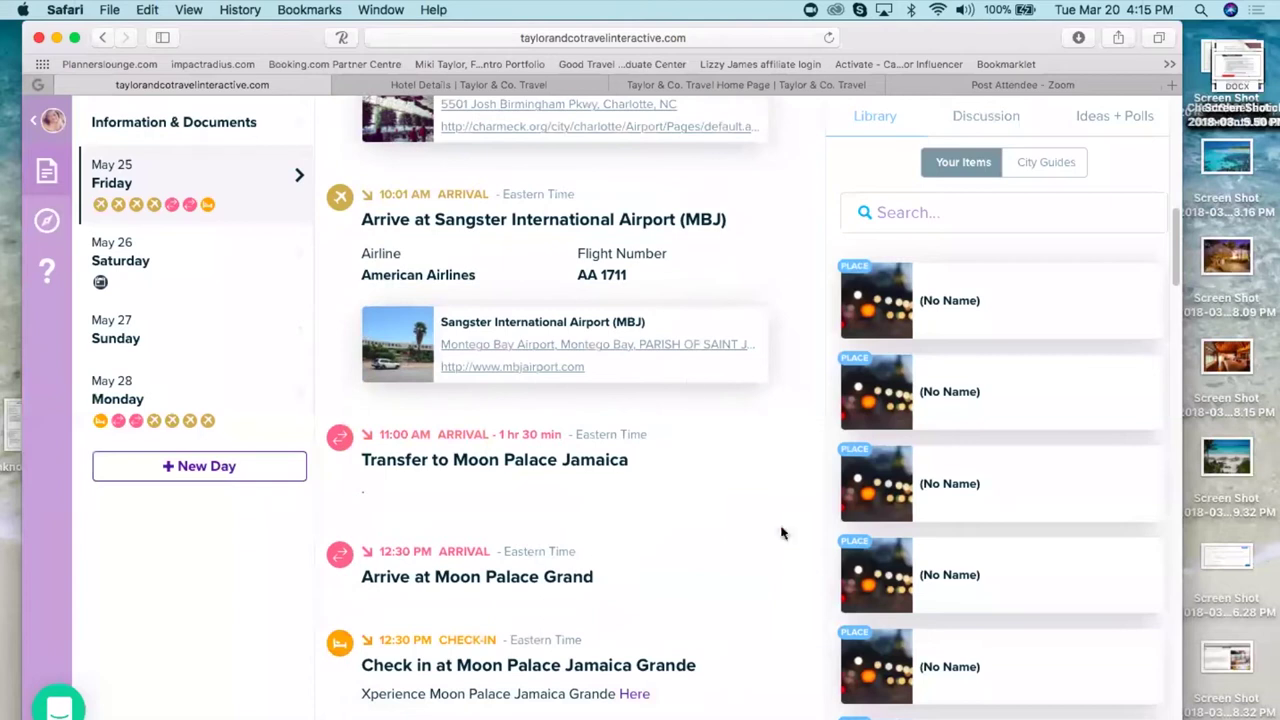
- Open the AA 1711 Sangster arrival flight and reveal its Notes and people-tagging options
left_click(760, 202)
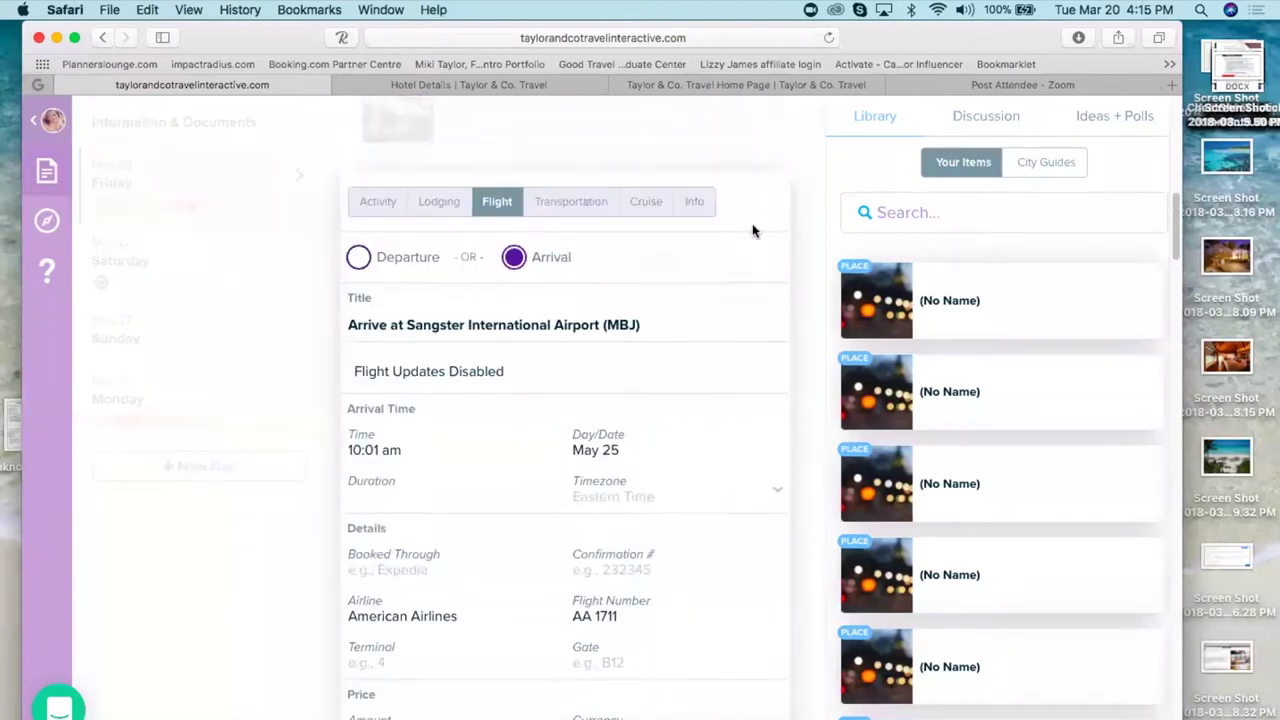
left_click_drag(542, 465, 540, 716)
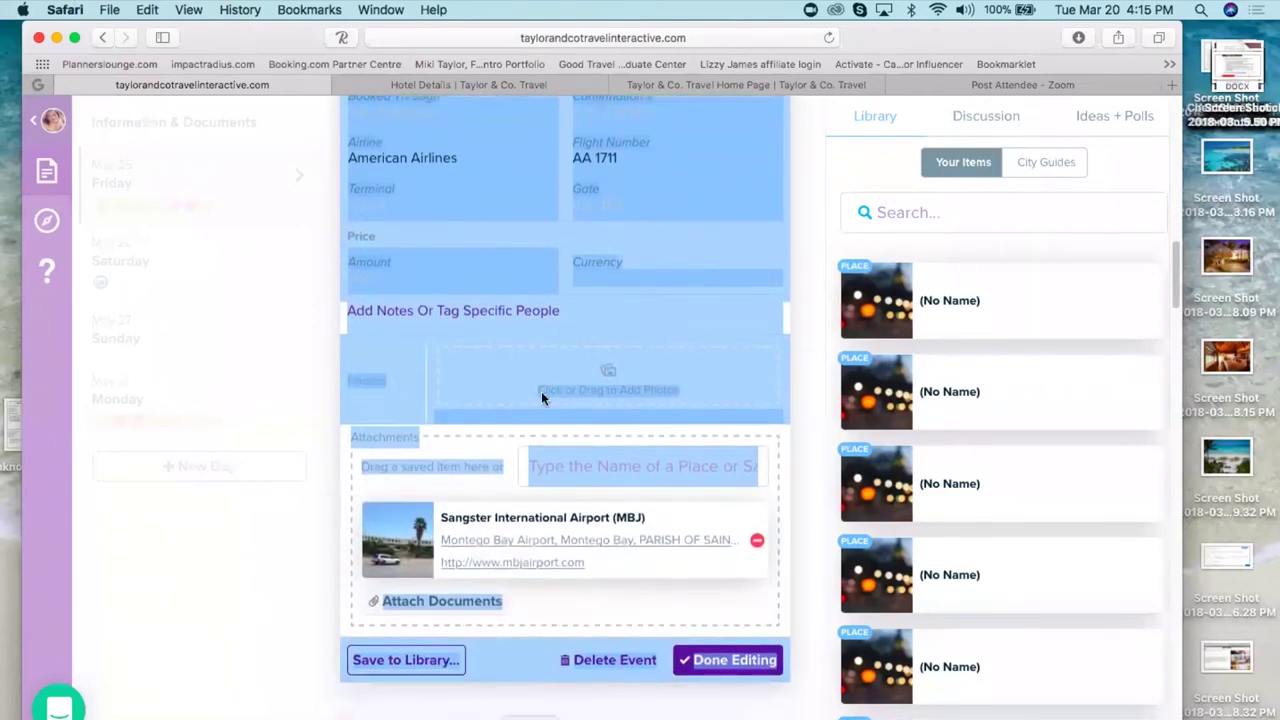
left_click(457, 314)
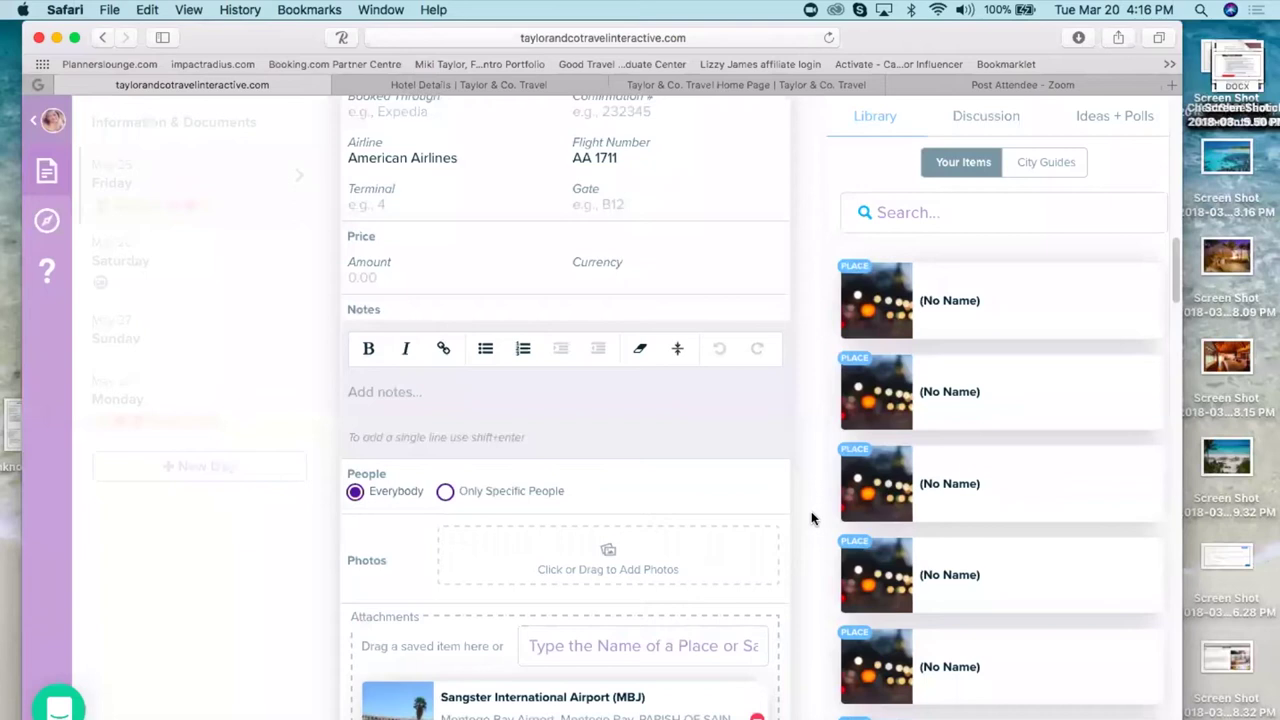
left_click(370, 398)
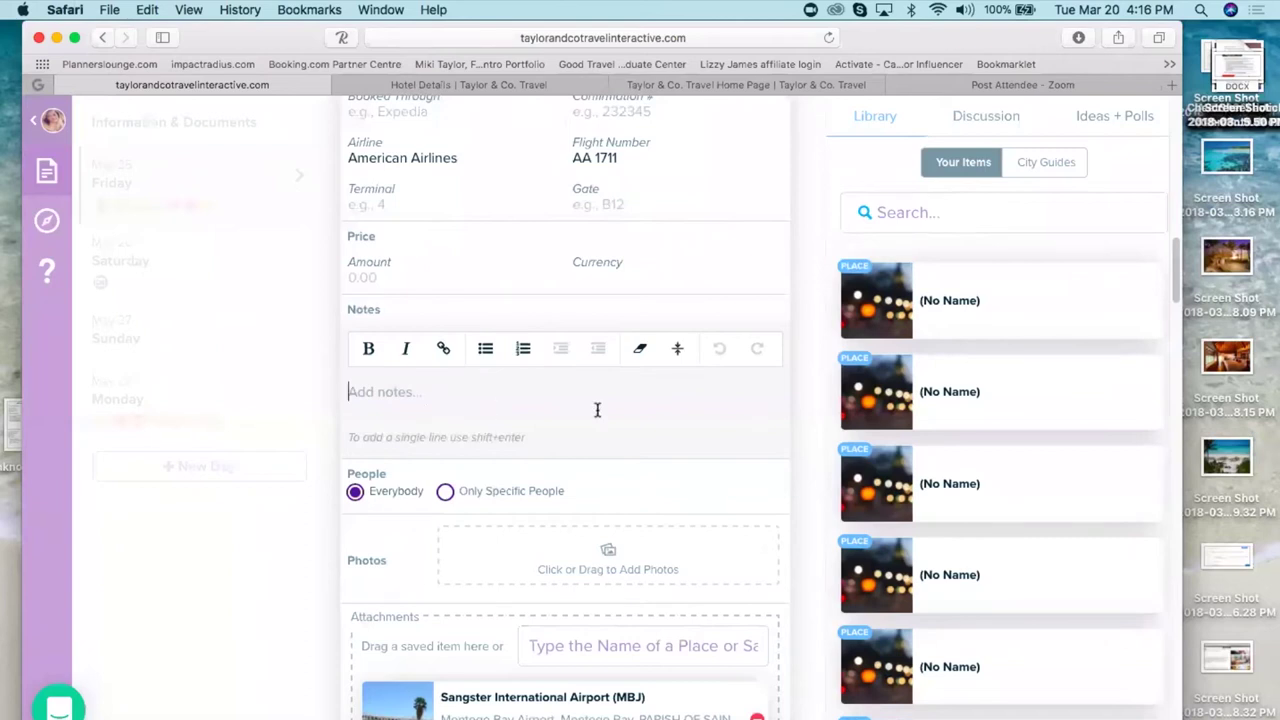
scroll(618, 488, "down", 5)
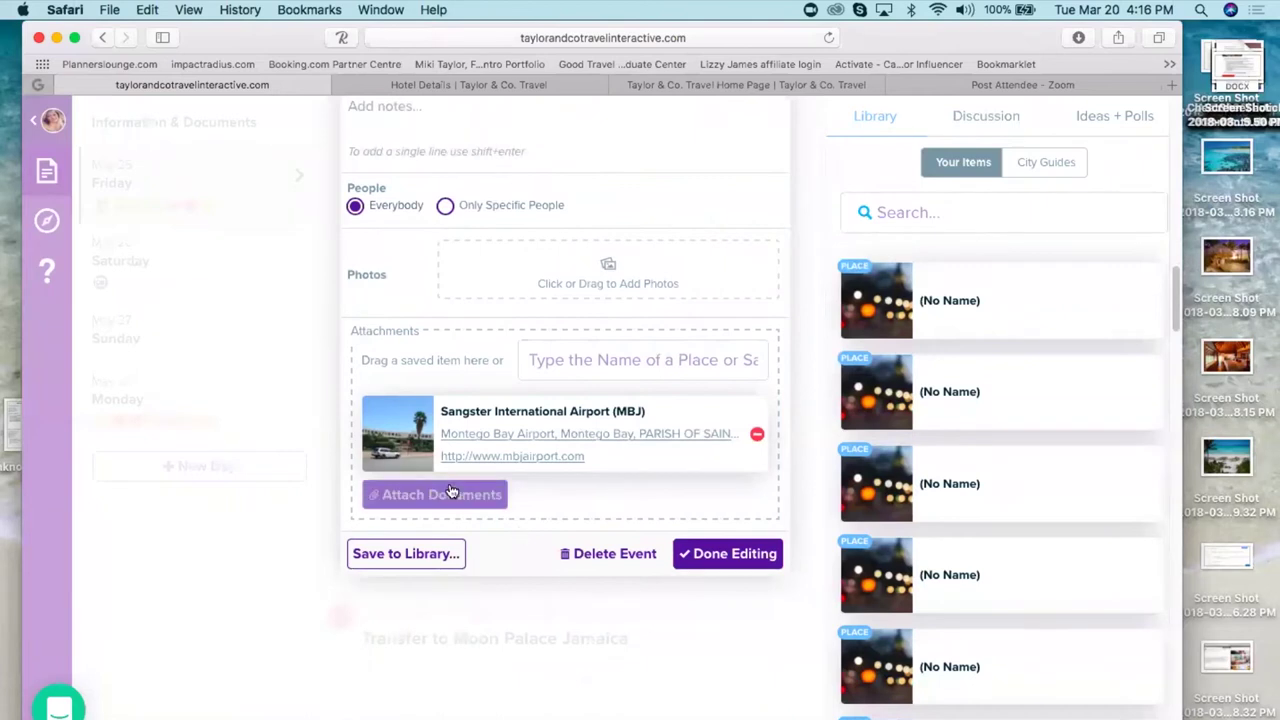
- Attach print.pdf from Downloads to the AA 1711 flight and finish editing
left_click(446, 494)
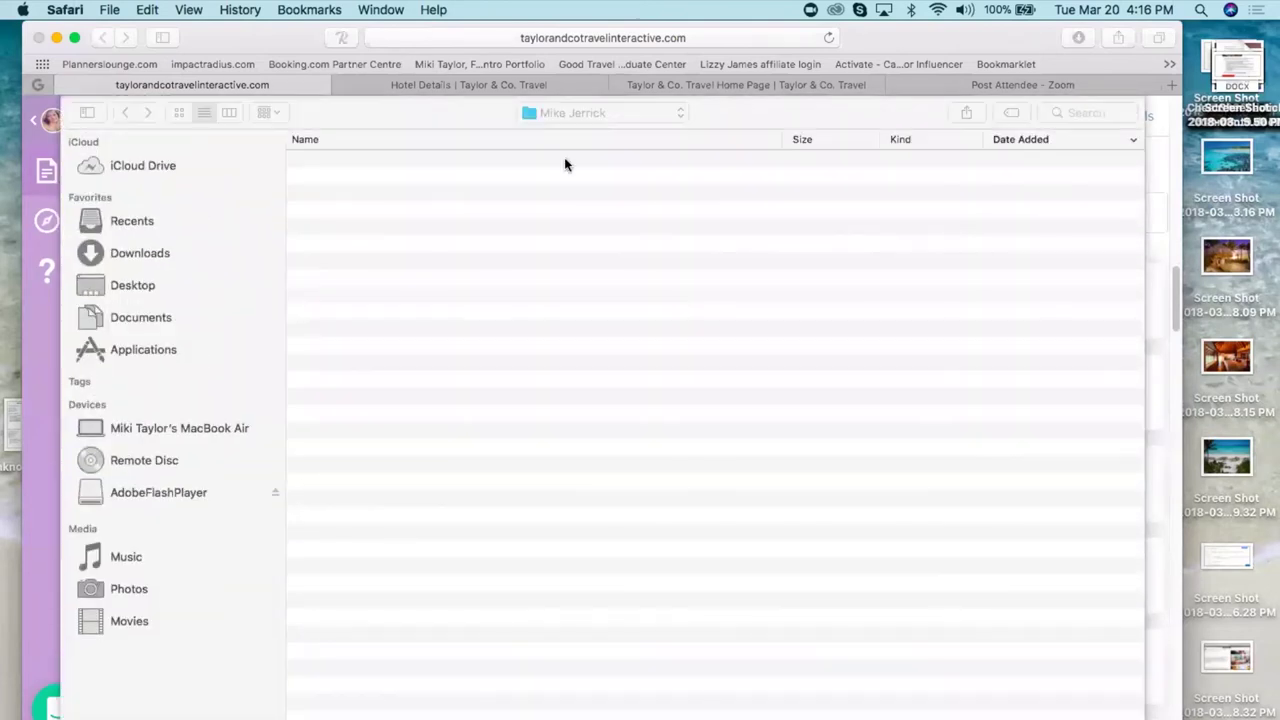
left_click(139, 252)
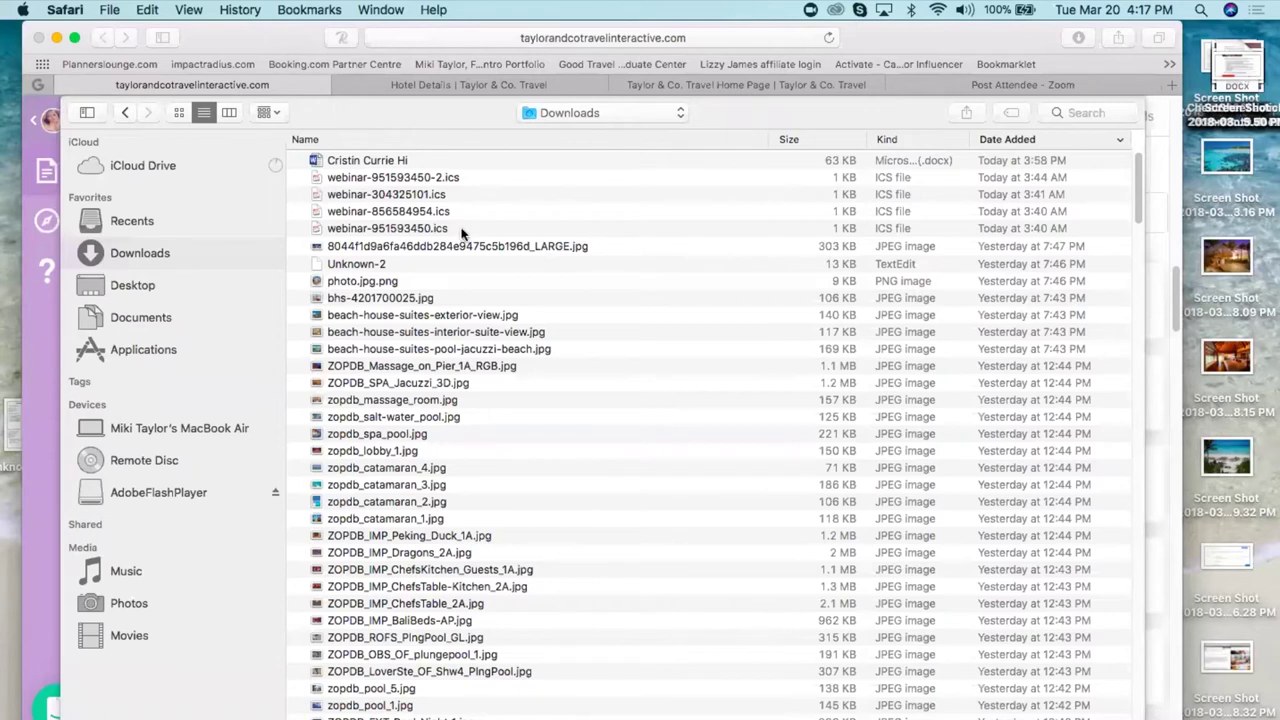
key("Down")
key("Down")
key("Down")
key("Down")
key("Down")
key("Down")
key("Down")
key("Down")
key("Down")
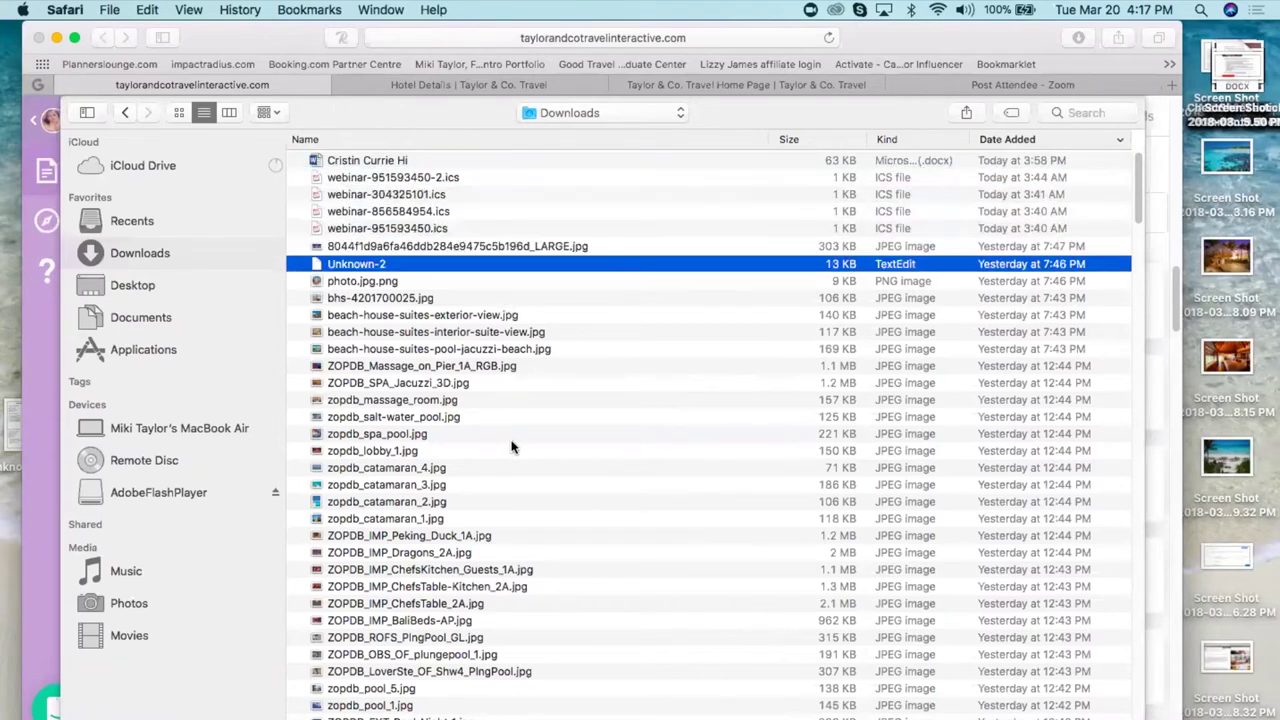
key("Down")
key("Down")
key("Down")
key("Down")
key("Down")
key("Down")
key("Down")
key("Down")
key("Down")
key("Down")
key("Down")
key("Down")
key("Down")
key("Down")
key("Down")
key("Down")
key("Down")
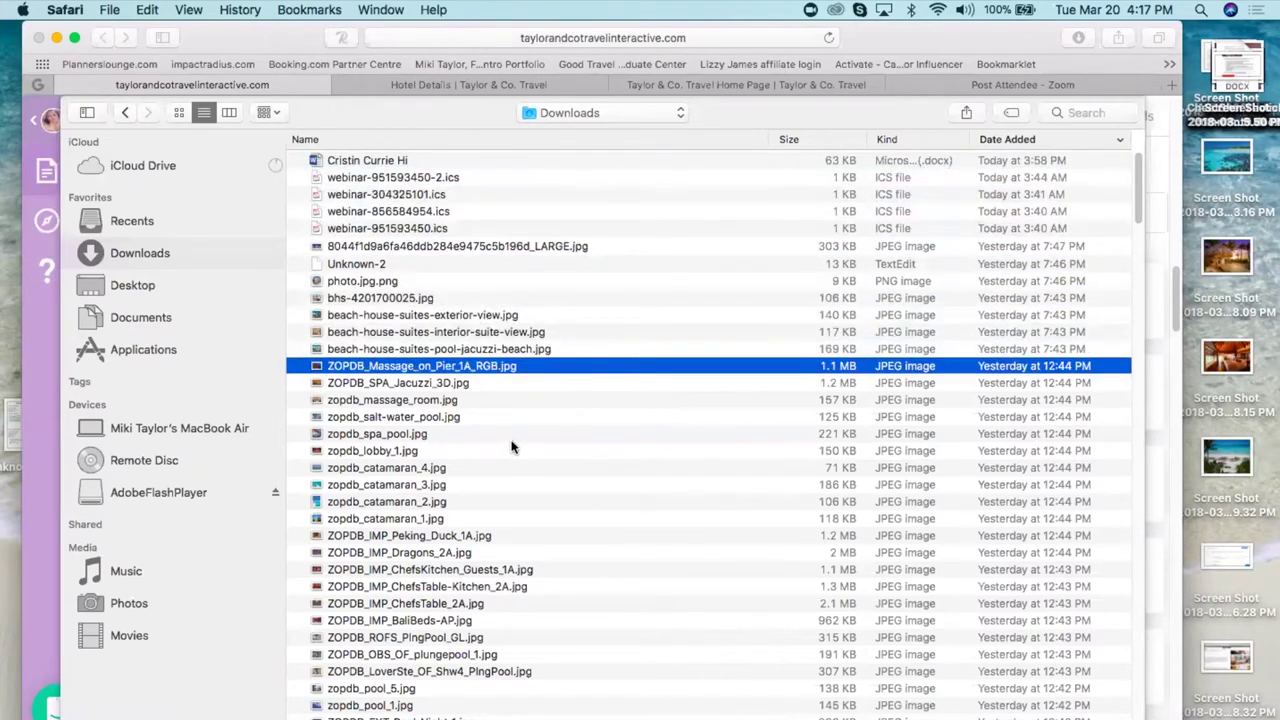
key("Down")
key("Down")
key("Down")
key("Down")
key("Down")
key("Down")
key("Down")
key("Down")
key("Down")
key("Down")
key("Down")
key("Down")
key("Down")
key("Down")
key("Down")
key("Down")
key("Down")
key("Down")
key("Down")
key("Down")
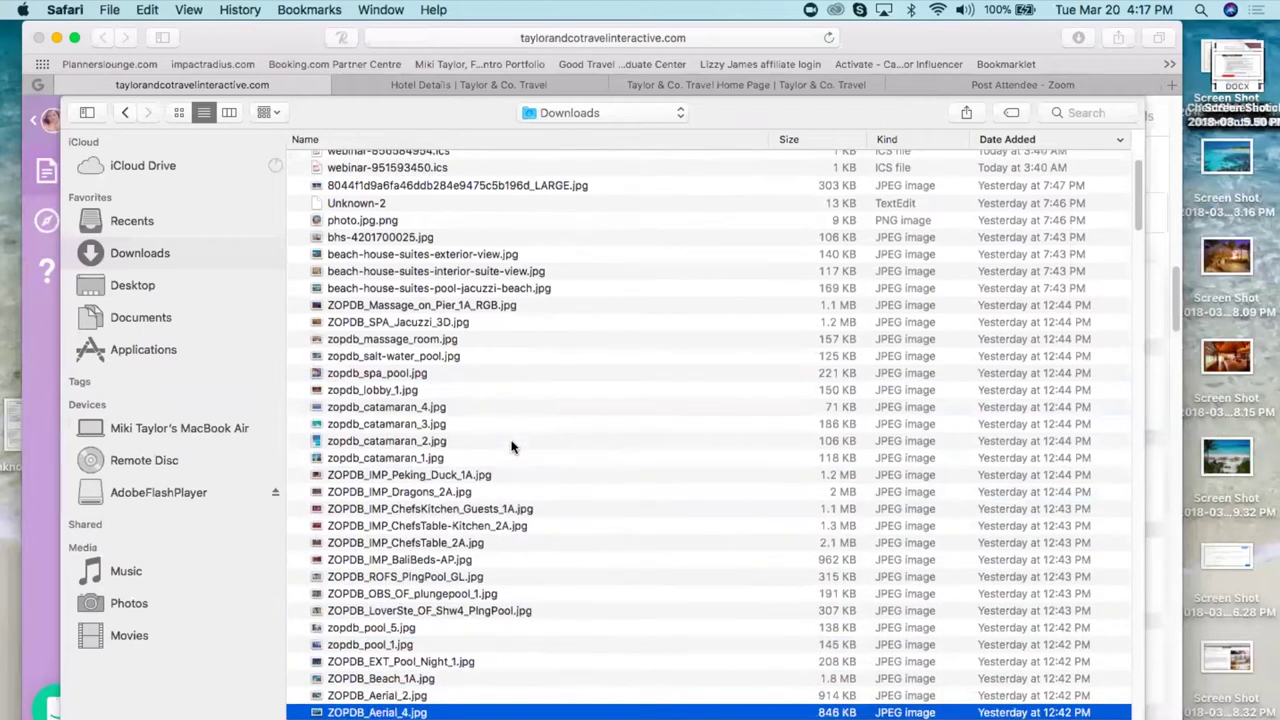
key("Down")
key("Down")
key("Down")
key("Down")
key("Down")
key("Down")
key("Down")
key("Down")
key("Down")
key("Down")
key("Down")
key("Down")
key("Down")
key("Down")
key("Down")
key("Down")
key("Down")
key("Down")
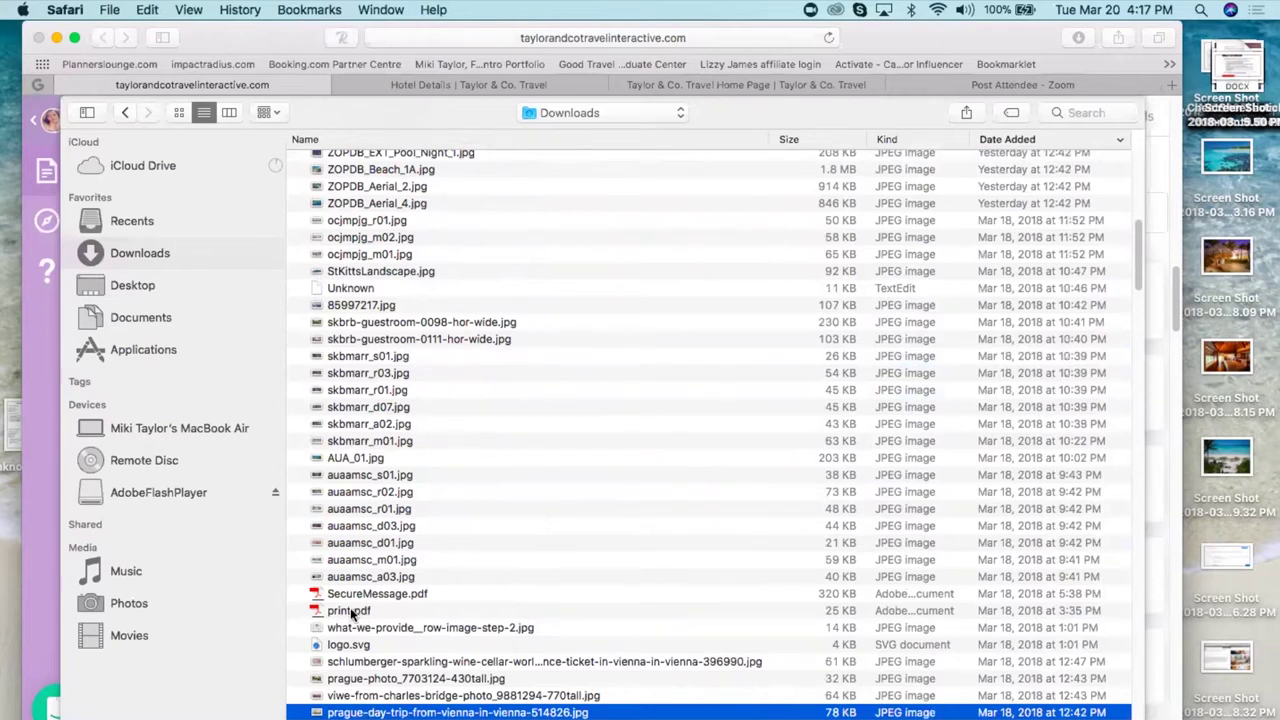
double_click(351, 614)
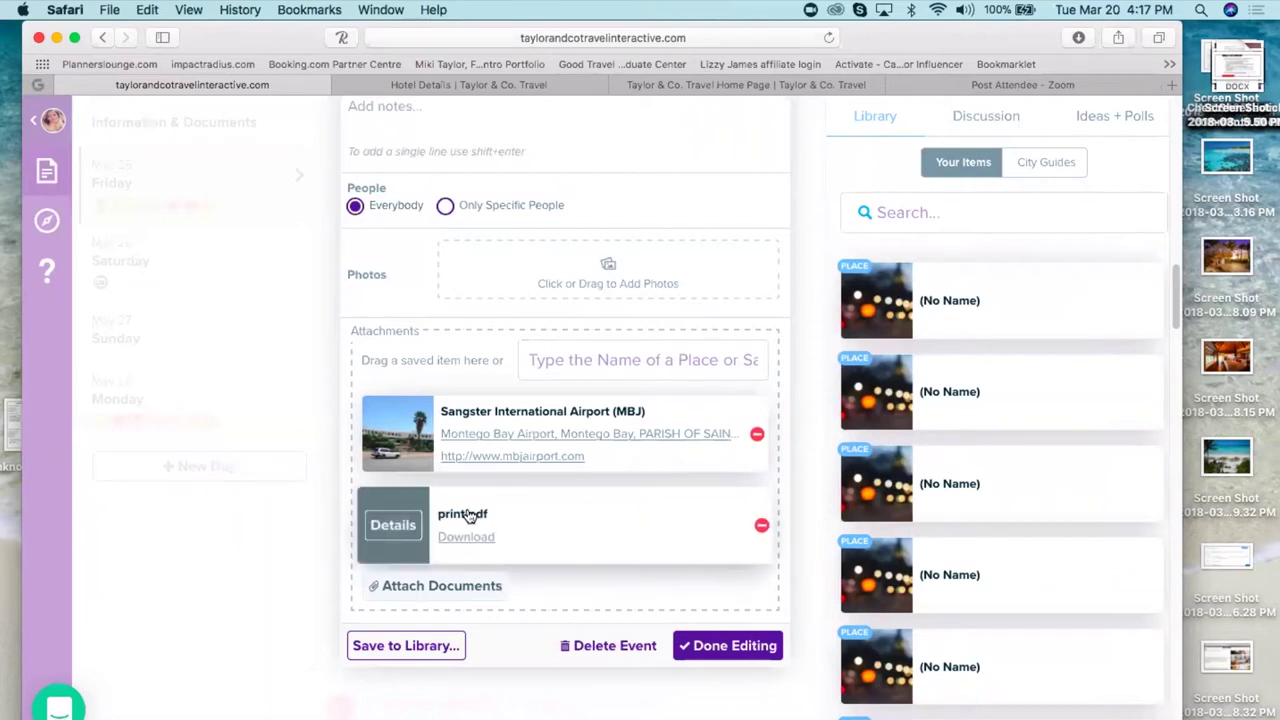
left_click(514, 700)
scroll(674, 564, "down", 10)
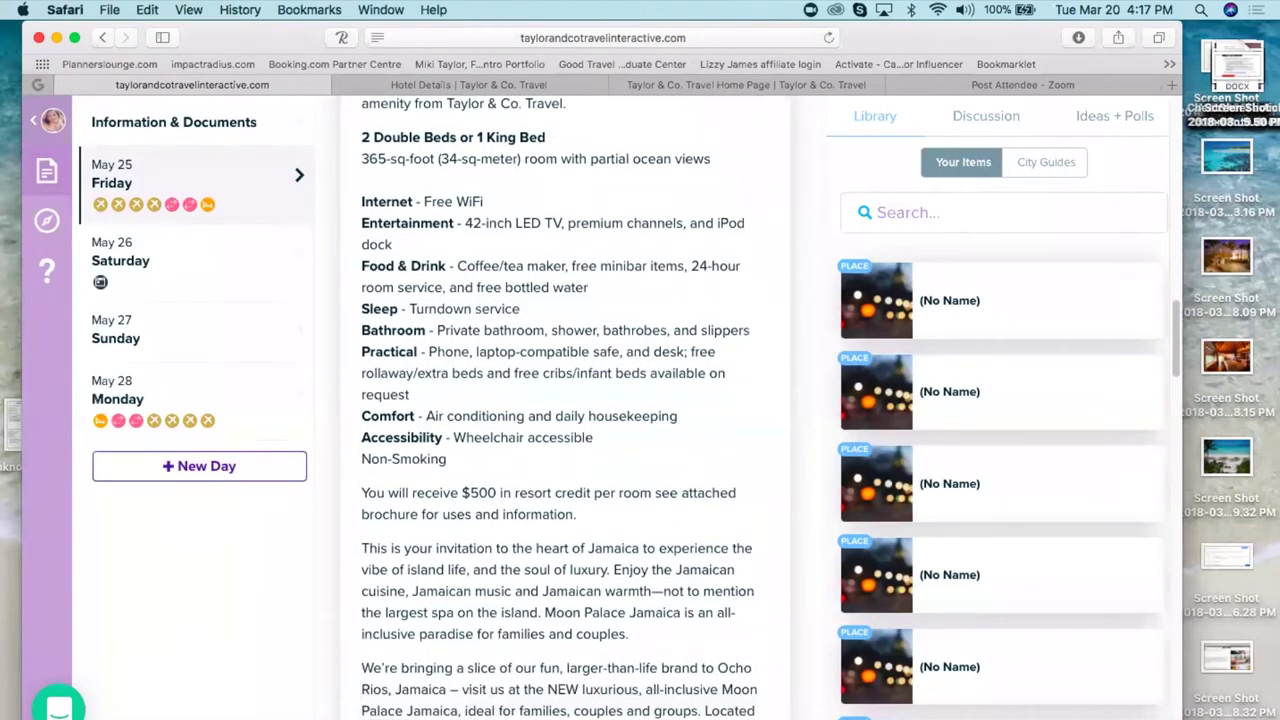
scroll(565, 410, "down", 8)
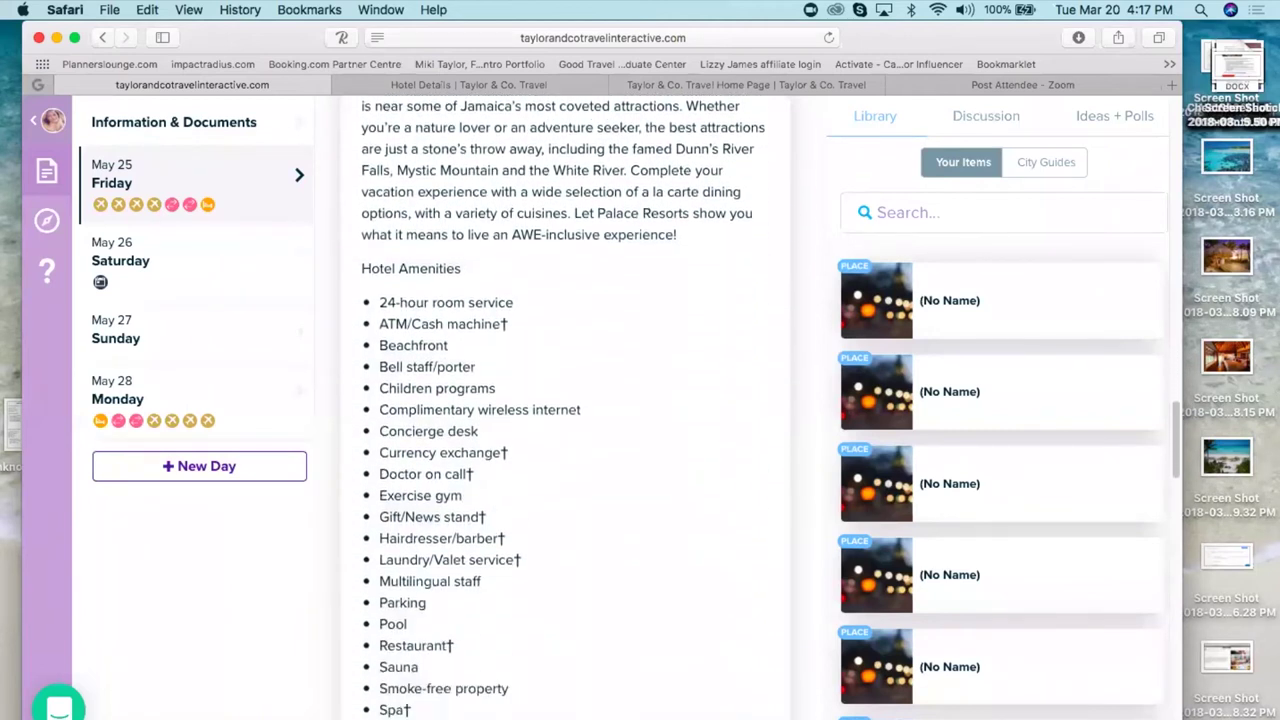
scroll(565, 410, "down", 10)
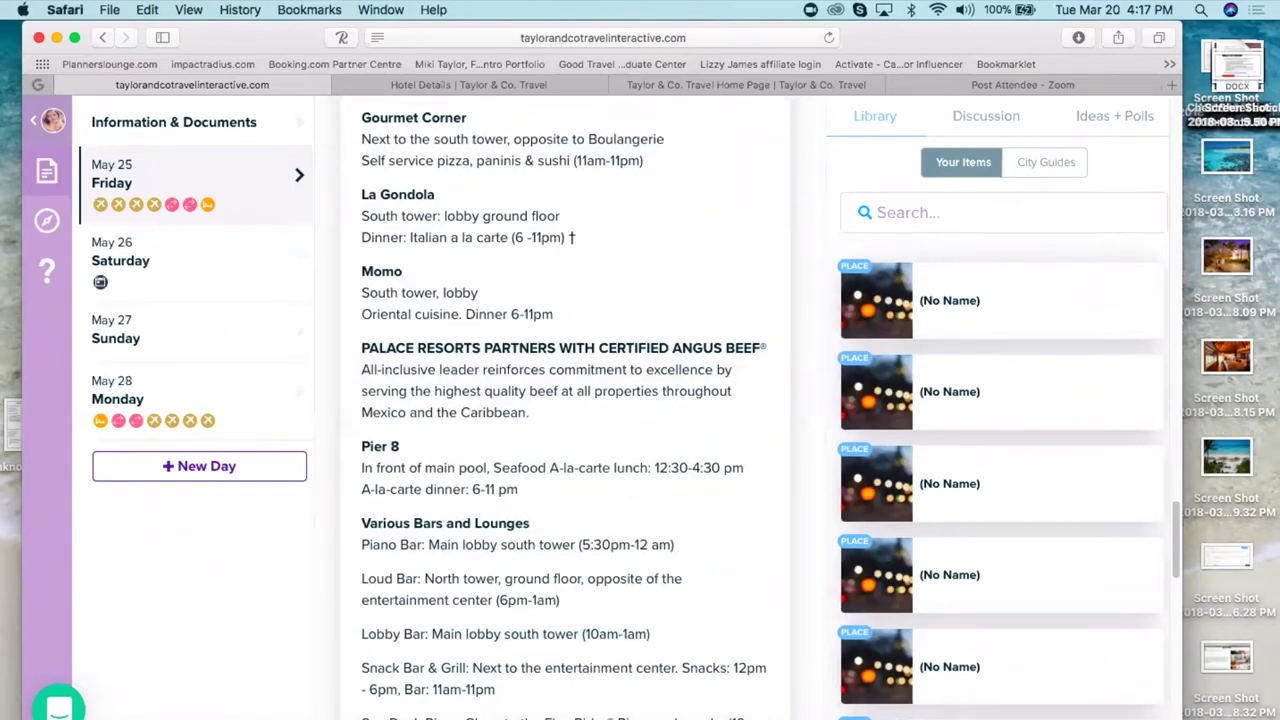
scroll(565, 410, "up", 10)
scroll(565, 410, "up", 10)
scroll(565, 410, "up", 15)
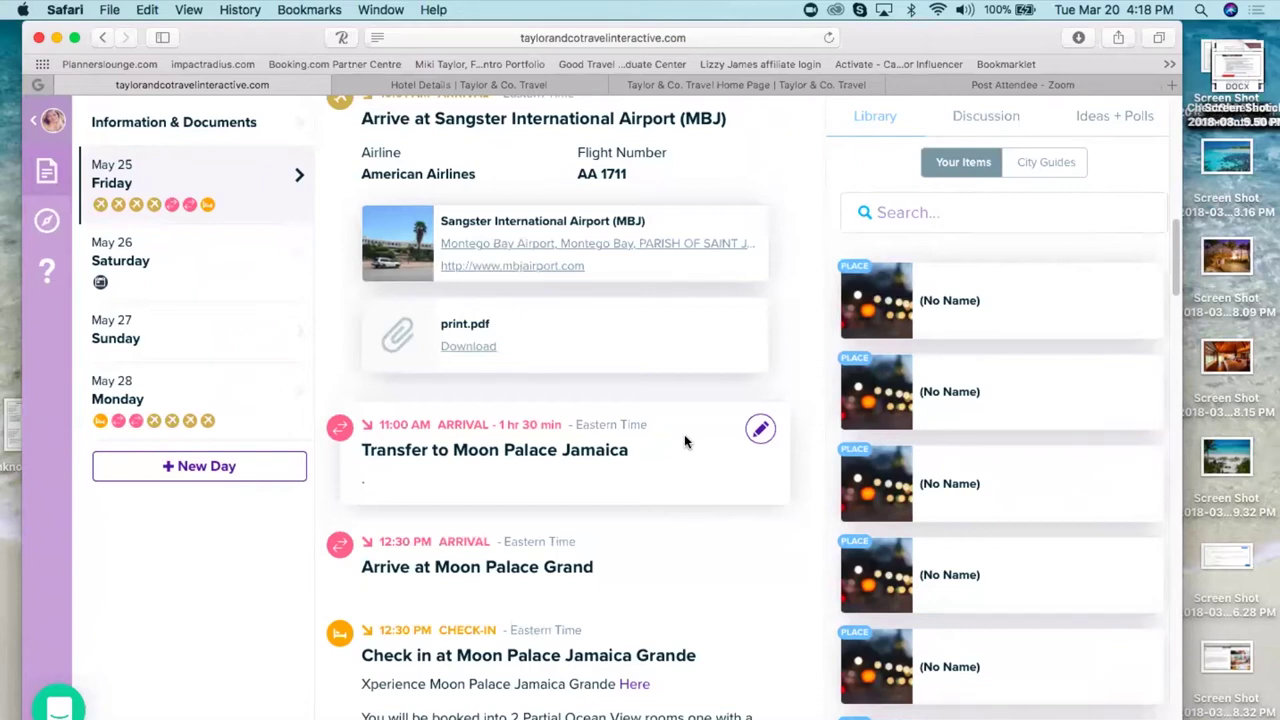
- Search the trips list for 'around the world' and open the Aug 27 – Nov 24, 2017 trip's details
left_click(52, 134)
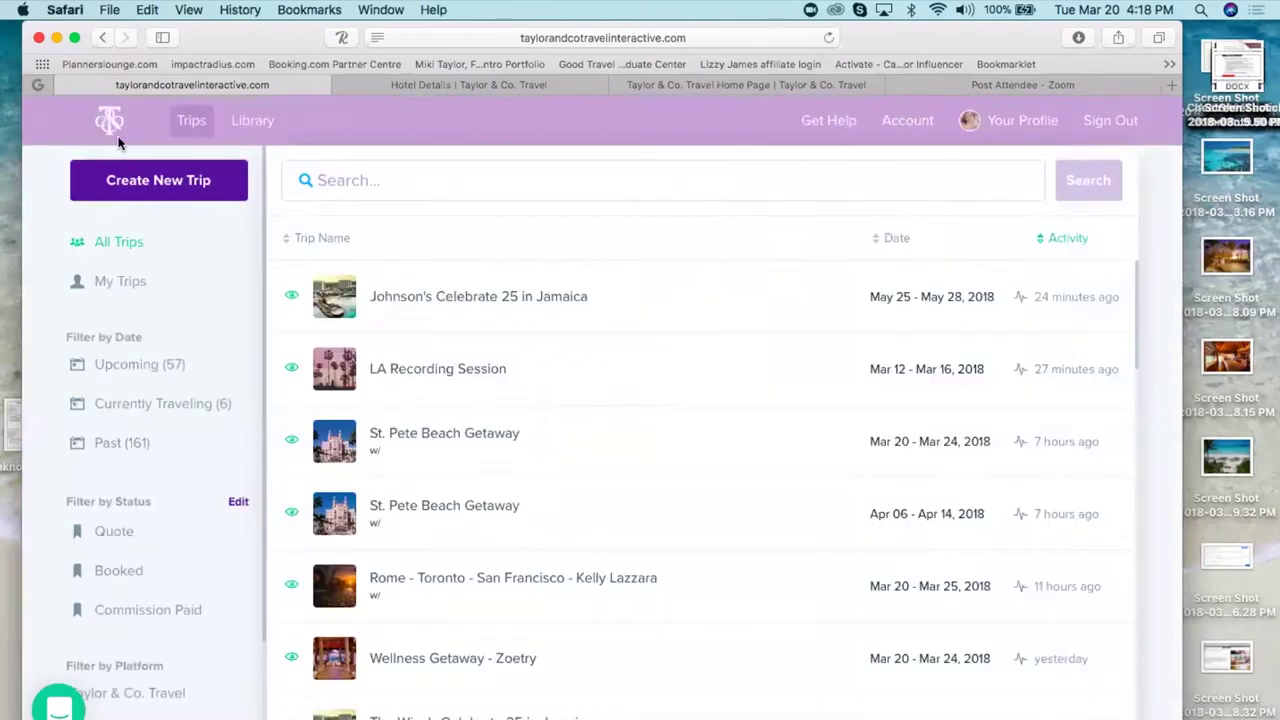
left_click(479, 186)
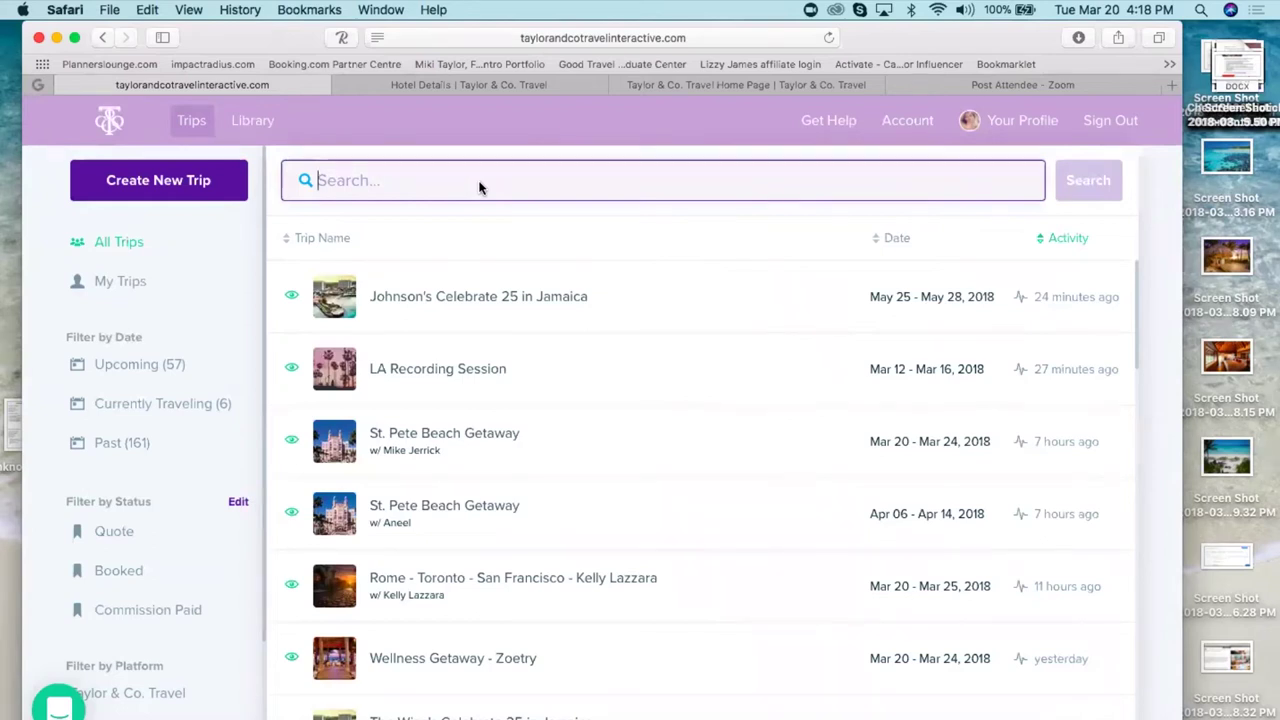
type("90 dayt")
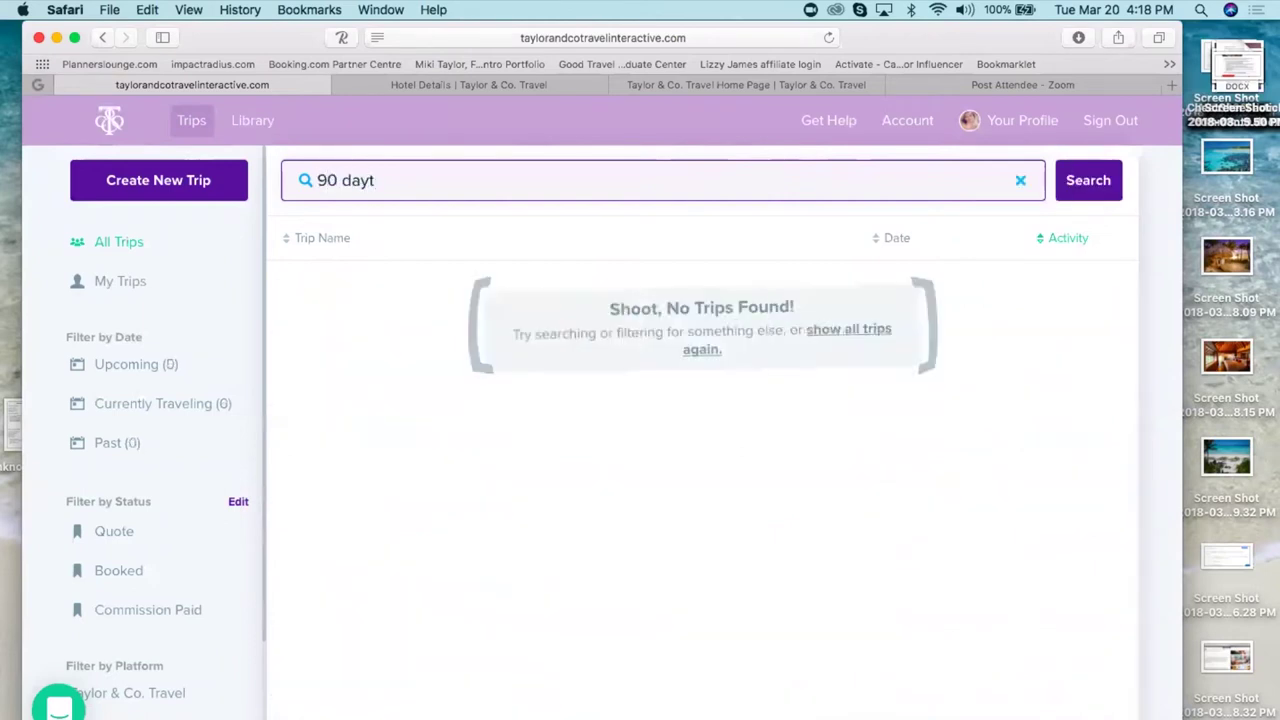
key("BackSpace")
key("BackSpace")
key("BackSpace")
key("BackSpace")
key("BackSpace")
key("BackSpace")
key("BackSpace")
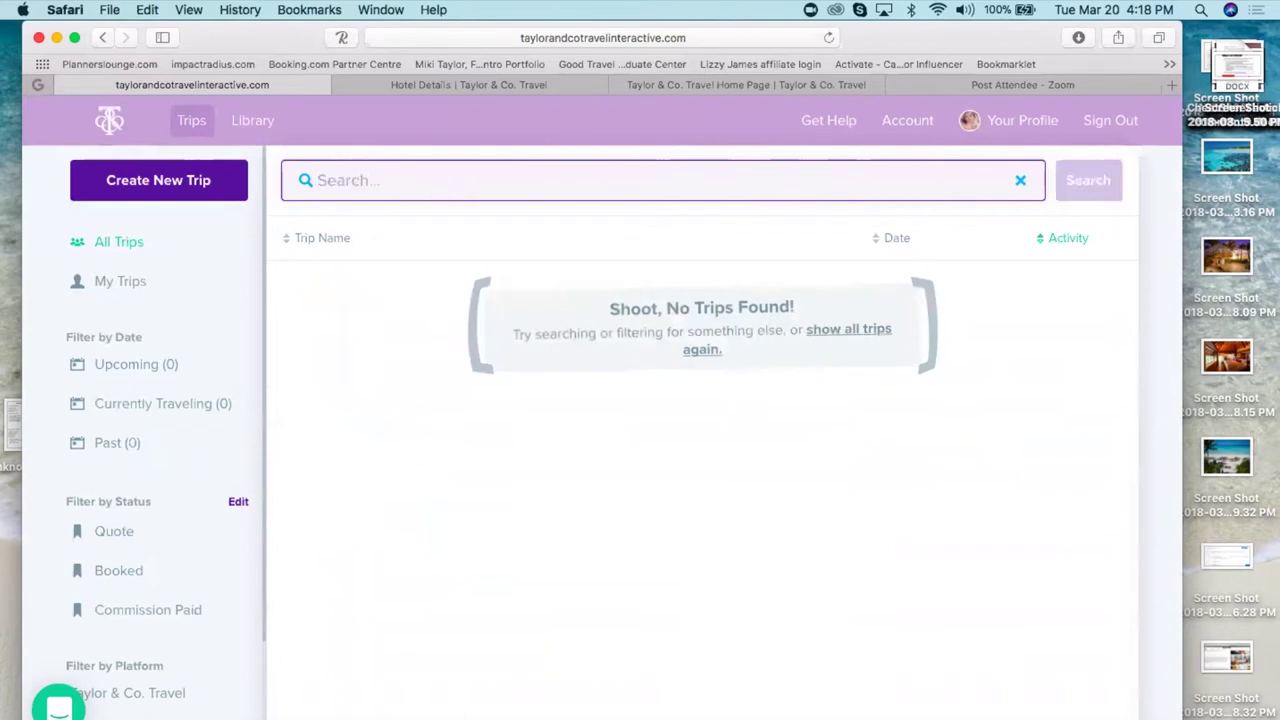
type("T")
key("BackSpace")
left_click(1020, 183)
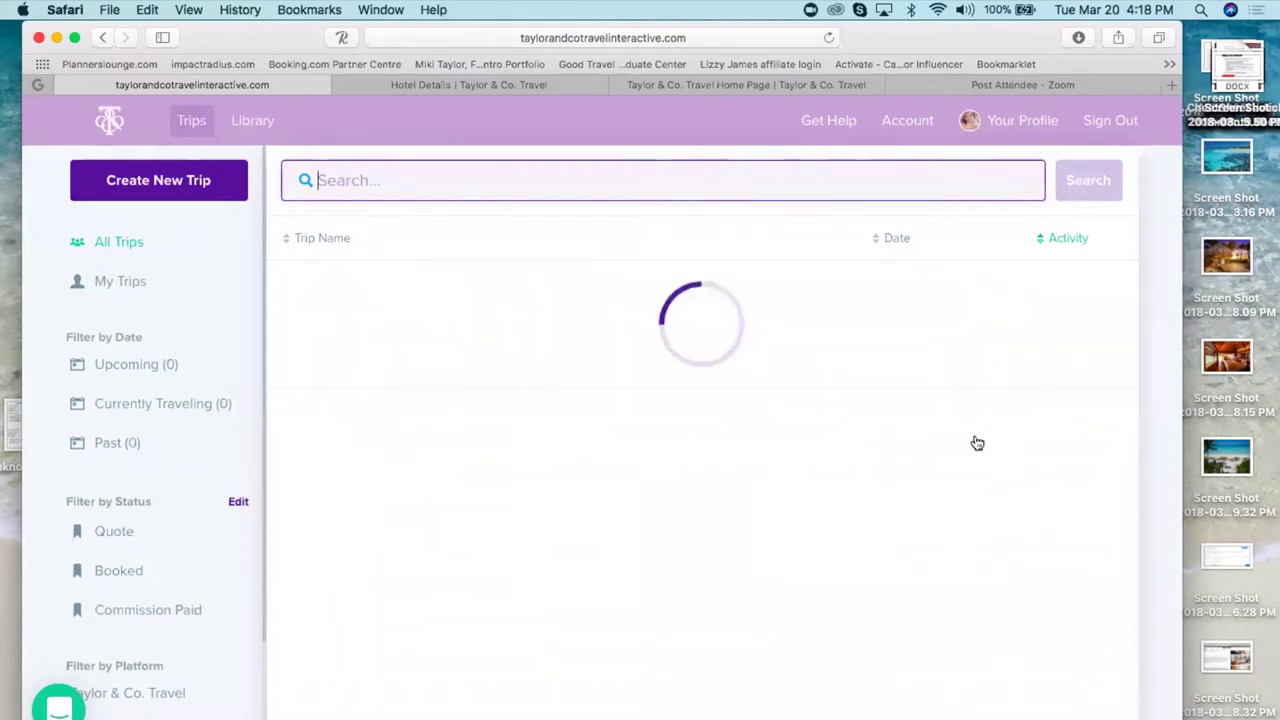
type("arou")
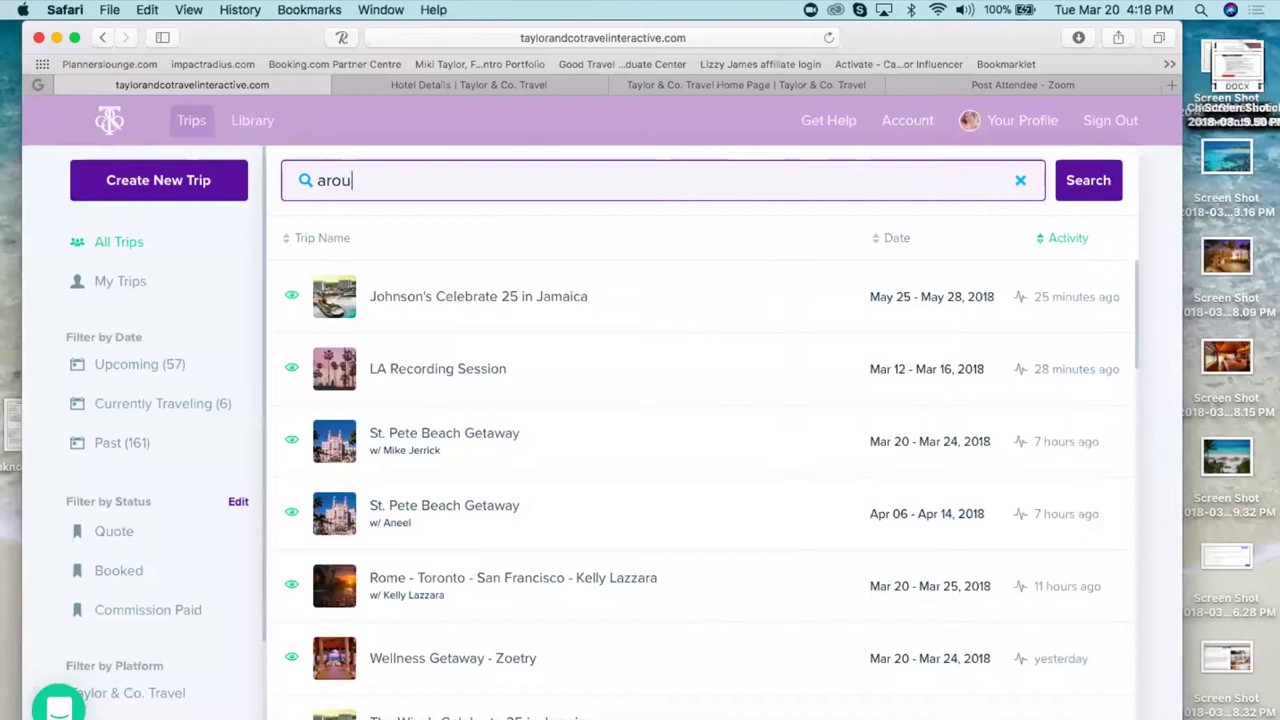
type("nd the world")
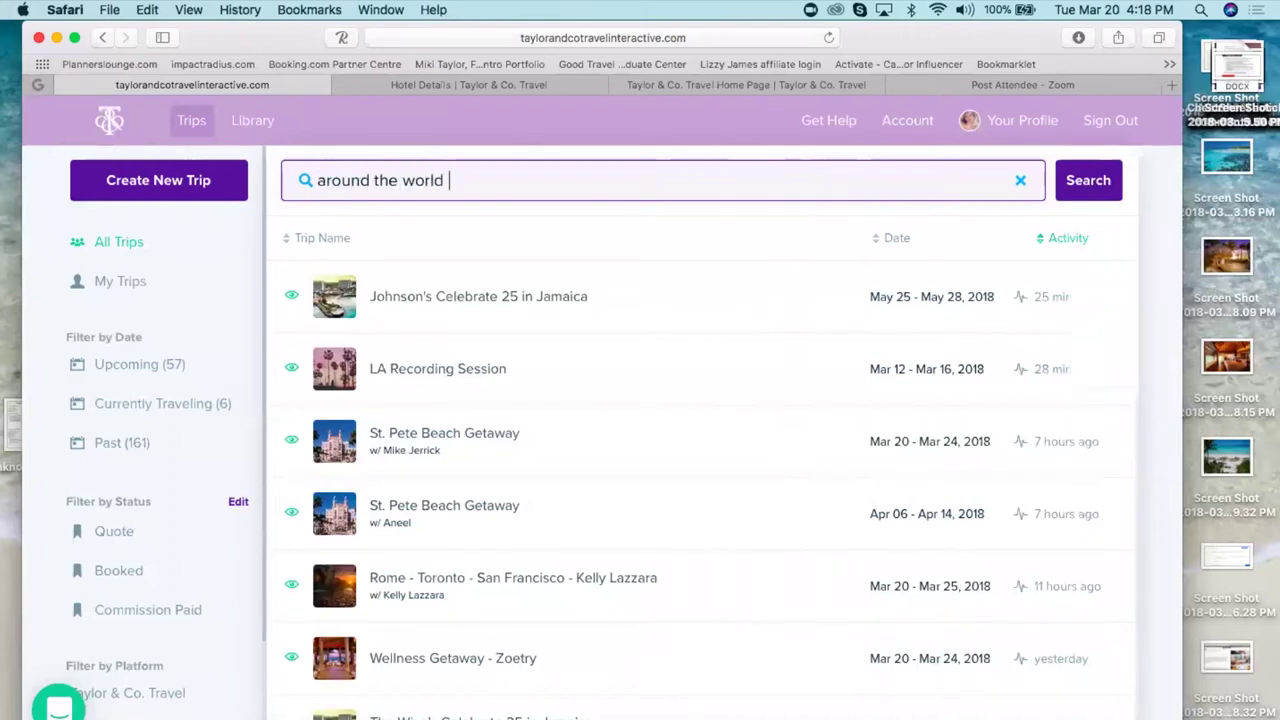
left_click(593, 303)
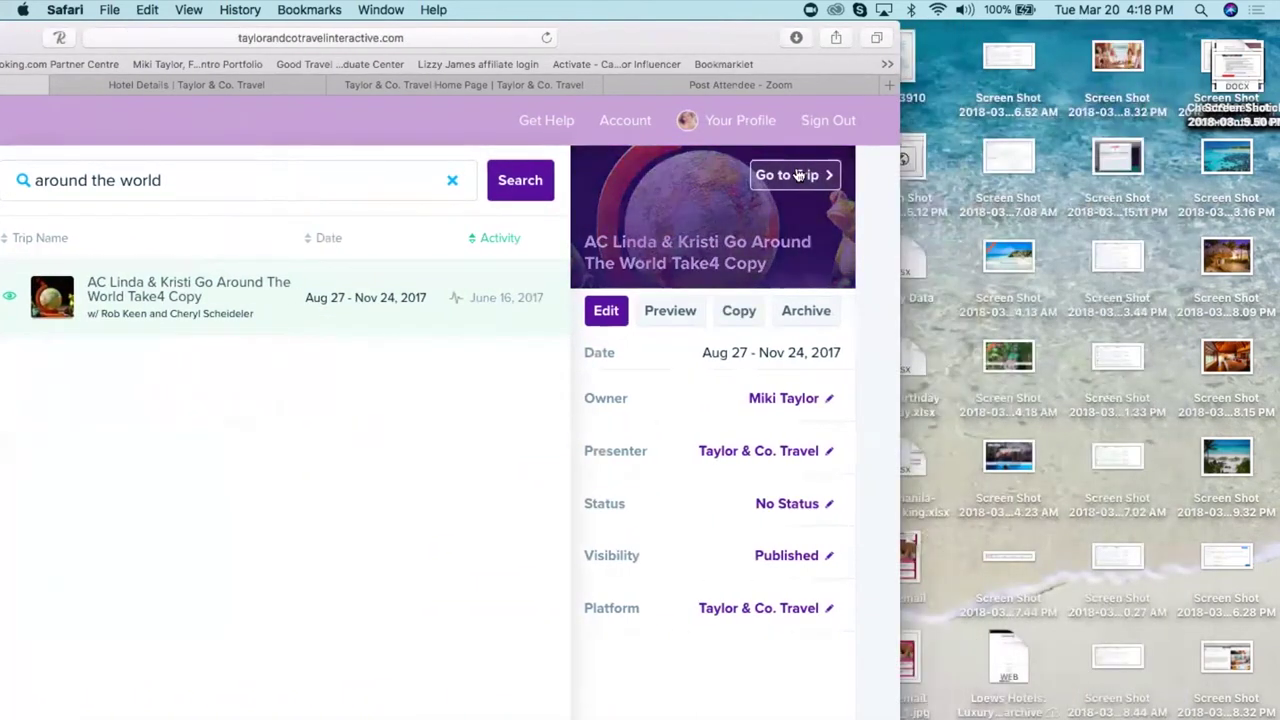
- Open the Around The World trip, go to Monday Sep 4, and edit its Oslo Norway event
left_click(795, 175)
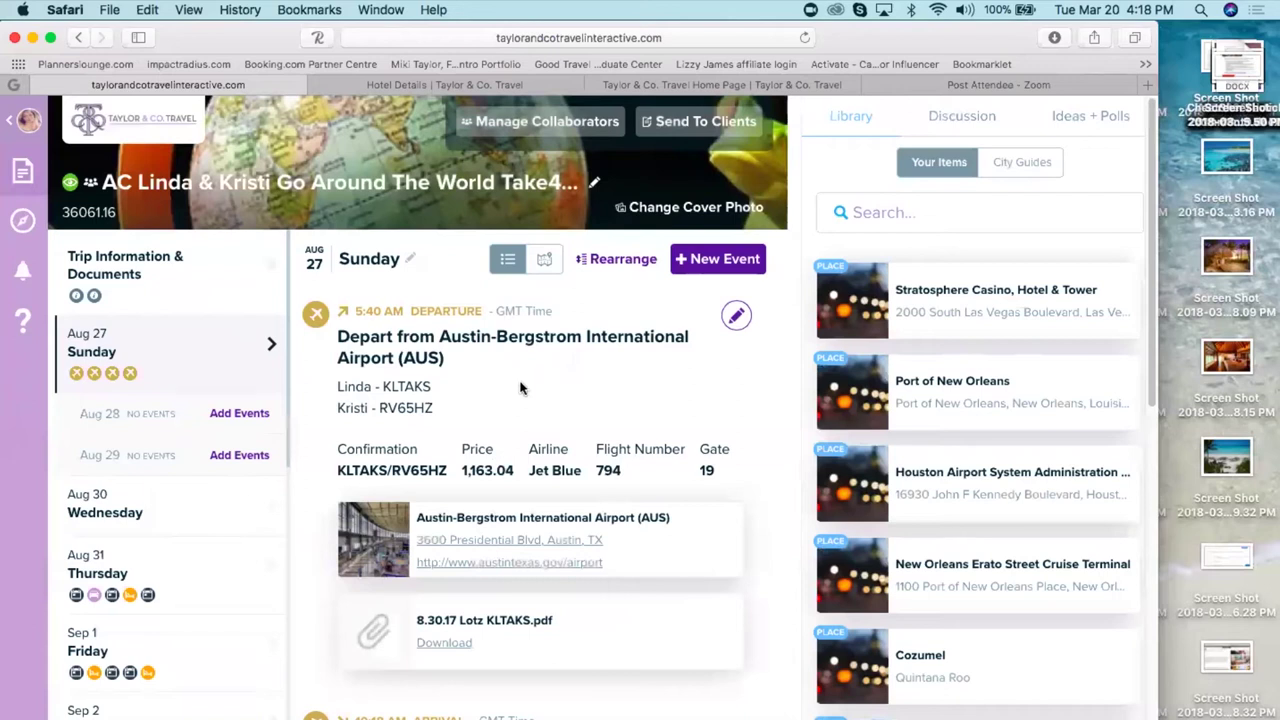
scroll(400, 400, "down", 1)
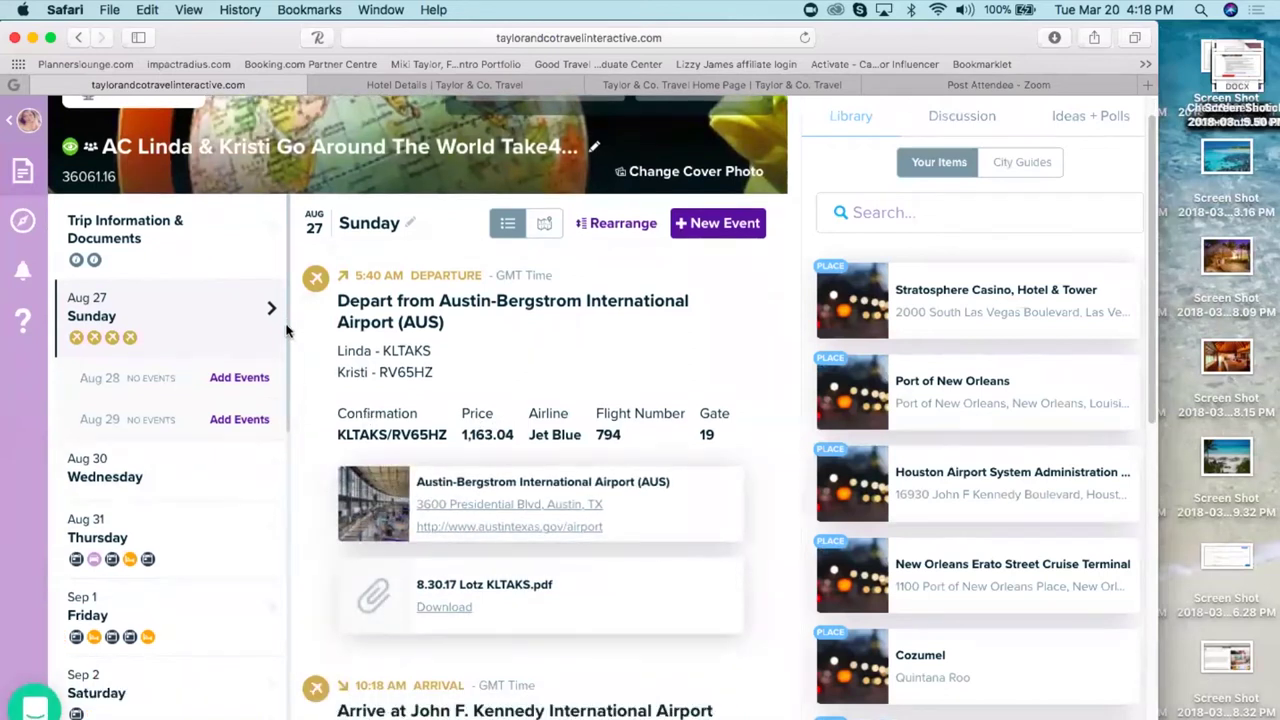
scroll(280, 400, "down", 5)
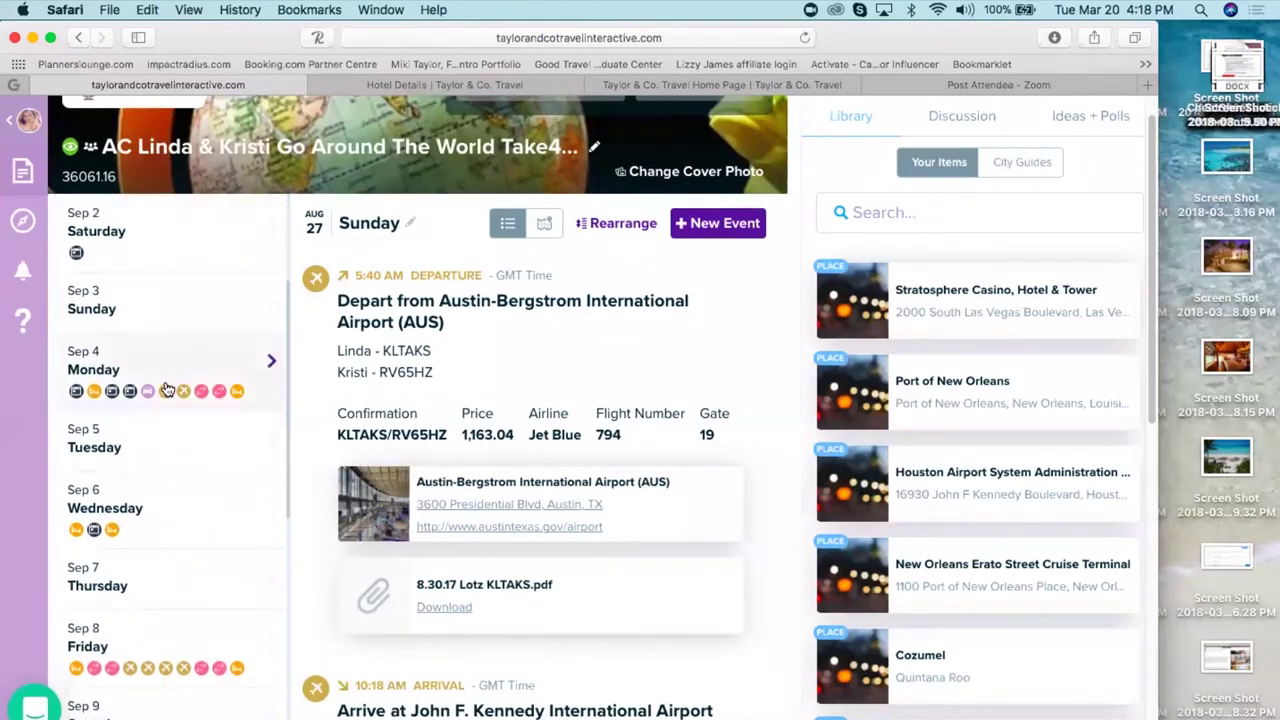
left_click(167, 381)
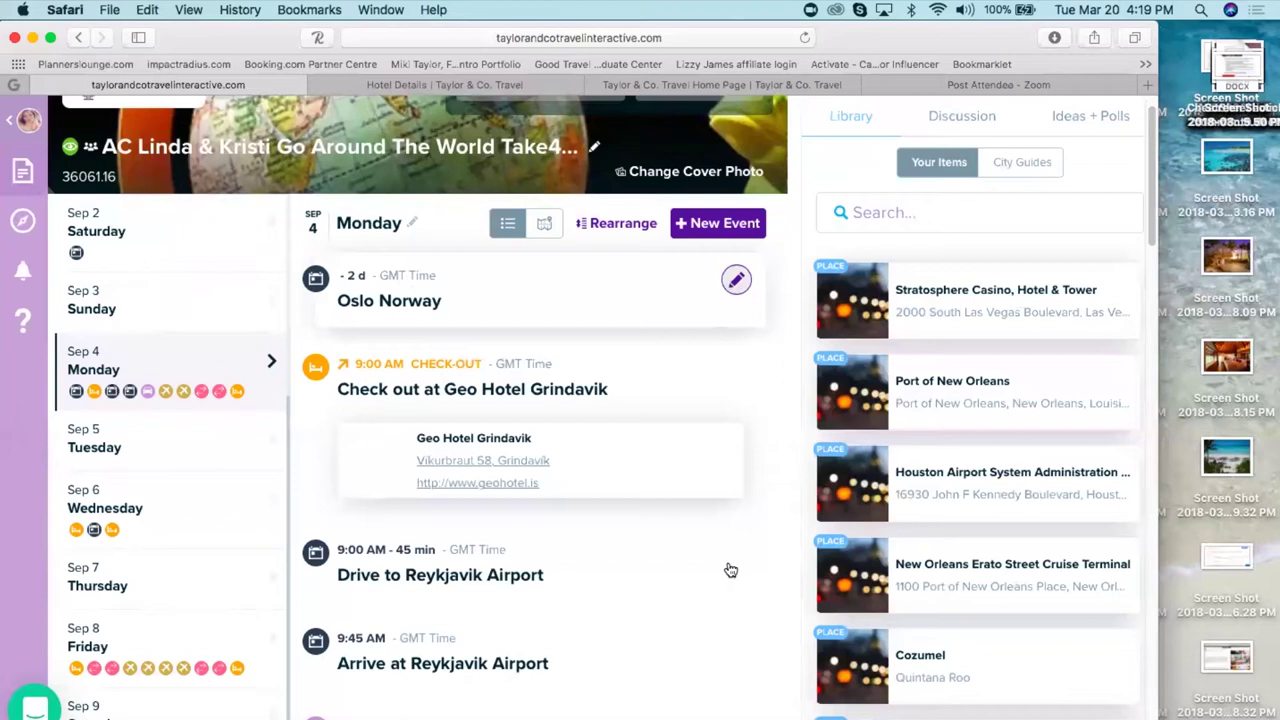
left_click(735, 281)
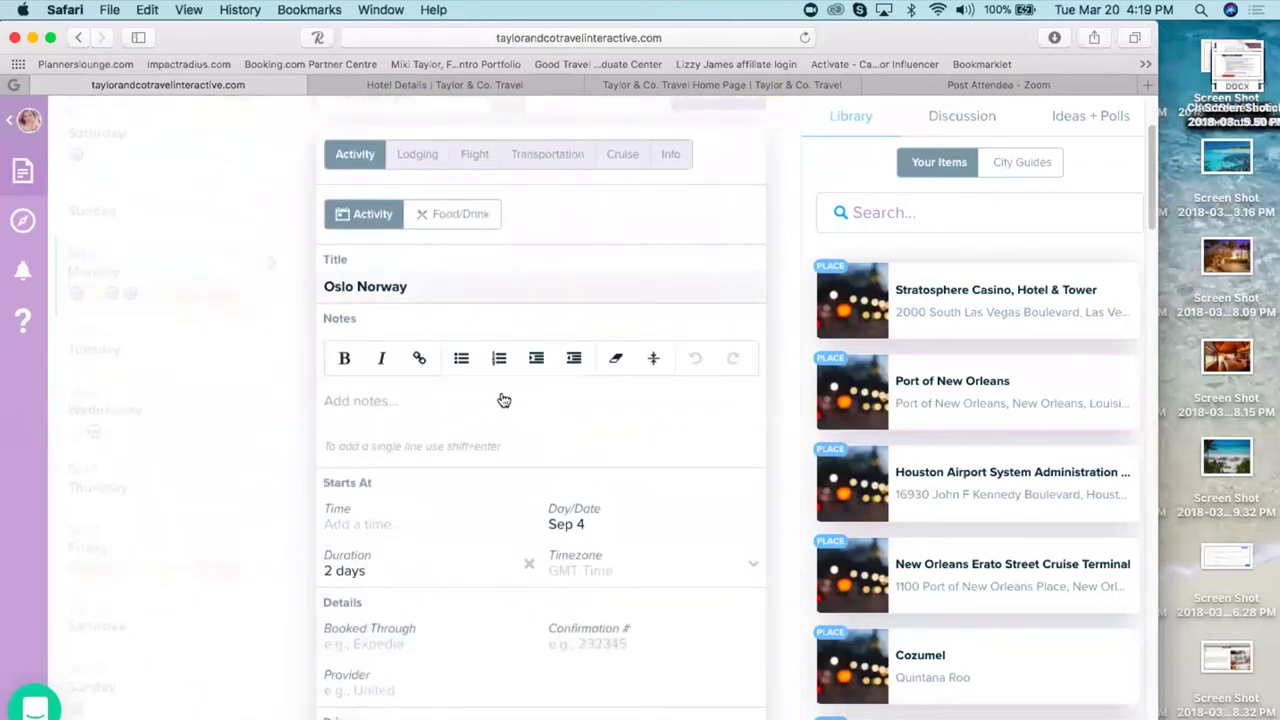
- Close the Oslo Norway event form without changes
scroll(541, 400, "down", 10)
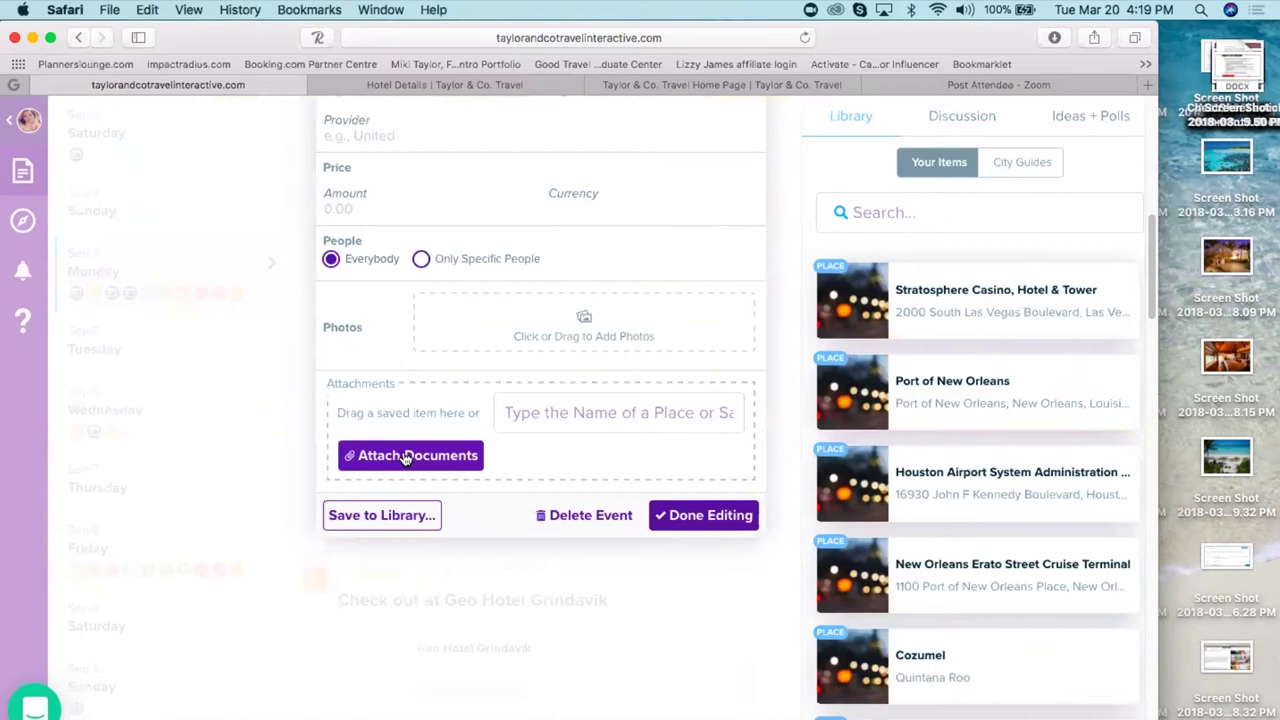
left_click(293, 443)
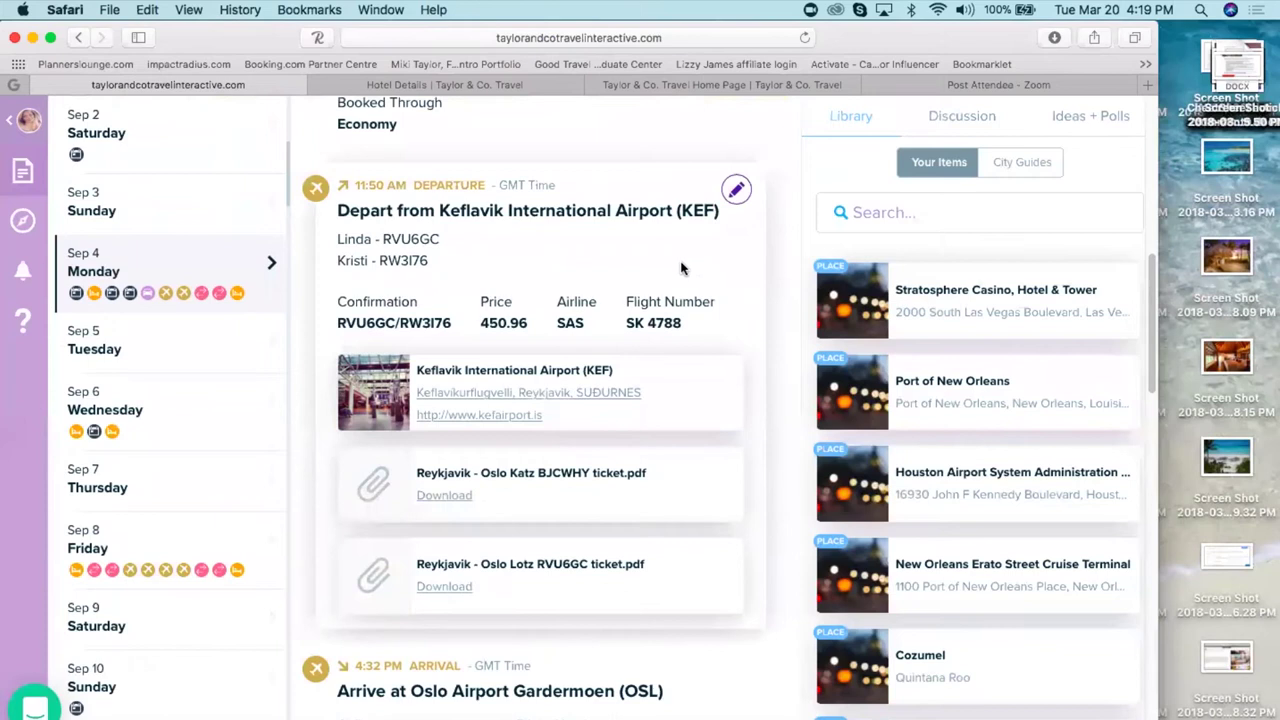
scroll(540, 400, "up", 10)
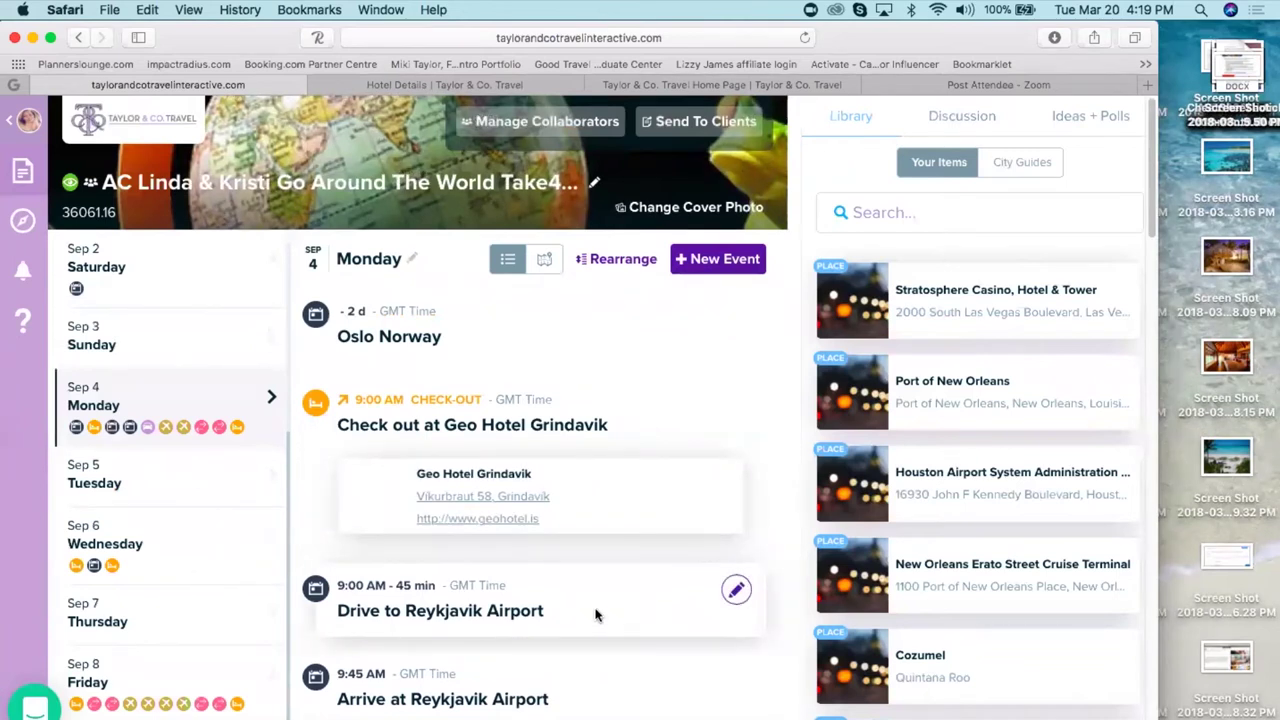
- Scroll through Sep 4's flights, transfer and Radisson Blu room, then move the day list down
scroll(595, 615, "down", 5)
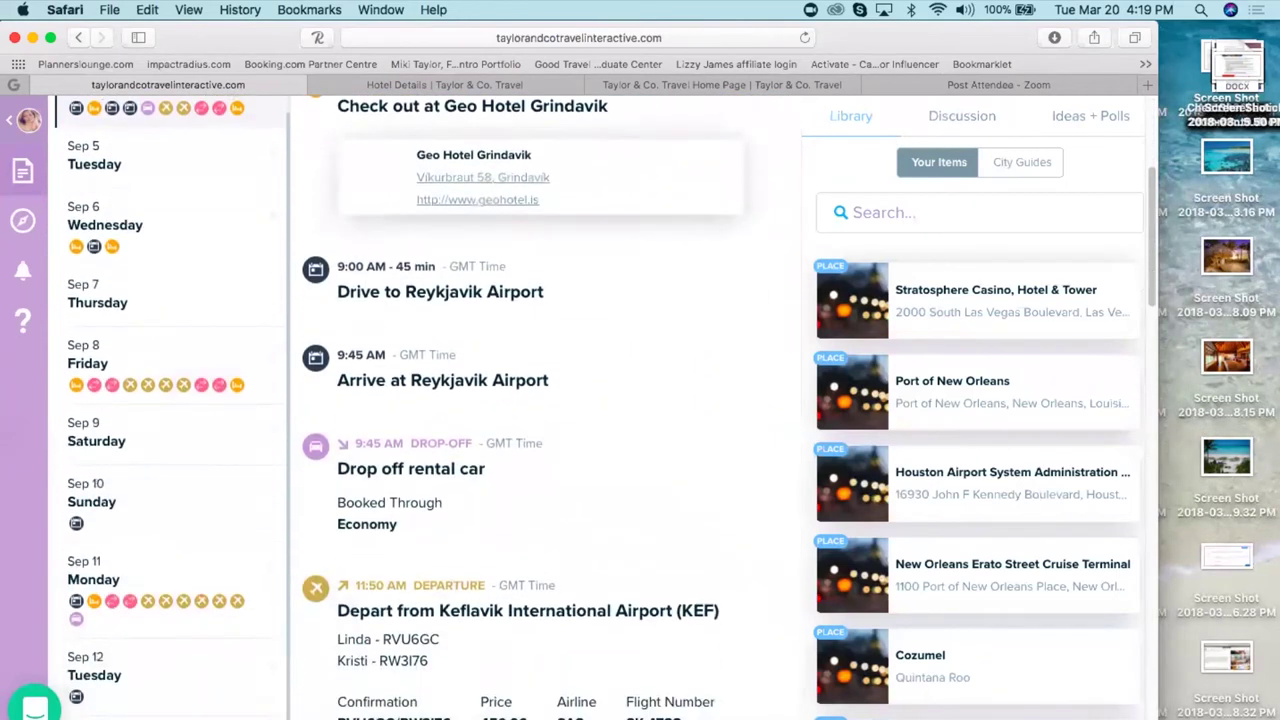
scroll(509, 370, "down", 3)
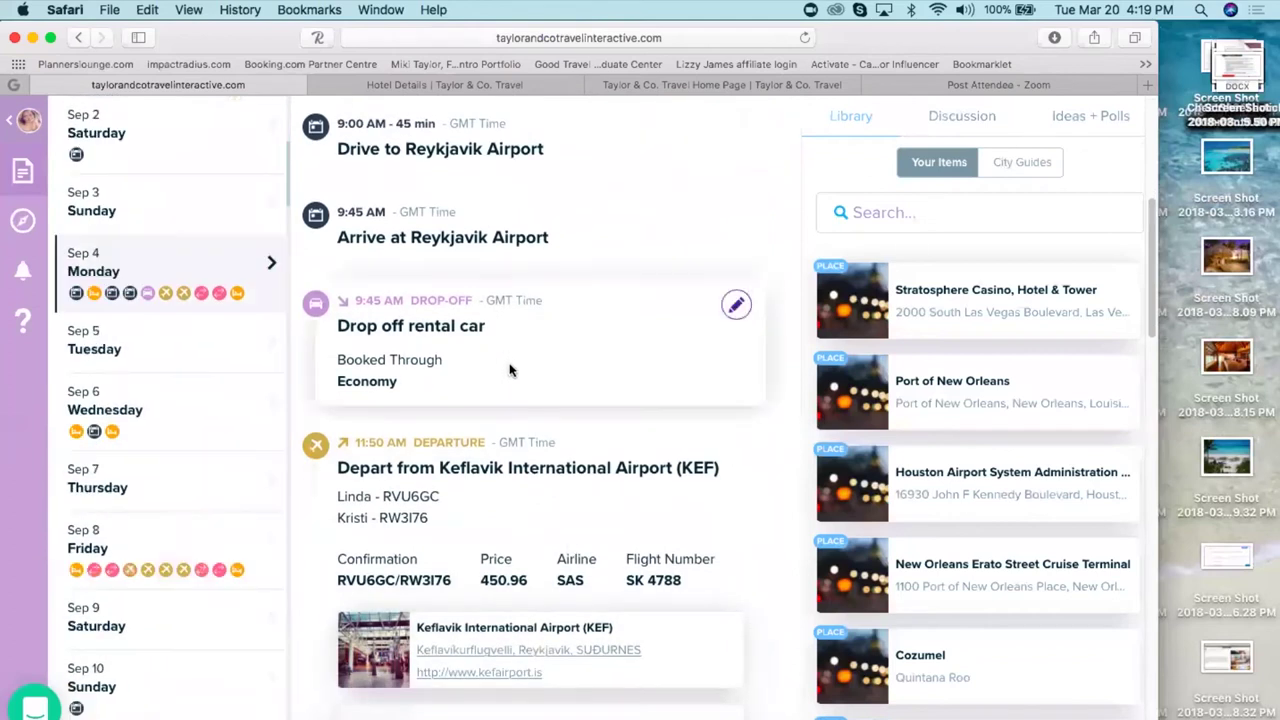
scroll(604, 453, "down", 6)
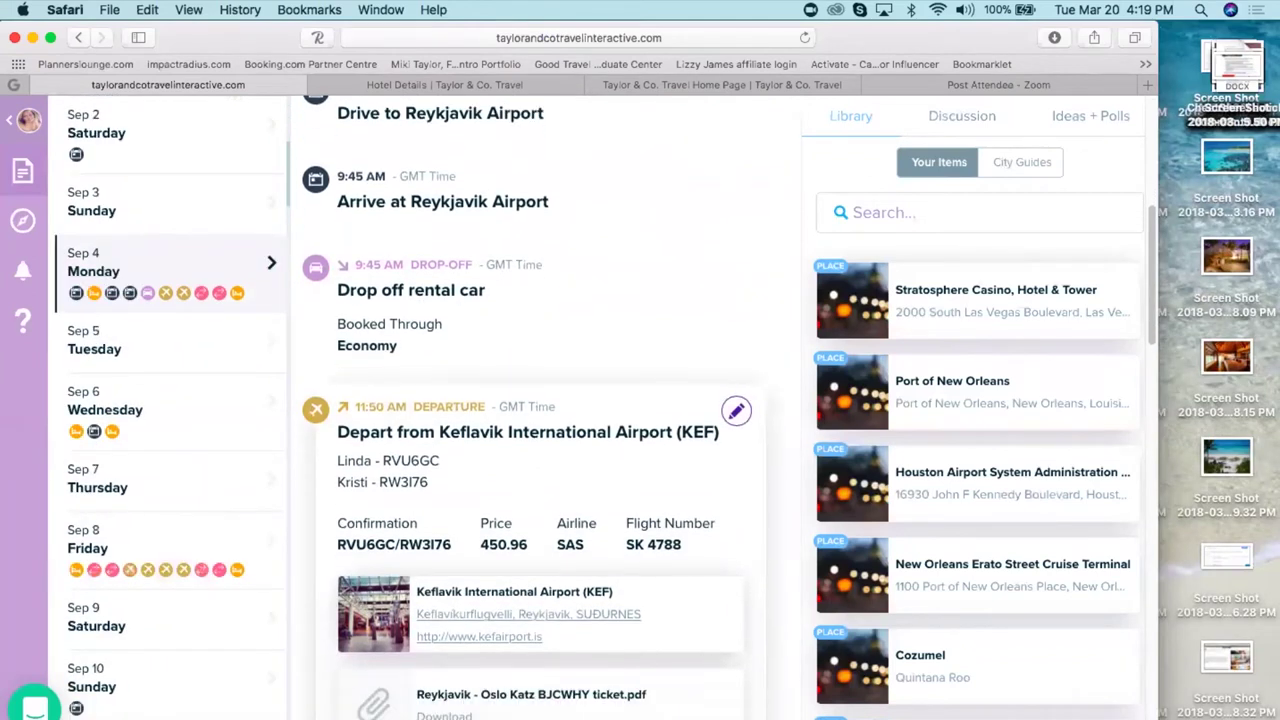
scroll(540, 400, "down", 8)
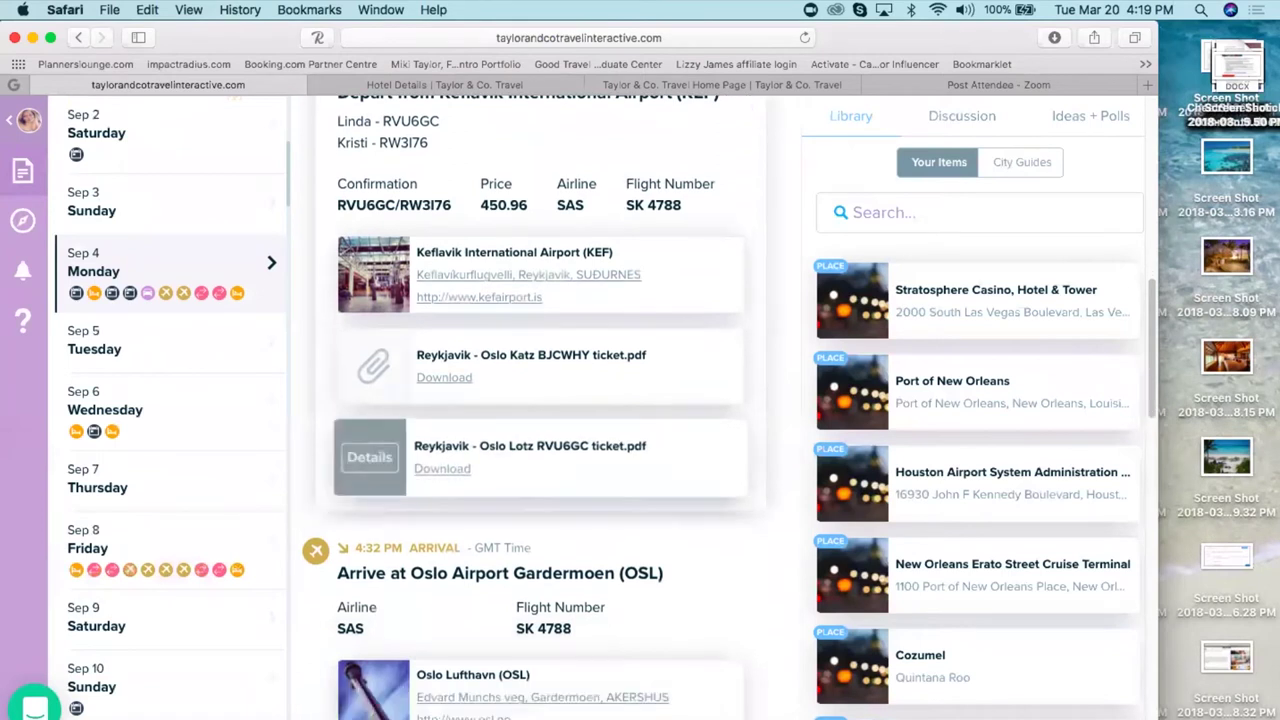
scroll(545, 420, "down", 1)
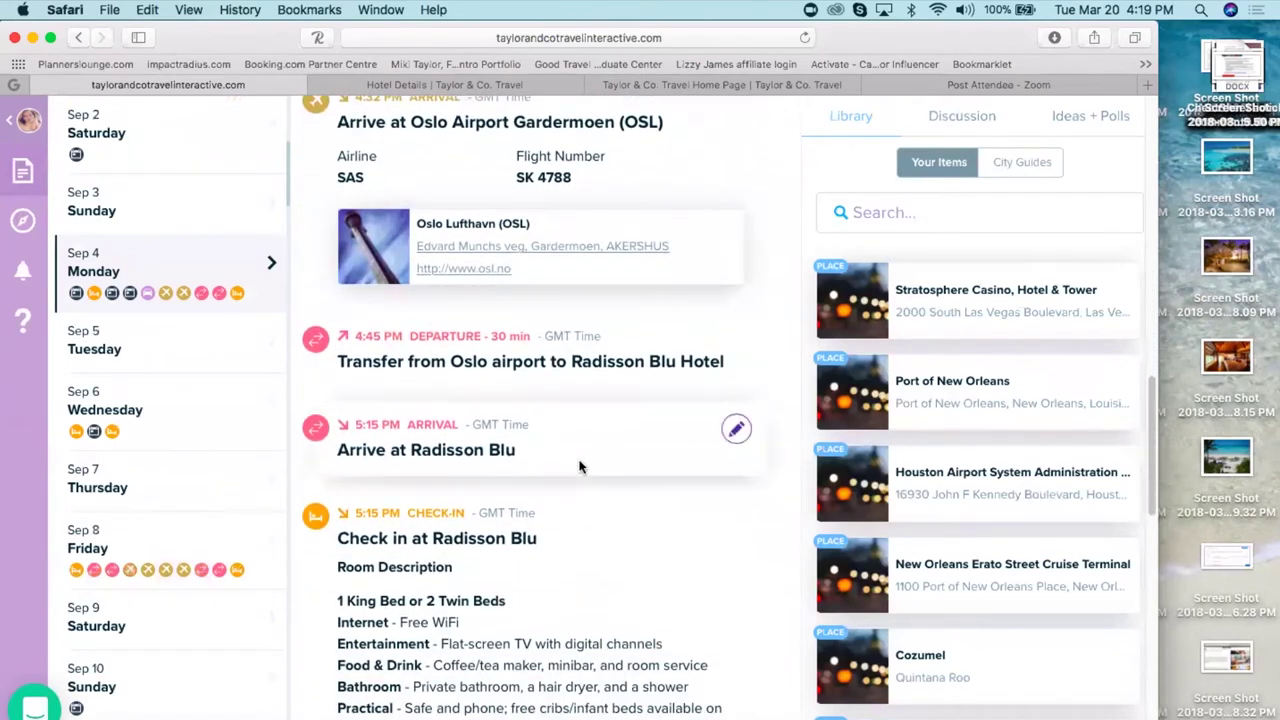
scroll(647, 565, "down", 10)
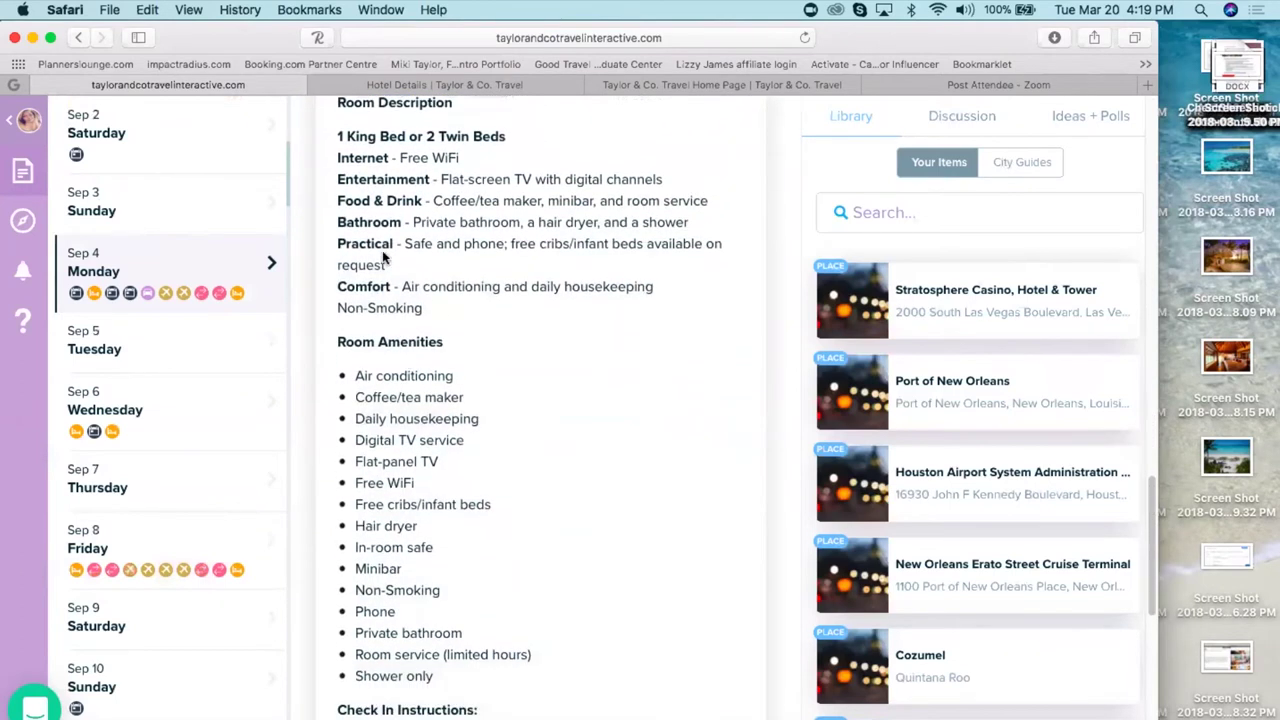
left_click_drag(287, 183, 280, 297)
- Review Sep 26's Cologne–Amsterdam train and hop-on hop-off tour, then view the trip discussion
left_click(190, 252)
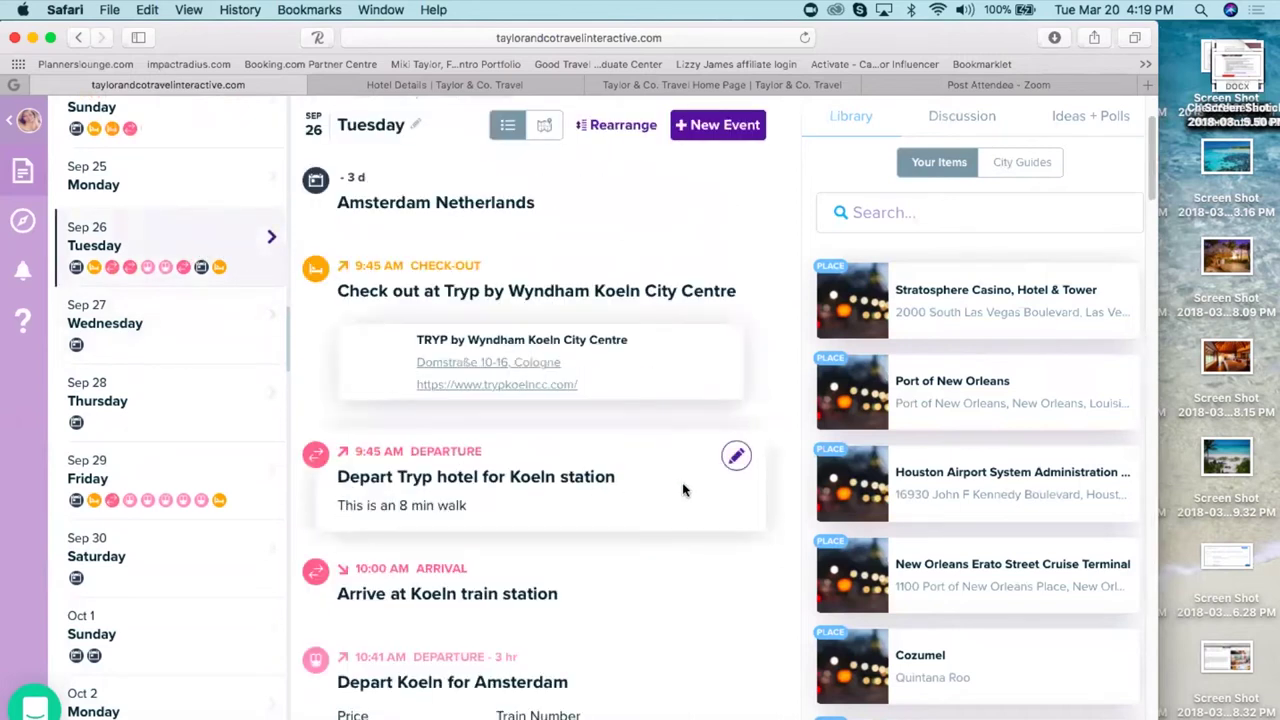
scroll(684, 489, "down", 5)
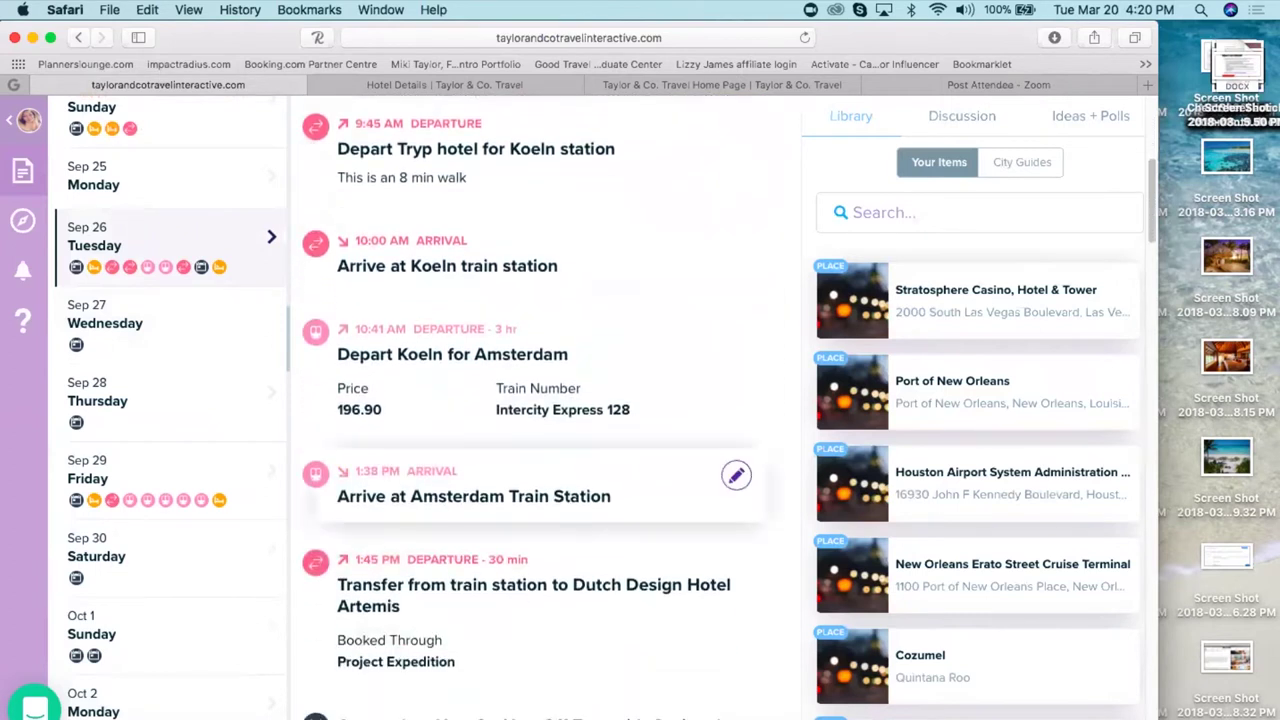
scroll(545, 470, "down", 4)
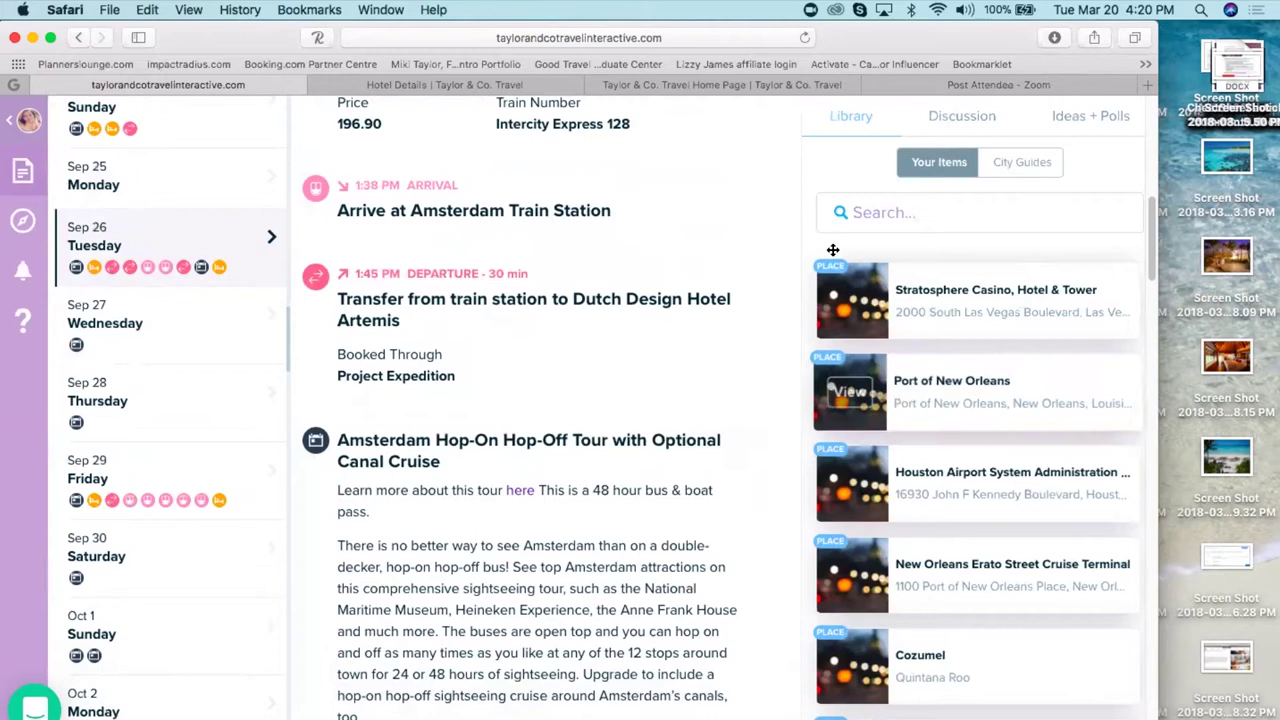
scroll(752, 210, "up", 6)
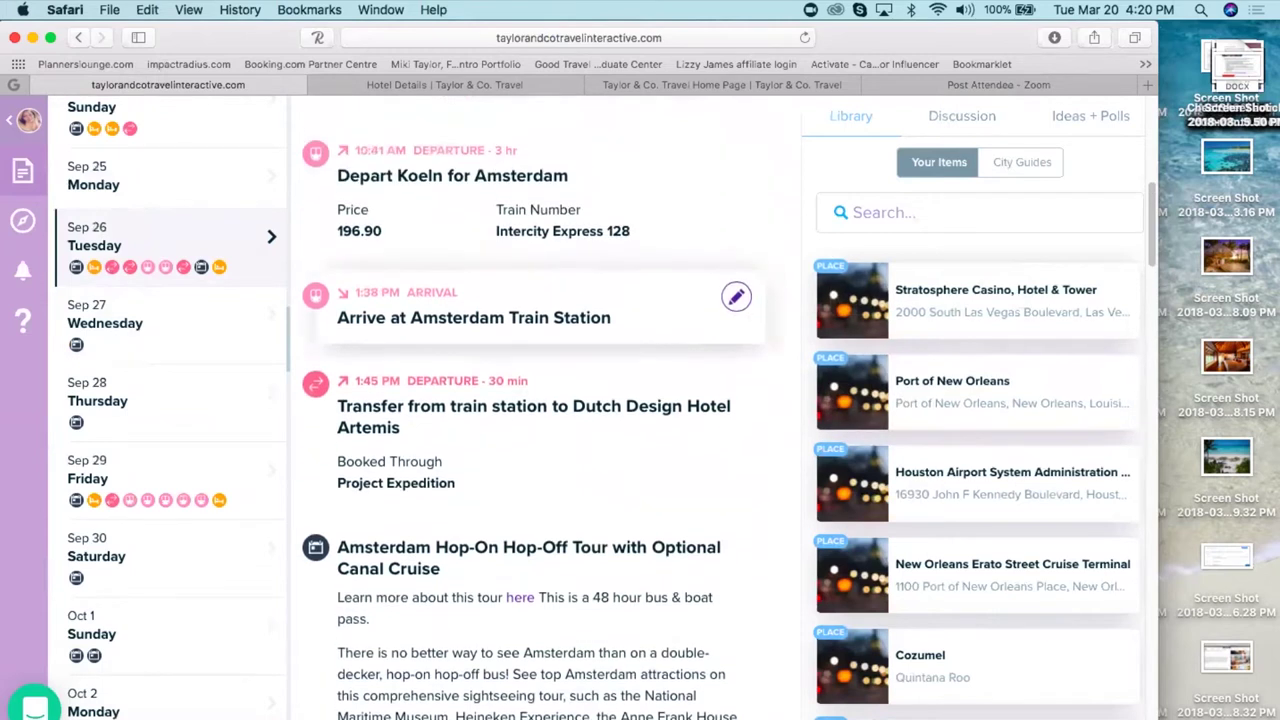
left_click(955, 117)
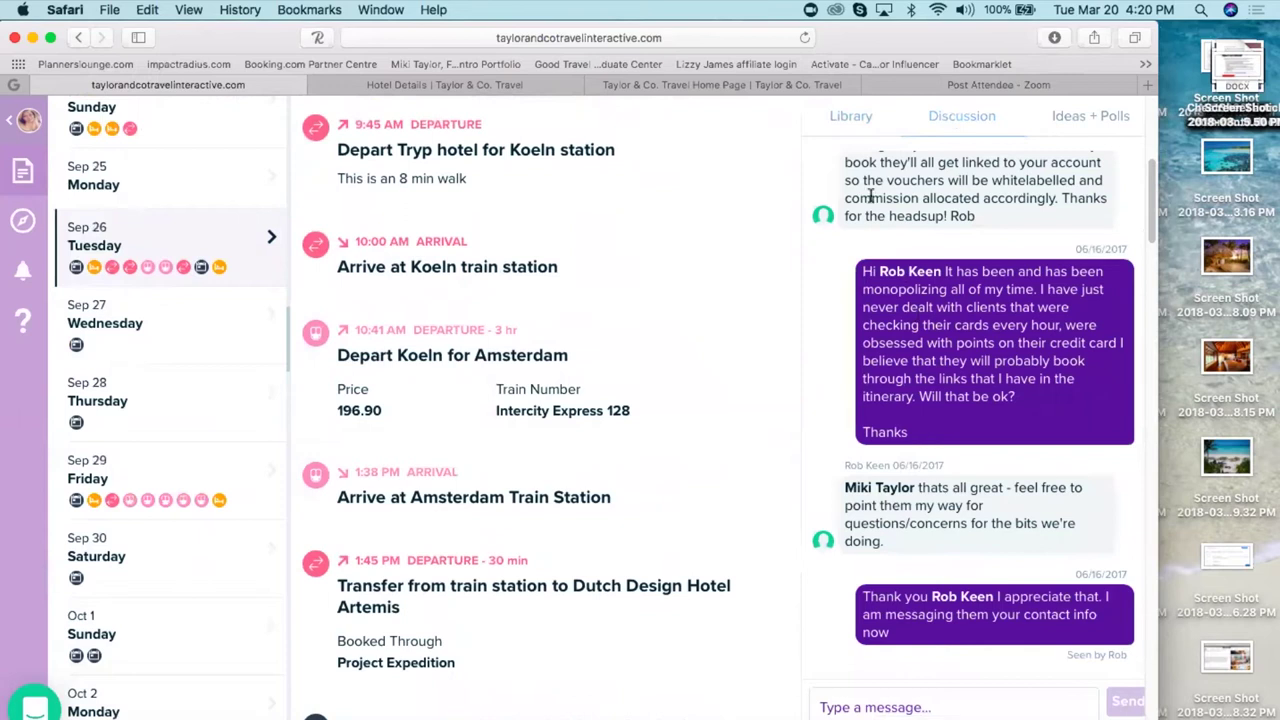
- Return to the Library of saved items like Stratosphere Casino and Port of New Orleans
left_click(848, 120)
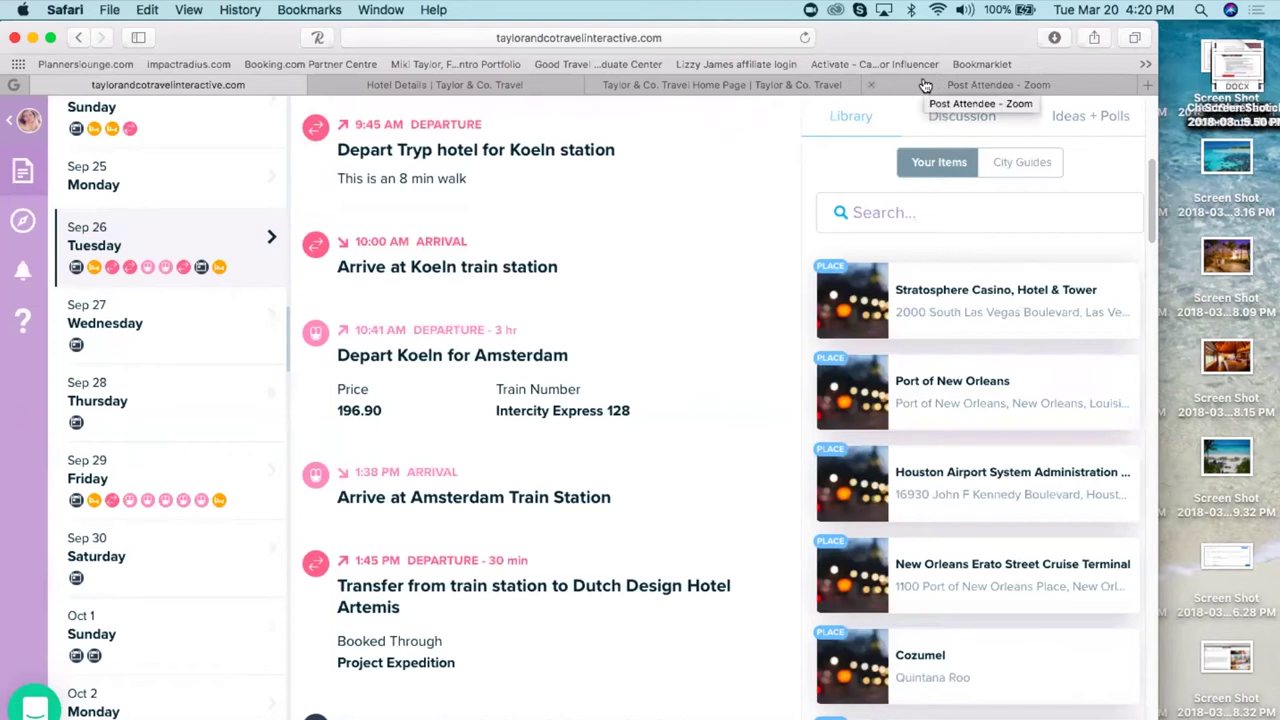
- Dismiss the newsletter popup on the Taylor & Co. Travel site and open the Project Expedition partner page
left_click(655, 88)
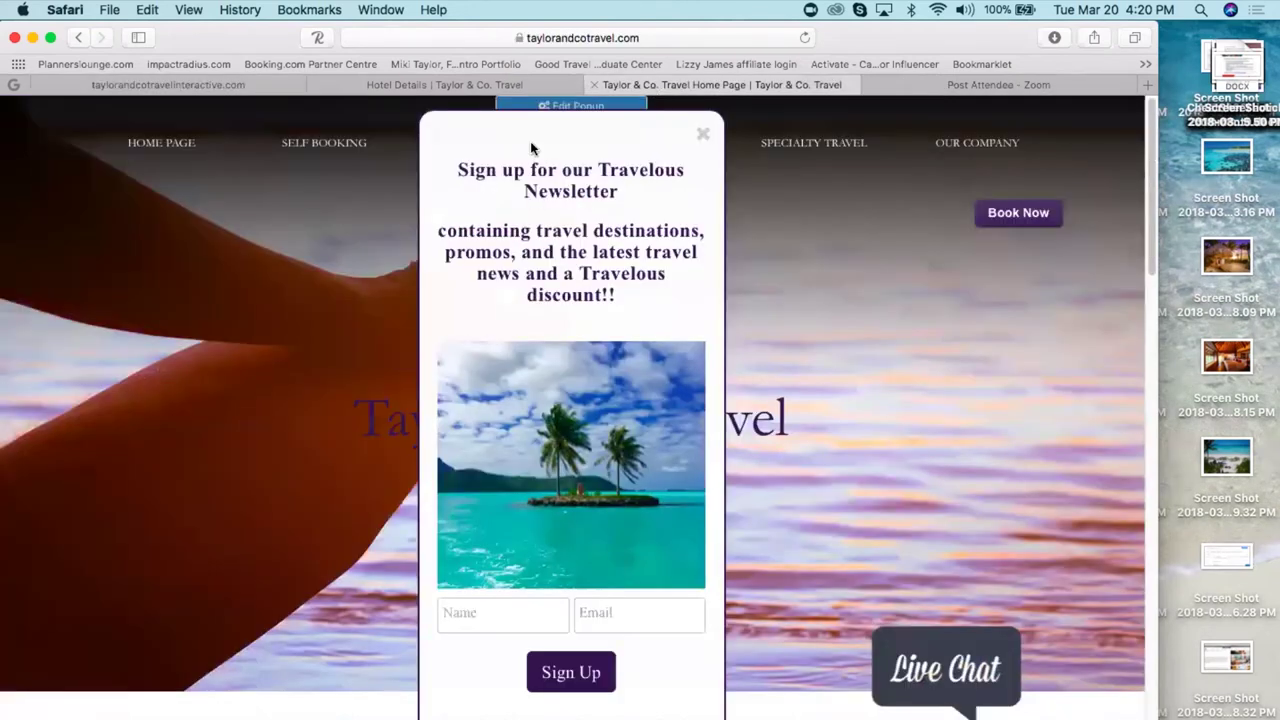
left_click(705, 133)
left_click(325, 143)
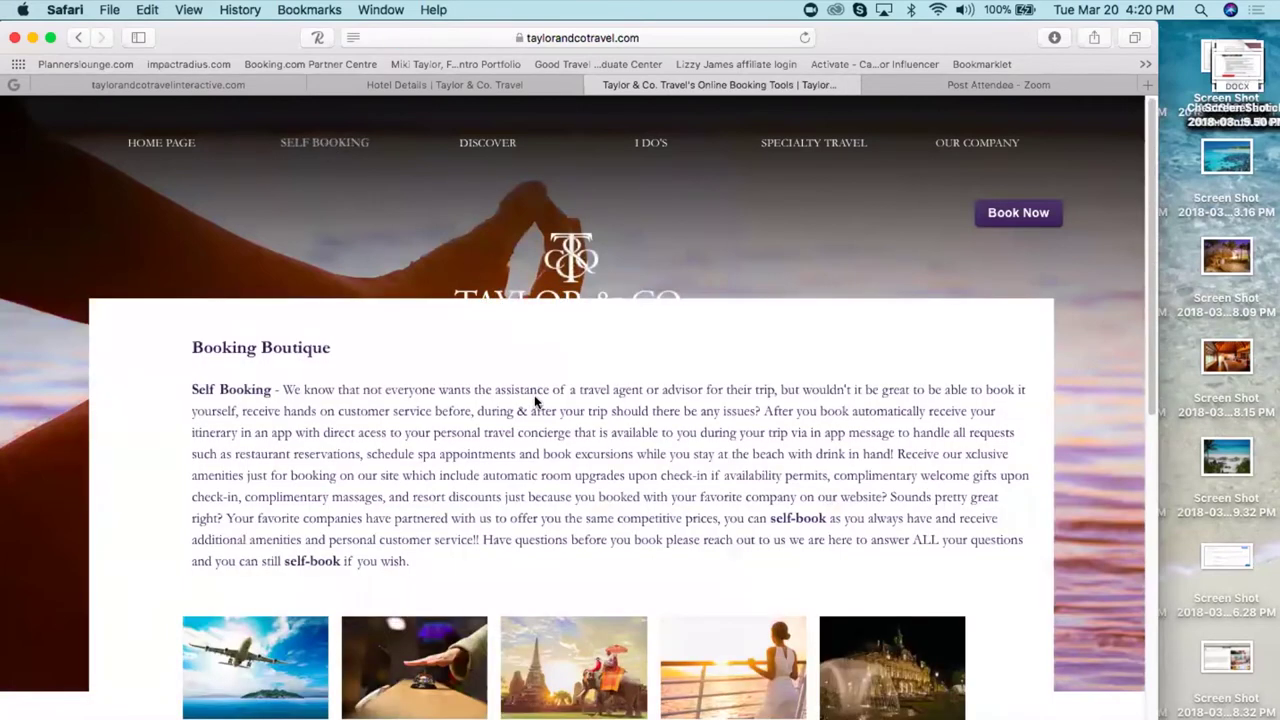
scroll(537, 400, "down", 3)
scroll(462, 583, "down", 3)
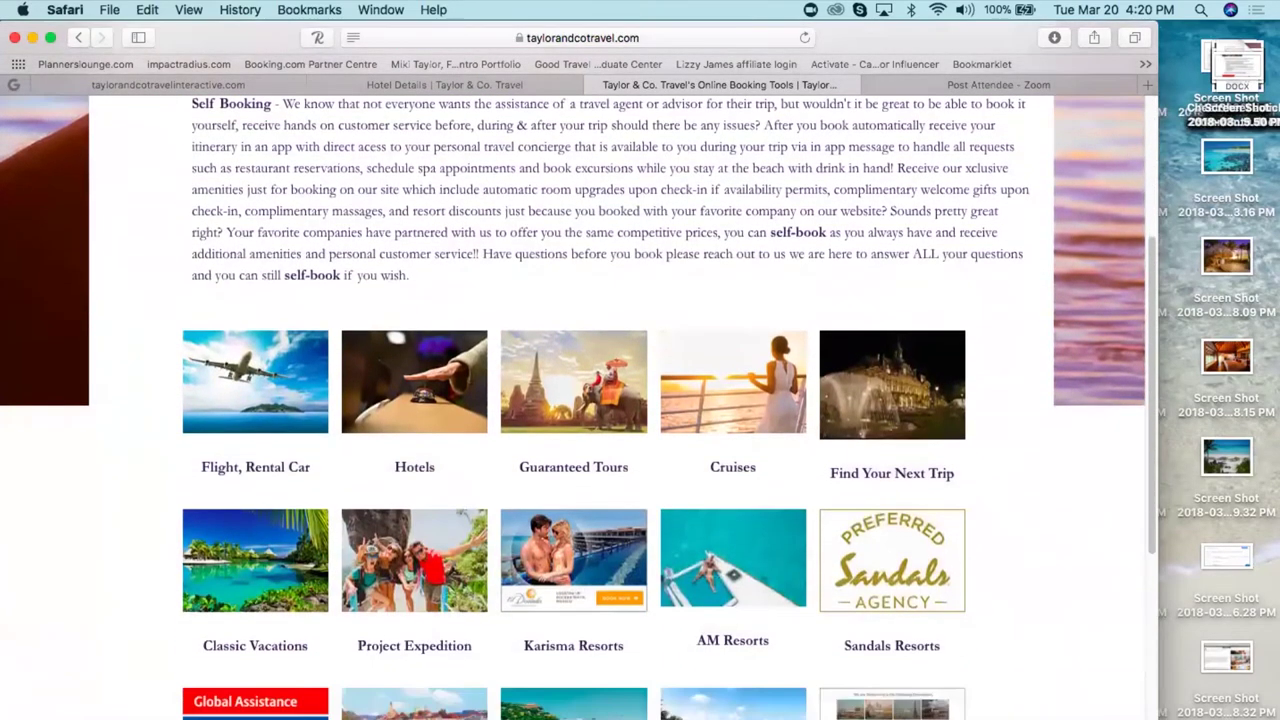
left_click(418, 569)
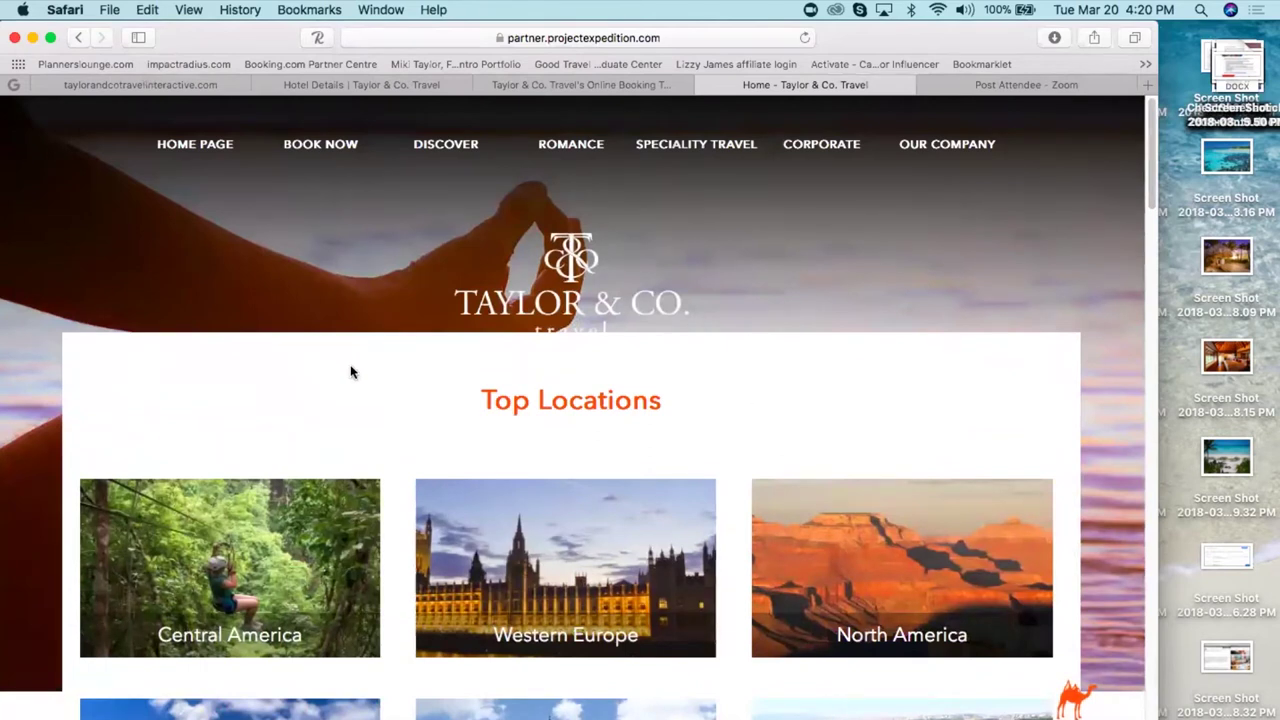
- Browse Project Expedition's Top Locations tiles, then return to the Taylor & Co. Travel hotel details
scroll(351, 371, "down", 1)
scroll(570, 400, "down", 10)
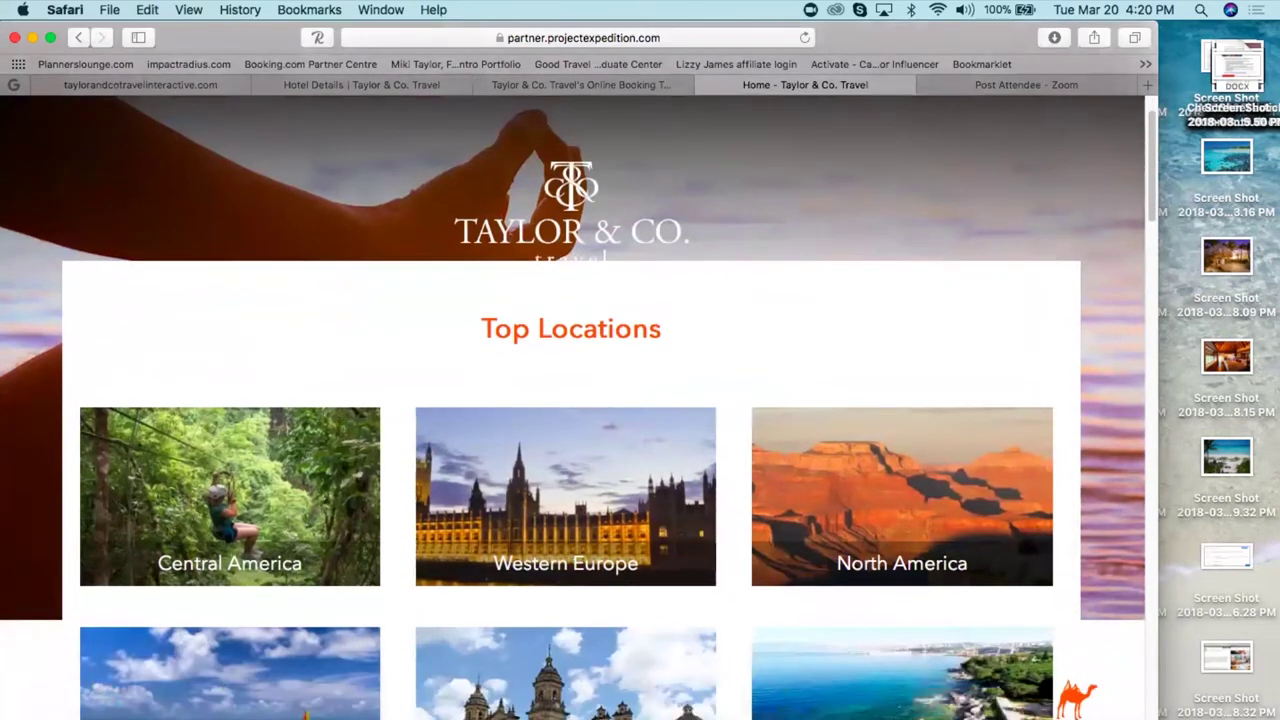
scroll(230, 400, "down", 2)
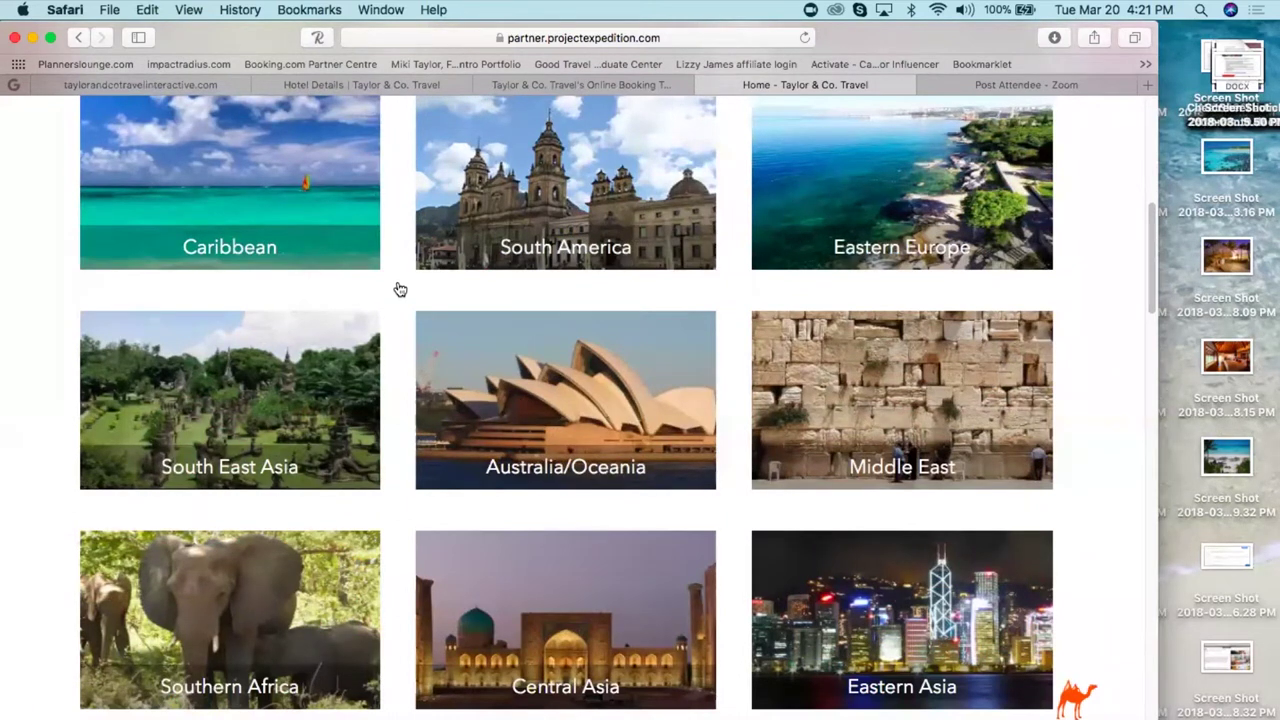
left_click(375, 84)
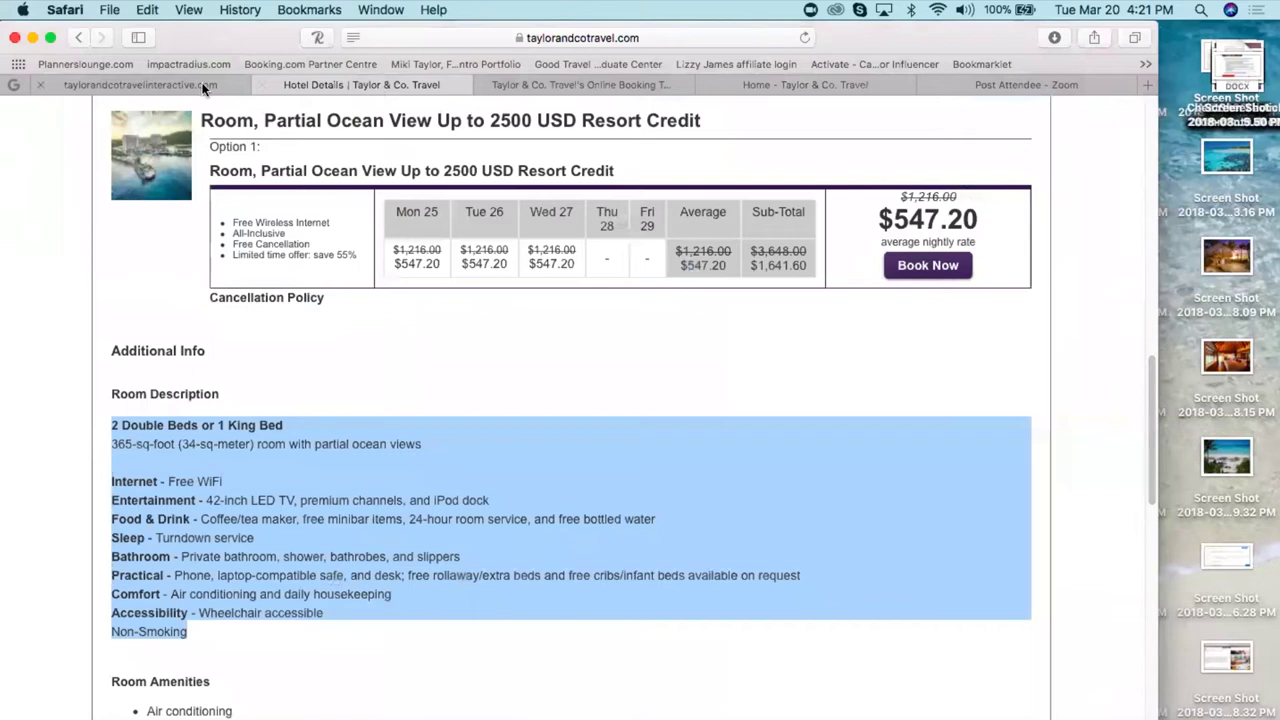
- Switch to the taylorandcotravelinteractive.com tab showing the Koeln–Amsterdam train day
left_click(200, 86)
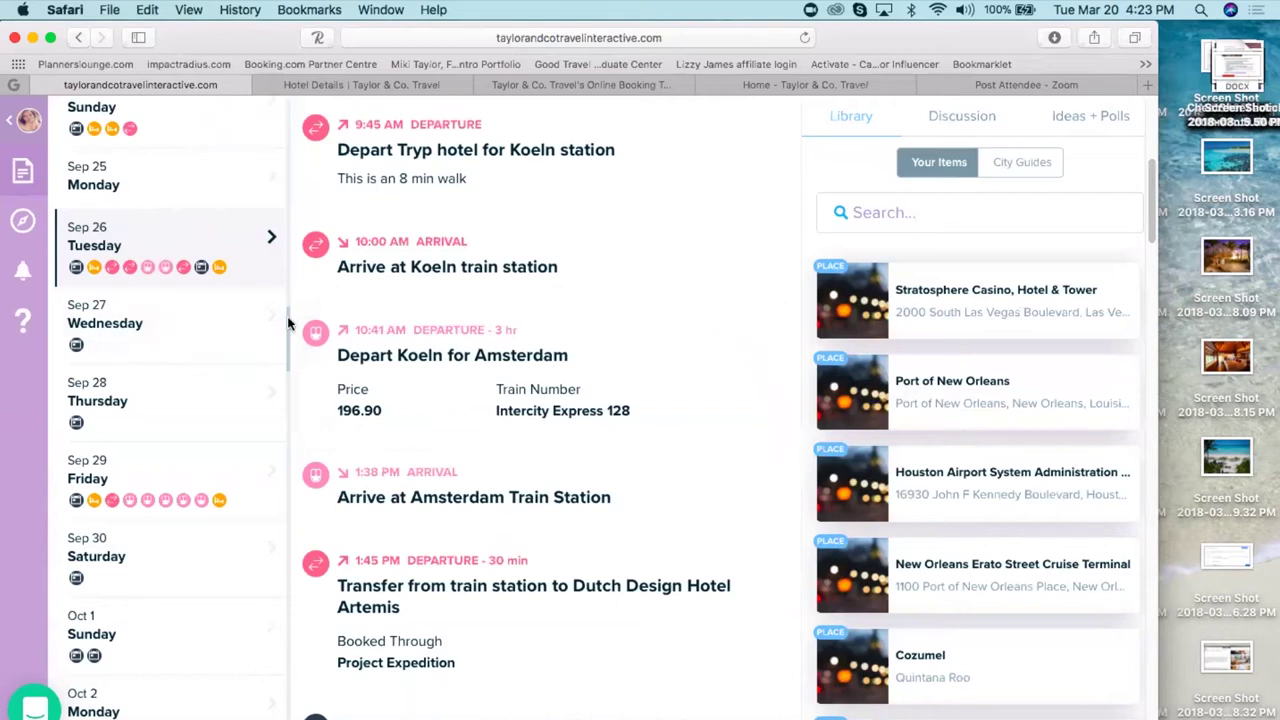
- Scroll the sidebar day list and open Oct 4 Wednesday's Loire Valley Castles day trip
left_click_drag(287, 321, 293, 449)
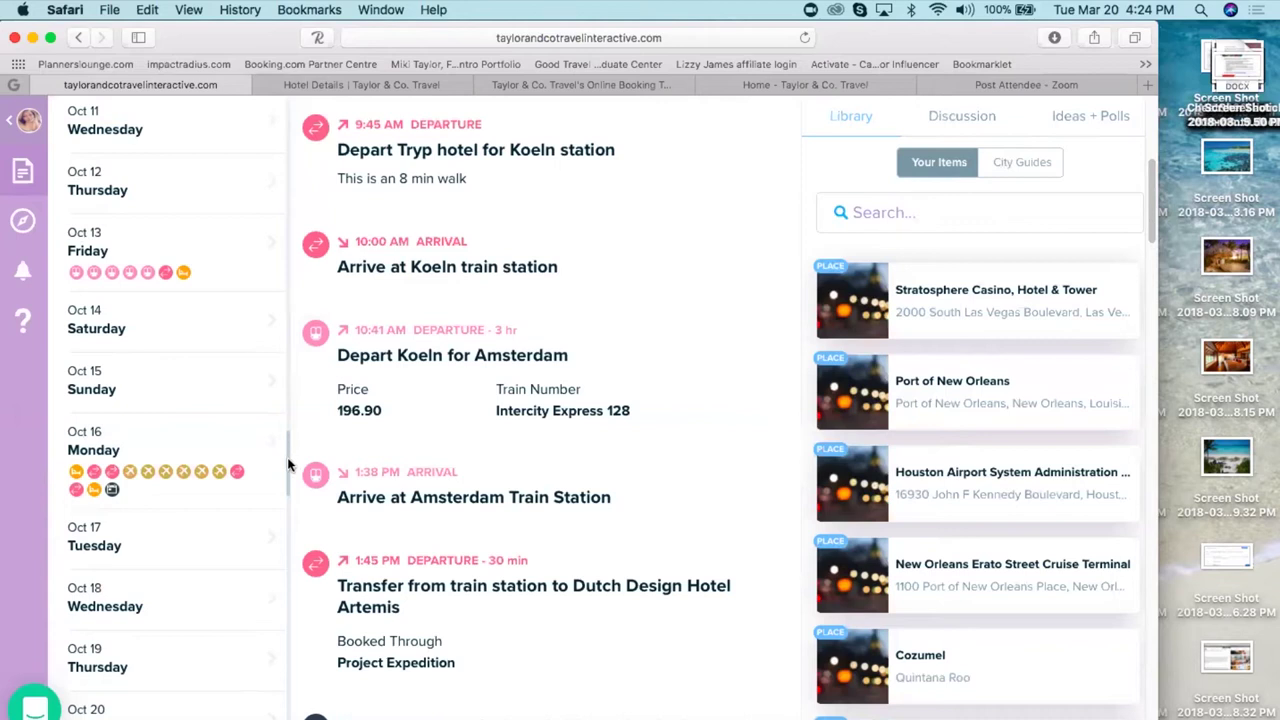
scroll(287, 457, "up", 3)
left_click_drag(289, 434, 312, 403)
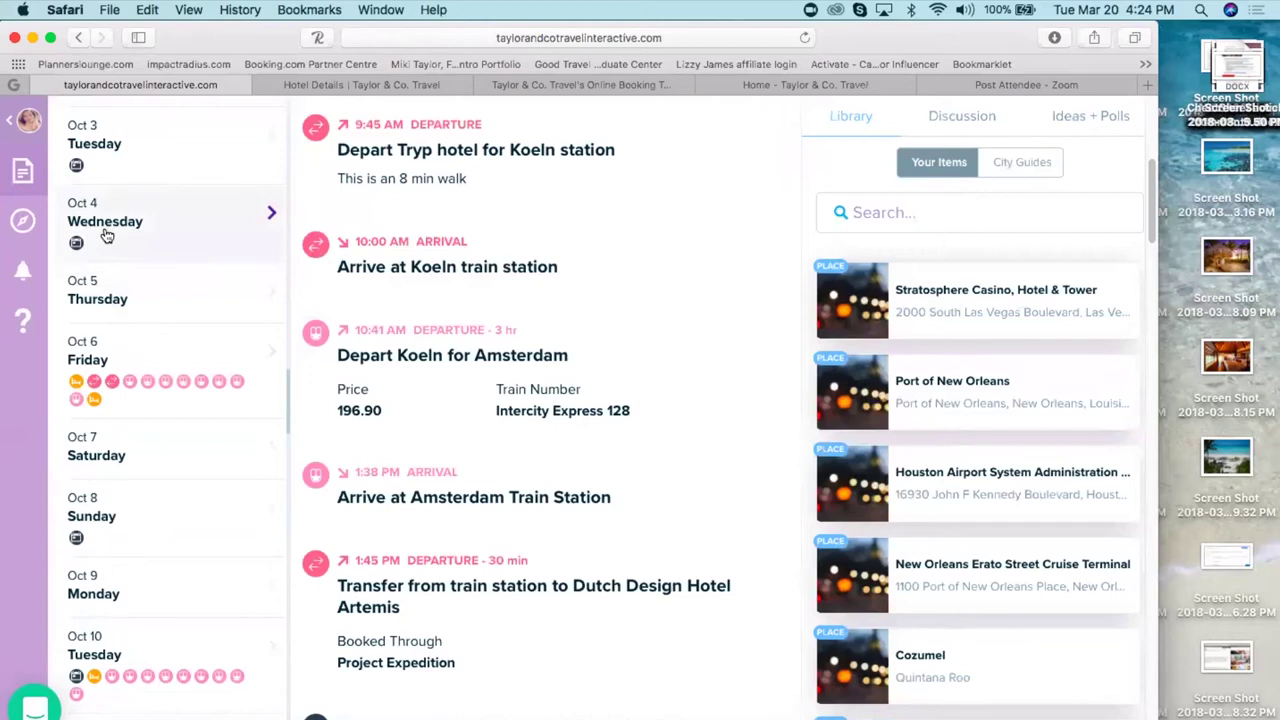
left_click(106, 235)
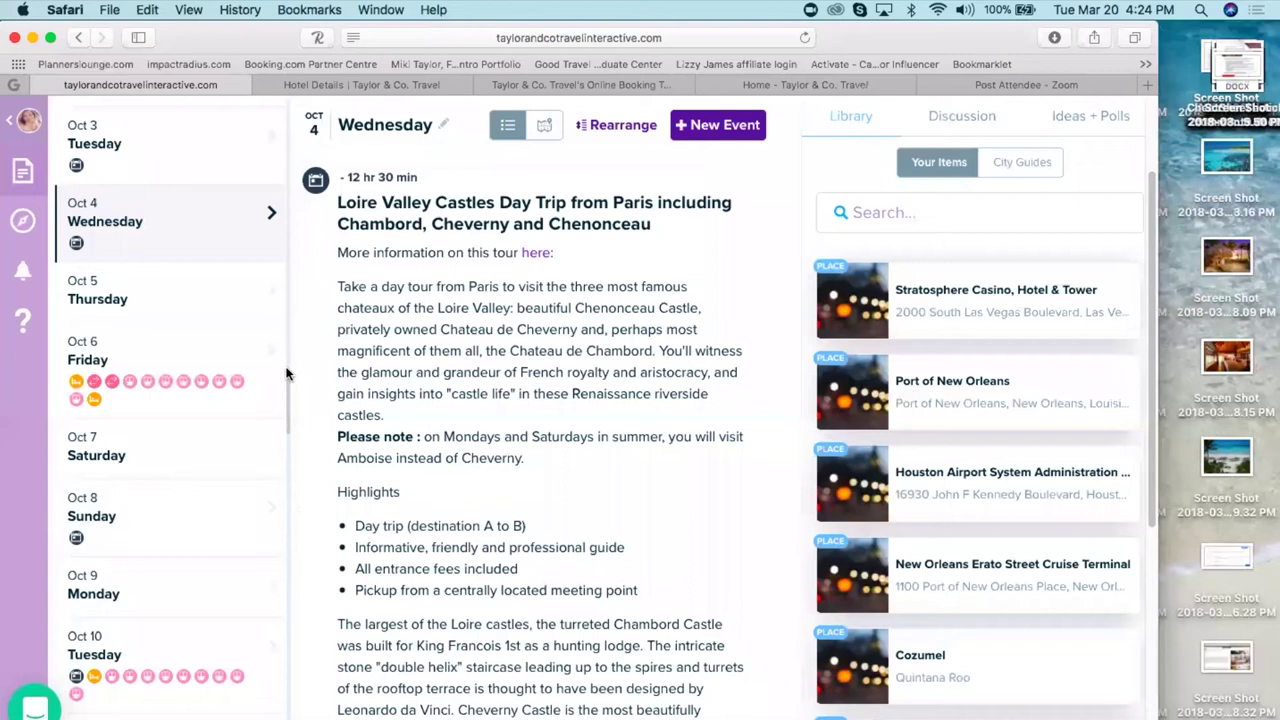
- Open Oct 22 Sunday and follow the Kathmandu tour's 'here' link to its booking page
left_click_drag(290, 398, 274, 520)
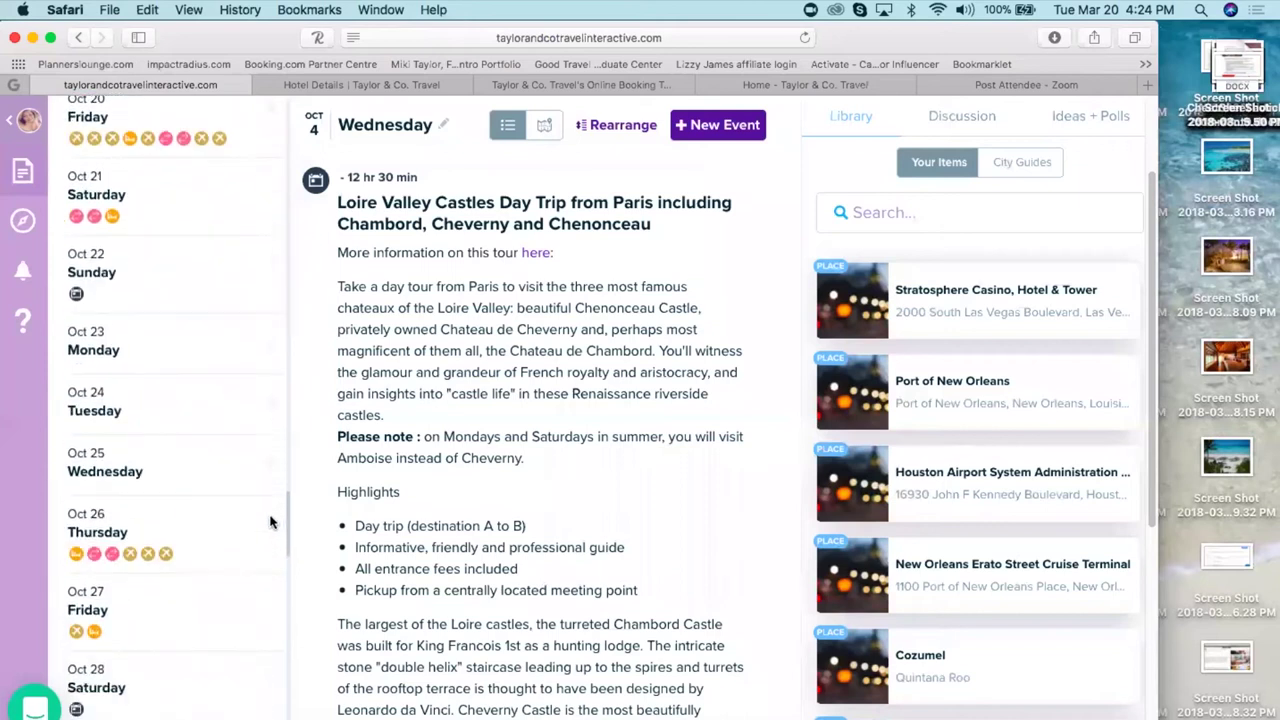
left_click(180, 291)
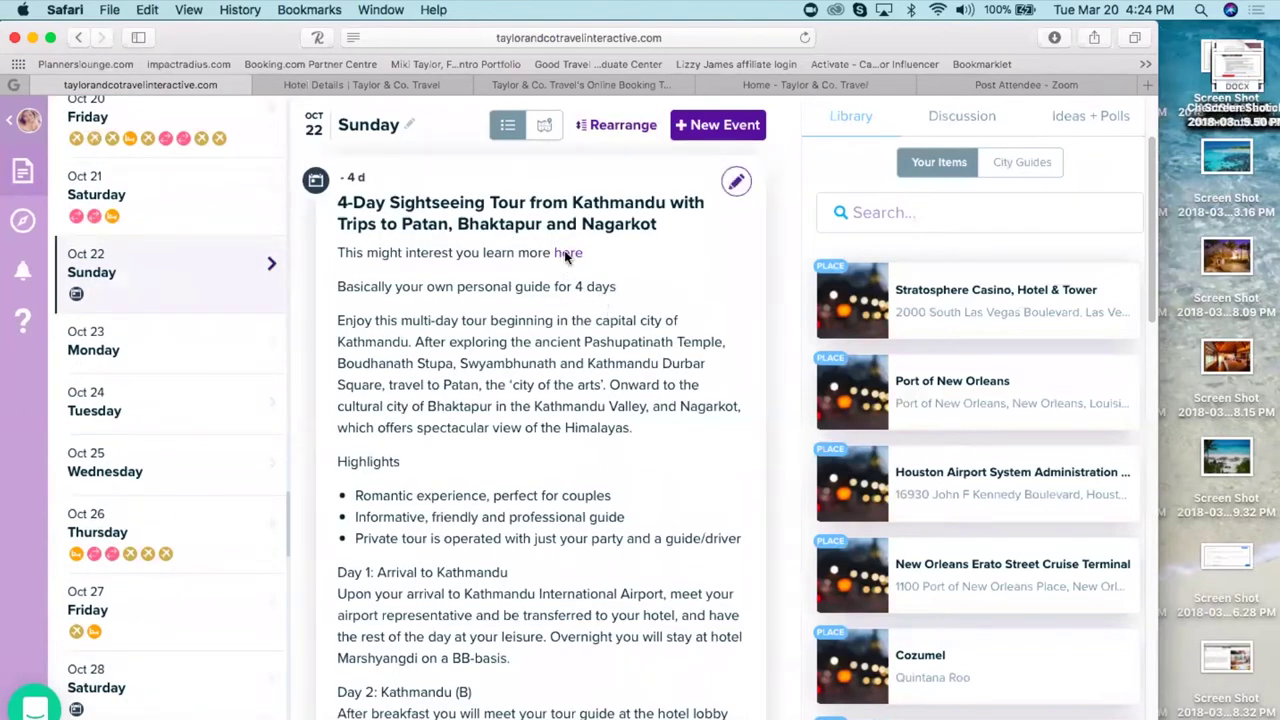
left_click(566, 254)
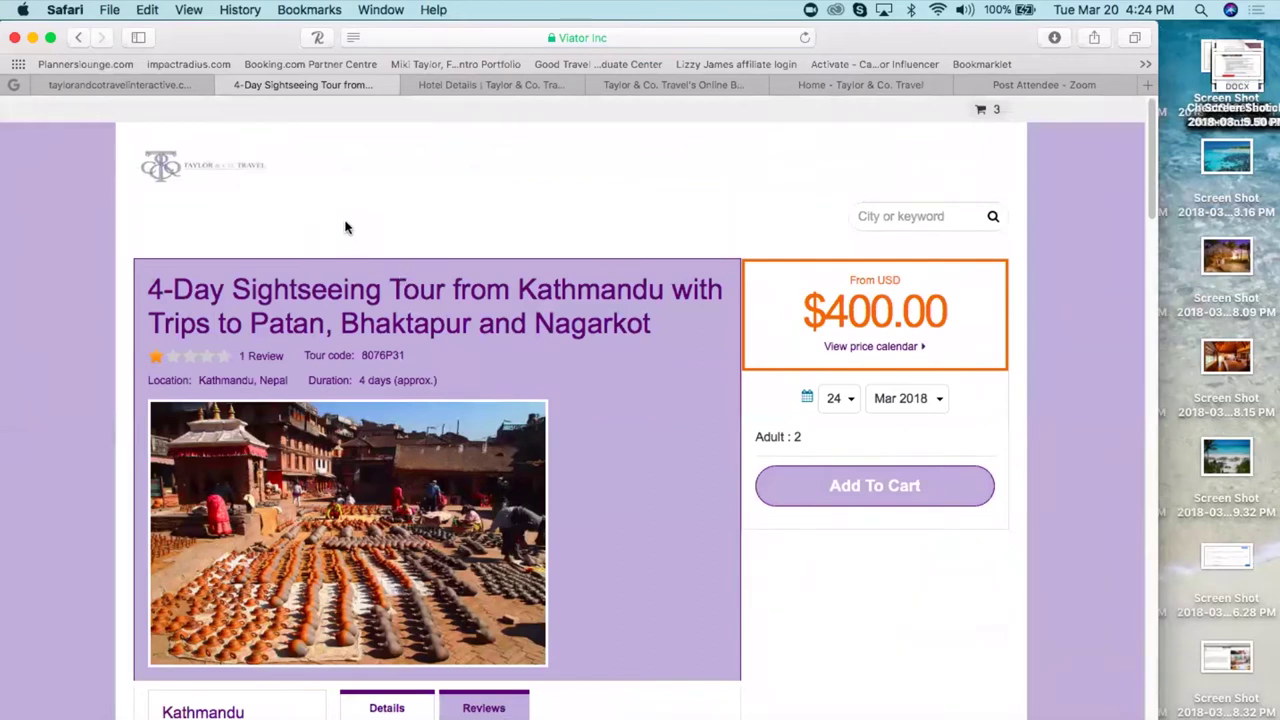
- Go back from Viator's $400.00 tour page to the Oct 22 itinerary day
left_click(76, 38)
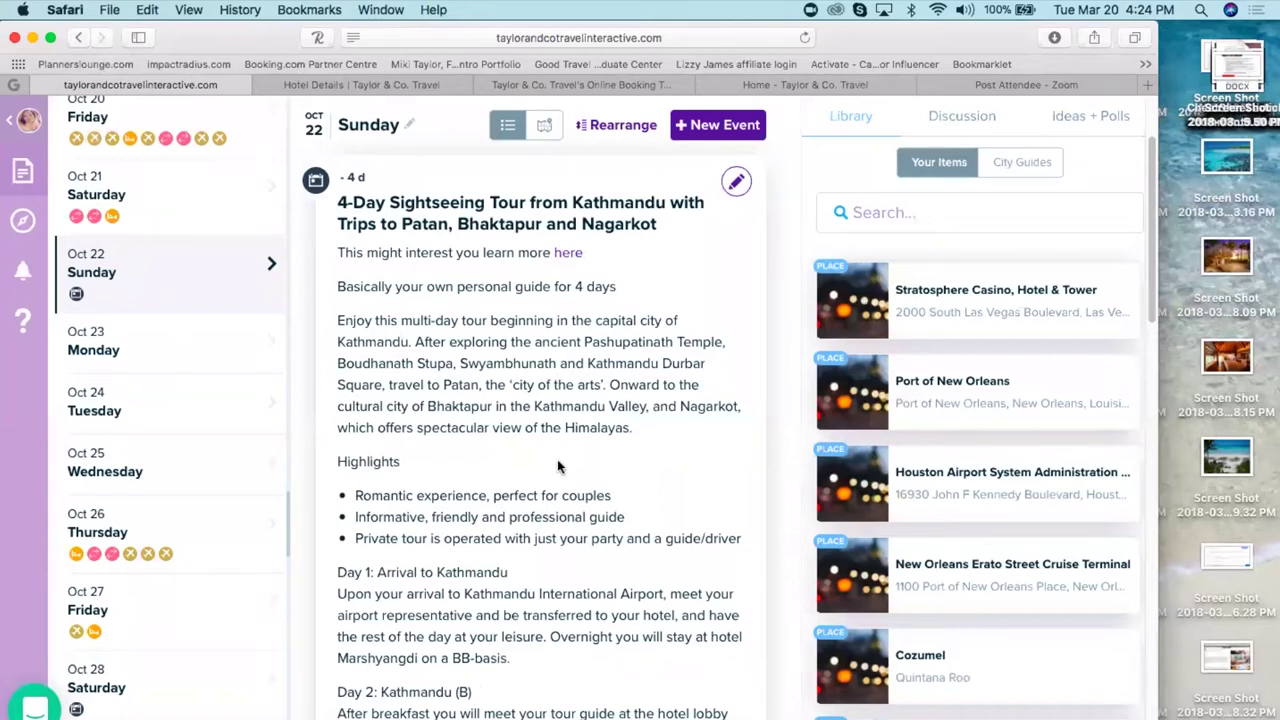
scroll(557, 465, "up", 3)
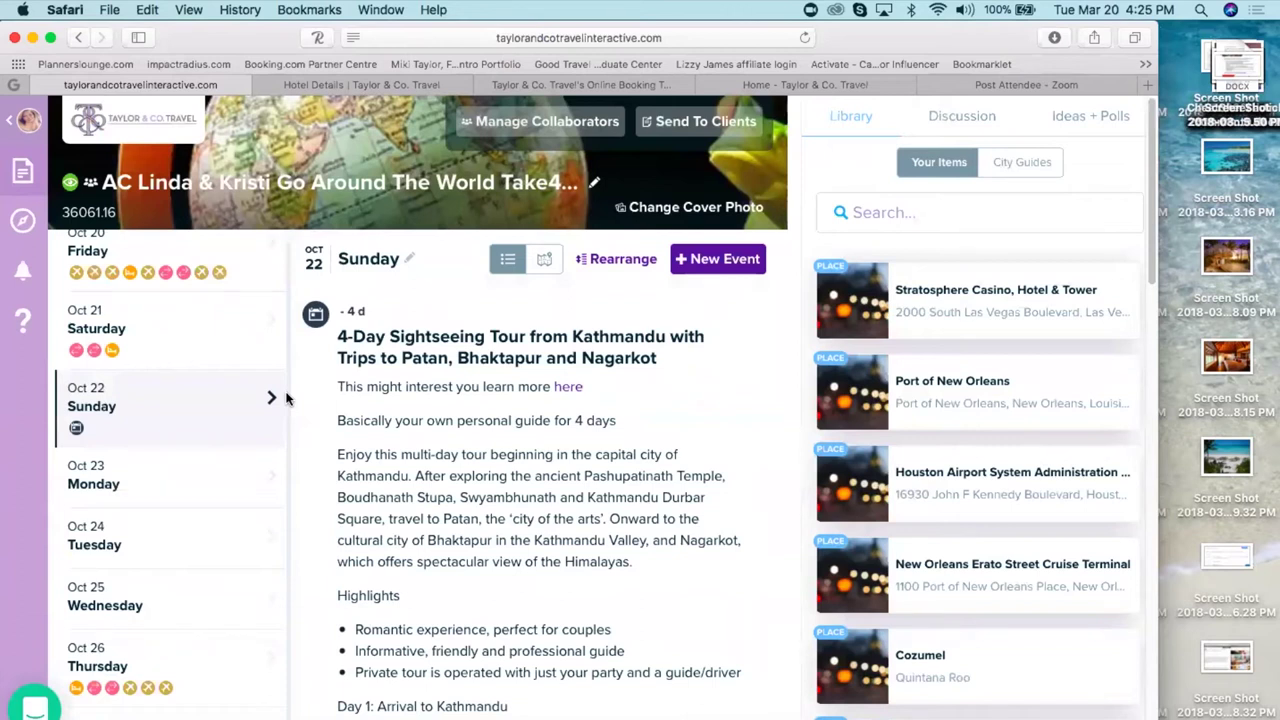
scroll(693, 545, "down", 4)
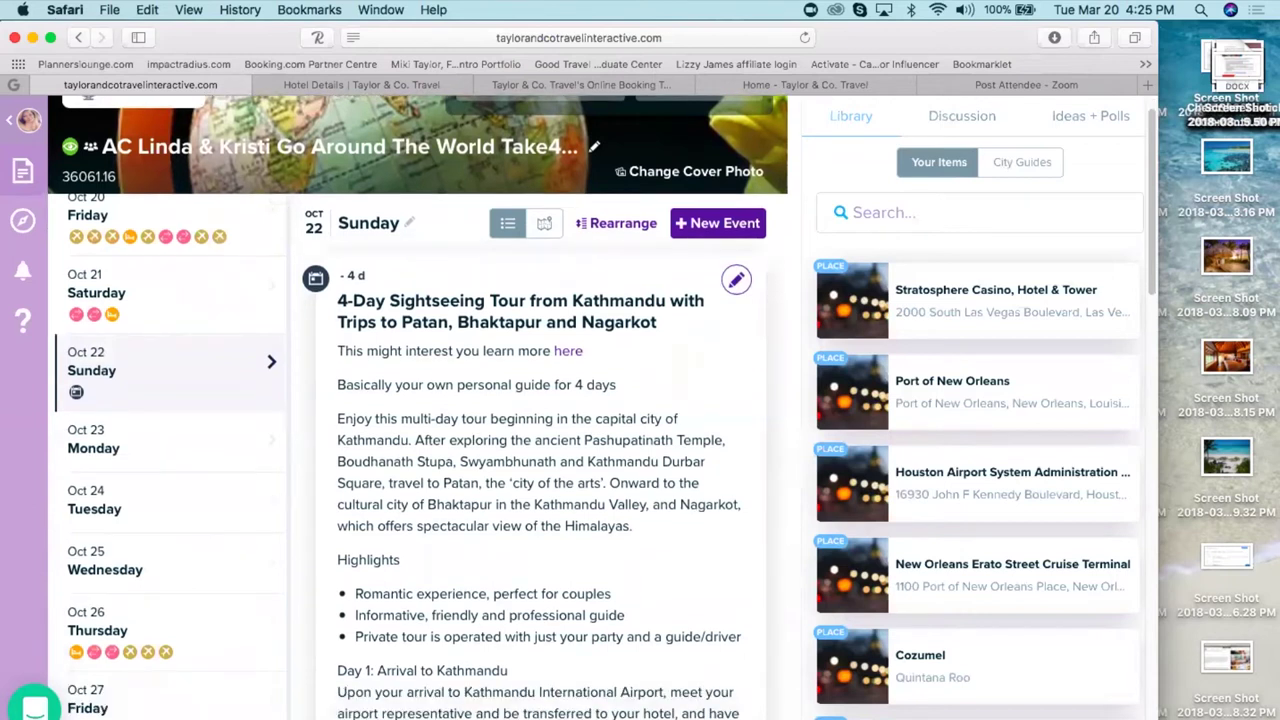
left_click(960, 116)
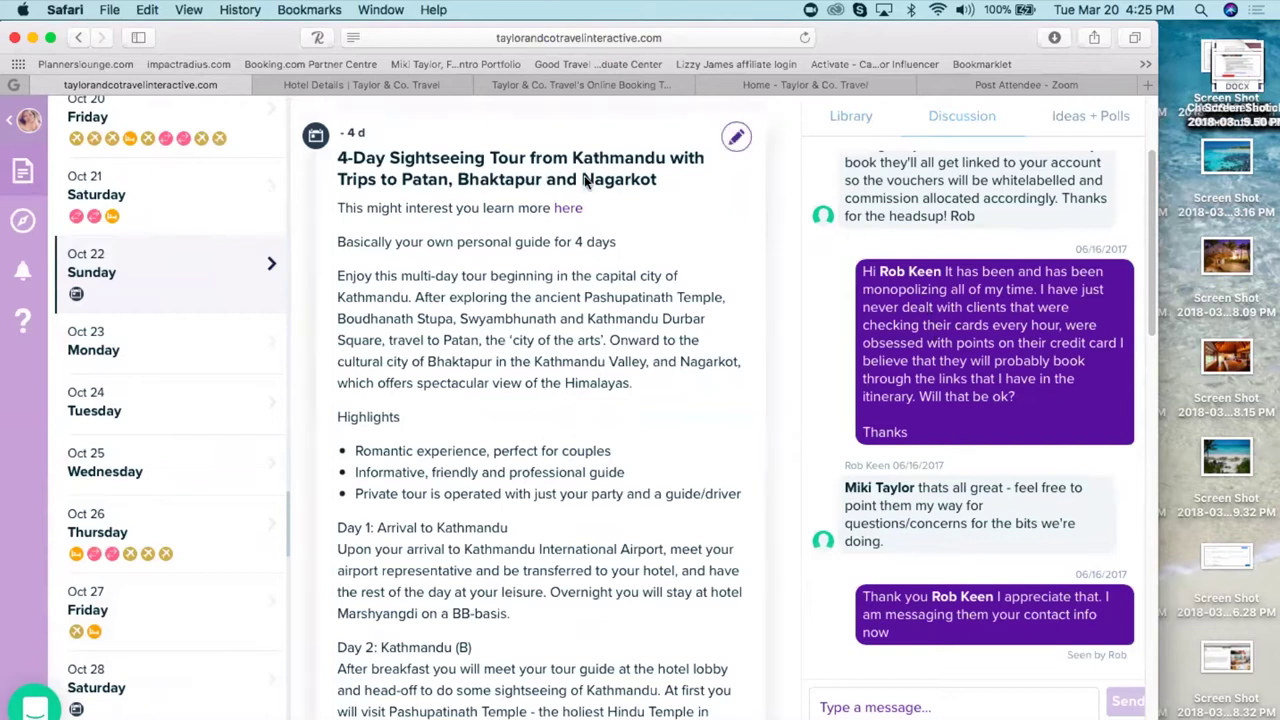
scroll(695, 264, "up", 5)
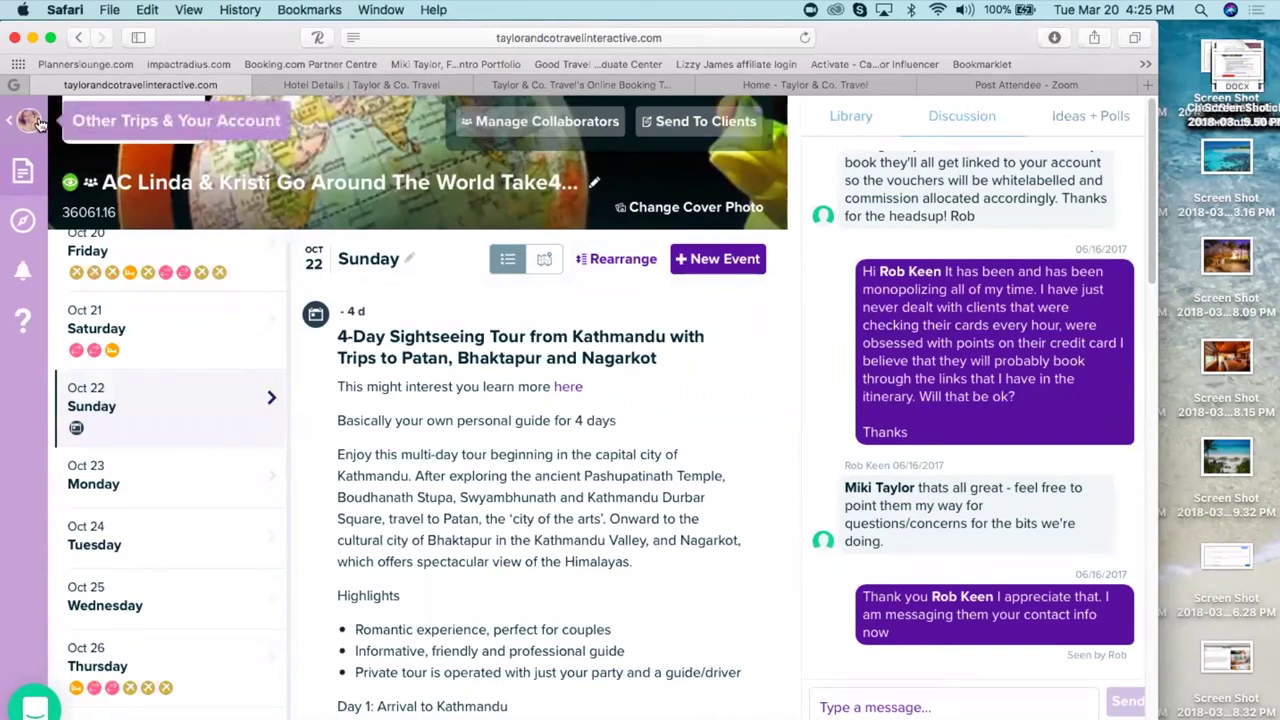
left_click(851, 118)
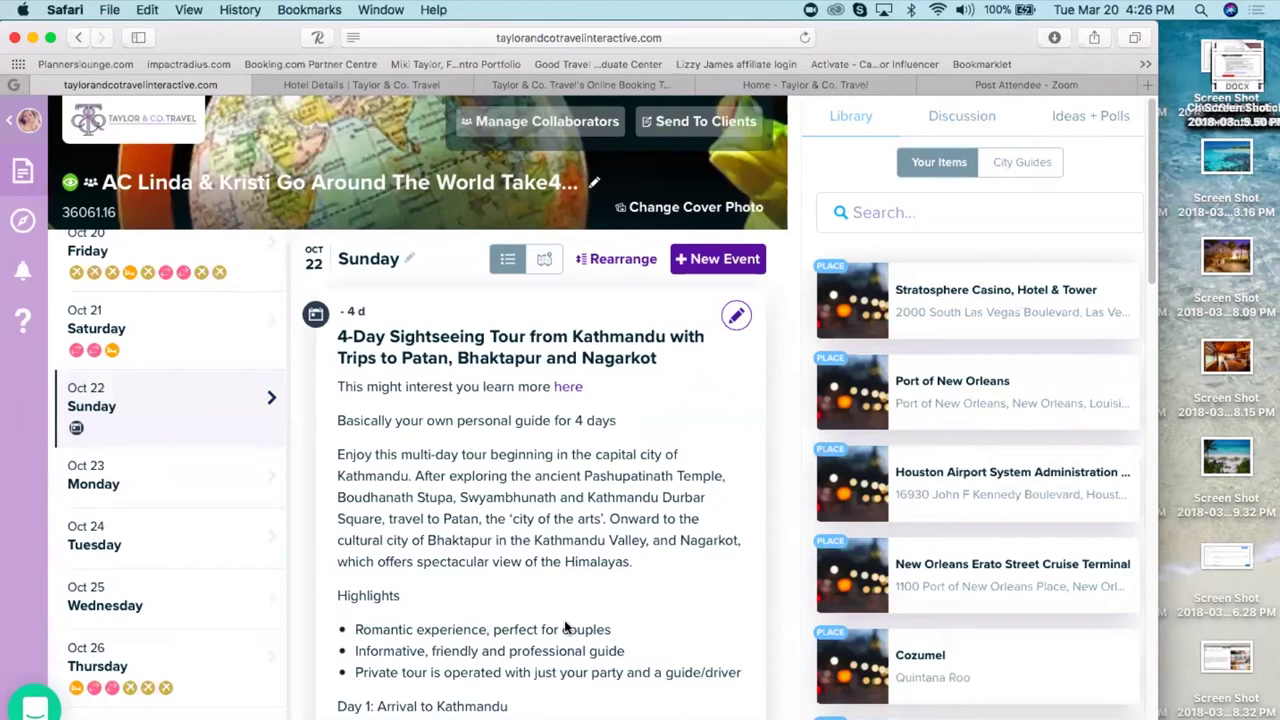
scroll(565, 627, "down", 1)
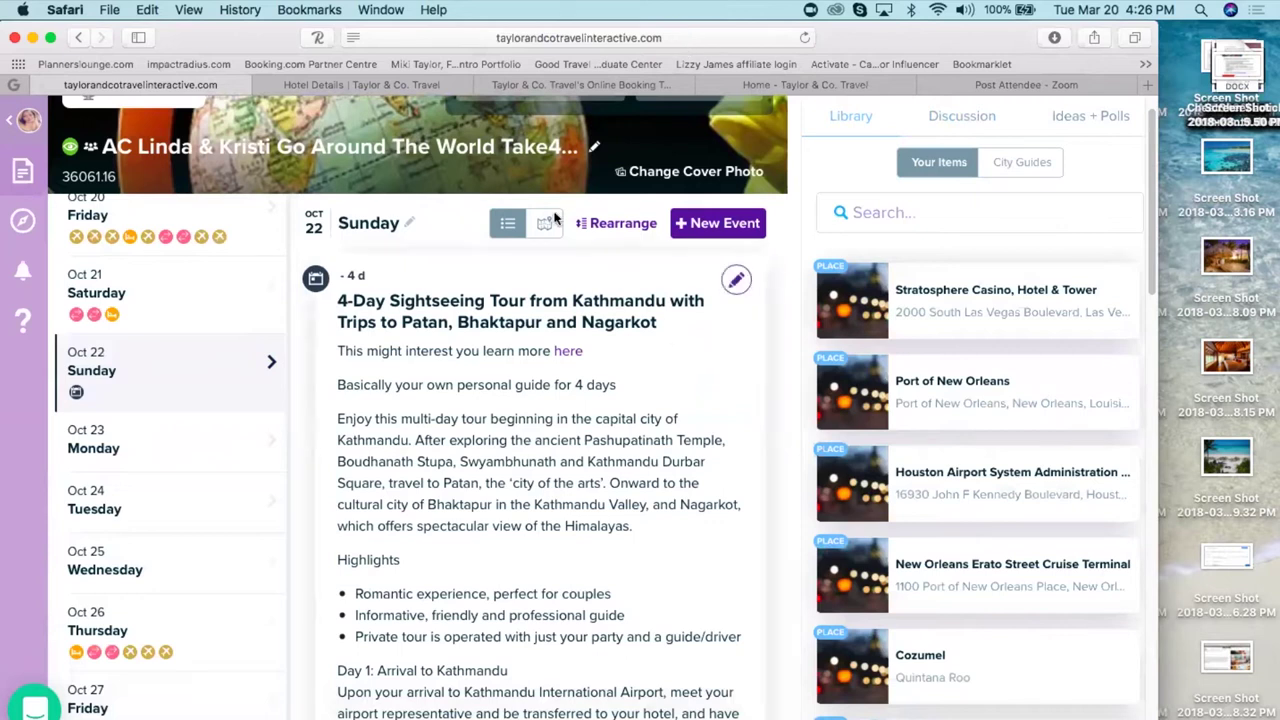
mouse_move(819, 393)
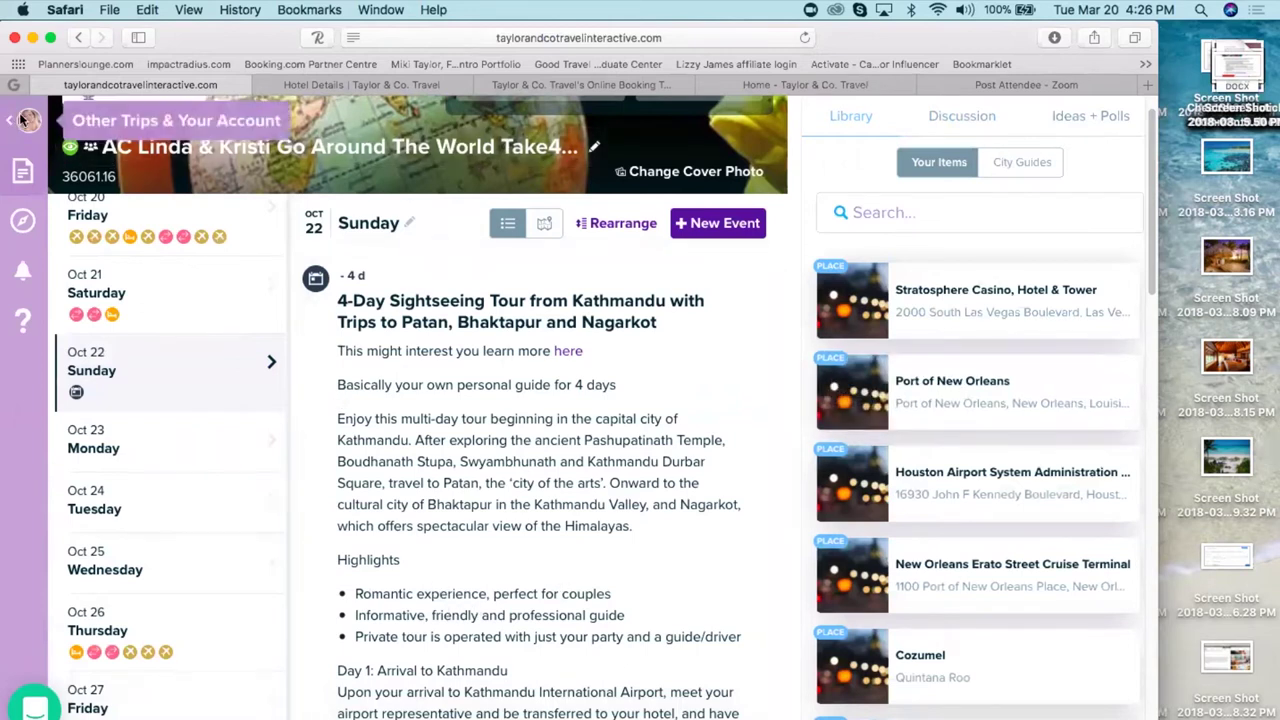
- Show the Trips page listing all trips sorted by Activity
left_click(27, 120)
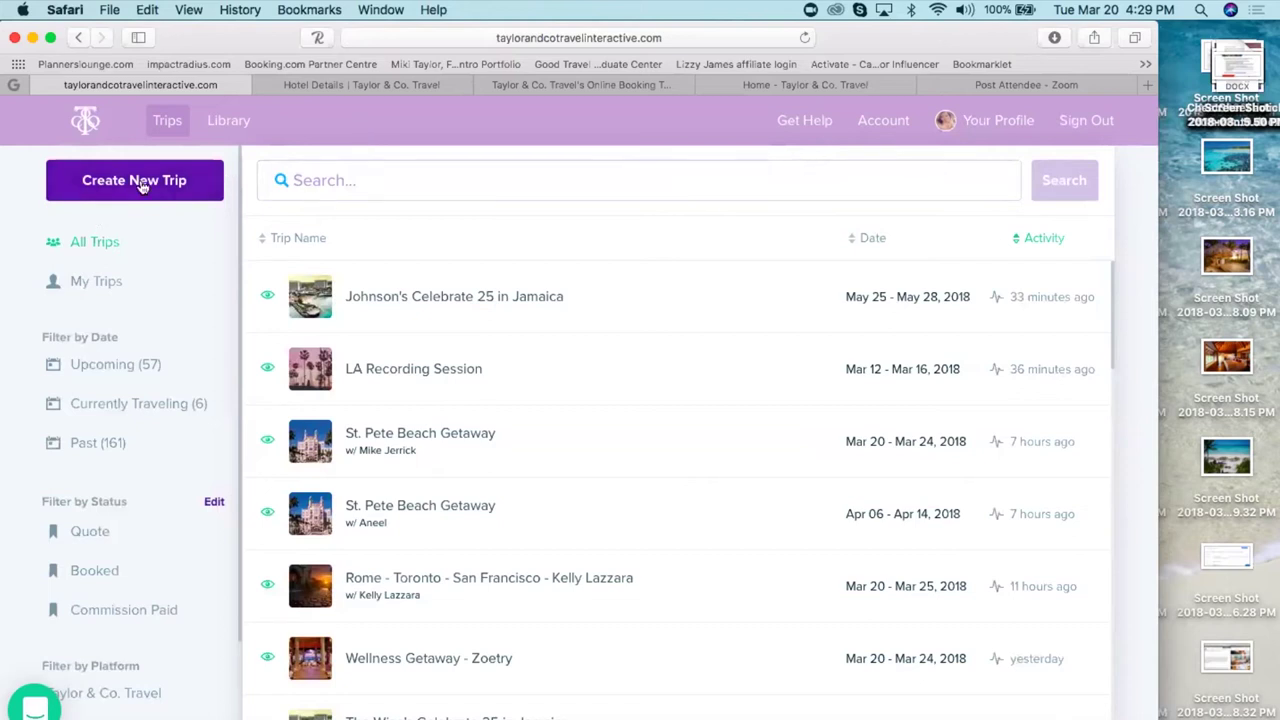
- From the Online Booking tab's footer Sign In, log into Agent Studio with the saved account
left_click(566, 86)
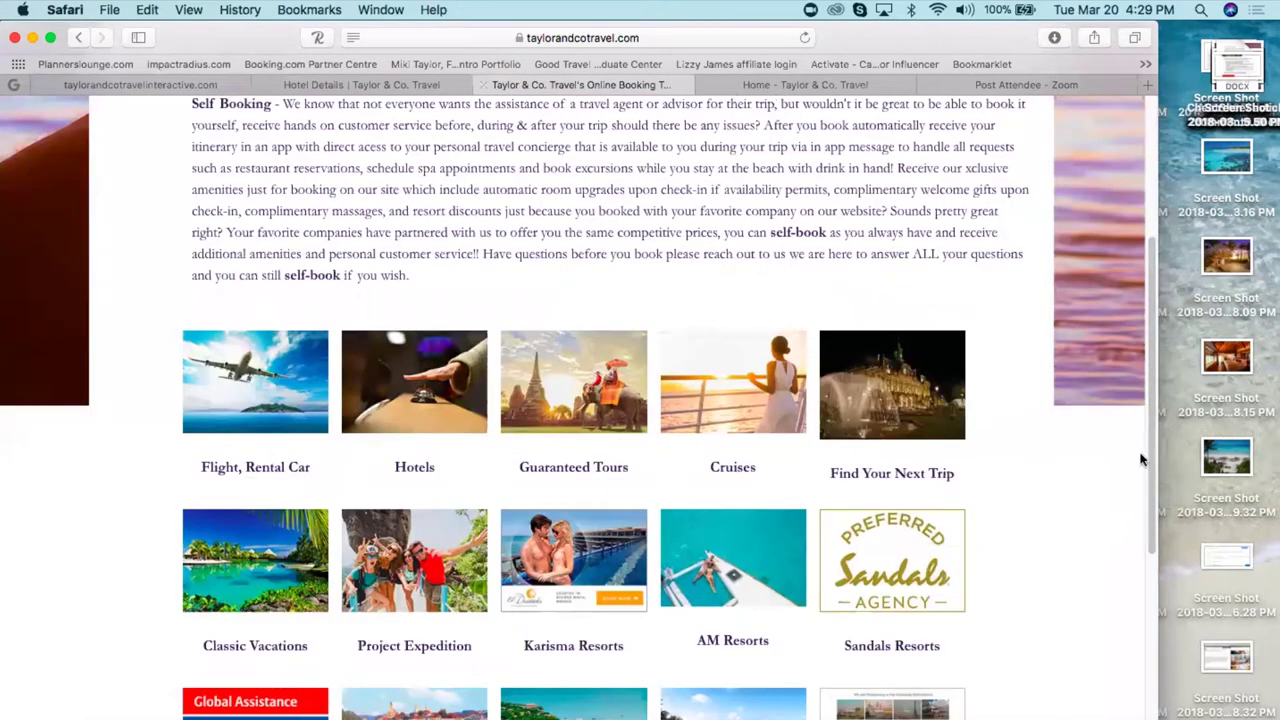
left_click_drag(1150, 430, 1150, 630)
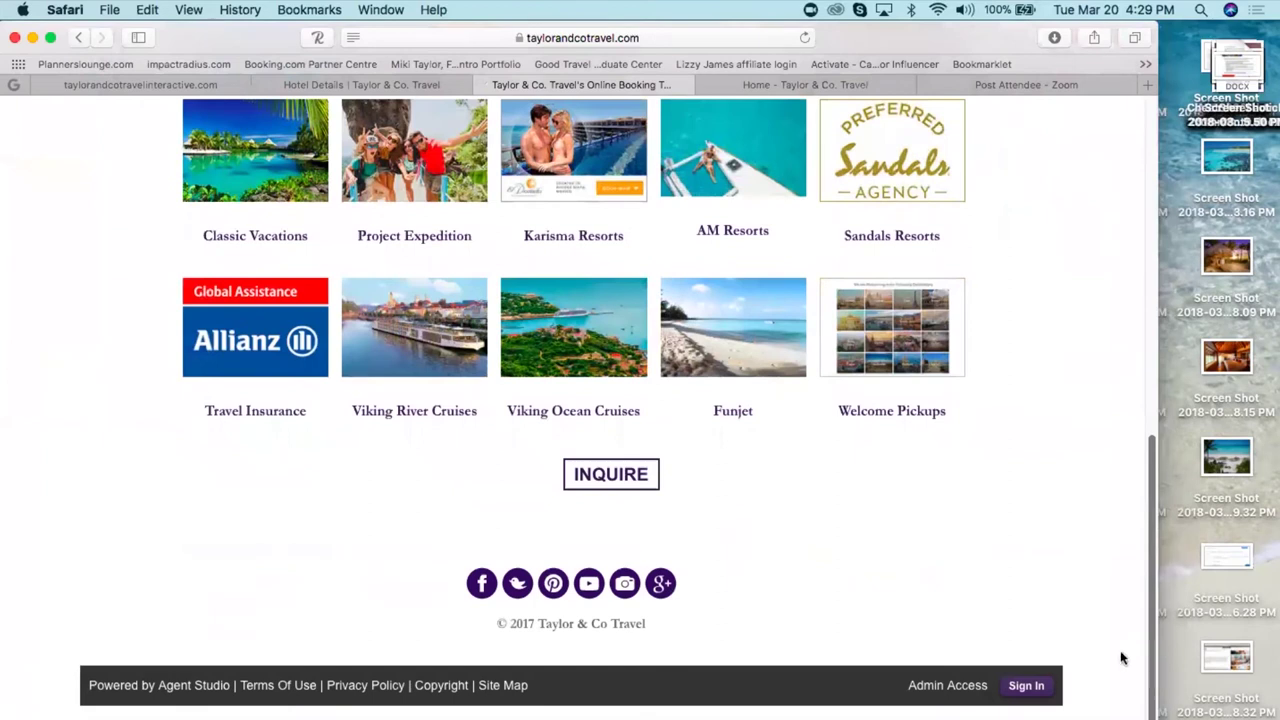
left_click(1027, 688)
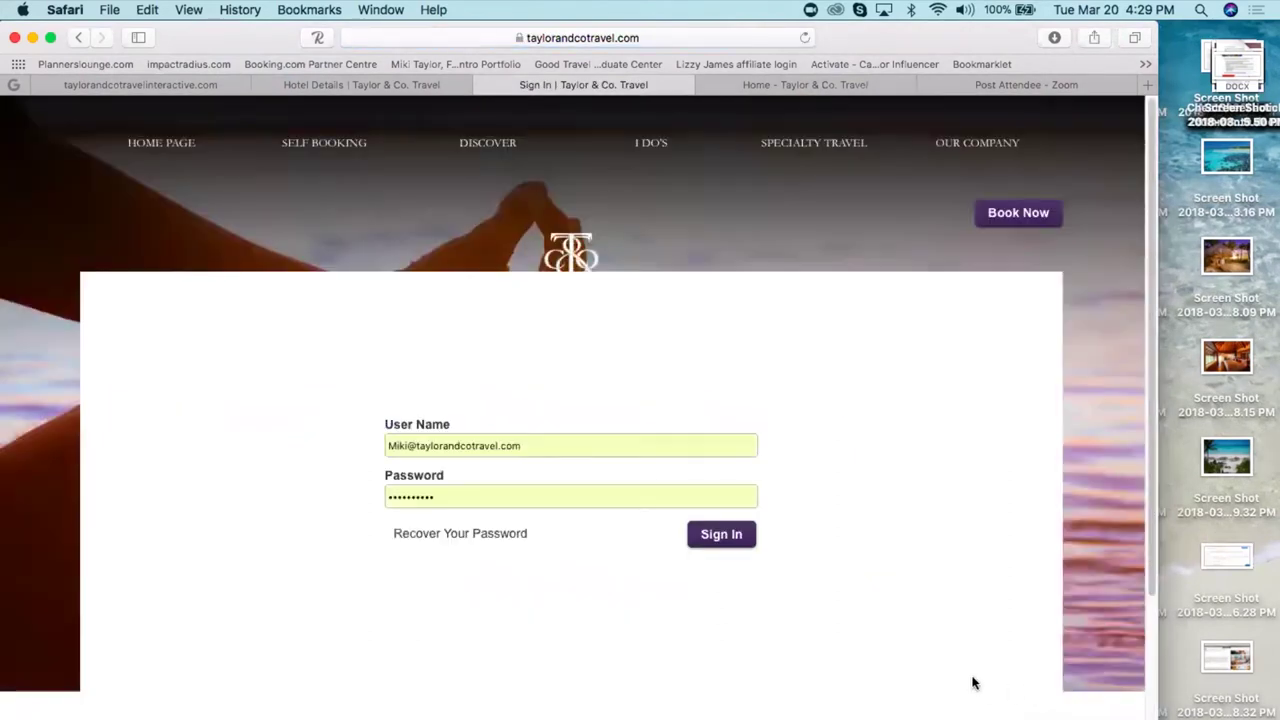
left_click(723, 538)
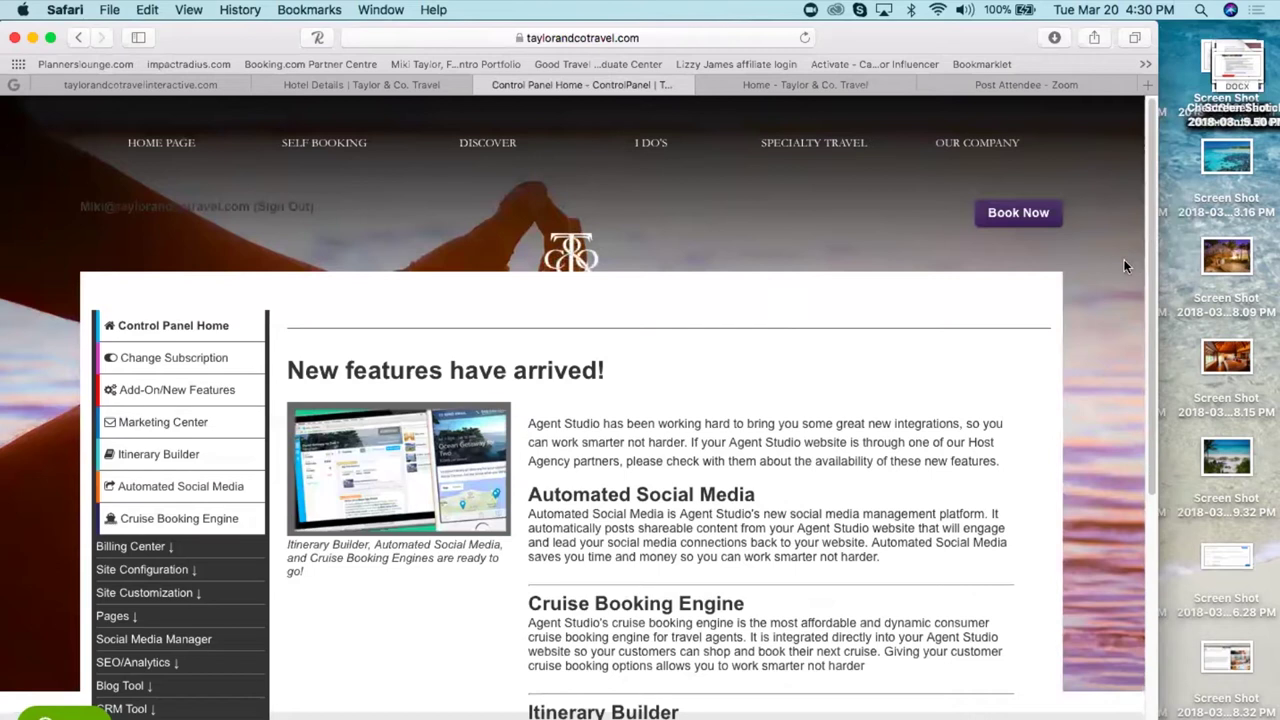
- Return to the Travefy trips list and create a new blank trip
left_click(198, 86)
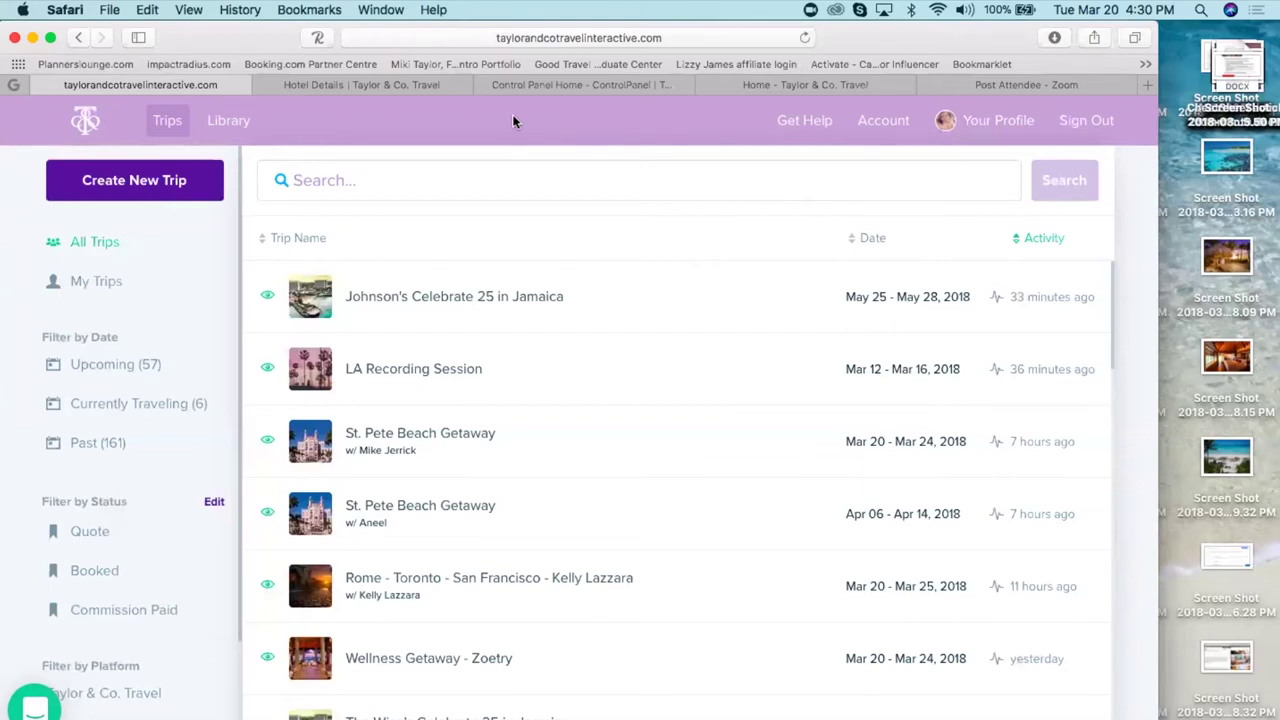
left_click(843, 86)
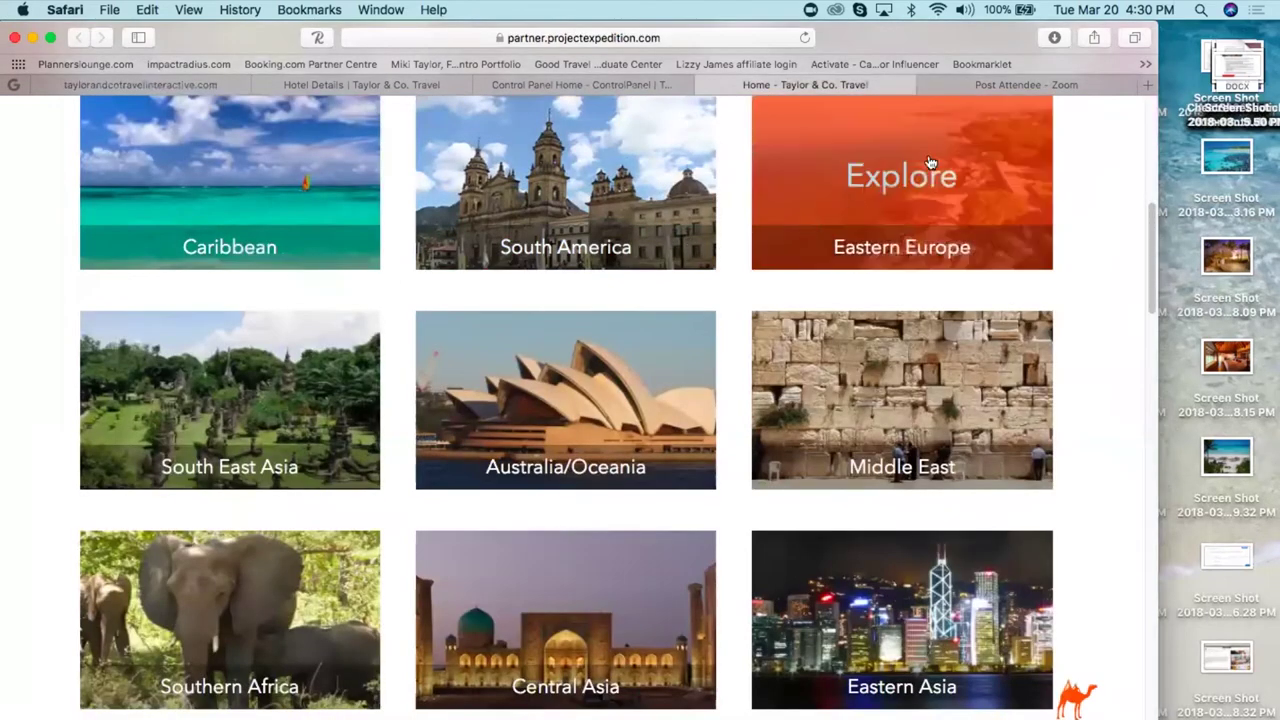
left_click(606, 84)
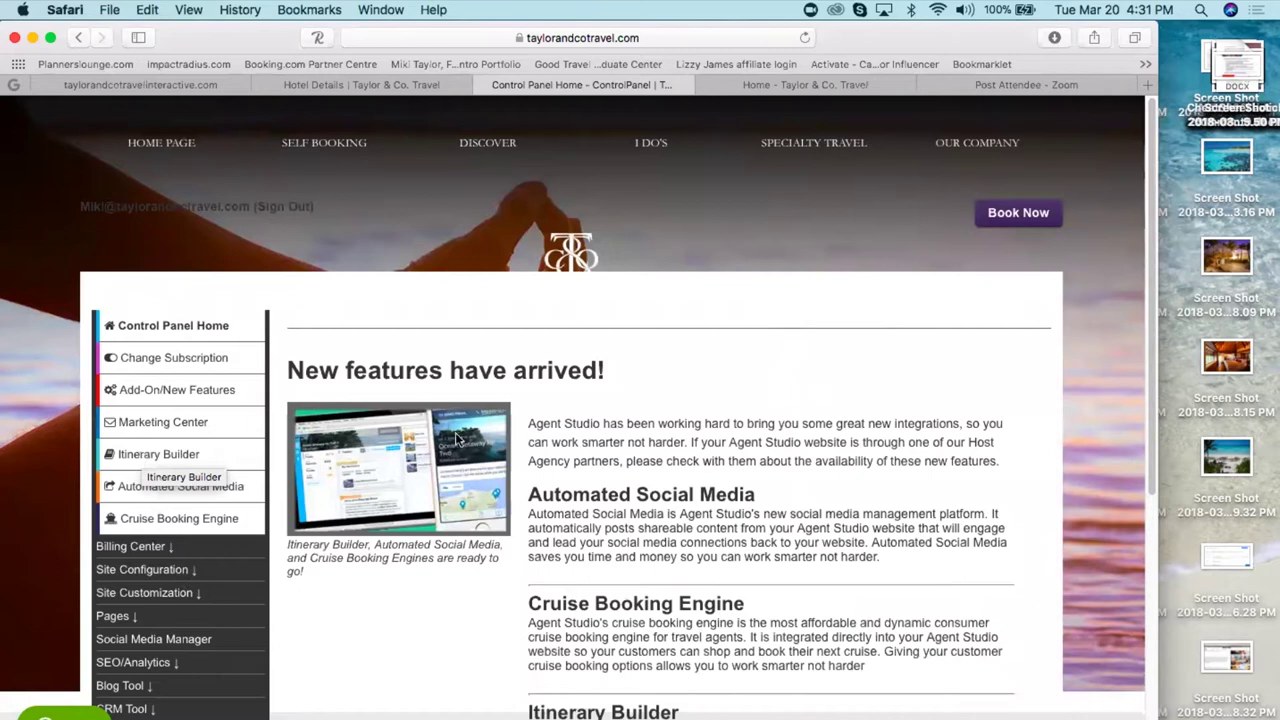
left_click(173, 86)
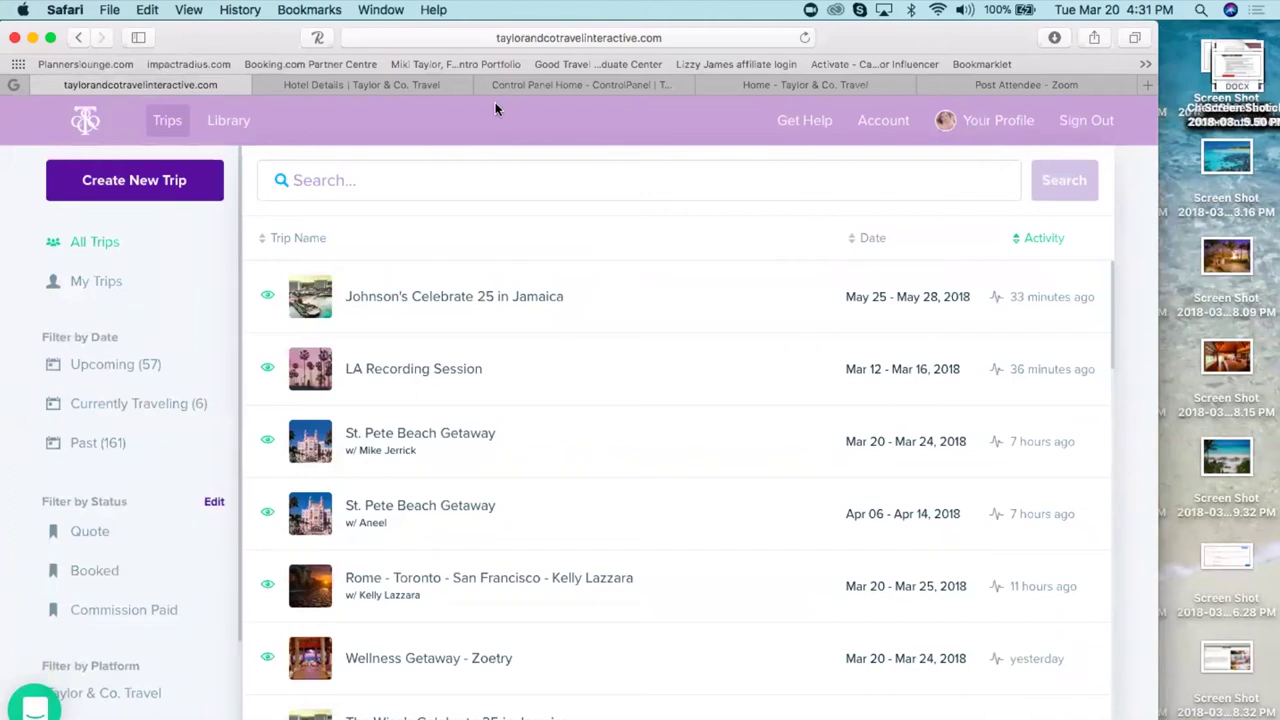
left_click(101, 183)
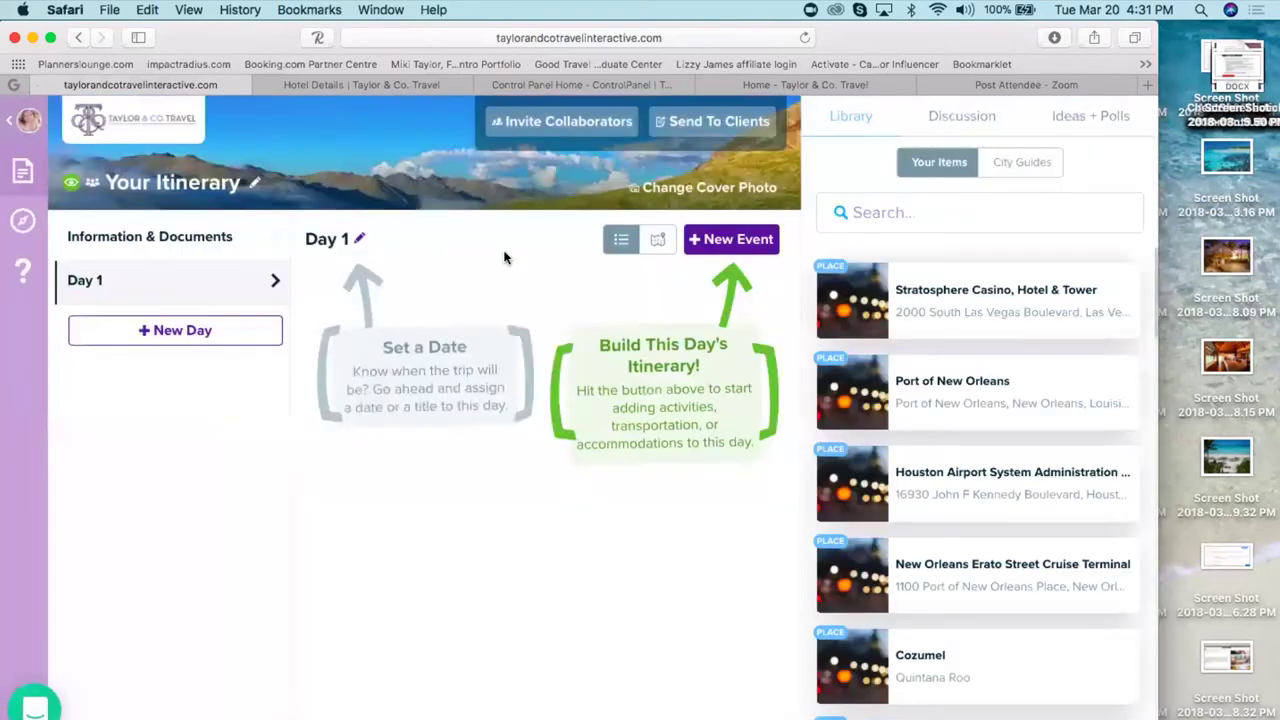
- Open Update Your Trip Details using the pencil beside 'Your Itinerary'
left_click(256, 187)
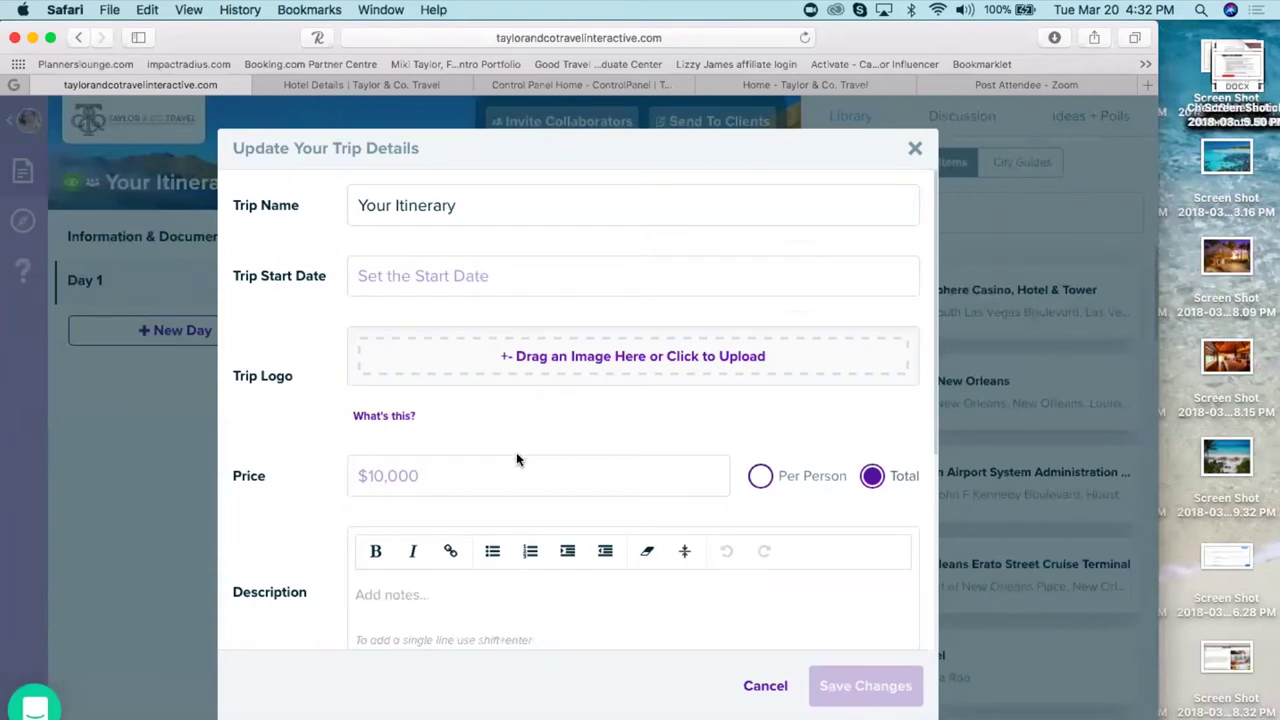
- Review the Price and Description fields and scroll through the trip details form
left_click(395, 472)
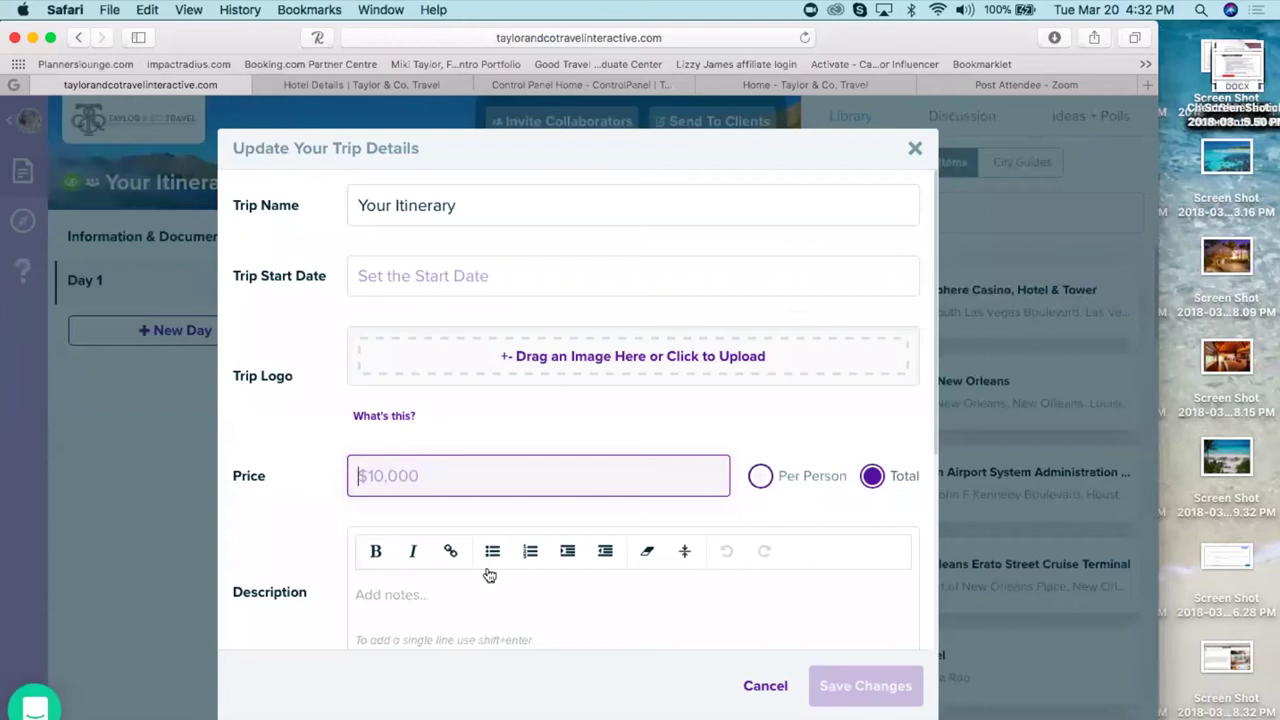
left_click(427, 600)
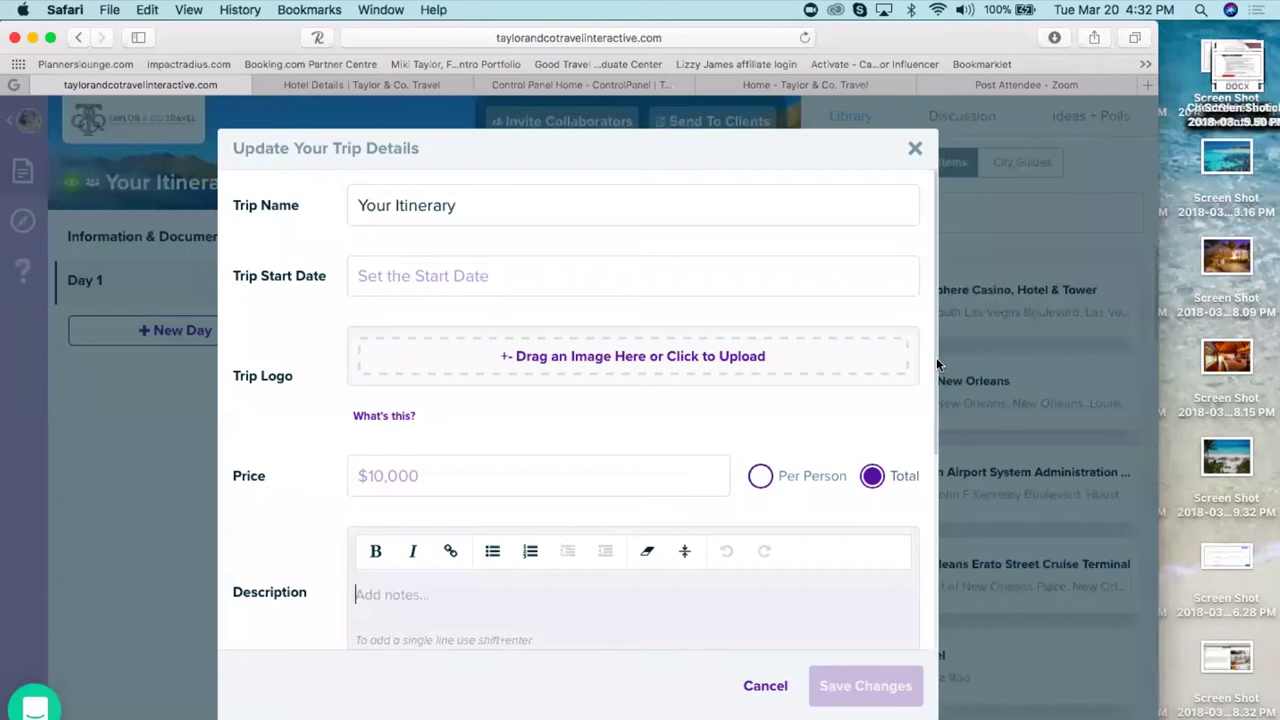
scroll(937, 368, "down", 1)
left_click_drag(937, 370, 954, 495)
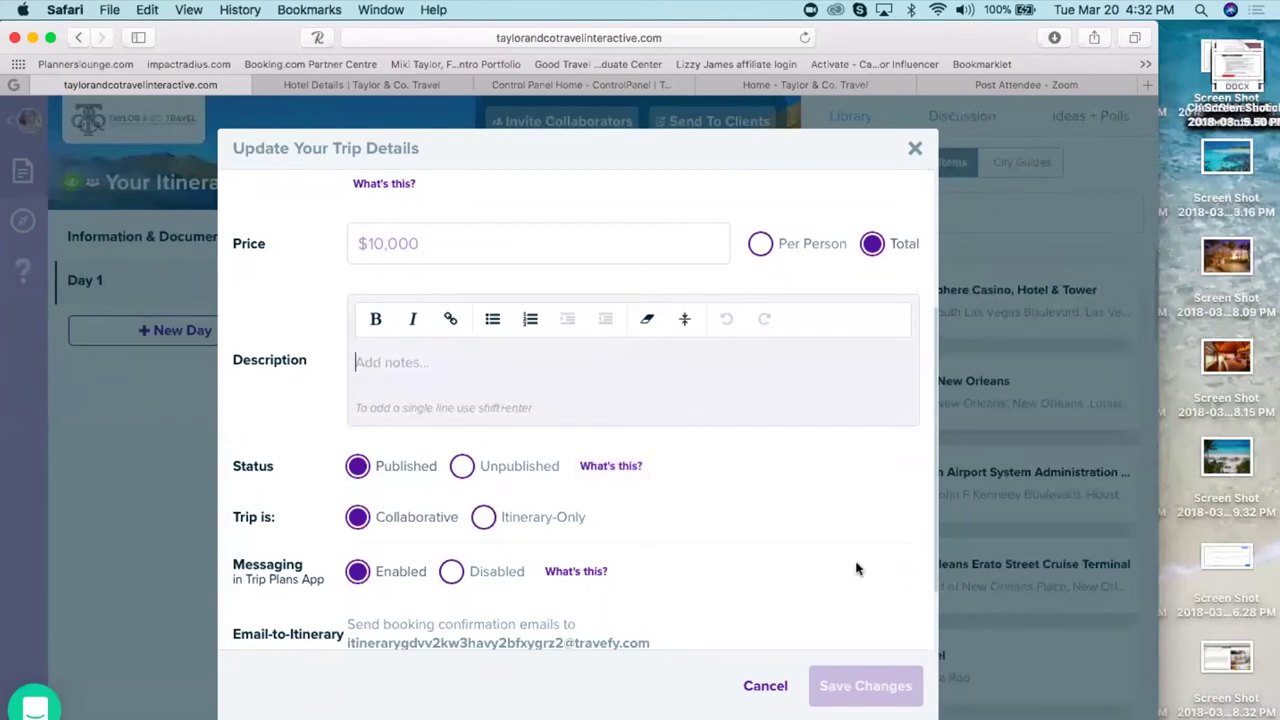
scroll(933, 484, "down", 3)
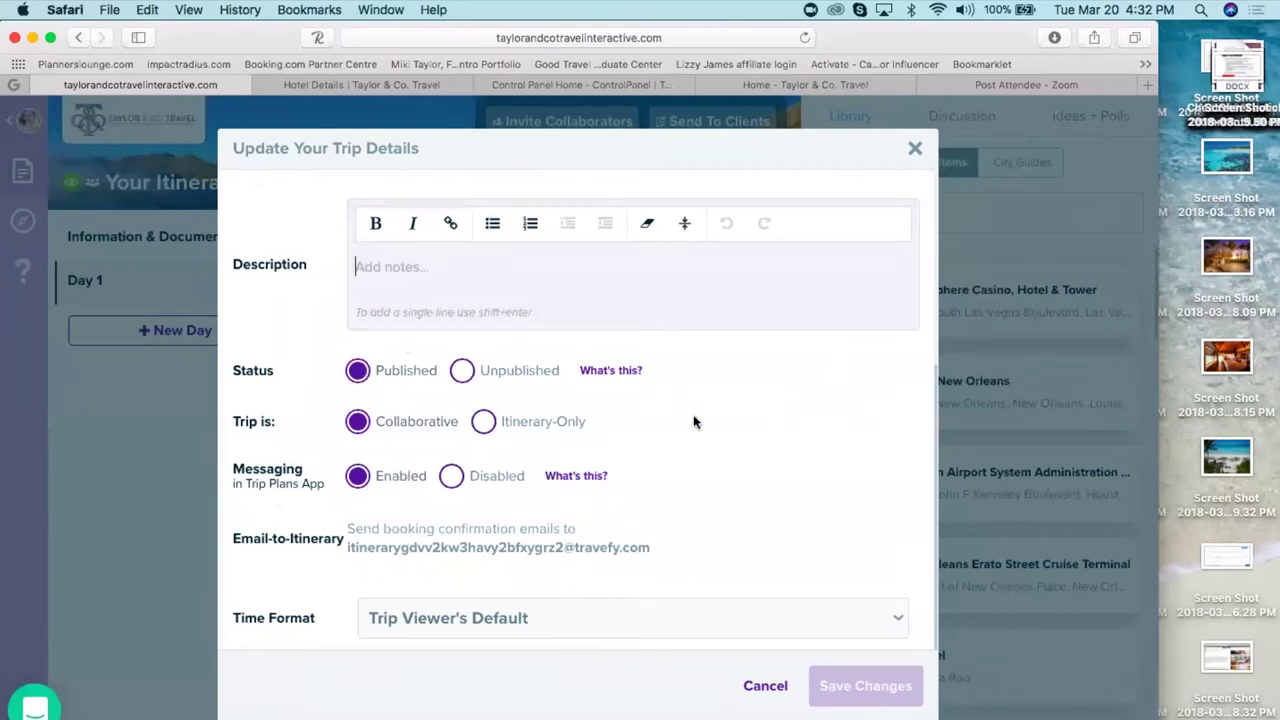
left_click(727, 472)
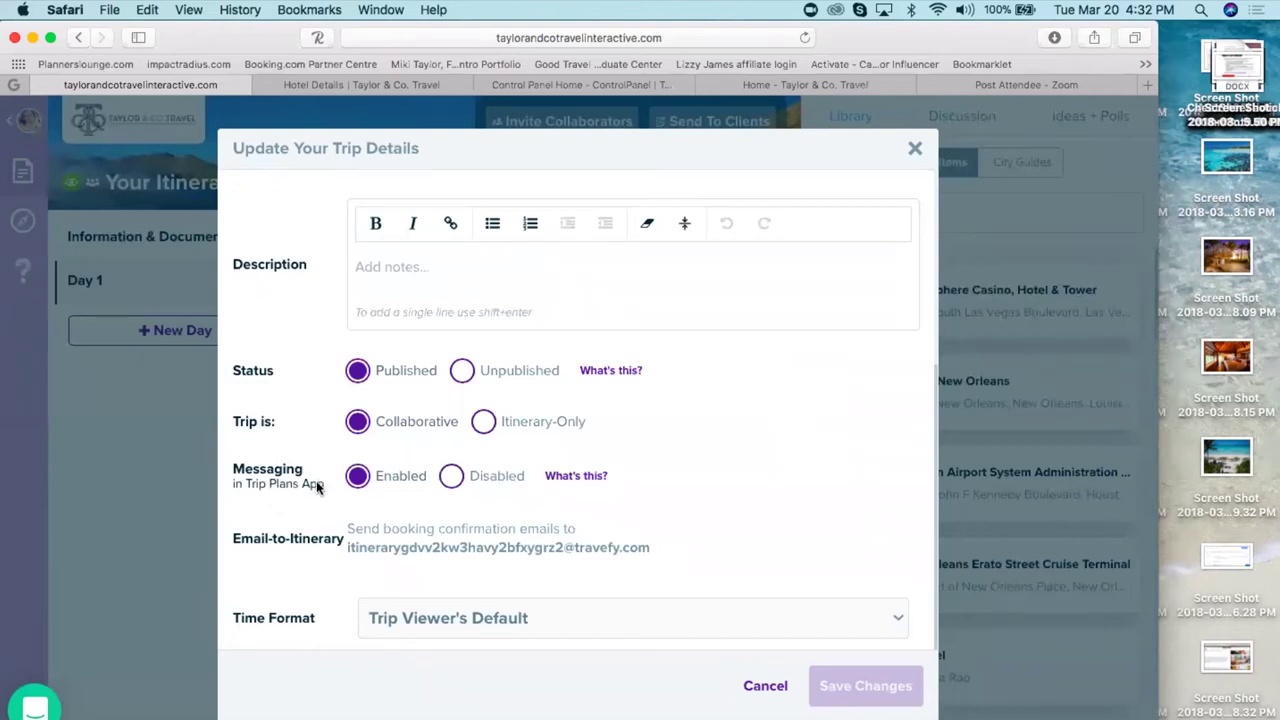
- Toggle messaging to Disabled and back to Enabled, then cancel without saving
left_click(451, 476)
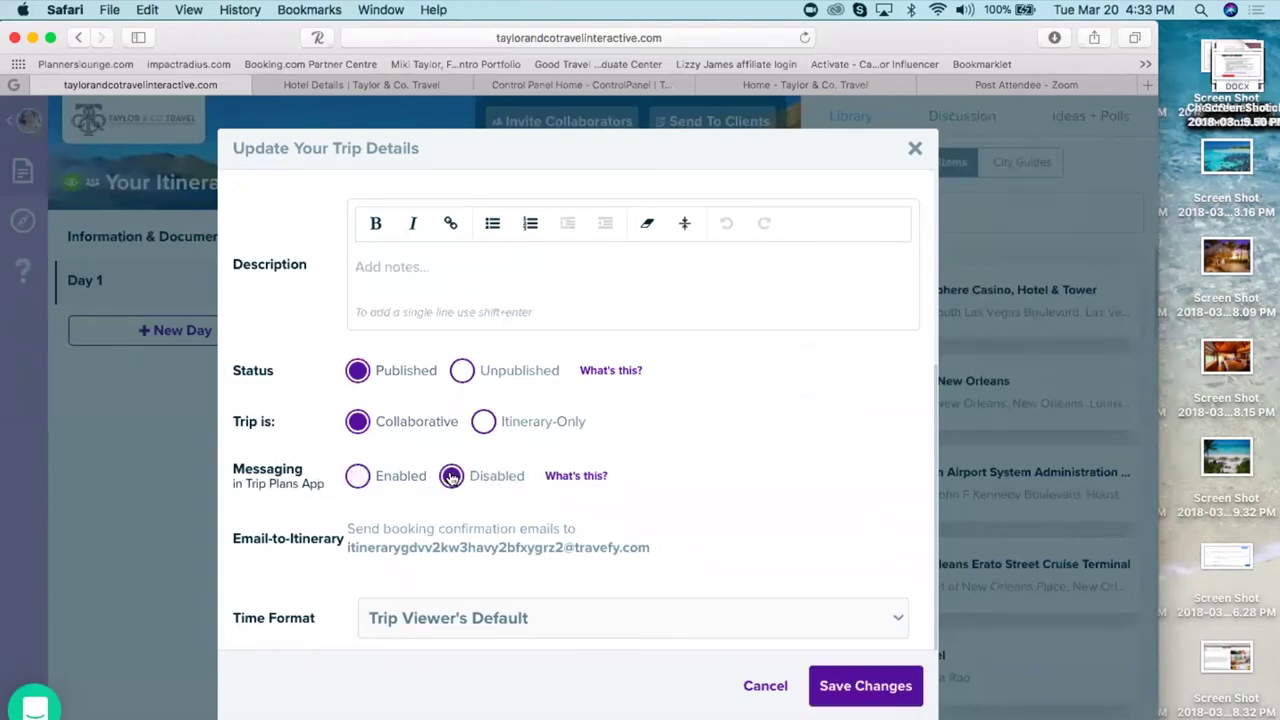
left_click(354, 478)
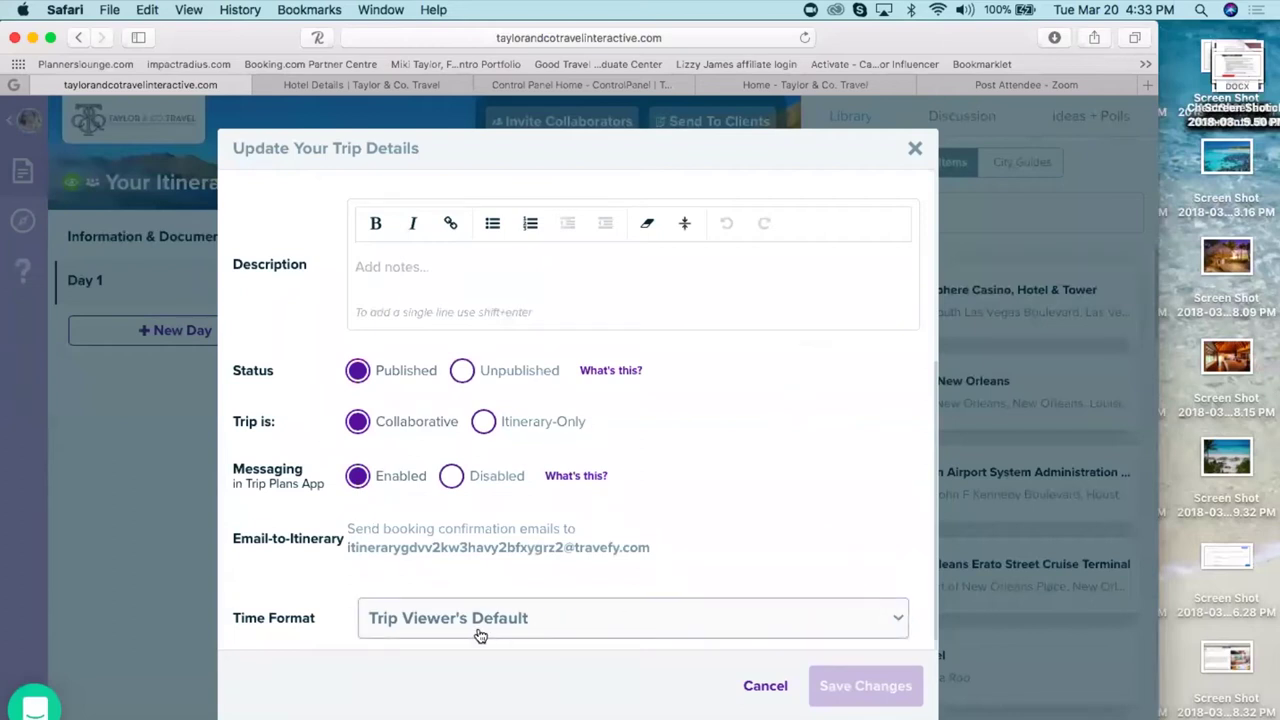
left_click(766, 686)
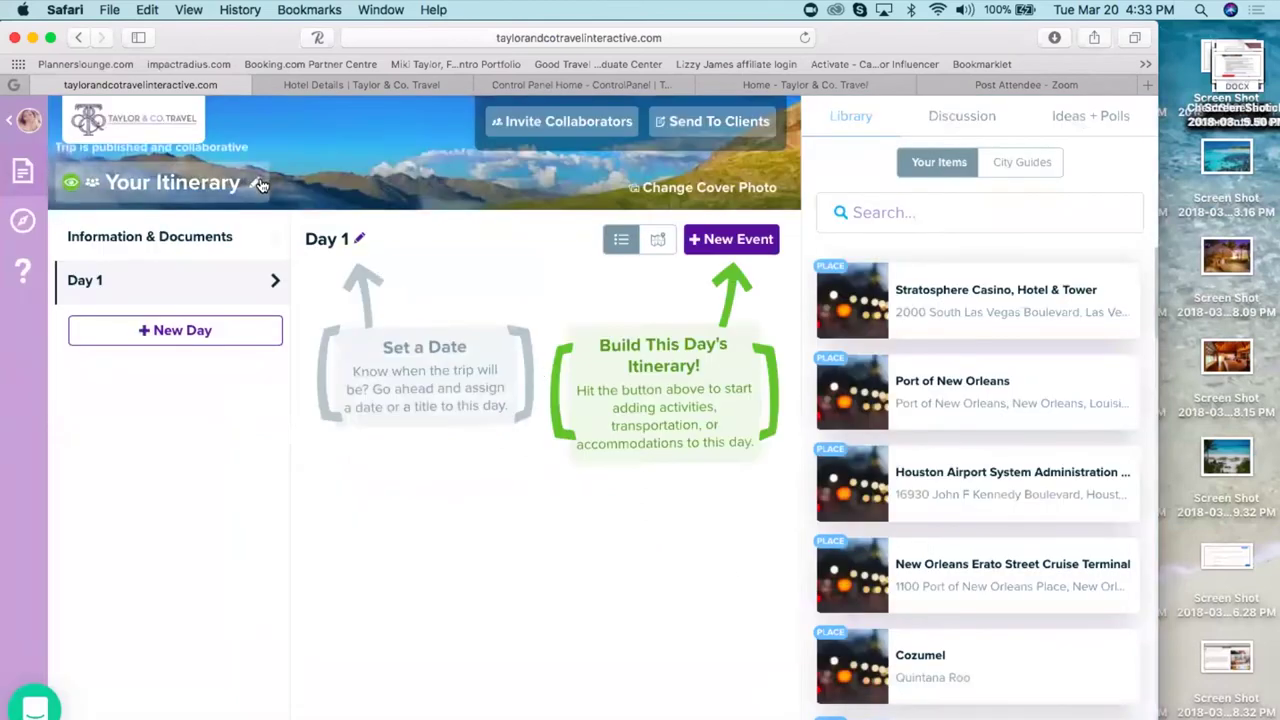
- Set the trip start date to Tuesday, March 20, 2018, and save the trip details
left_click(360, 240)
left_click(491, 278)
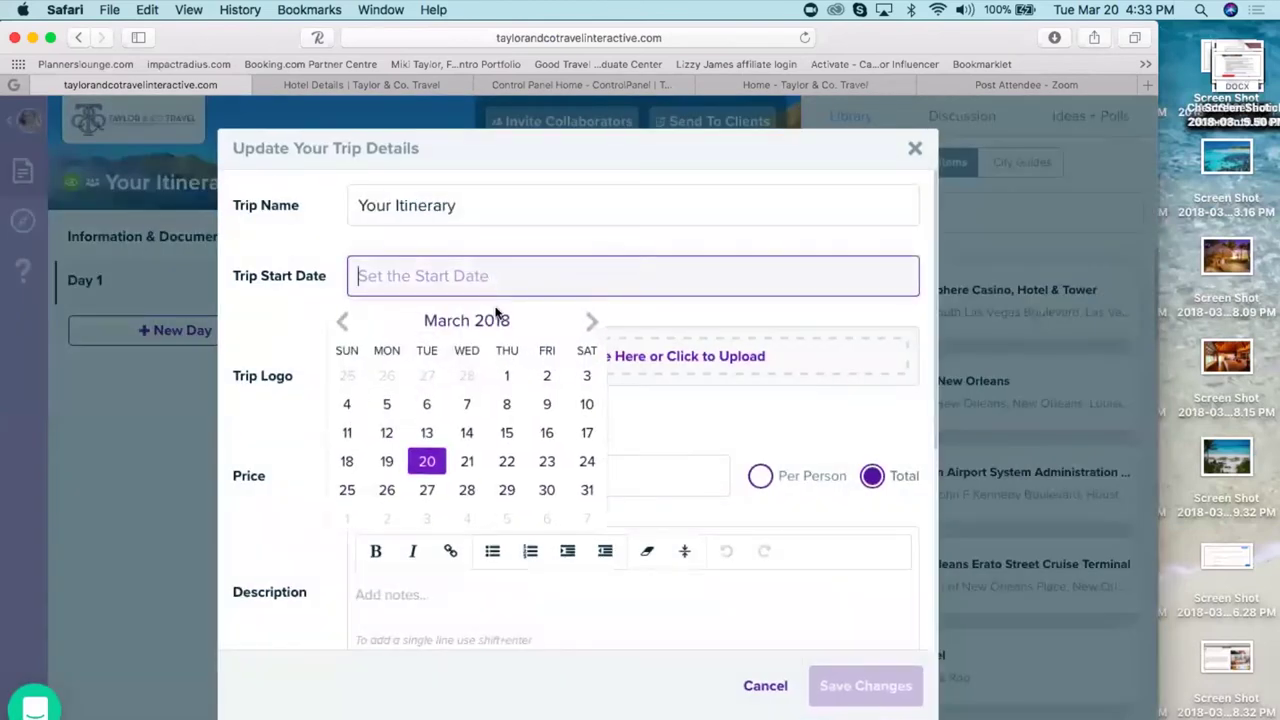
left_click(430, 461)
left_click(880, 686)
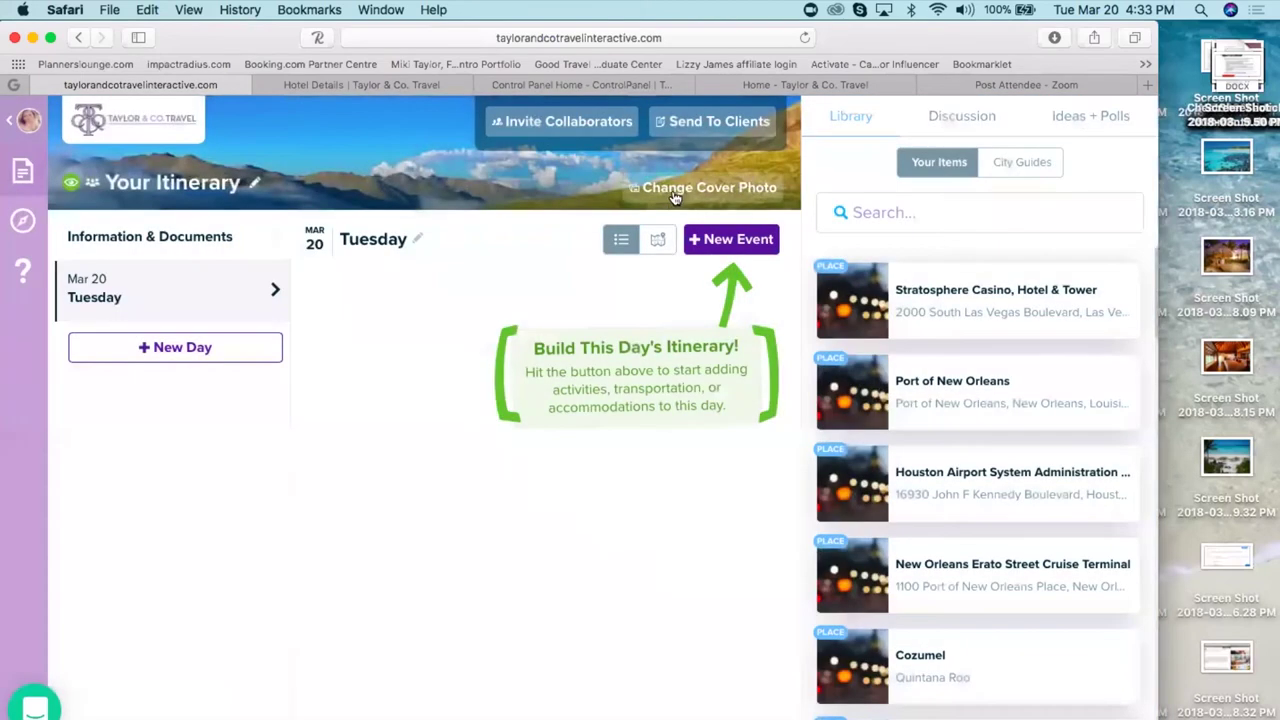
left_click(675, 198)
- Search cover images for 'jamaica' and pick the palm-and-gazebo beach photo
left_click(586, 254)
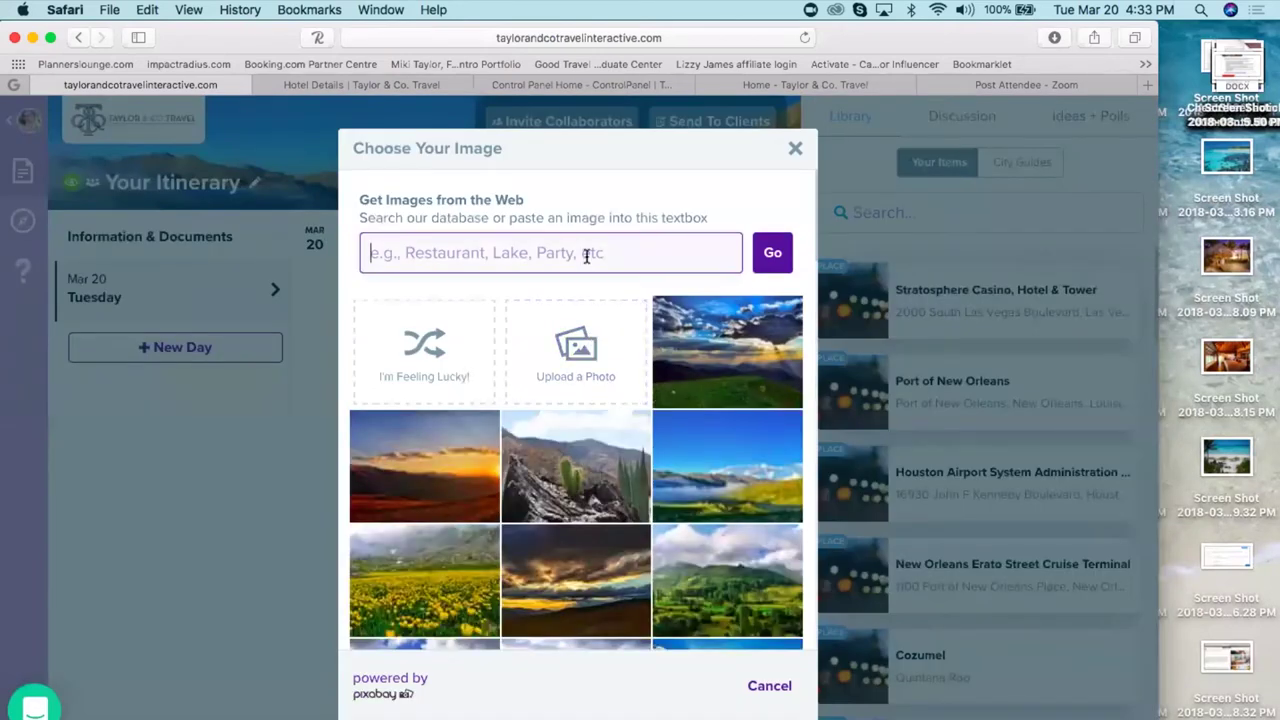
type("jamaica")
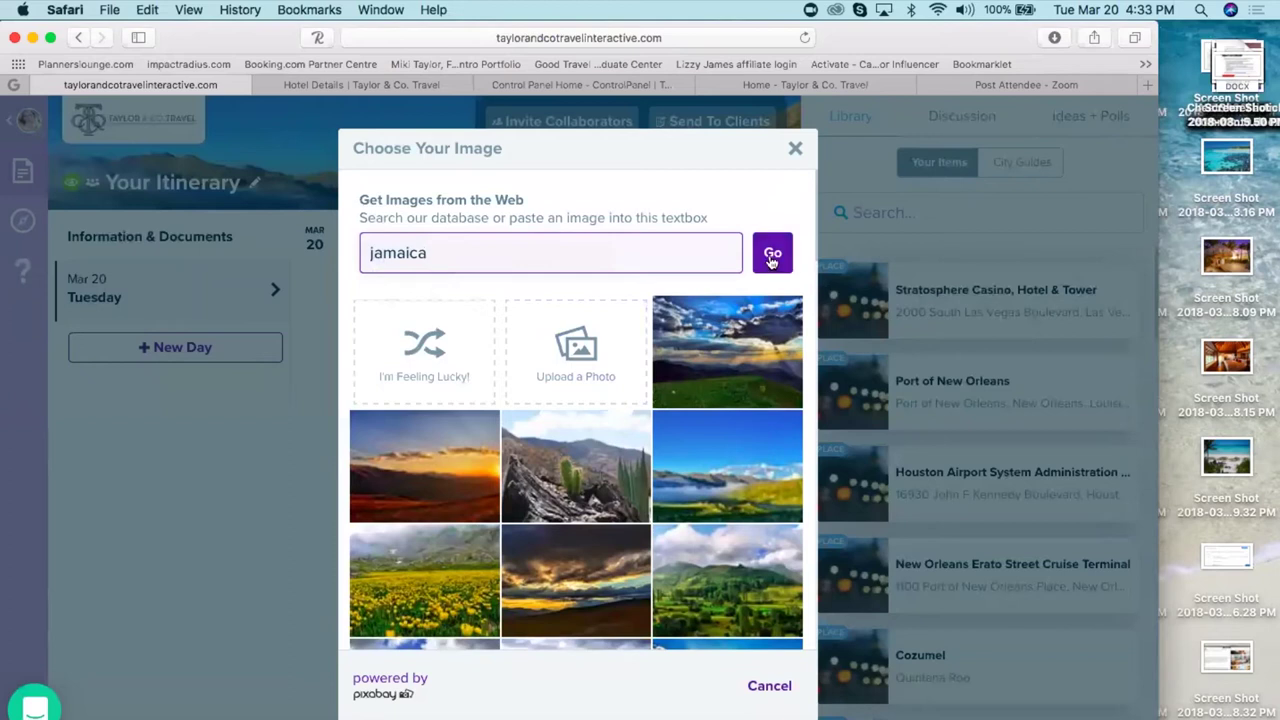
left_click(772, 255)
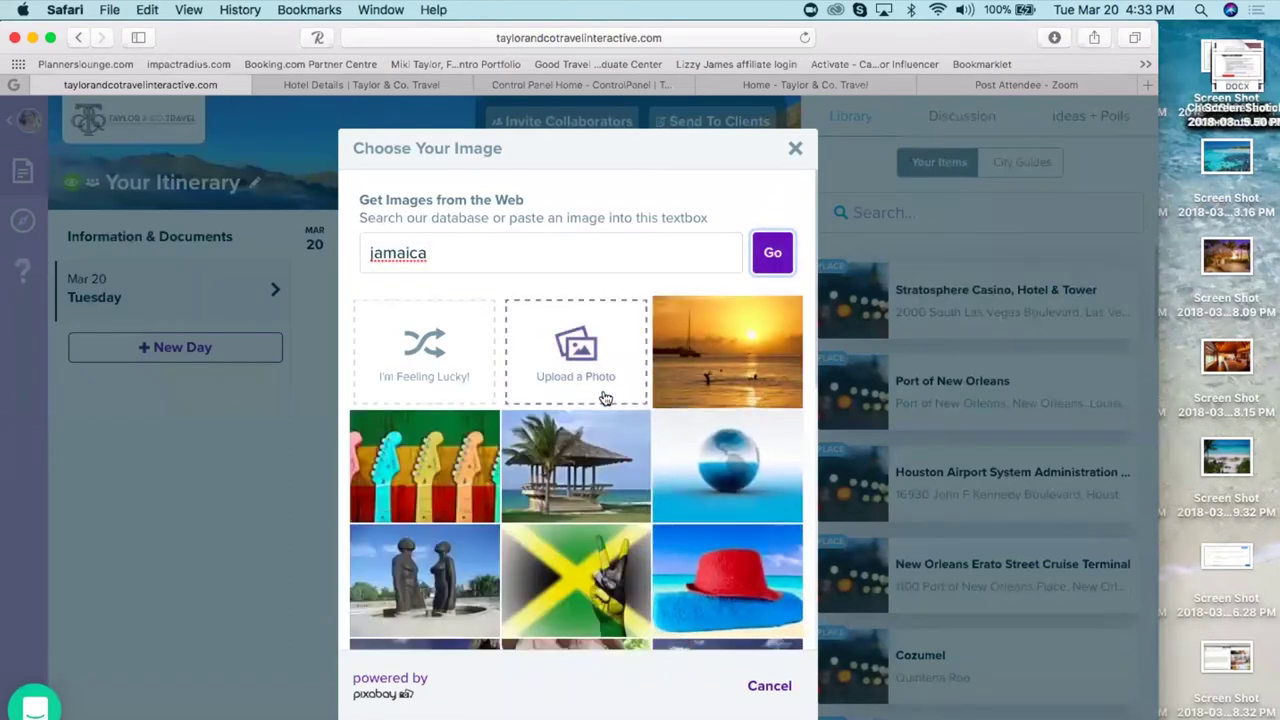
scroll(650, 410, "down", 1)
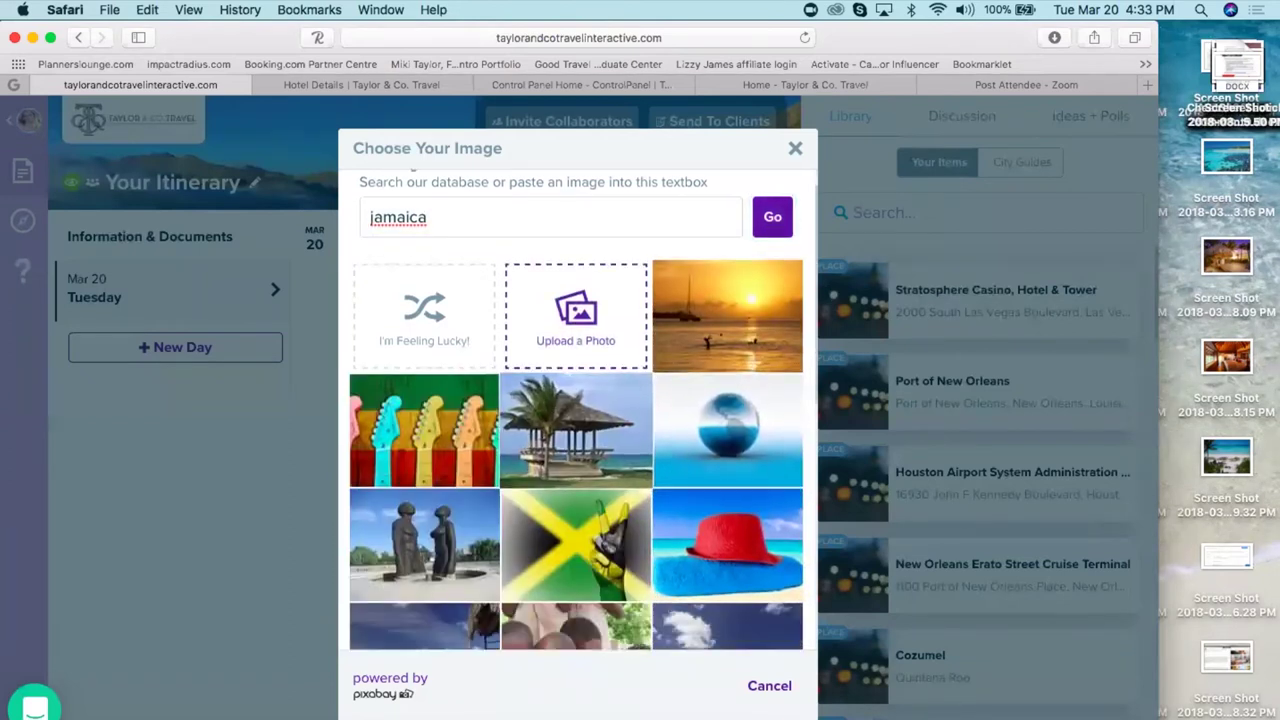
scroll(576, 410, "down", 10)
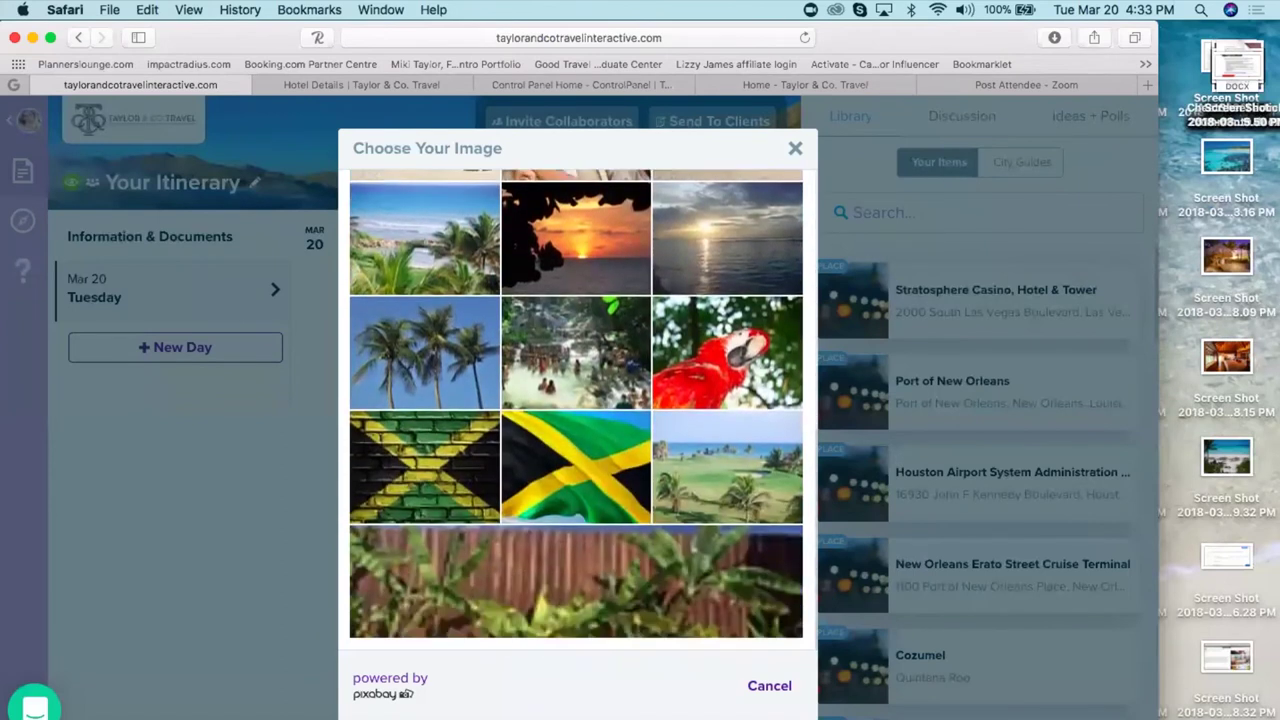
scroll(576, 410, "up", 5)
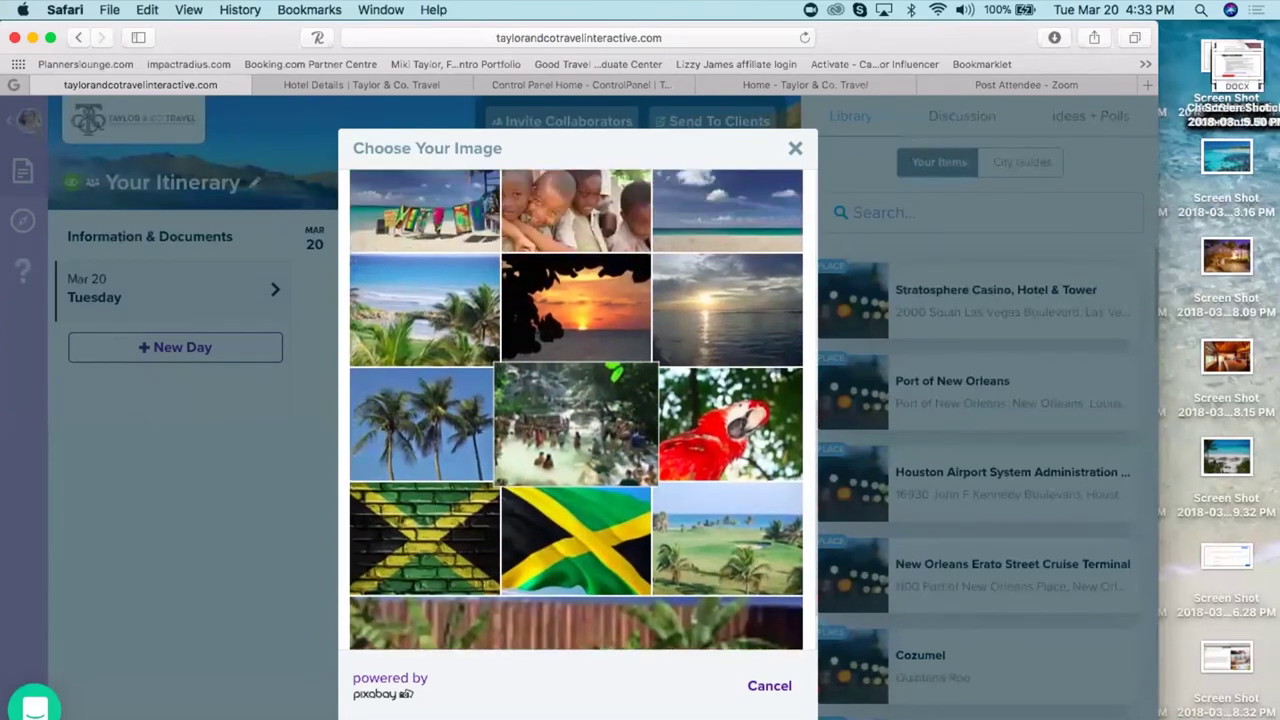
scroll(576, 470, "up", 6)
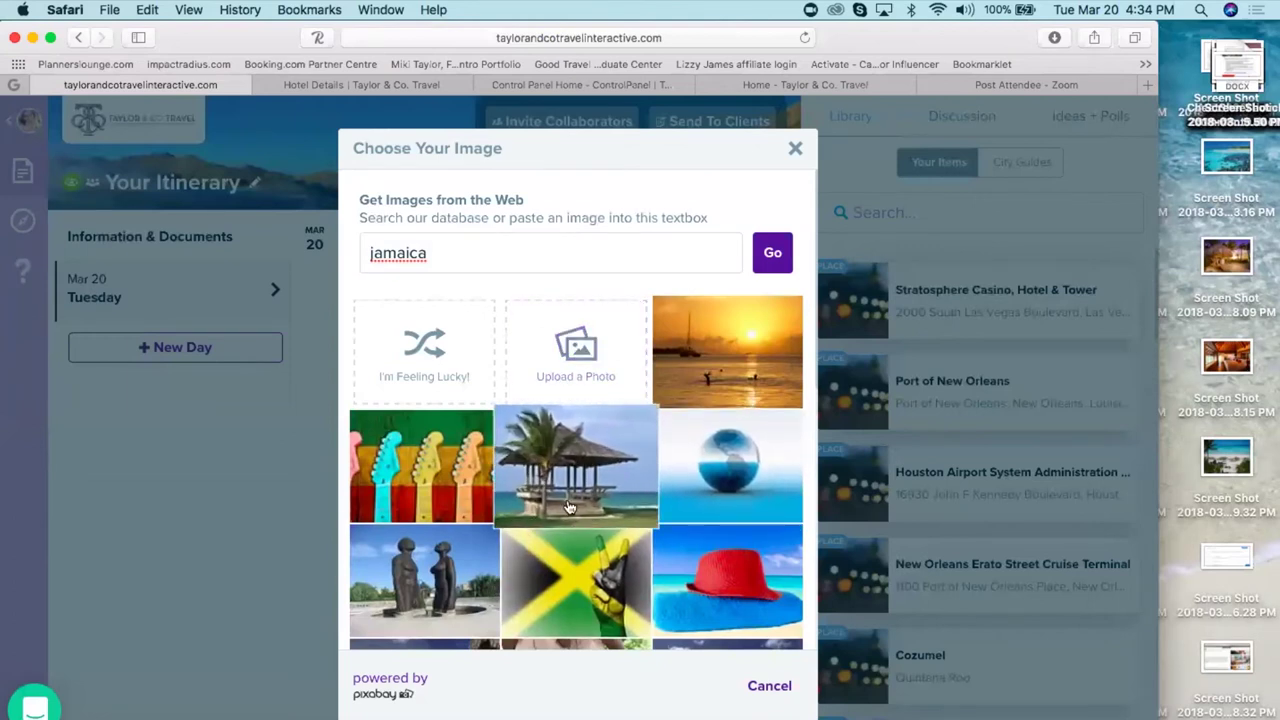
scroll(651, 372, "down", 3)
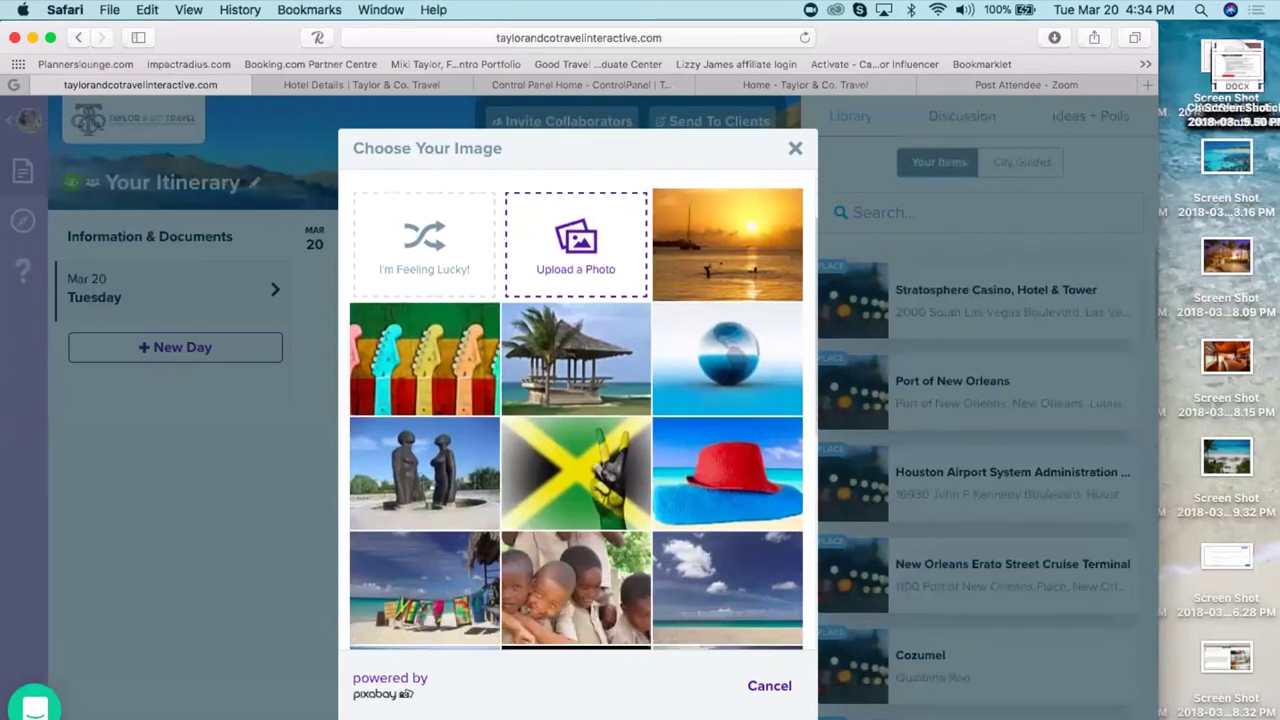
left_click(766, 560)
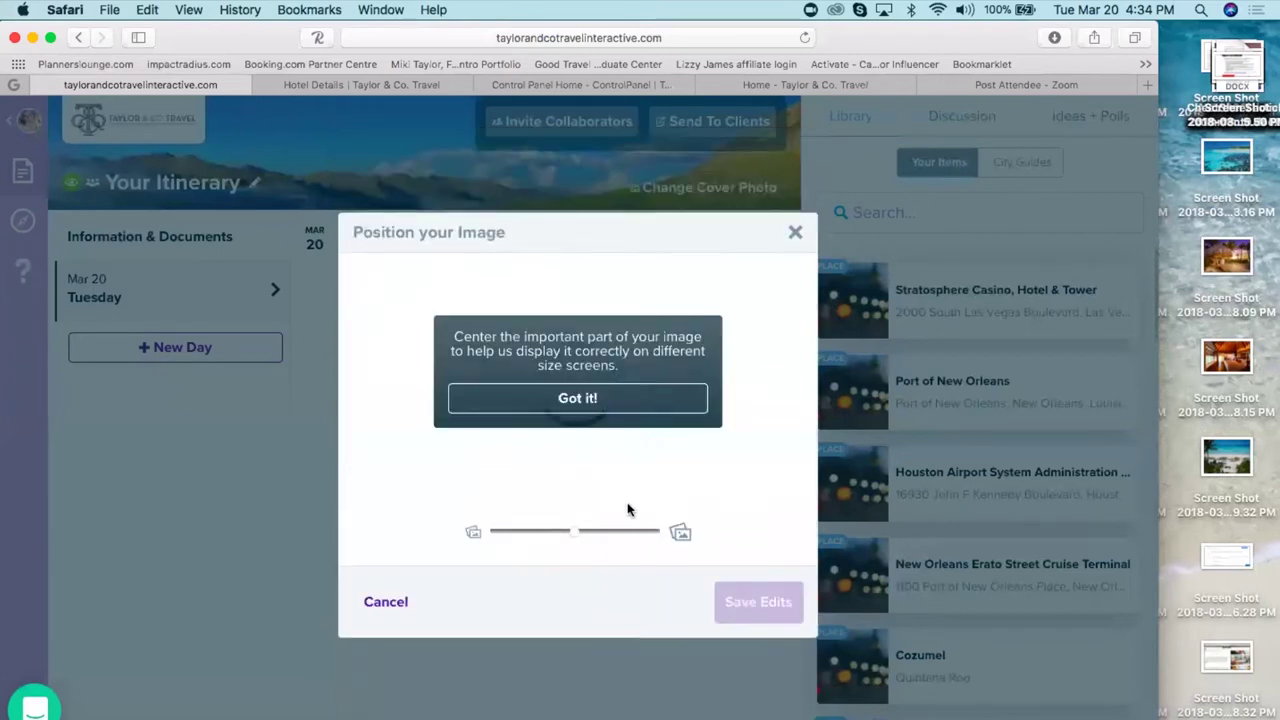
- Shift the beach photo slightly upward in its frame and save it as the cover
left_click(575, 398)
left_click_drag(571, 450, 582, 214)
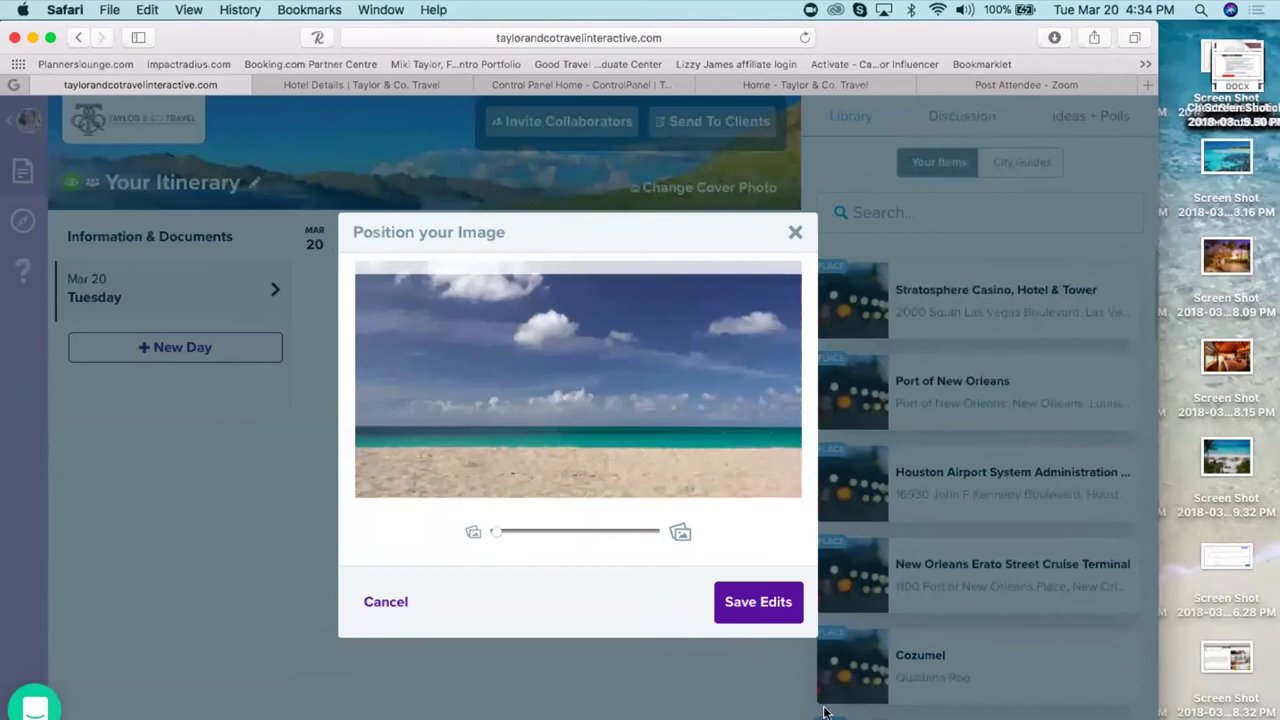
left_click(757, 603)
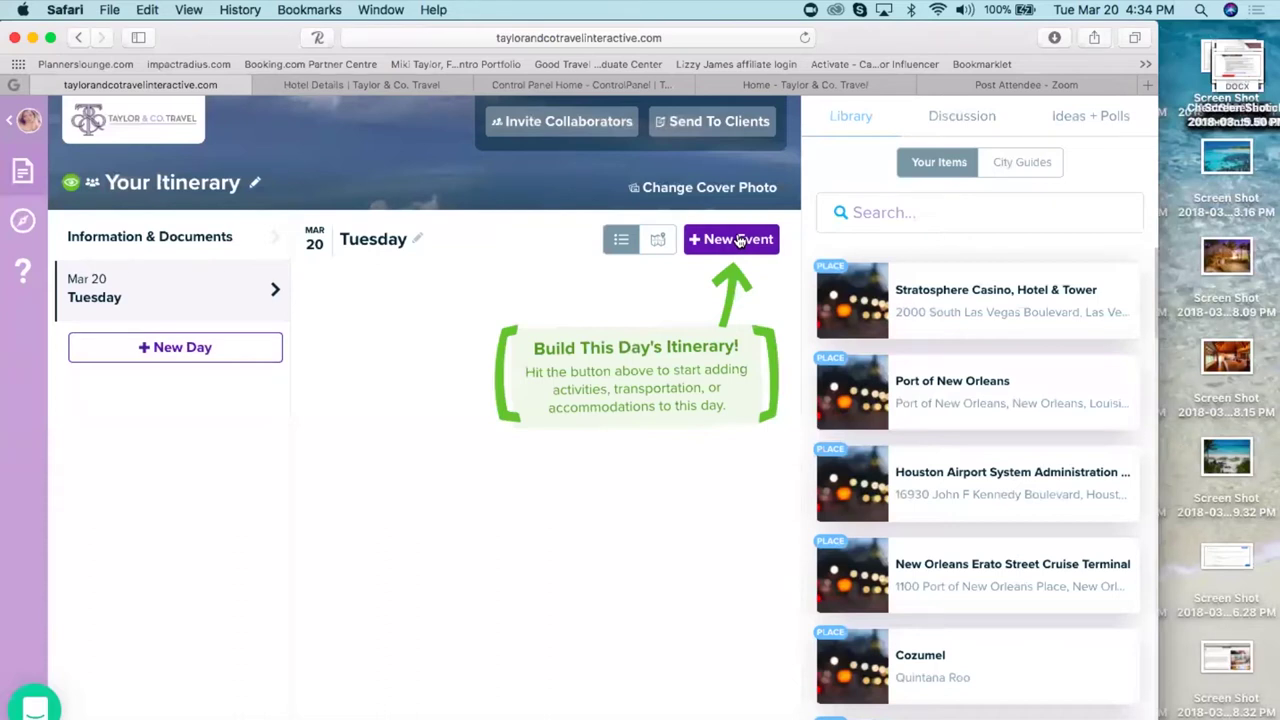
- Create a Flight event with Delta Air Lines flight 2017 and select its ATL→PHL leg
left_click(738, 240)
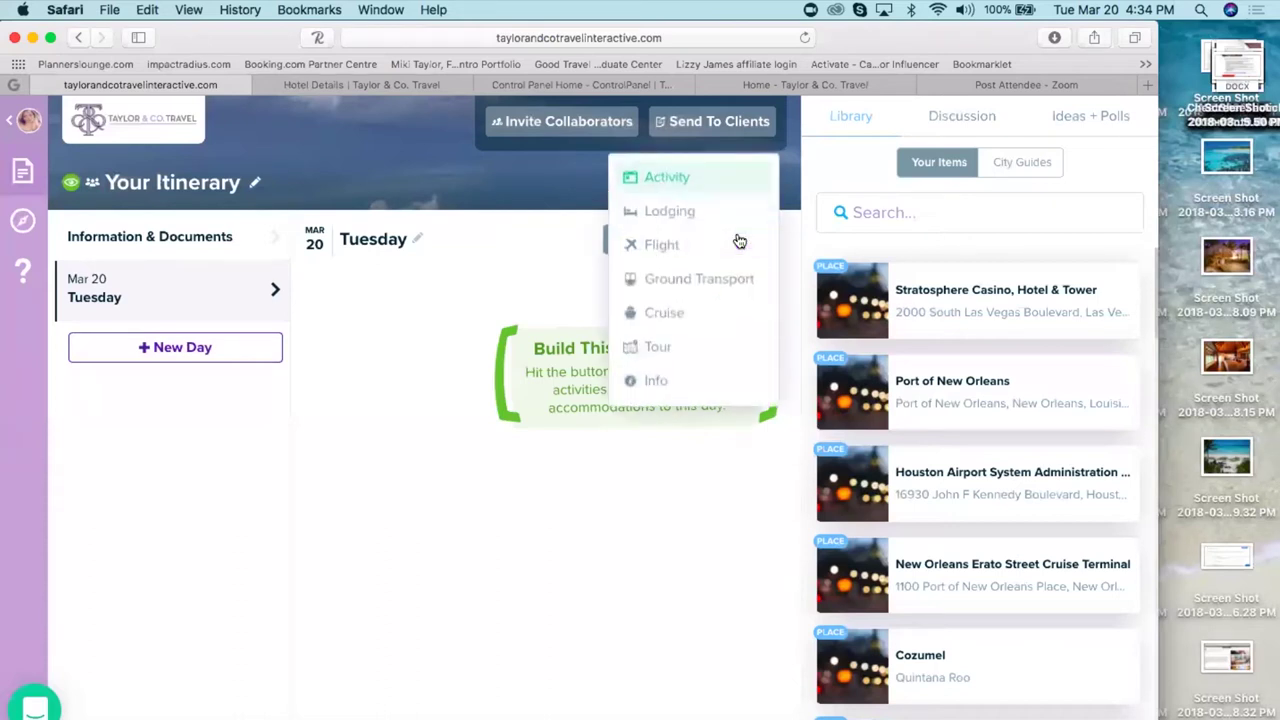
left_click(665, 247)
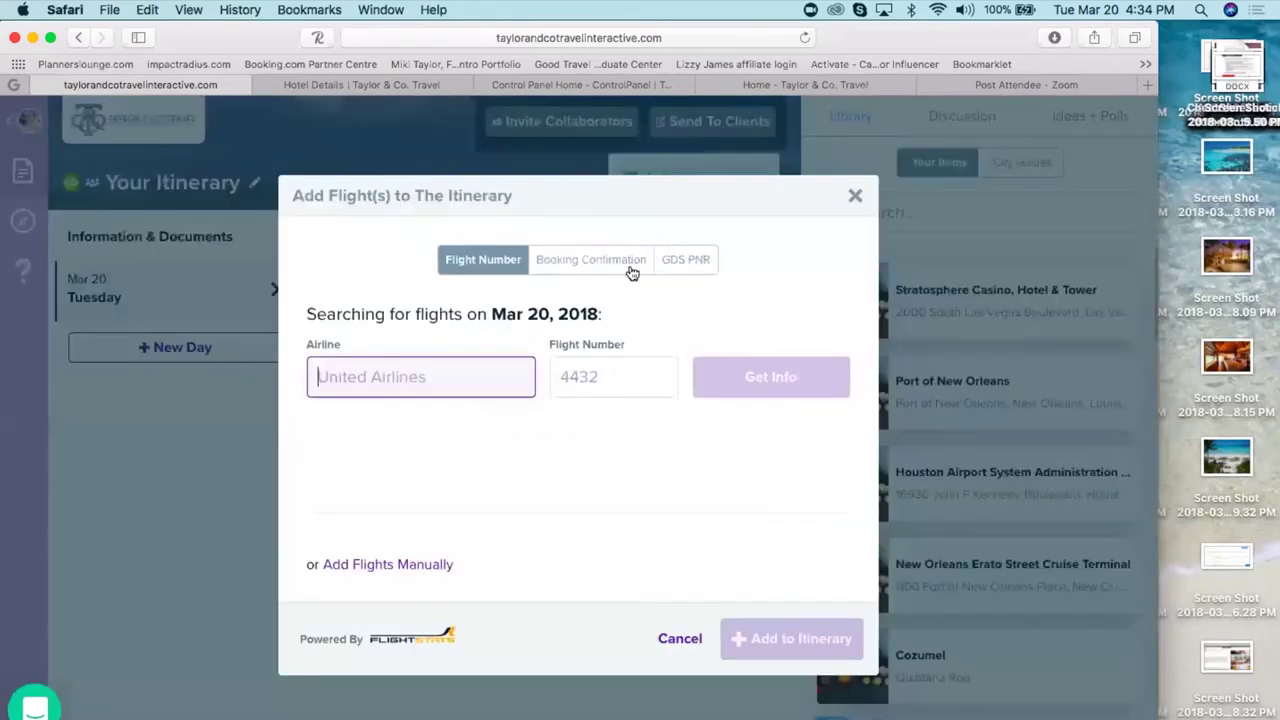
left_click(357, 369)
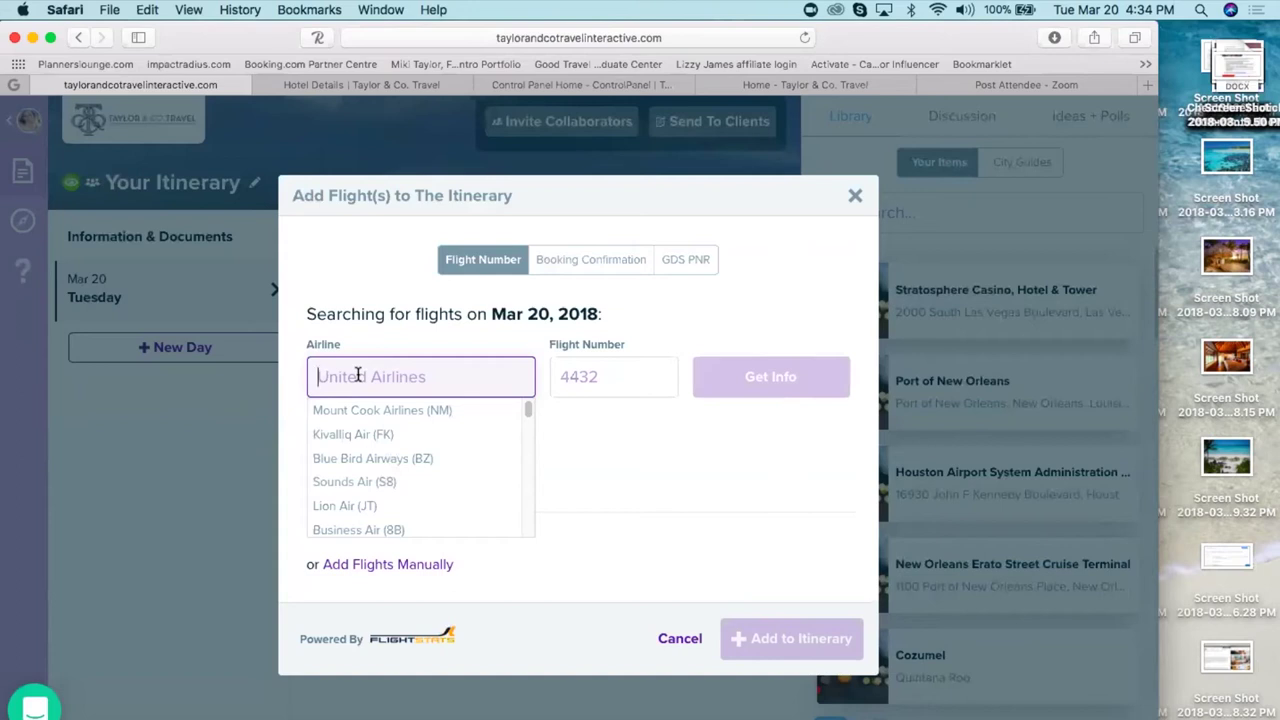
type("delta")
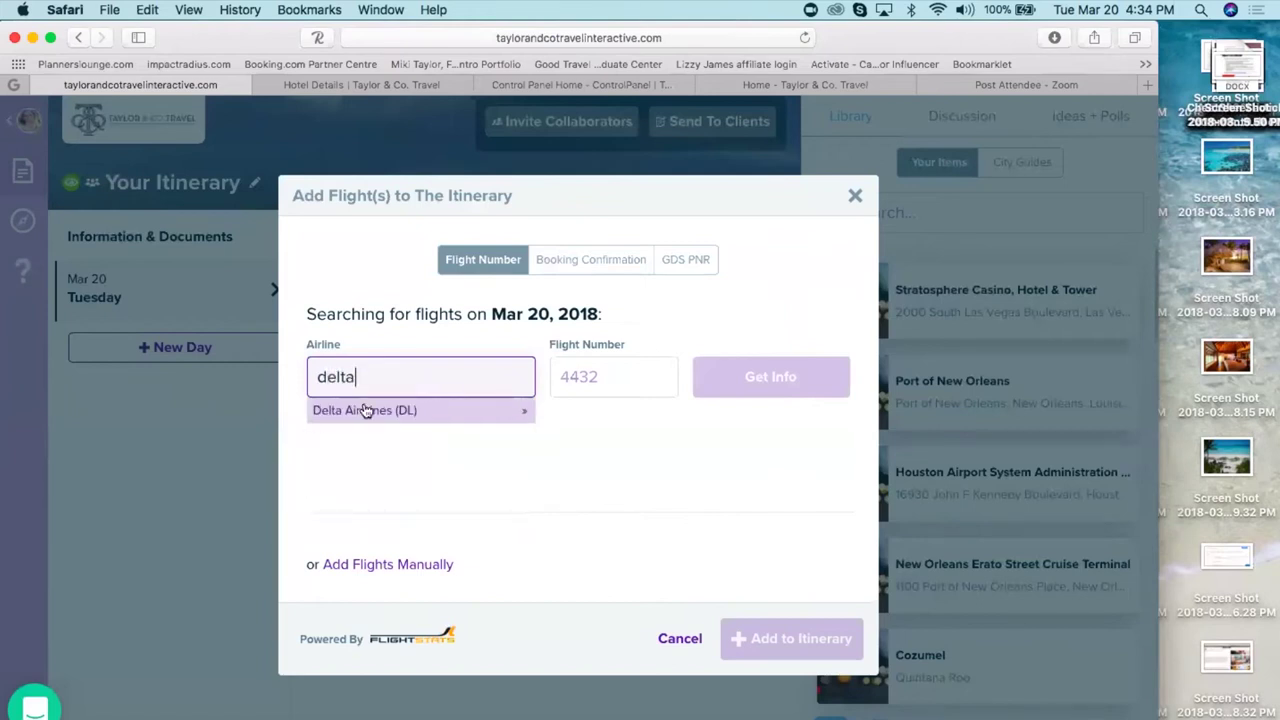
left_click(366, 410)
left_click(593, 374)
type("2017")
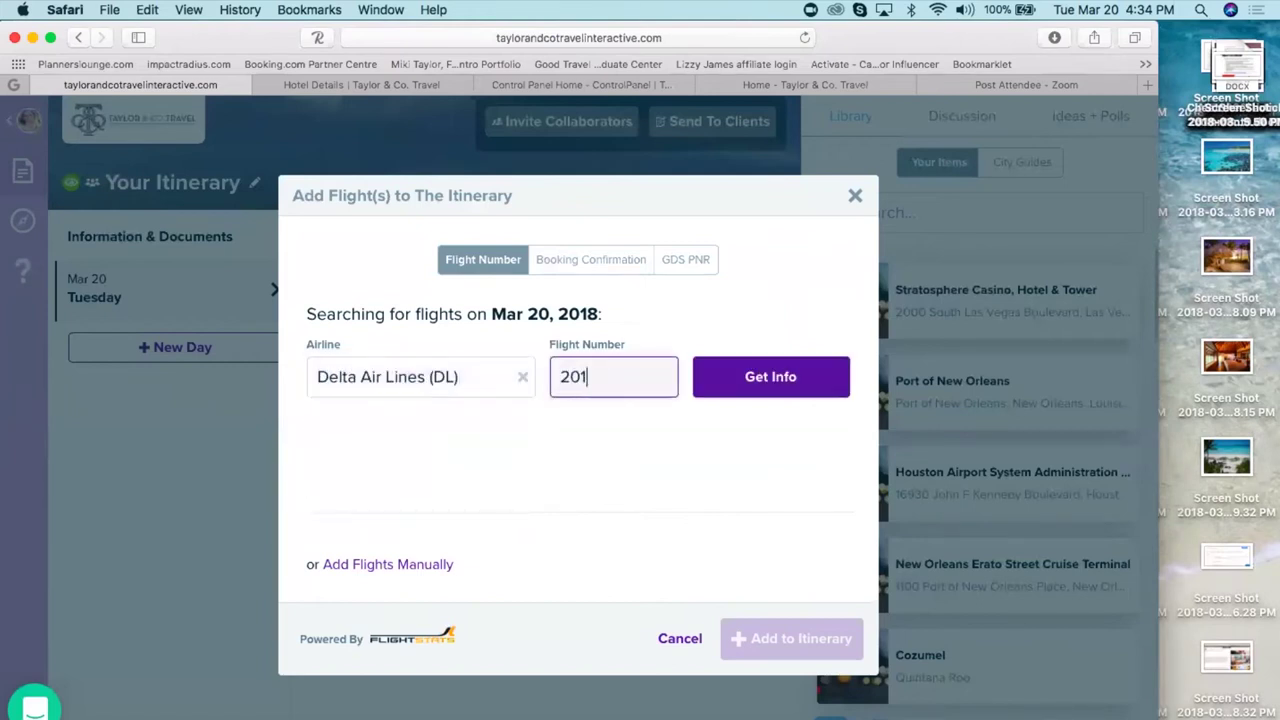
left_click(766, 377)
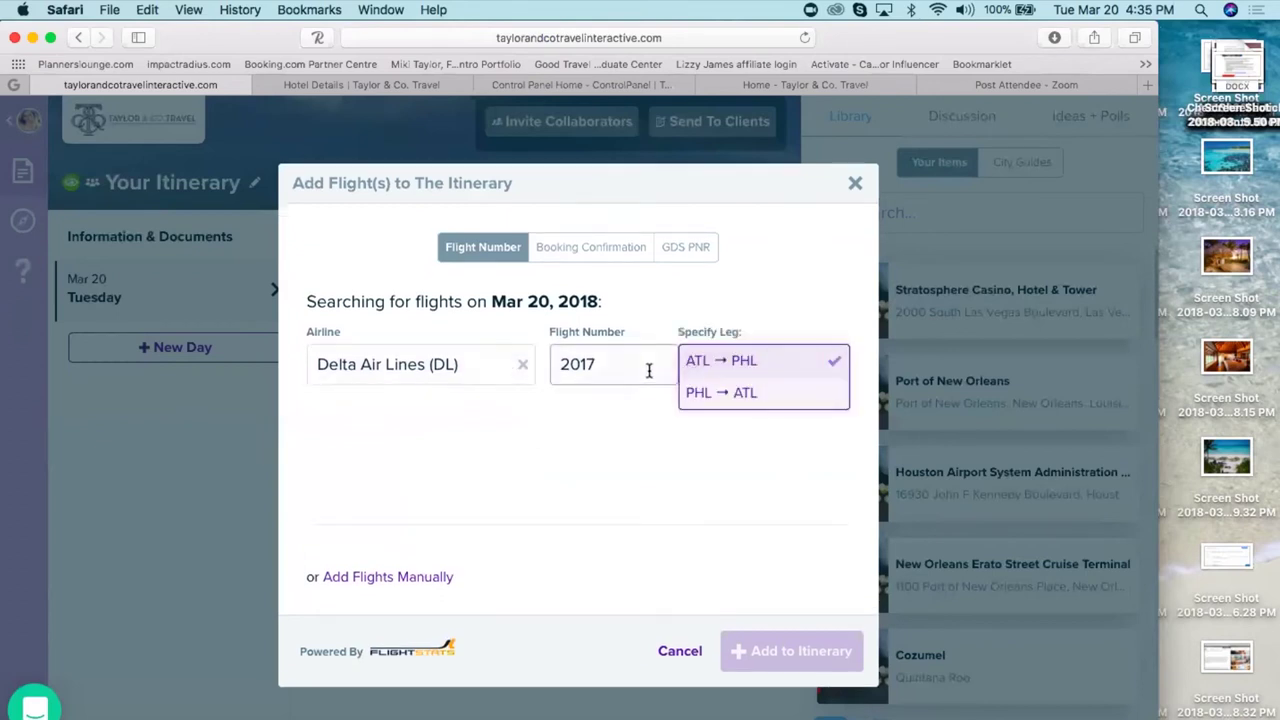
left_click(708, 364)
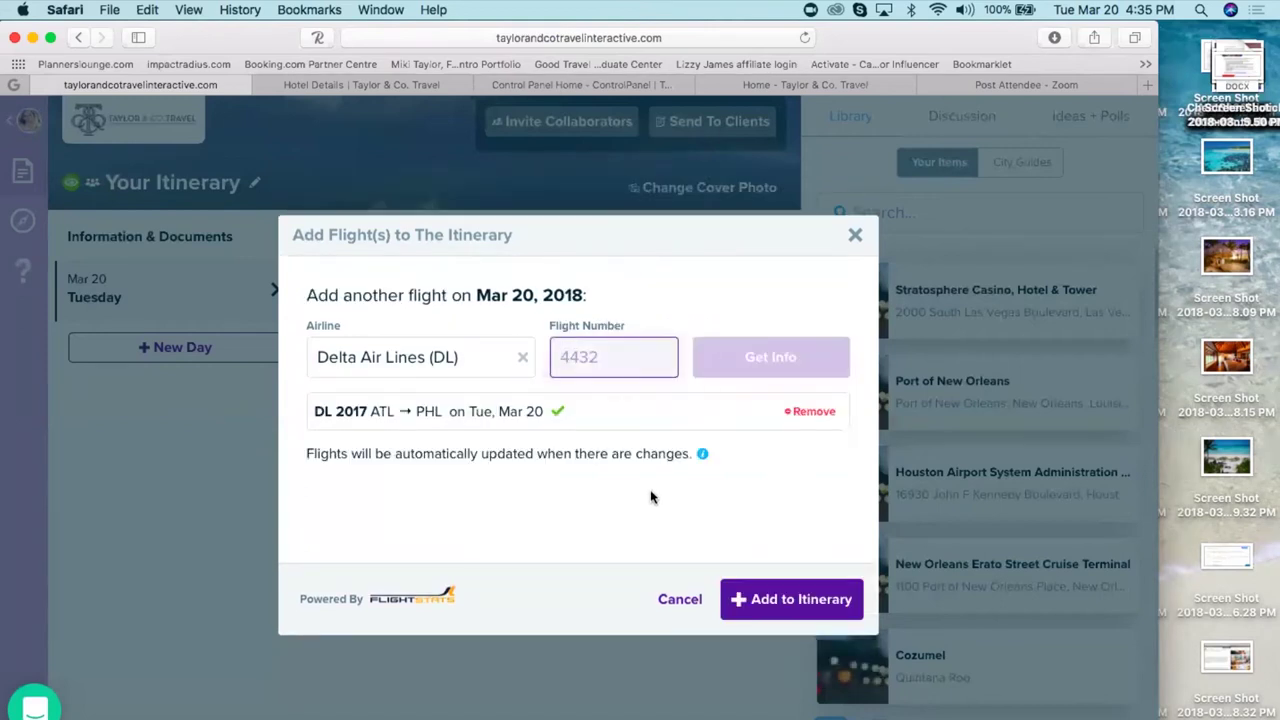
- Look up flight number 7865 and add the found flight to the itinerary
left_click(586, 355)
type("7865")
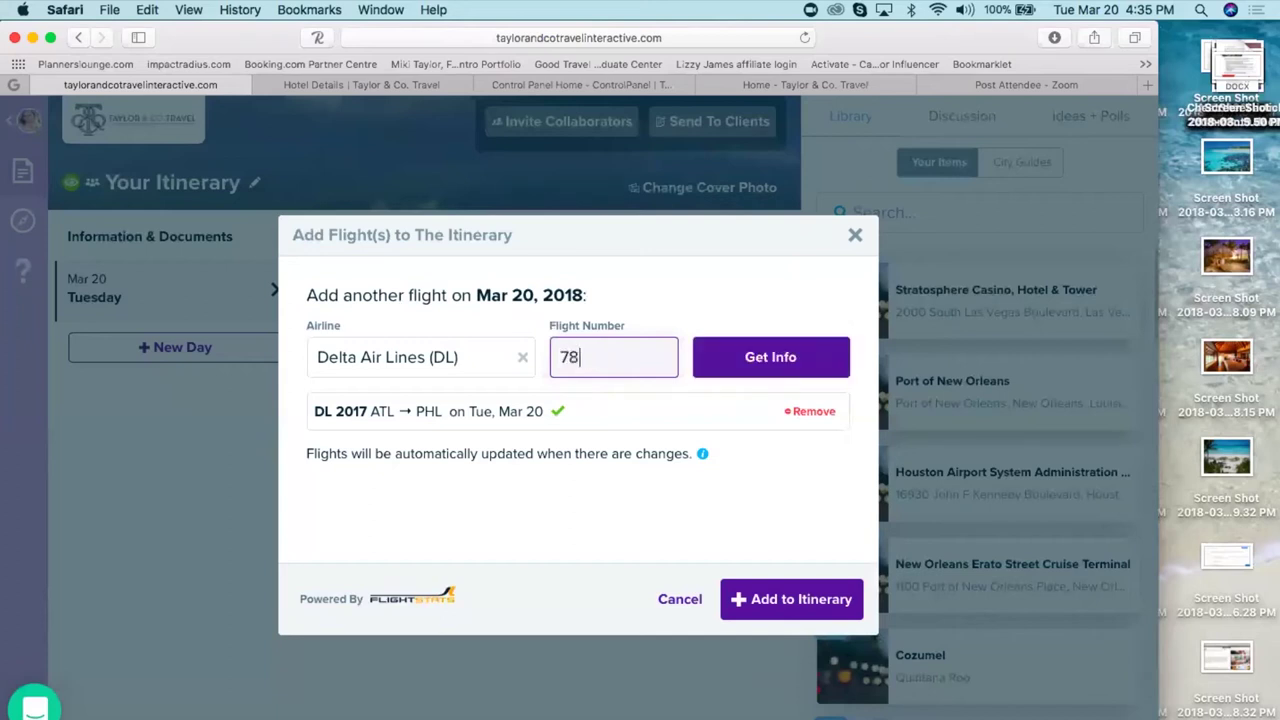
left_click(777, 362)
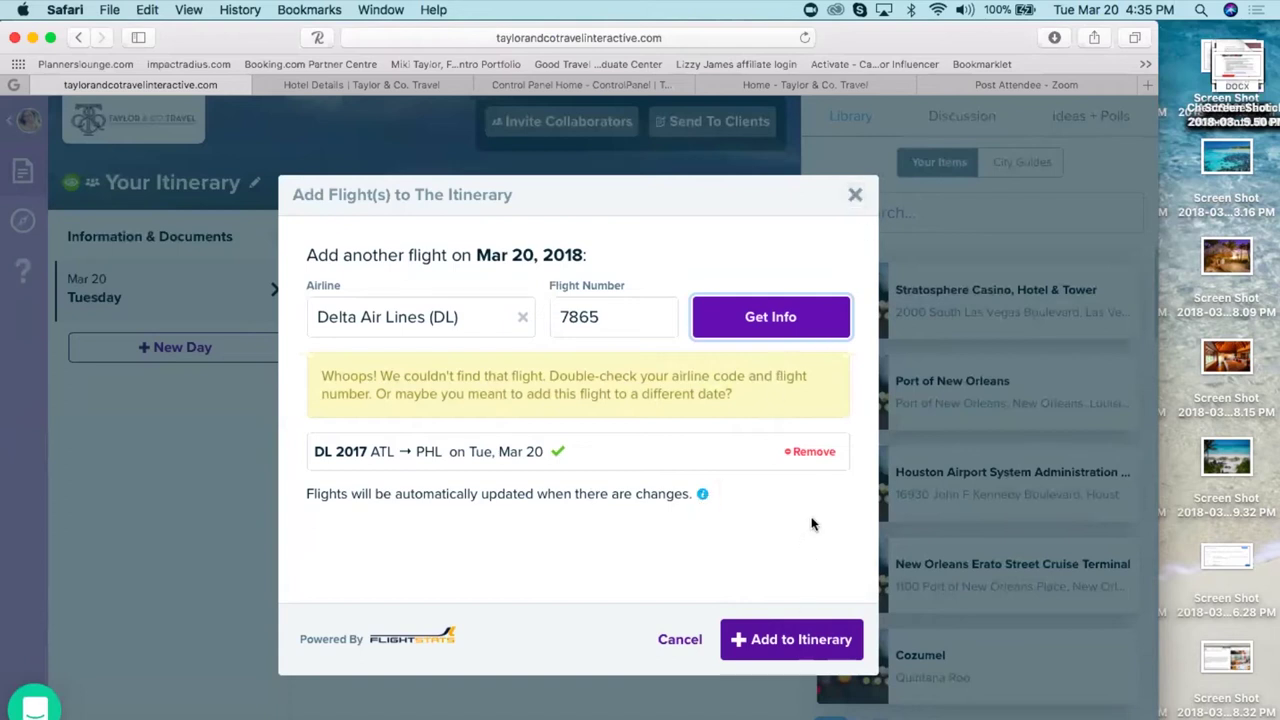
left_click(795, 645)
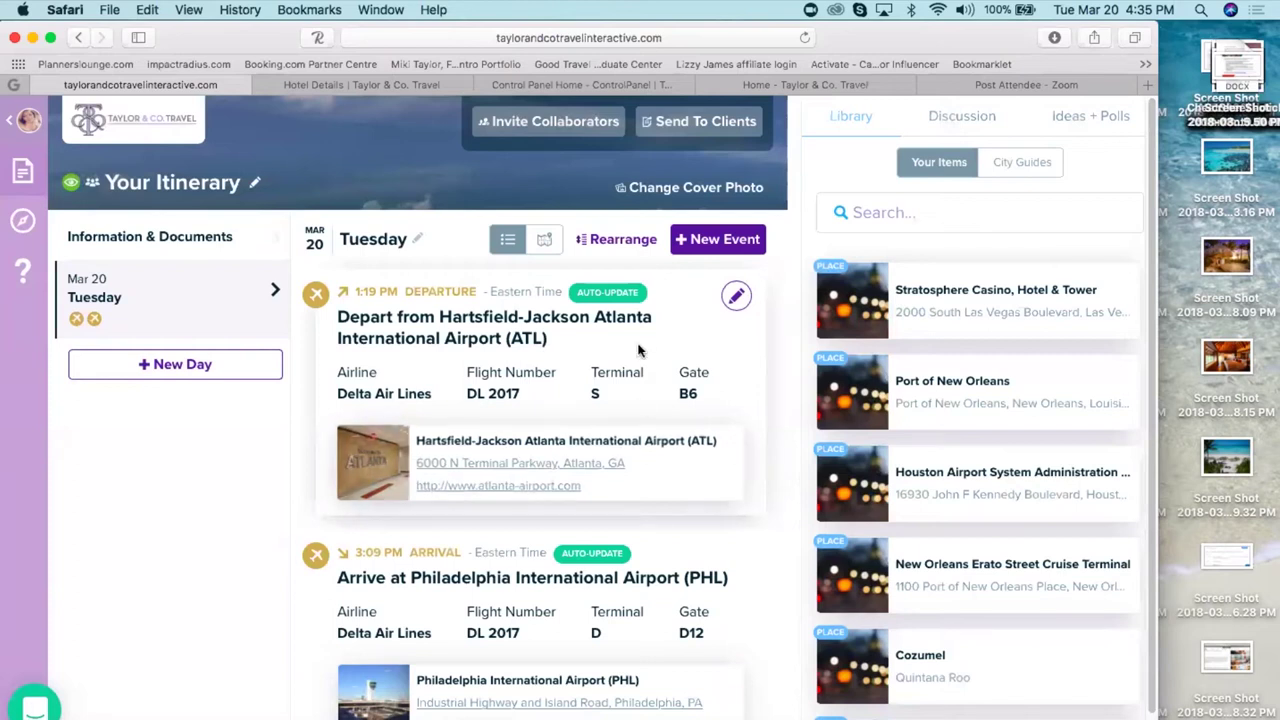
- Add a Tour event for Globus's 'Italian Sampler - 9 days' tour to the itinerary
left_click(697, 239)
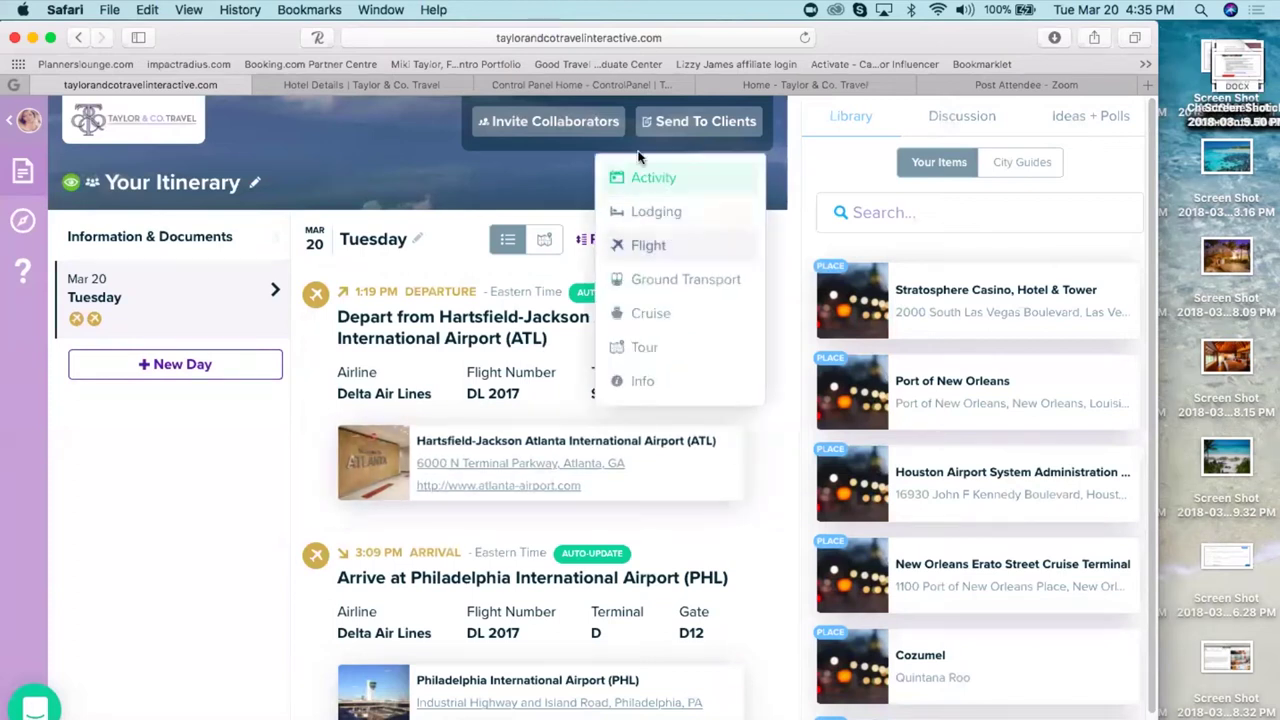
left_click(645, 348)
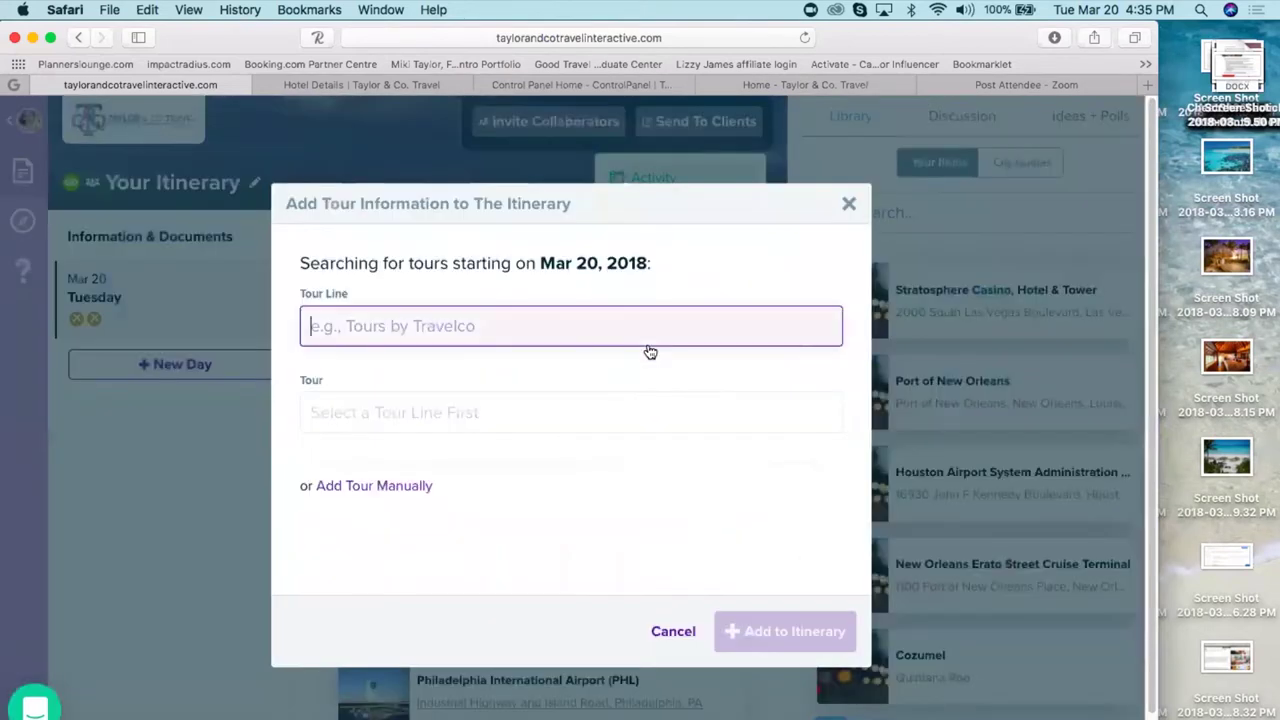
left_click(474, 326)
type("globu")
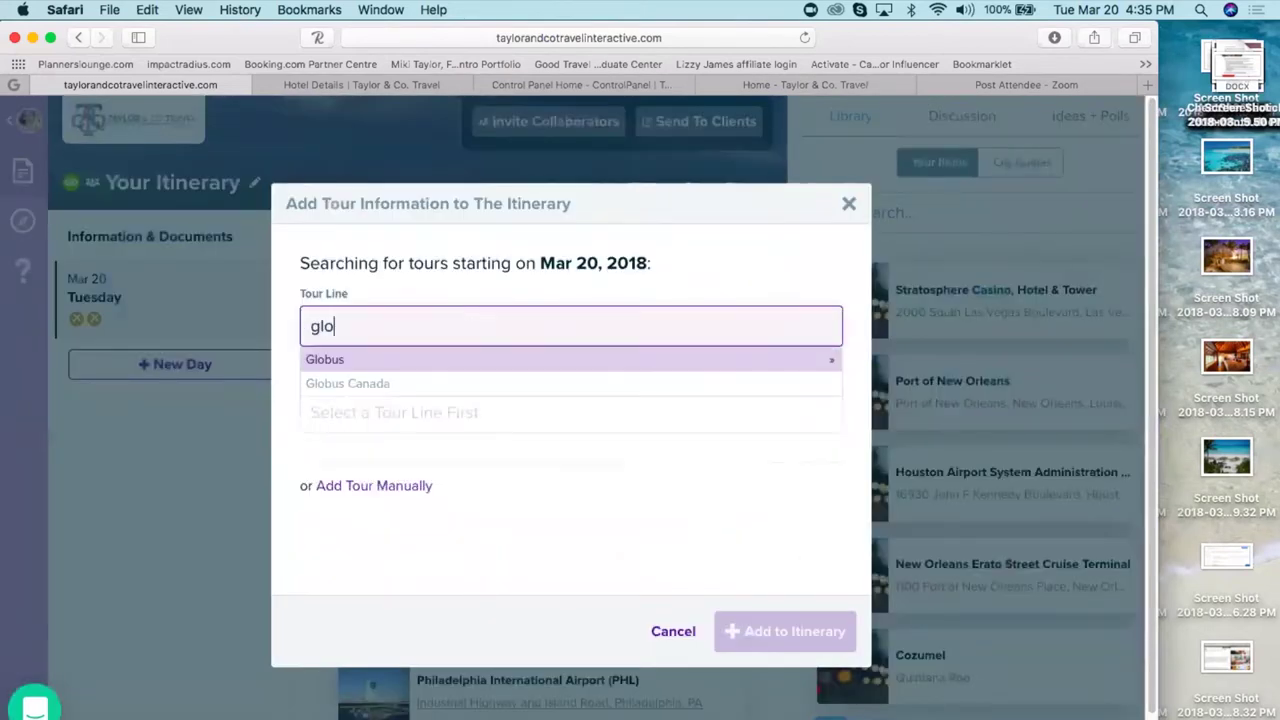
left_click(321, 363)
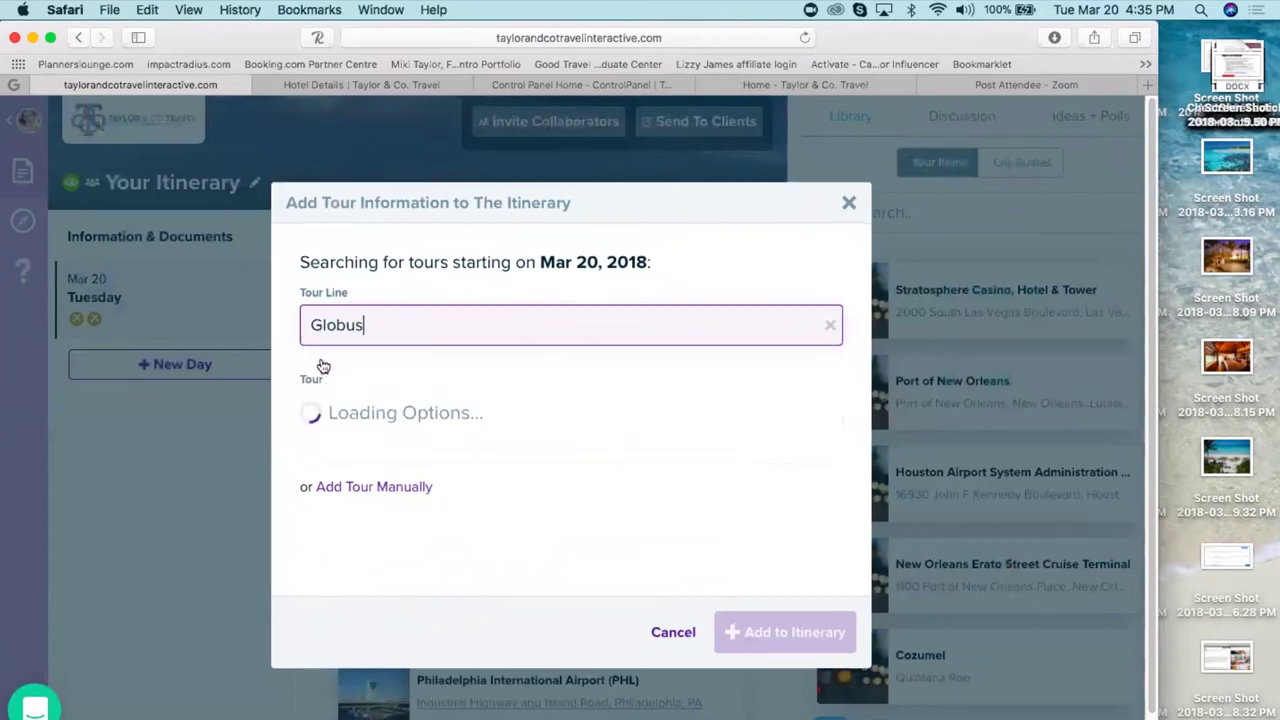
left_click(400, 416)
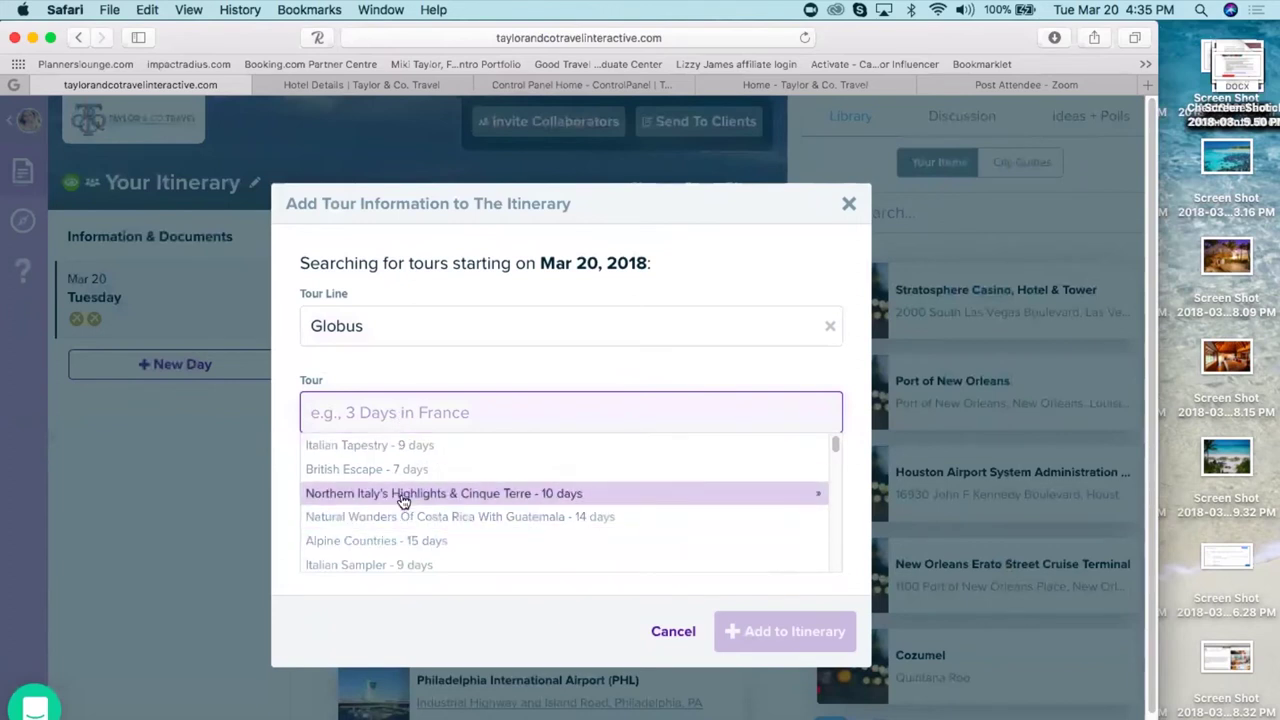
left_click(397, 563)
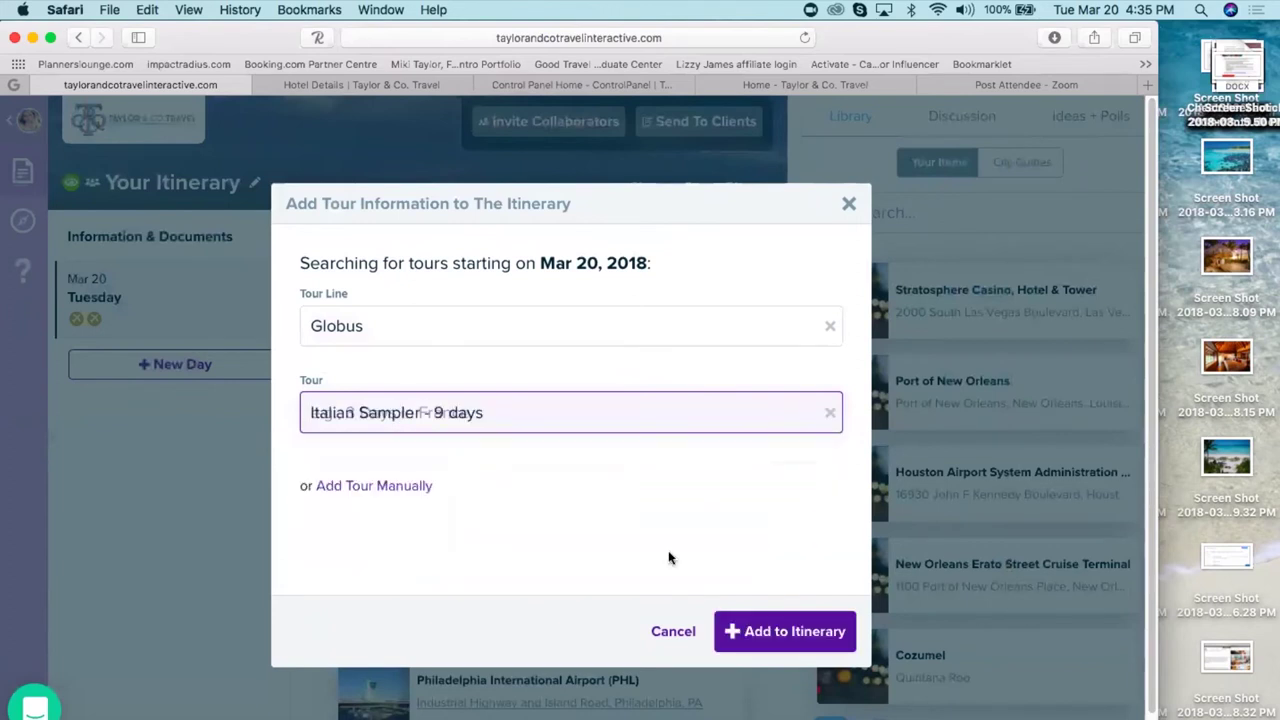
left_click(806, 634)
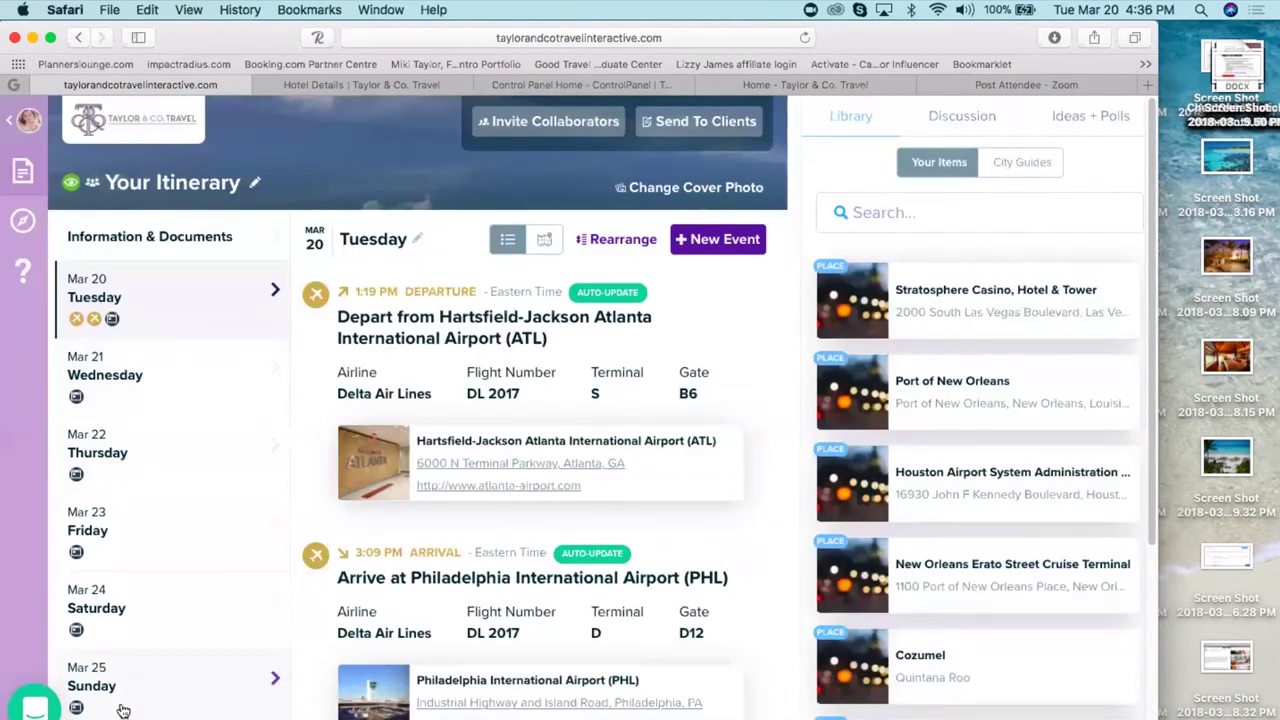
- Review tour days Mar 22 and Mar 21, ending on Saturday Mar 24, Arrive at Verona
left_click(105, 461)
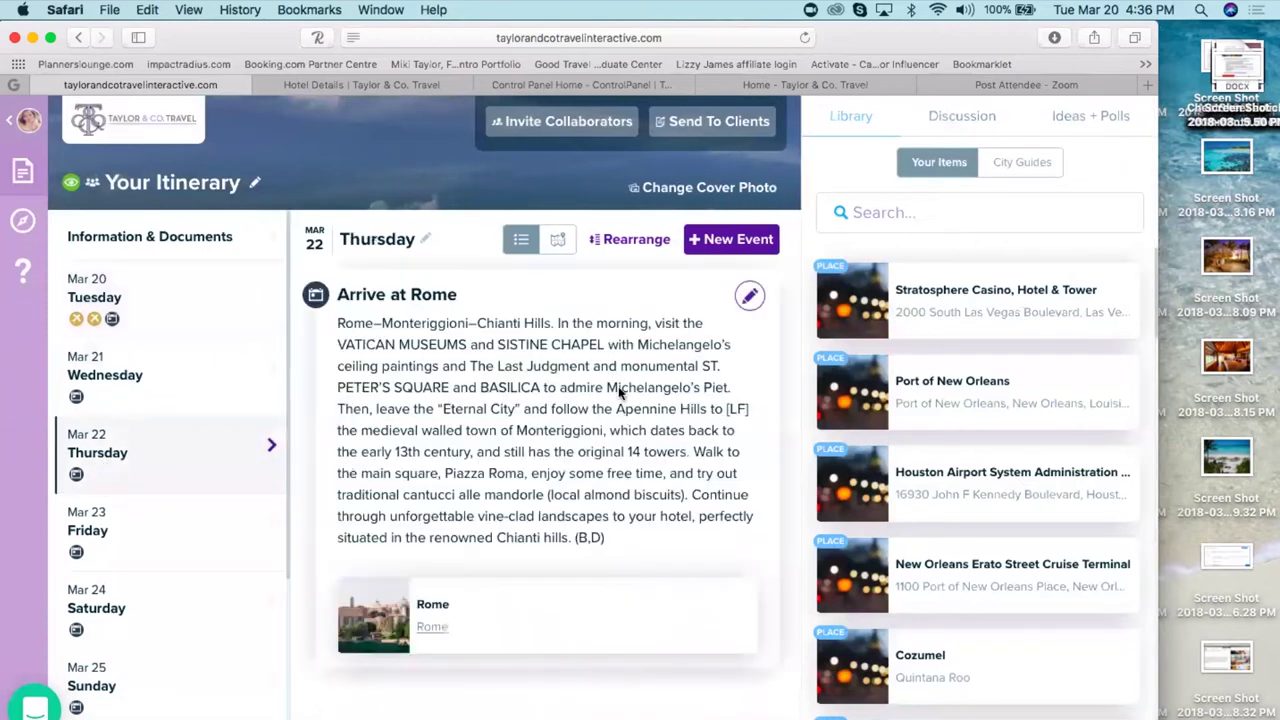
left_click(108, 400)
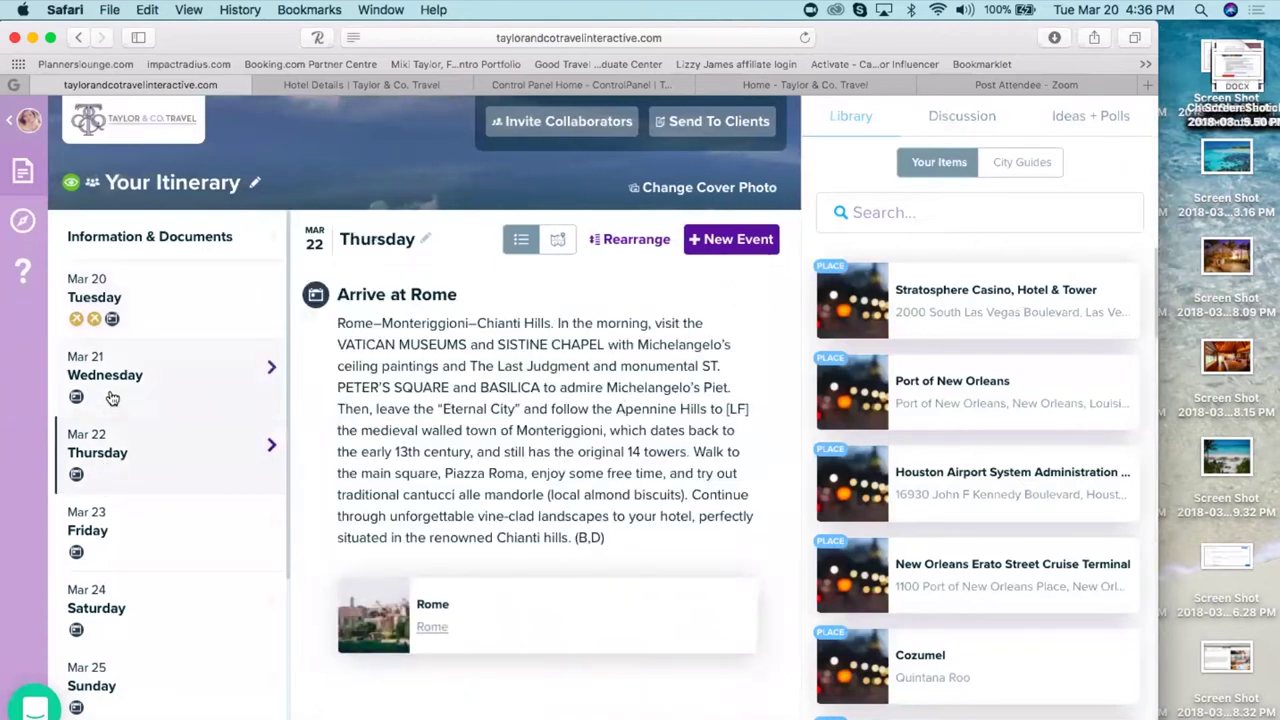
left_click(160, 609)
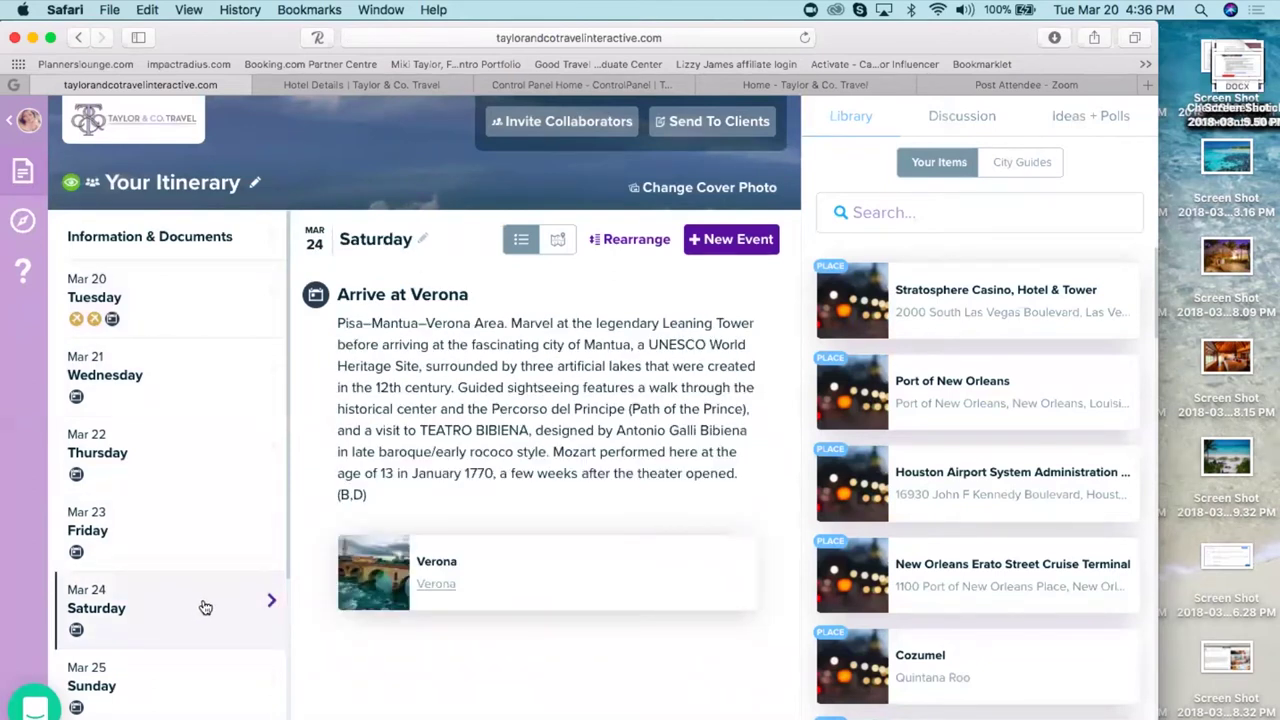
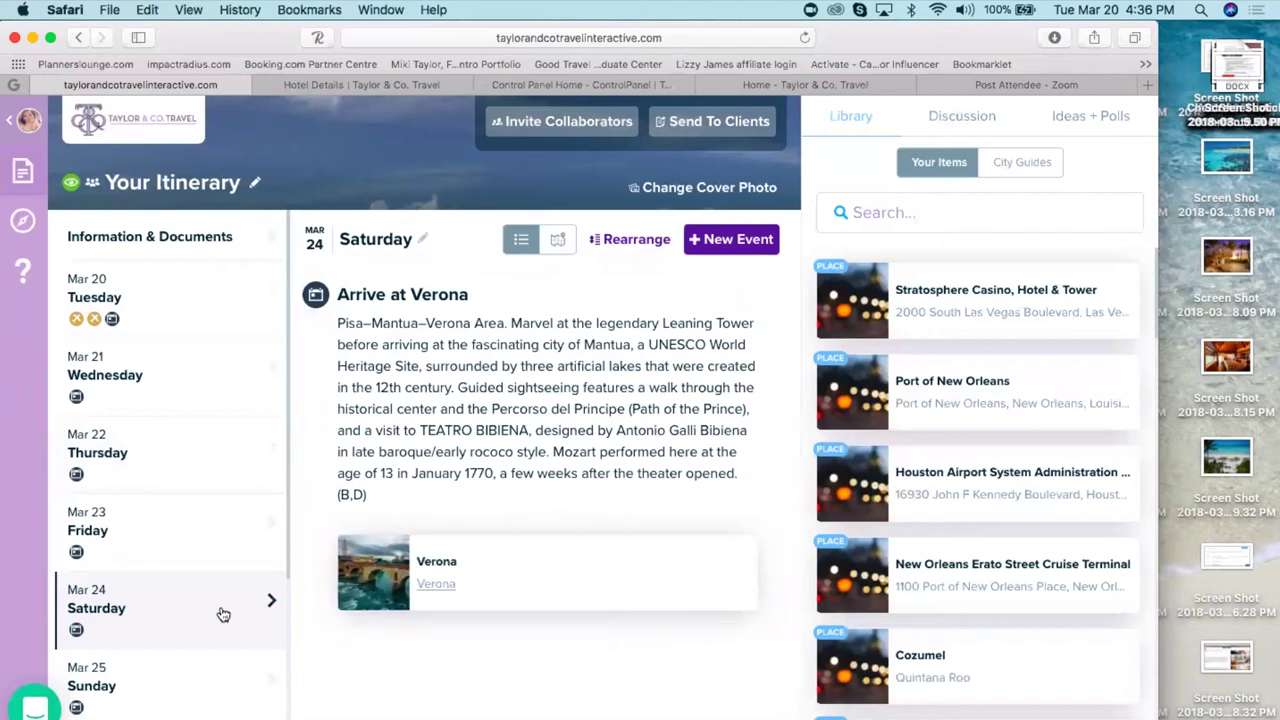
- Back out of a ground transport event, then add a Mar 24 cruise event entered manually
scroll(286, 514, "down", 5)
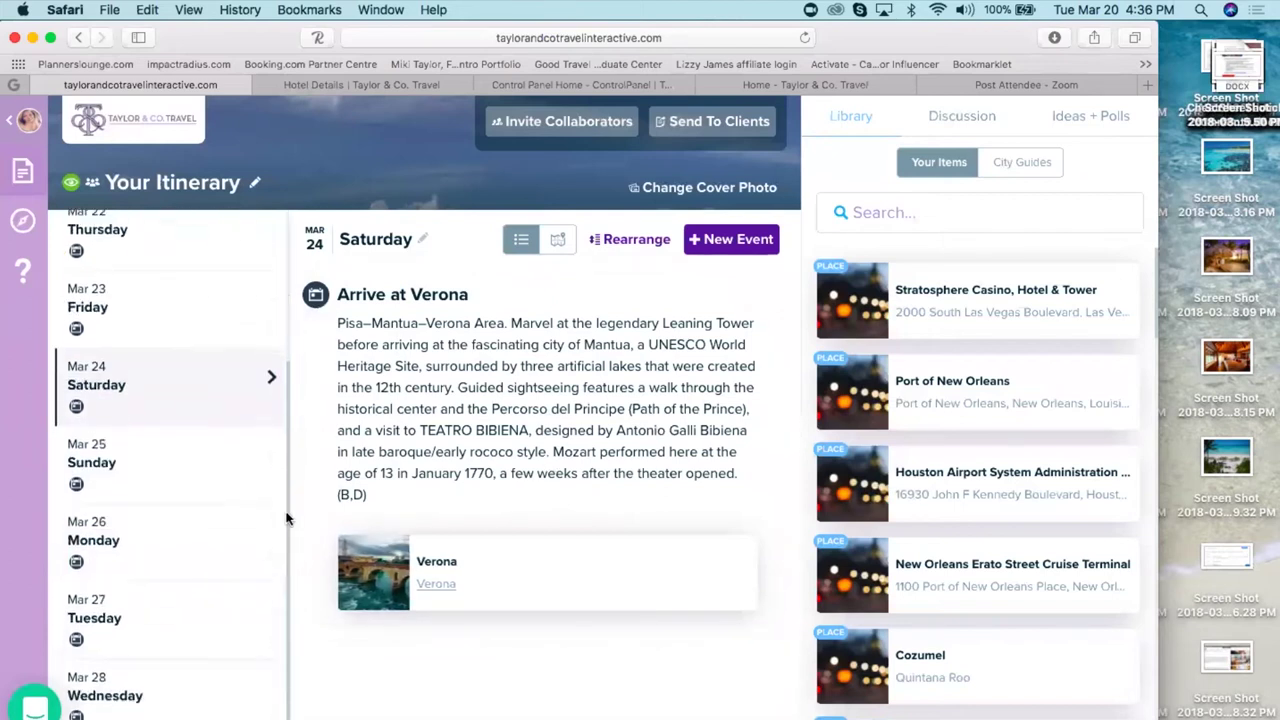
left_click(733, 242)
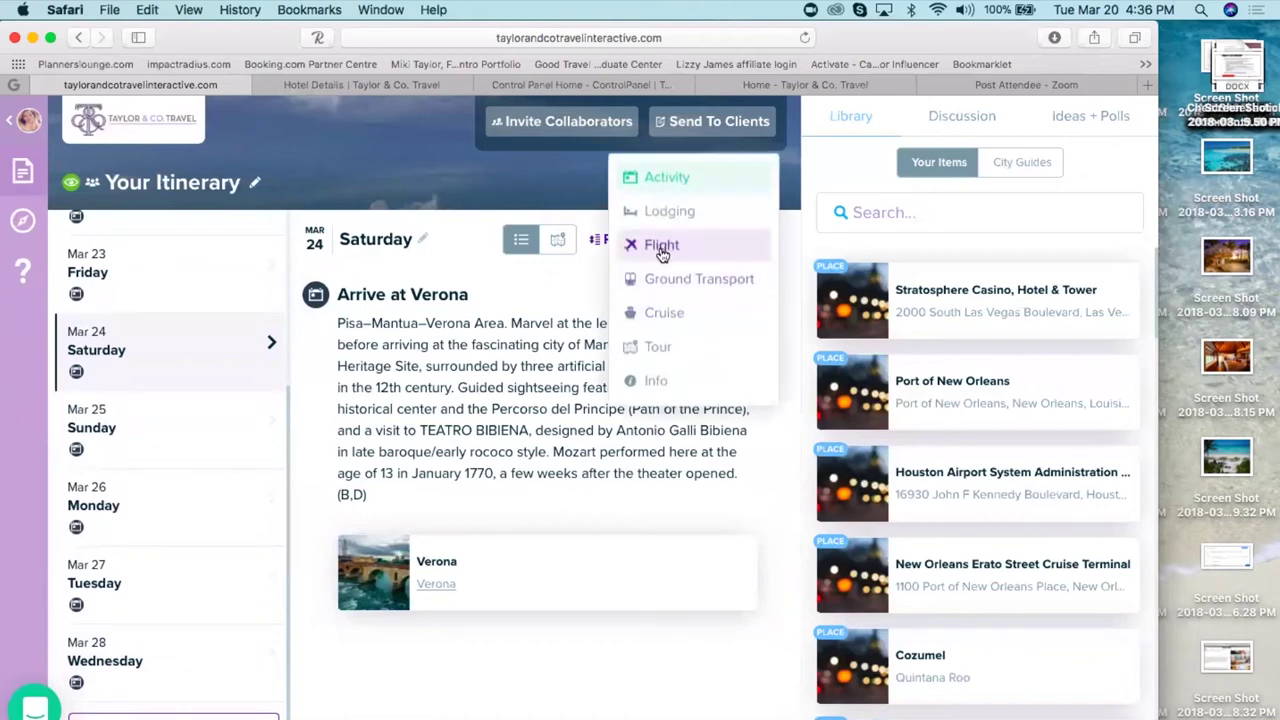
left_click(674, 287)
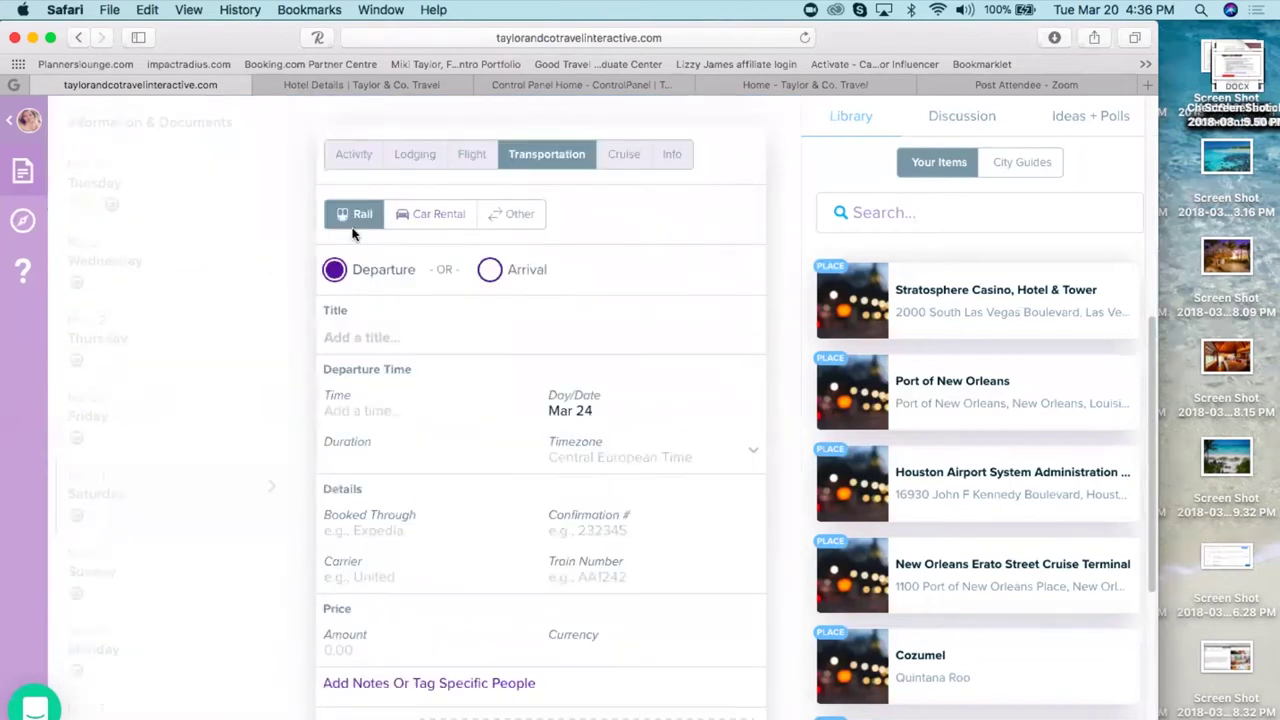
left_click(303, 301)
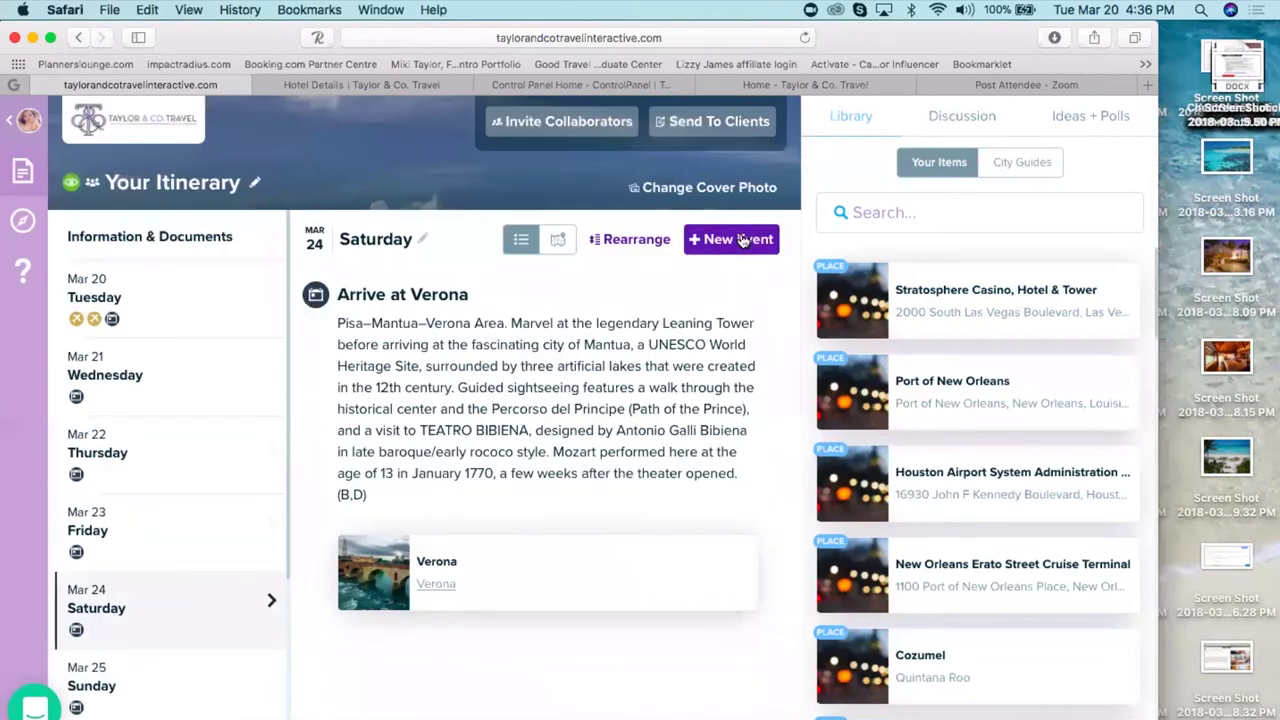
left_click(745, 240)
left_click(663, 315)
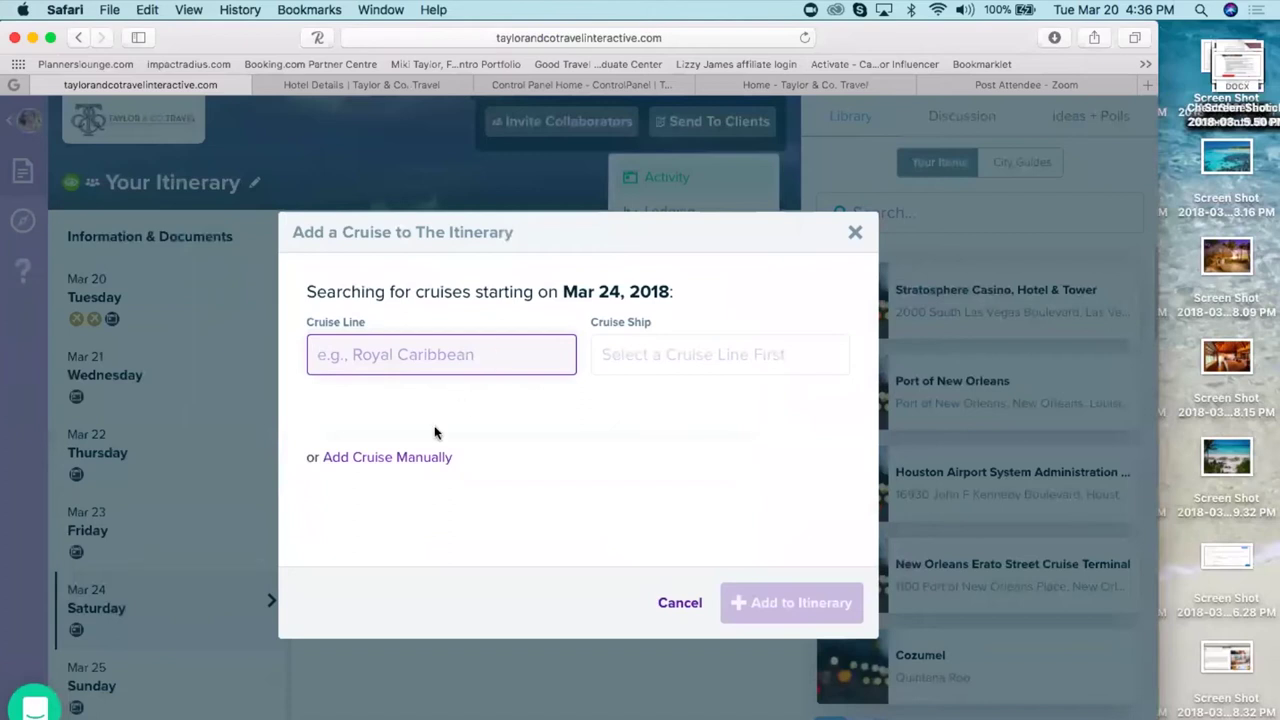
left_click(397, 458)
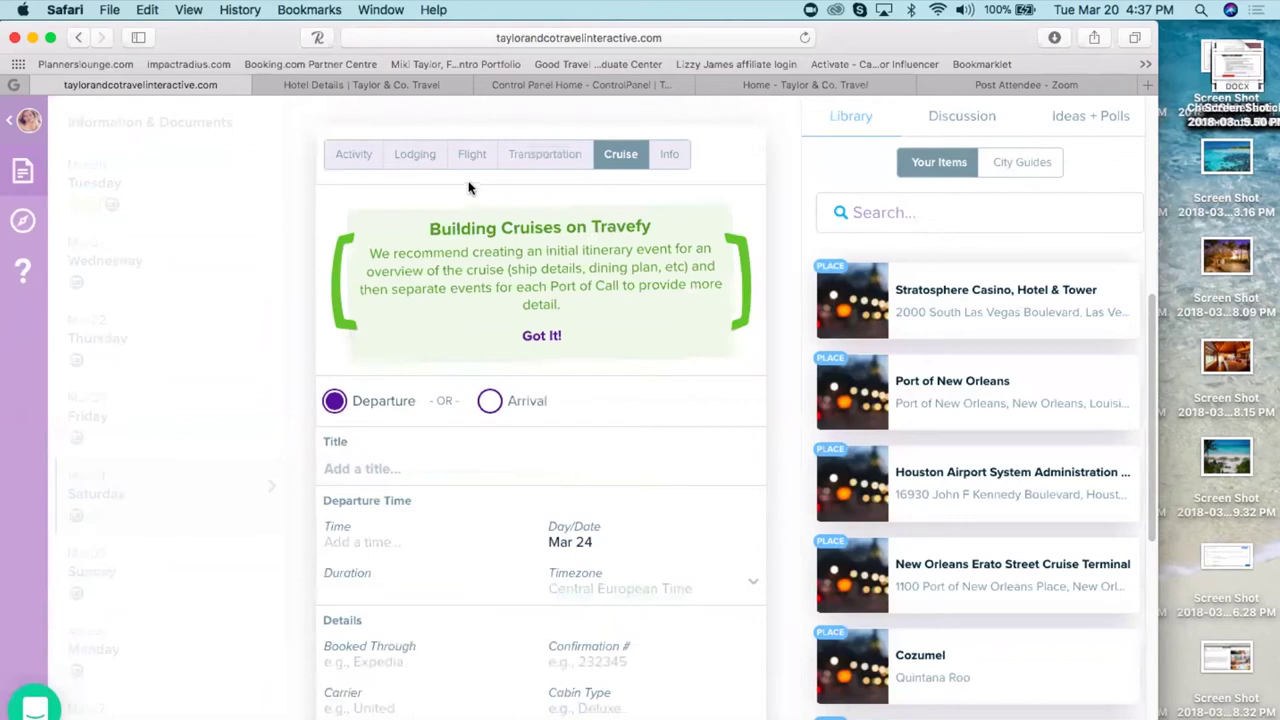
- Change the draft cruise event to Info, try City Guide, then discard the empty draft
left_click(373, 468)
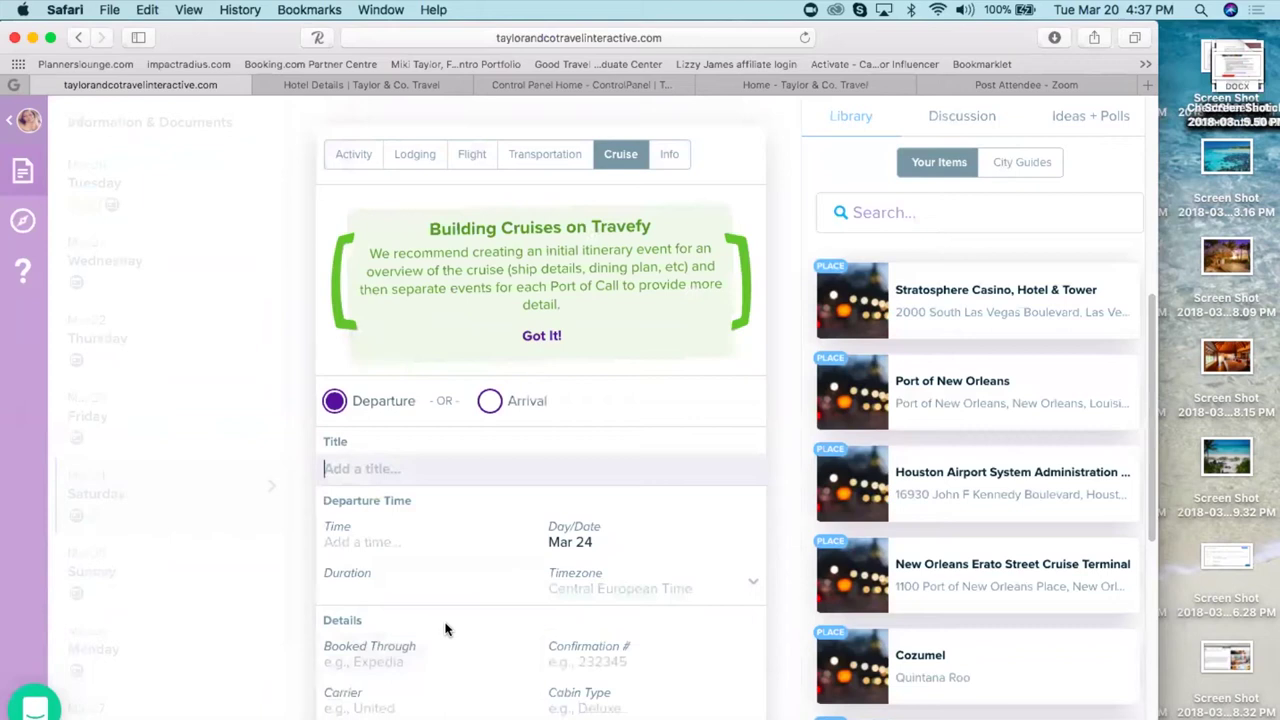
right_click(662, 716)
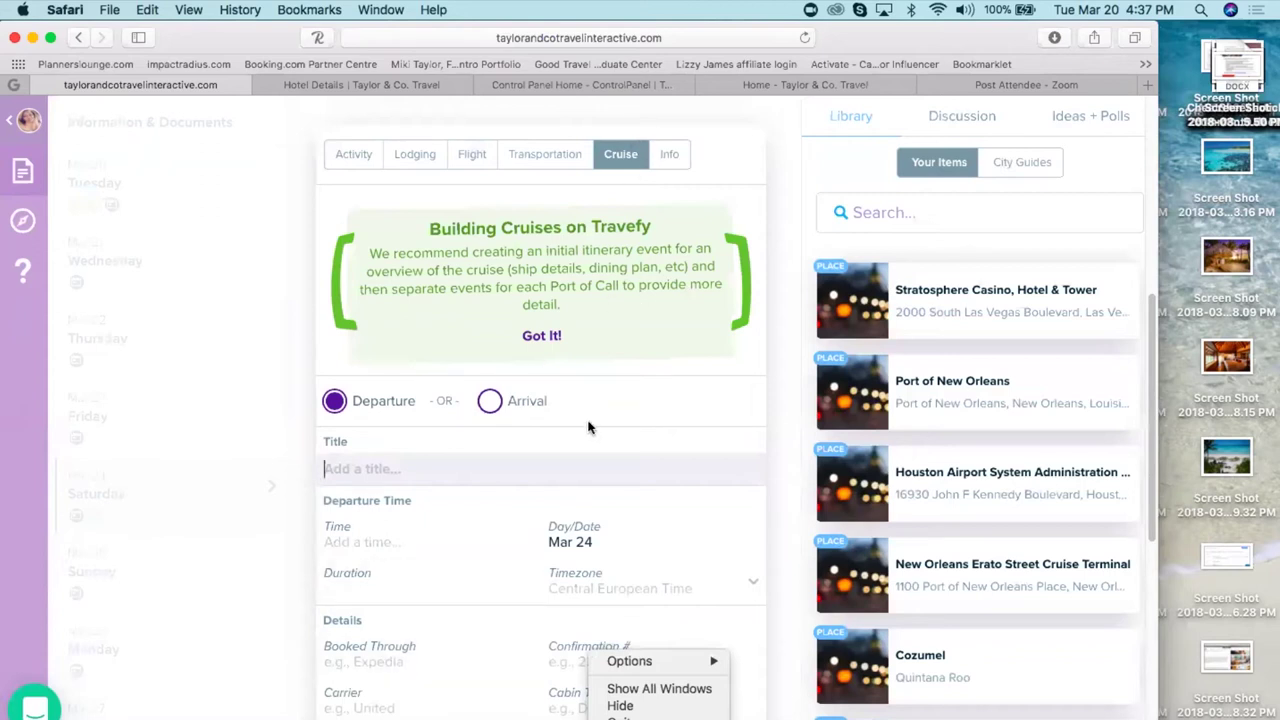
left_click(671, 158)
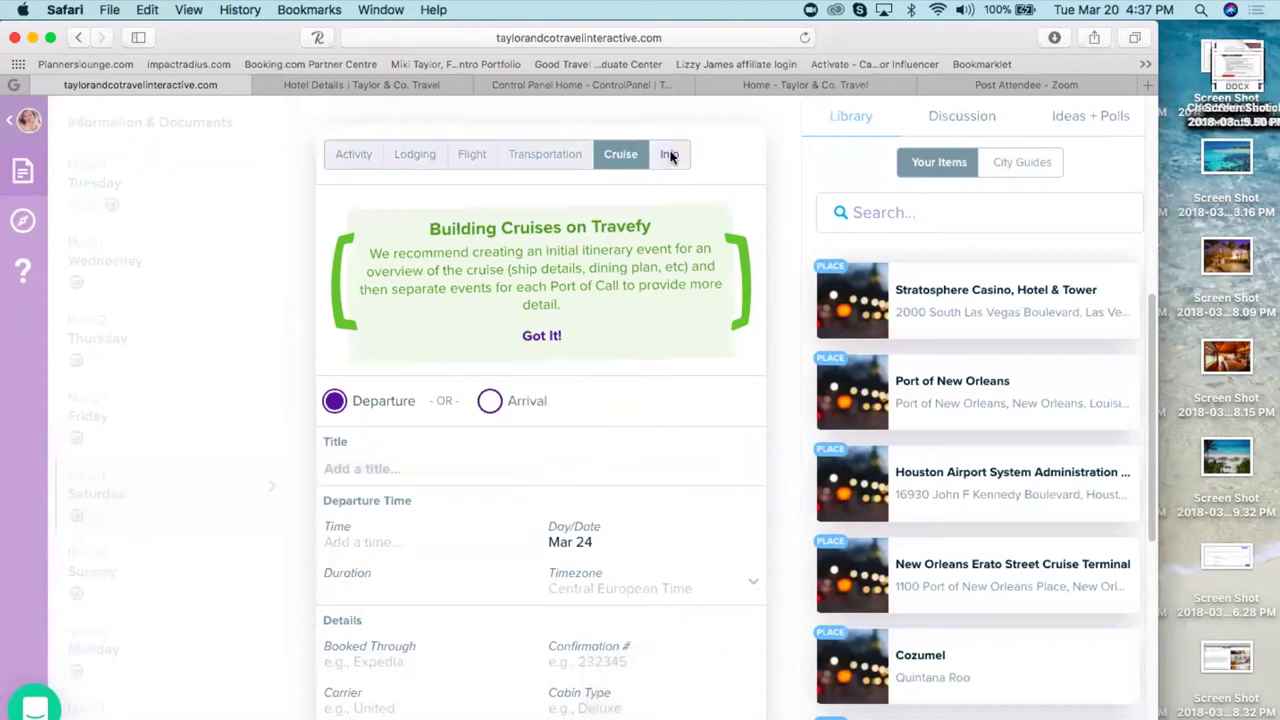
left_click(670, 156)
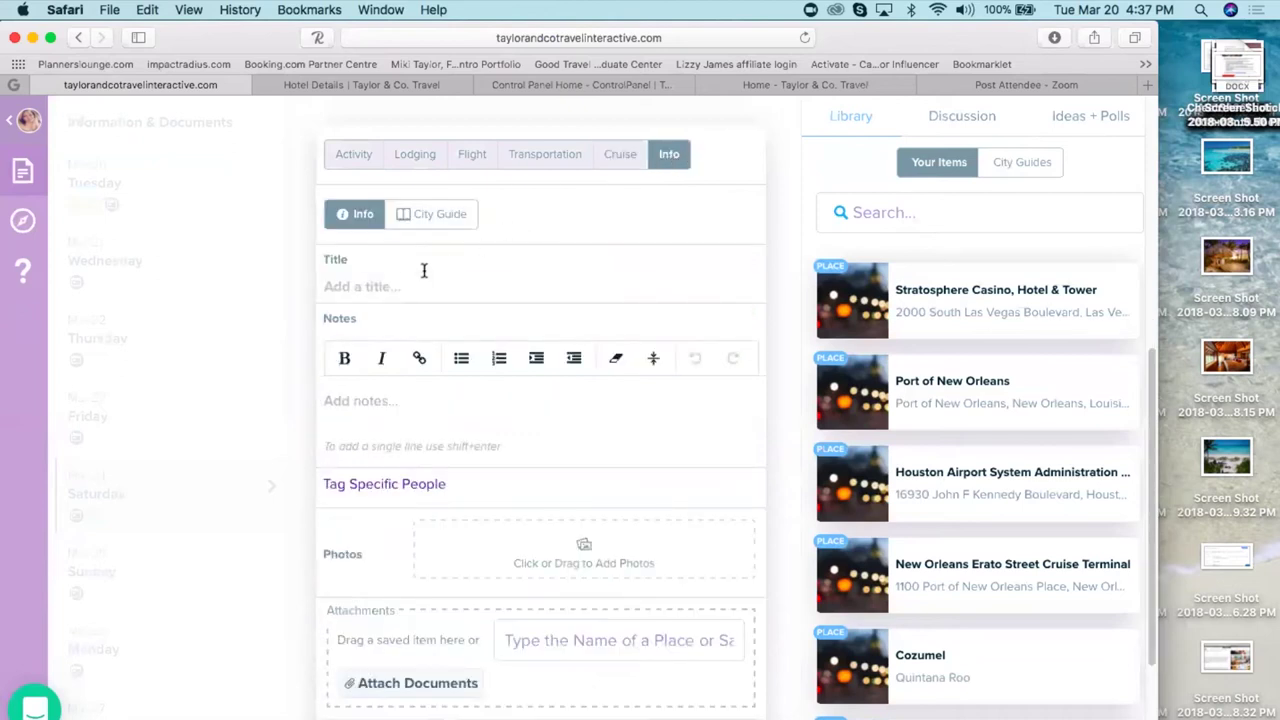
left_click(364, 290)
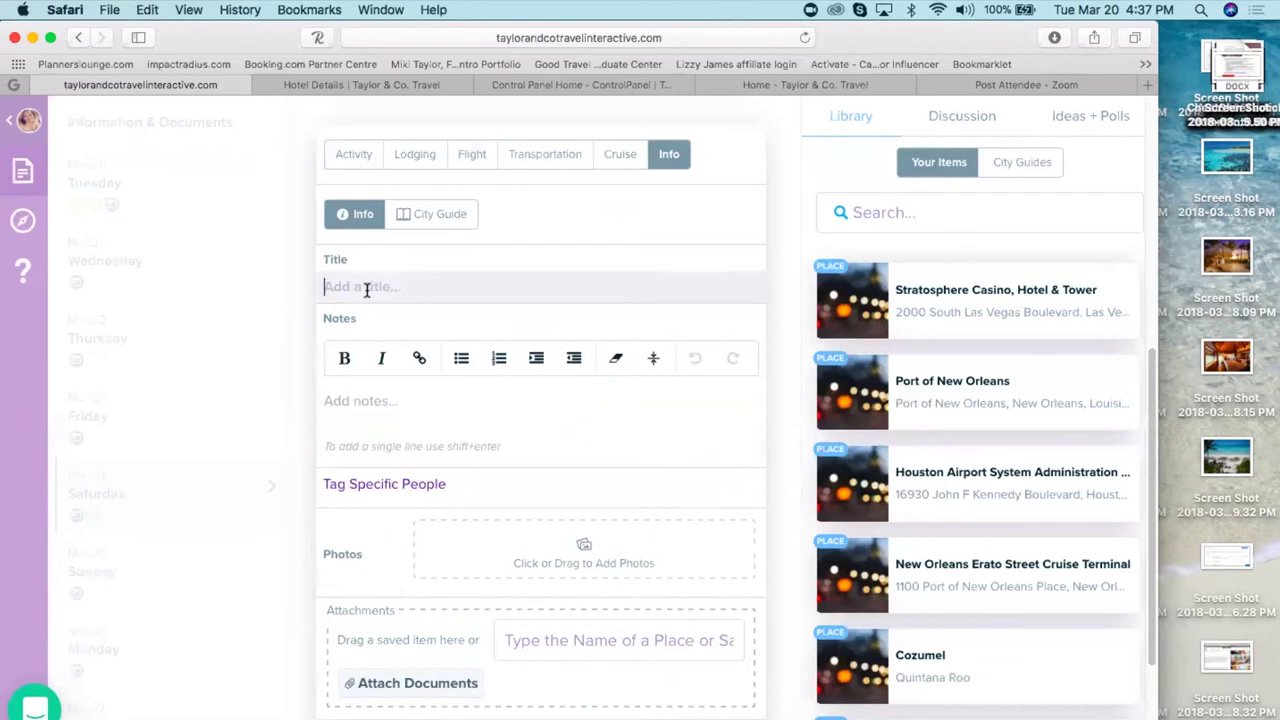
left_click(435, 219)
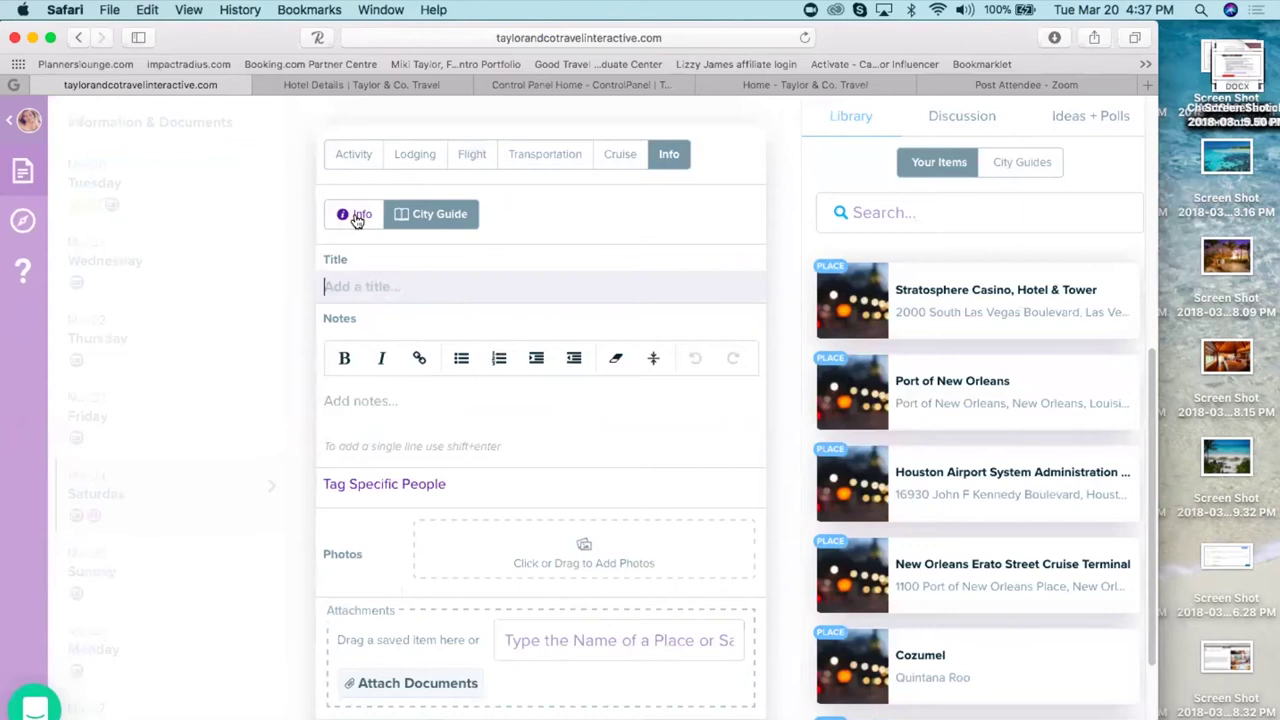
left_click(357, 218)
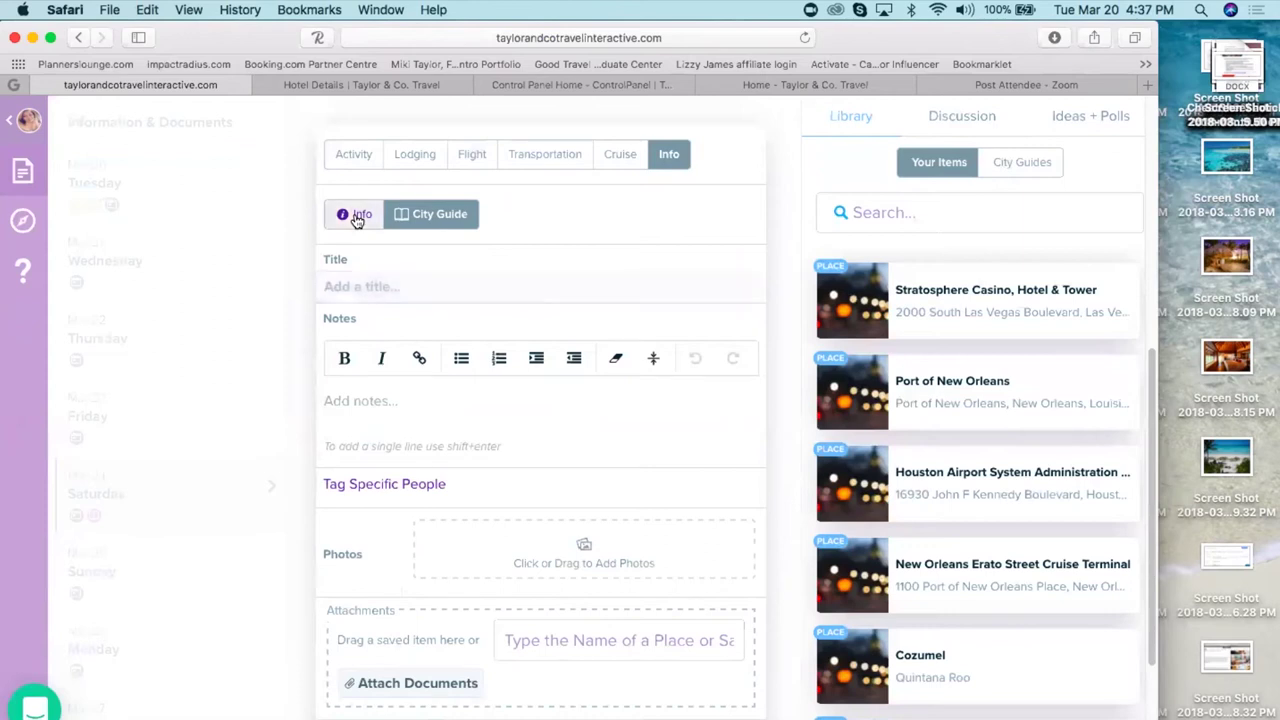
left_click(382, 285)
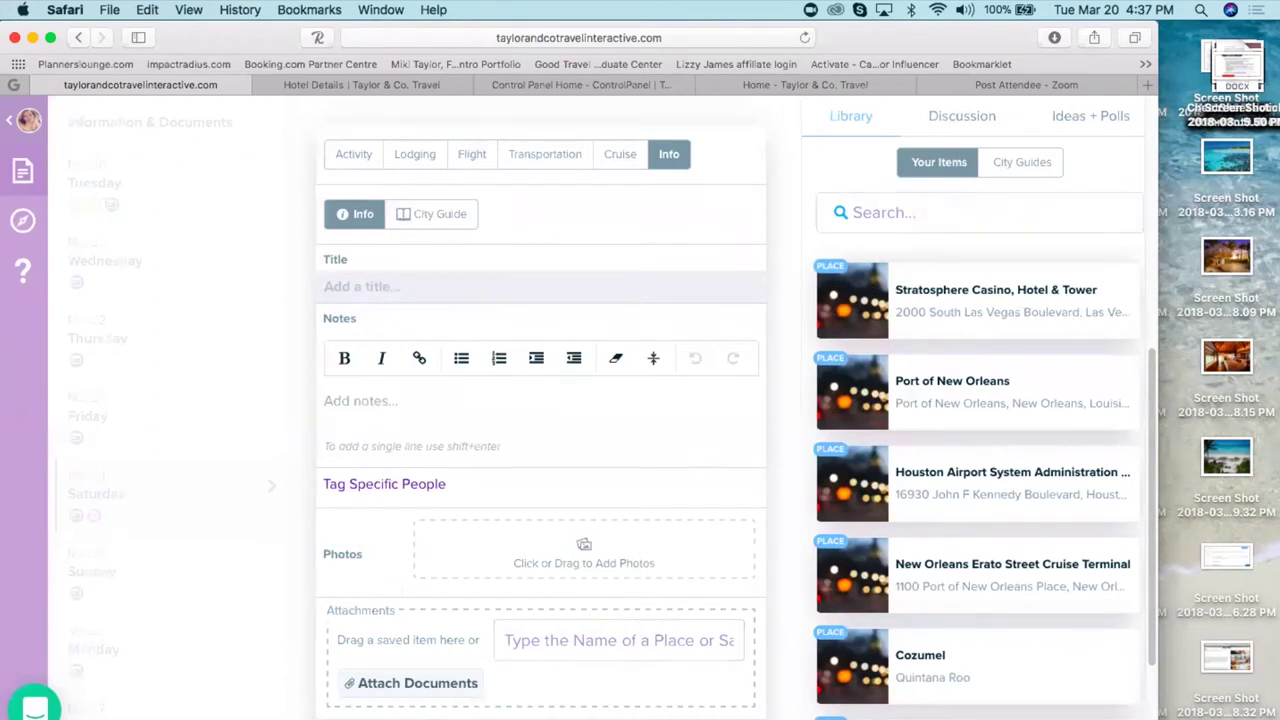
key("Escape")
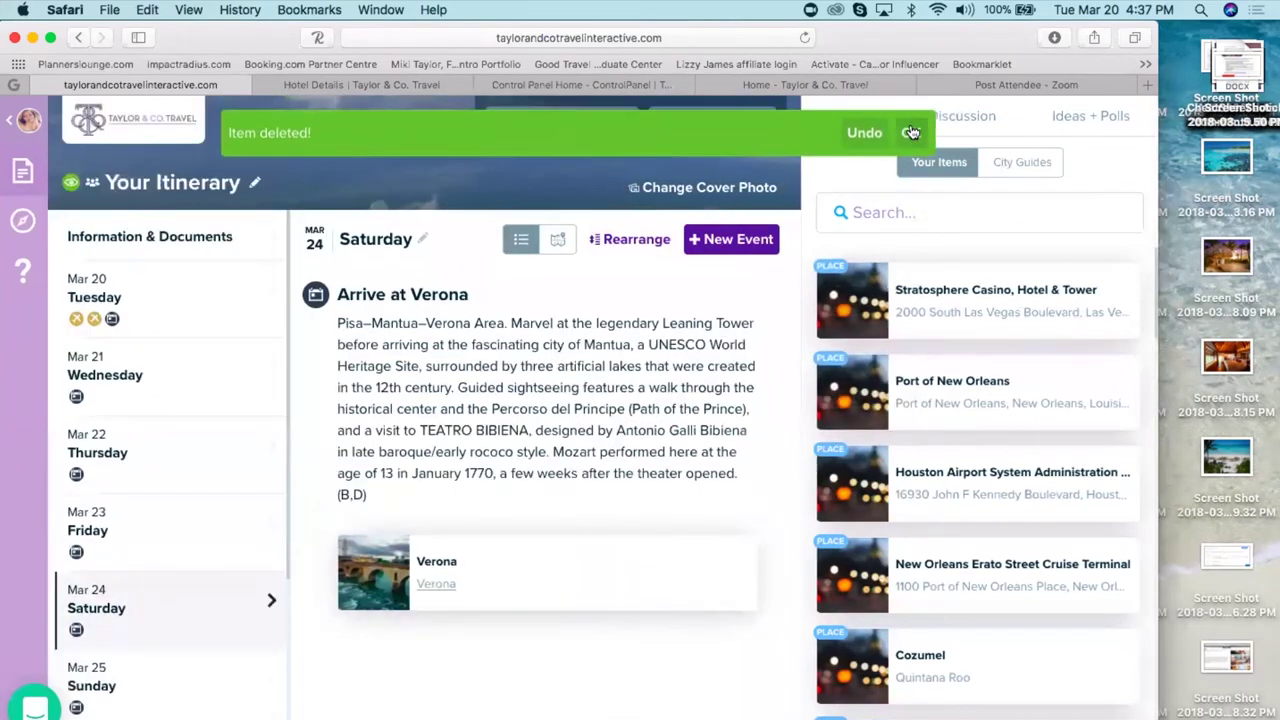
- Dismiss the deletion notice and open the Celebrate 25 in Jamaica trip from the trips list
left_click(911, 132)
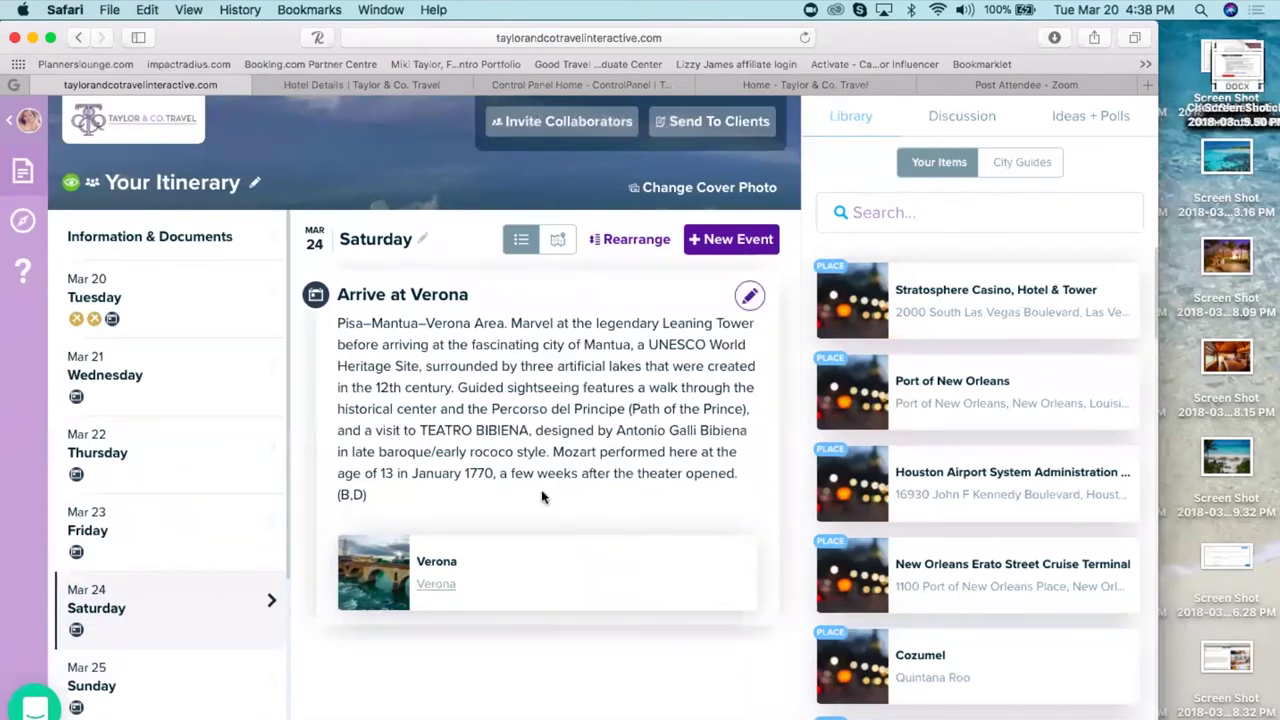
left_click(22, 120)
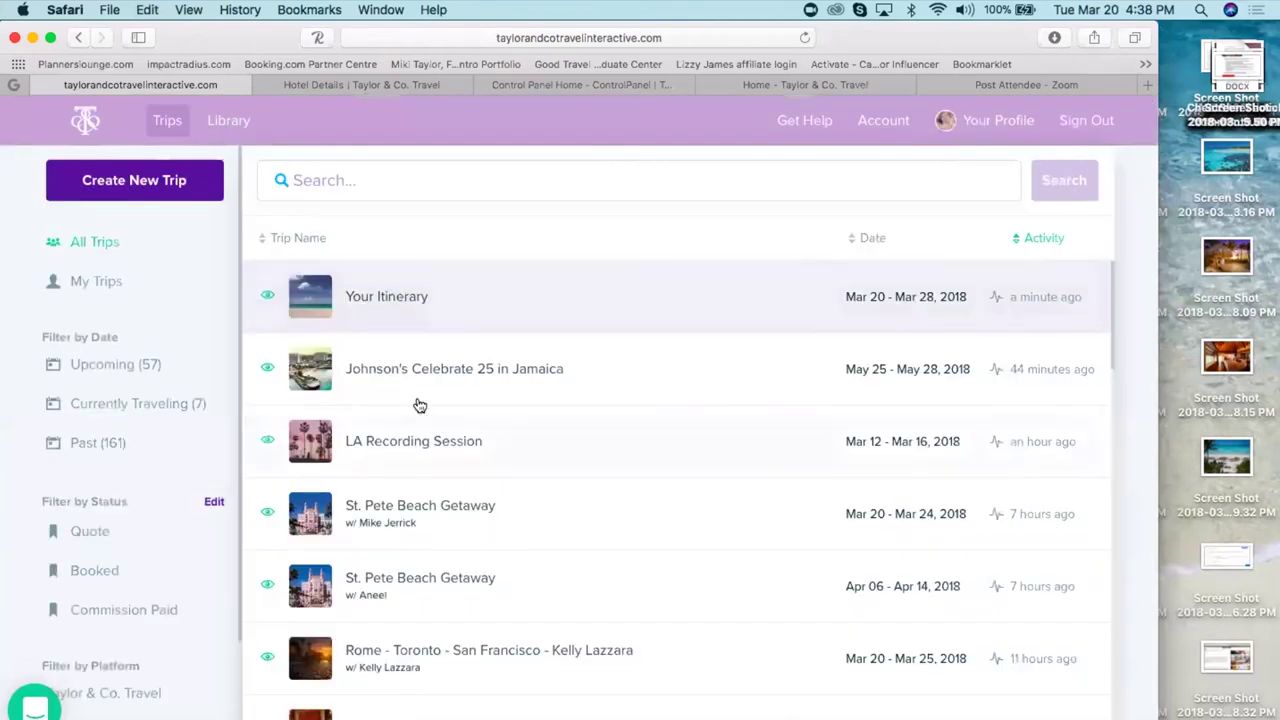
left_click(540, 376)
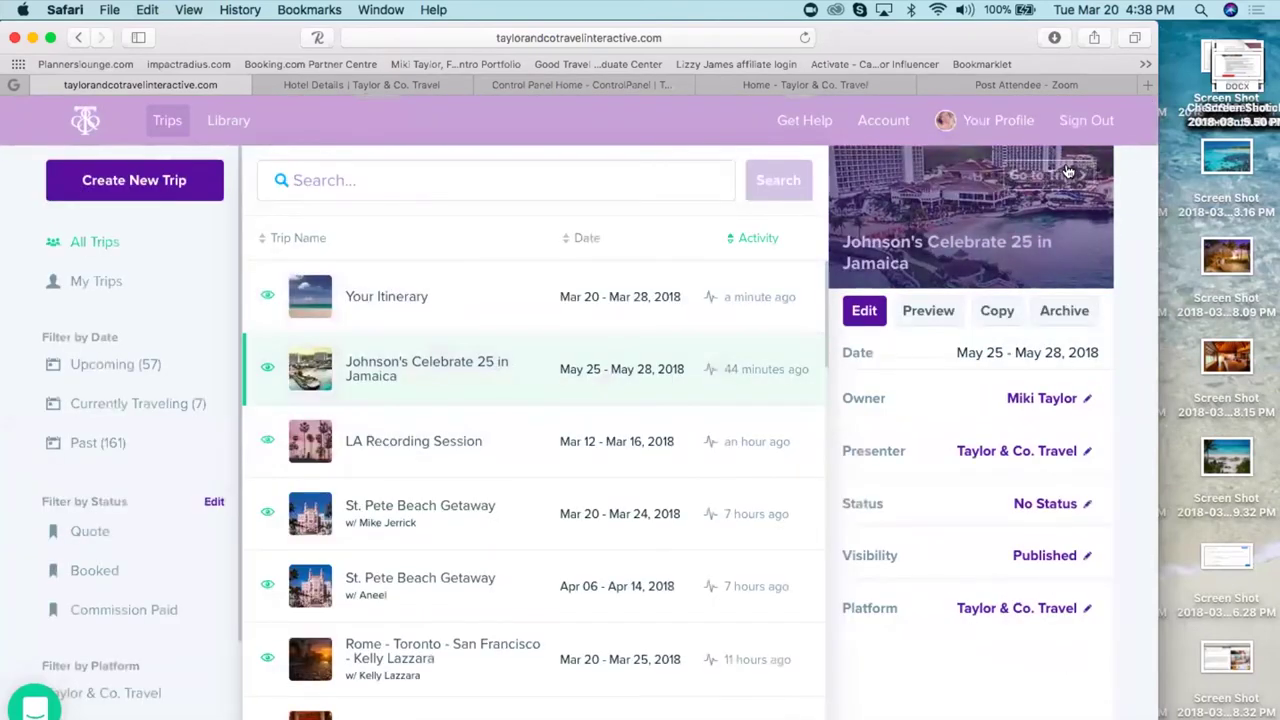
left_click(1066, 174)
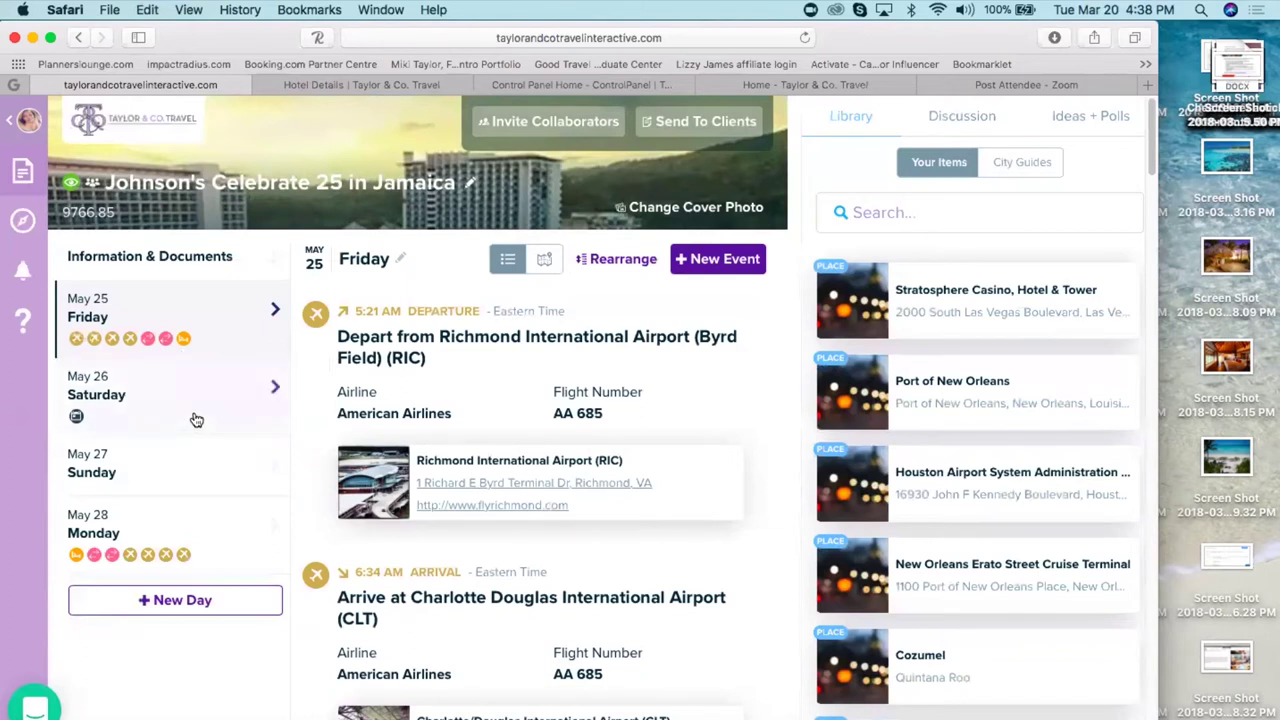
- Scroll to the Moon Palace Jamaica Grande check-in and follow its Here link to taylorandcotravel.com
left_click(920, 213)
left_click(220, 333)
scroll(678, 497, "down", 10)
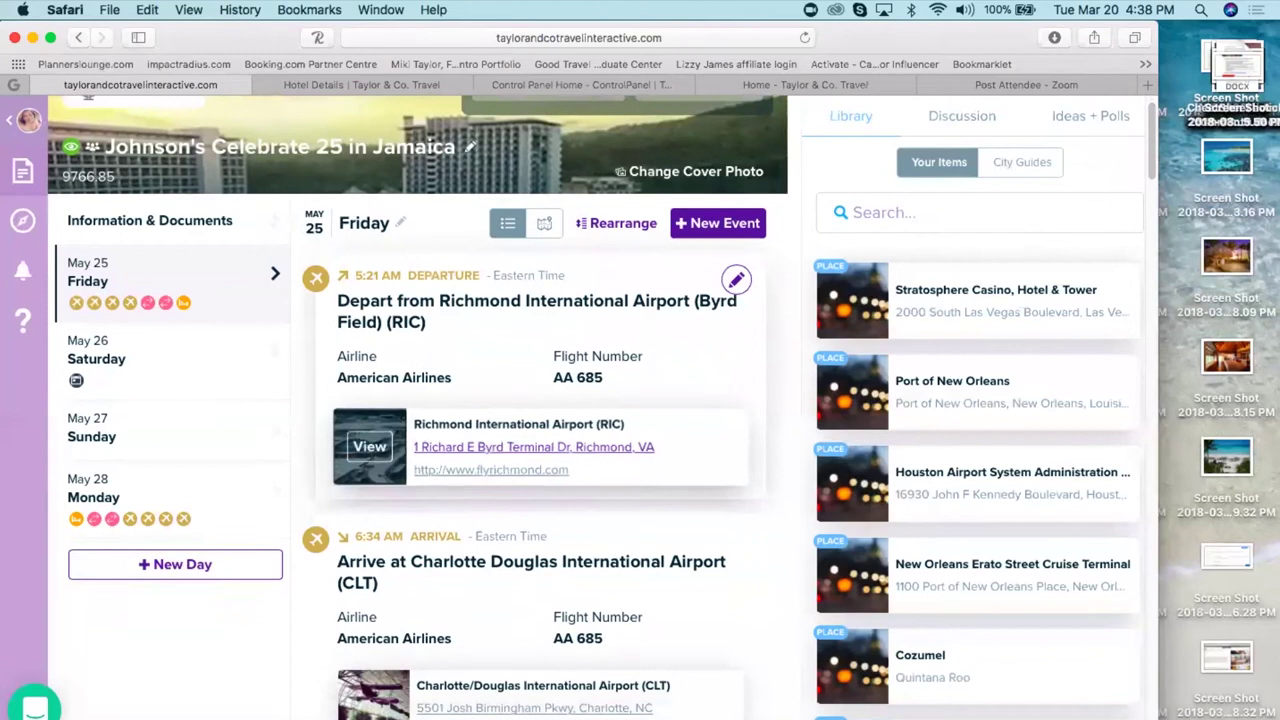
scroll(545, 400, "down", 10)
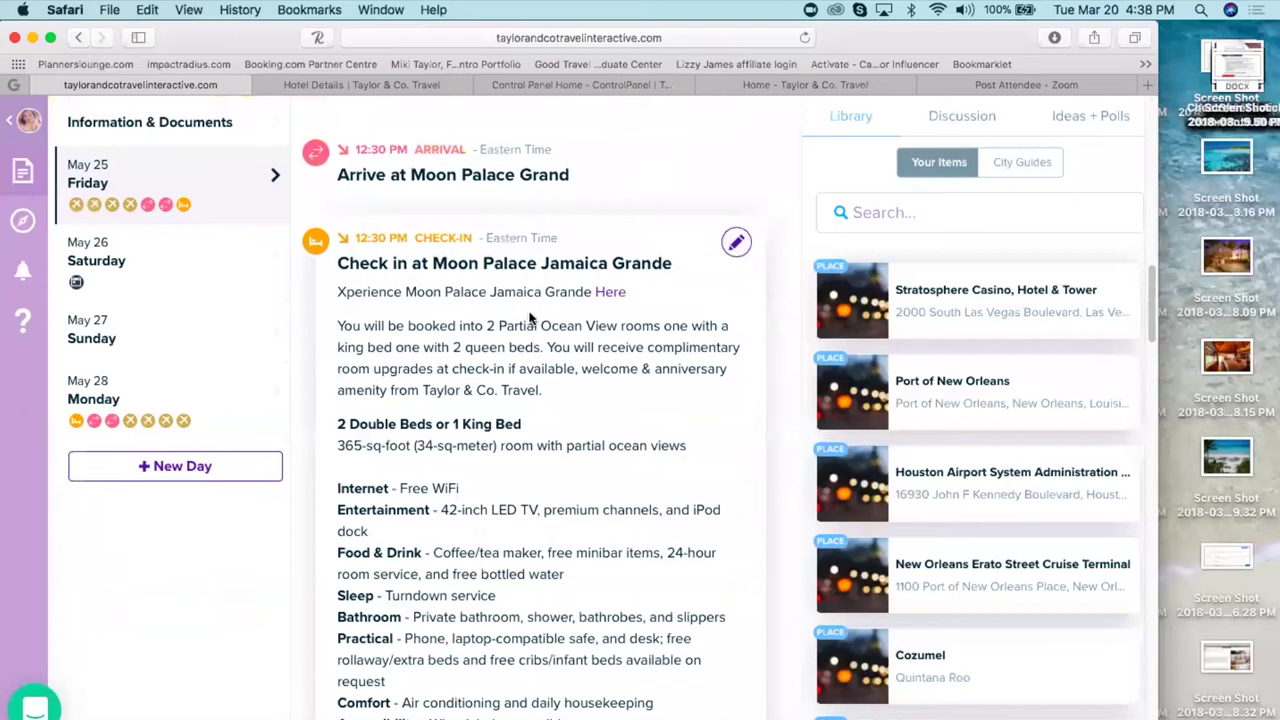
left_click(611, 293)
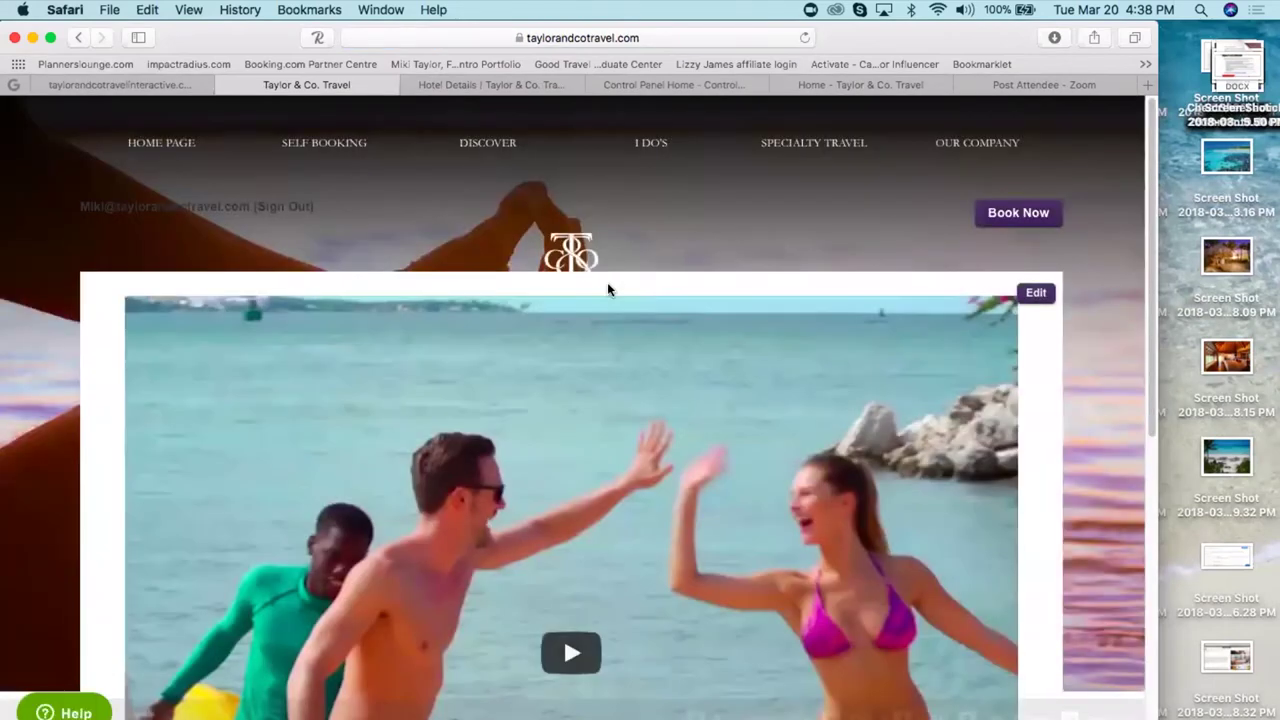
scroll(607, 282, "down", 1)
scroll(607, 282, "down", 10)
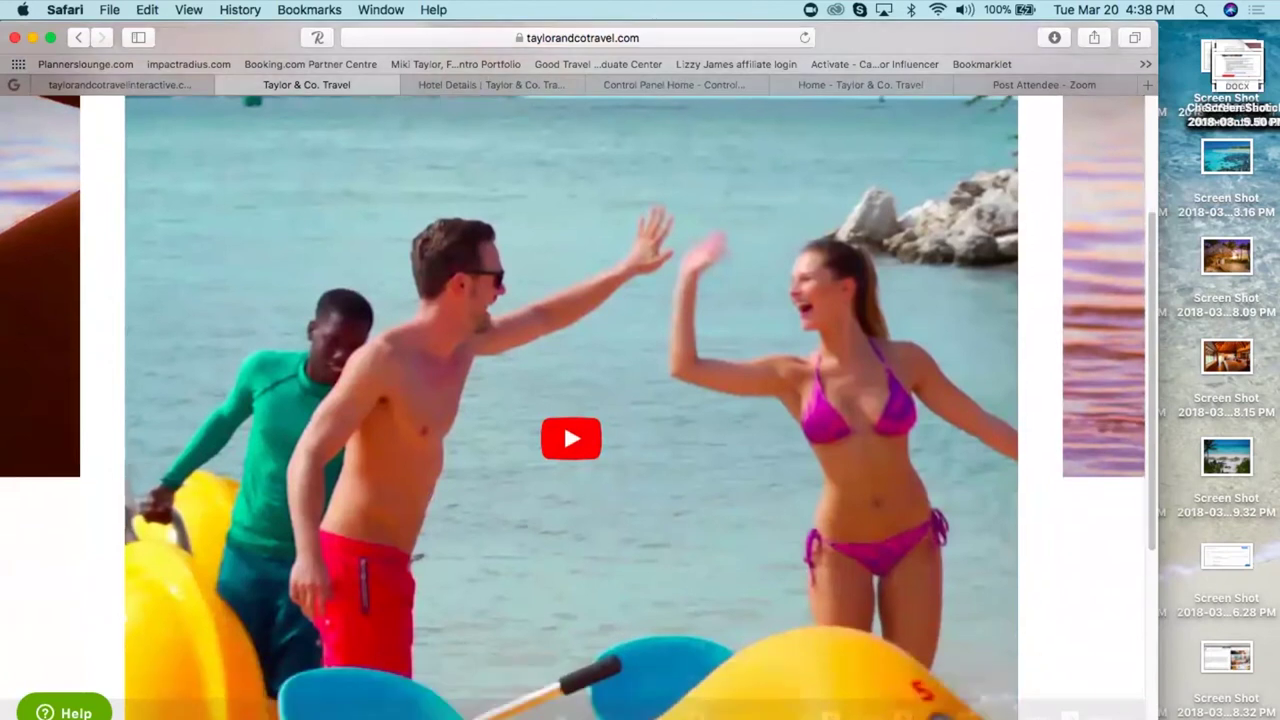
scroll(607, 282, "up", 4)
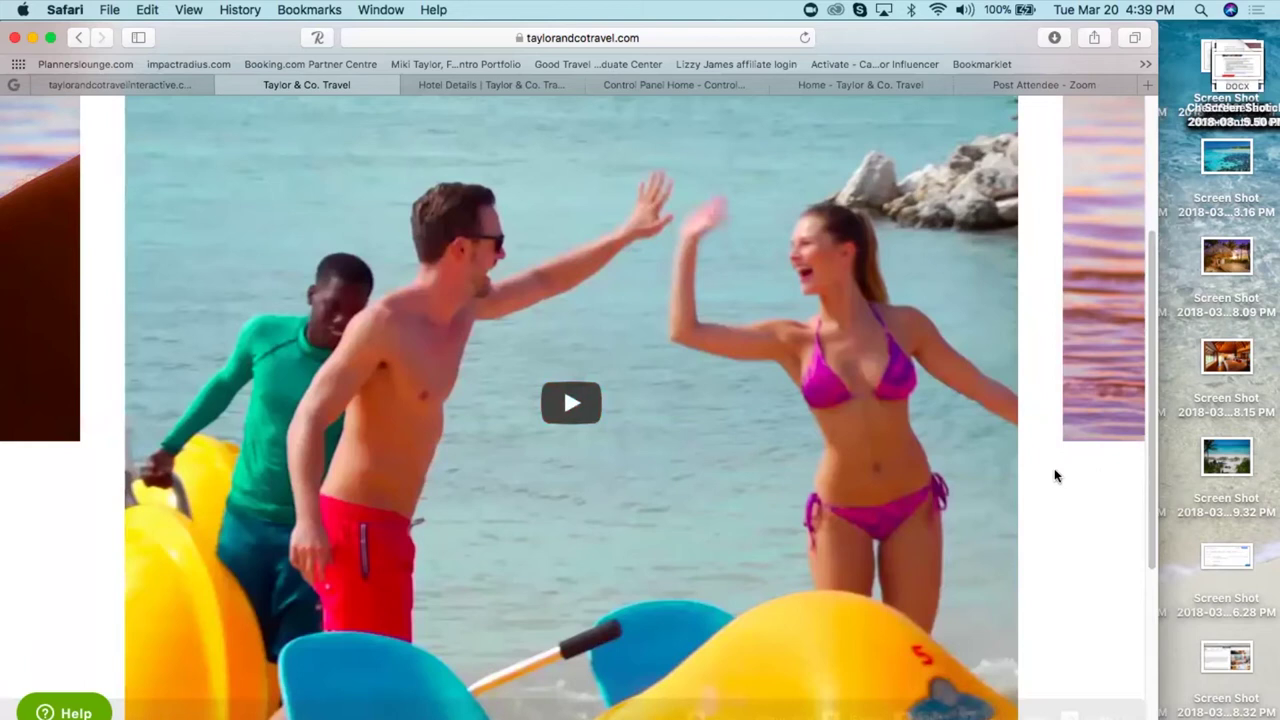
scroll(1055, 476, "up", 4)
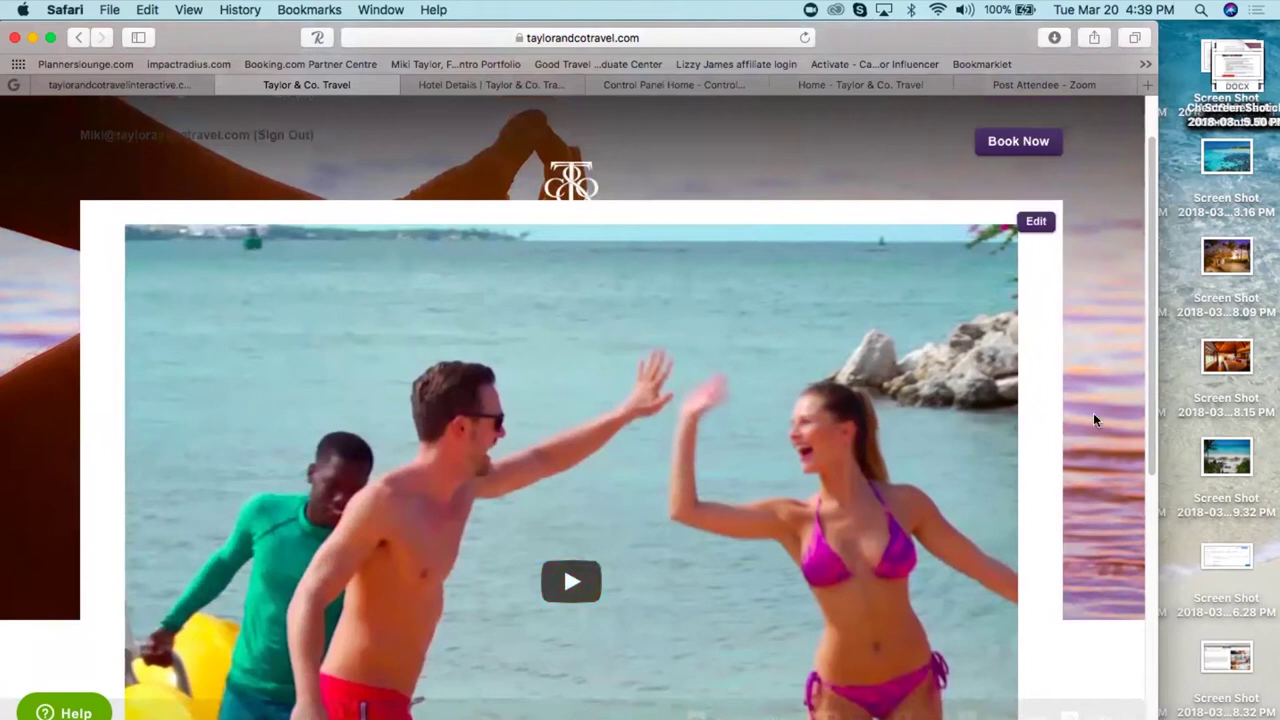
scroll(1036, 450, "down", 2)
scroll(563, 527, "down", 5)
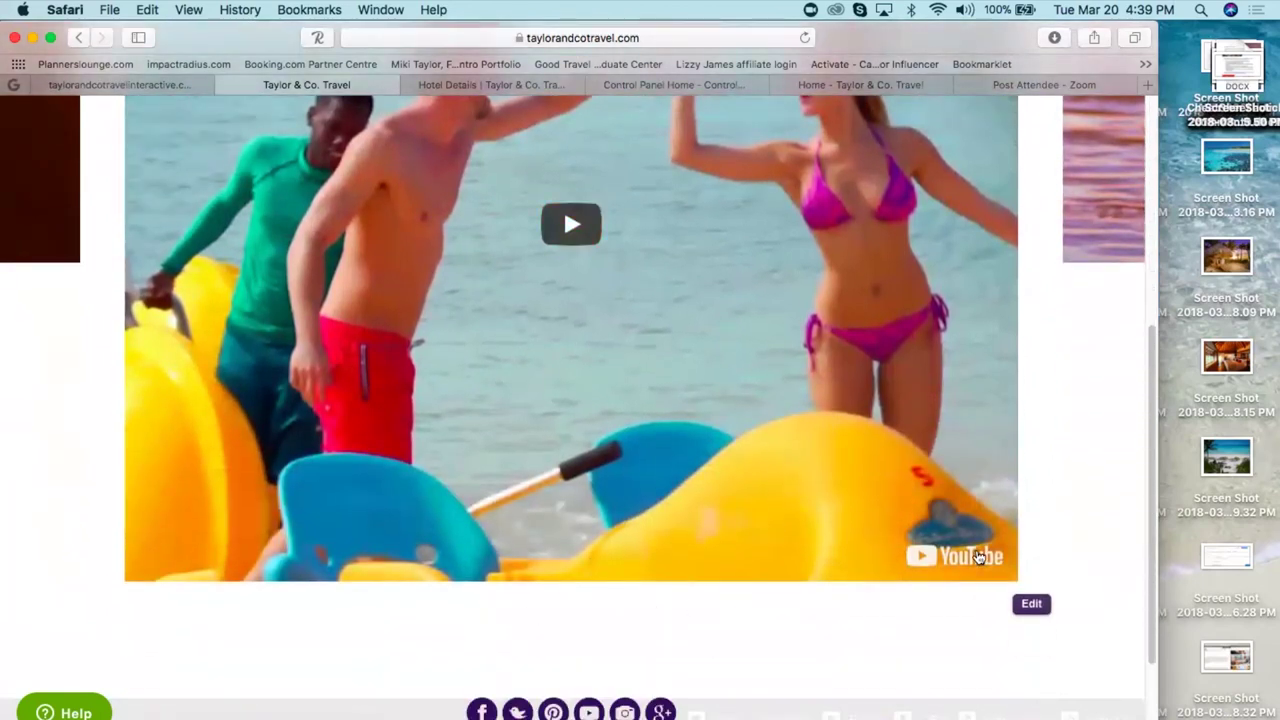
scroll(1045, 488, "up", 2)
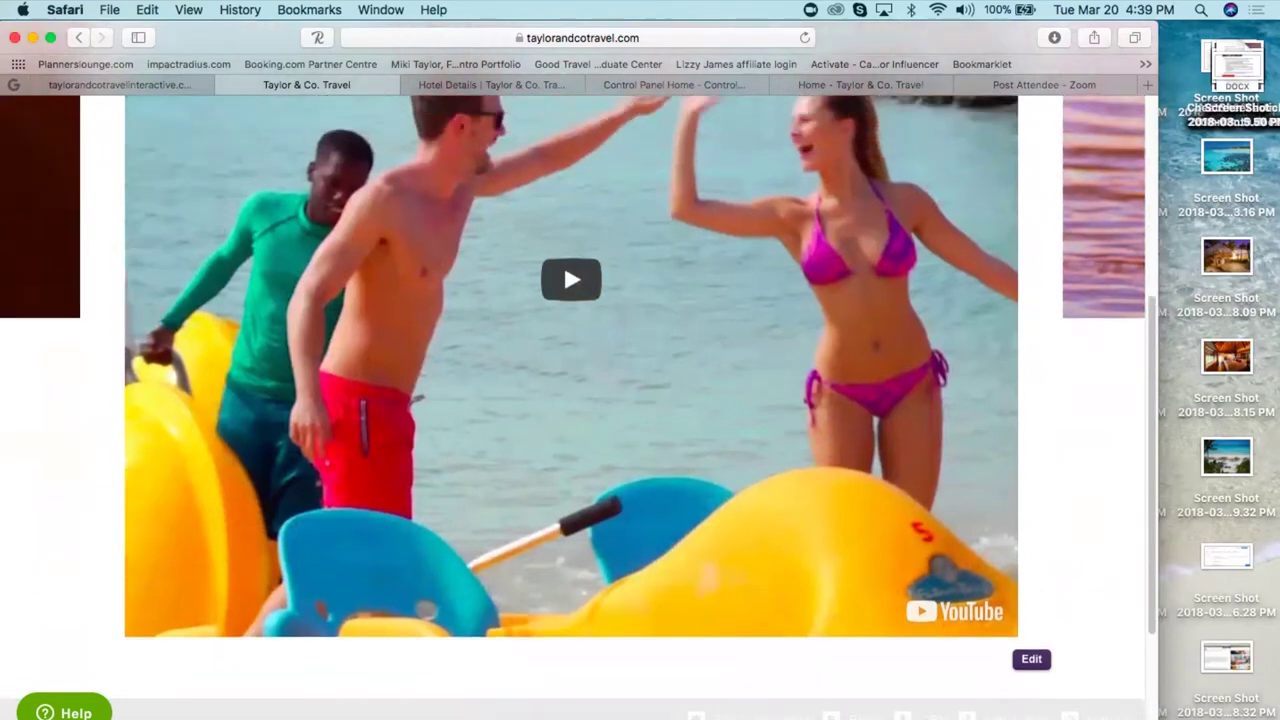
scroll(1045, 440, "up", 1)
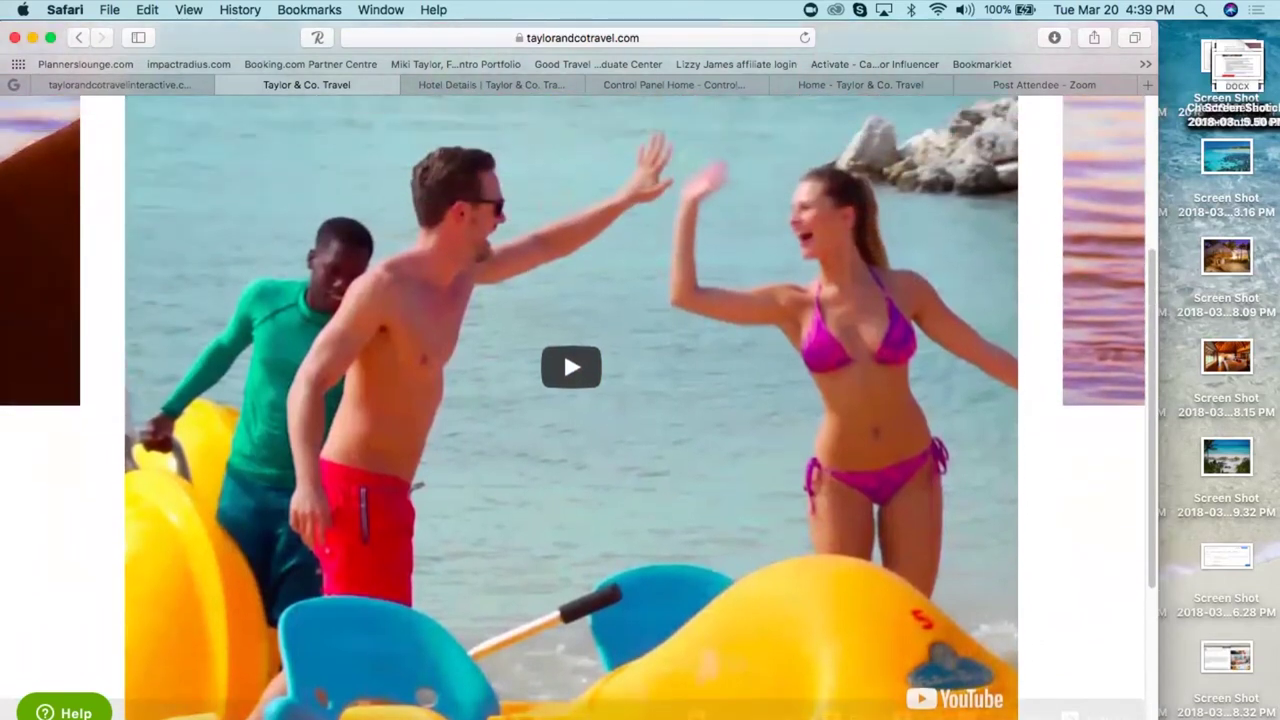
scroll(1045, 436, "up", 2)
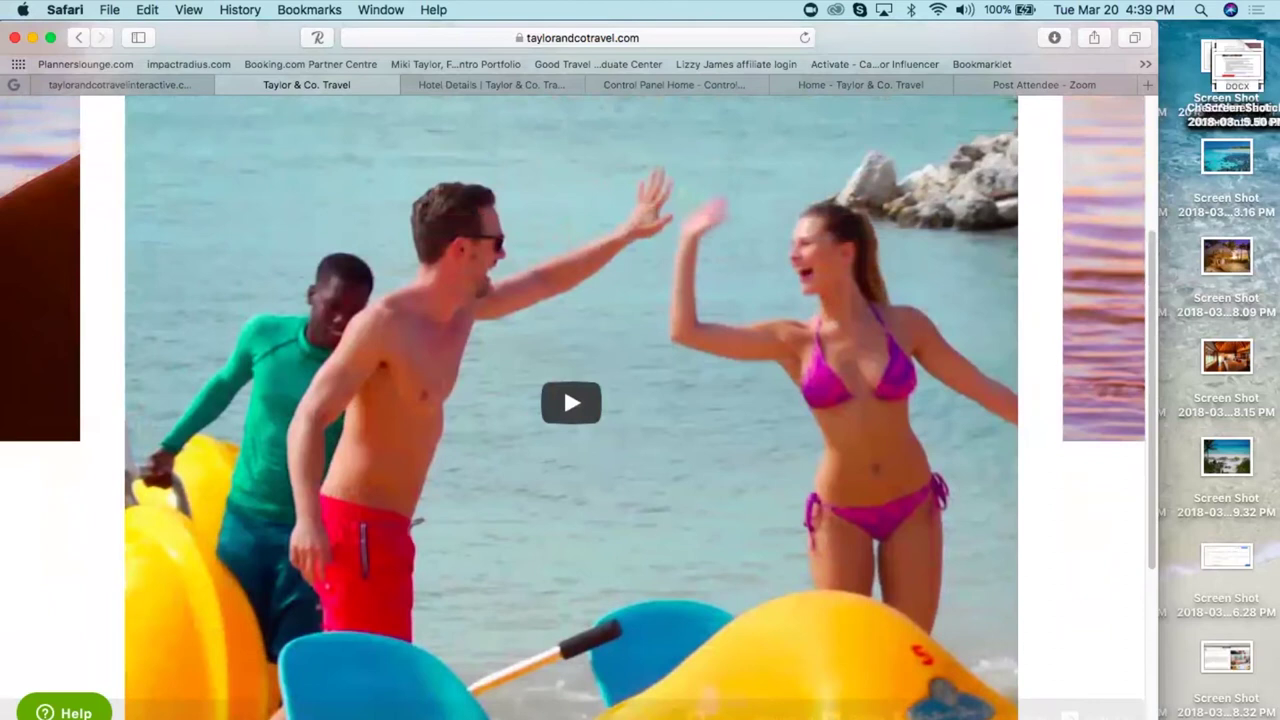
scroll(563, 420, "up", 1)
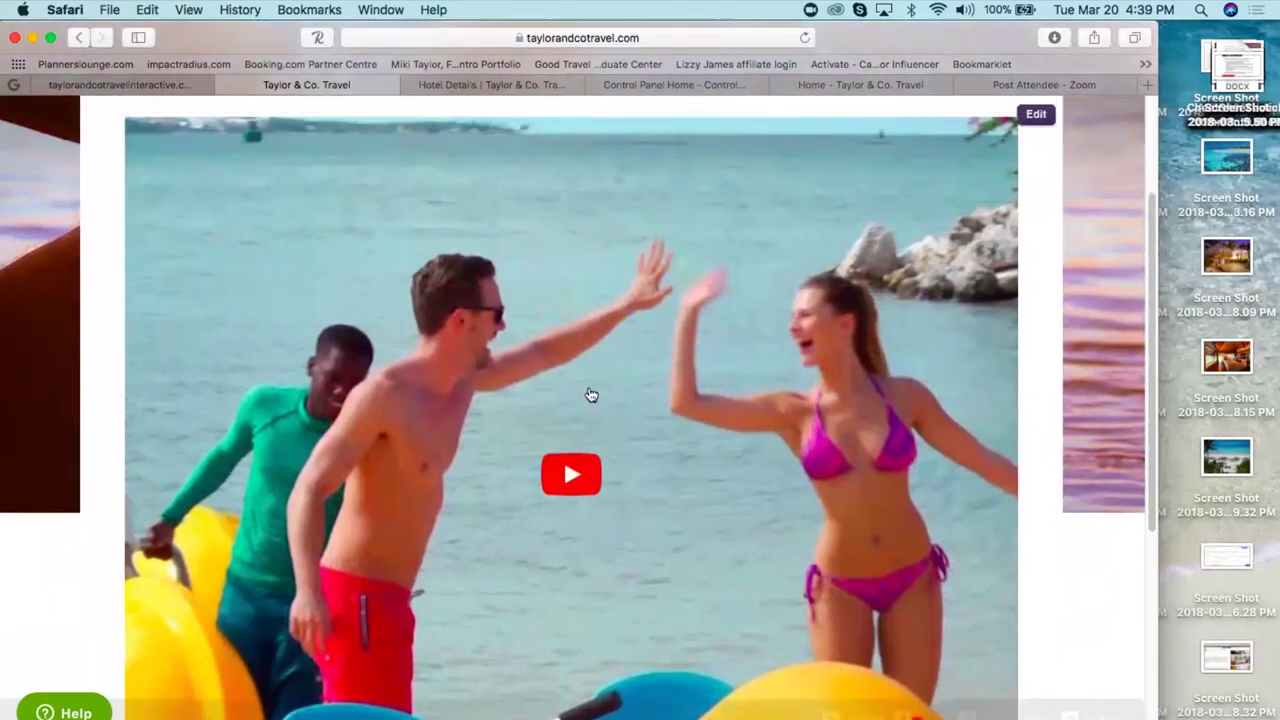
scroll(591, 395, "up", 4)
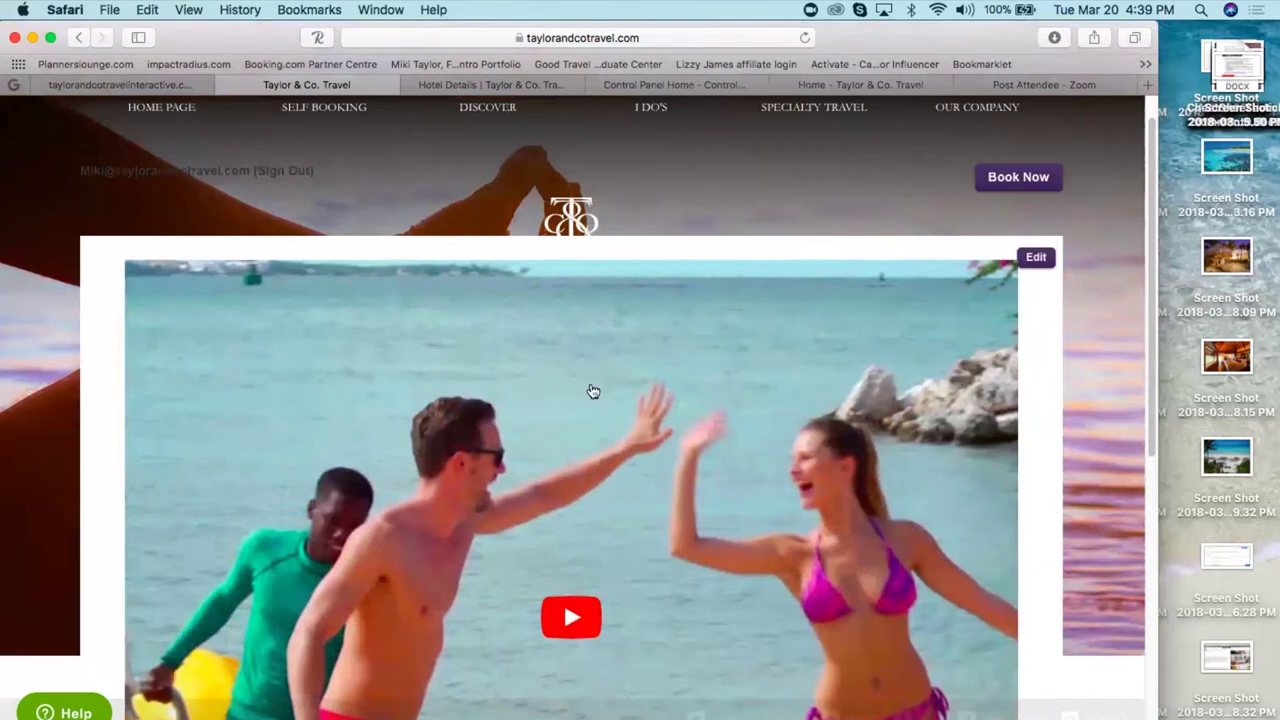
- Return to the Travefy itinerary tab and scroll up to the May 25 Moon Palace check-in
left_click(172, 84)
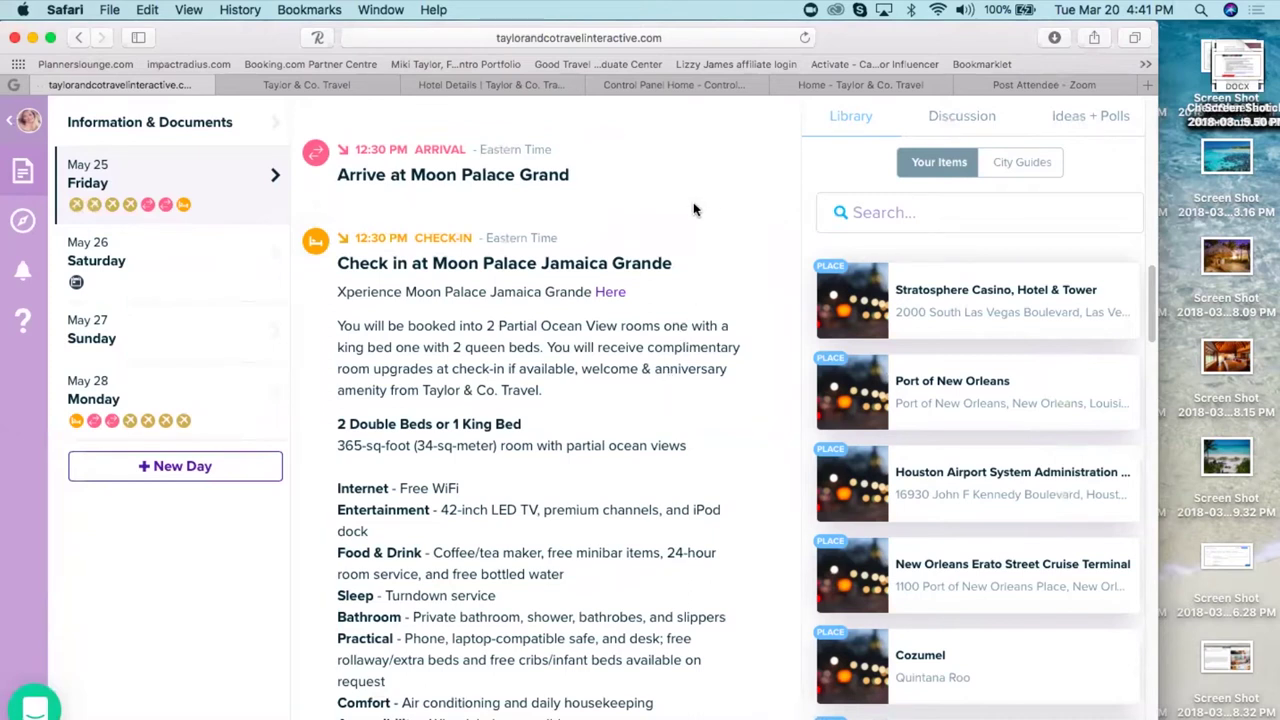
scroll(695, 209, "up", 3)
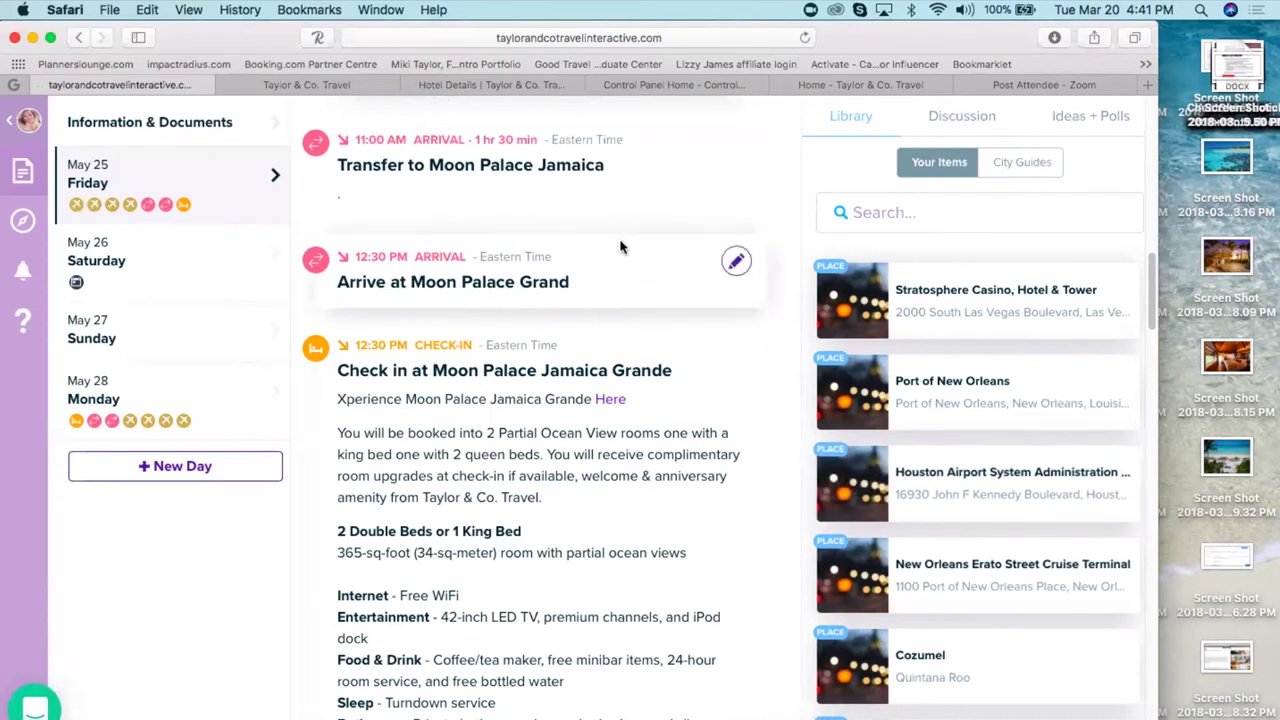
- Load taylorandcotravel.travefy.com in a new tab, then close that tab
left_click(1147, 85)
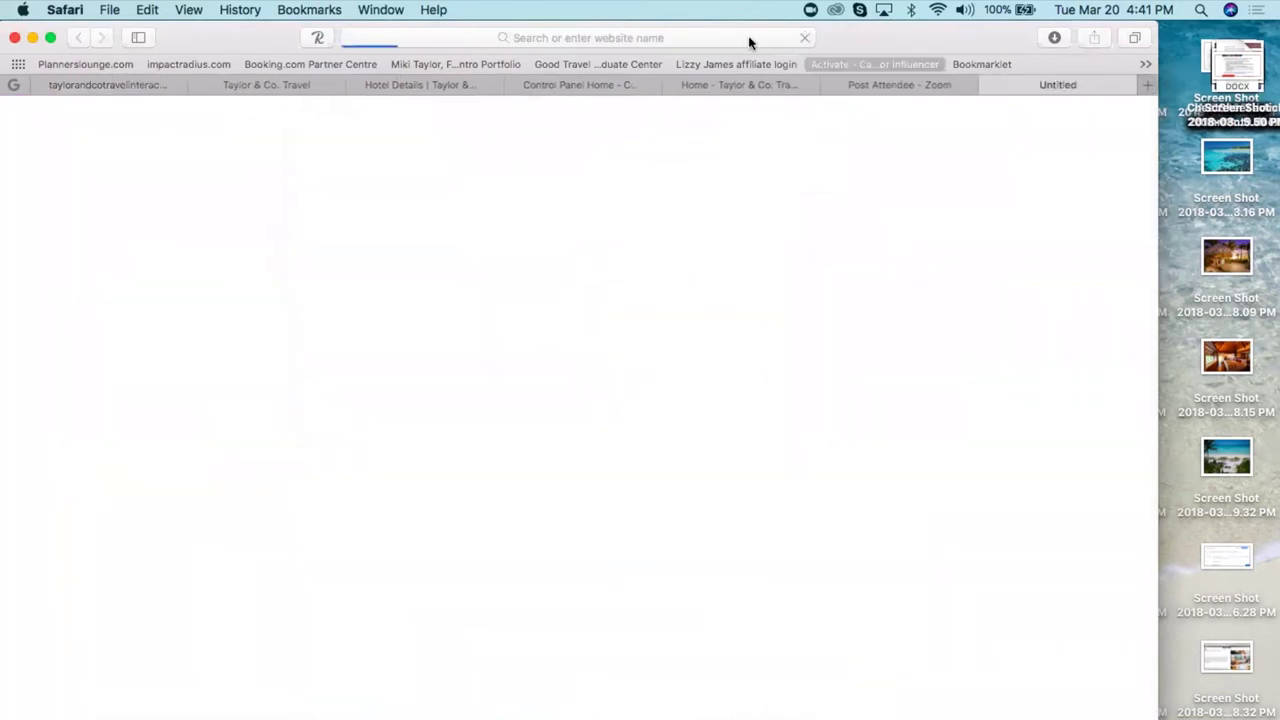
left_click(388, 40)
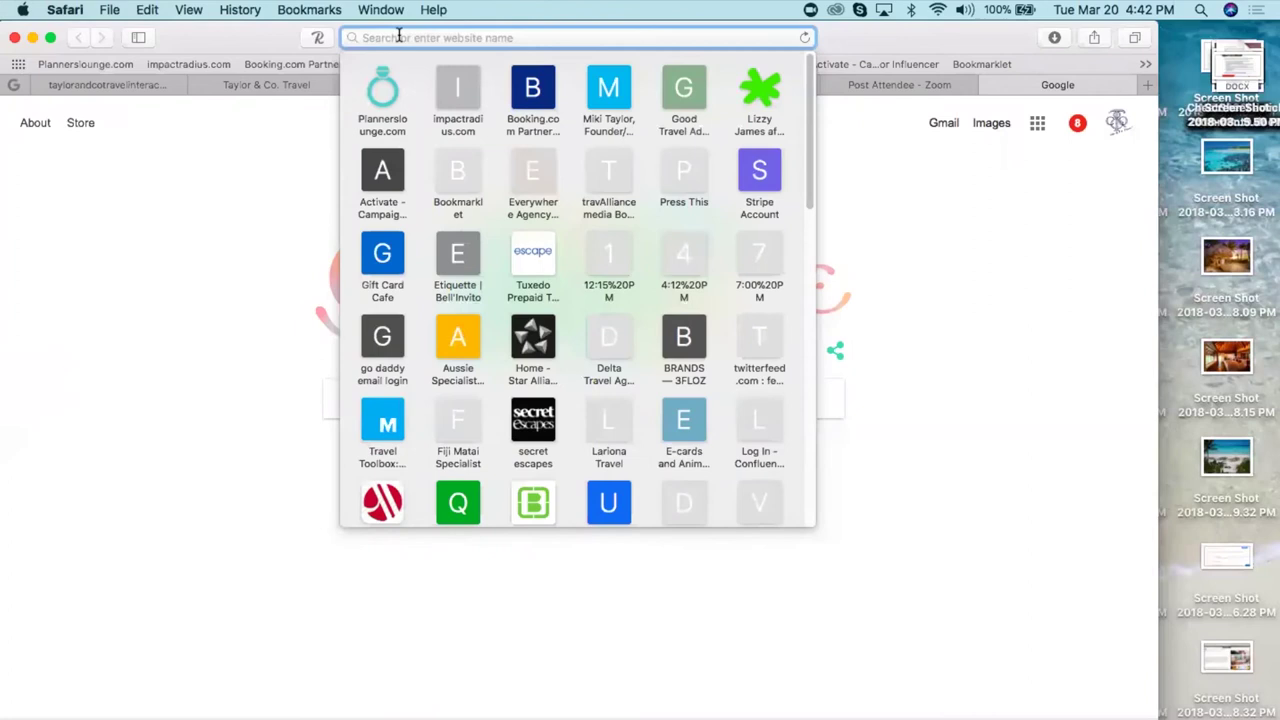
type("tayloran")
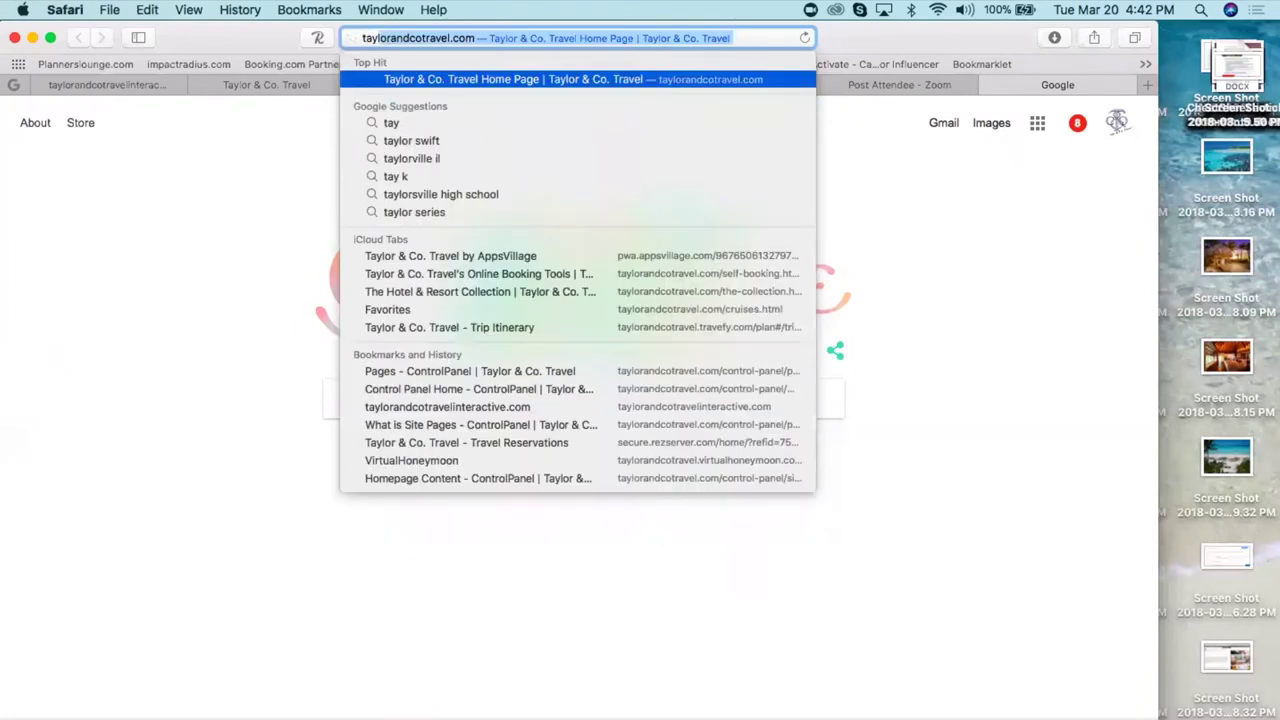
type("dcotravel")
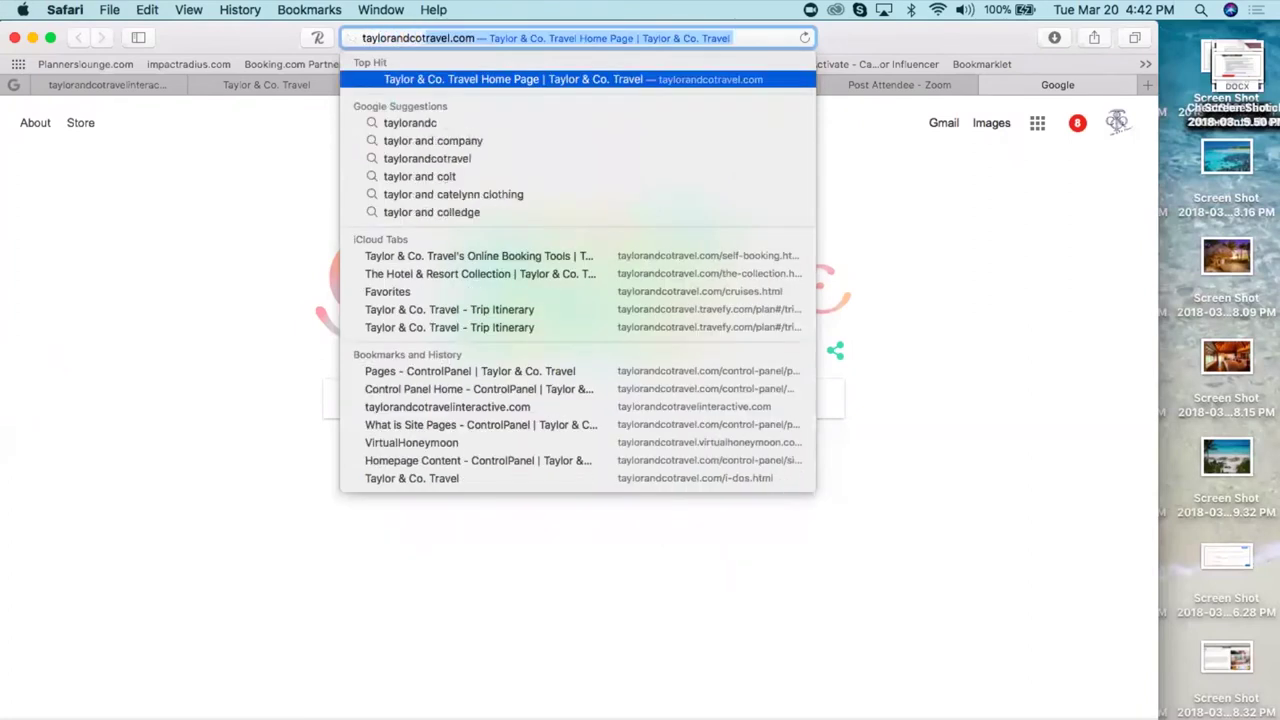
type(".tr")
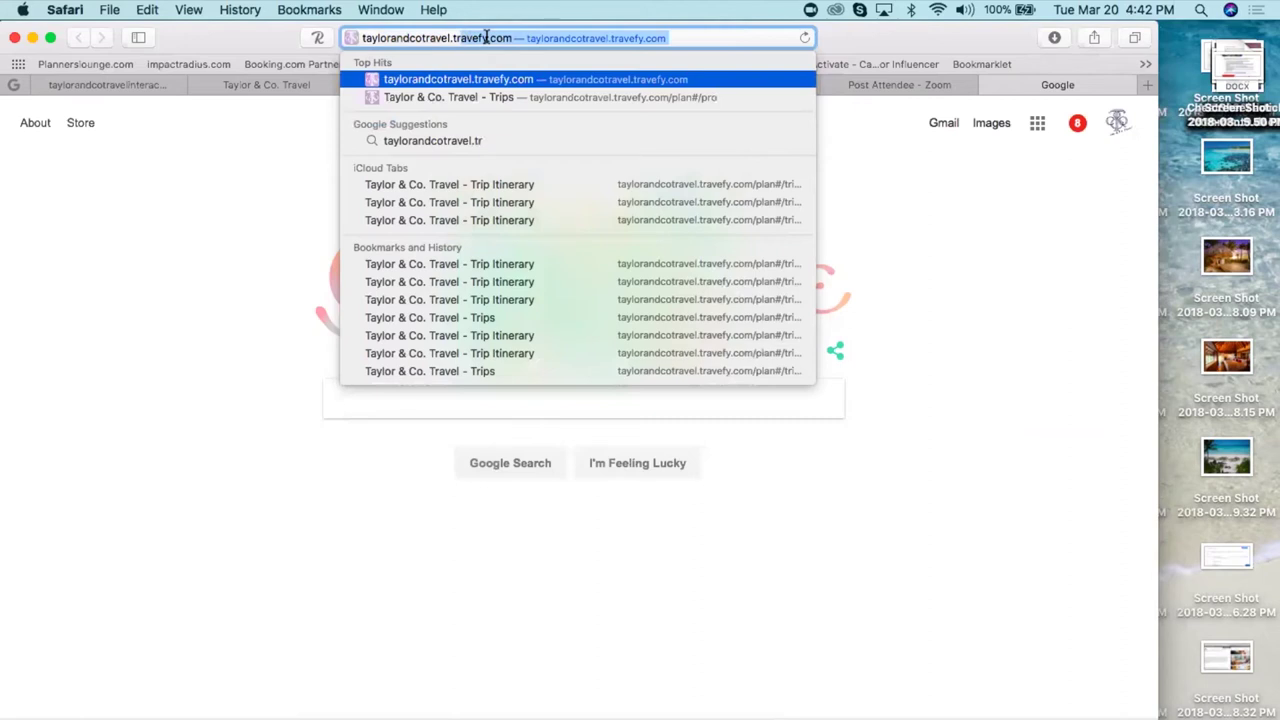
key("Return")
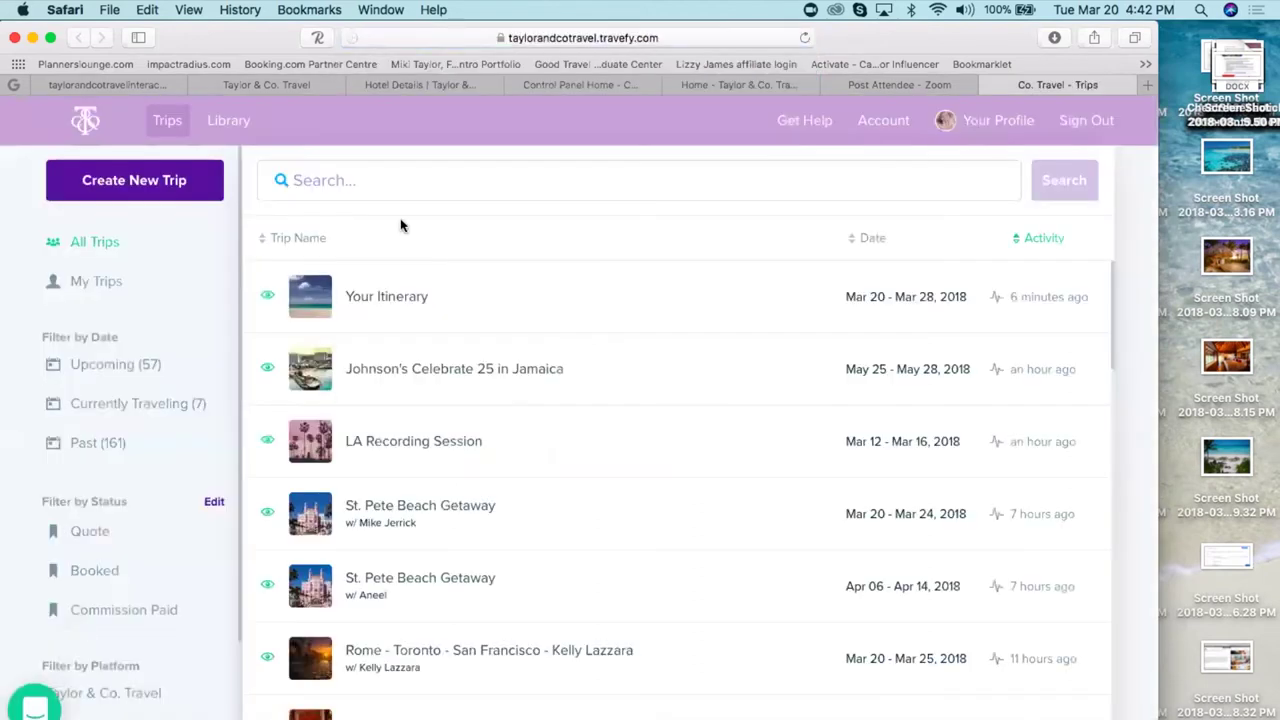
left_click(989, 85)
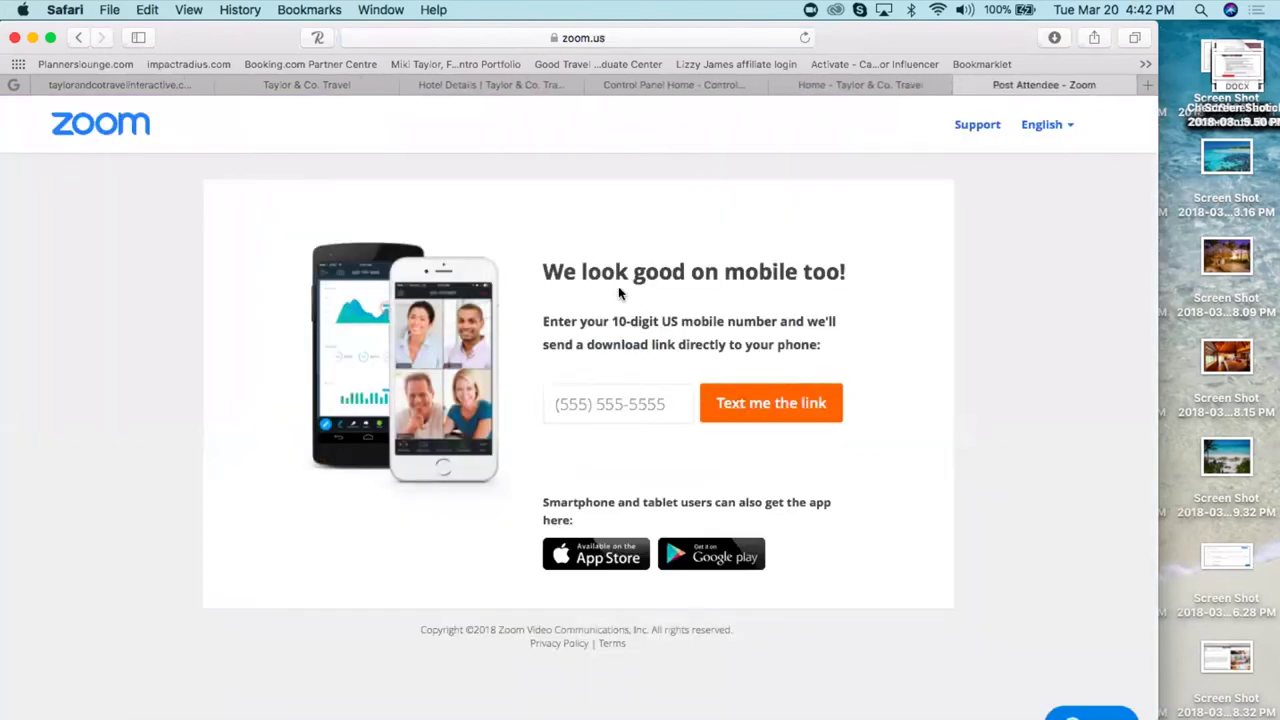
- Switch back to the taylorandcotravelinteractive.com tab showing the Jamaica trip itinerary
left_click(160, 86)
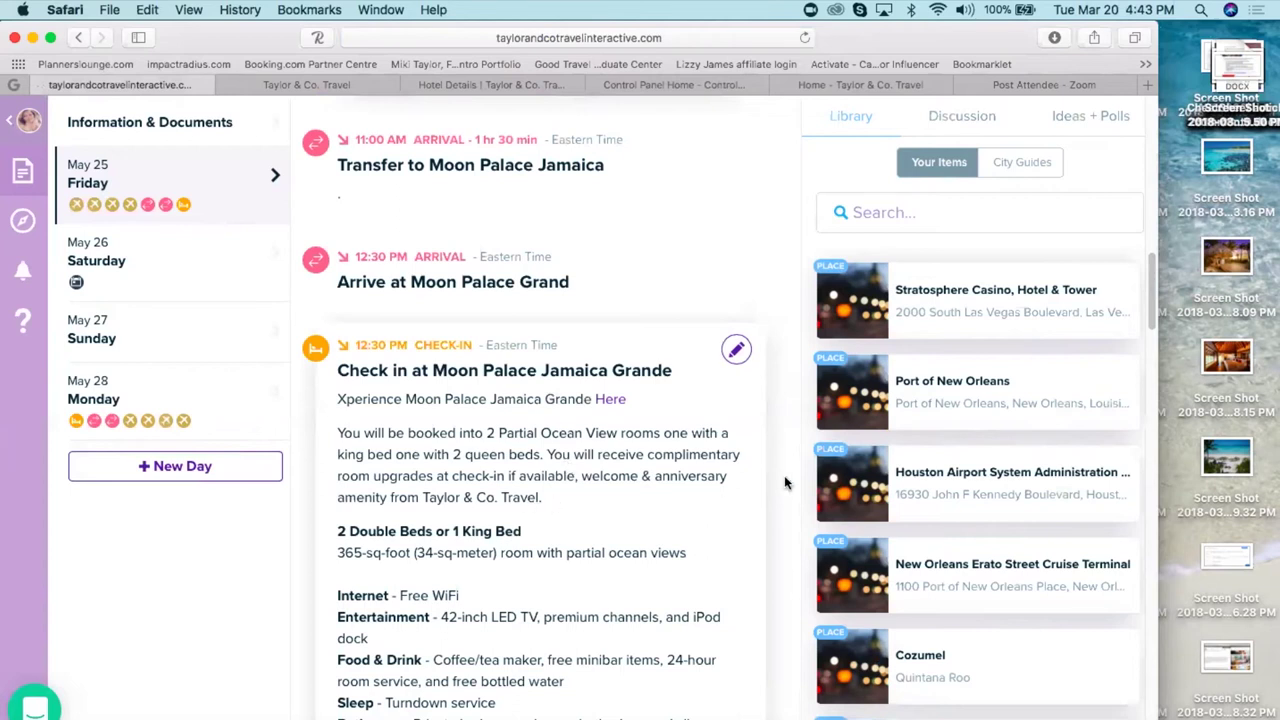
mouse_move(845, 457)
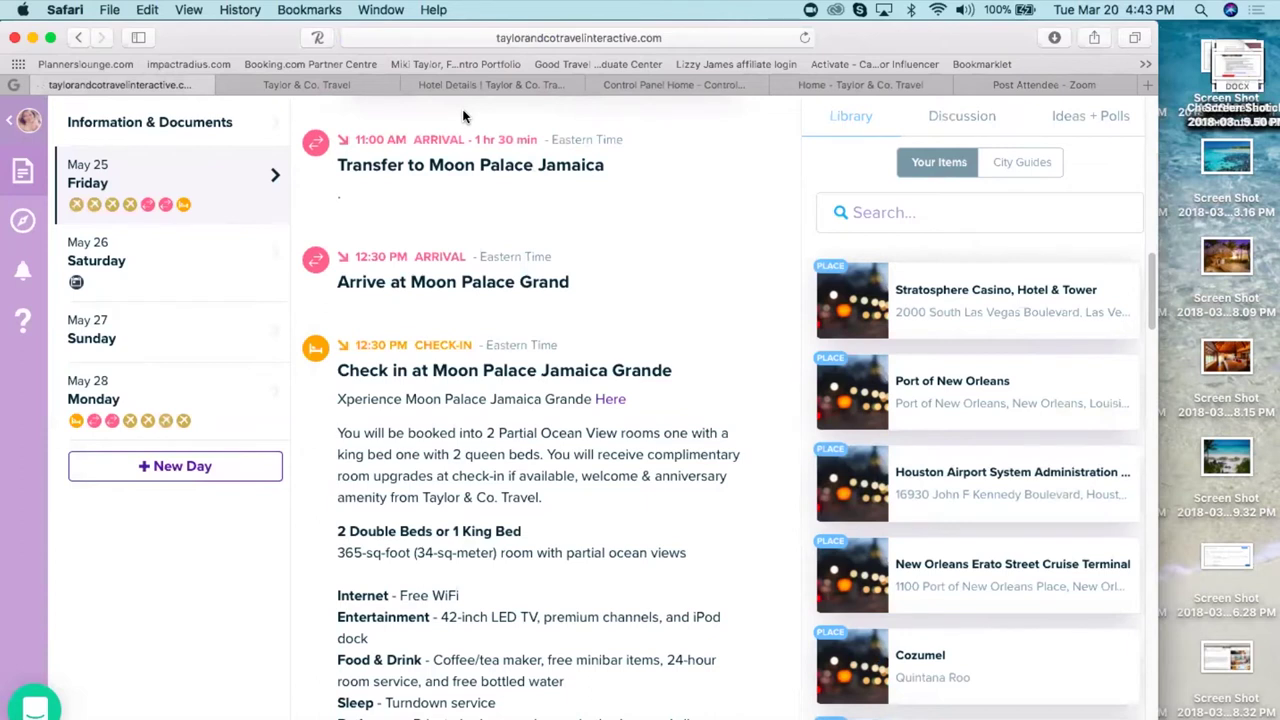
- Edit the Moon Palace check-in, placing the cursor after 'Internet - Free WiFi' in Notes, then show Taylor & Co. Travel
mouse_move(709, 350)
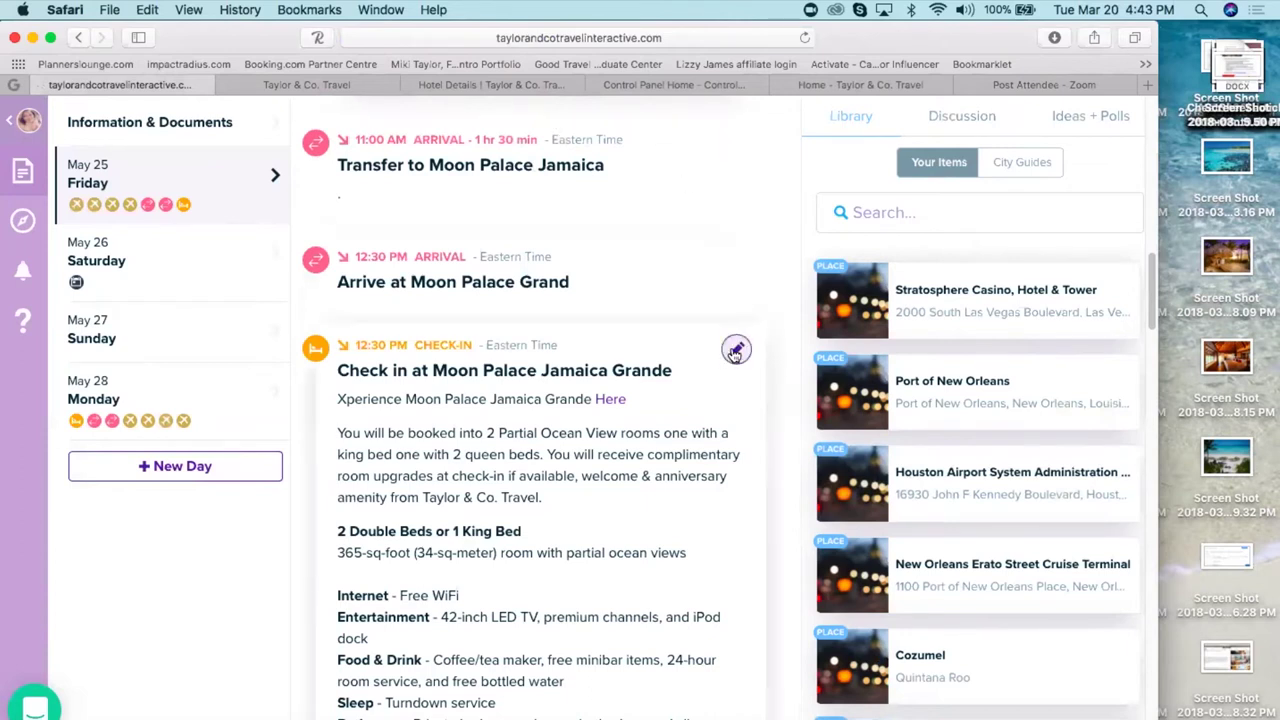
left_click(735, 350)
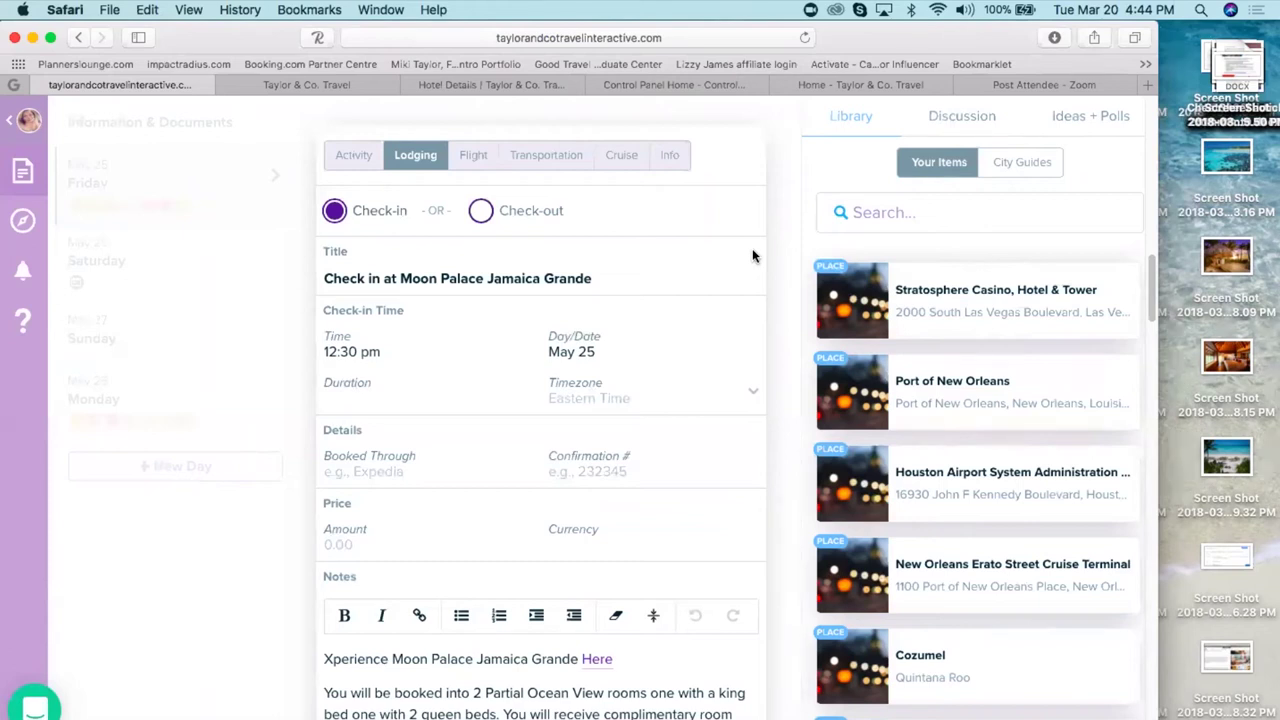
left_click(521, 690)
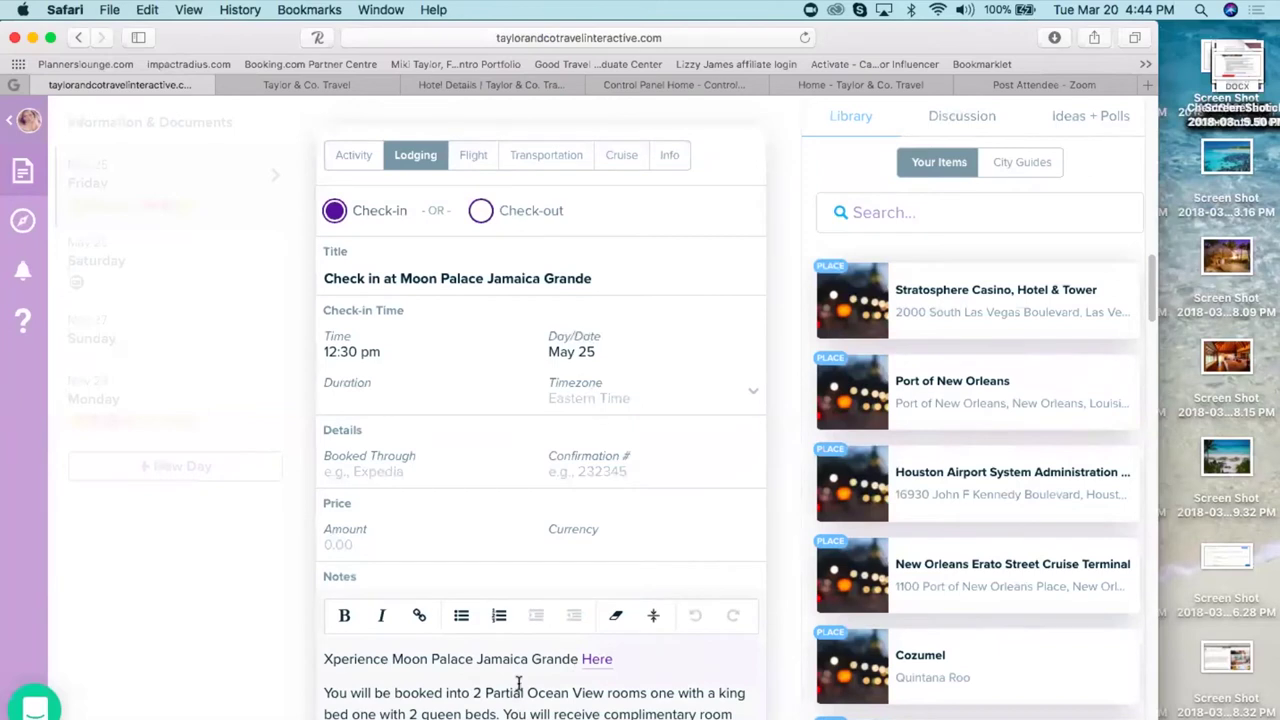
scroll(519, 683, "down", 5)
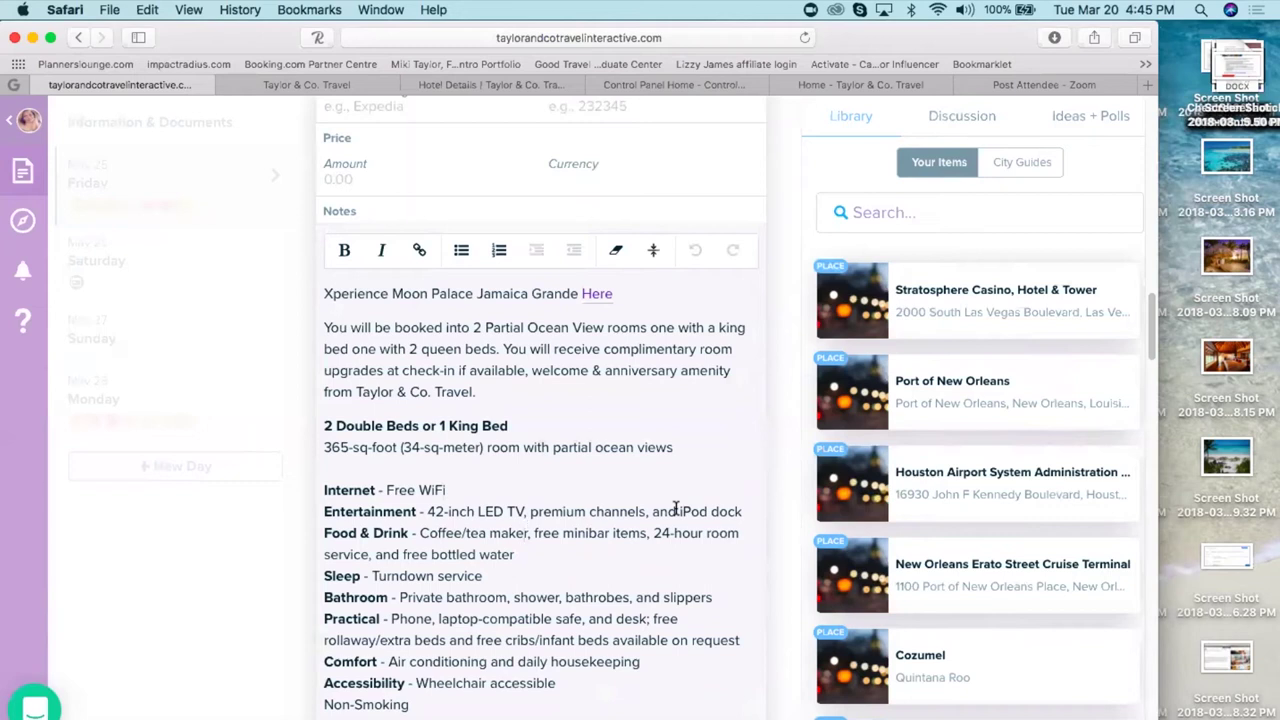
left_click(676, 490)
left_click(330, 85)
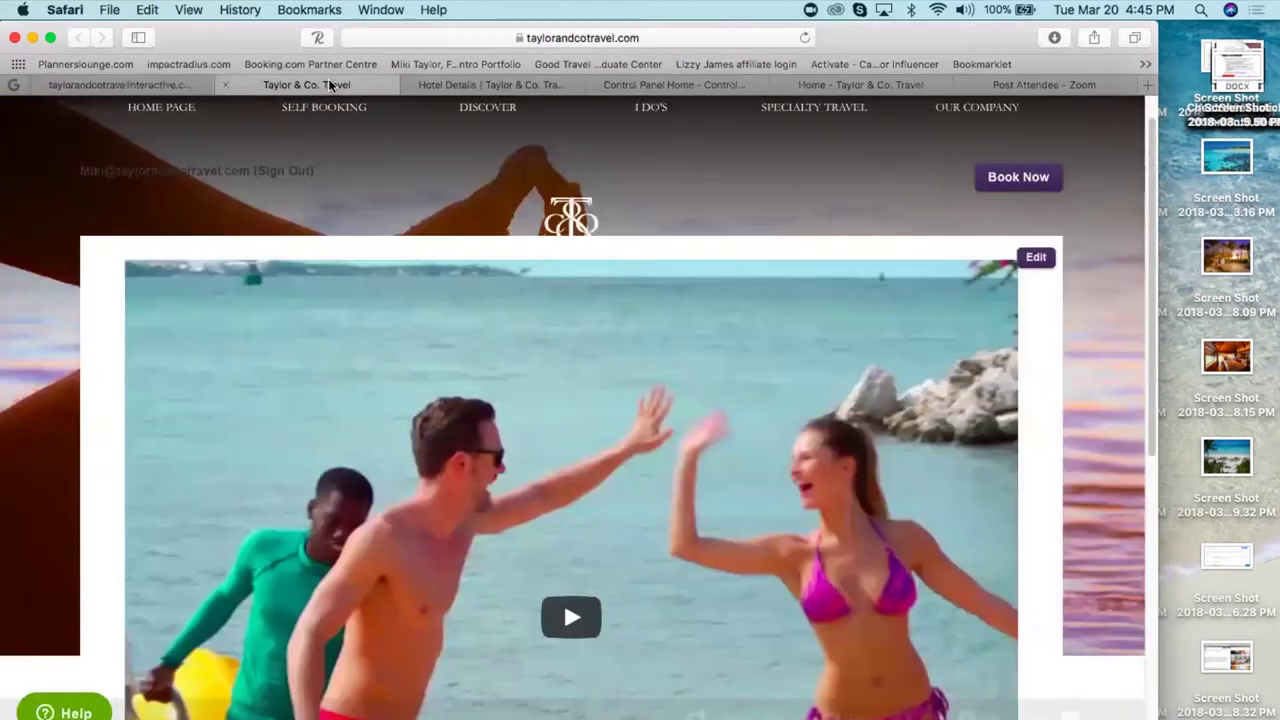
- Look over the open hotel details page, then go back to the previous results page
left_click(500, 87)
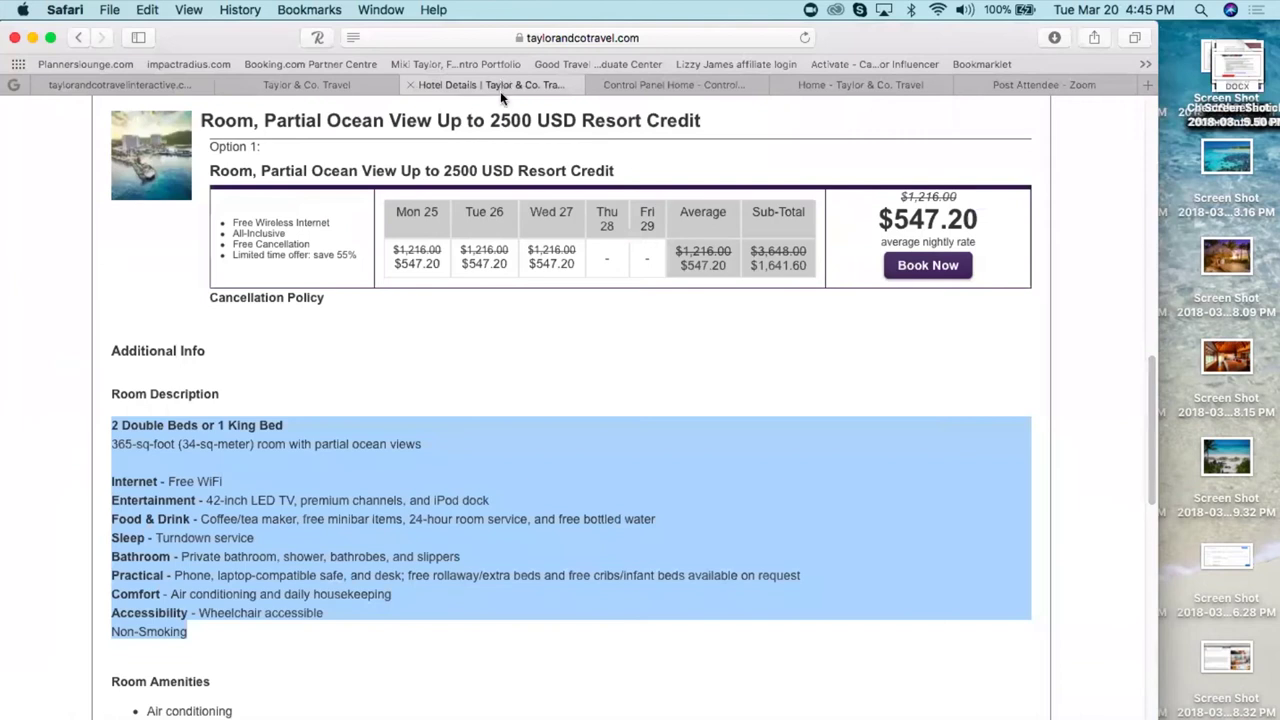
left_click(474, 408)
scroll(474, 408, "up", 2)
scroll(578, 400, "up", 6)
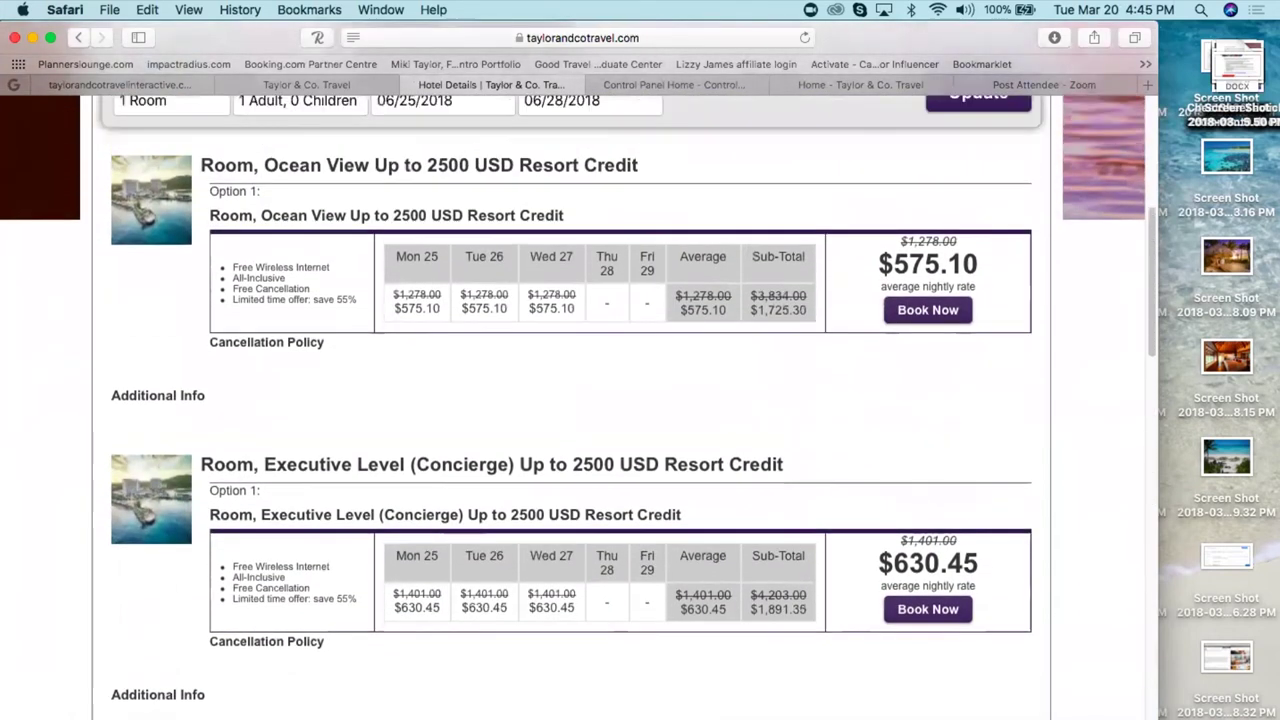
scroll(578, 400, "up", 5)
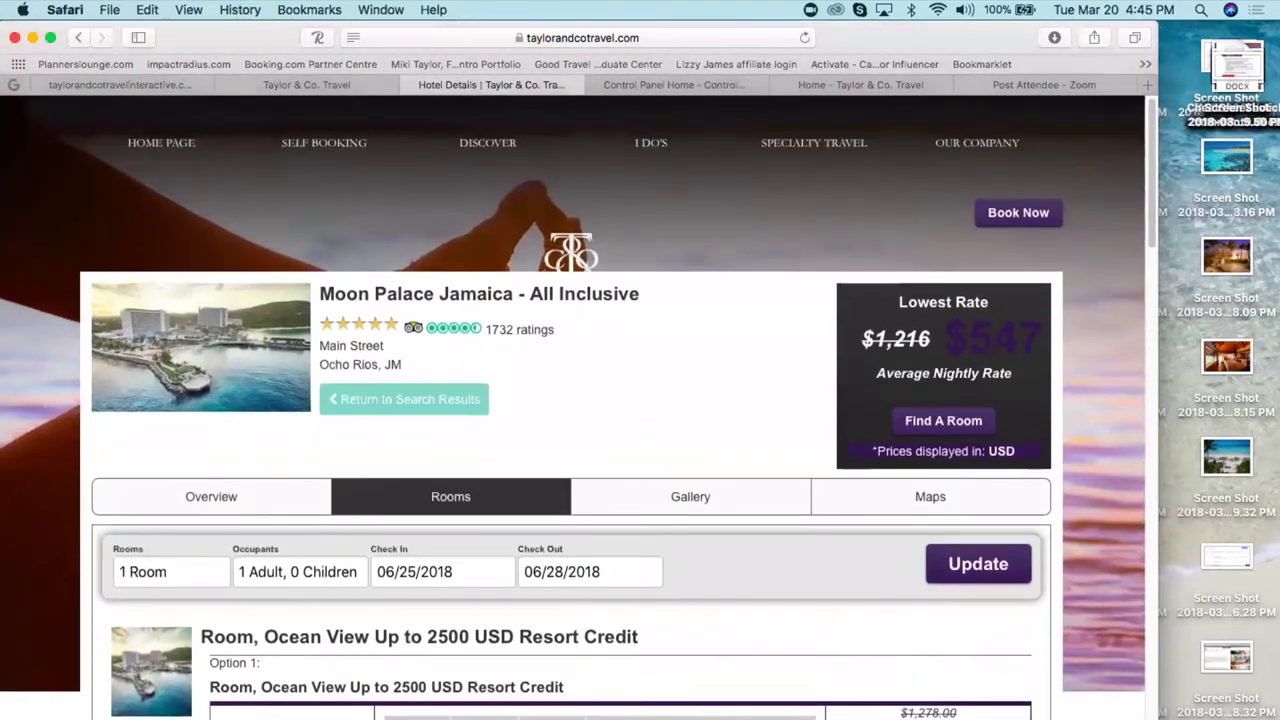
left_click(77, 38)
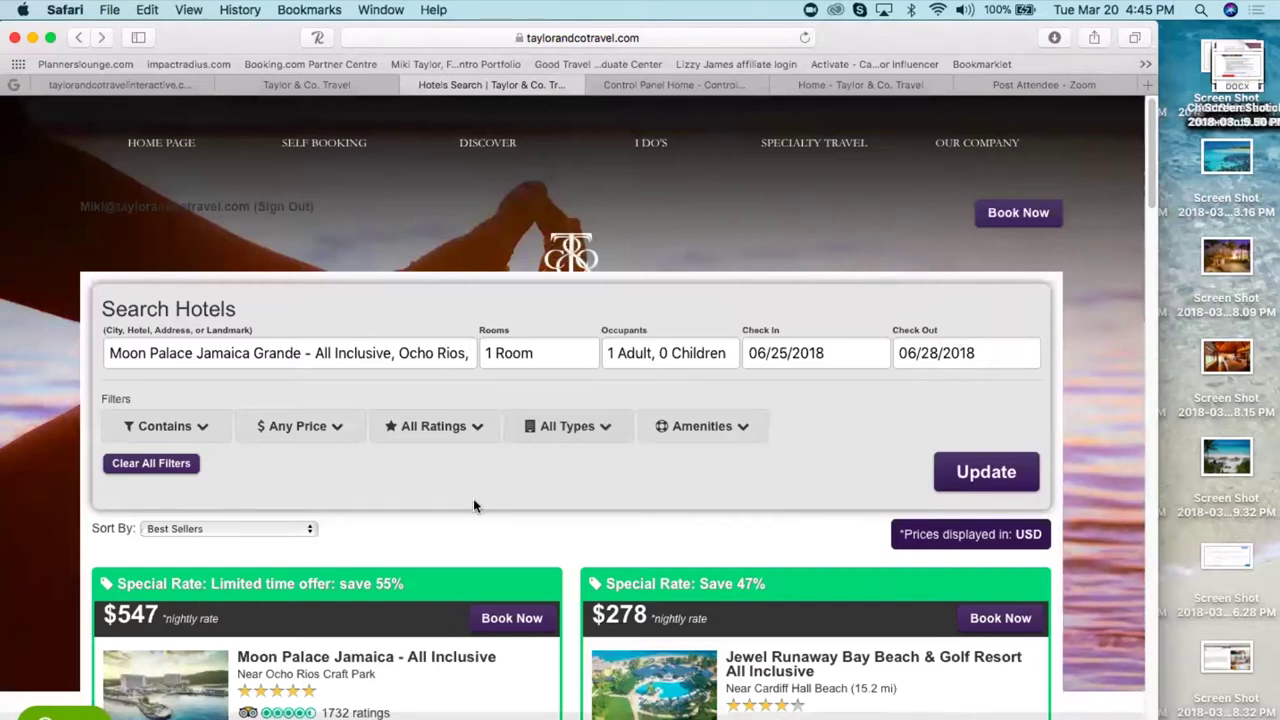
- Review the Moon Palace Jamaica - All Inclusive Overview, then return to the Travefy notes editor
left_click(303, 658)
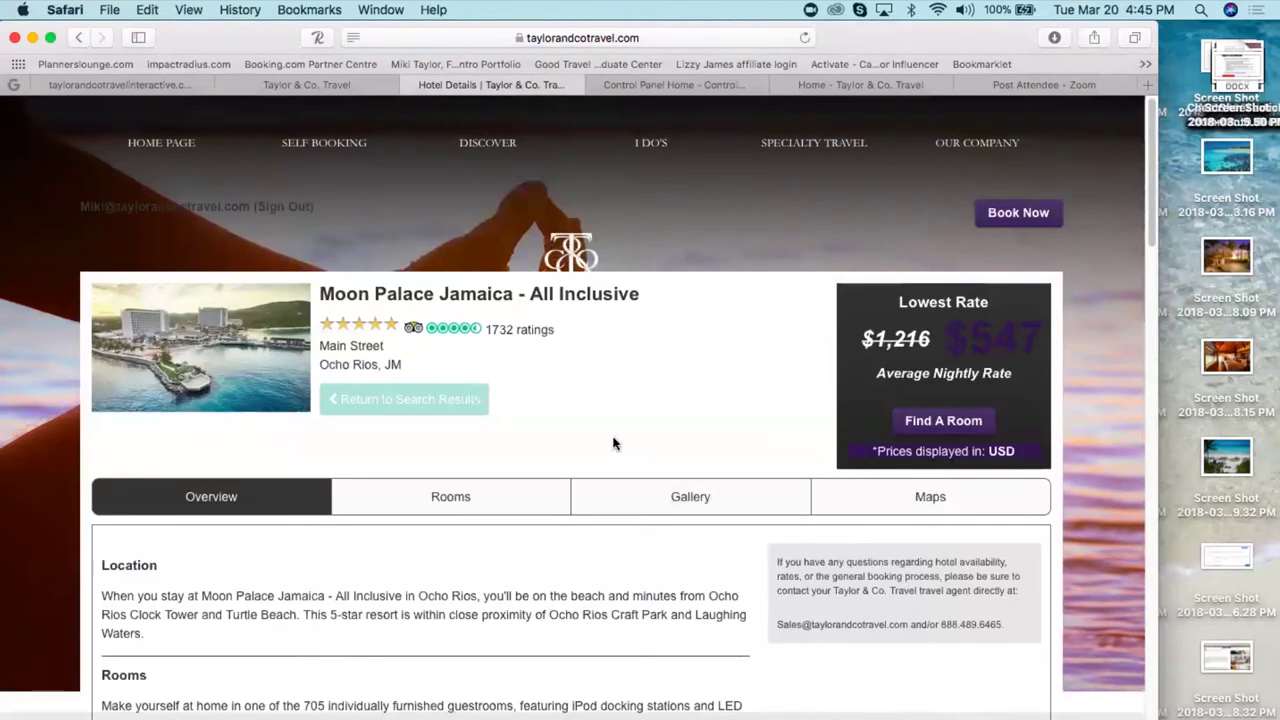
scroll(614, 443, "down", 4)
scroll(570, 400, "down", 4)
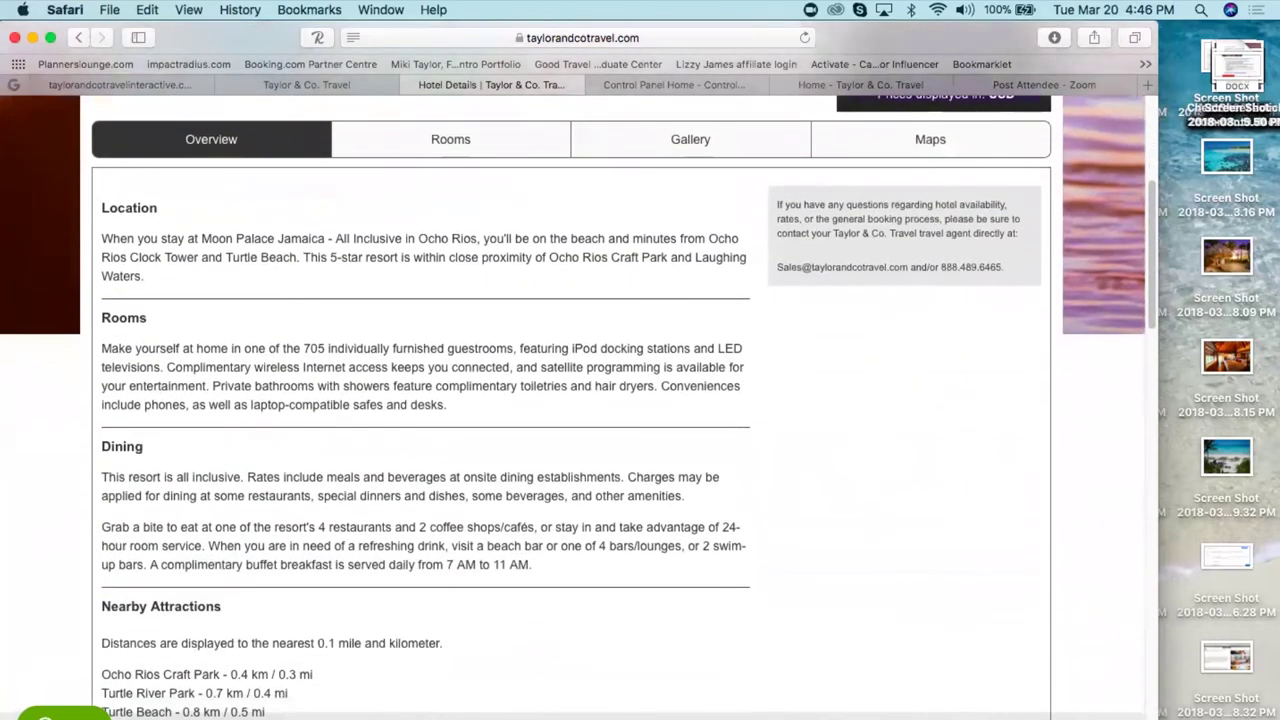
scroll(323, 459, "down", 5)
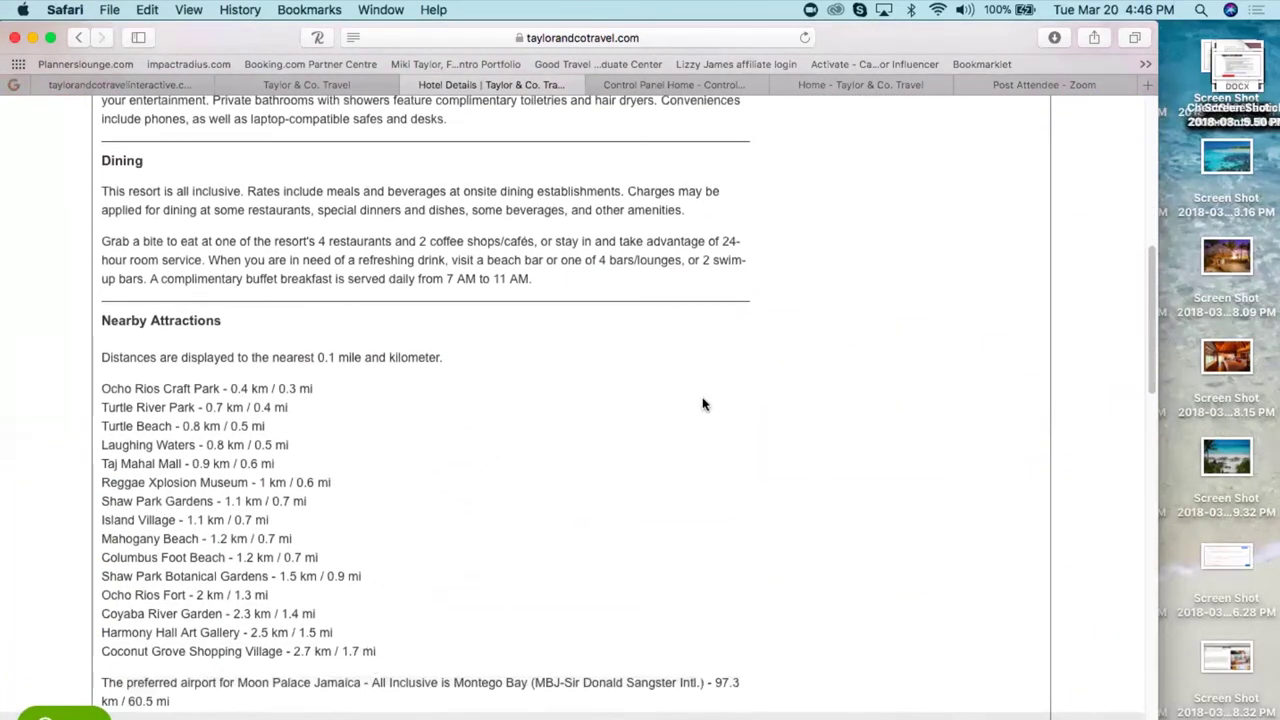
scroll(718, 400, "up", 5)
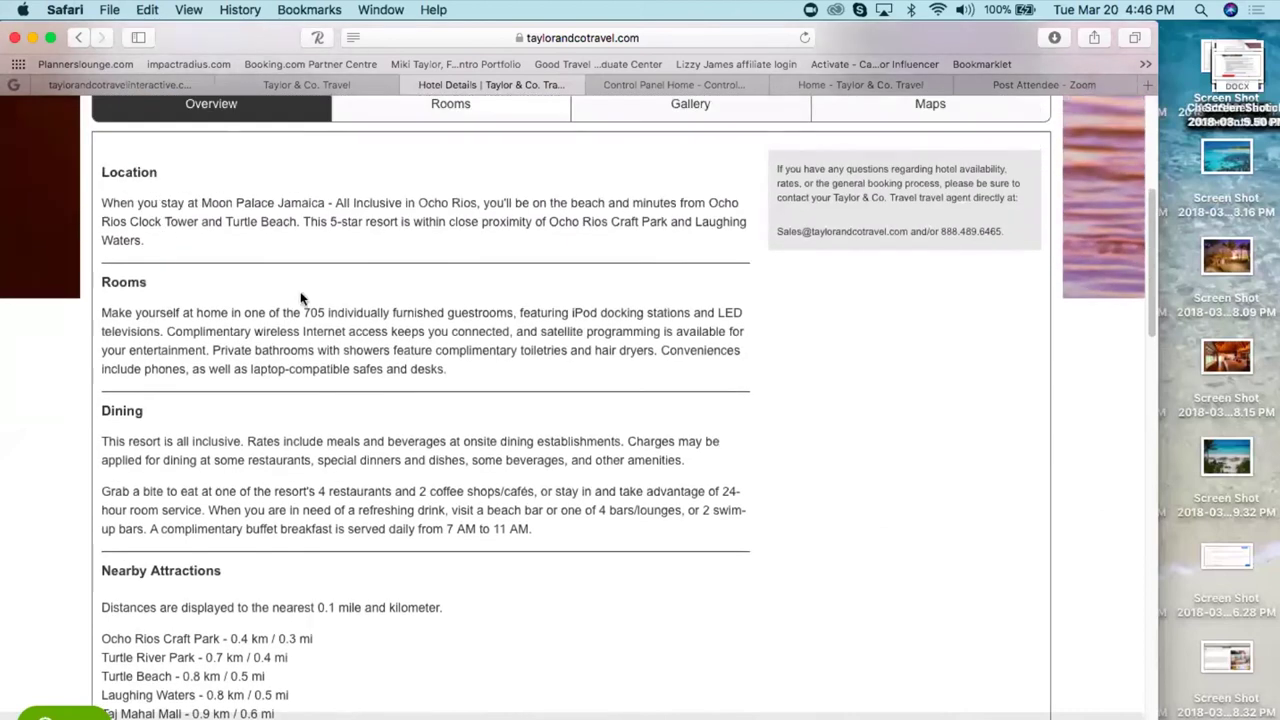
left_click(148, 84)
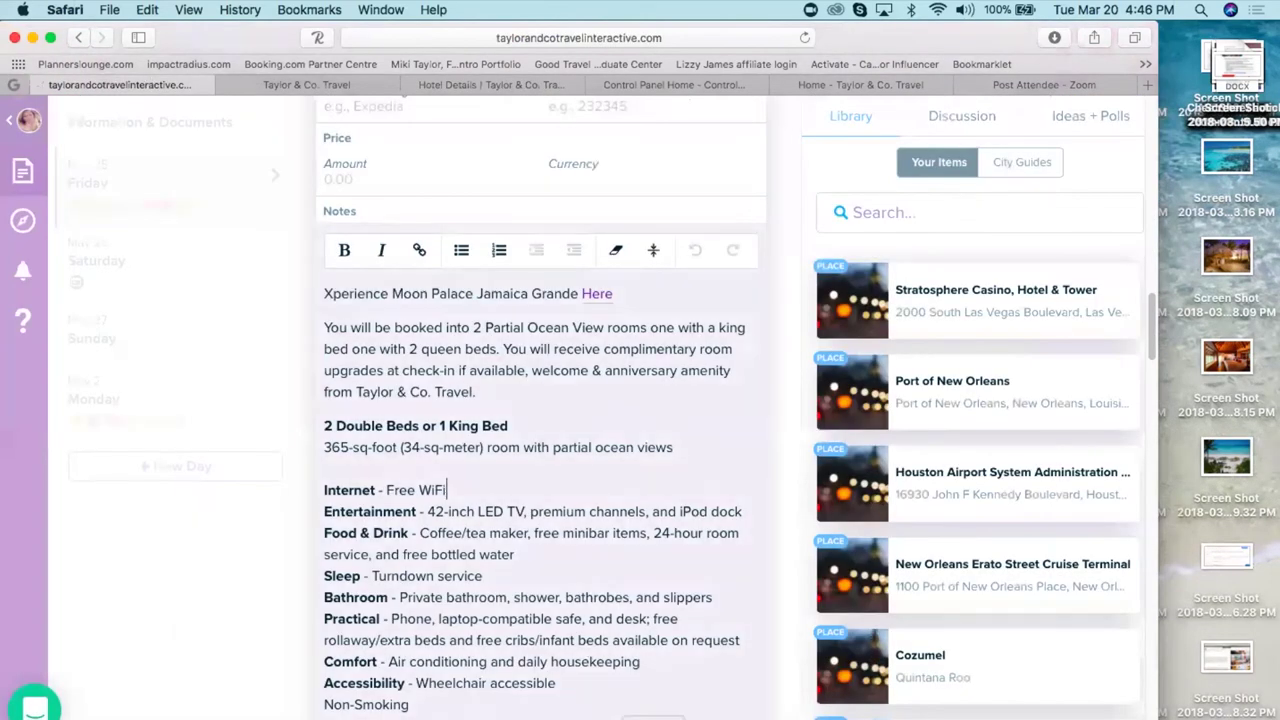
- Scroll through the Moon Palace check-in notes, then bring the Taylor & Co. Travel homepage forward
scroll(410, 510, "down", 5)
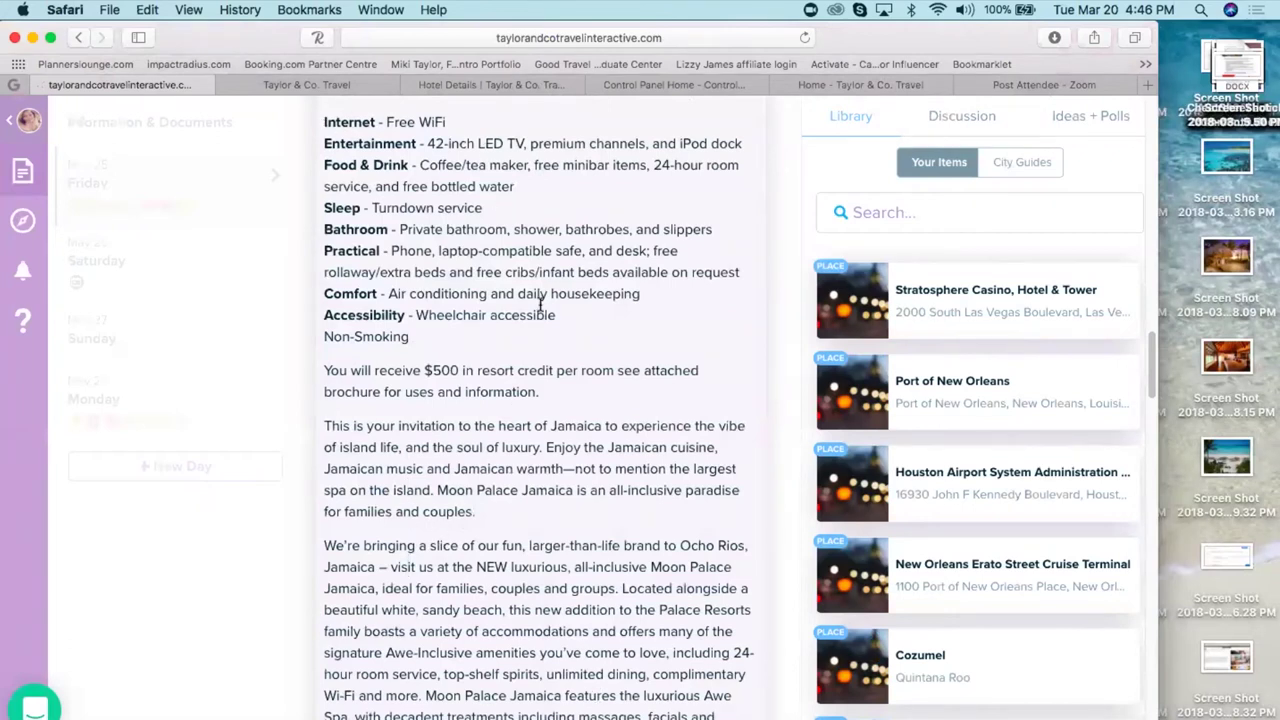
left_click(324, 90)
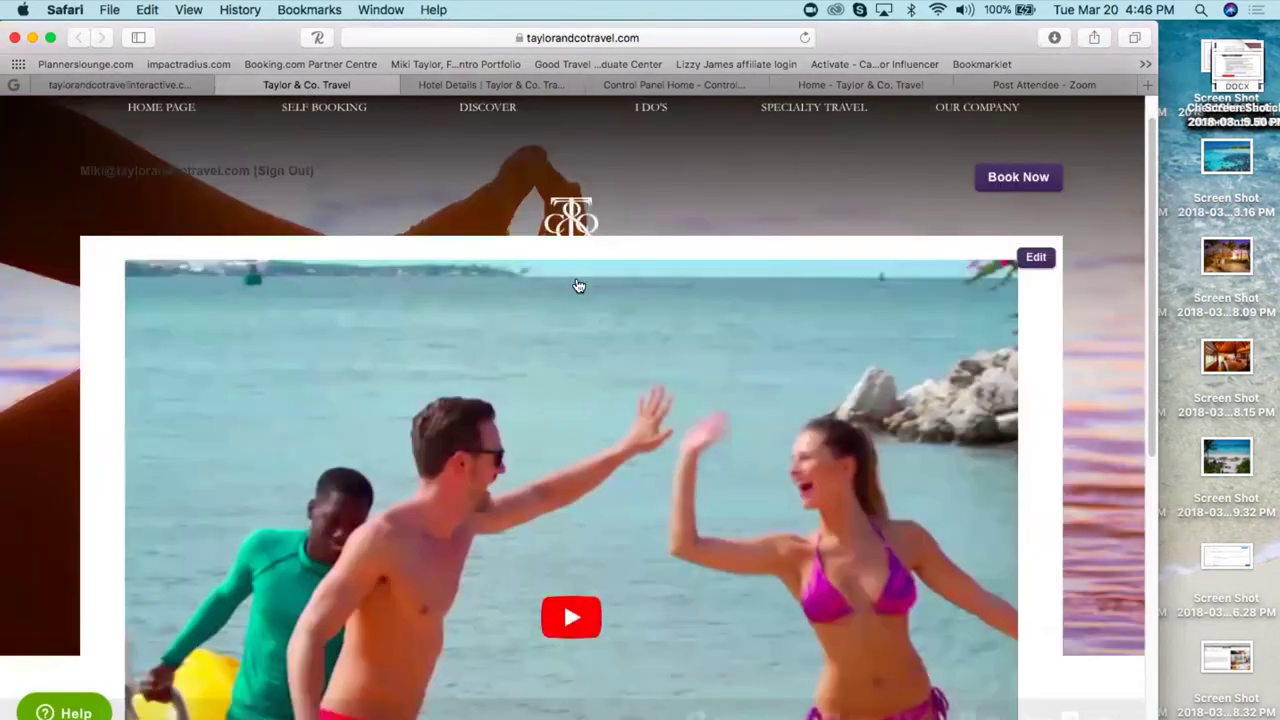
- Return to the Moon Palace Jamaica details and scroll through its Overview tab
left_click(491, 85)
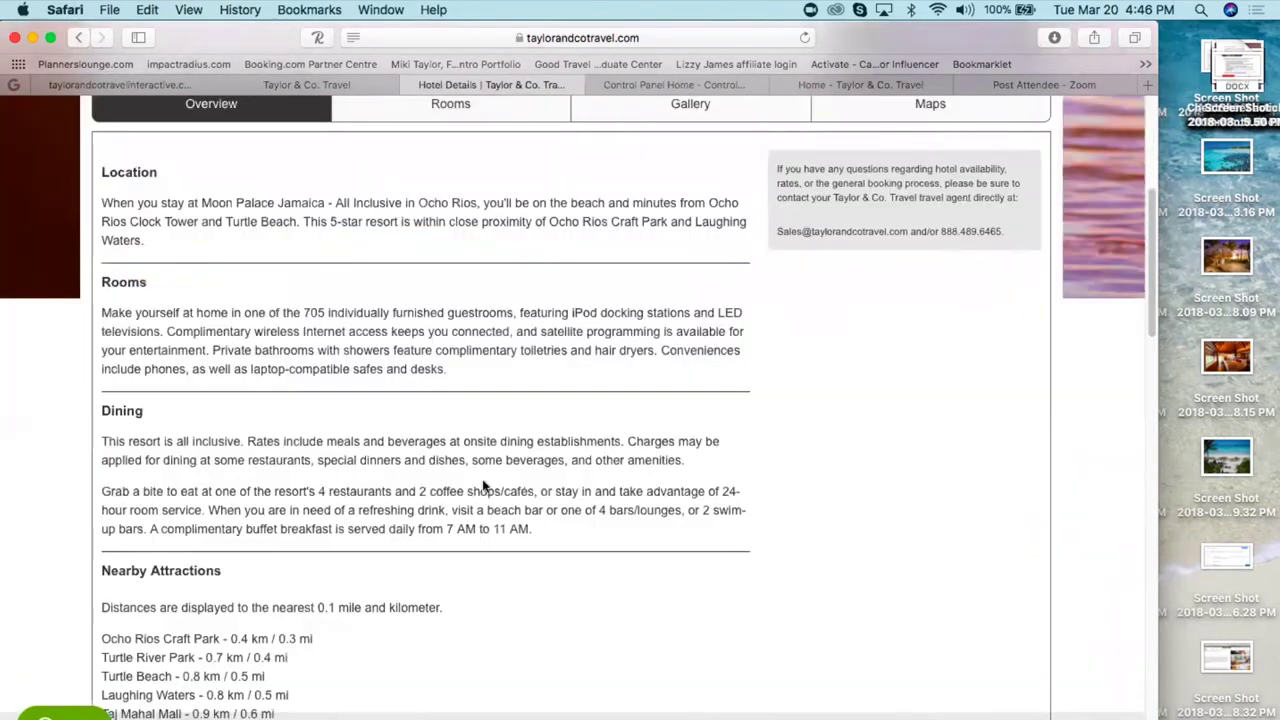
scroll(485, 596, "up", 2)
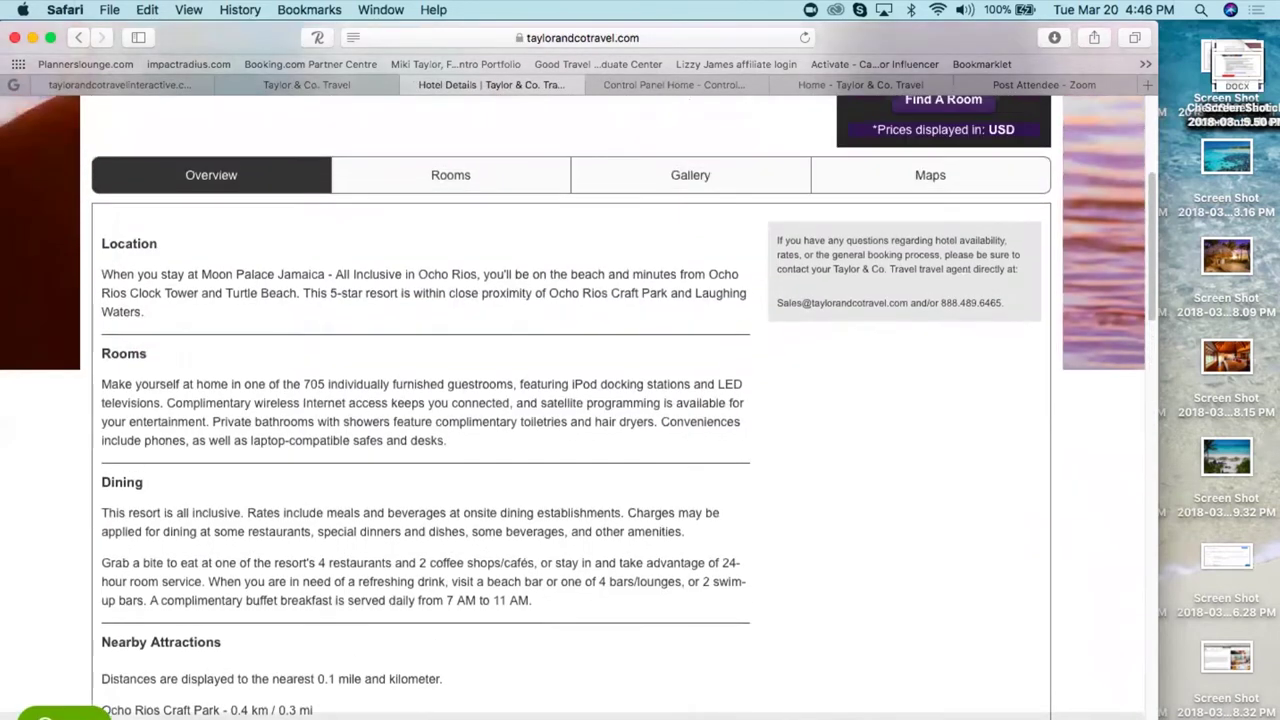
scroll(621, 408, "down", 15)
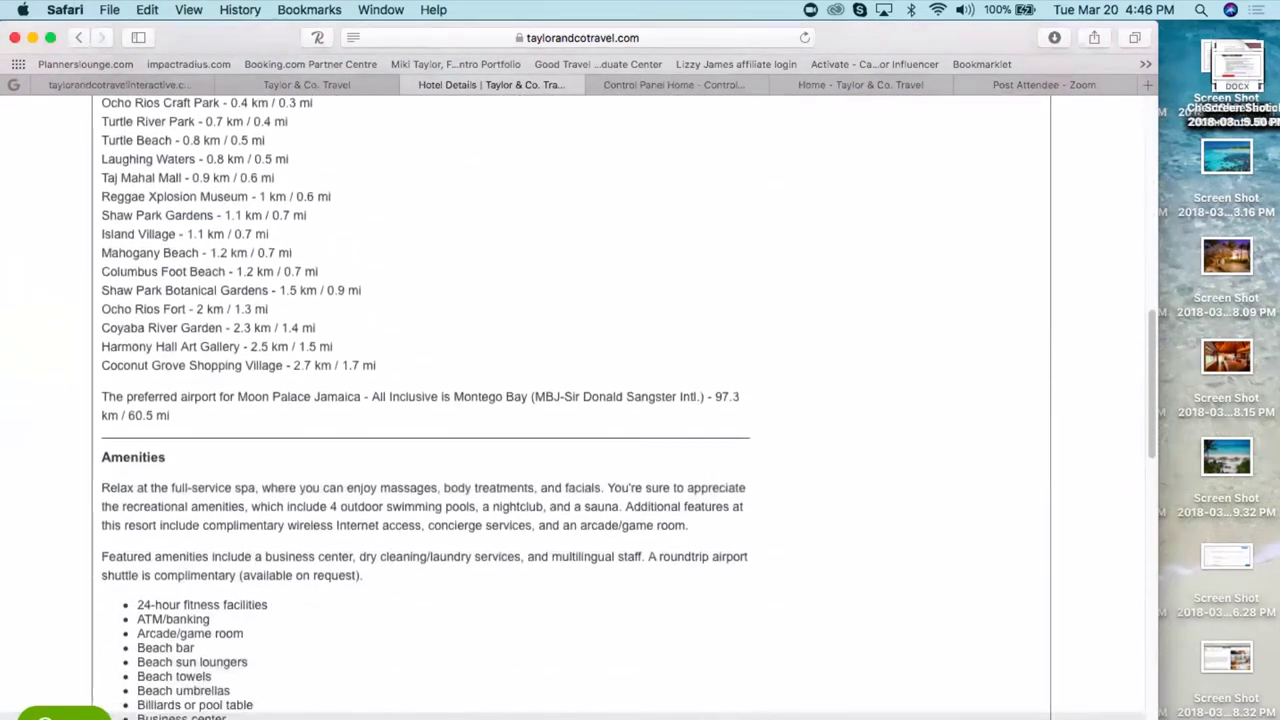
scroll(621, 408, "down", 13)
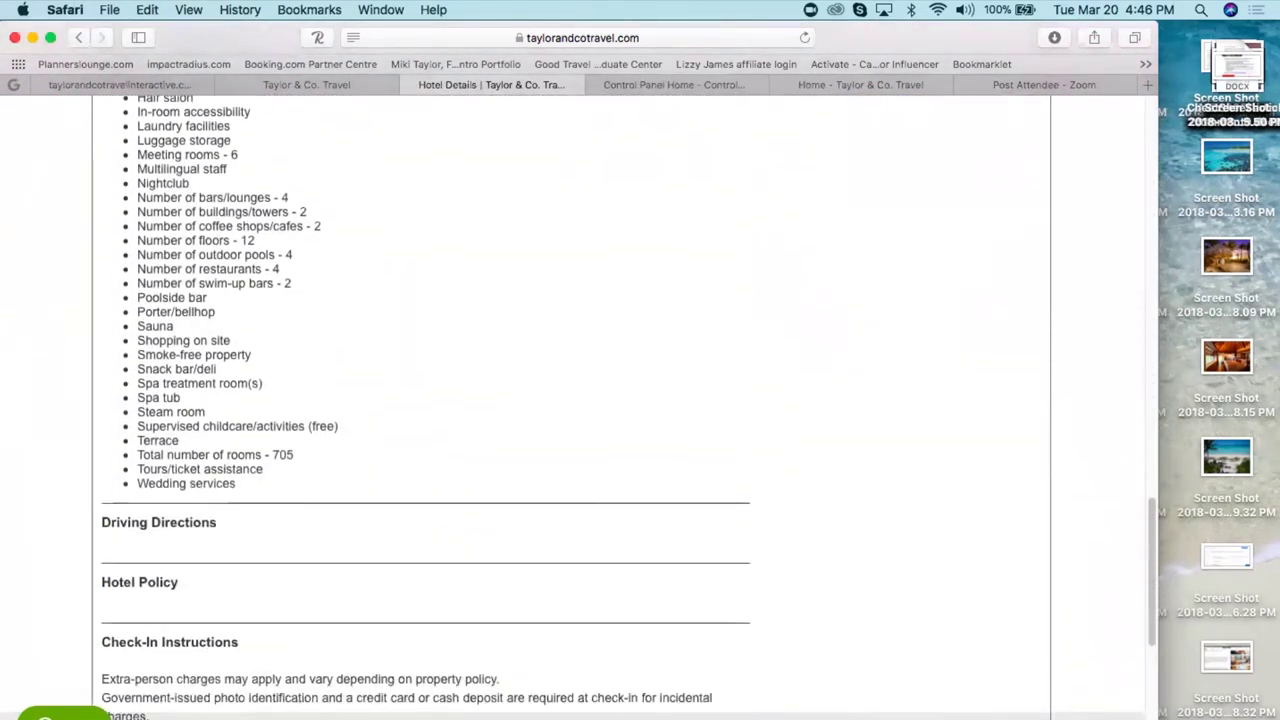
scroll(621, 408, "up", 10)
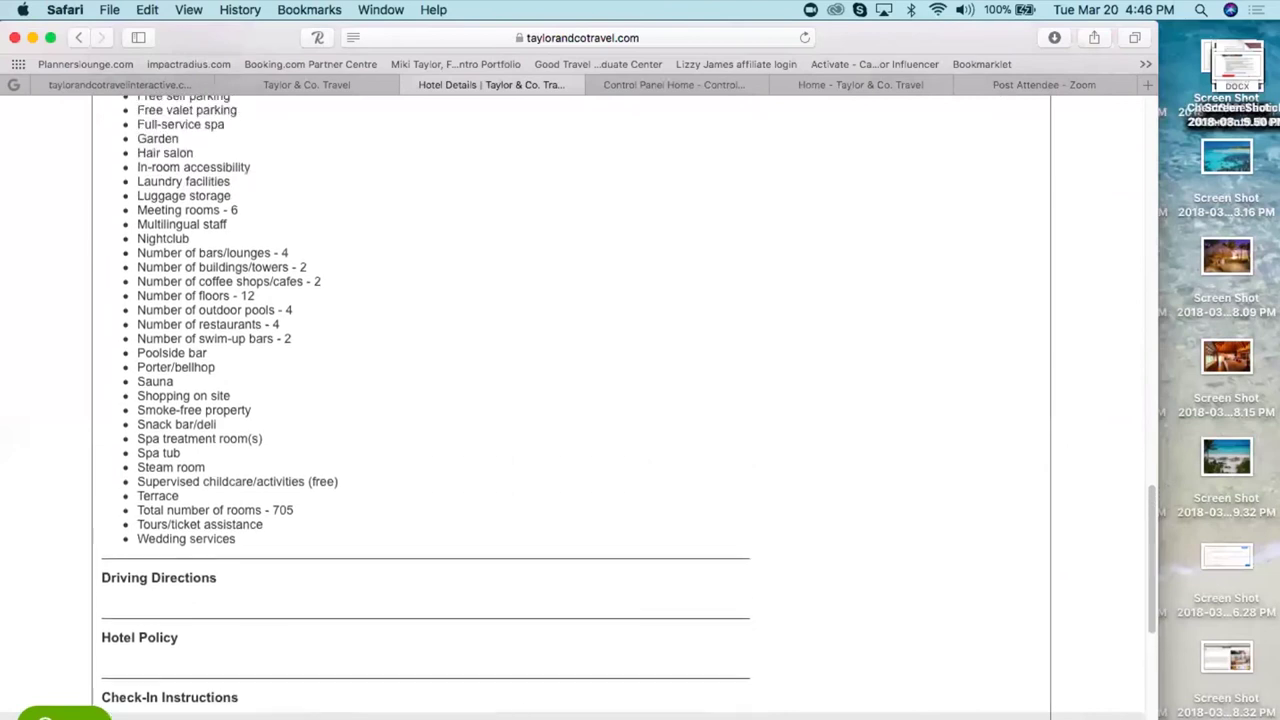
scroll(845, 521, "up", 1)
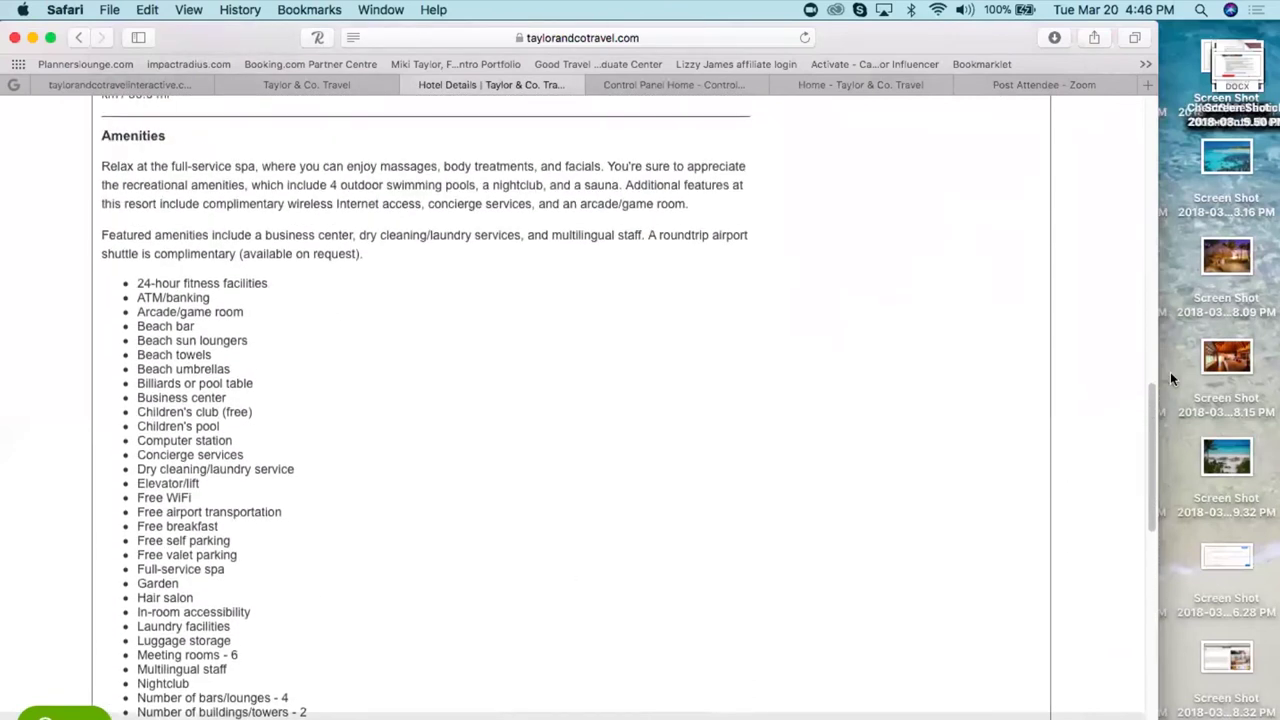
scroll(1102, 234, "up", 15)
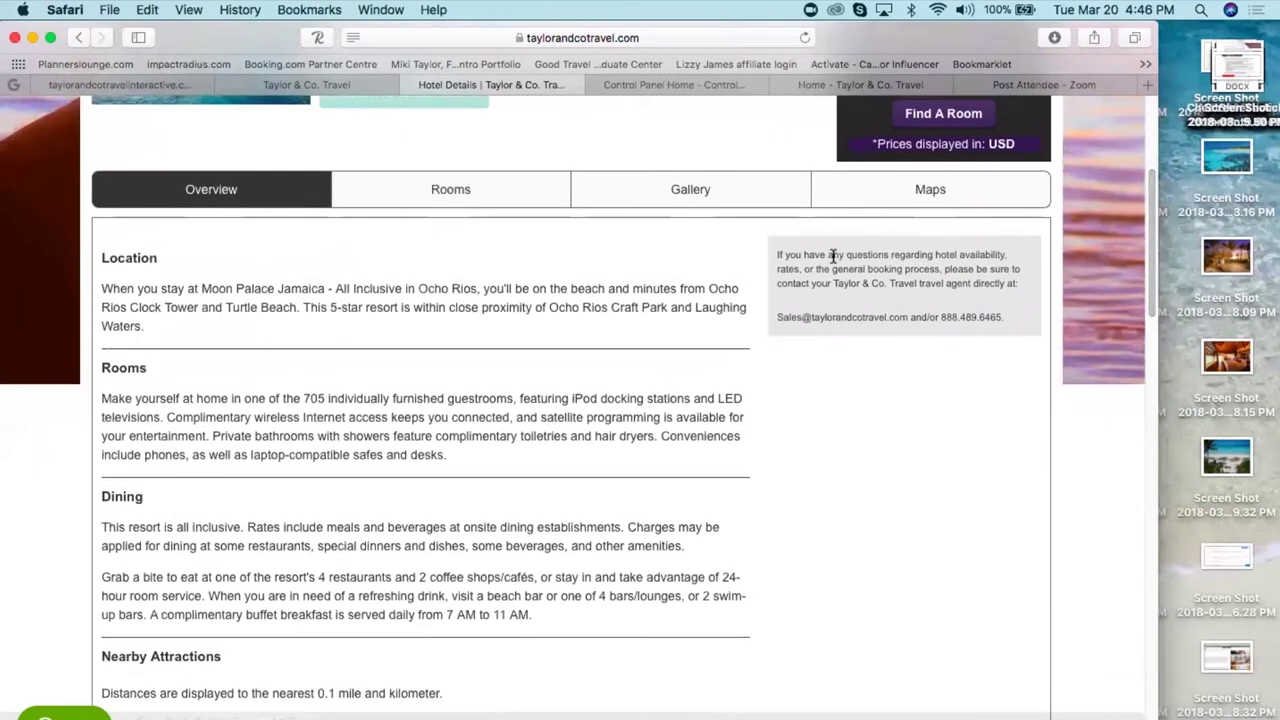
- Review the room types and nightly rates for 06/25–06/28/2018, including Ocean View at $575.10
left_click(434, 189)
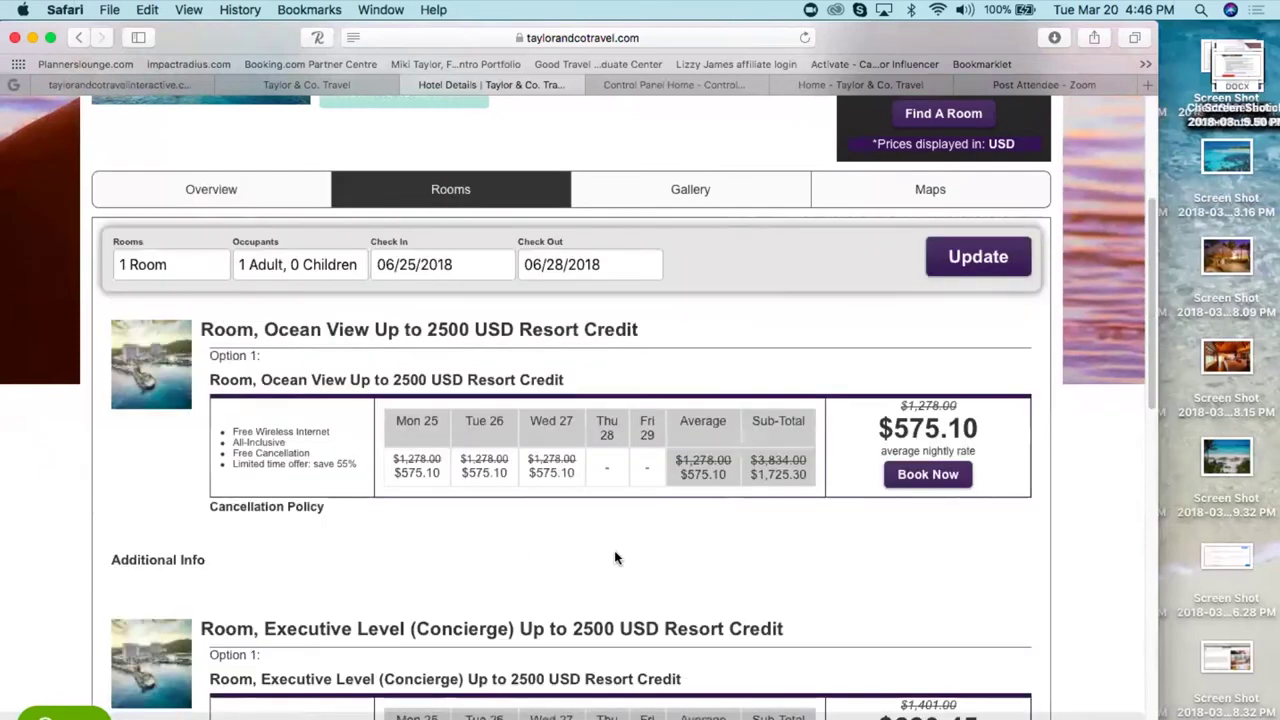
scroll(614, 558, "down", 10)
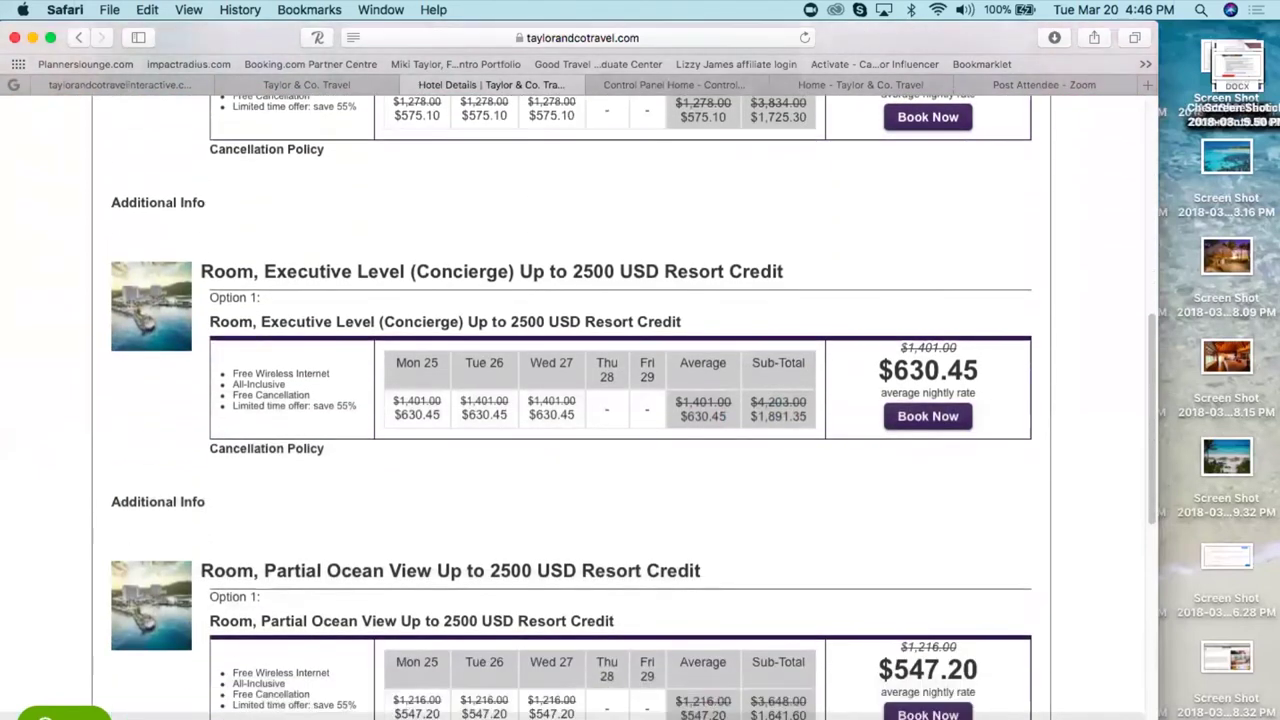
scroll(620, 400, "down", 3)
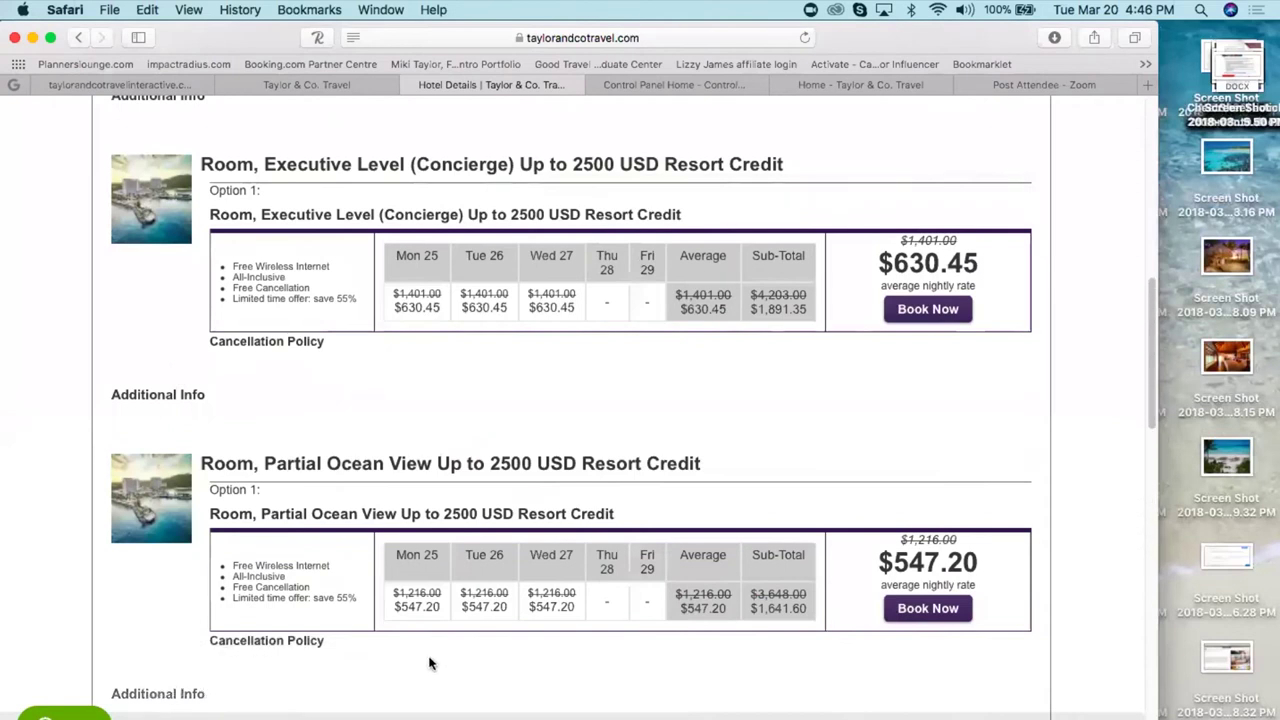
scroll(465, 661, "down", 12)
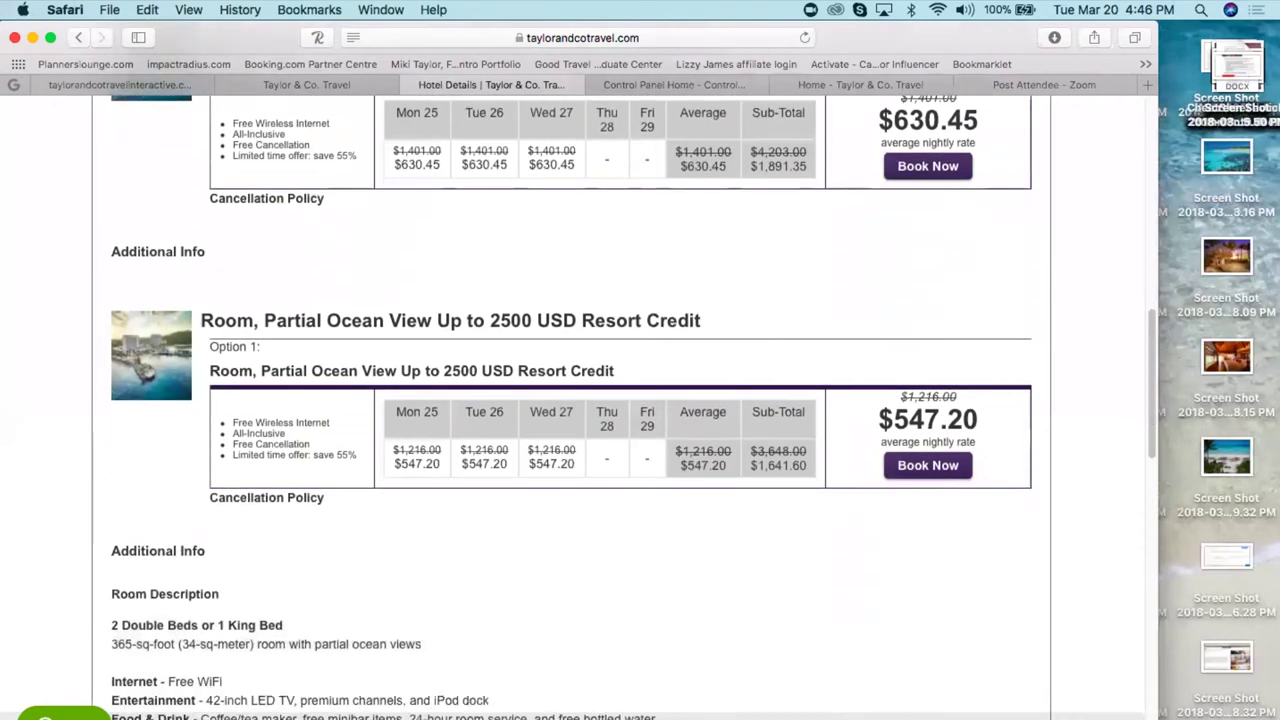
scroll(438, 627, "down", 10)
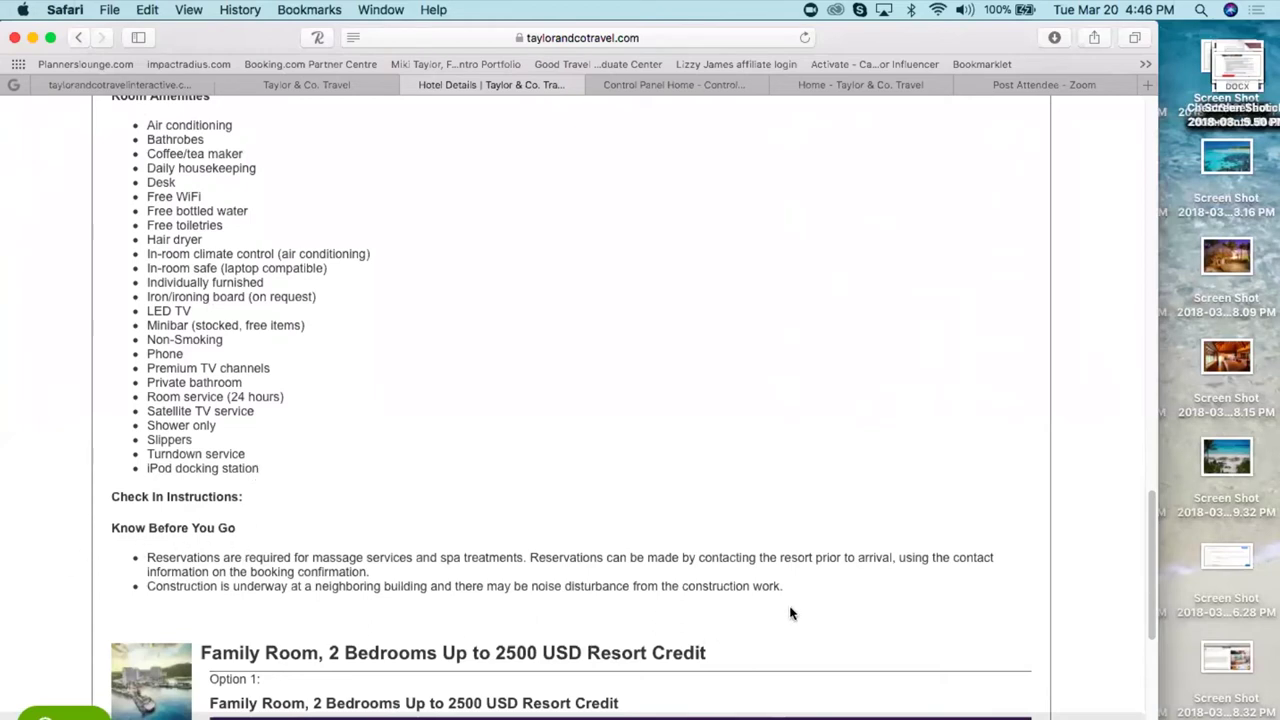
scroll(691, 507, "up", 4)
scroll(691, 507, "up", 15)
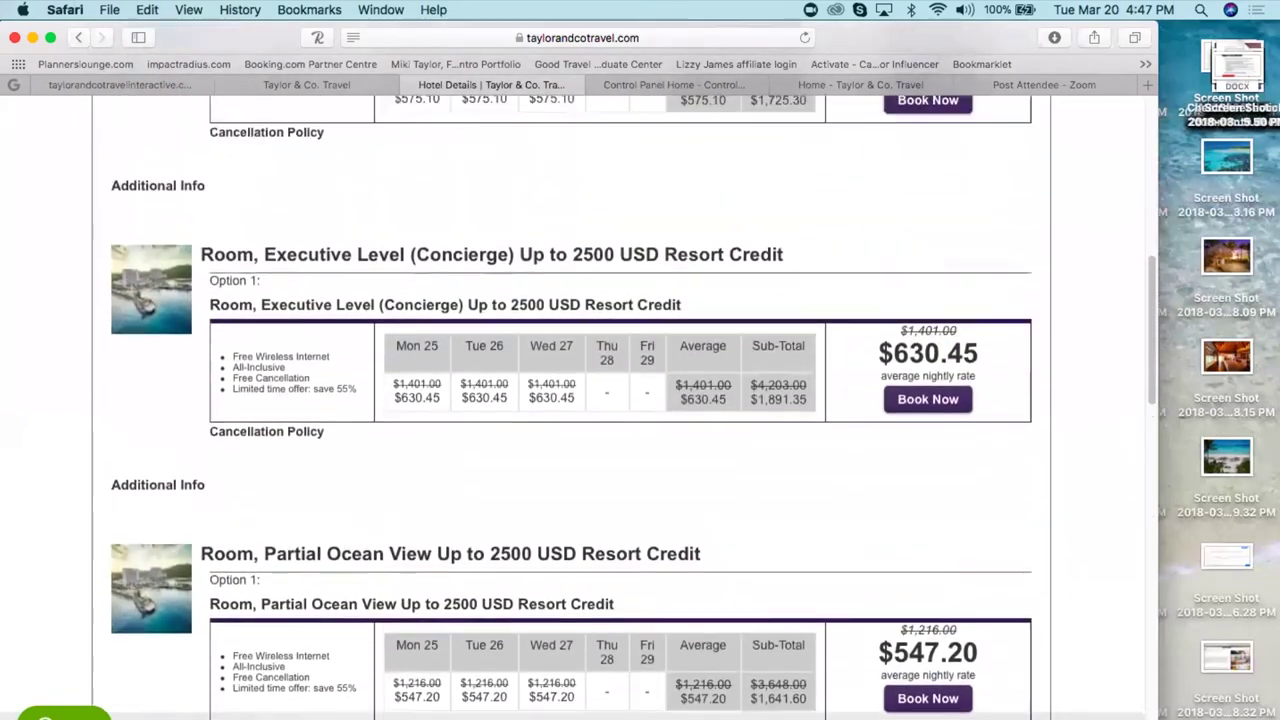
scroll(691, 507, "up", 10)
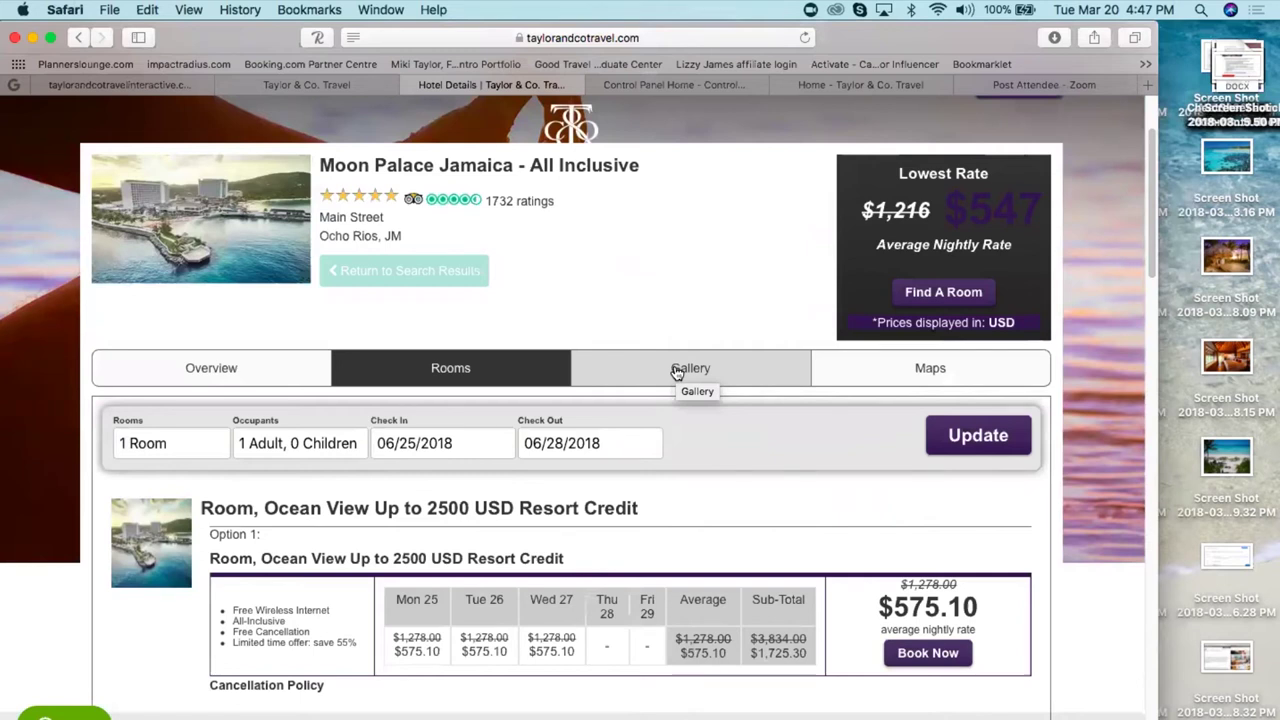
left_click(677, 372)
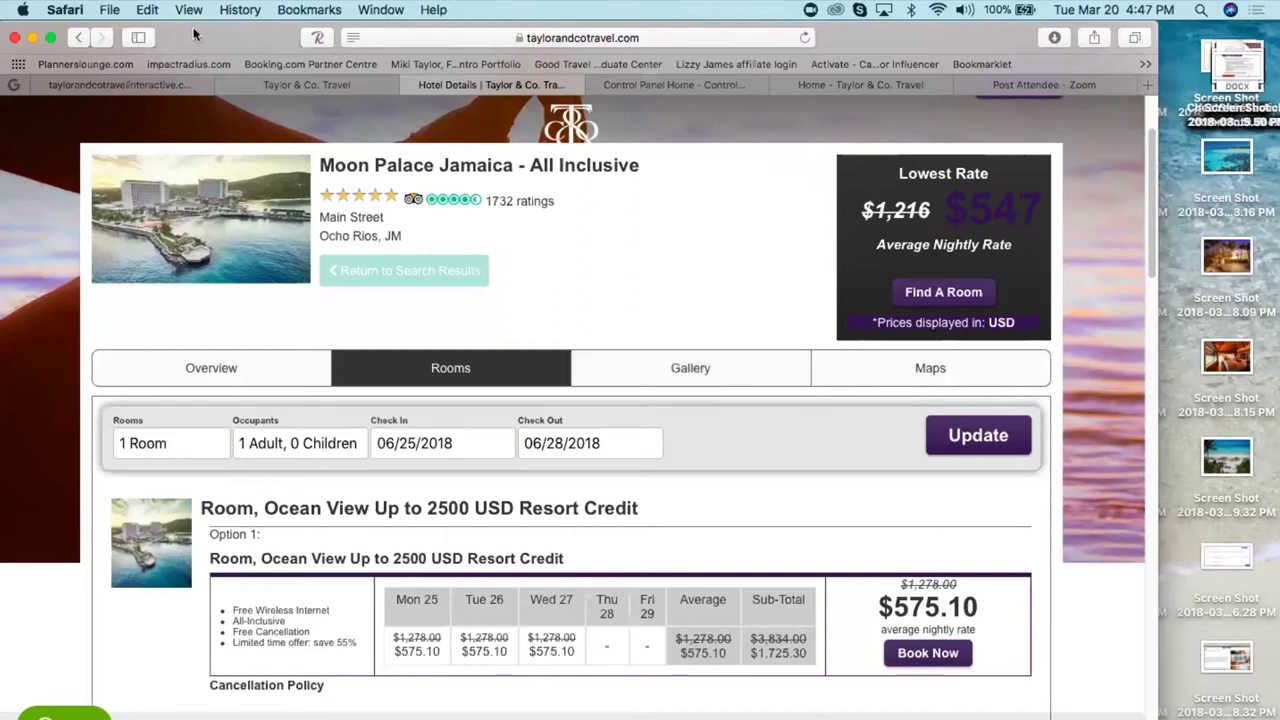
- Browse the Moon Palace Jamaica gallery, enlarging the surfer, bodyboarder and spa room photos
left_click(690, 370)
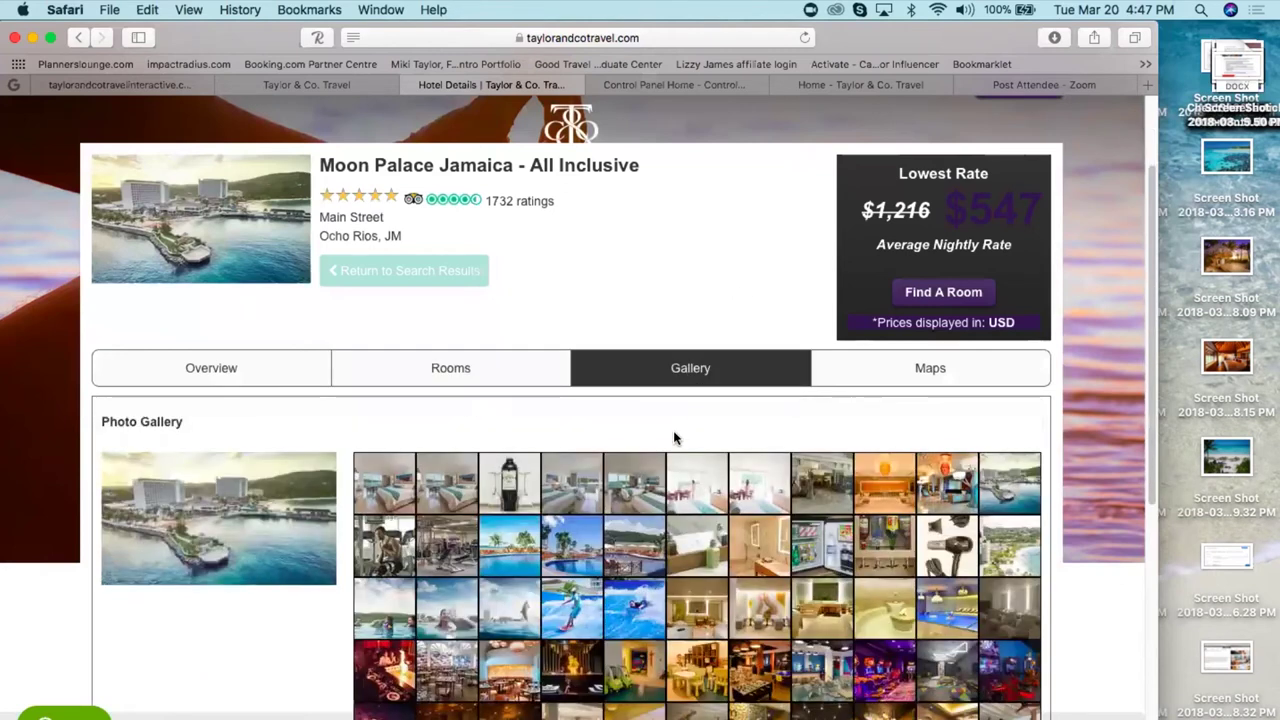
scroll(674, 437, "down", 3)
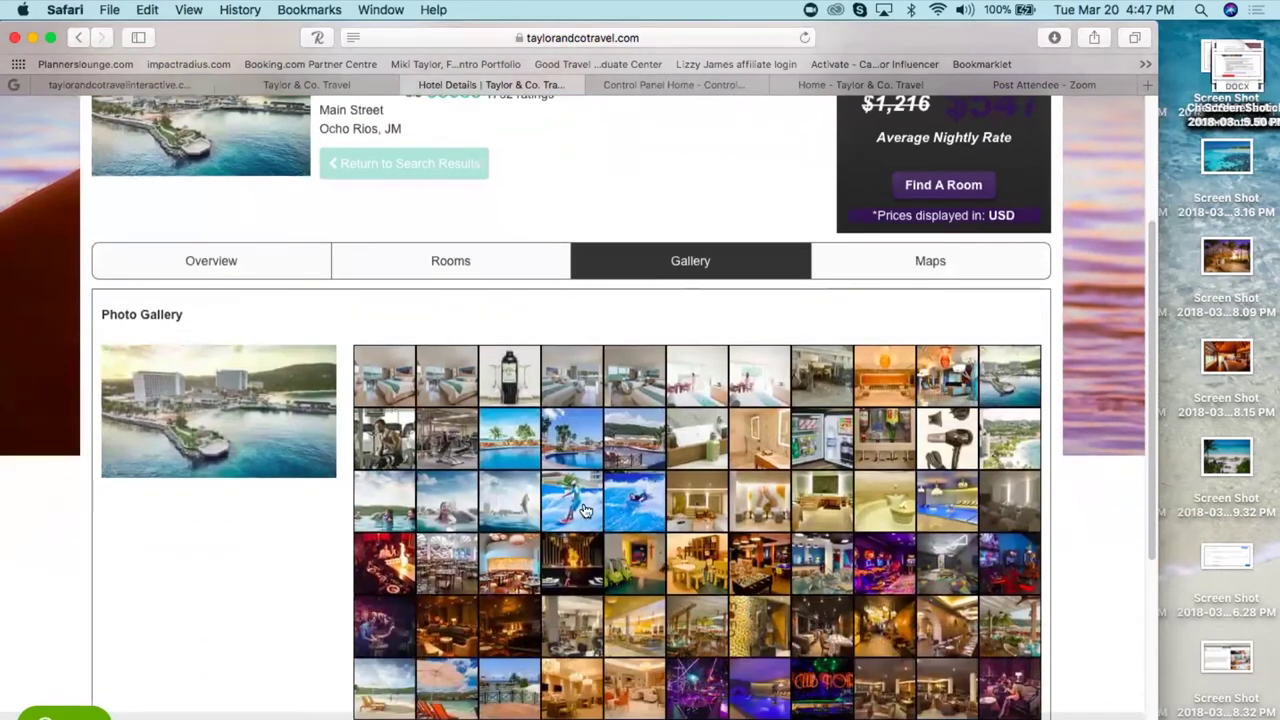
left_click(575, 507)
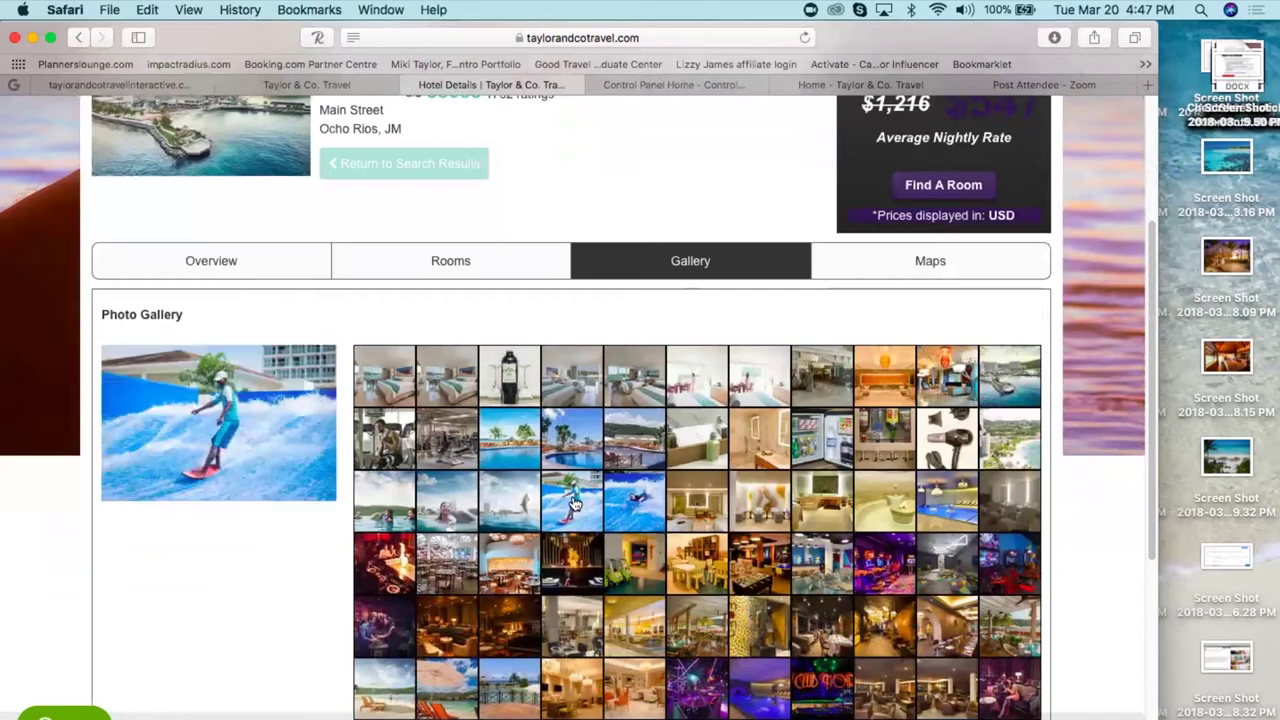
left_click(636, 500)
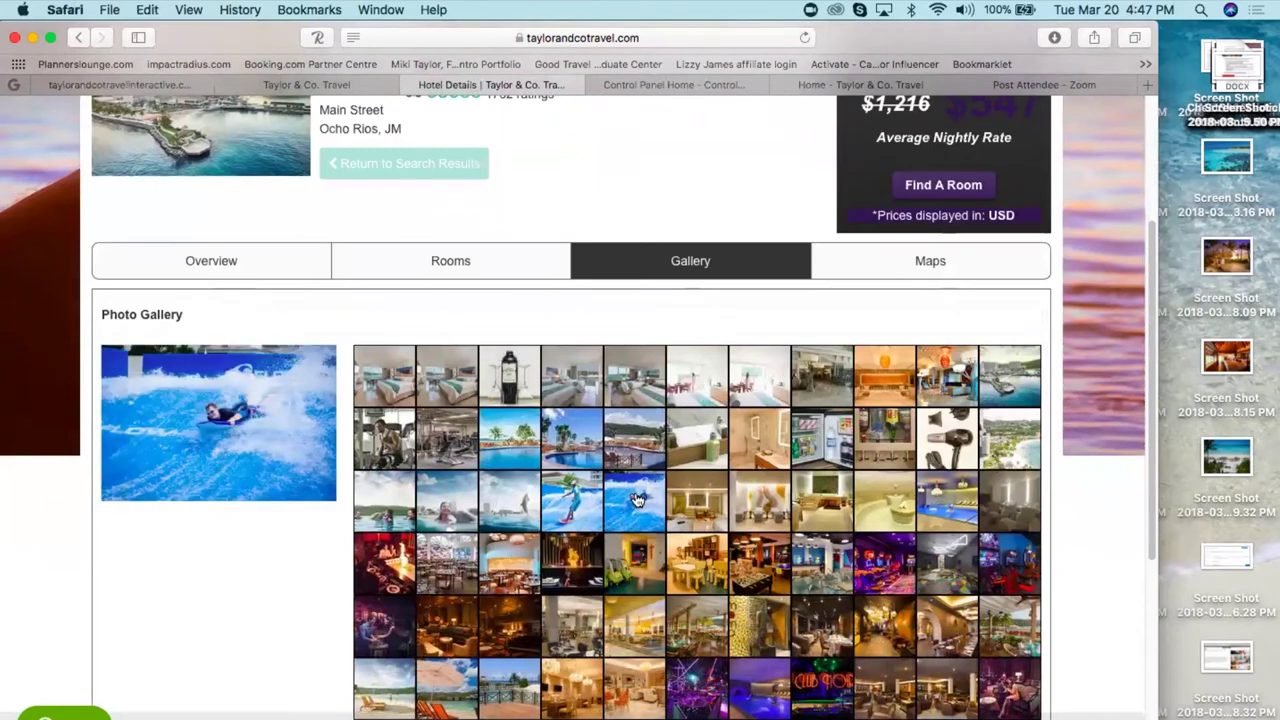
left_click(709, 505)
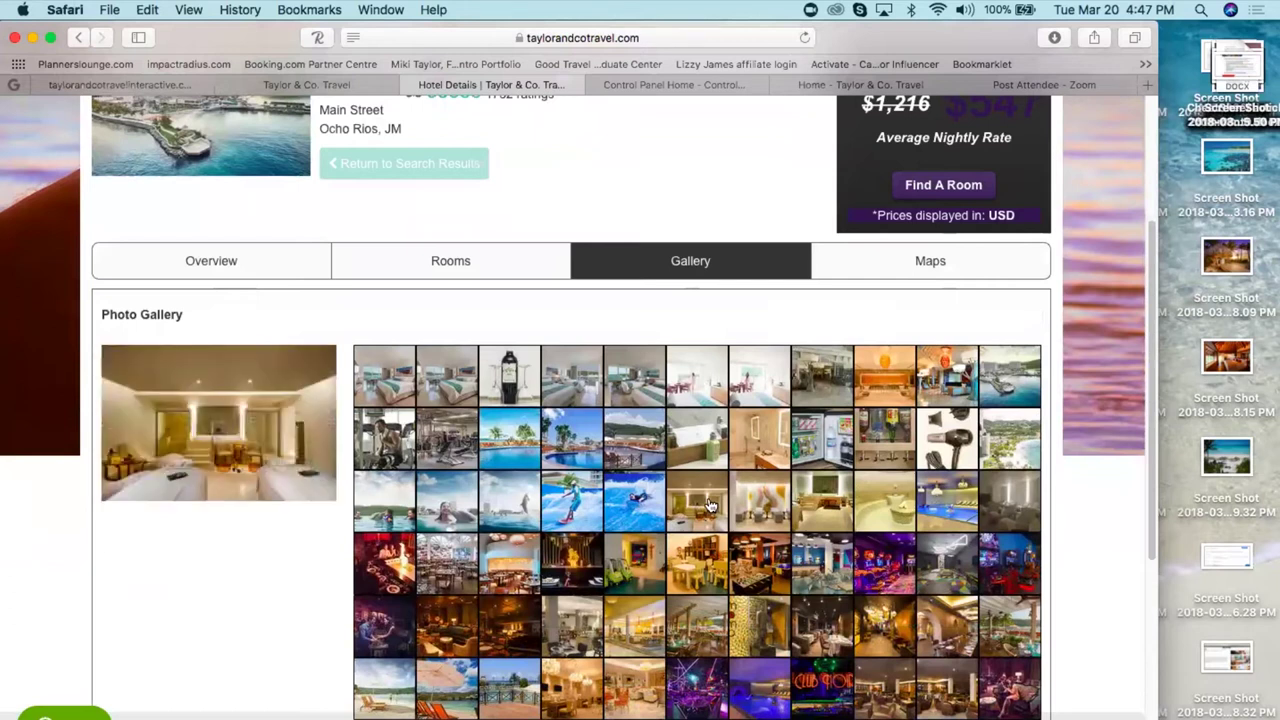
left_click(257, 454)
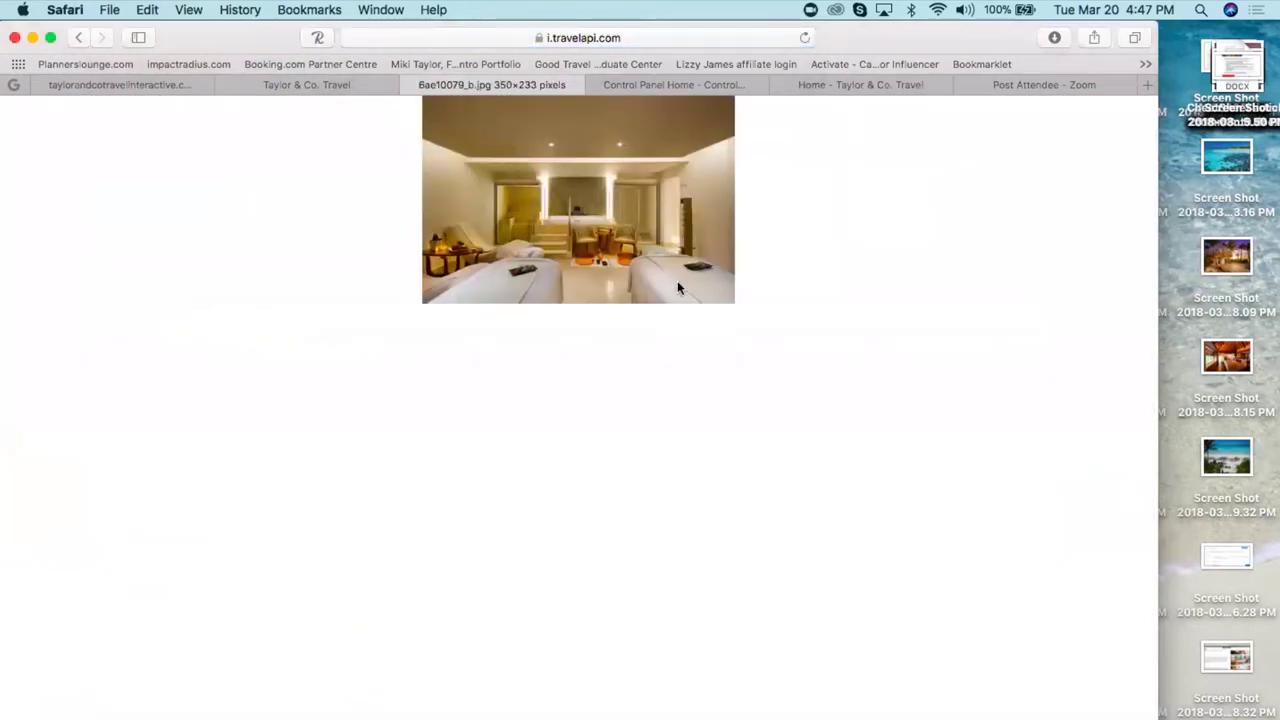
right_click(641, 245)
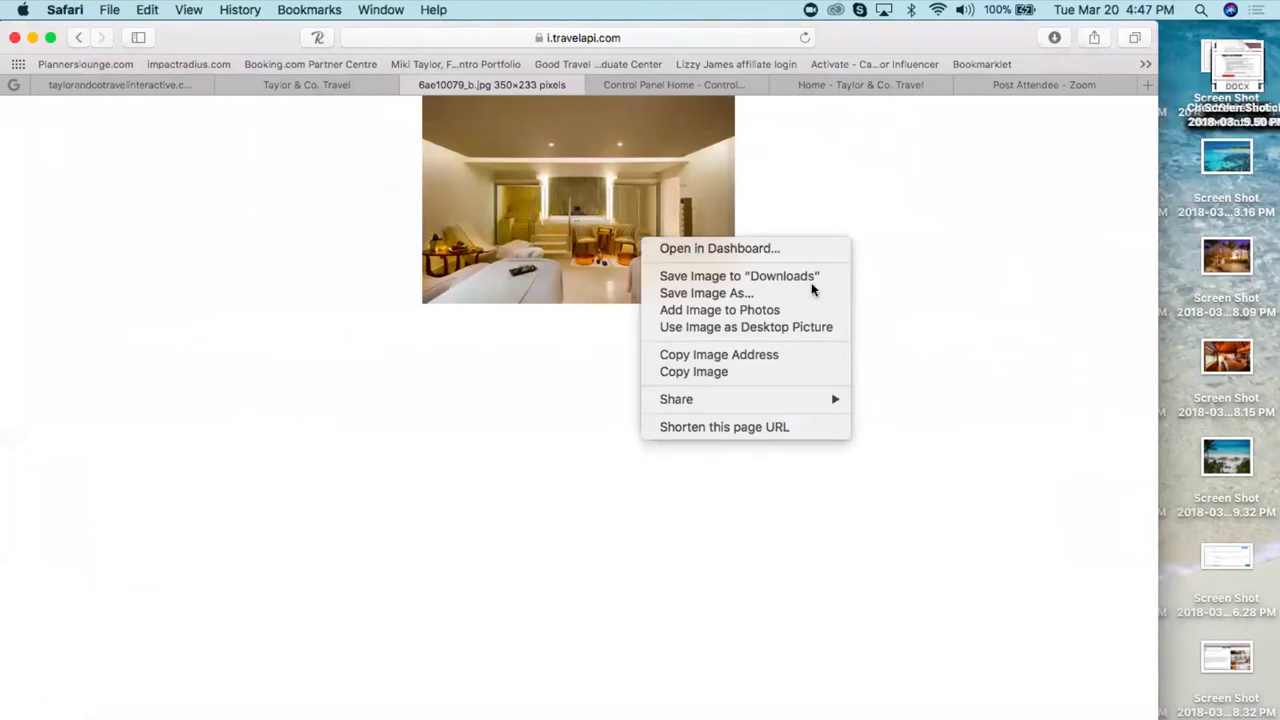
left_click(80, 35)
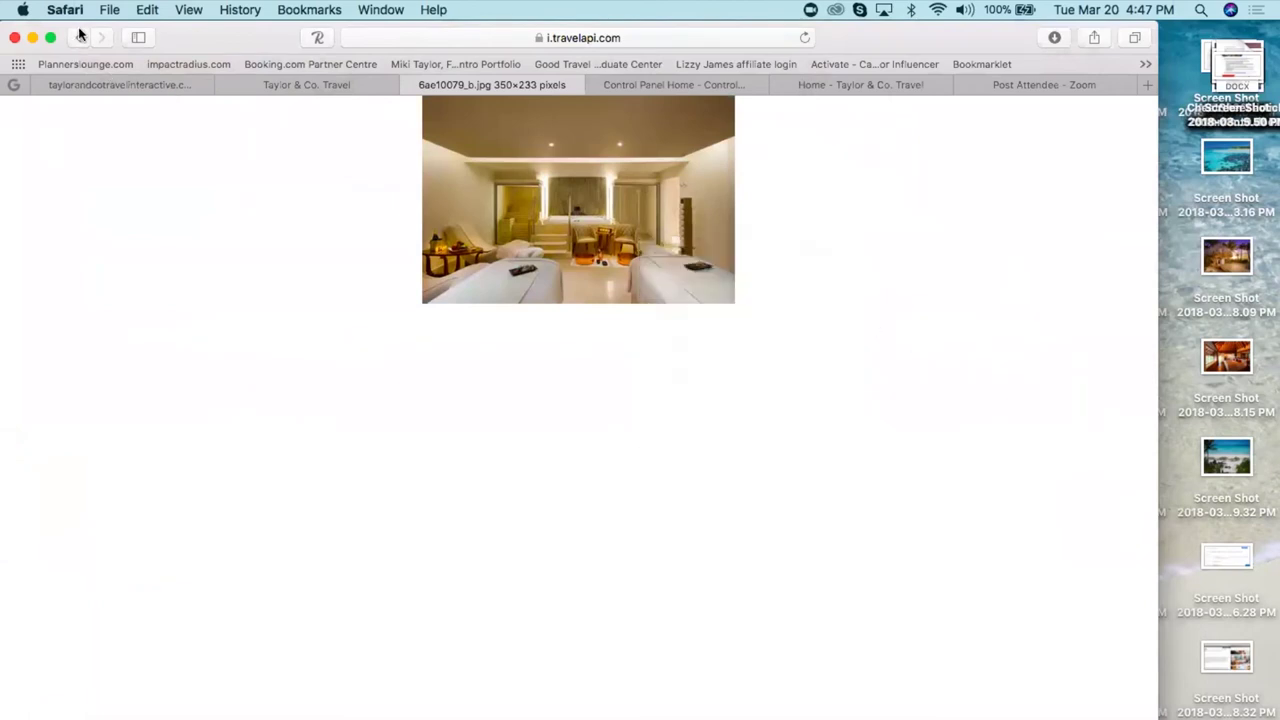
left_click(80, 37)
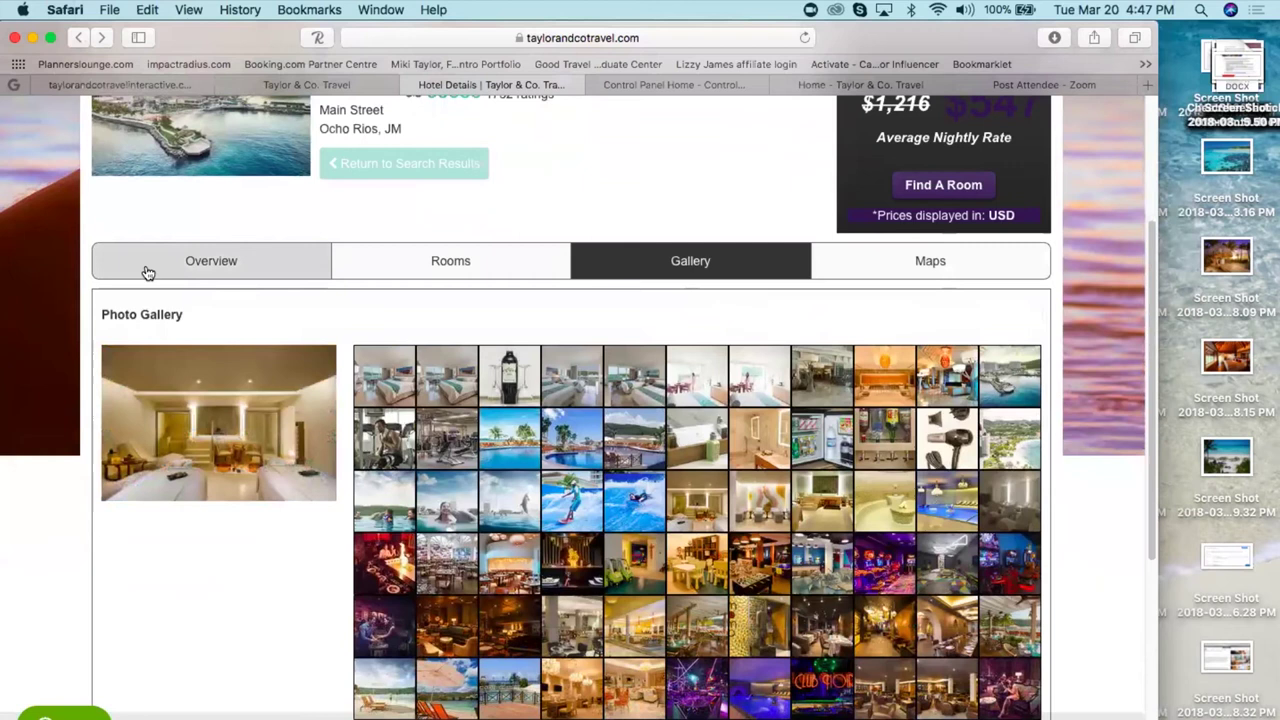
- Screenshot the large spa room photo, then go back to the itinerary page
key("super+shift+4")
left_click_drag(104, 347, 337, 500)
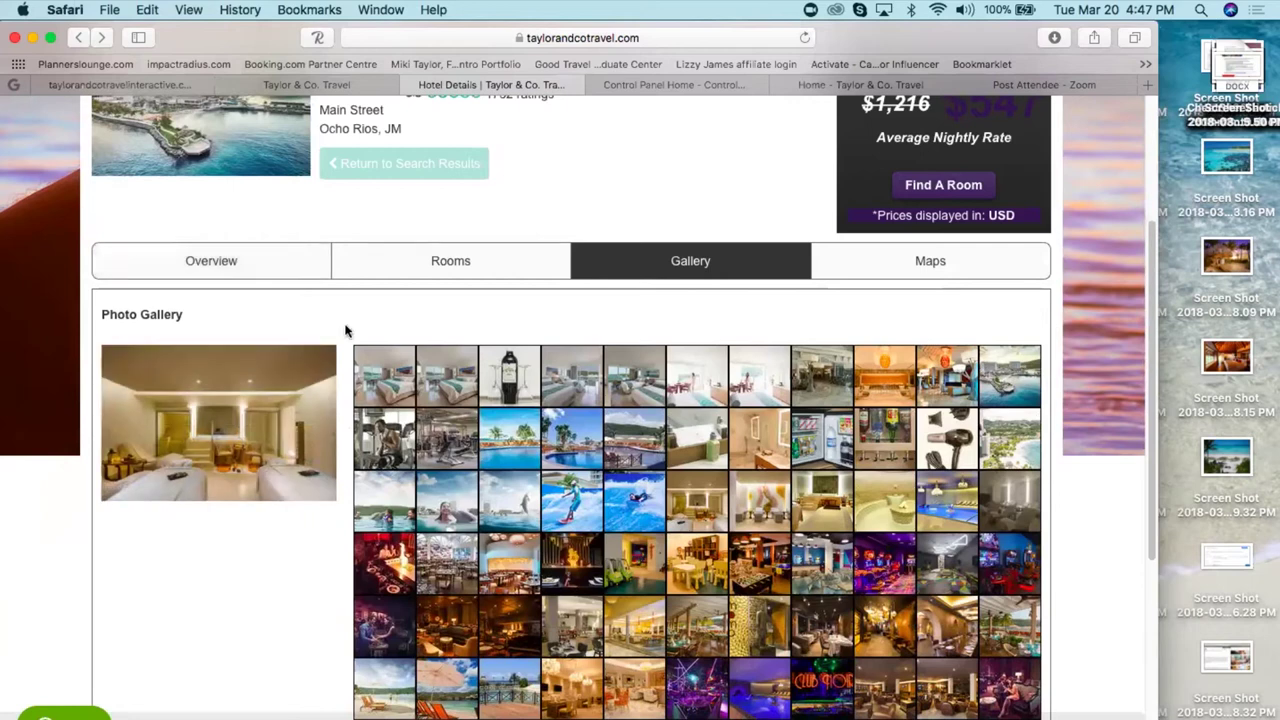
left_click(141, 86)
left_click_drag(565, 564, 600, 718)
scroll(549, 491, "down", 5)
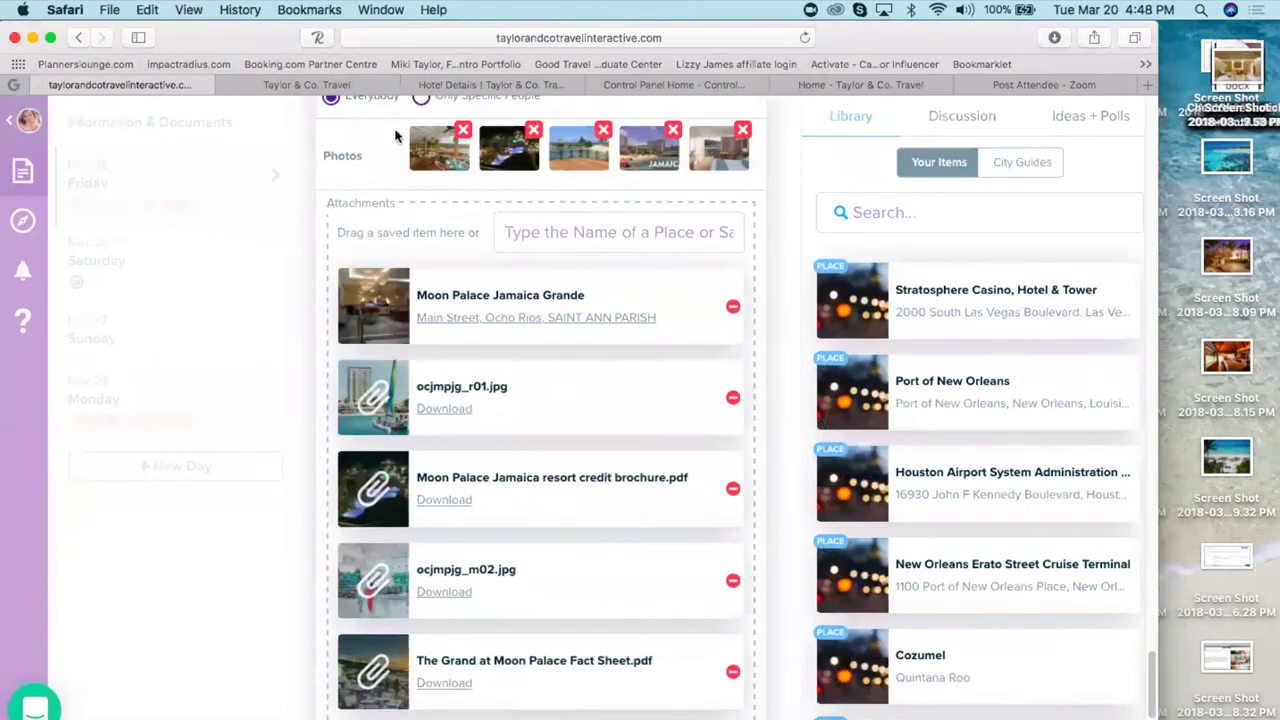
- Look over the event's photo thumbnails, then return to the Moon Palace Jamaica hotel details
mouse_move(720, 168)
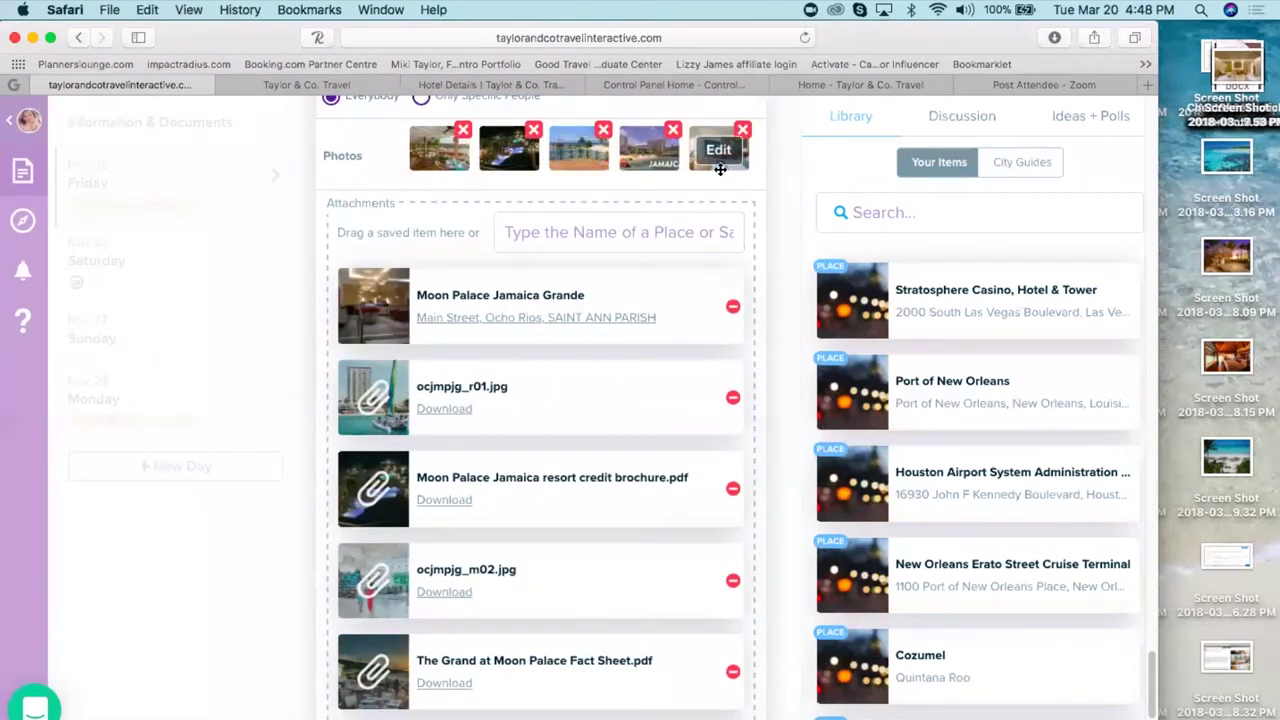
mouse_move(440, 158)
left_click(491, 86)
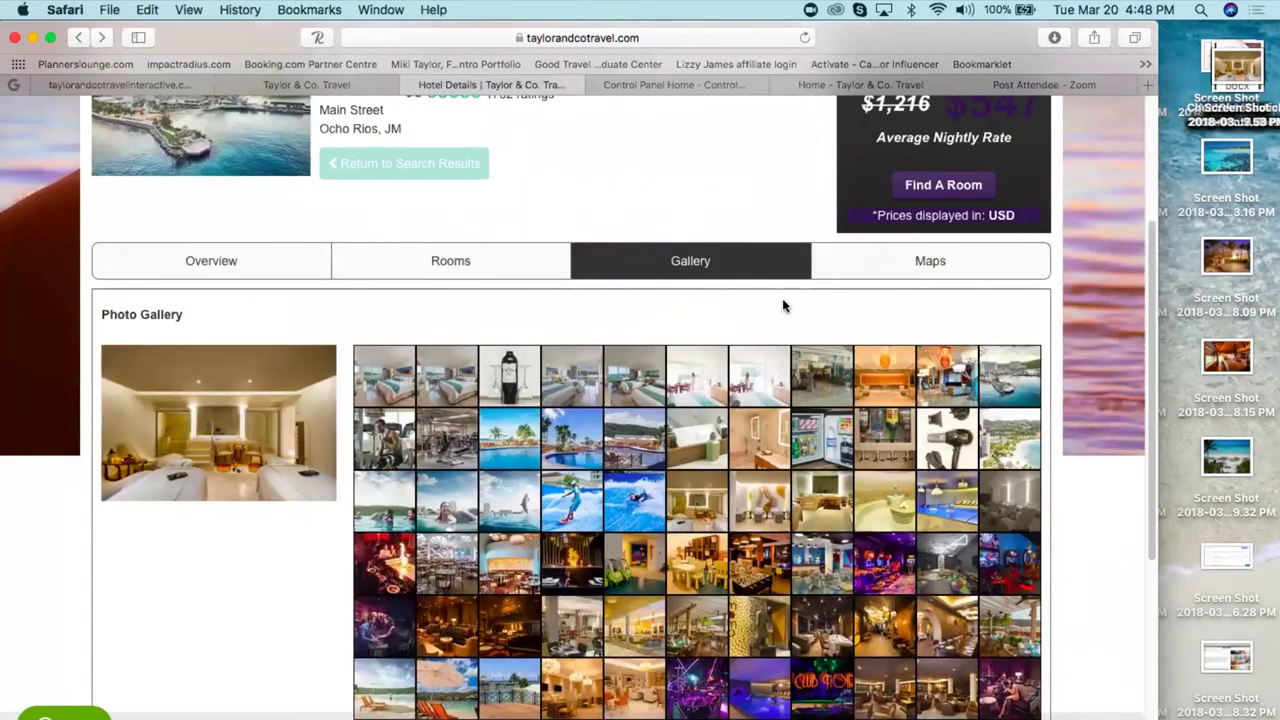
- Zoom the Moon Palace location map in on Ocho Rios, then show the Taylor & Co. Travel home page
left_click(937, 268)
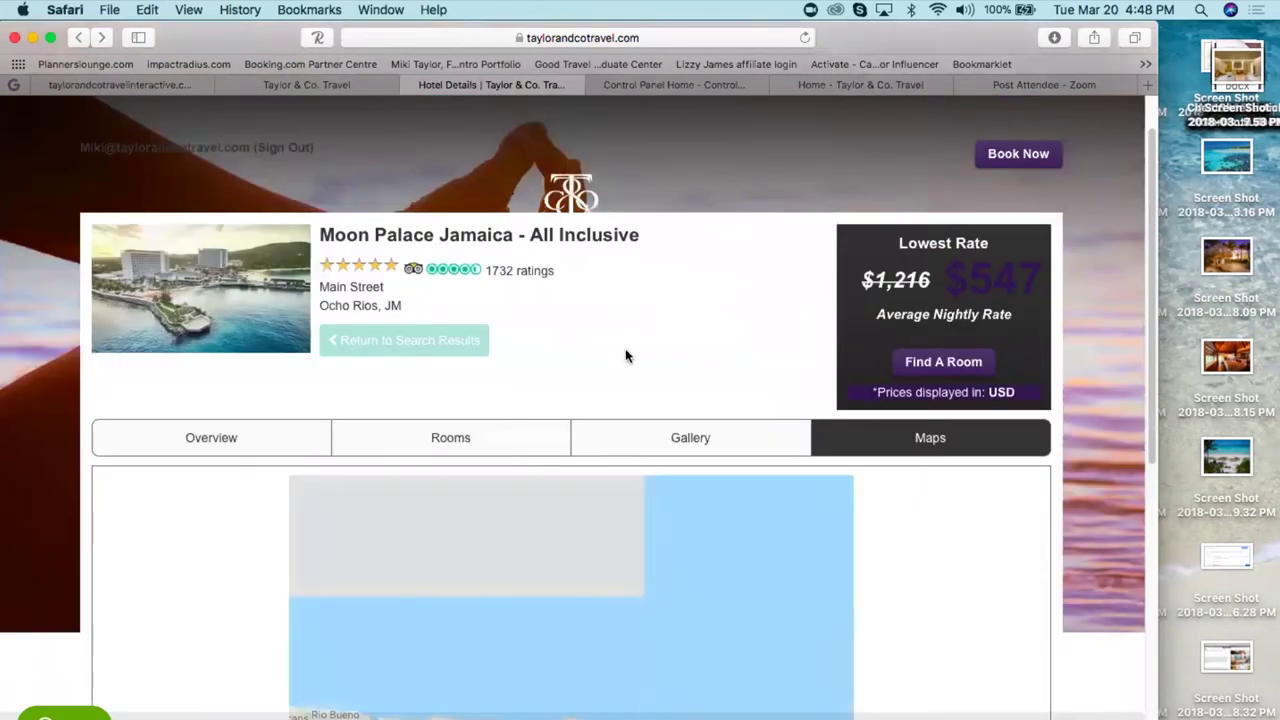
scroll(612, 379, "down", 7)
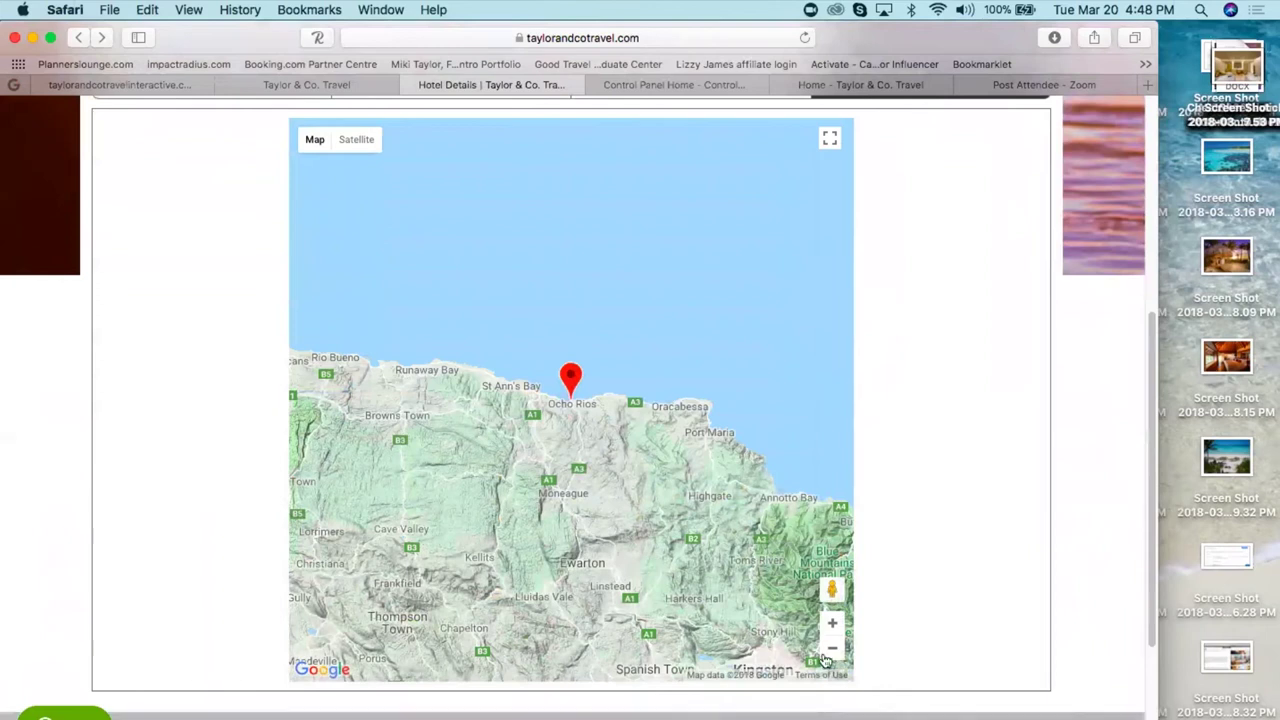
left_click(832, 626)
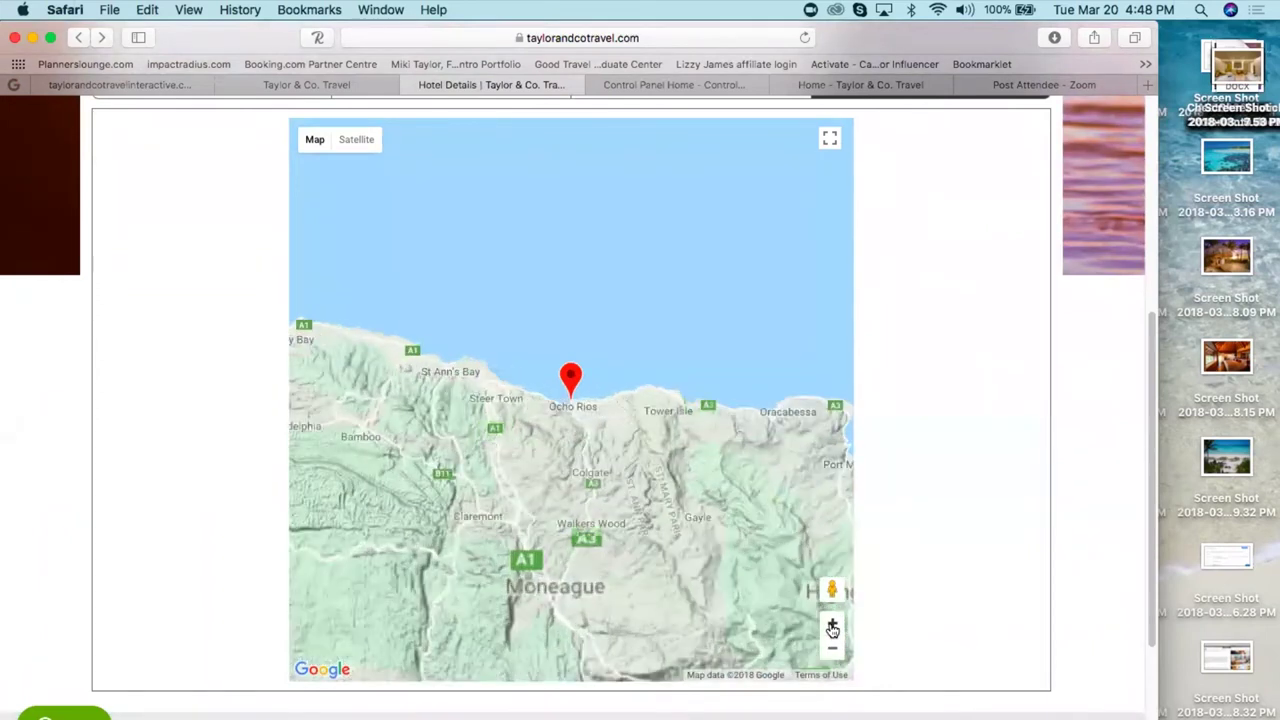
left_click(832, 626)
left_click(832, 626)
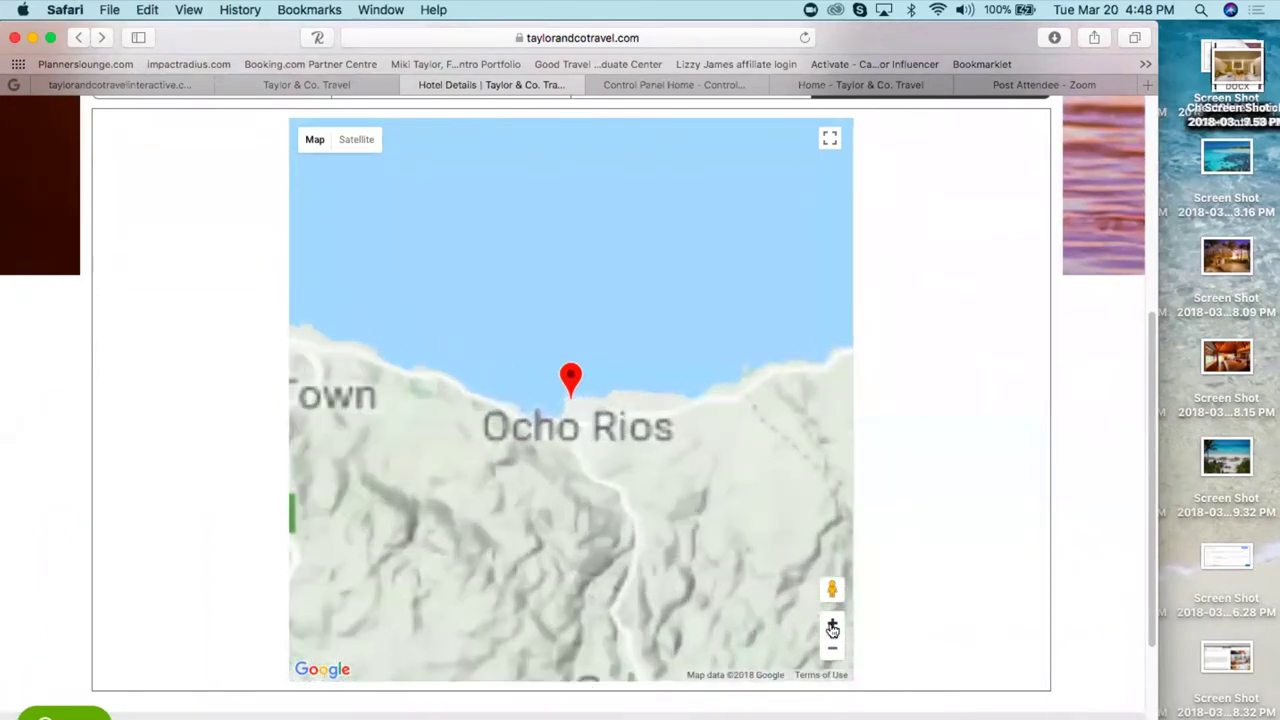
left_click(832, 626)
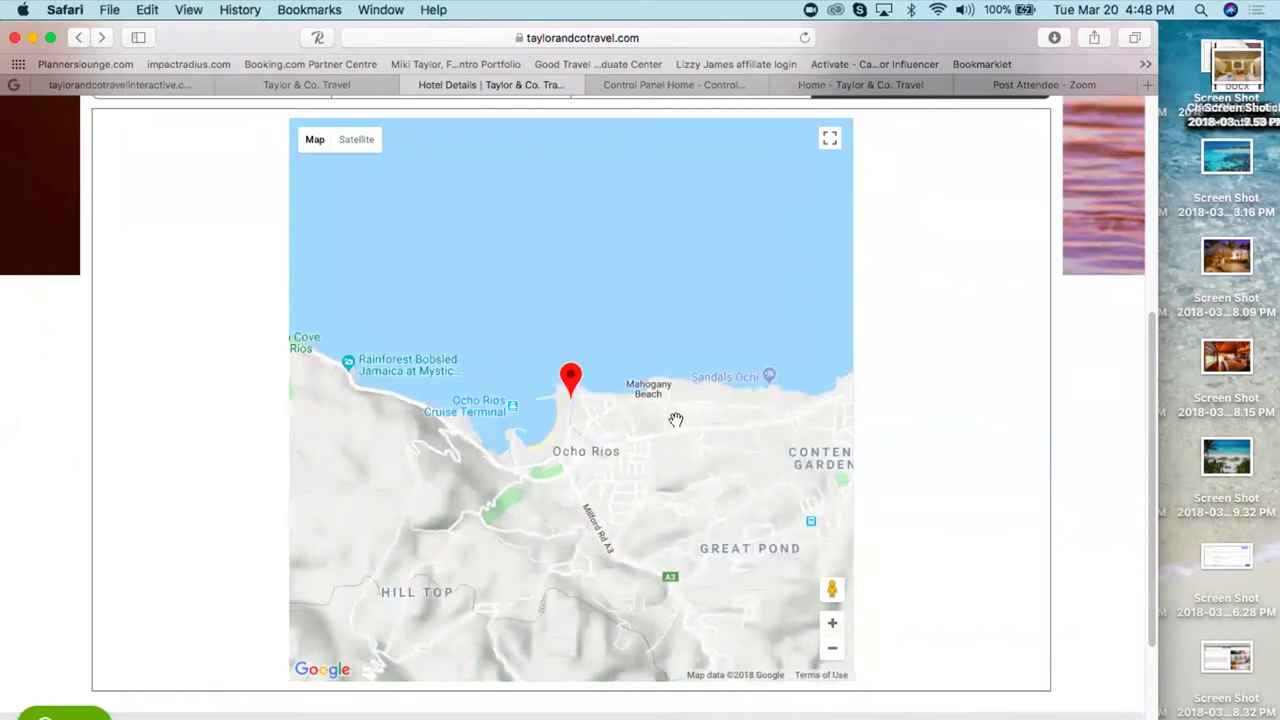
scroll(942, 374, "up", 10)
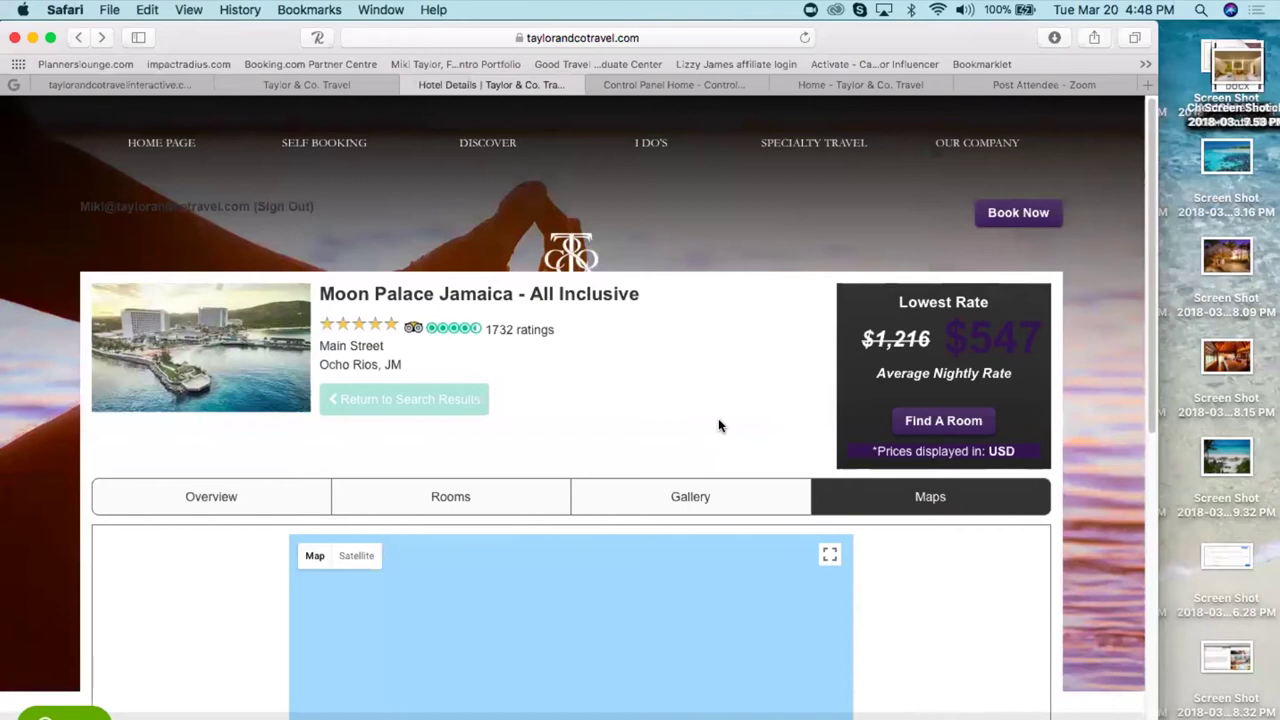
left_click(284, 84)
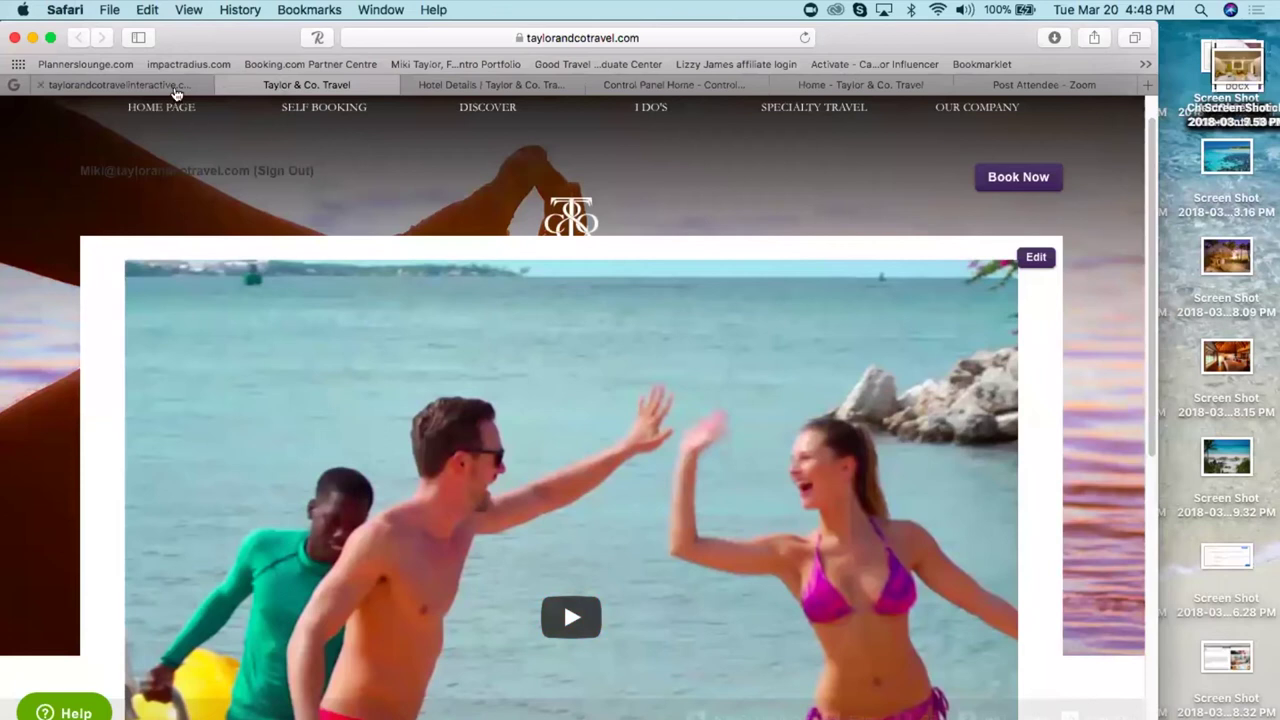
- Close the Taylor & Co. Travel page and scroll back up through the event notes
left_click(226, 85)
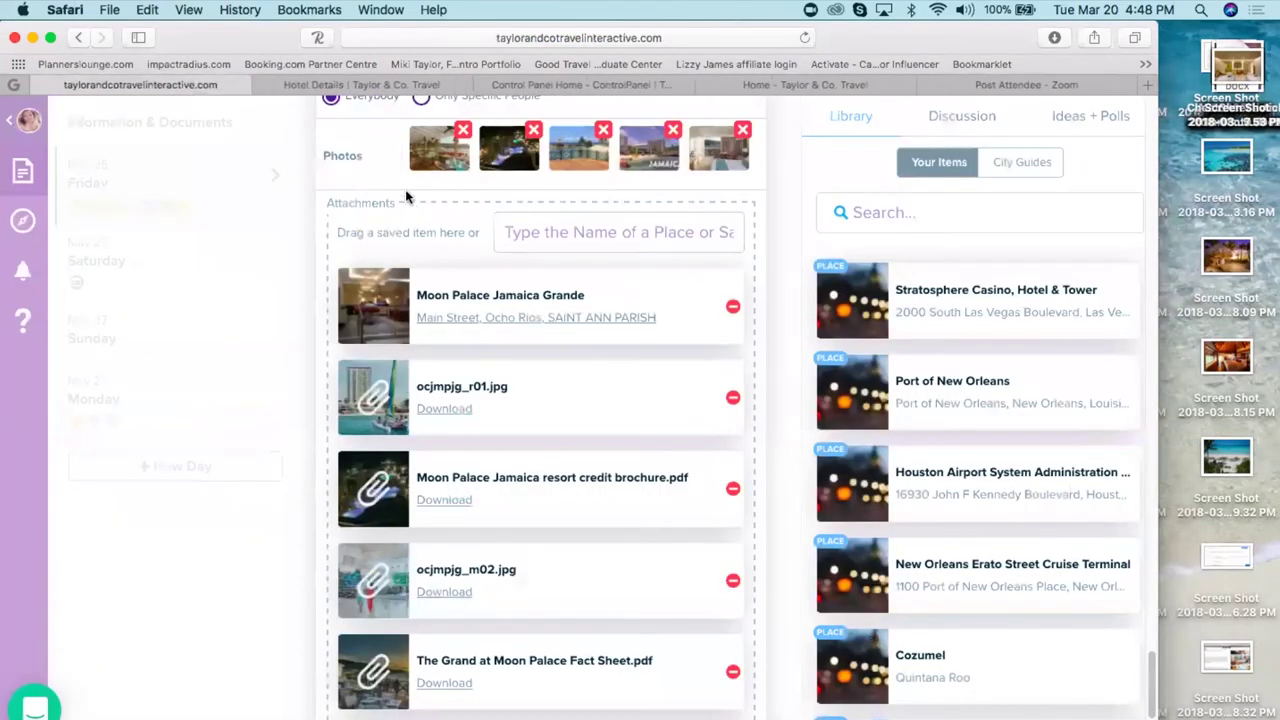
scroll(405, 189, "up", 8)
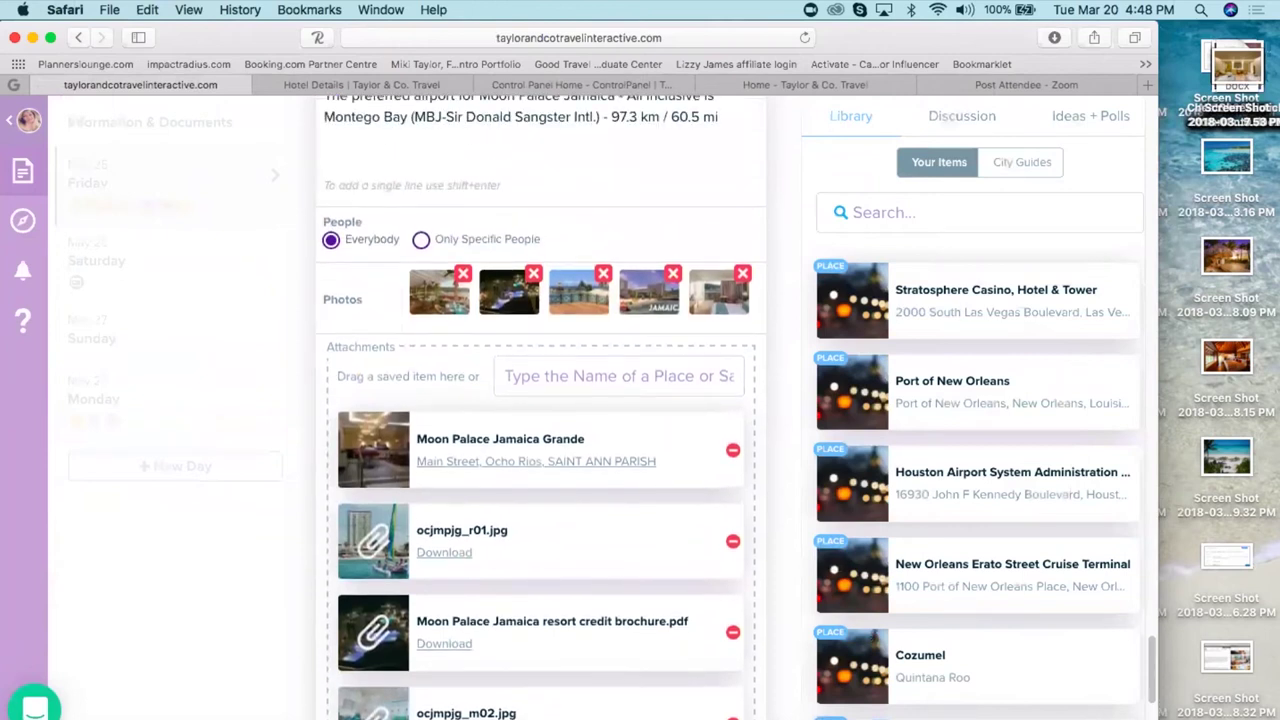
scroll(540, 400, "up", 15)
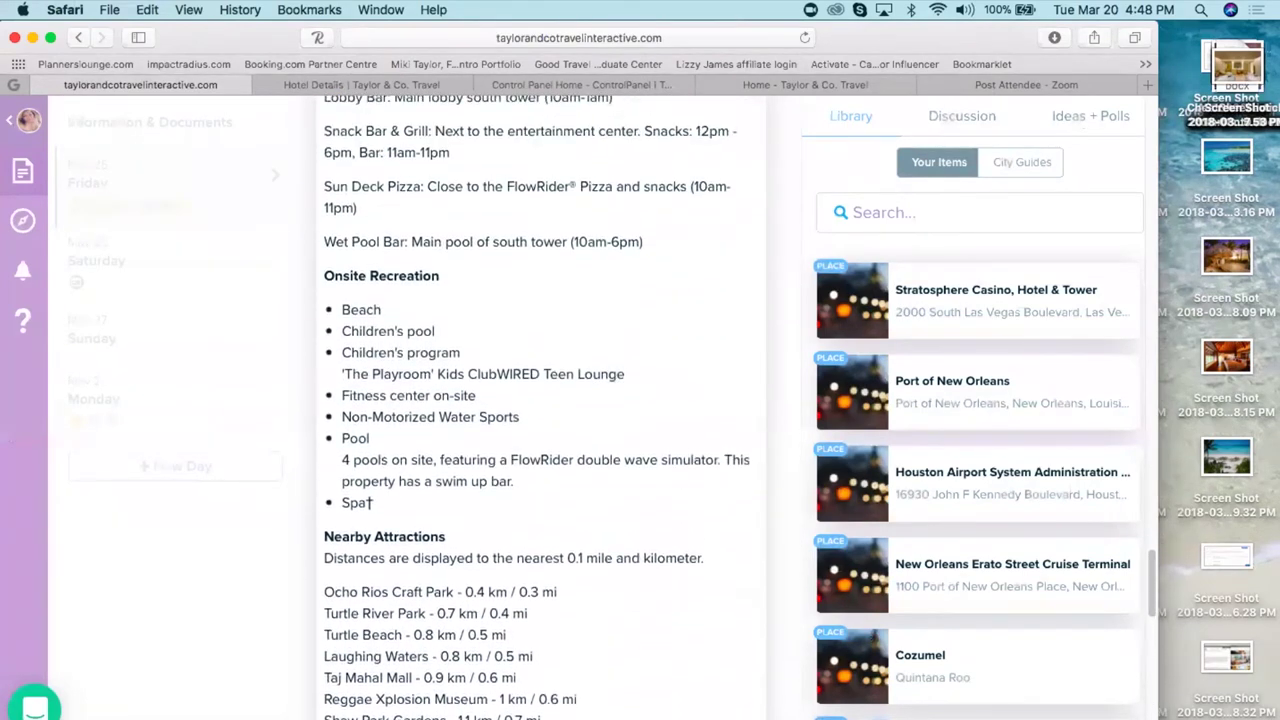
scroll(540, 400, "up", 4)
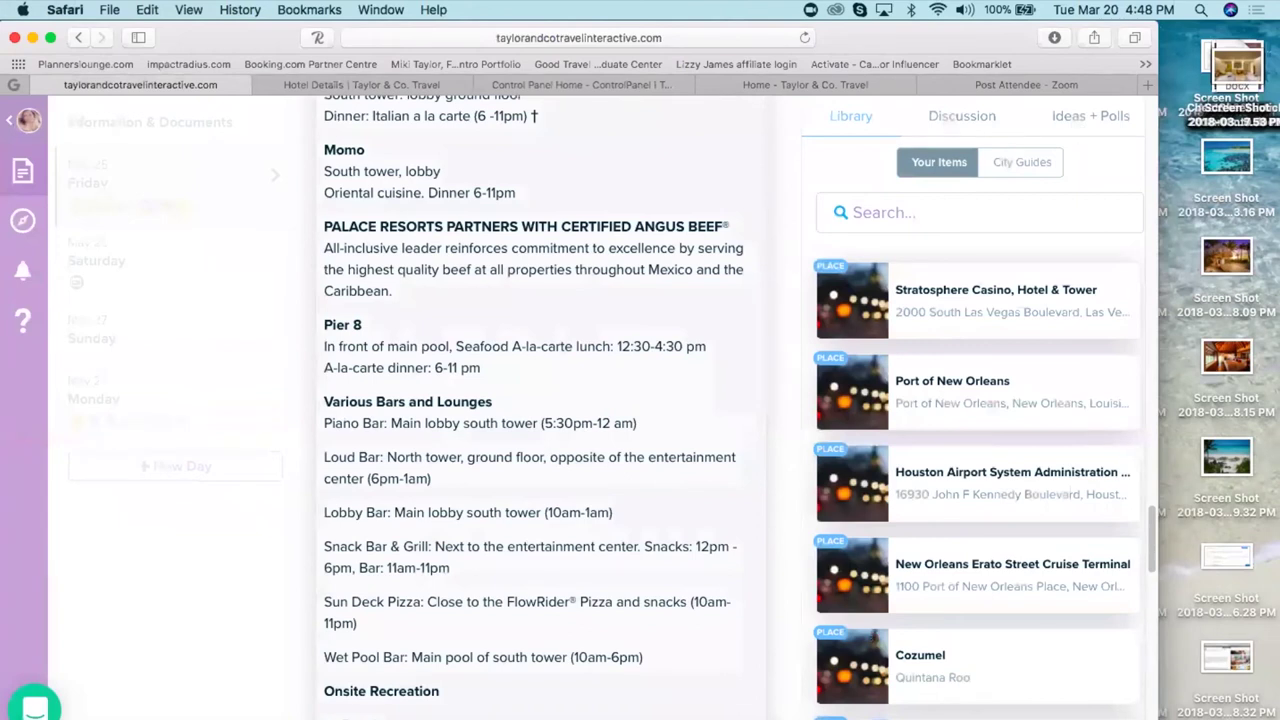
scroll(533, 400, "up", 5)
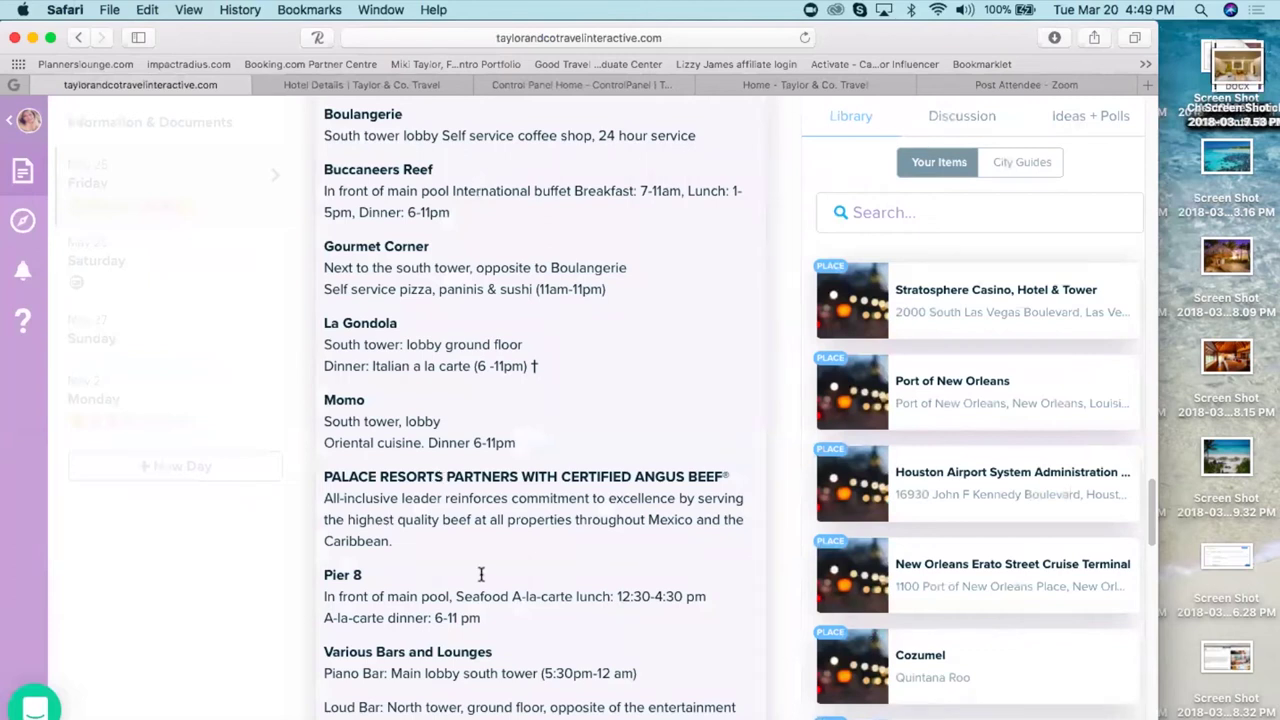
- Check the hotel details, then in the event editor select the notes from the Wet Pool Bar line down
left_click(335, 85)
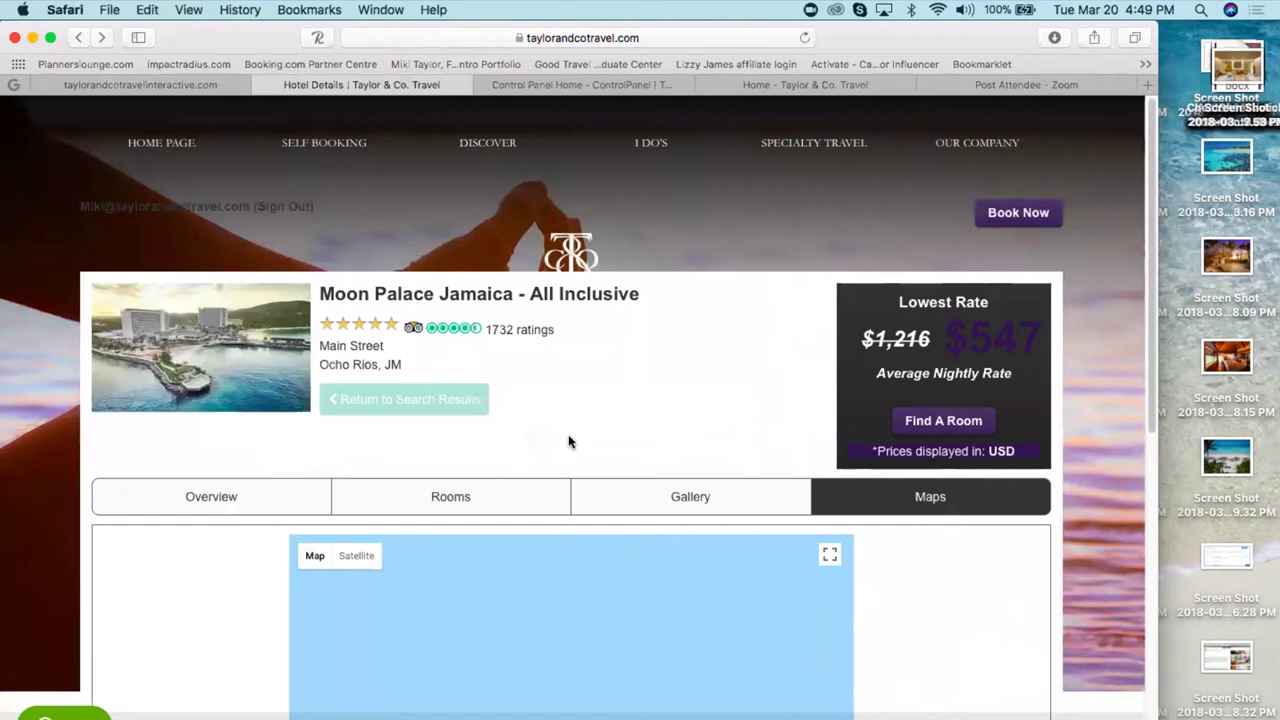
left_click(162, 85)
left_click(519, 476)
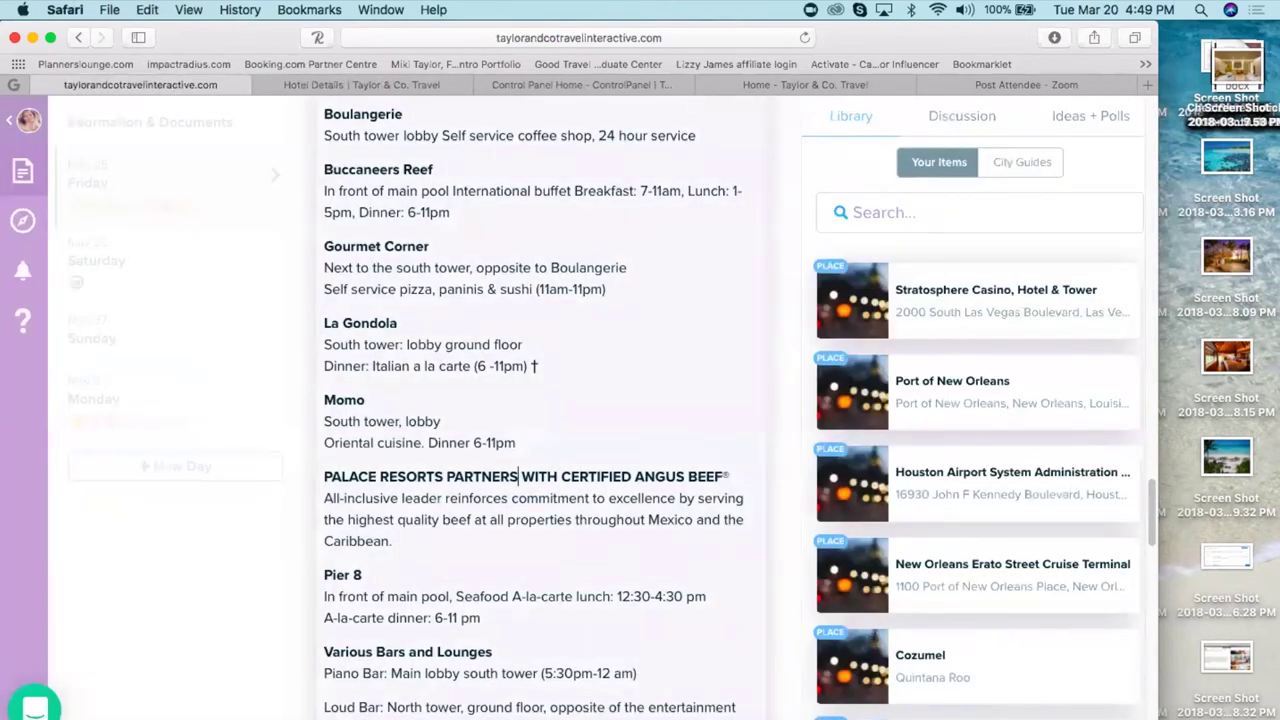
scroll(516, 707, "down", 5)
left_click(451, 447)
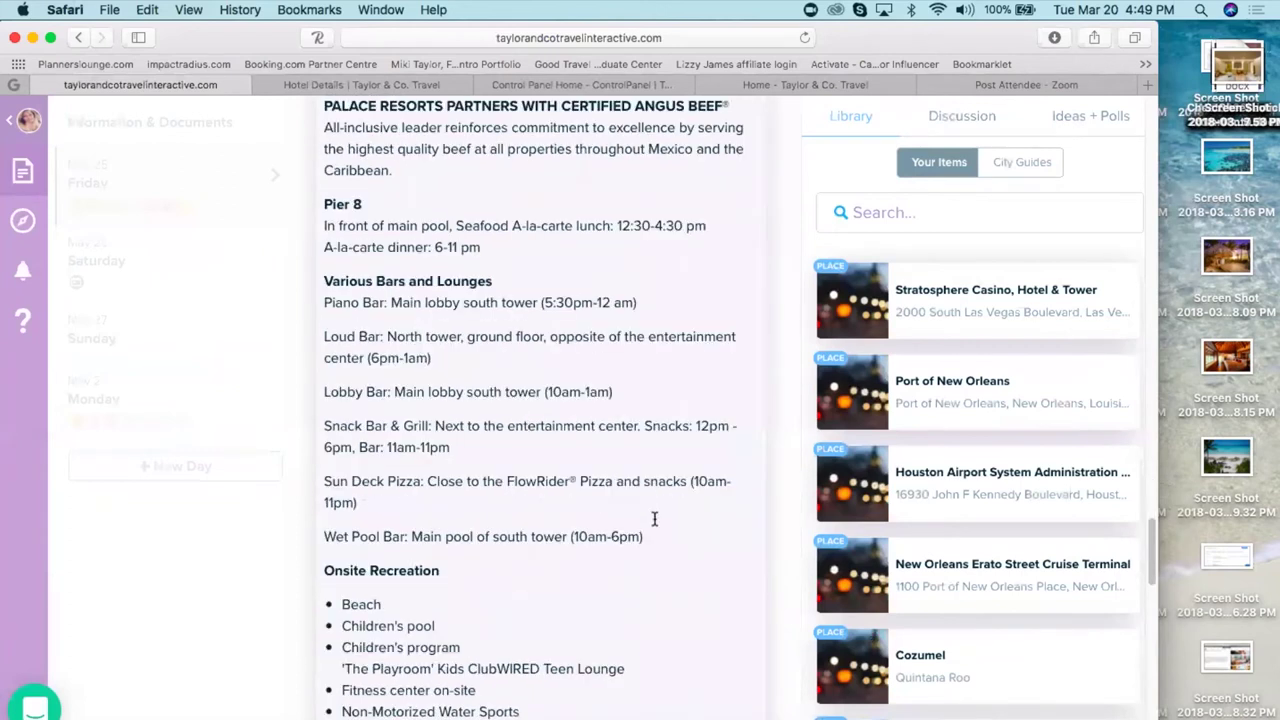
left_click_drag(665, 547, 537, 510)
mouse_move(516, 409)
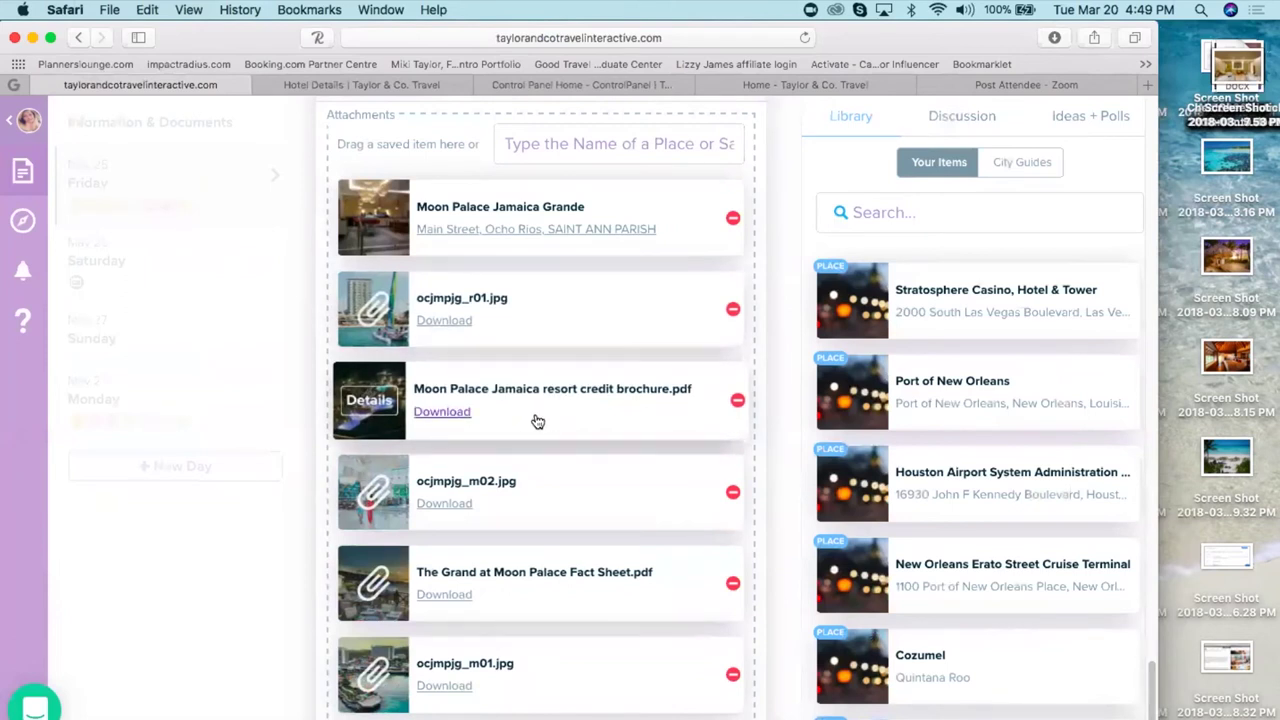
- View the resort credit brochure and The Grand at Moon Palace Fact Sheet.pdf, checking attachment details
left_click(443, 413)
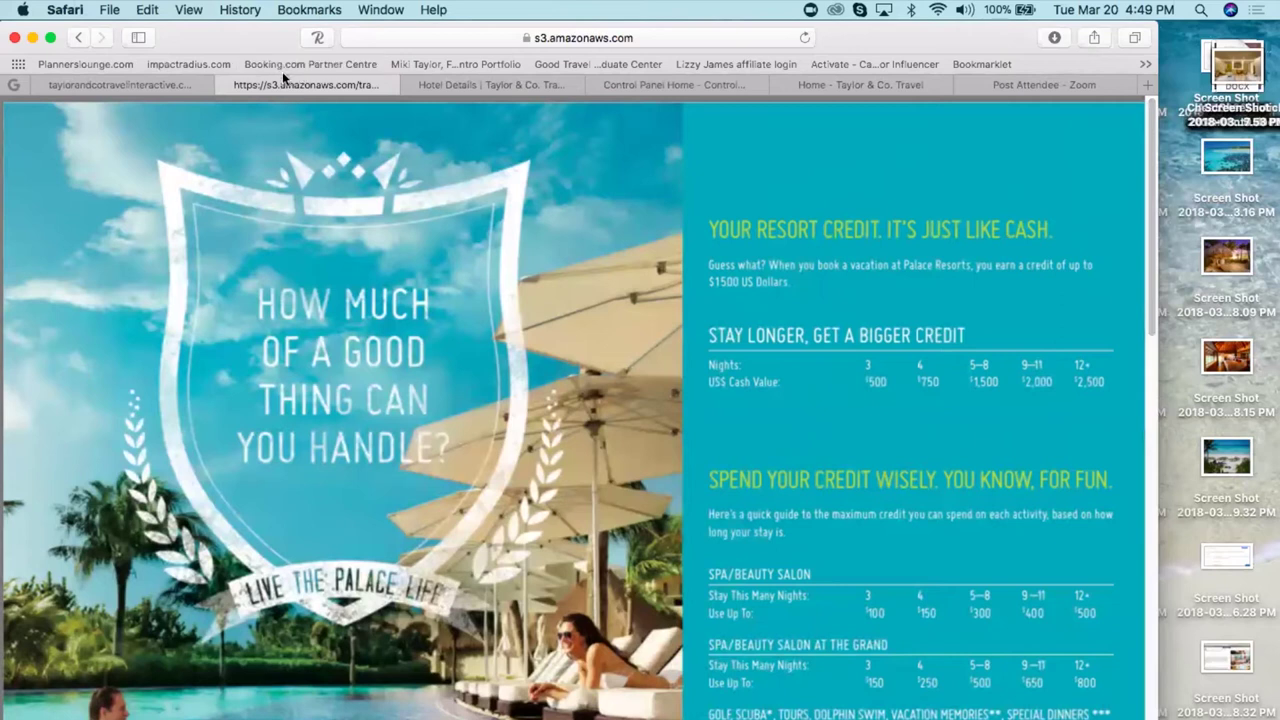
left_click(221, 84)
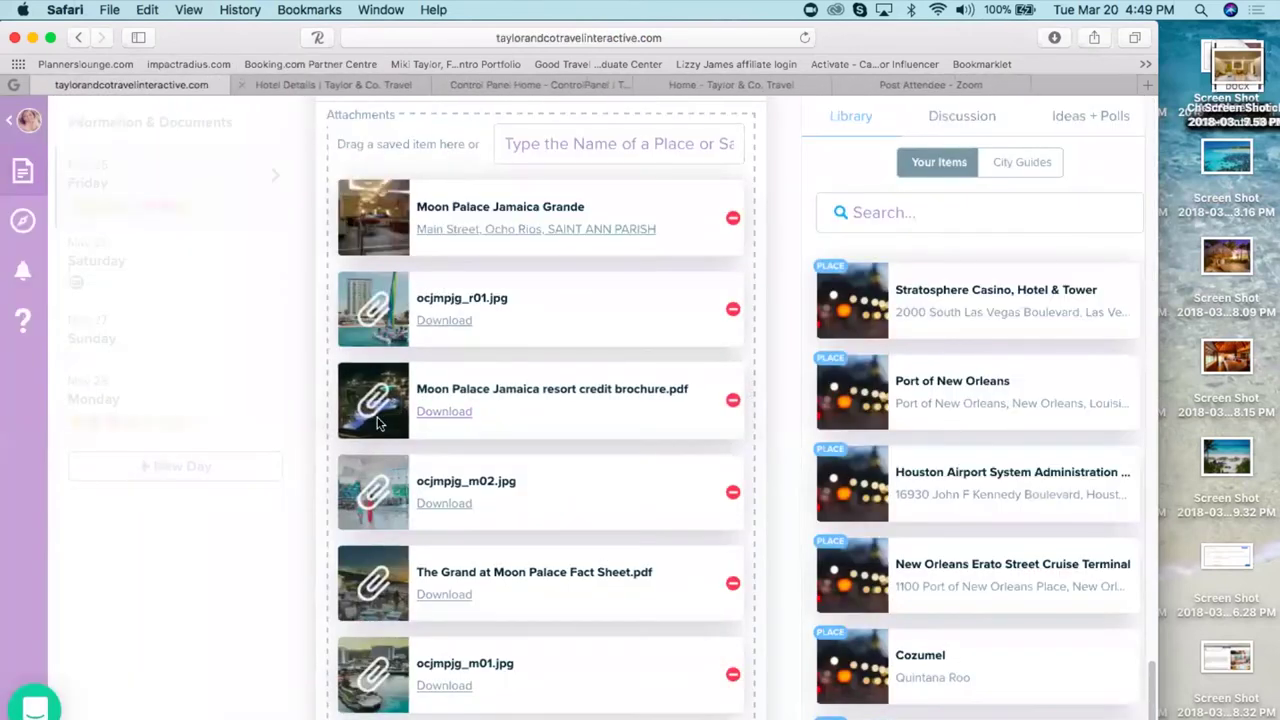
left_click(372, 490)
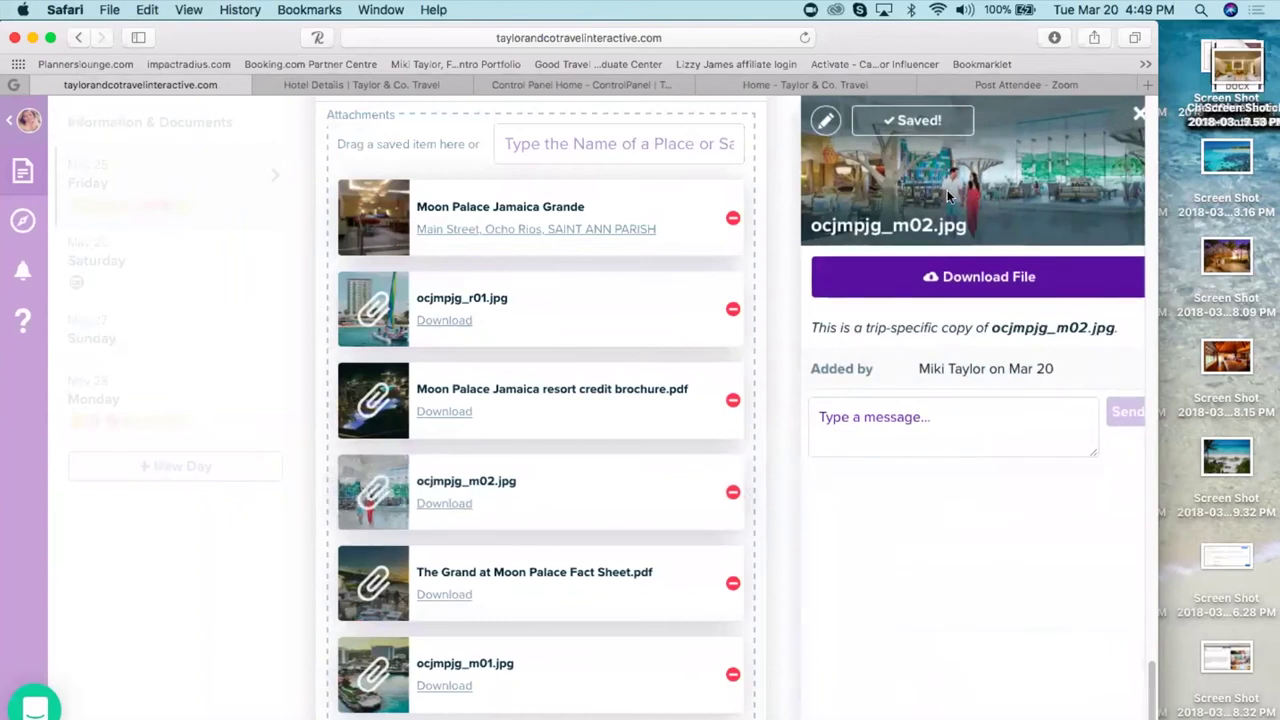
left_click(368, 587)
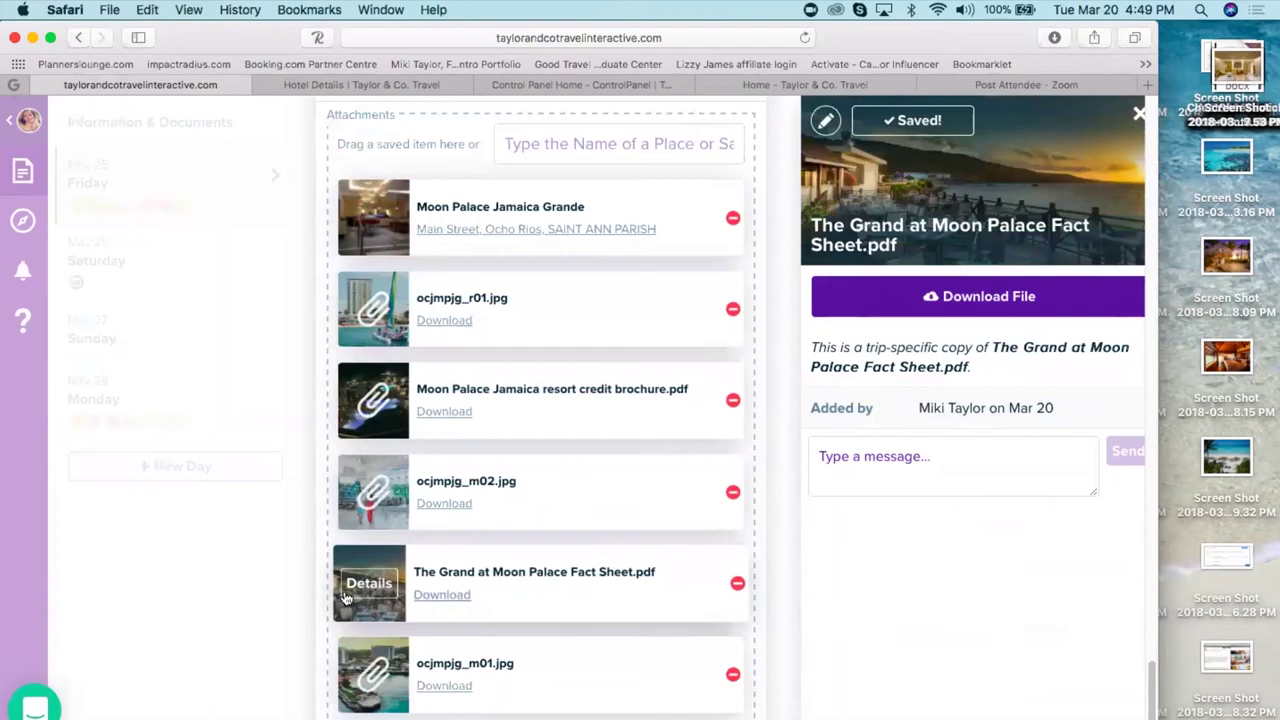
left_click(448, 597)
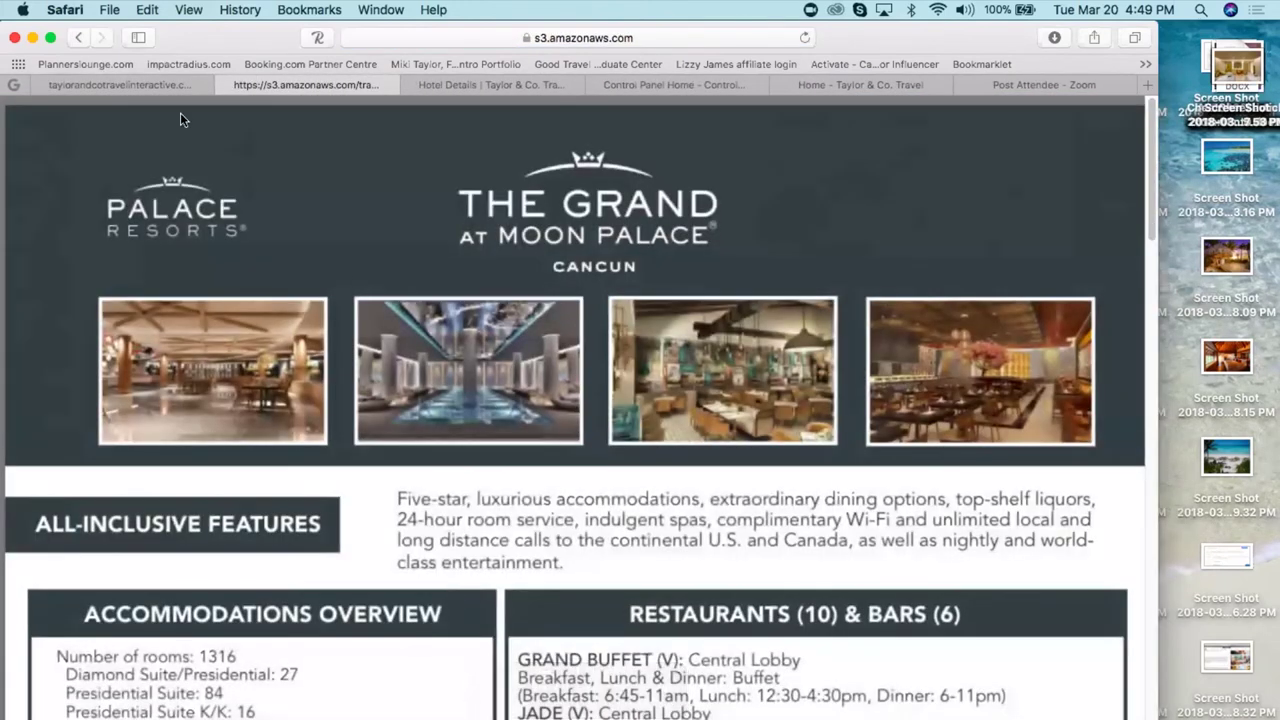
left_click(225, 85)
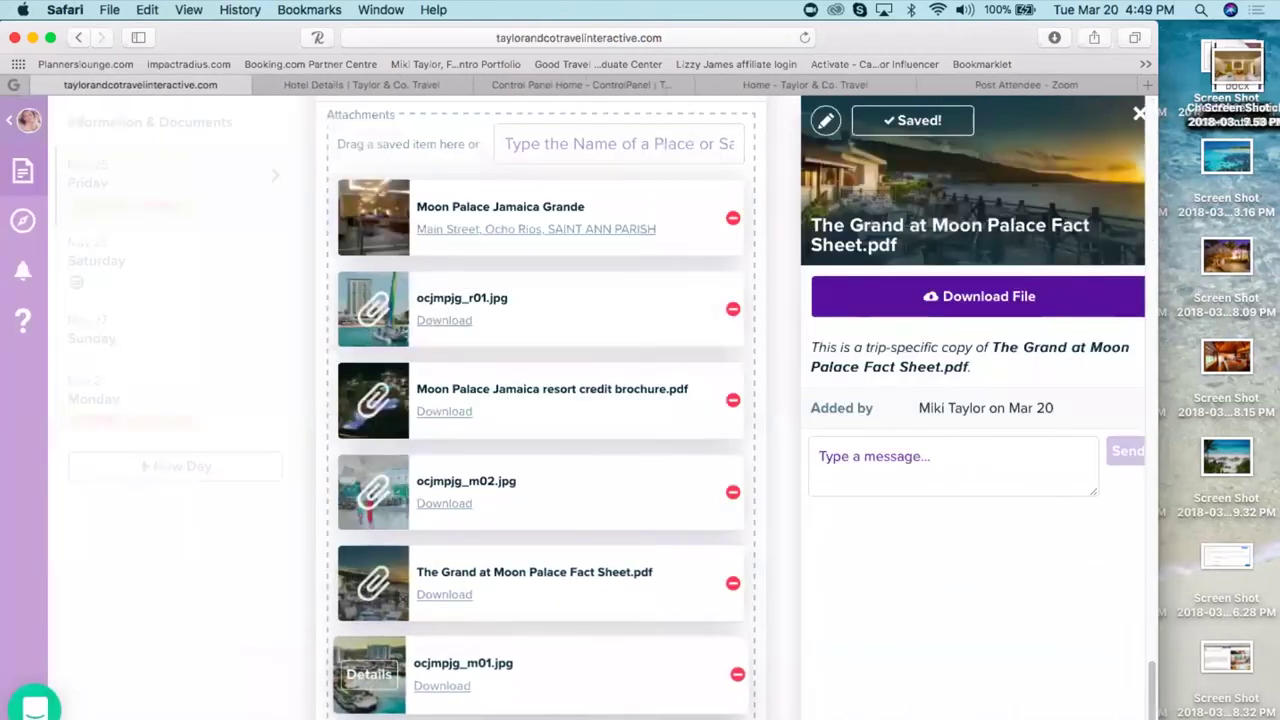
- Clear an accidental text selection and scroll to the fact sheet's Save to Library option
scroll(578, 709, "up", 5)
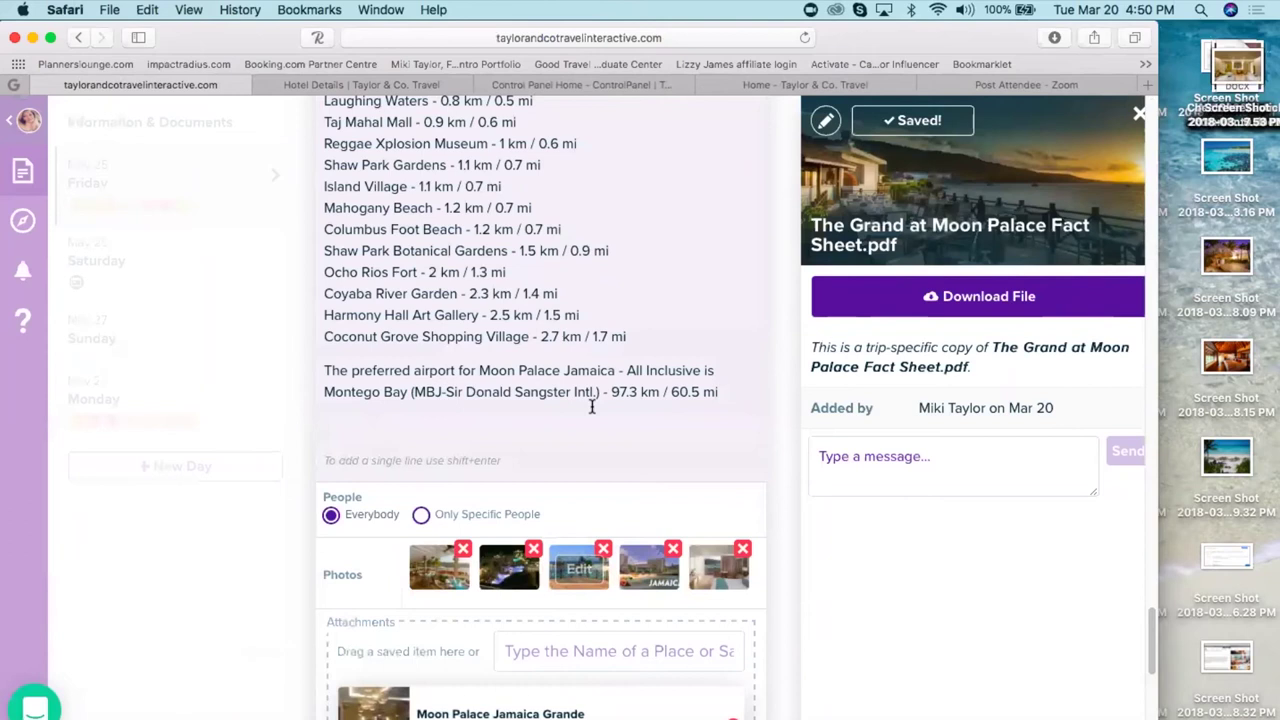
left_click_drag(590, 453, 520, 533)
left_click(520, 533)
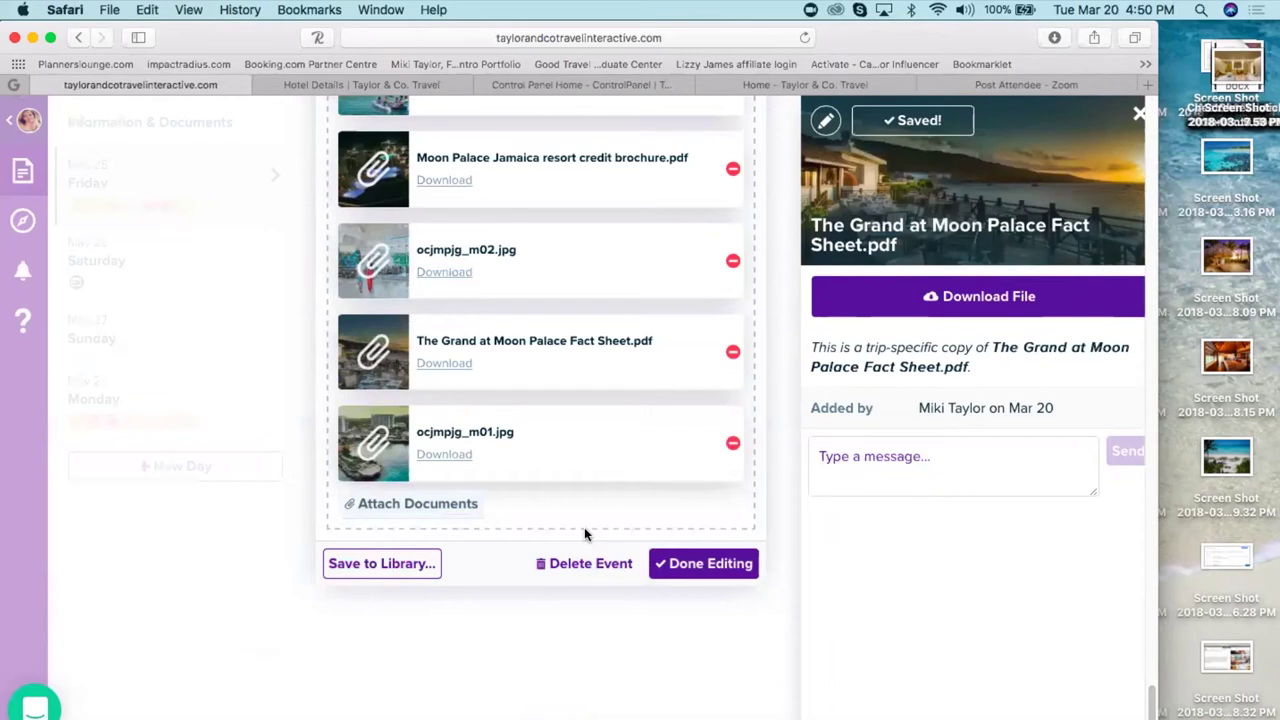
scroll(540, 340, "up", 1)
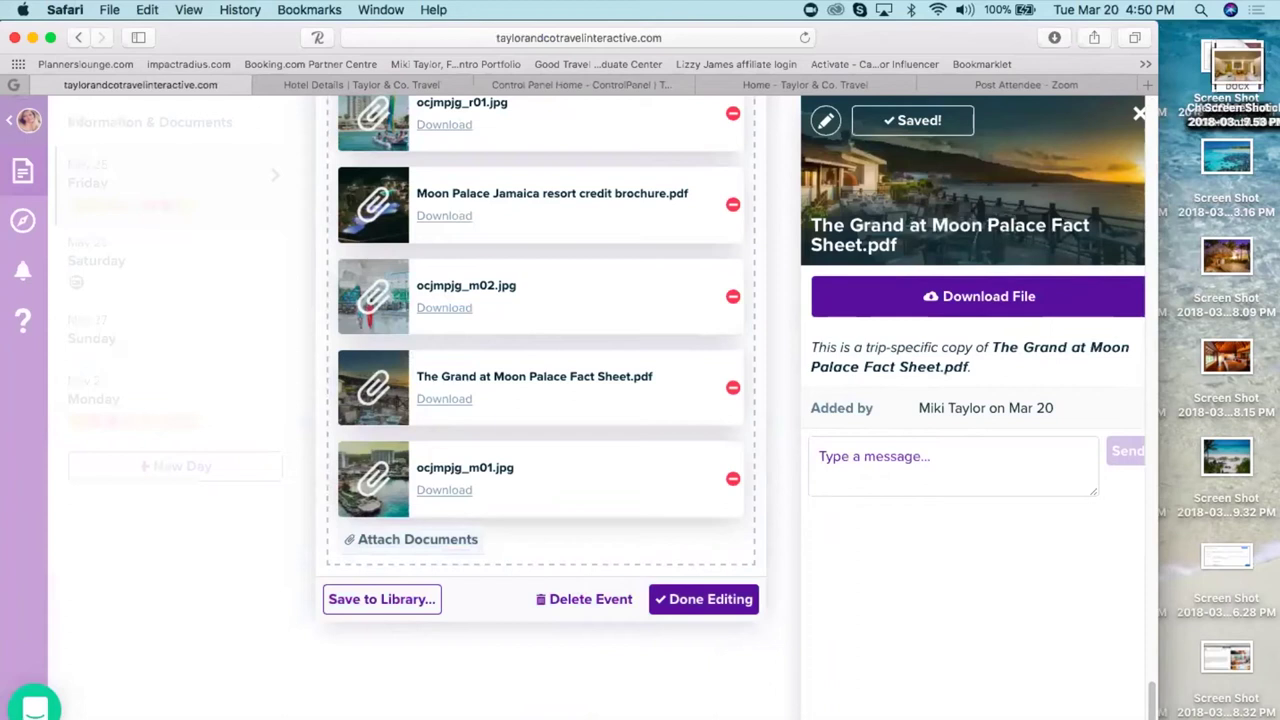
scroll(370, 600, "up", 5)
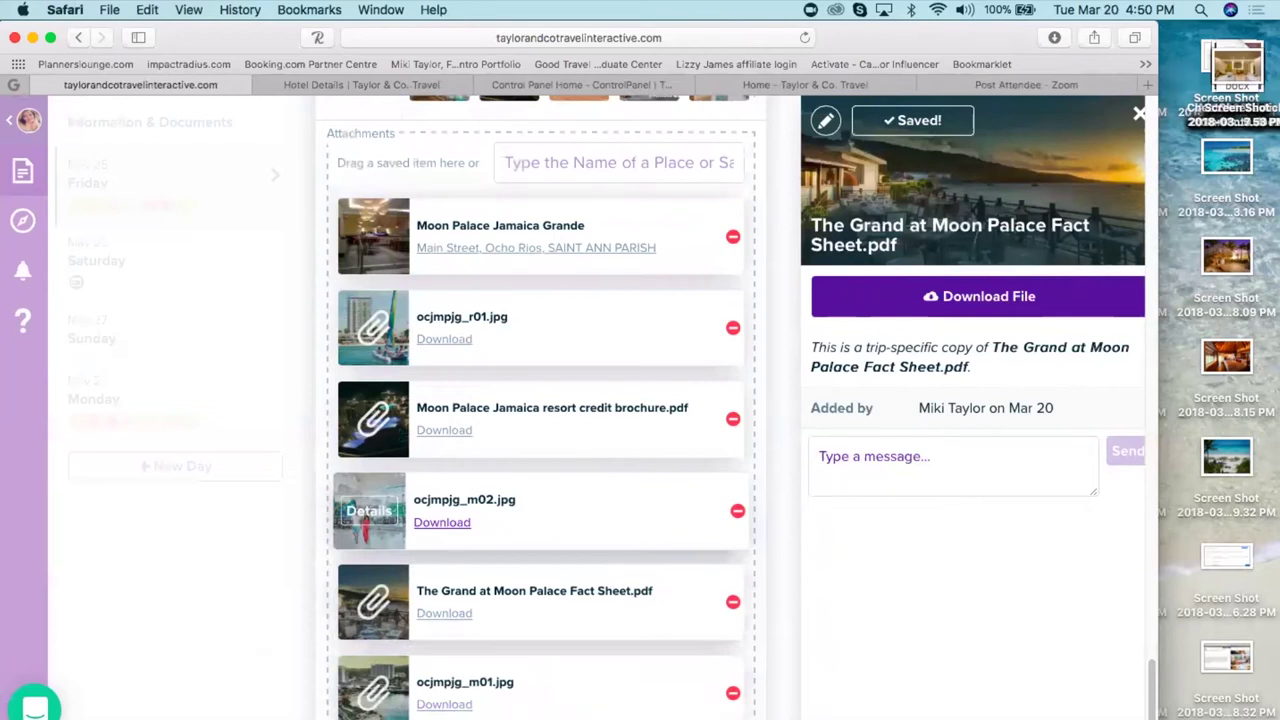
scroll(417, 533, "down", 5)
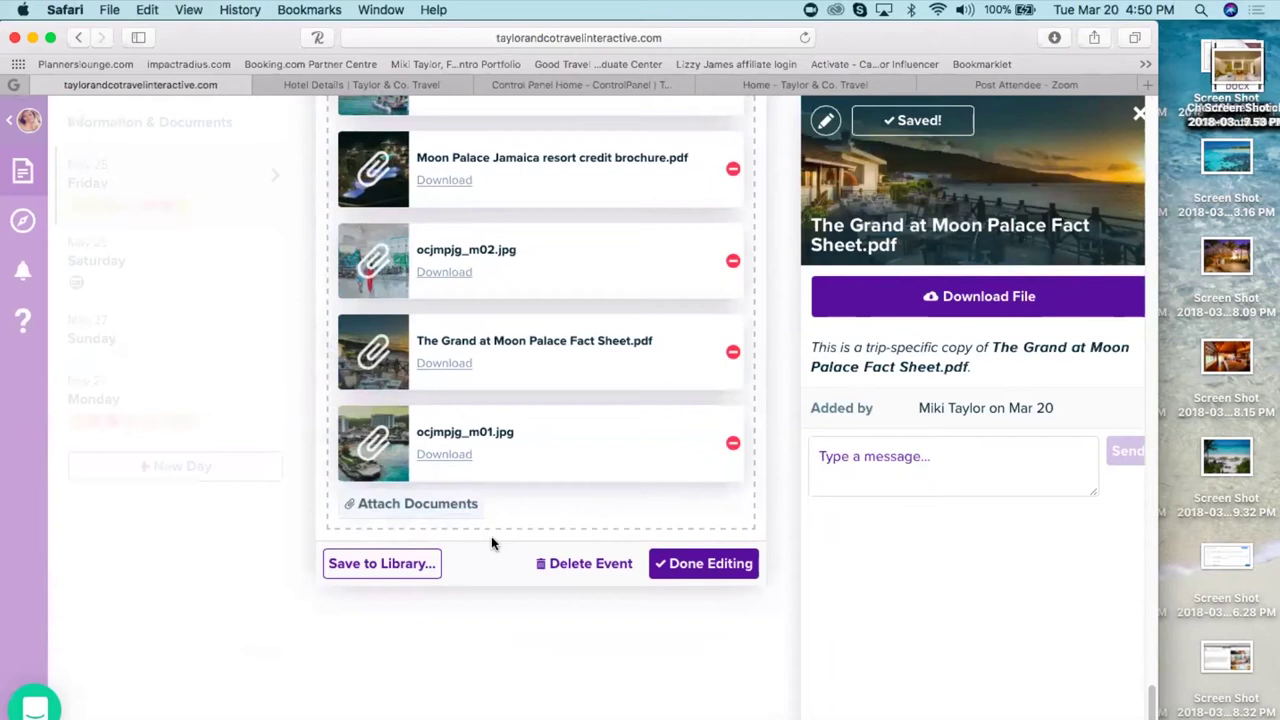
- Save the check-in event to the library with the label 'Moon Palace Jamaica Grande'
left_click(382, 564)
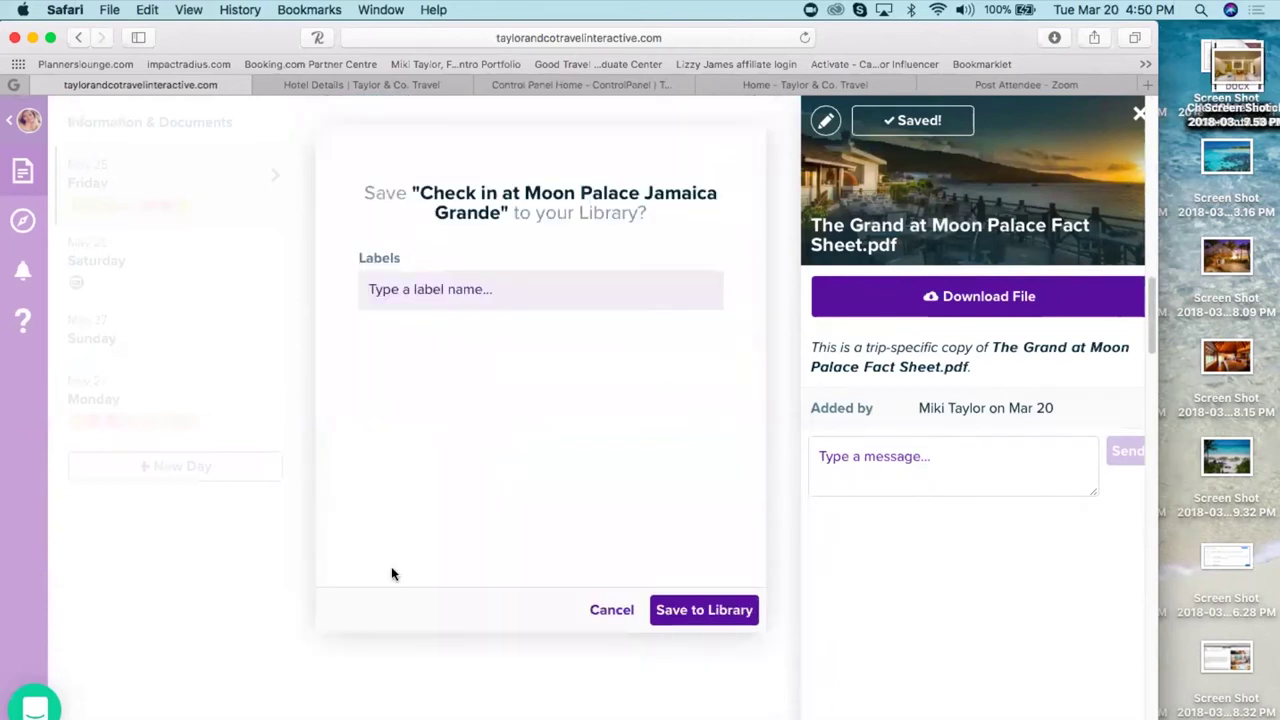
left_click(428, 289)
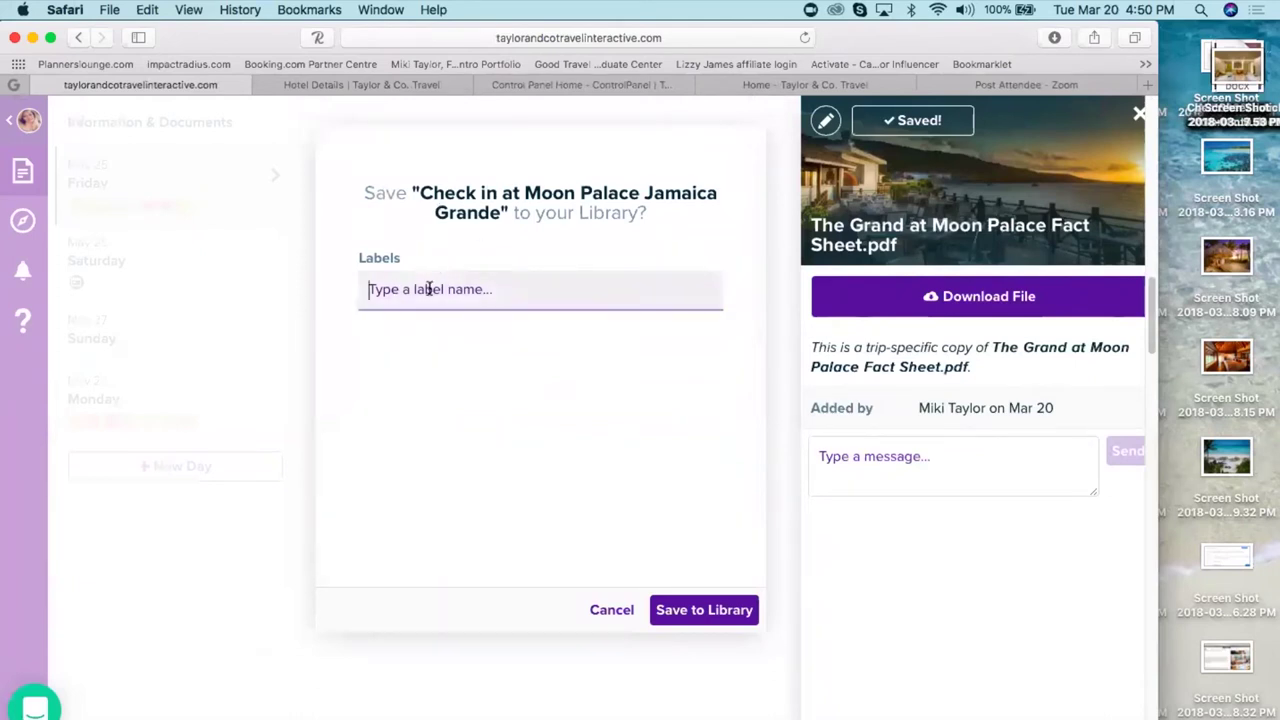
type("Moon P")
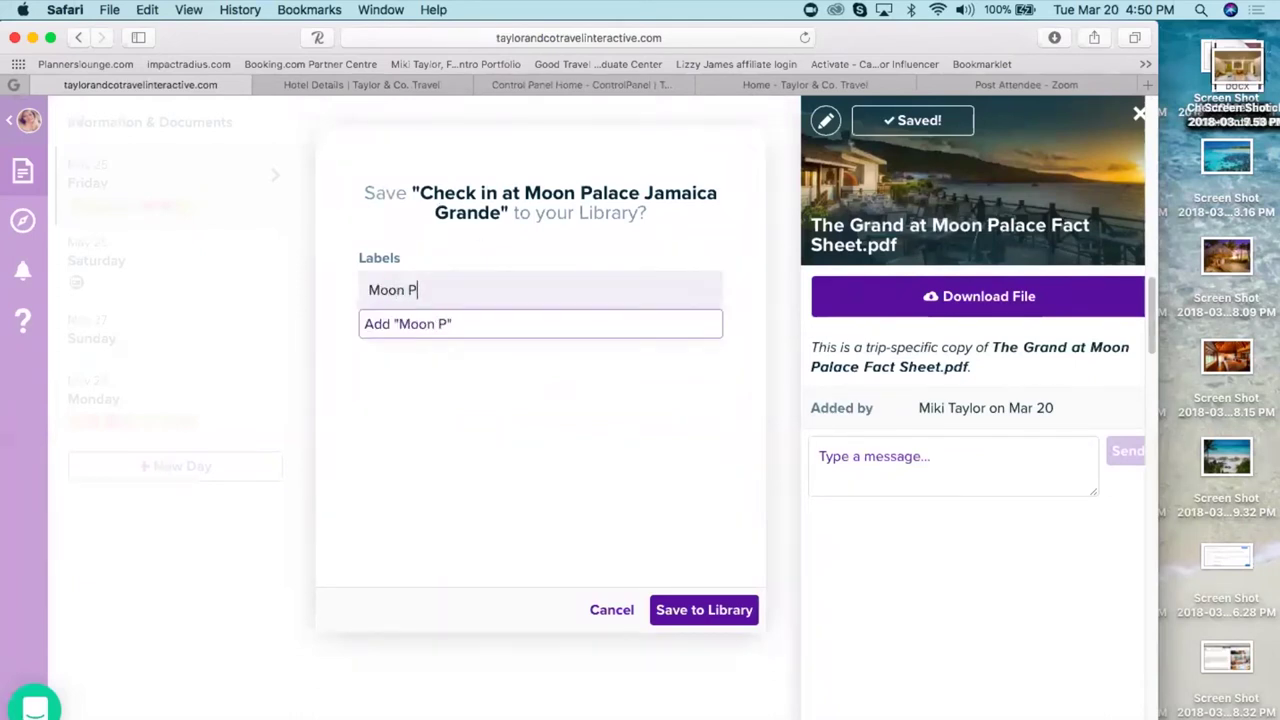
type("alace Jama")
type("i")
key("BackSpace")
type("aica Gr")
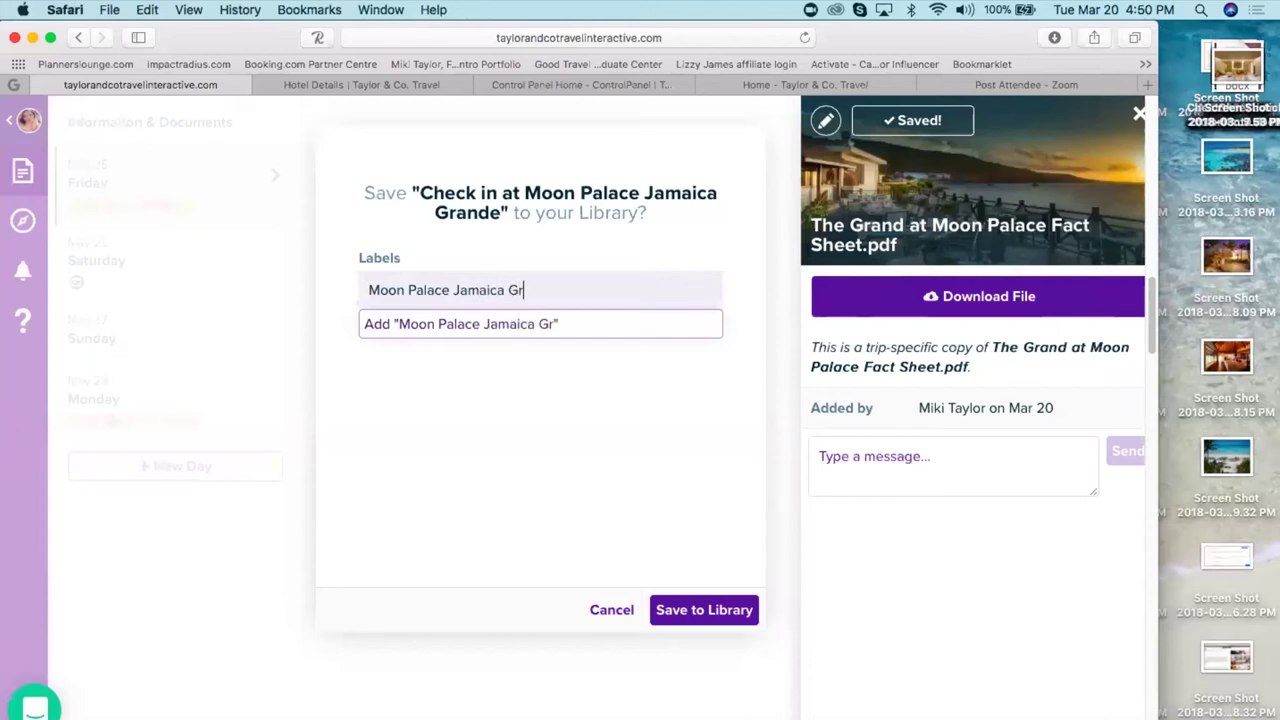
type("ande")
left_click(714, 611)
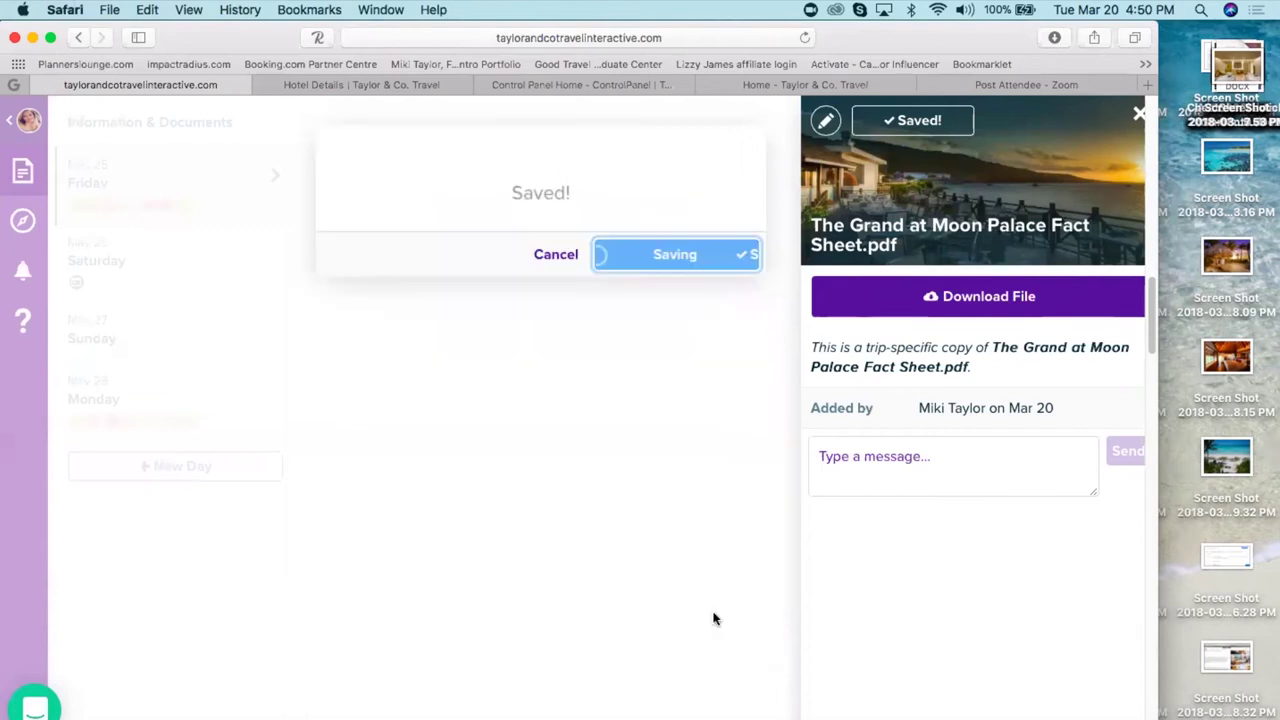
left_click(560, 256)
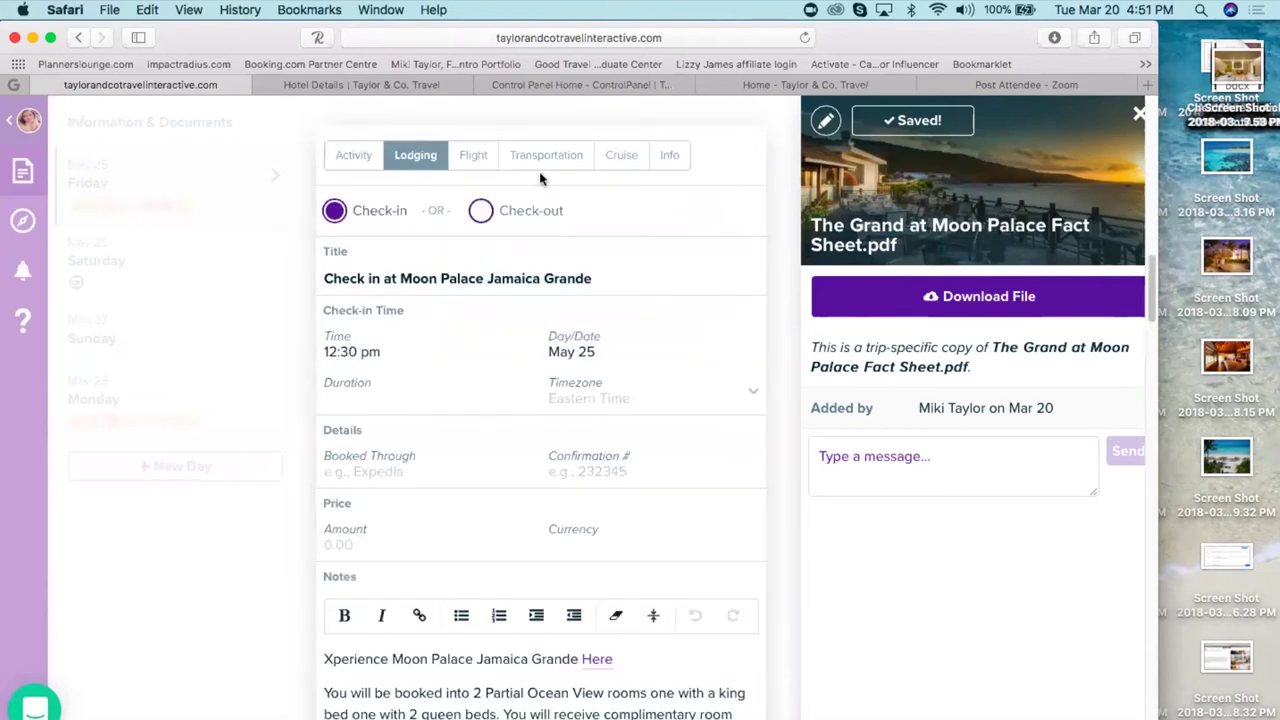
left_click(228, 652)
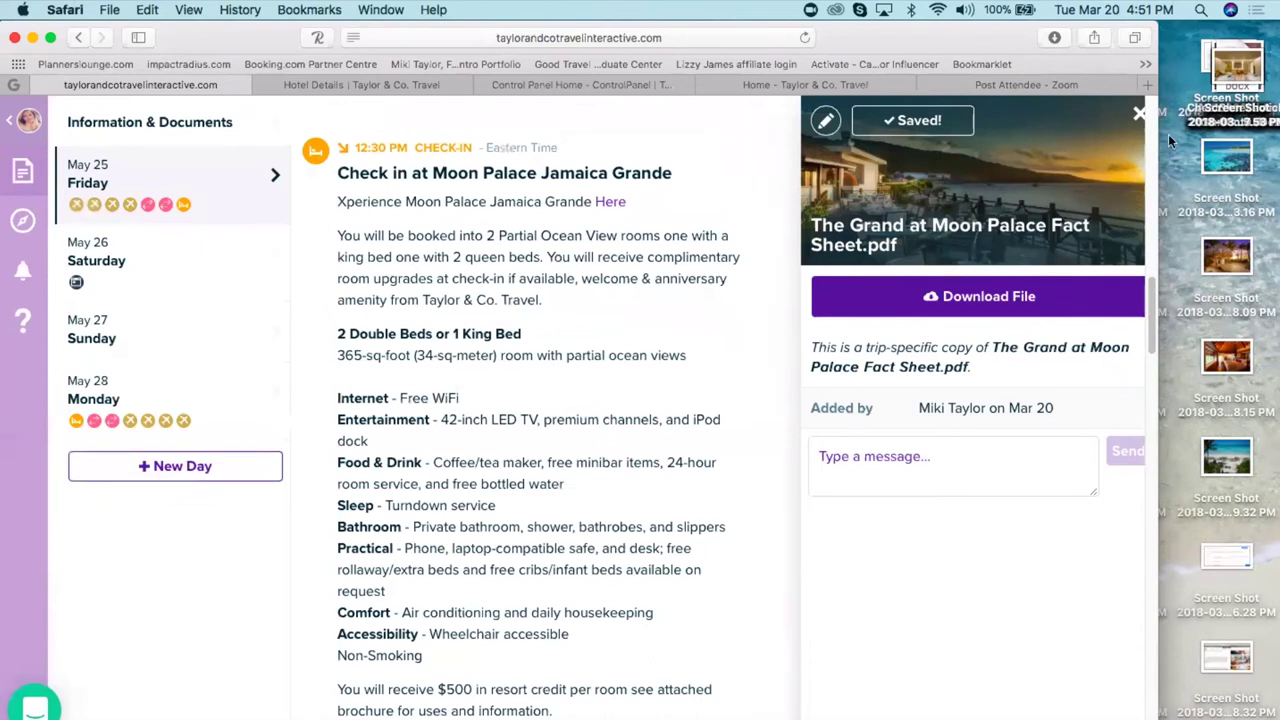
- Search the library for 'moon' and add Moon Palace Jamaica Grande to Friday, May 25
left_click(1139, 113)
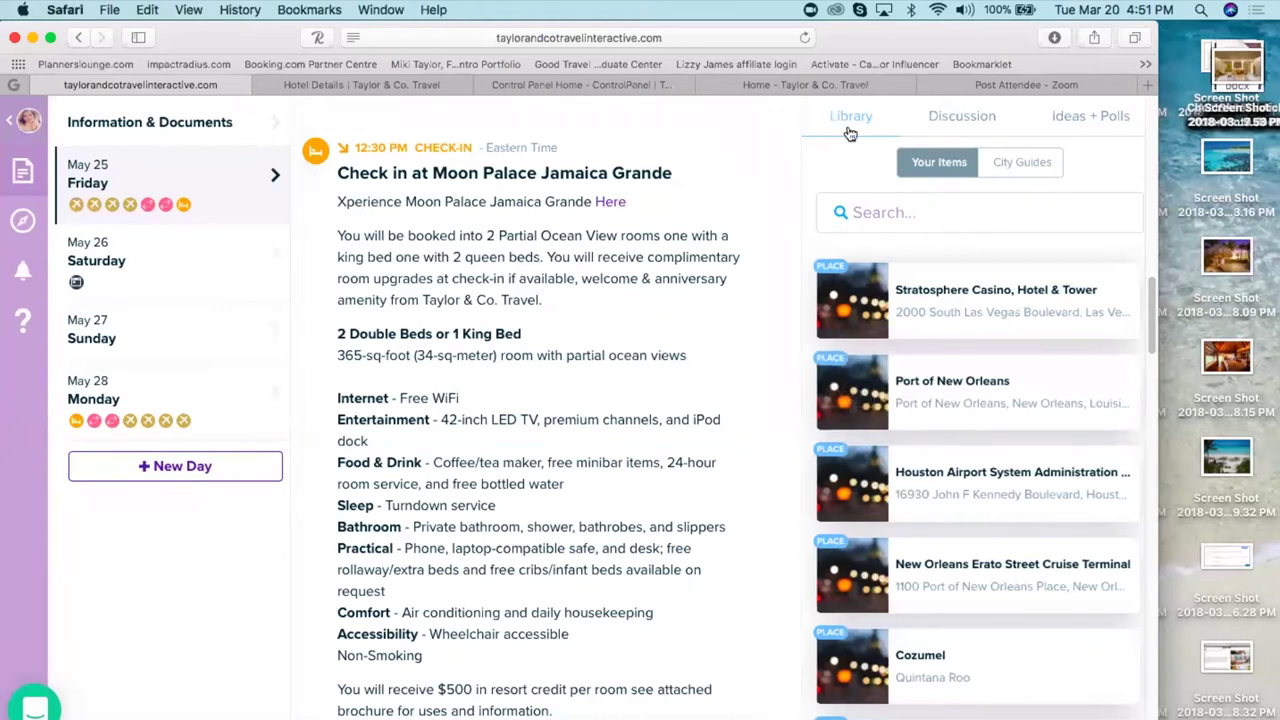
left_click(871, 205)
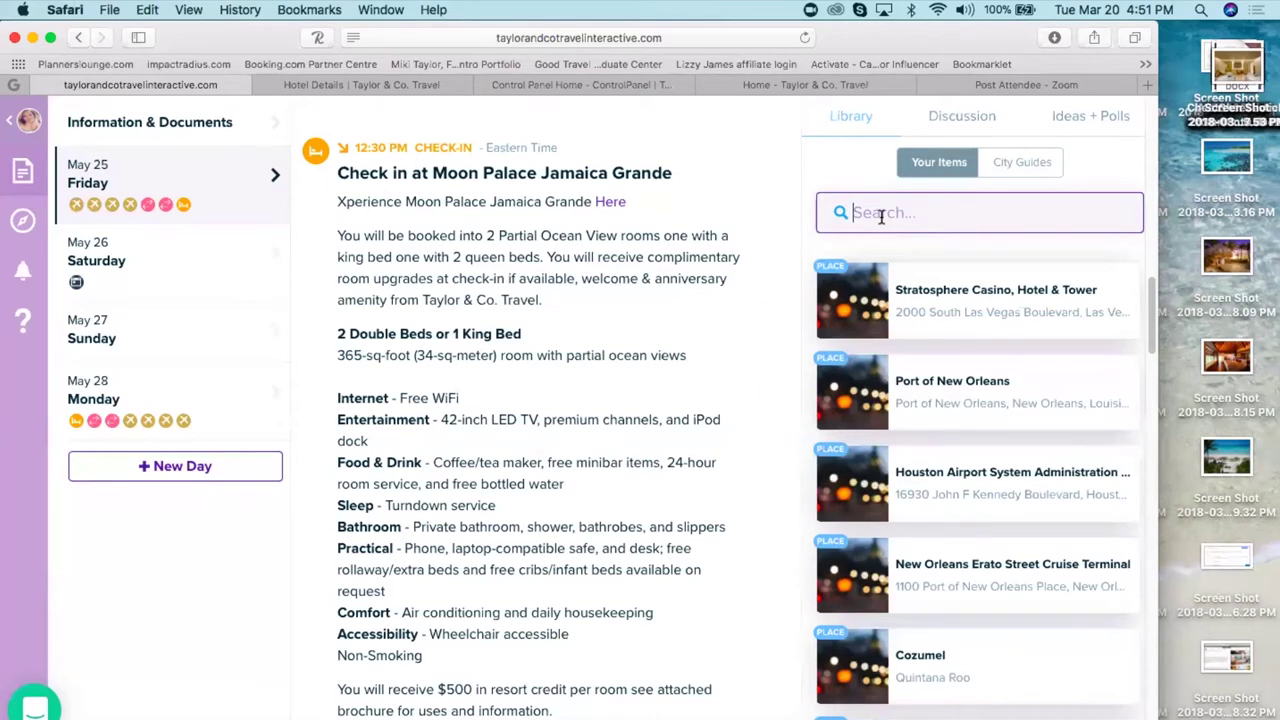
type("moon")
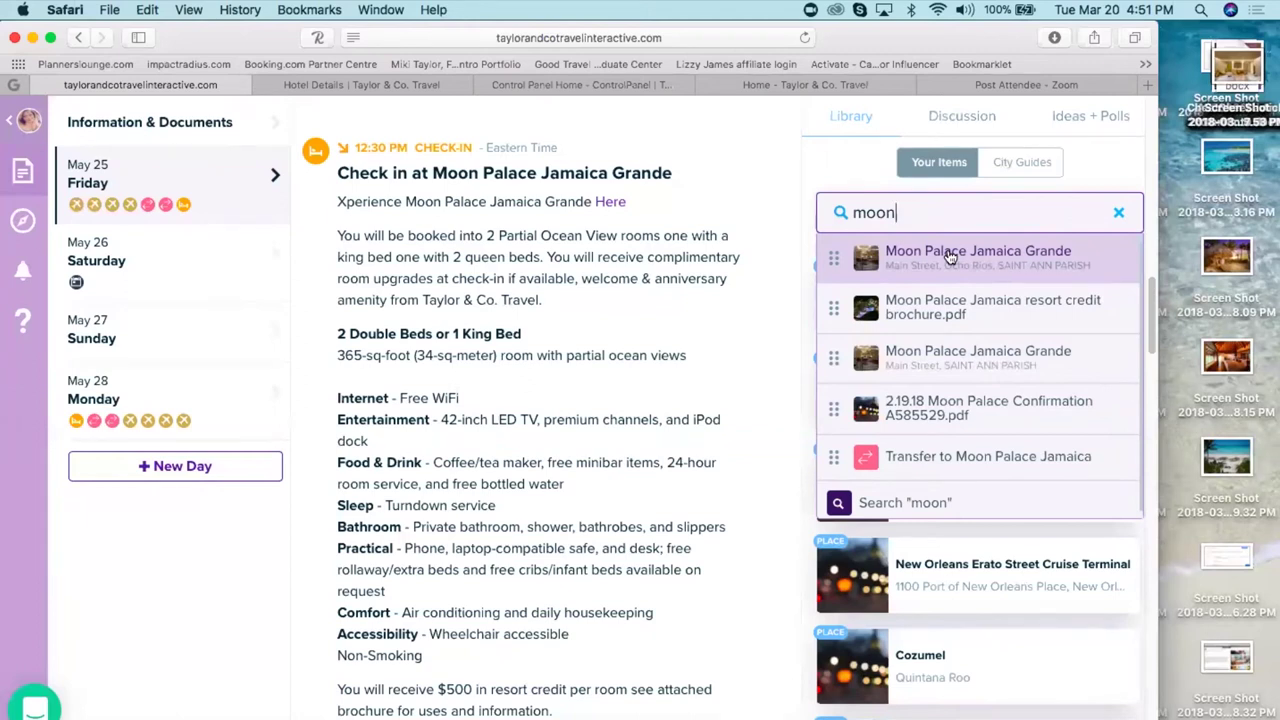
left_click(950, 258)
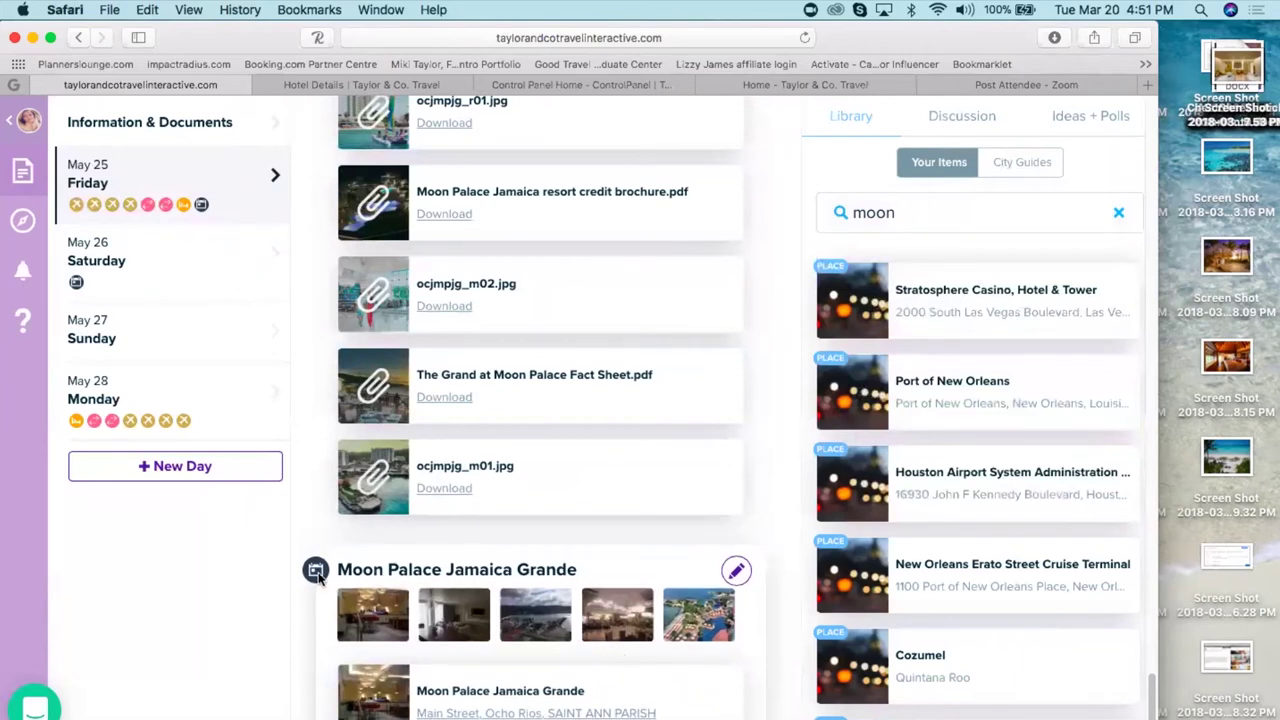
scroll(650, 565, "down", 1)
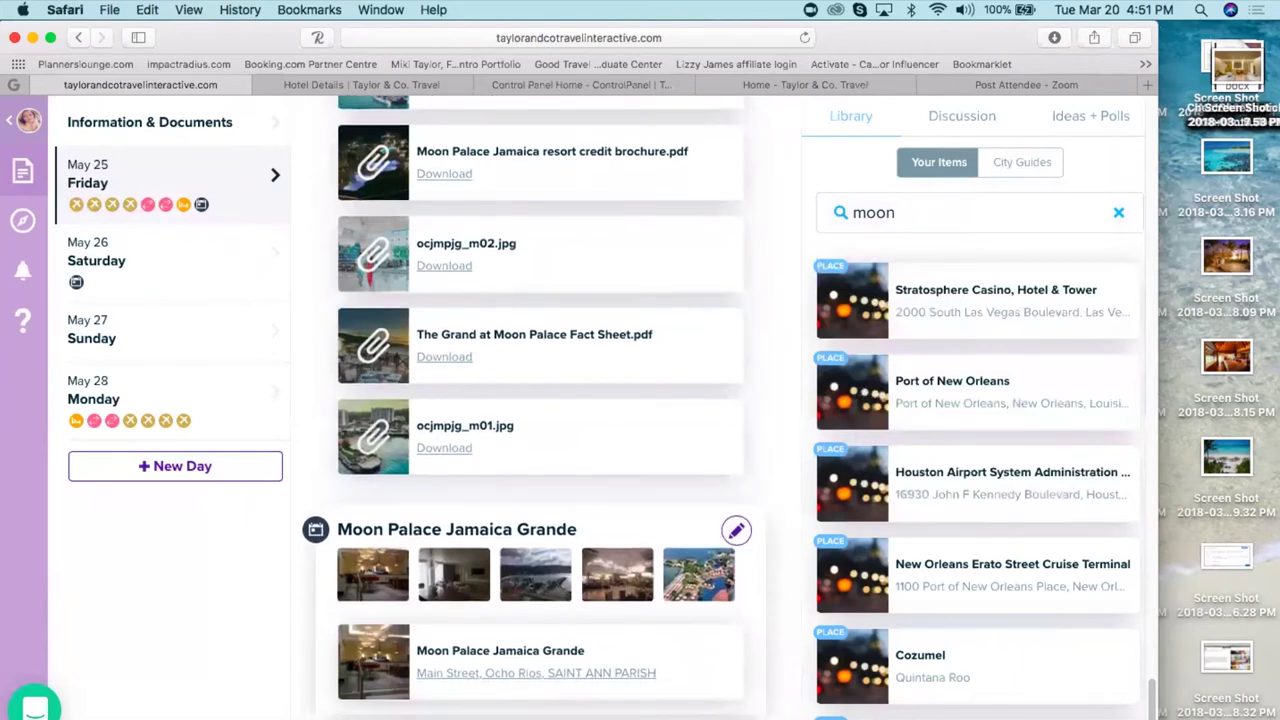
- Delete the newly added Moon Palace activity from May 25
left_click(735, 534)
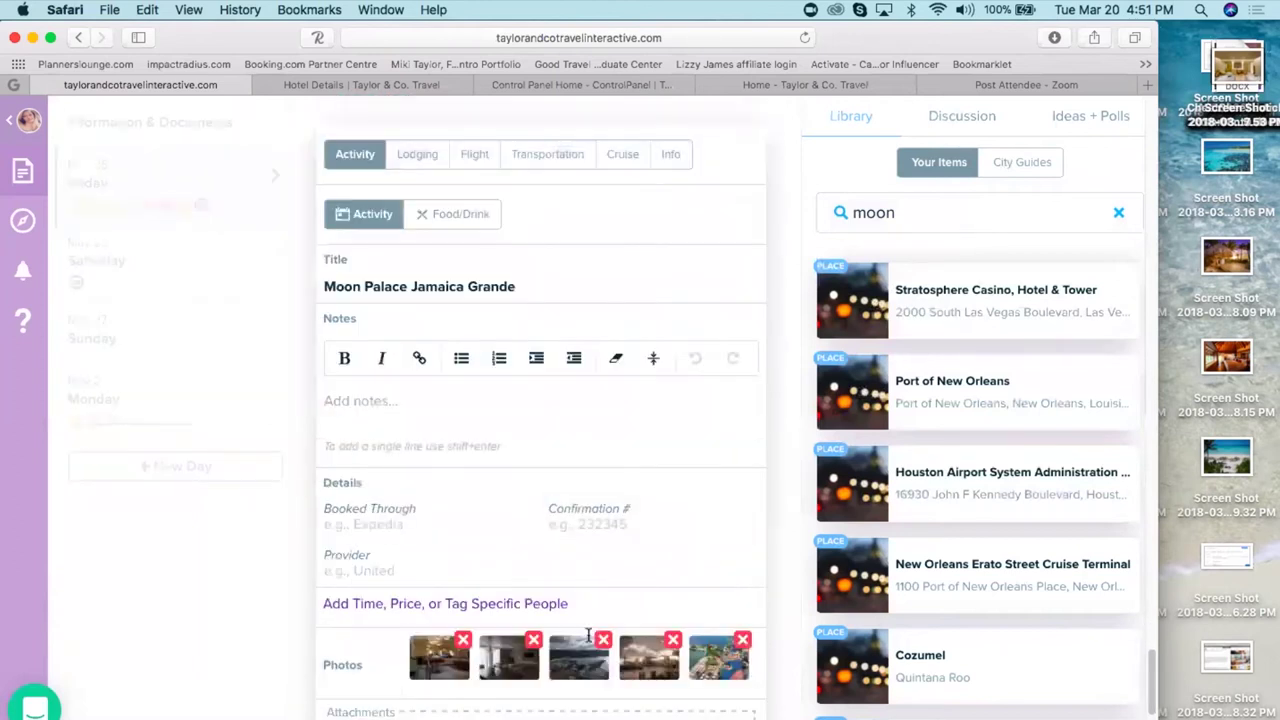
key("super+a")
scroll(585, 540, "down", 5)
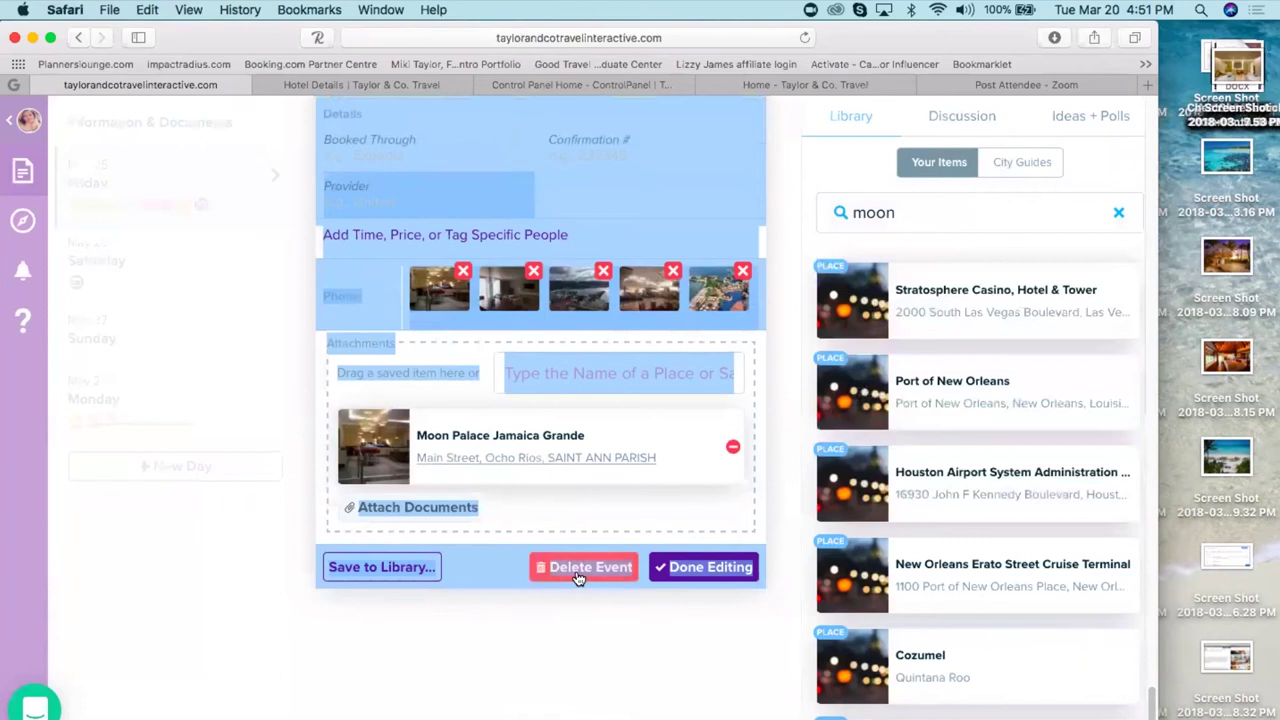
left_click(578, 576)
- Re-add Moon Palace Jamaica Grande from the 'moon' search results and delete it again
left_click(904, 213)
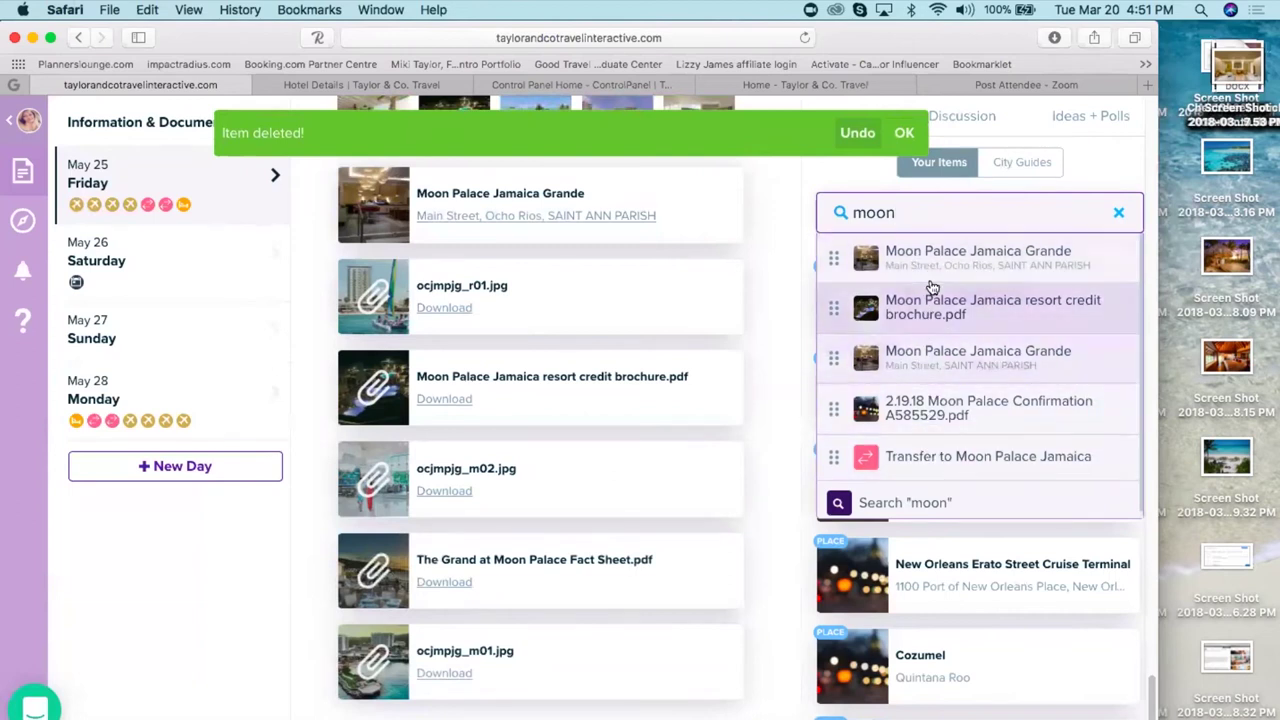
left_click(925, 357)
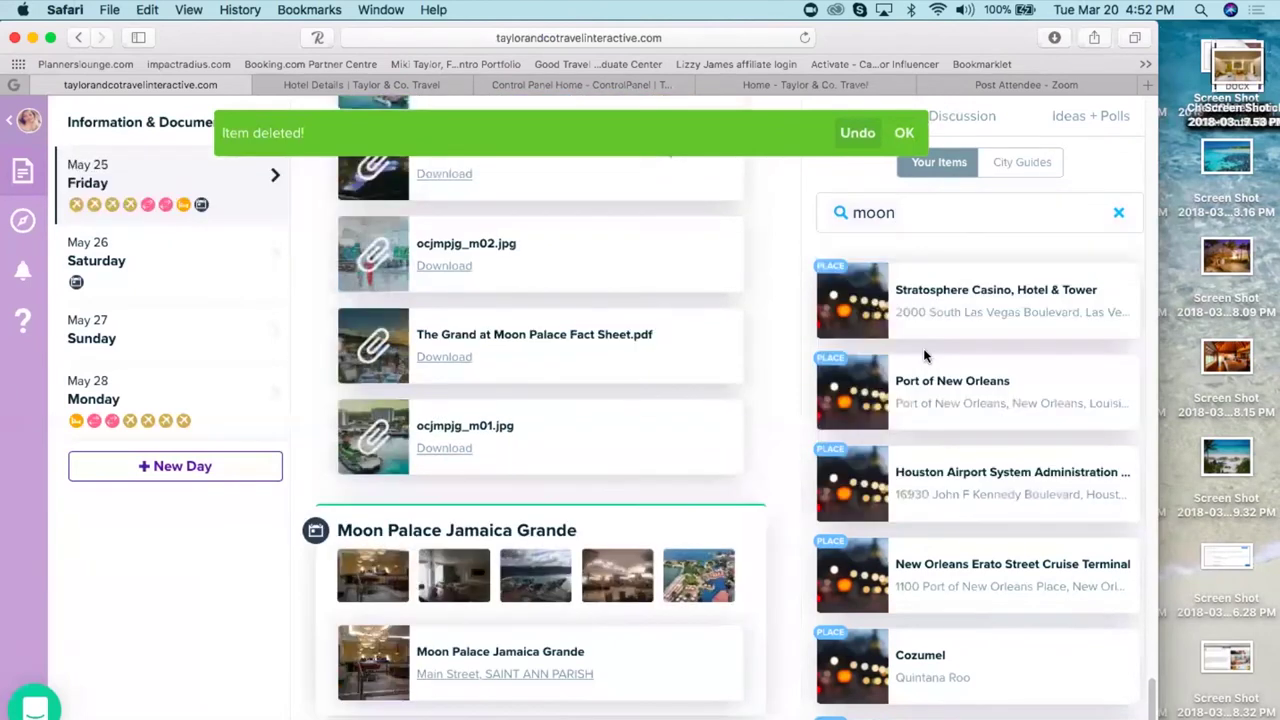
left_click(736, 533)
left_click_drag(606, 704, 651, 651)
left_click(597, 568)
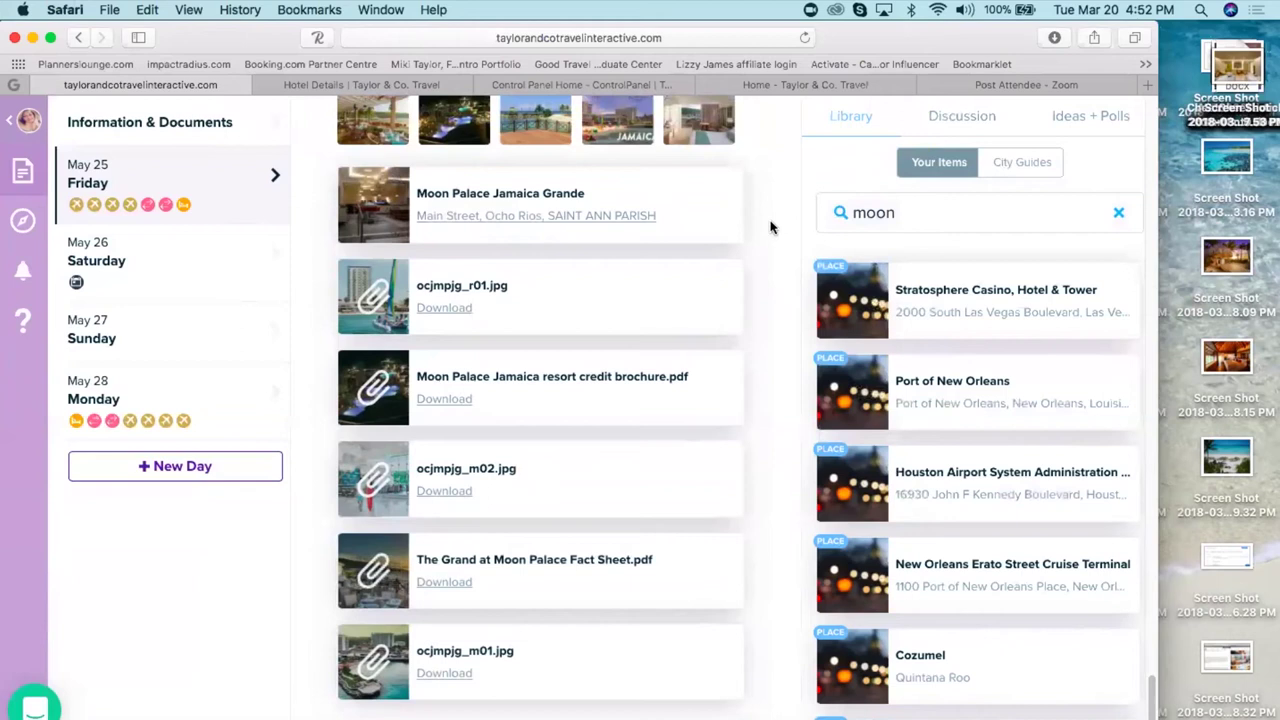
- Open the Check in at Moon Palace Jamaica Grande event for editing
scroll(757, 223, "up", 1)
scroll(540, 410, "up", 10)
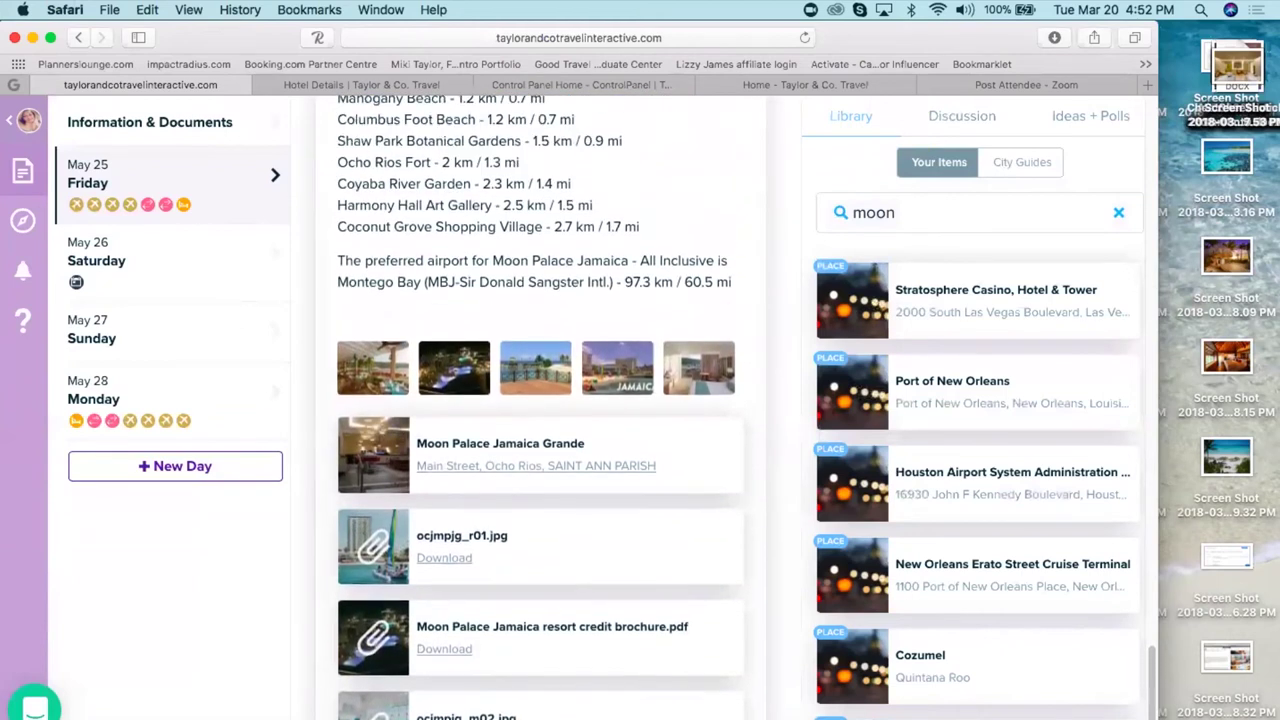
scroll(540, 410, "up", 10)
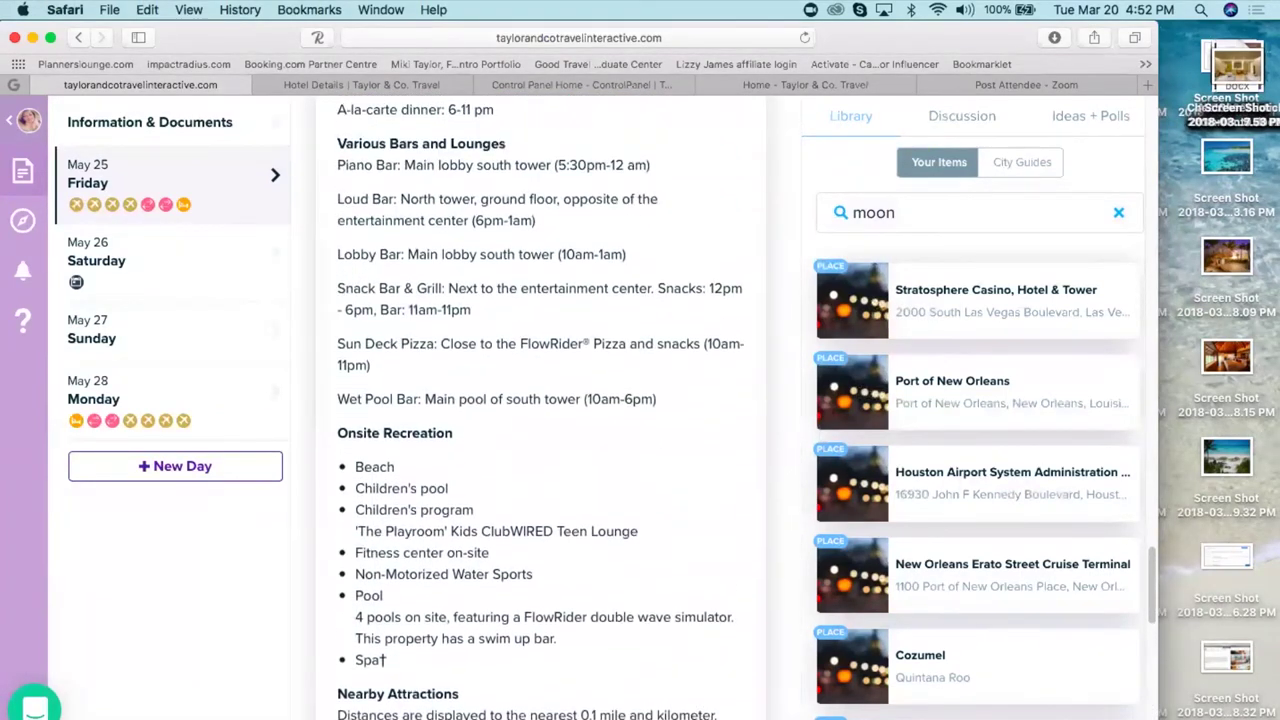
scroll(540, 410, "up", 5)
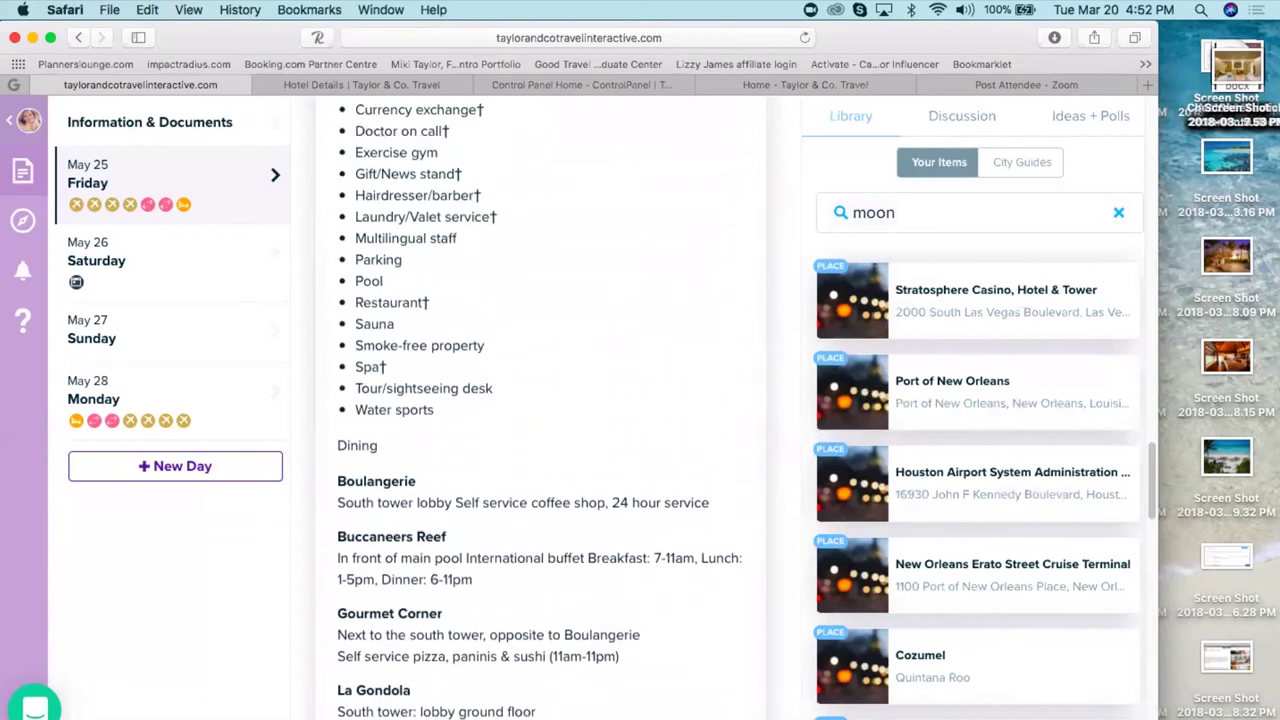
scroll(1152, 478, "up", 15)
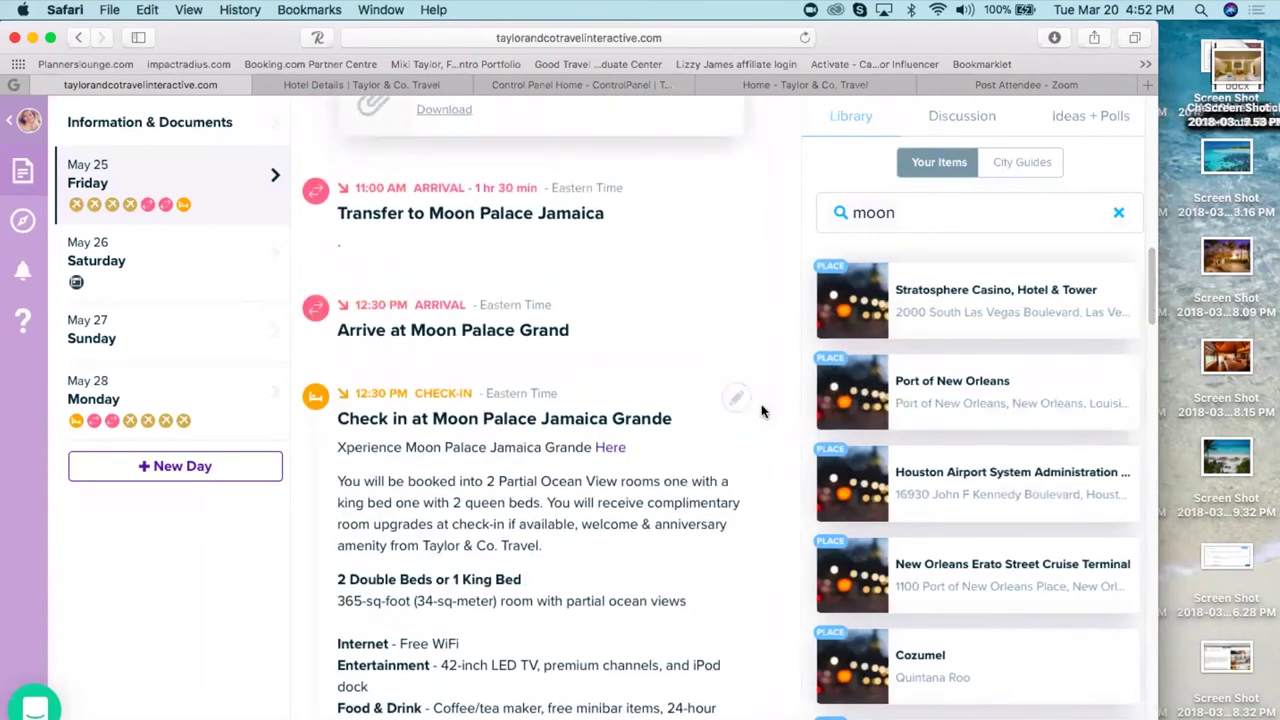
left_click(736, 400)
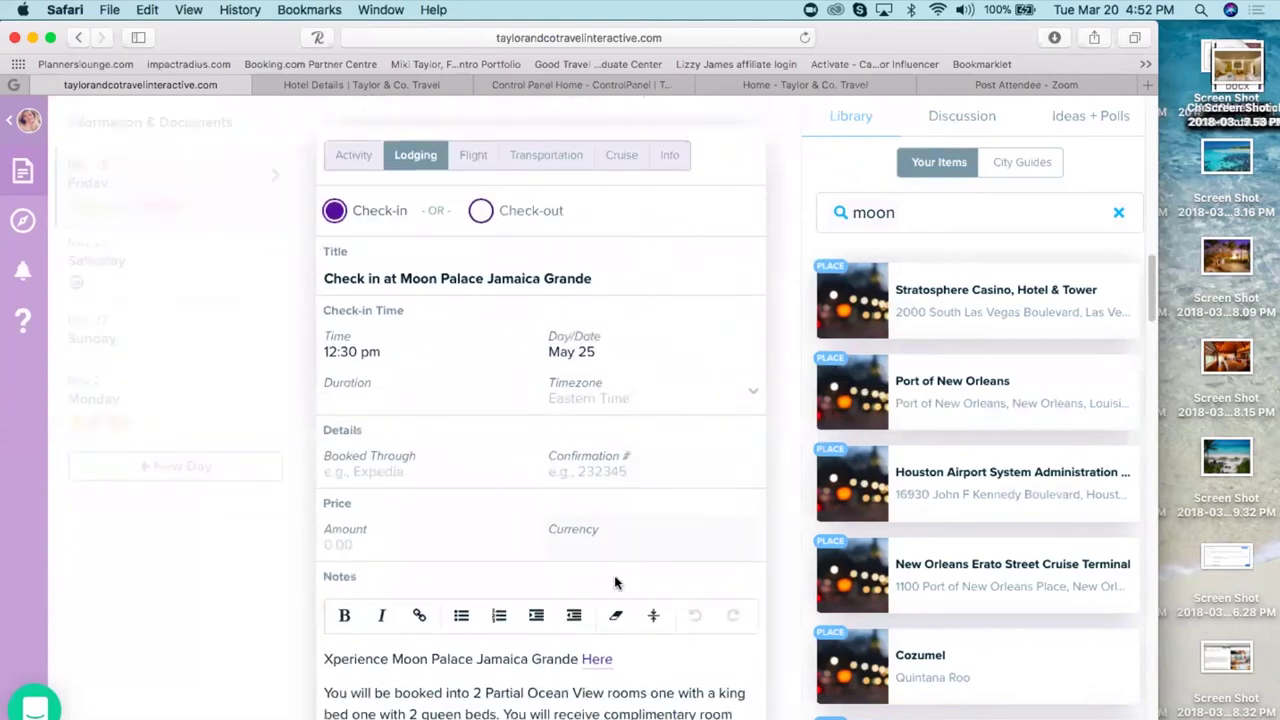
- Overwrite the library copy of 'Check in at Moon Palace Jamaica Grande' with the updated event
scroll(540, 410, "down", 20)
key("super+a")
scroll(748, 677, "down", 15)
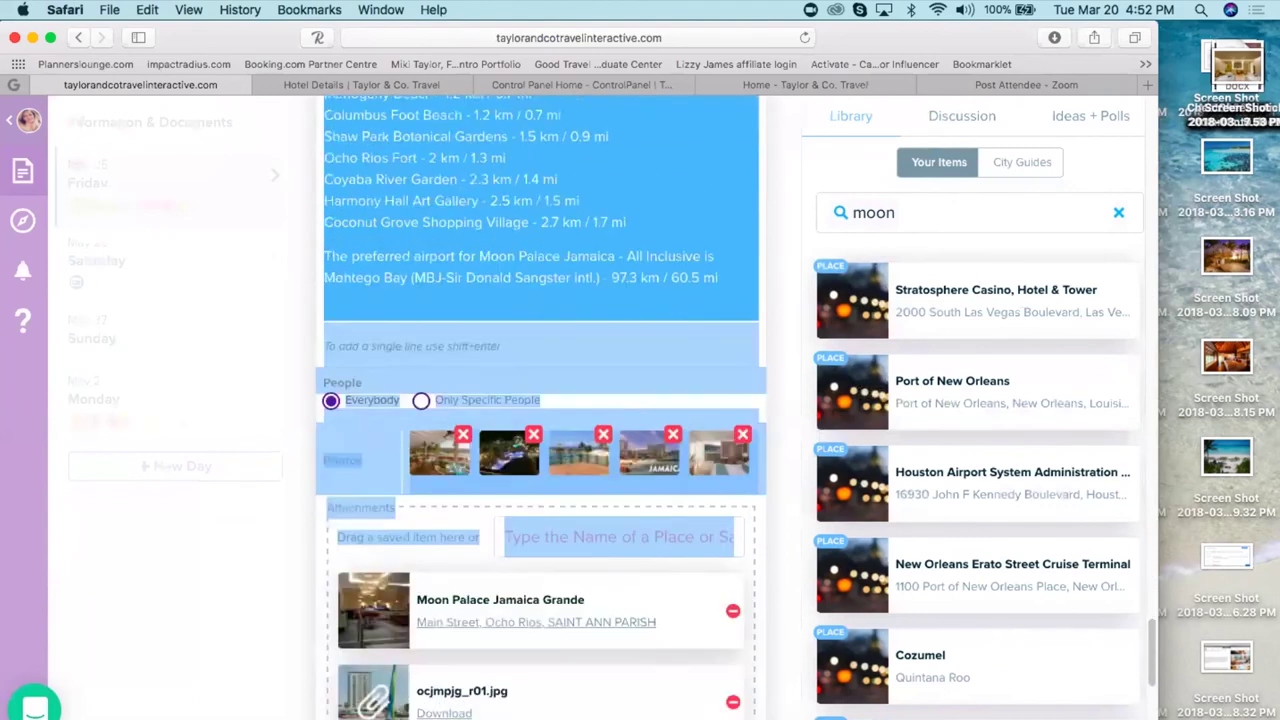
left_click(750, 675)
scroll(750, 675, "down", 5)
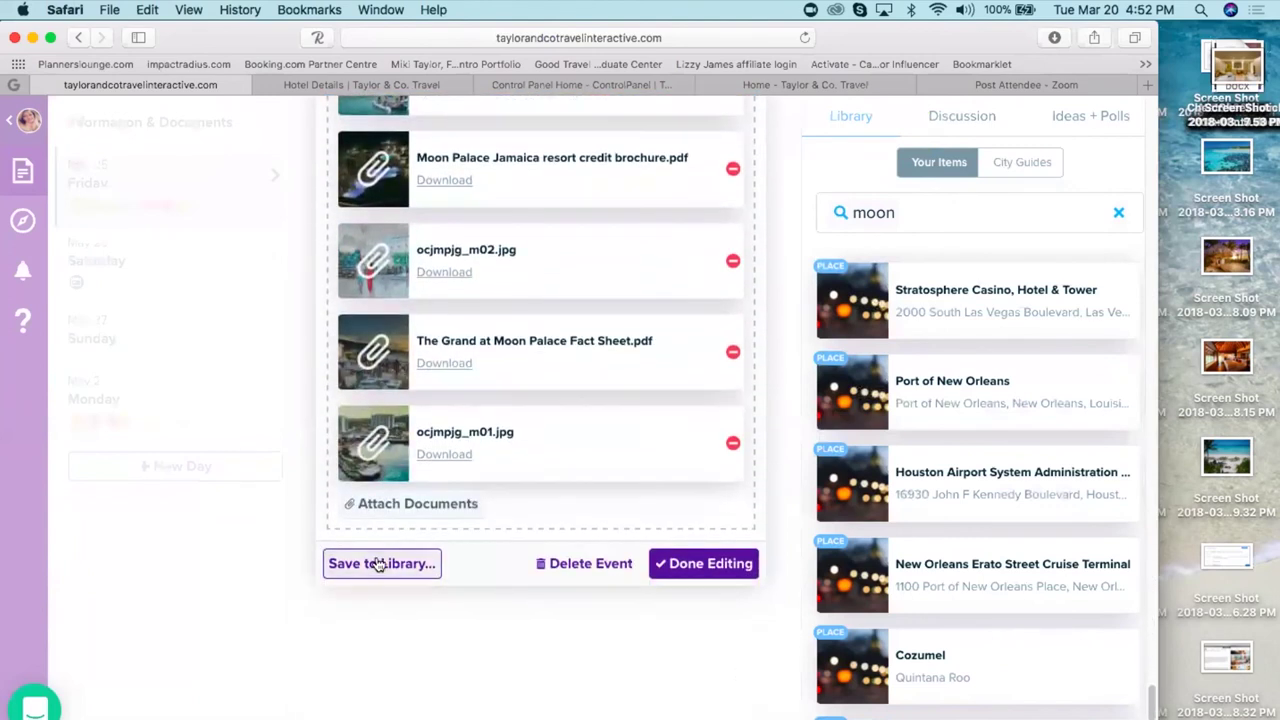
left_click(376, 561)
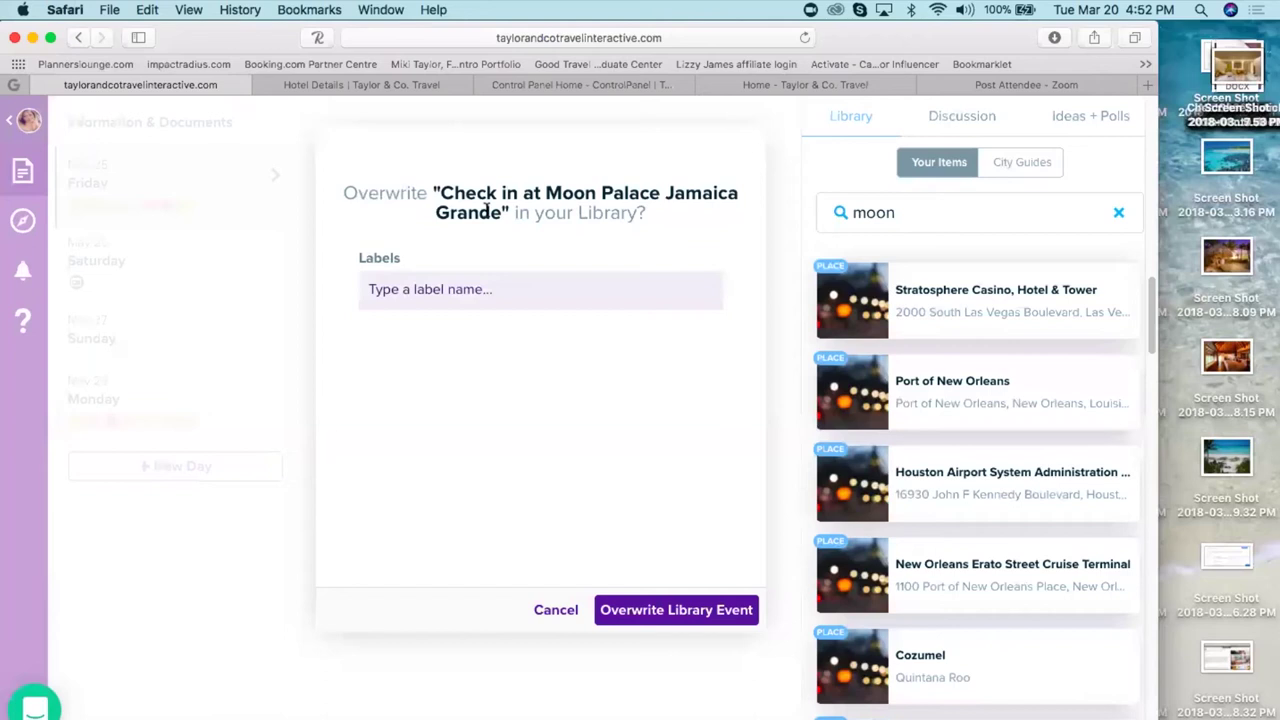
left_click(668, 610)
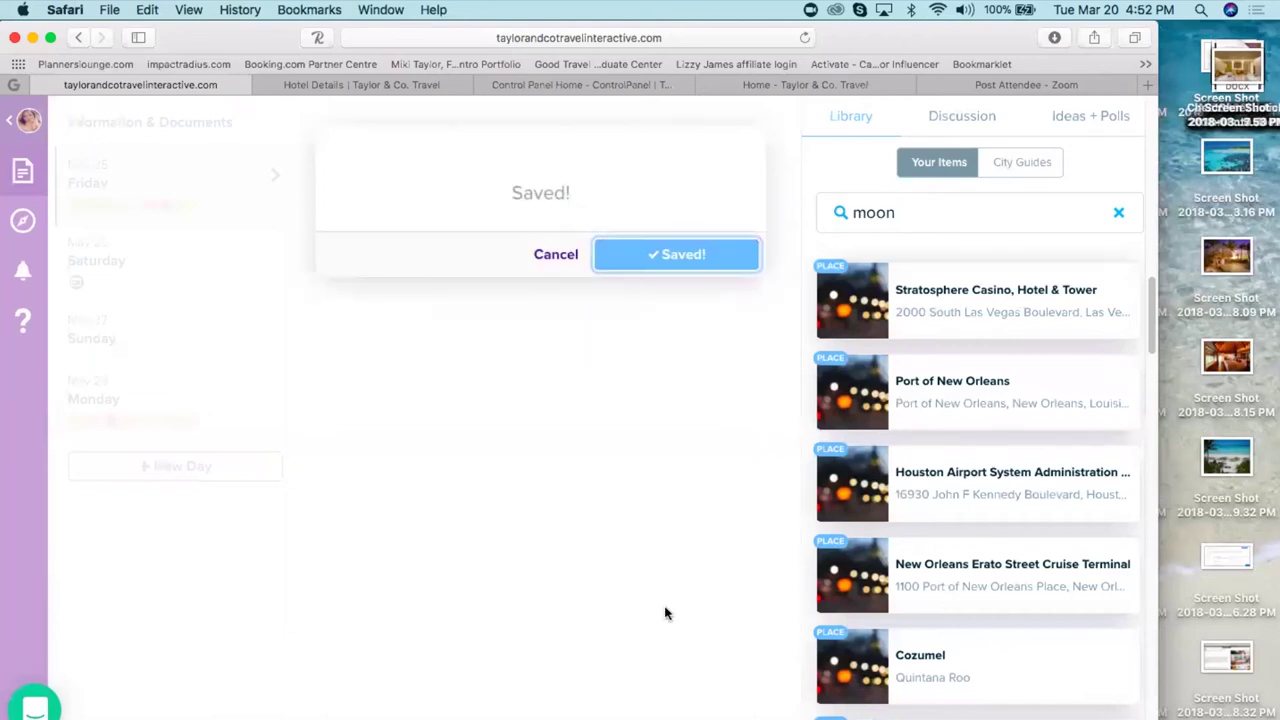
left_click(552, 256)
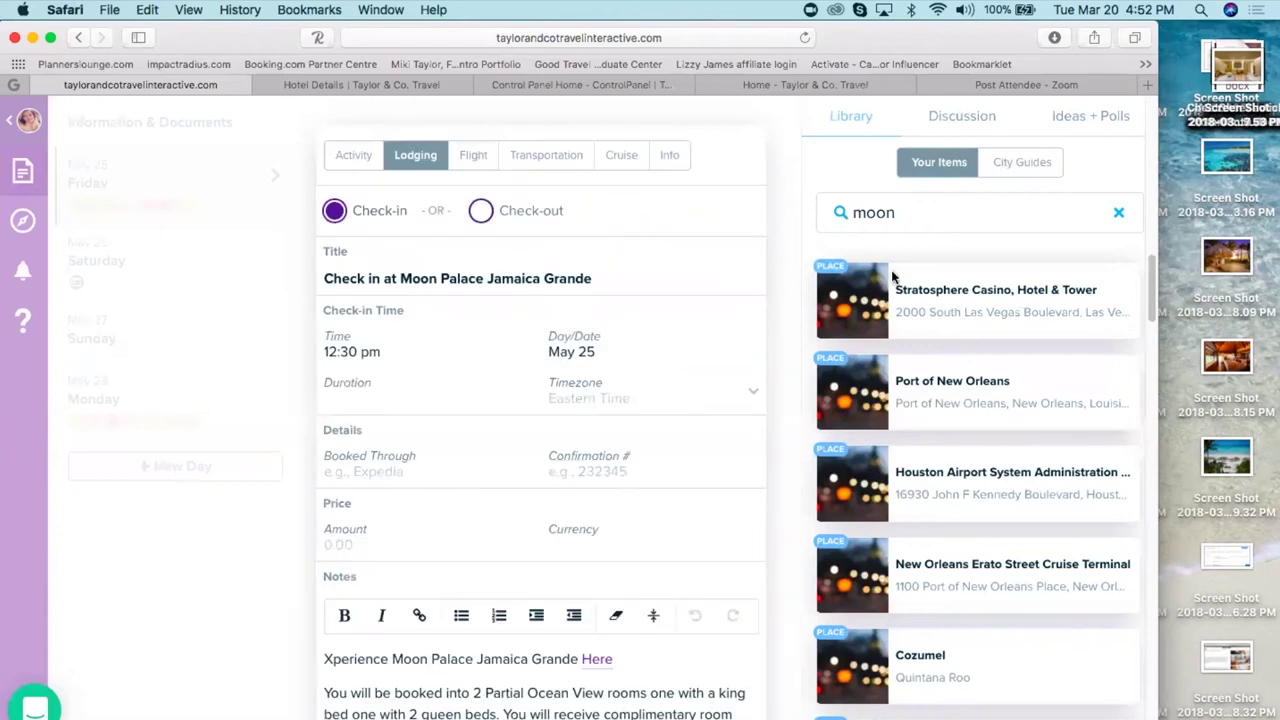
- Clear the Library search term and finish editing the check-in event
left_click(918, 212)
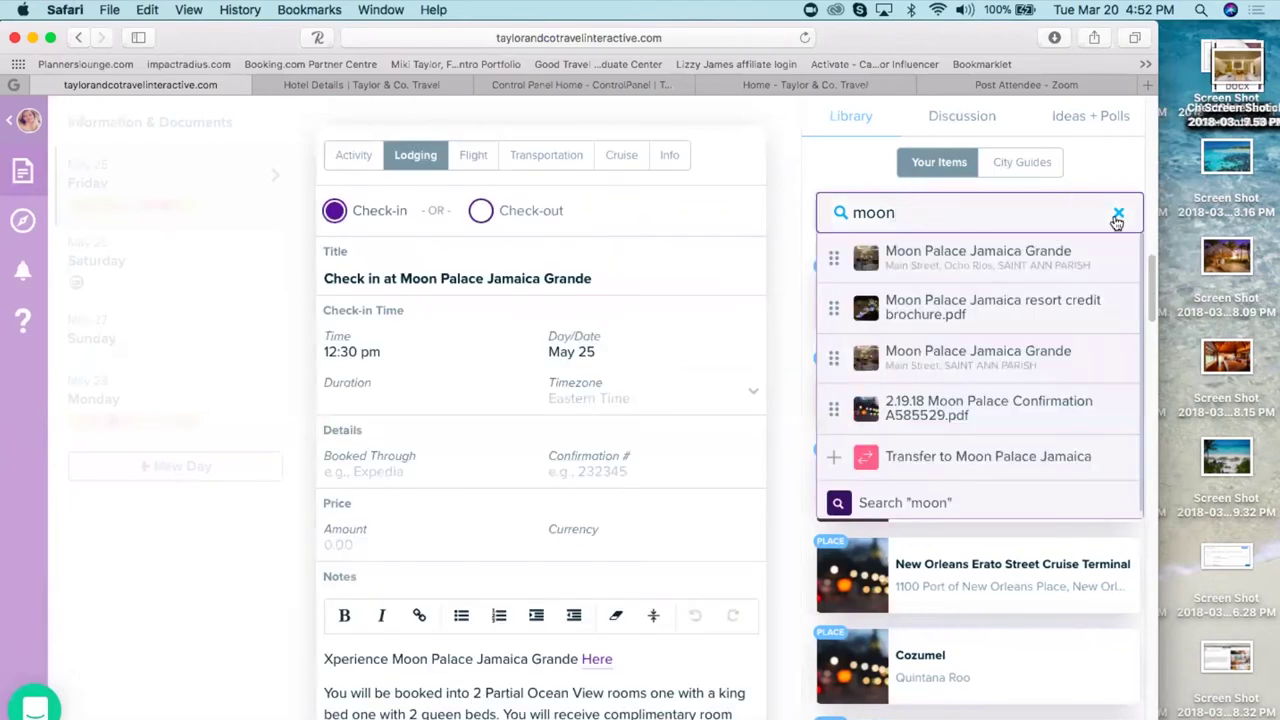
left_click(1118, 213)
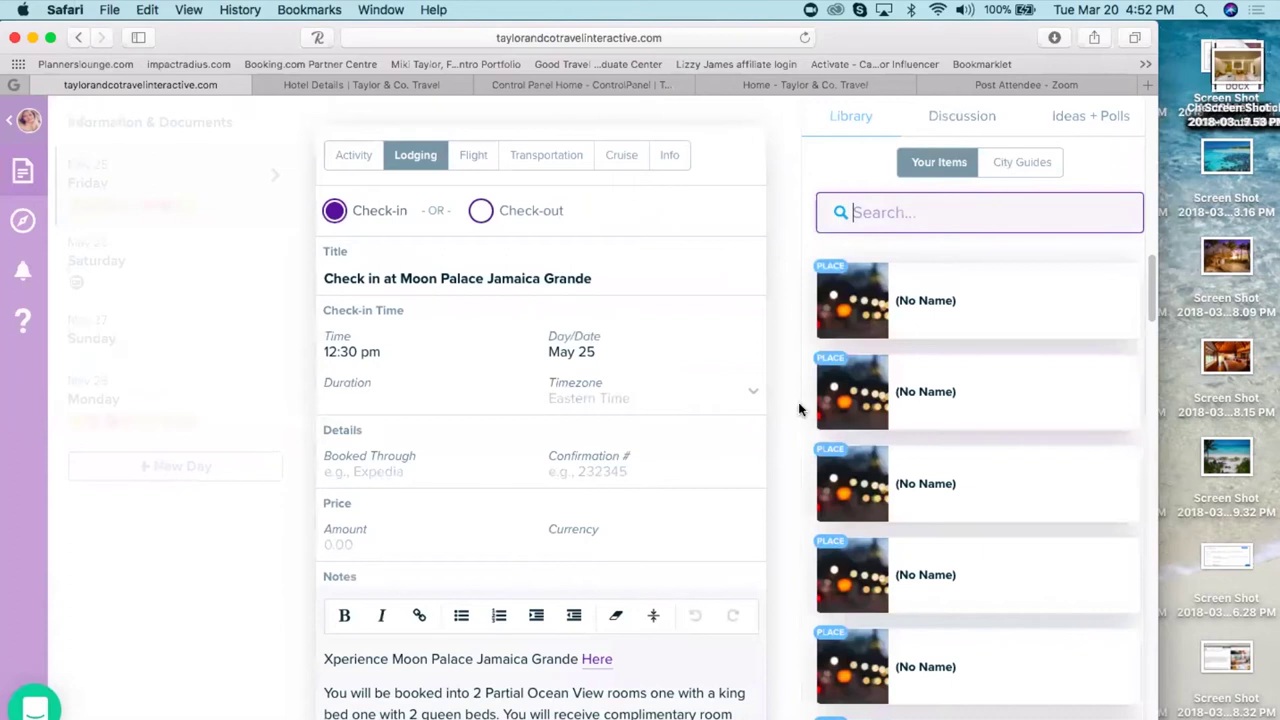
left_click(886, 206)
- Search the Library for 'moo' and add Check in at Moon Palace Jamaica Grande to May 25
left_click(886, 206)
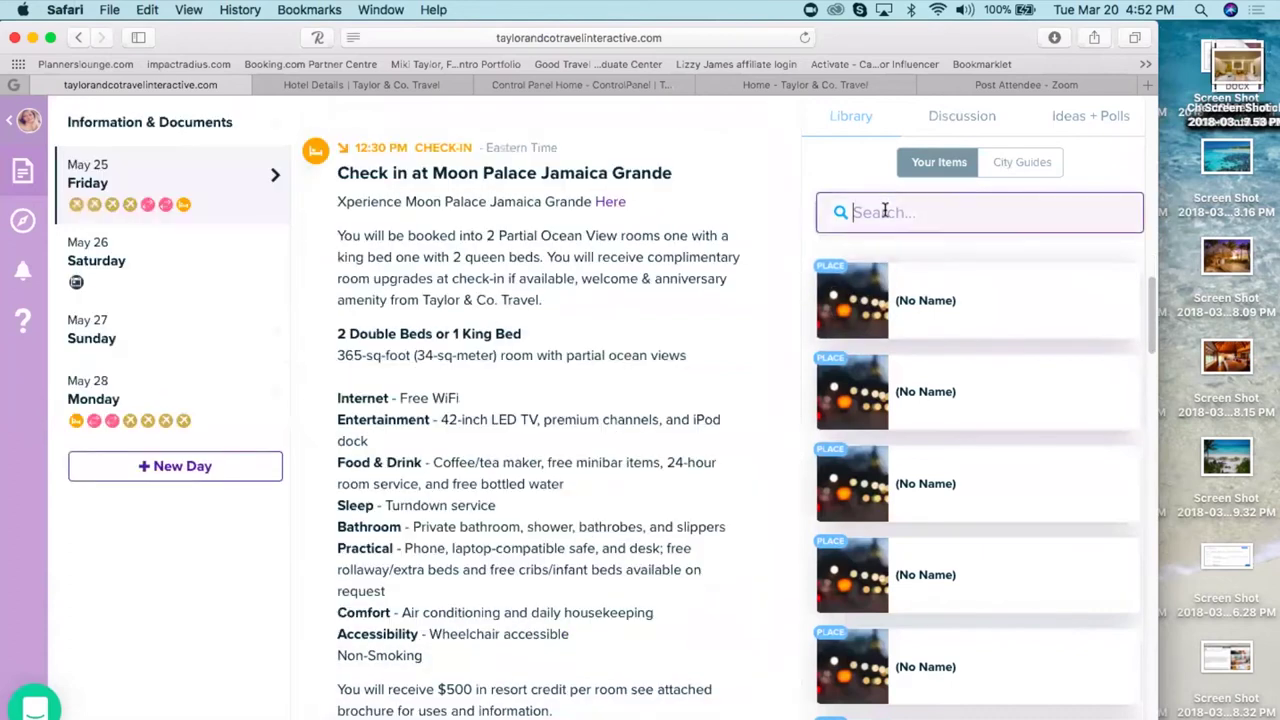
type("moo")
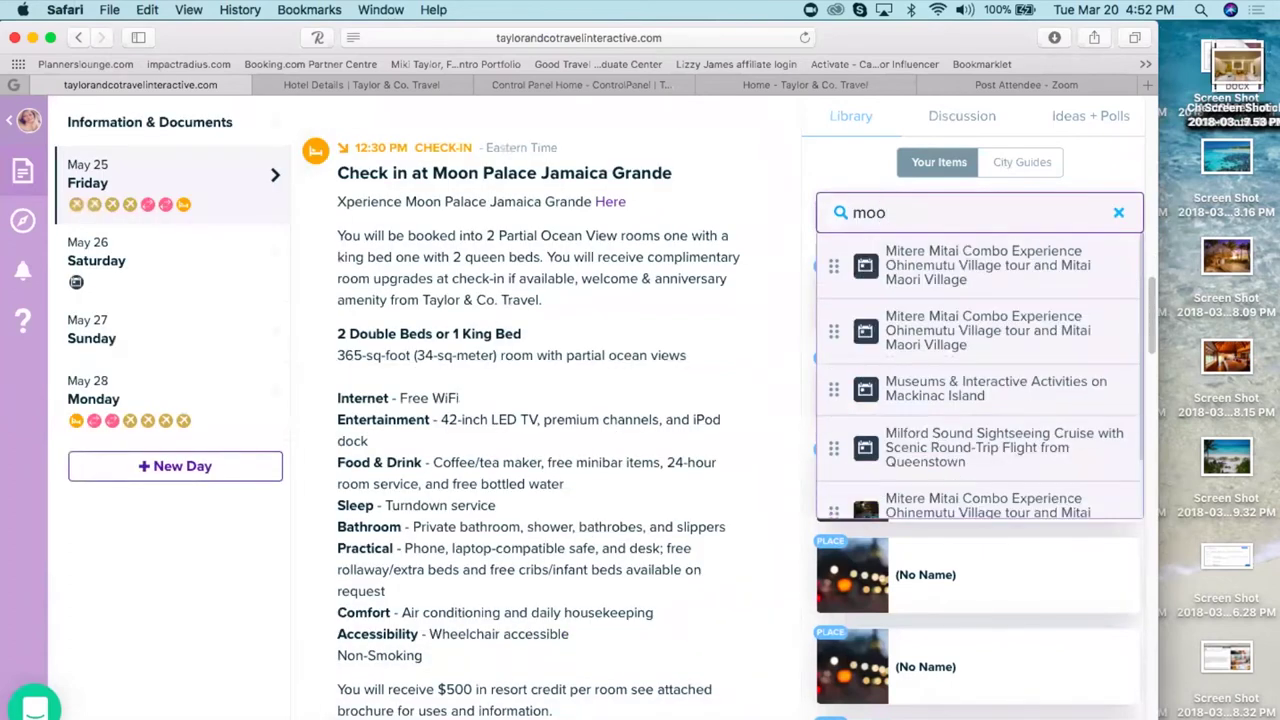
type("n")
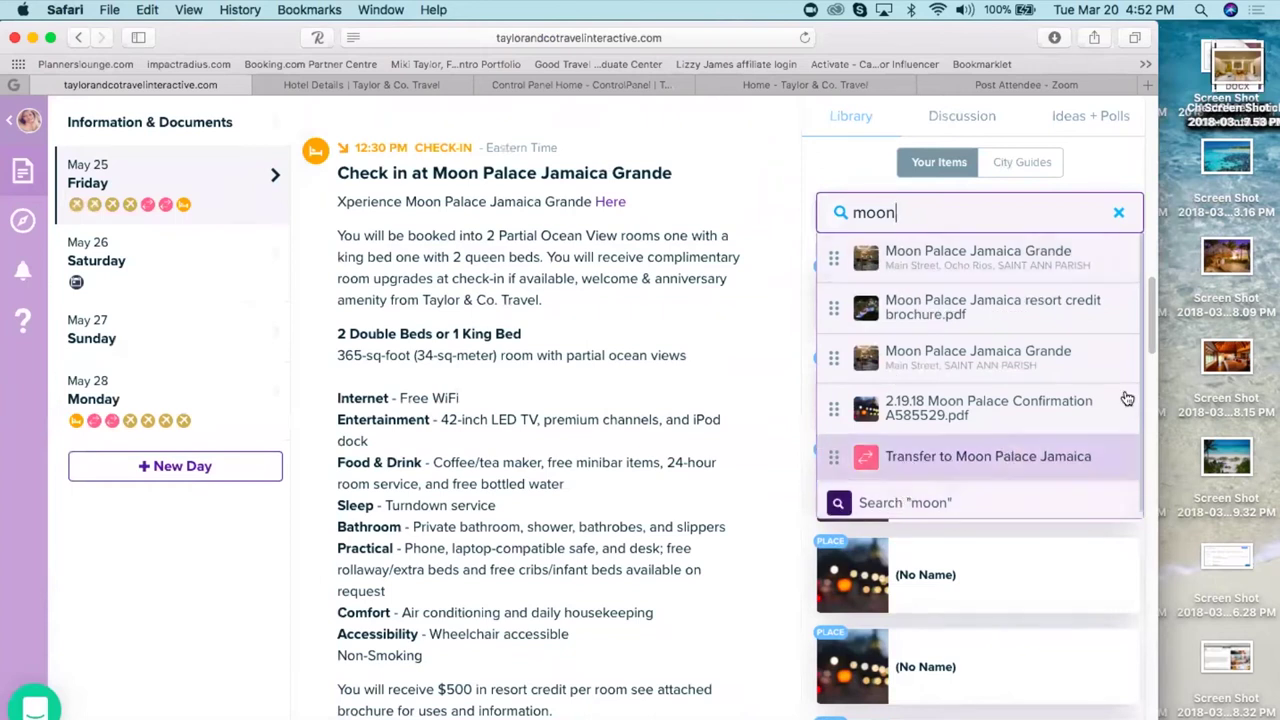
scroll(1150, 293, "down", 1)
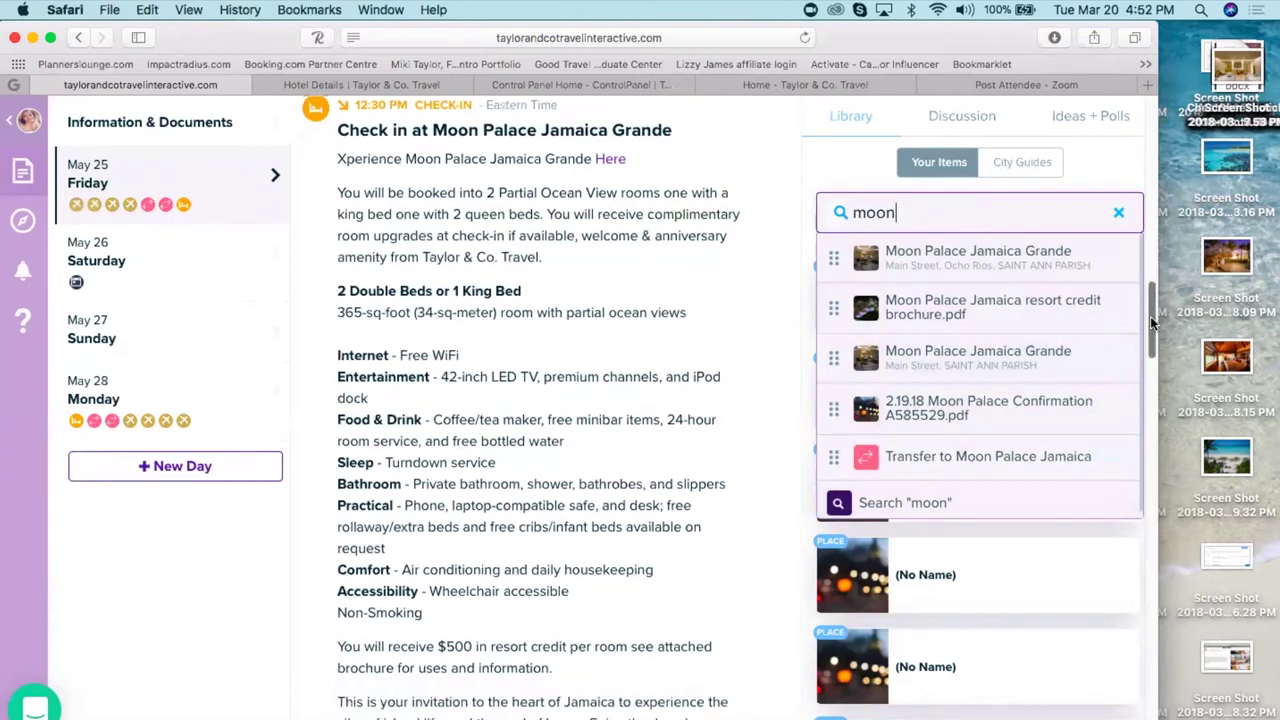
scroll(1152, 273, "up", 3)
key("BackSpace")
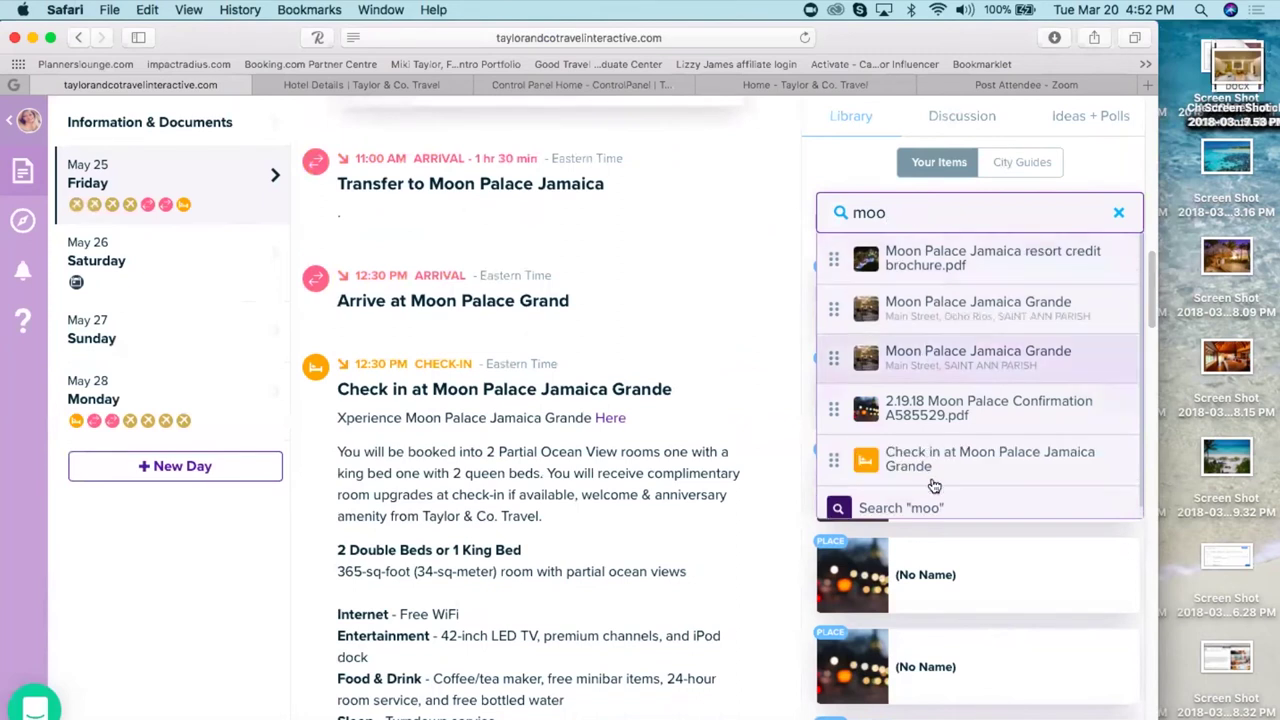
left_click(932, 459)
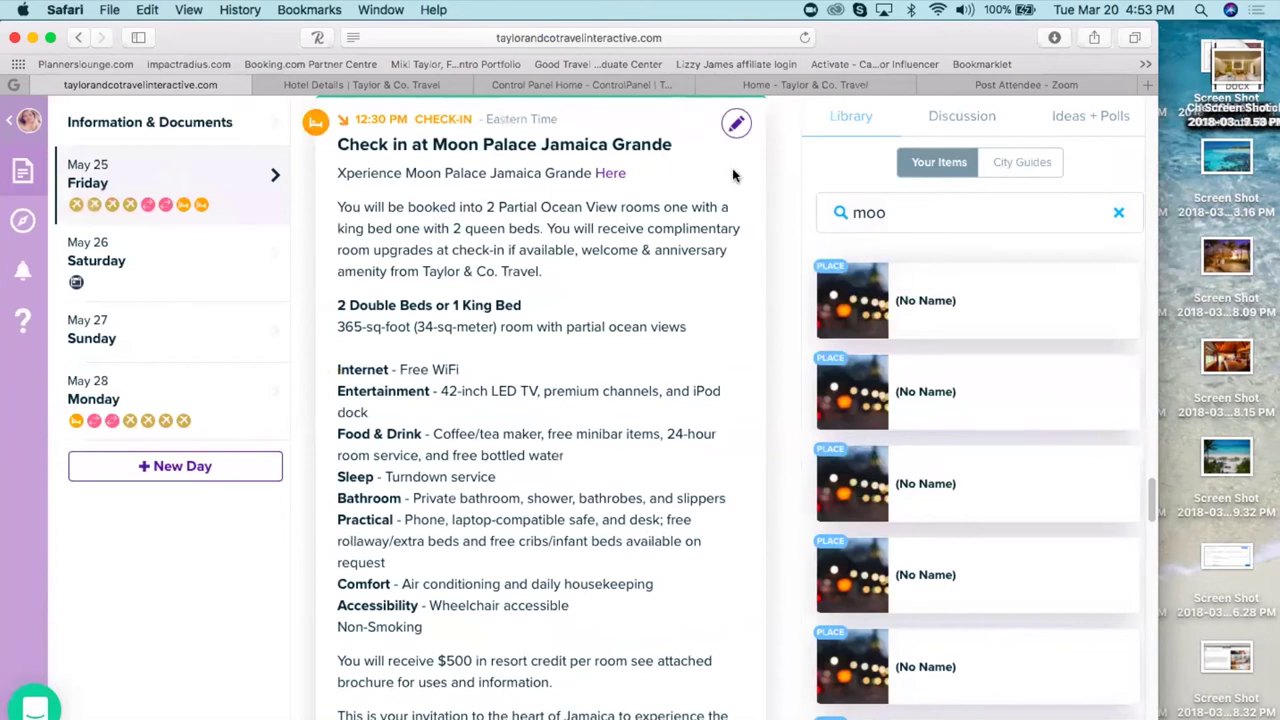
scroll(732, 176, "down", 3)
scroll(585, 137, "up", 1)
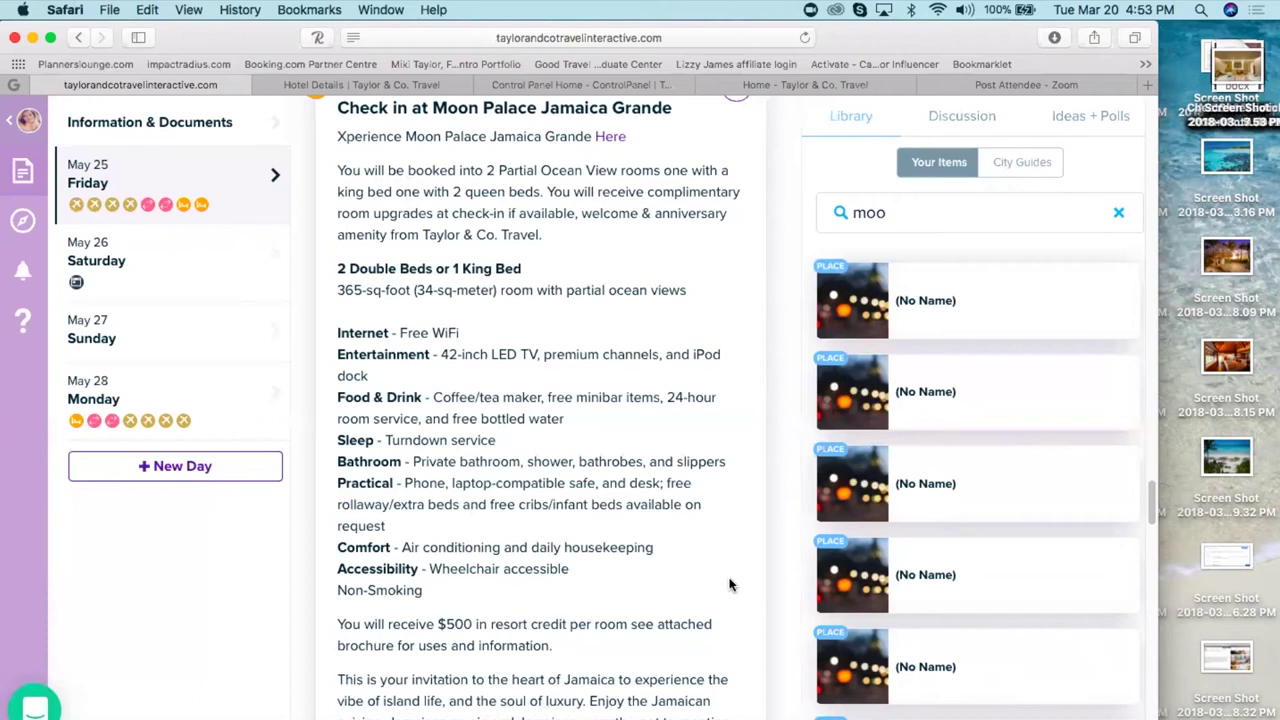
scroll(729, 585, "up", 5)
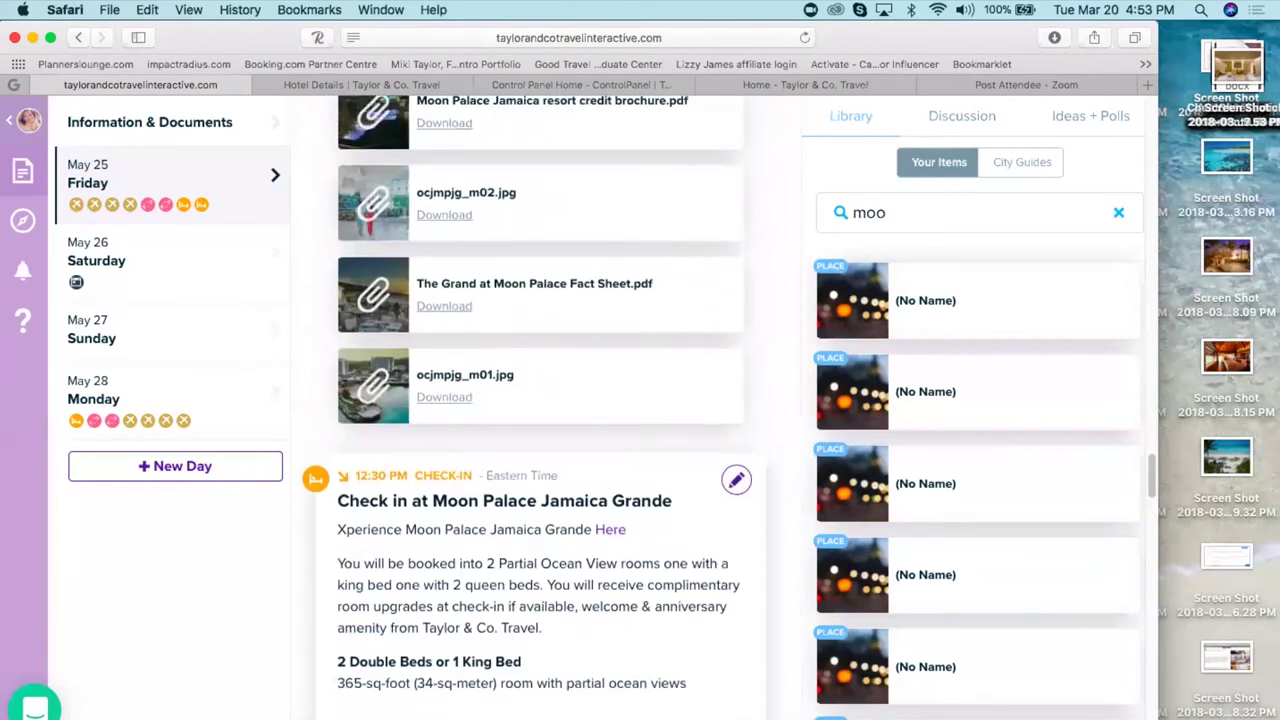
scroll(540, 405, "up", 10)
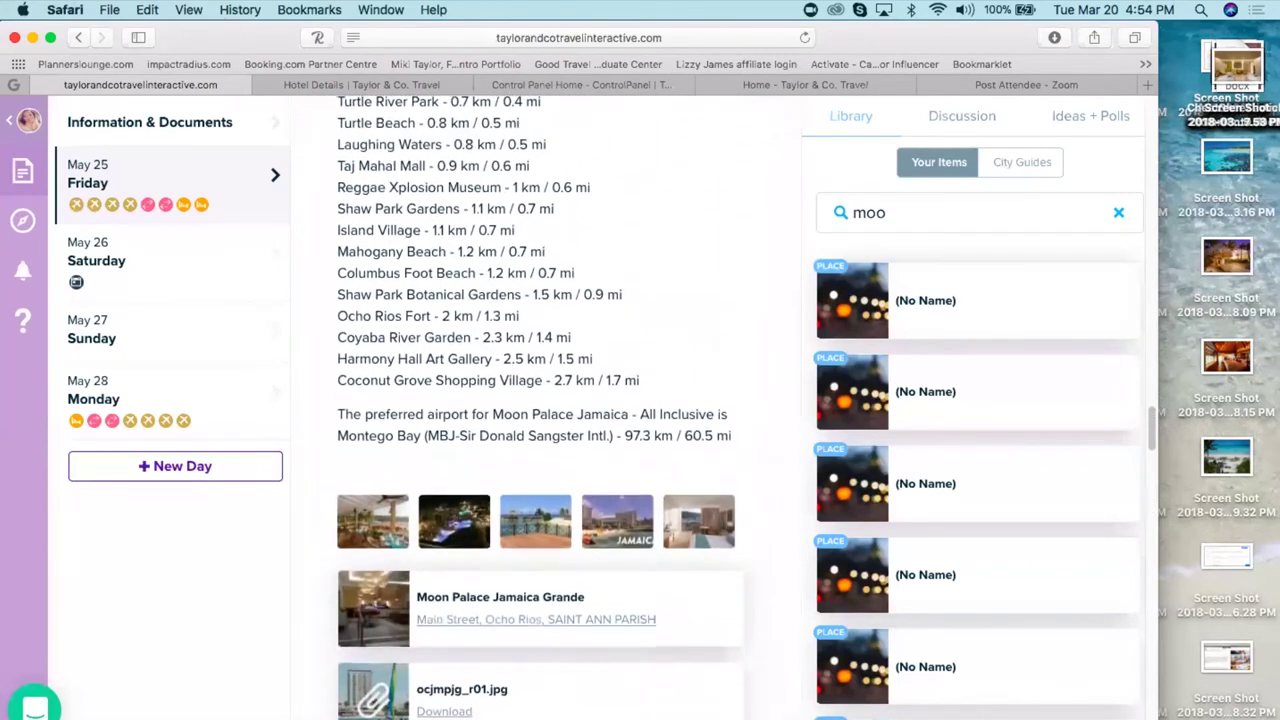
scroll(540, 405, "up", 3)
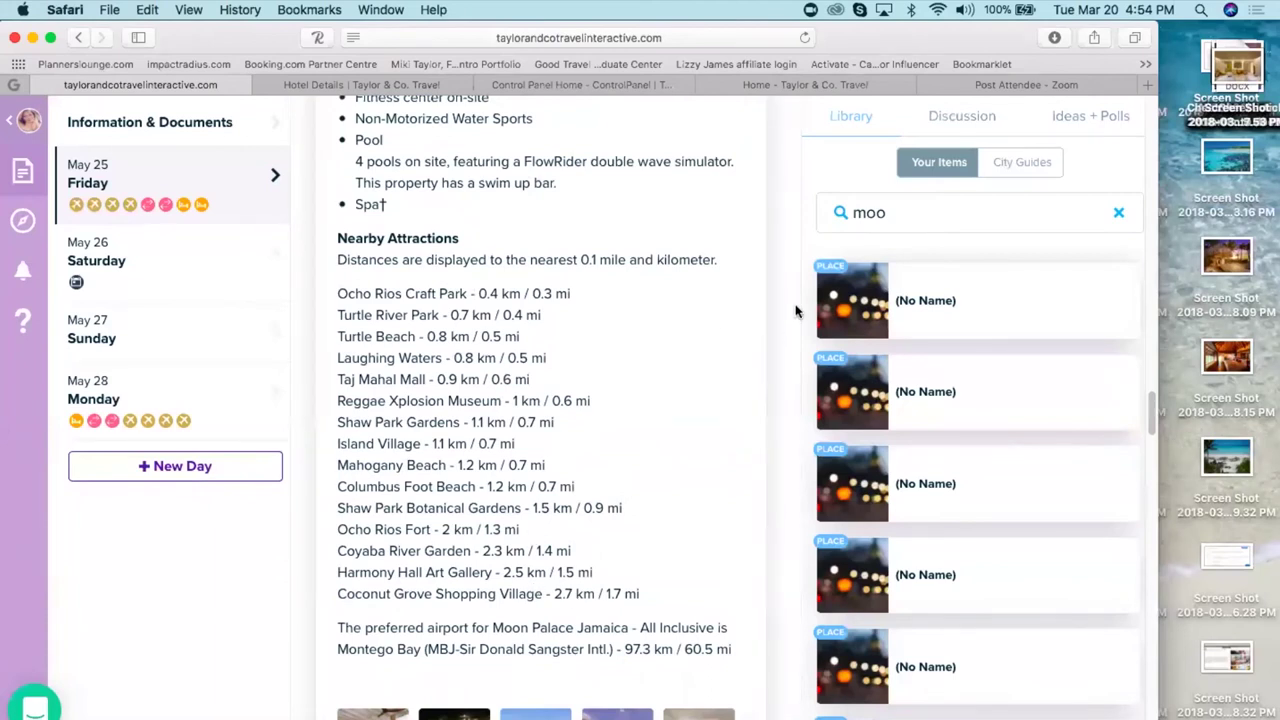
scroll(788, 310, "up", 10)
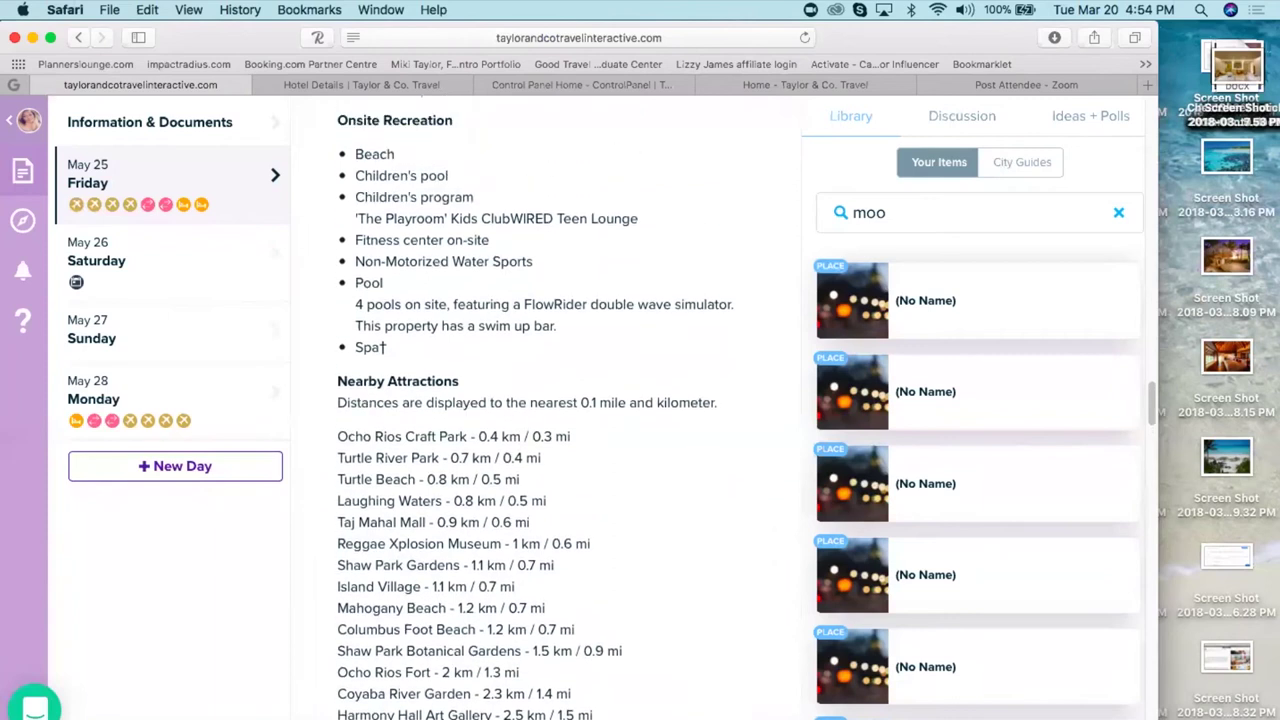
scroll(545, 405, "up", 15)
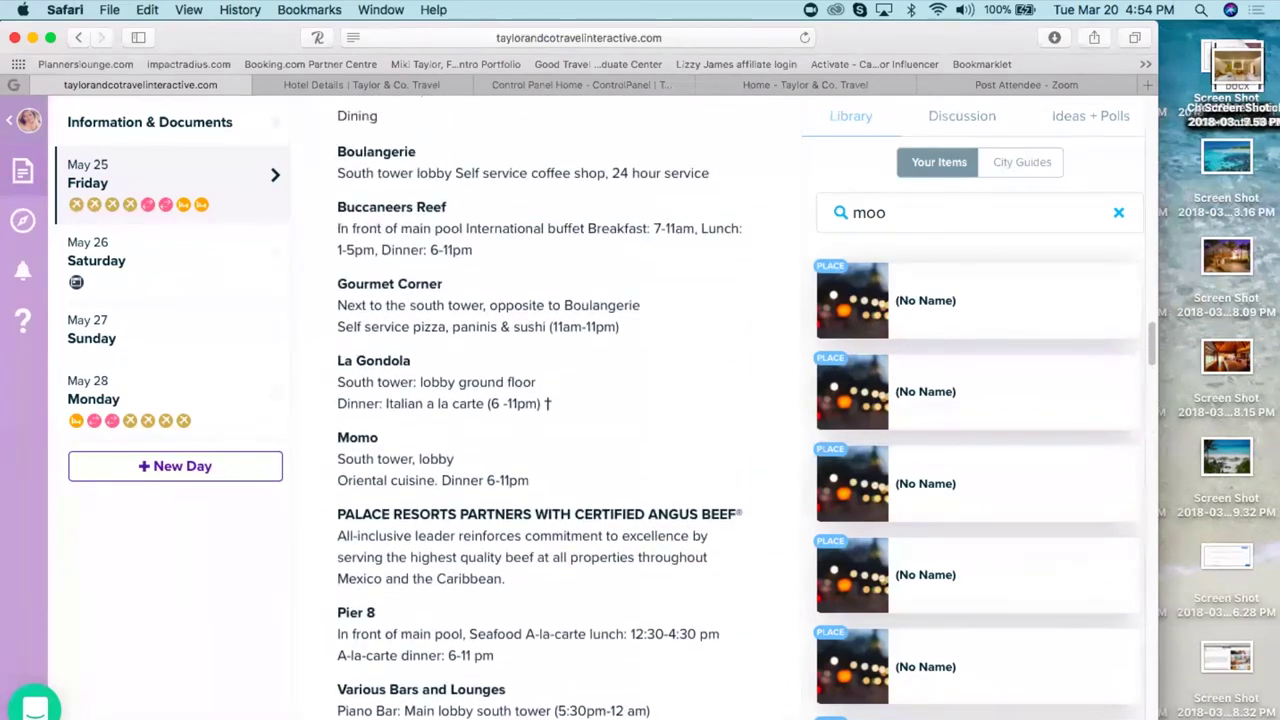
scroll(540, 405, "up", 10)
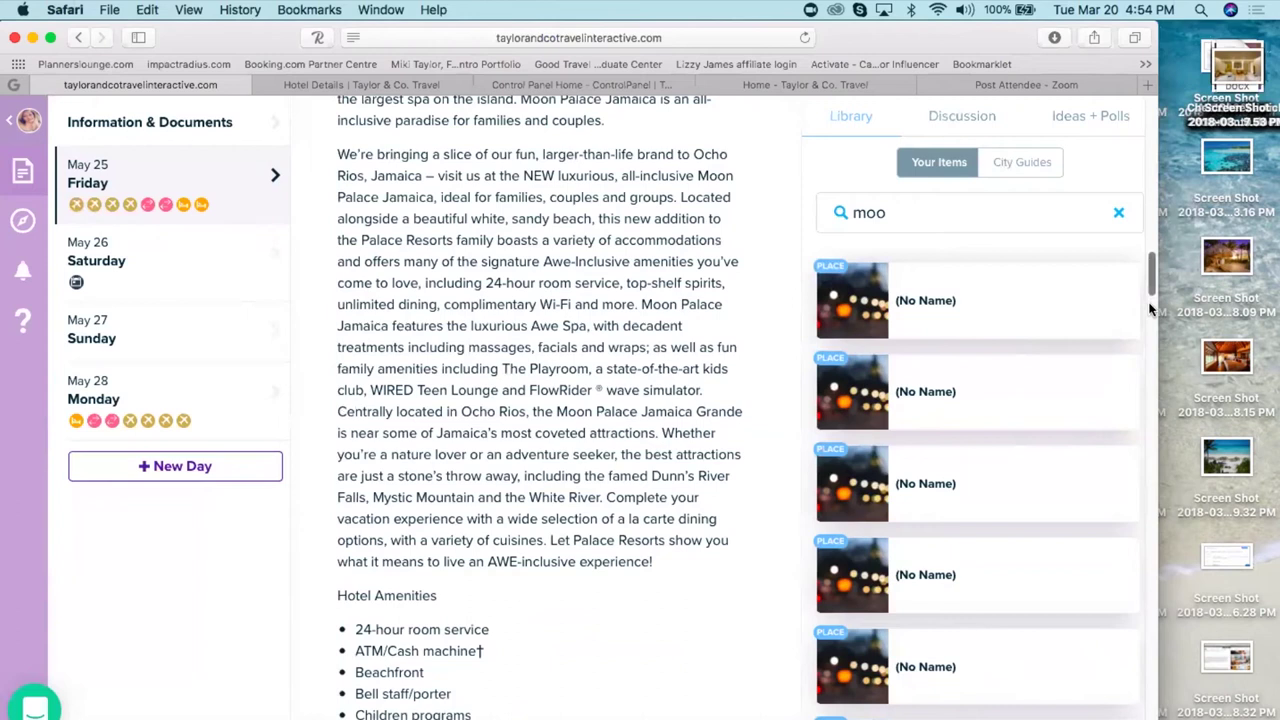
left_click_drag(1152, 278, 1136, 123)
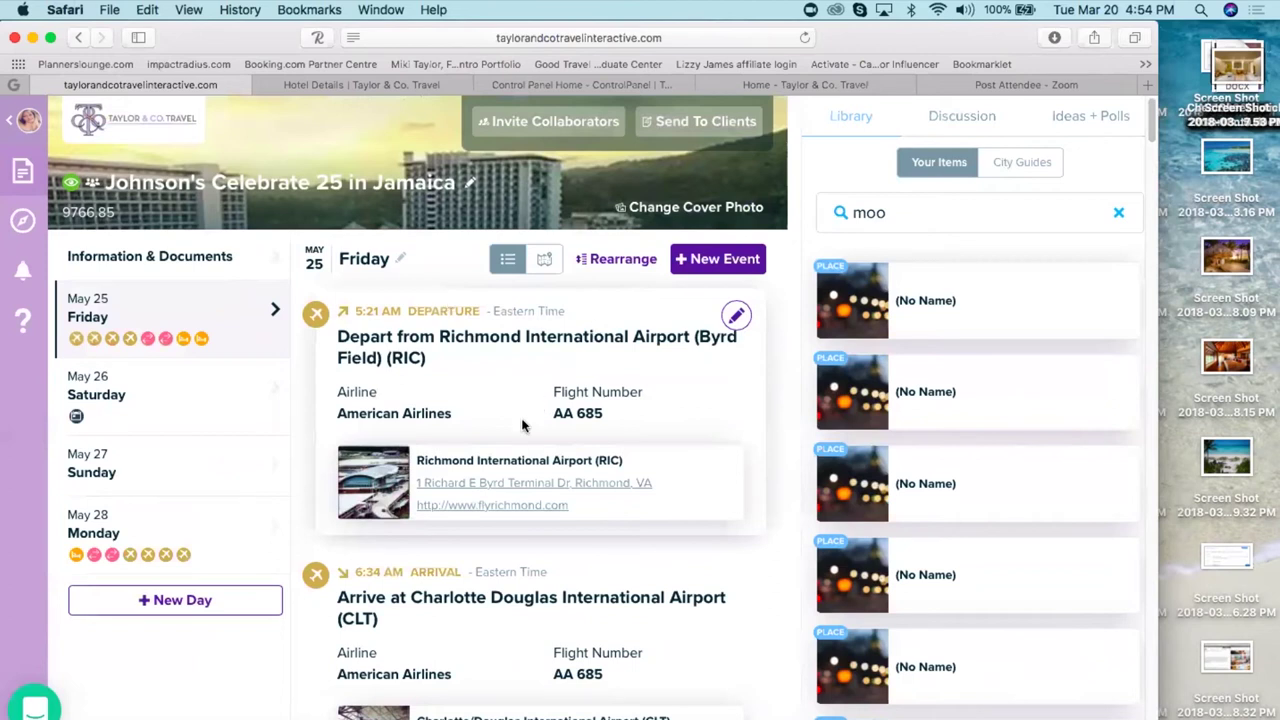
- Go back from the Moon Palace hotel details to Self Booking and open the Cruises search
left_click(539, 84)
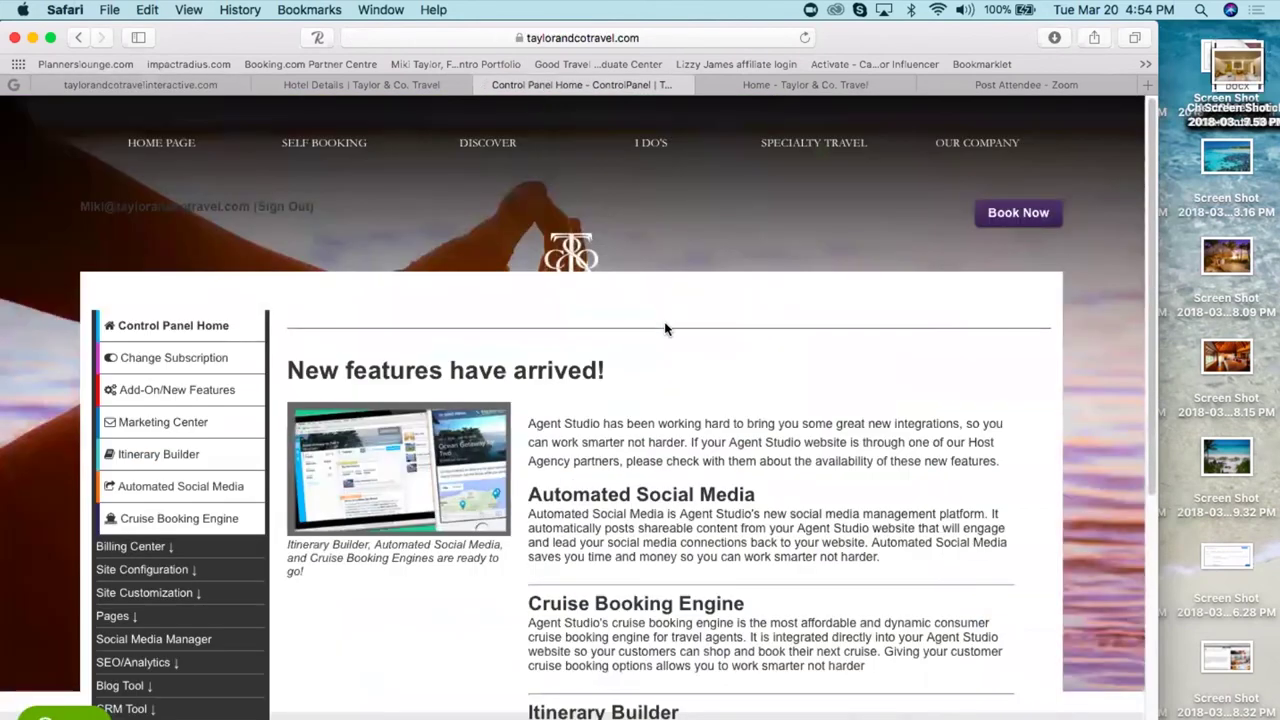
left_click(337, 90)
left_click(78, 37)
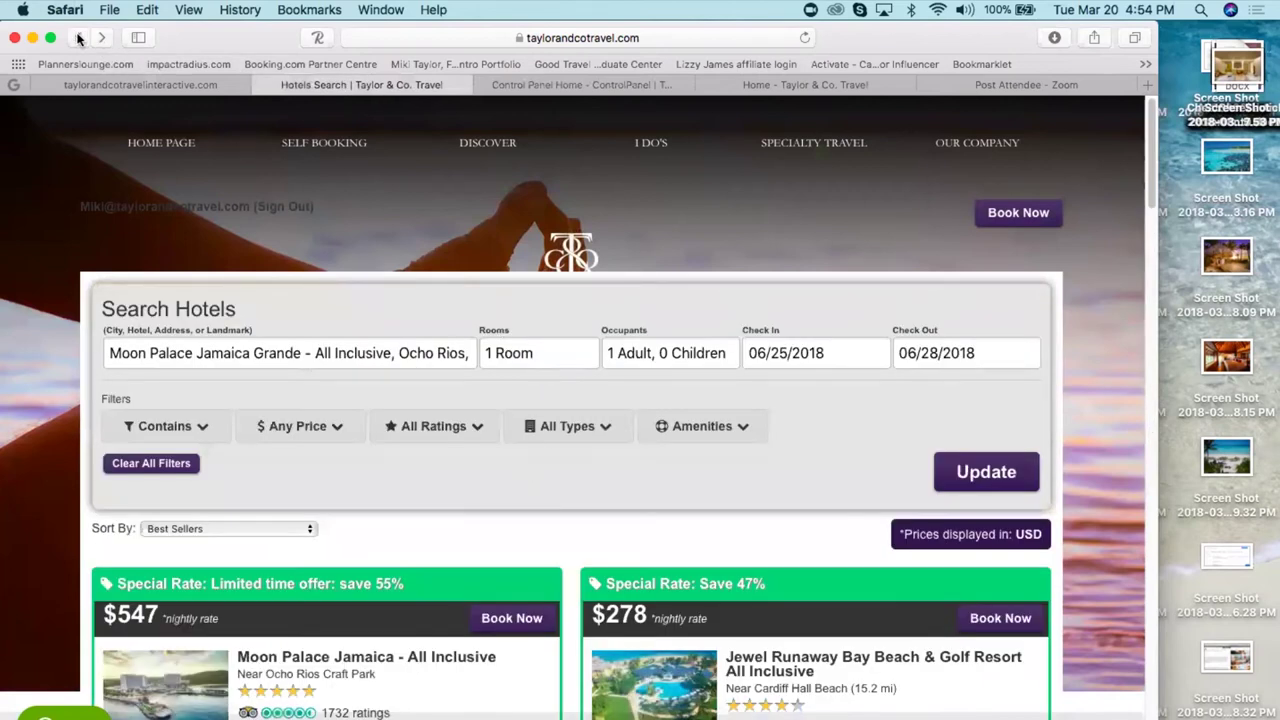
left_click(78, 37)
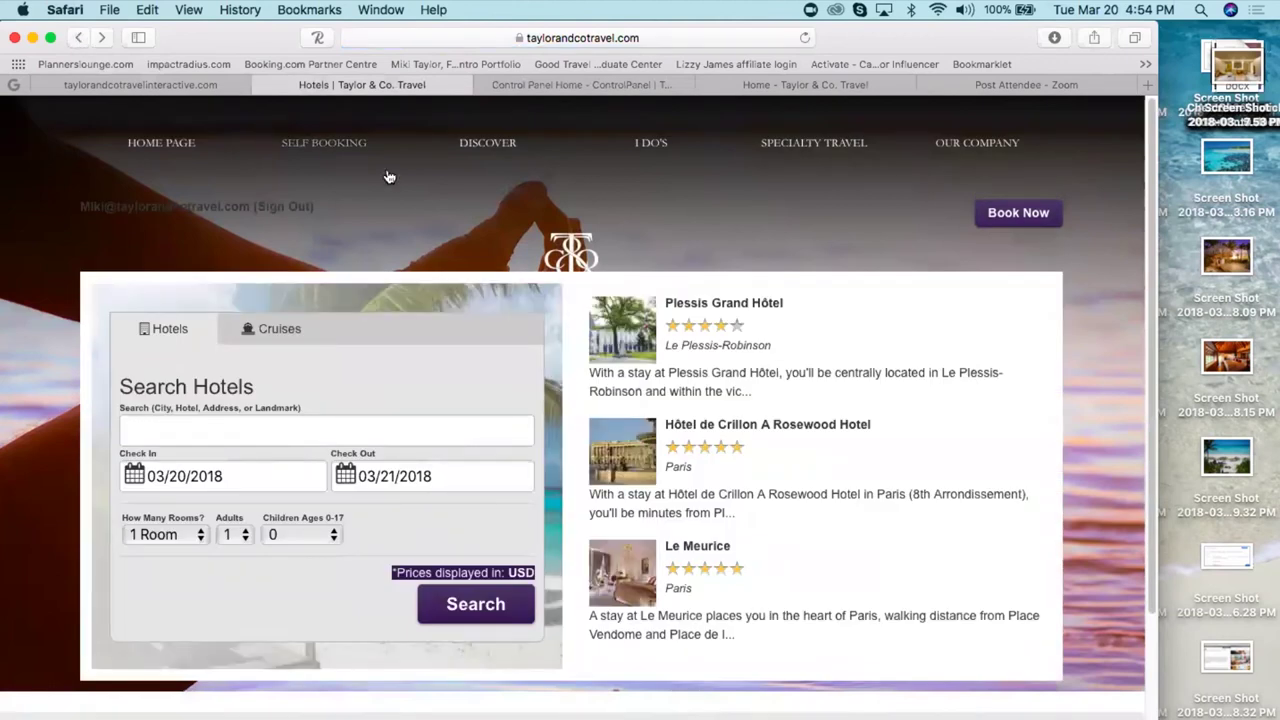
left_click(323, 145)
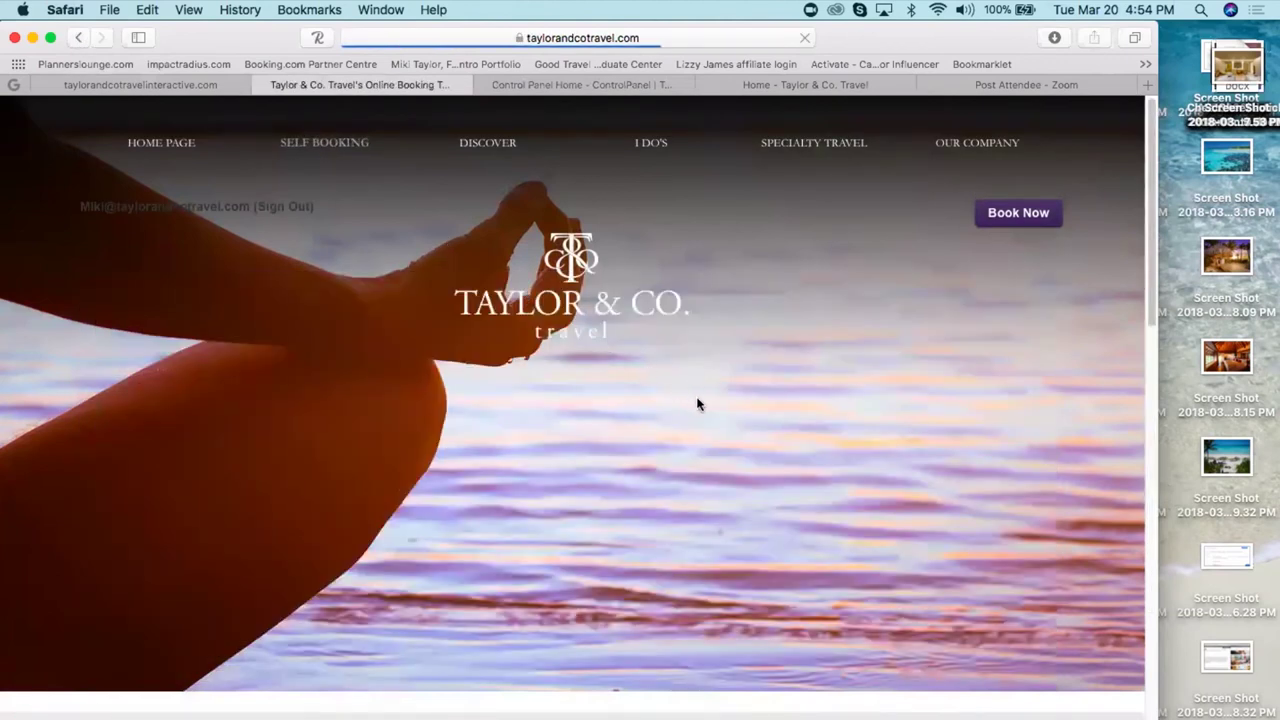
scroll(743, 528, "down", 4)
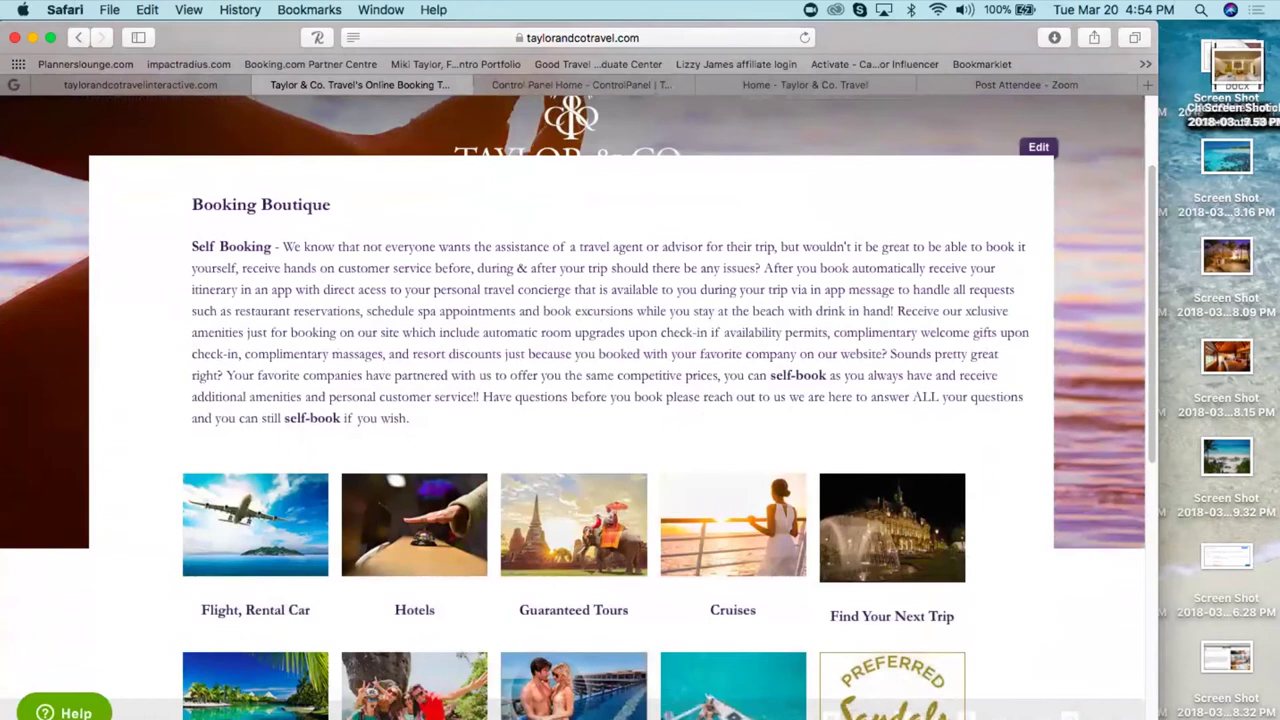
left_click(727, 502)
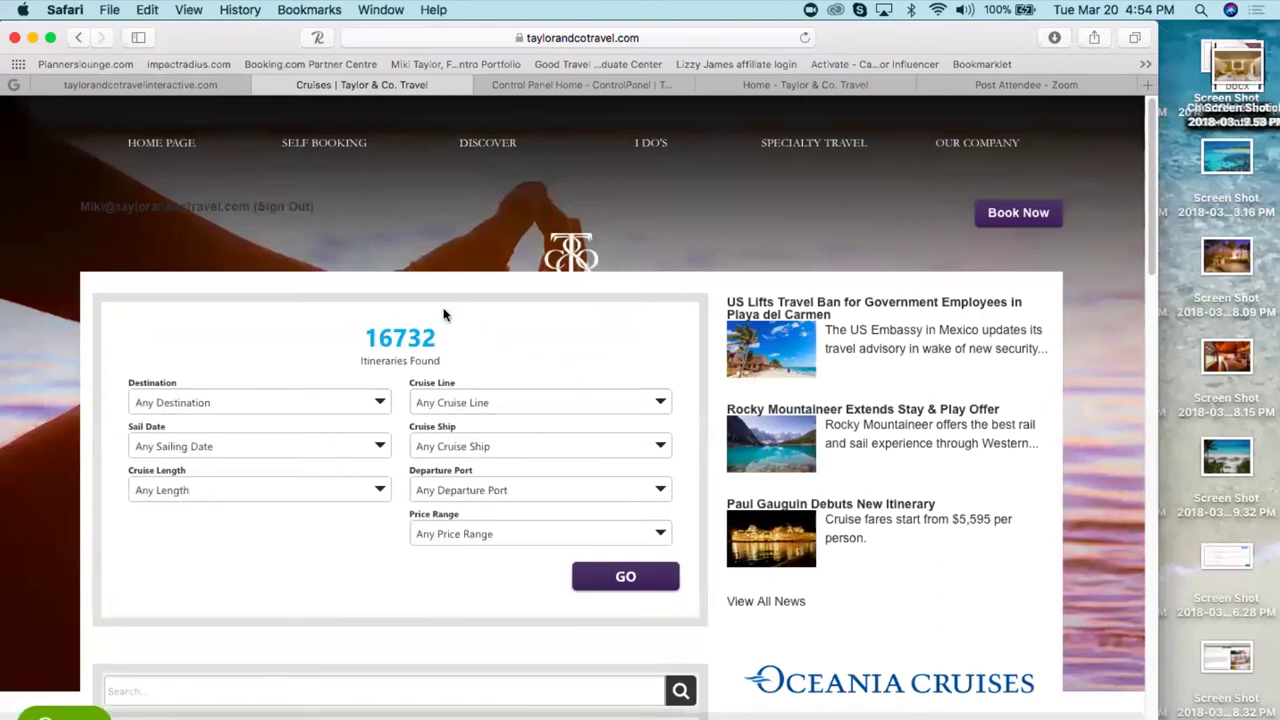
- Set the cruise search destination to Caribbean Eastern
scroll(444, 315, "down", 1)
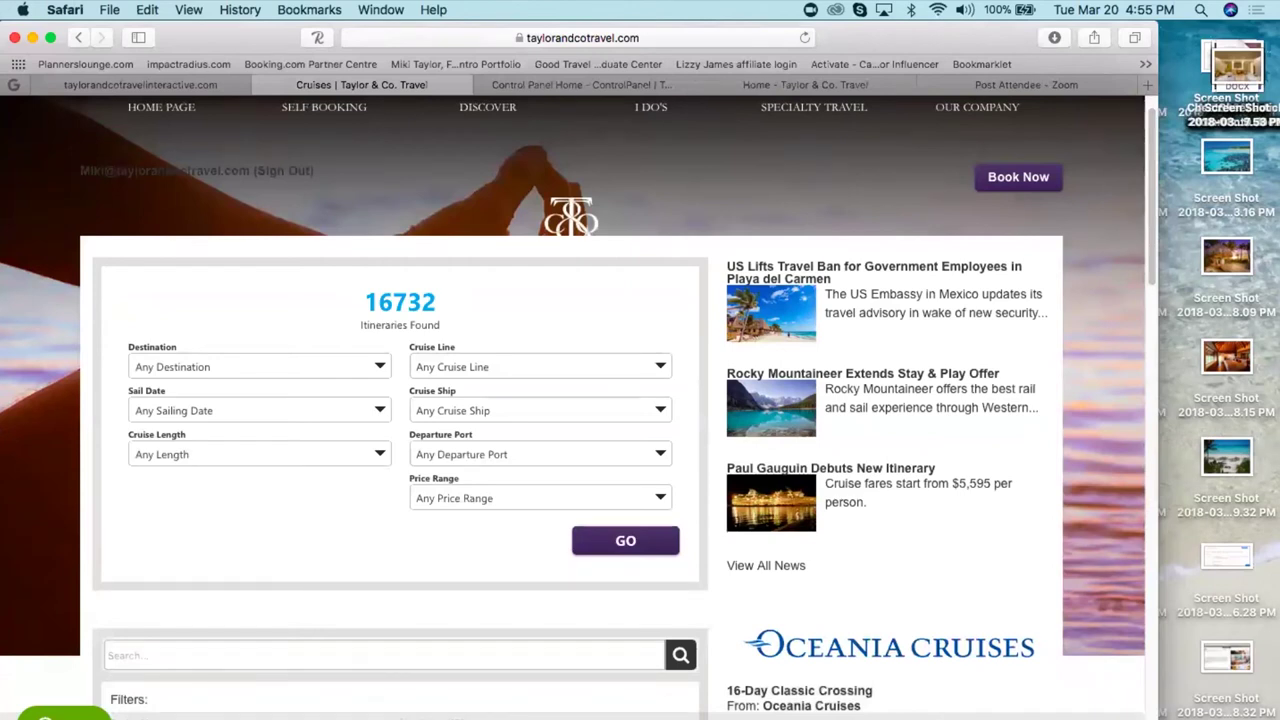
scroll(580, 400, "down", 5)
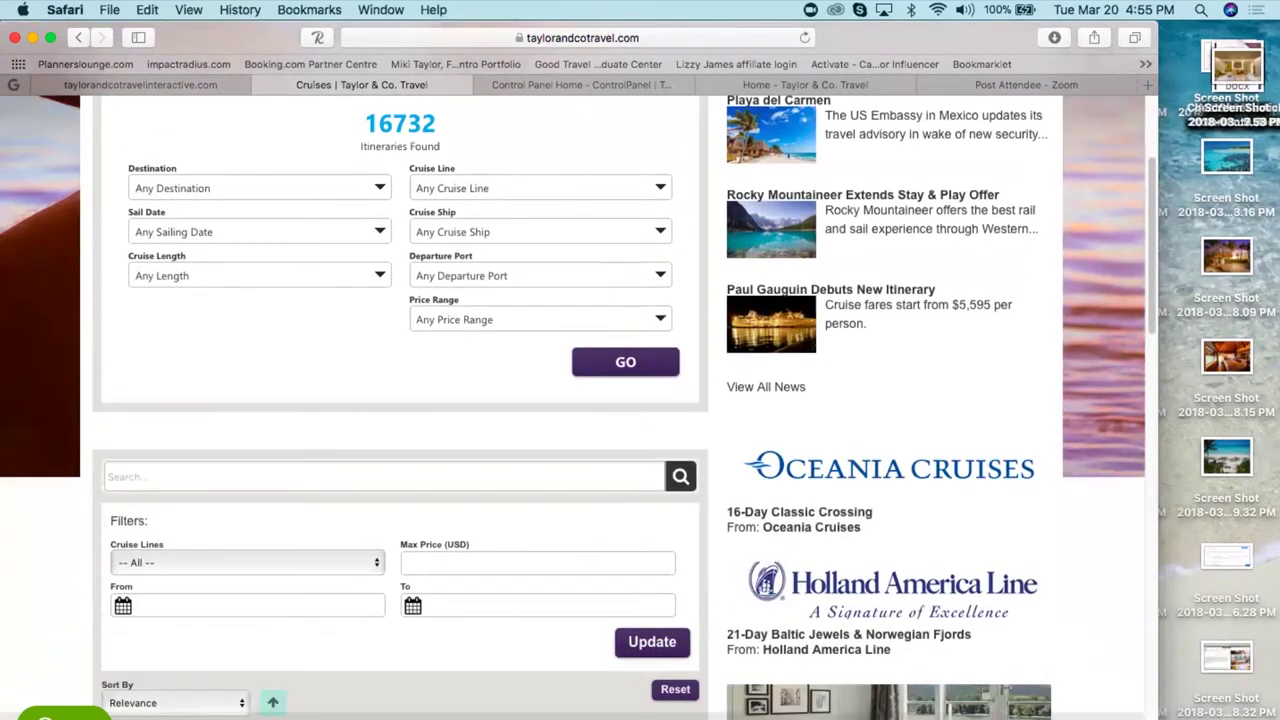
scroll(578, 400, "down", 3)
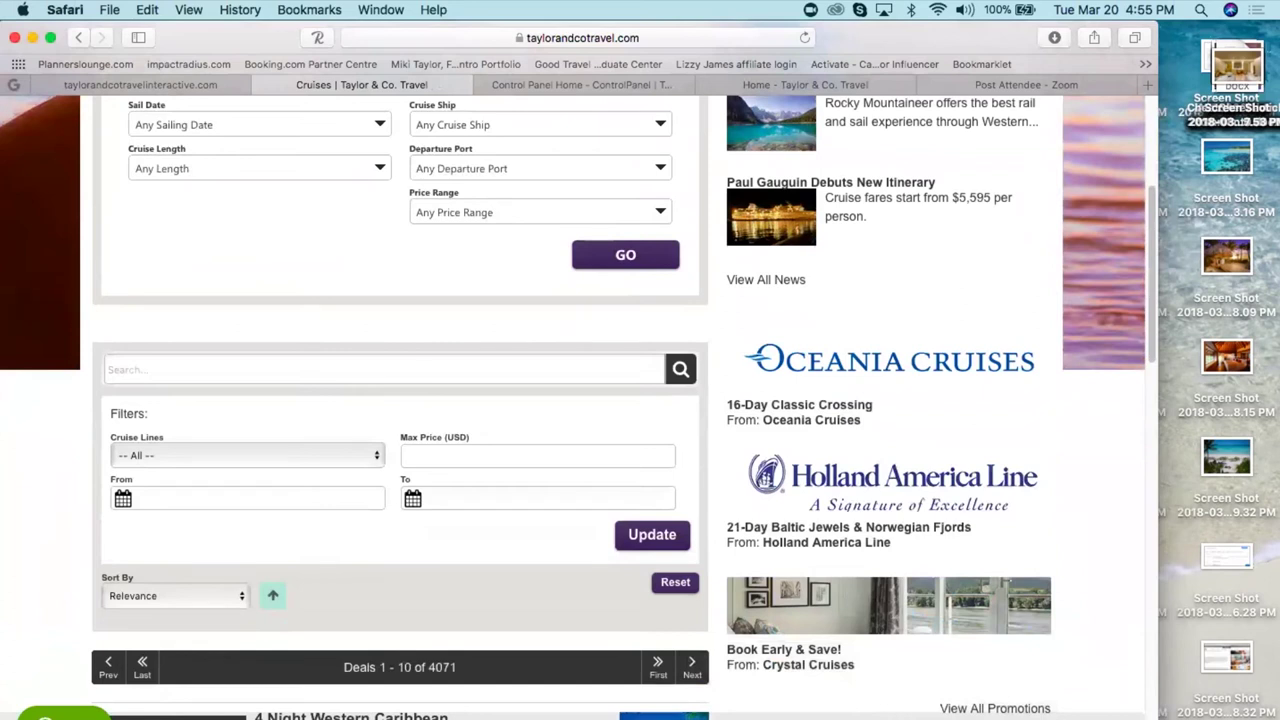
scroll(578, 400, "down", 1)
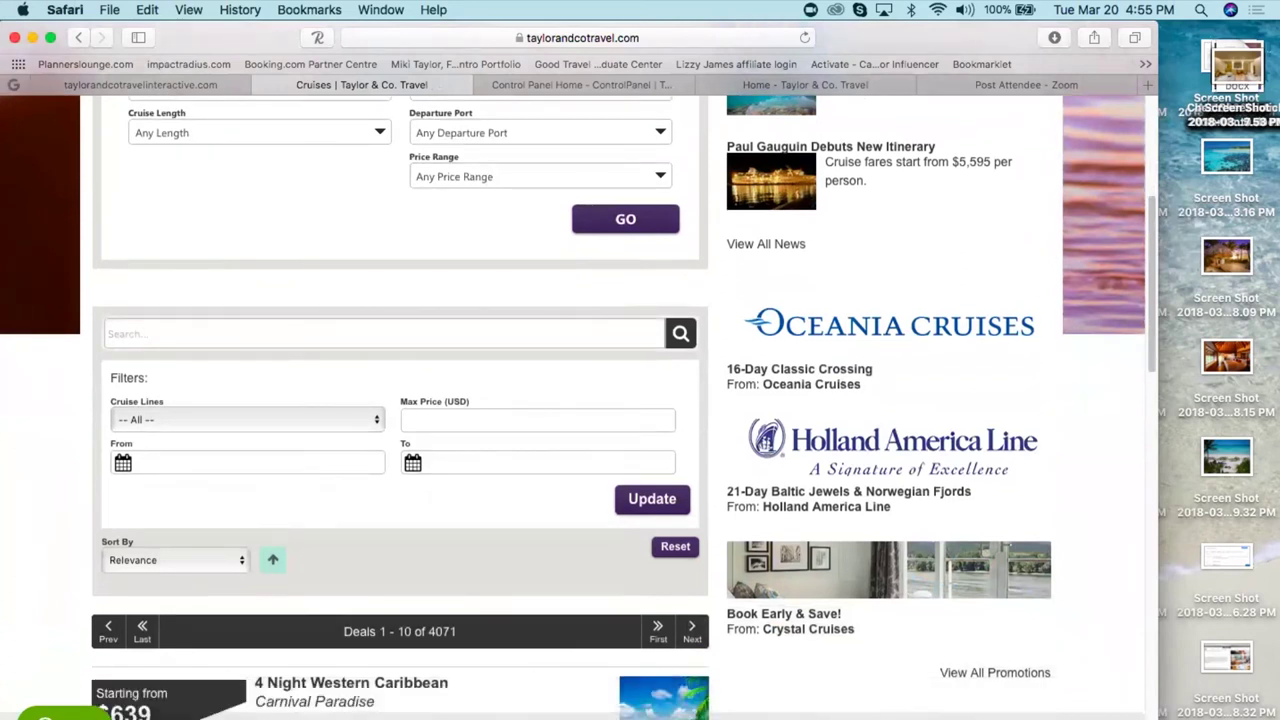
scroll(578, 400, "up", 5)
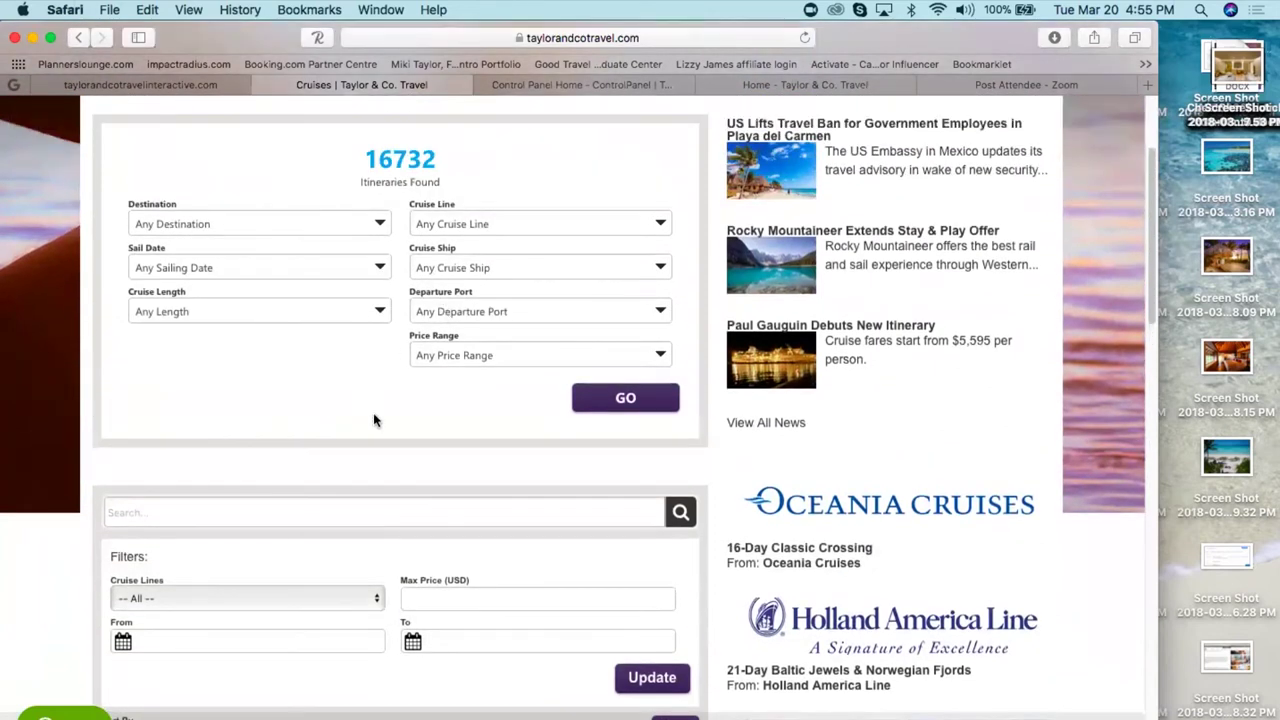
left_click(178, 229)
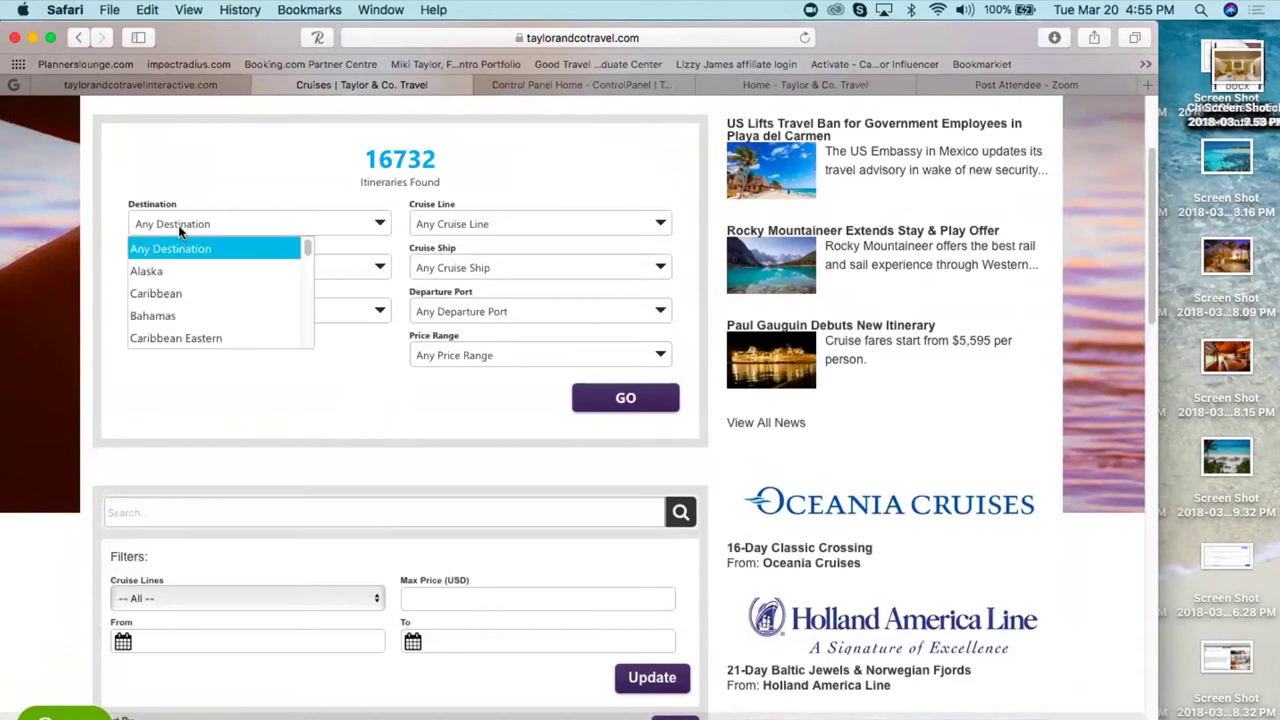
left_click(164, 330)
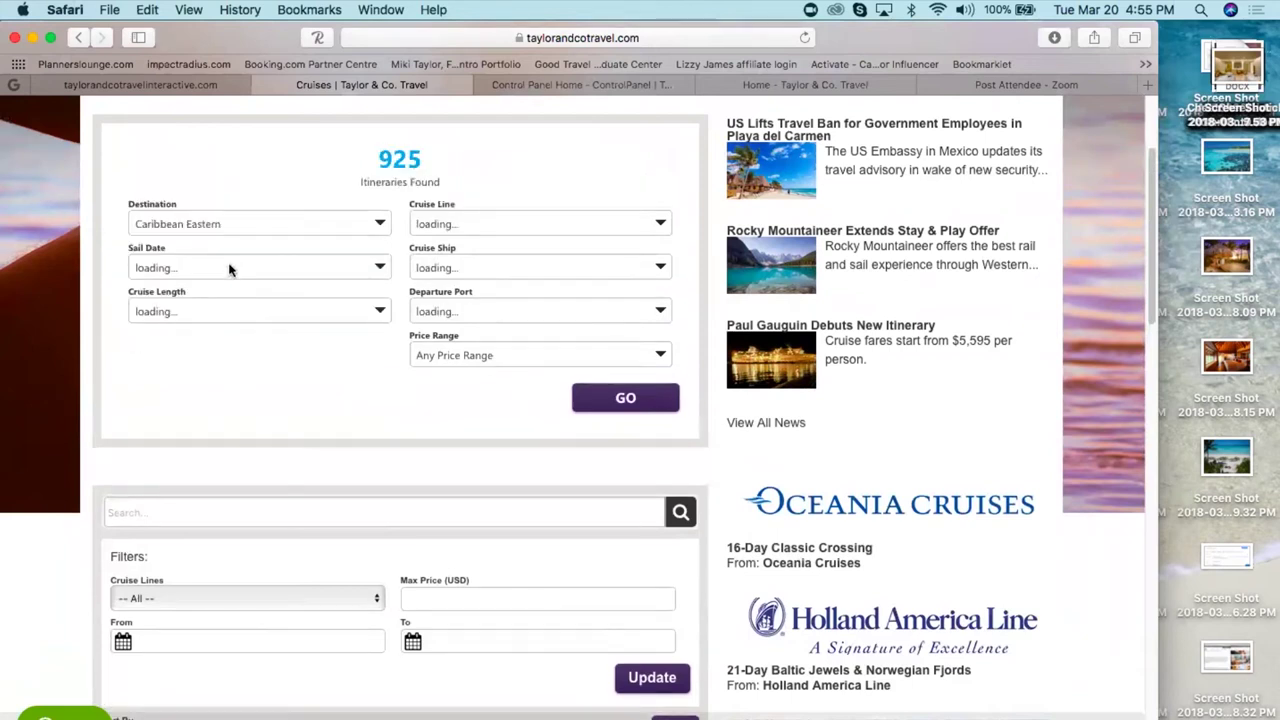
- Limit the search to 14+ nights on Norwegian and run it
left_click(208, 311)
left_click(205, 371)
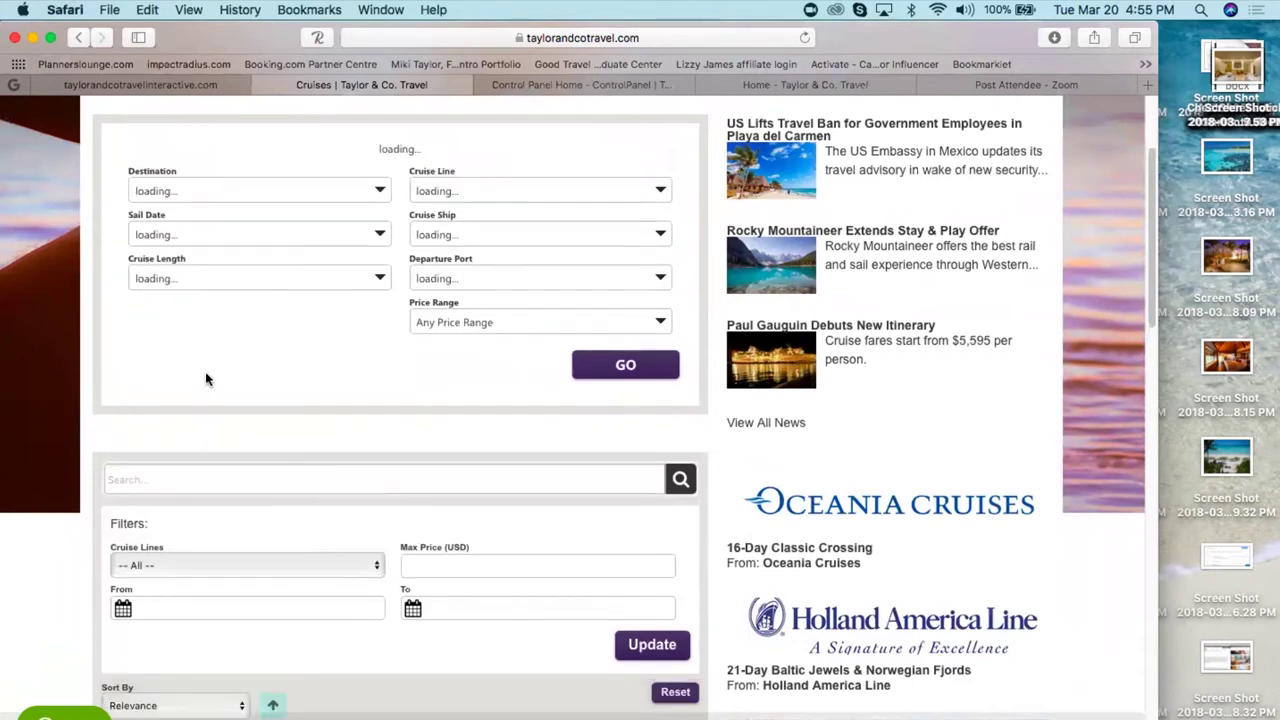
left_click(282, 314)
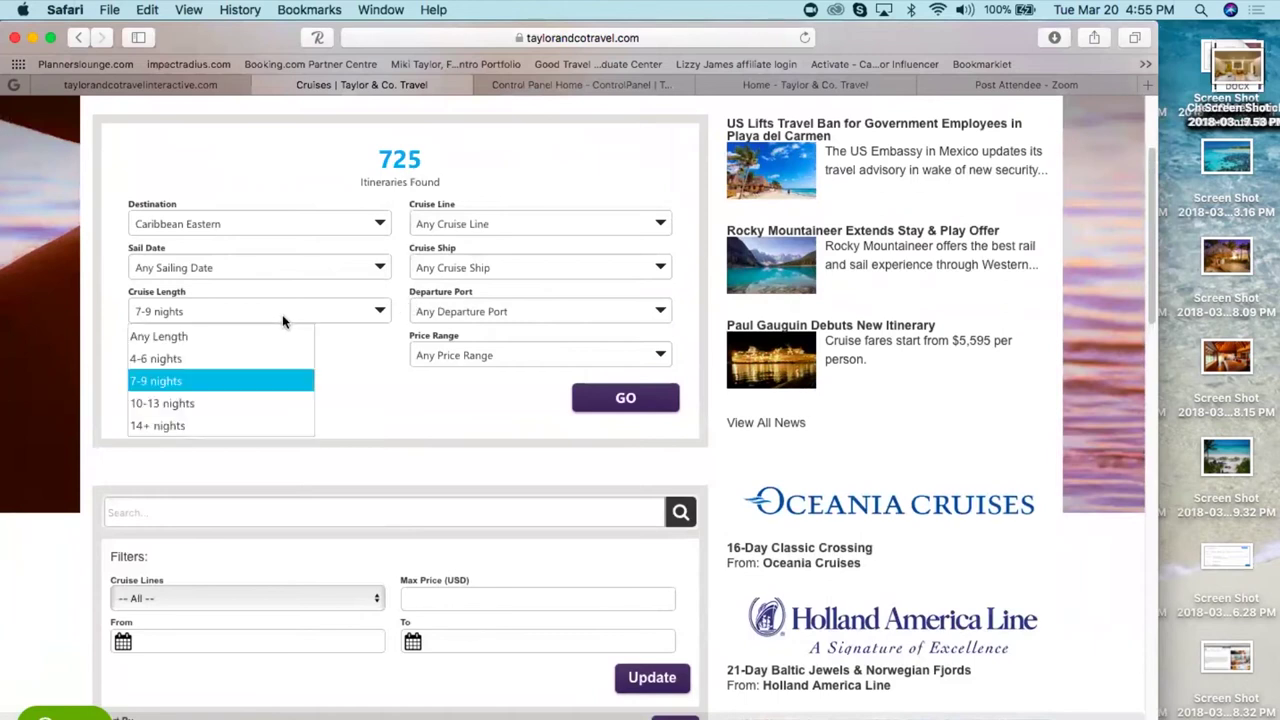
left_click(262, 426)
left_click(490, 268)
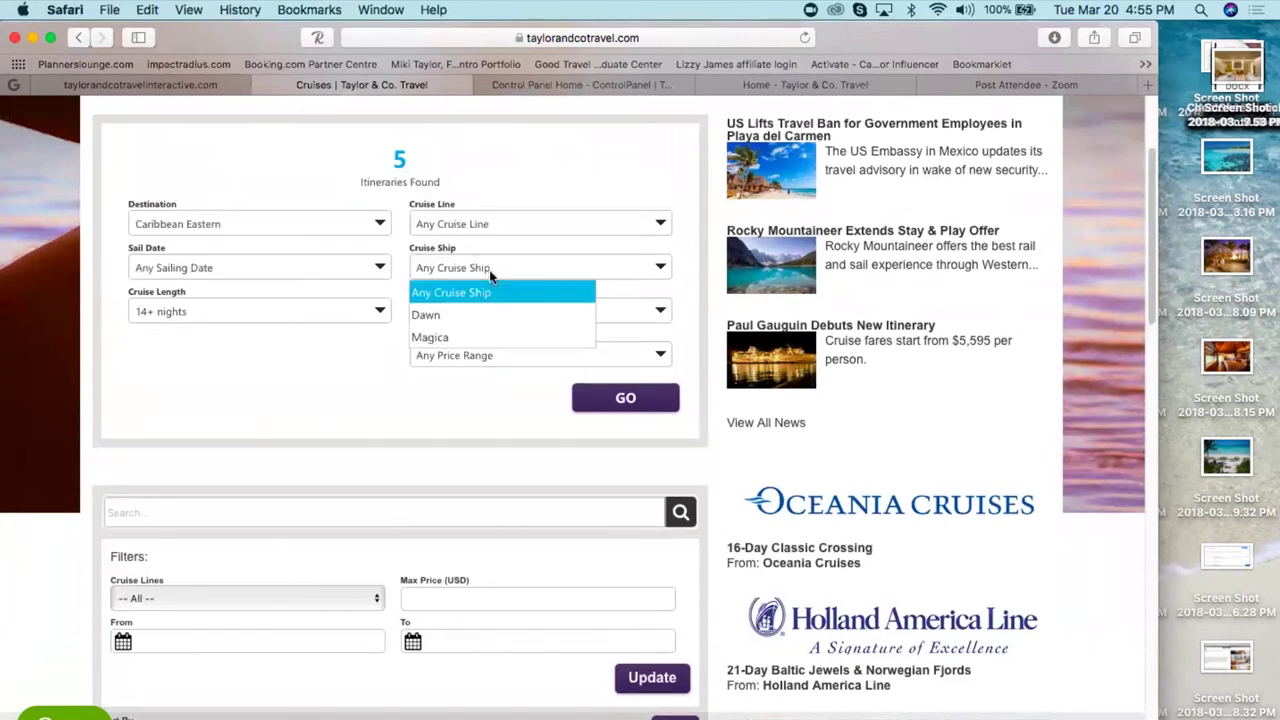
left_click(480, 224)
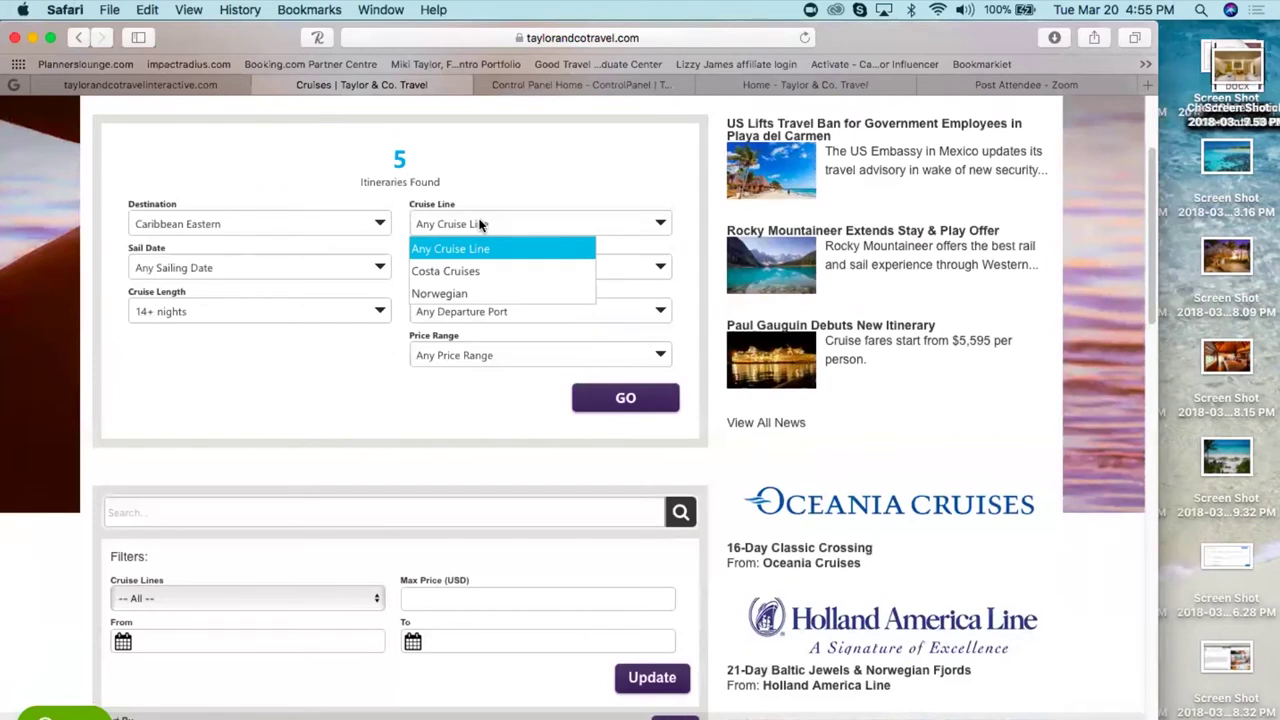
left_click(457, 293)
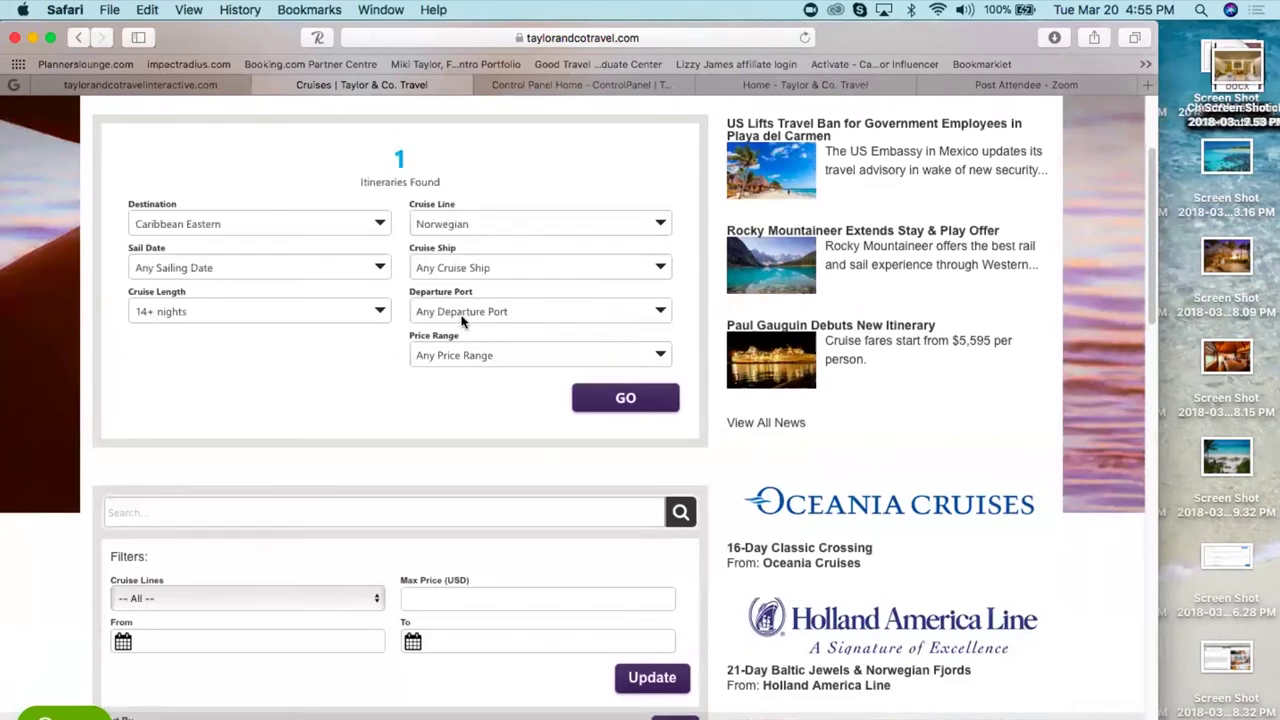
left_click(620, 399)
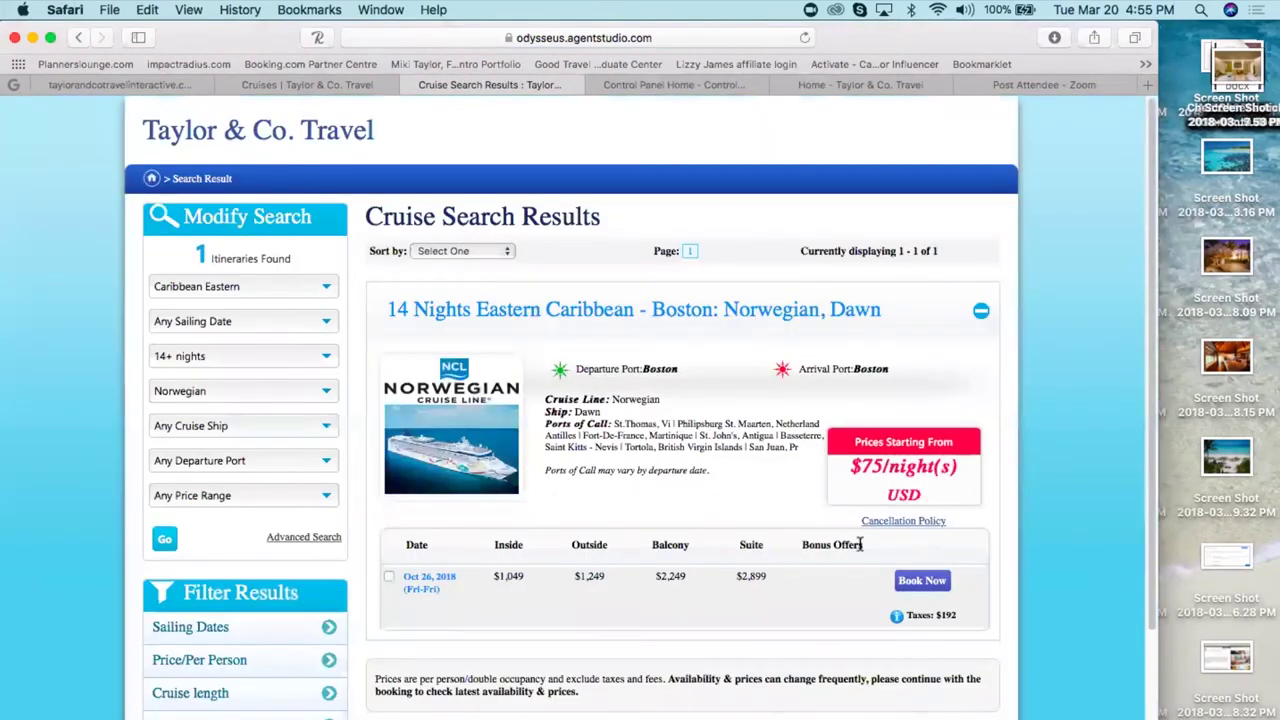
- Book the Oct 26, 2018 Norwegian Dawn sailing and scroll through its Ports of Call
left_click(920, 582)
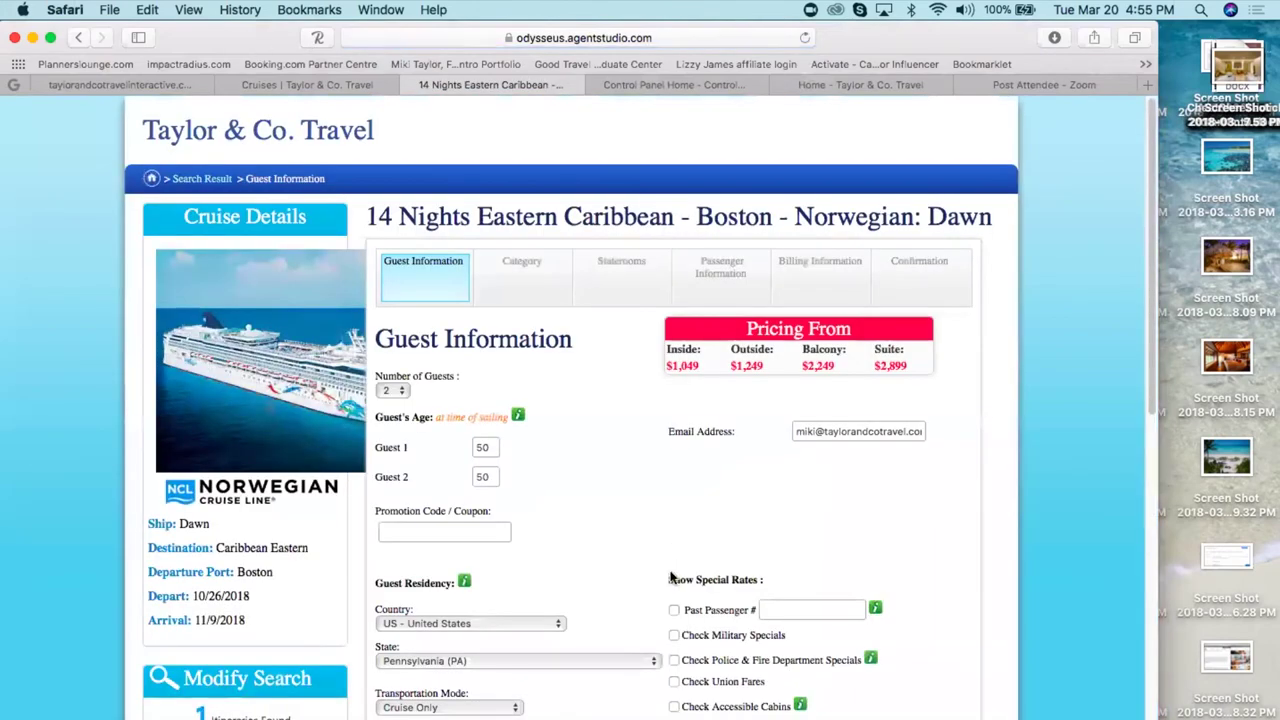
scroll(582, 511, "down", 4)
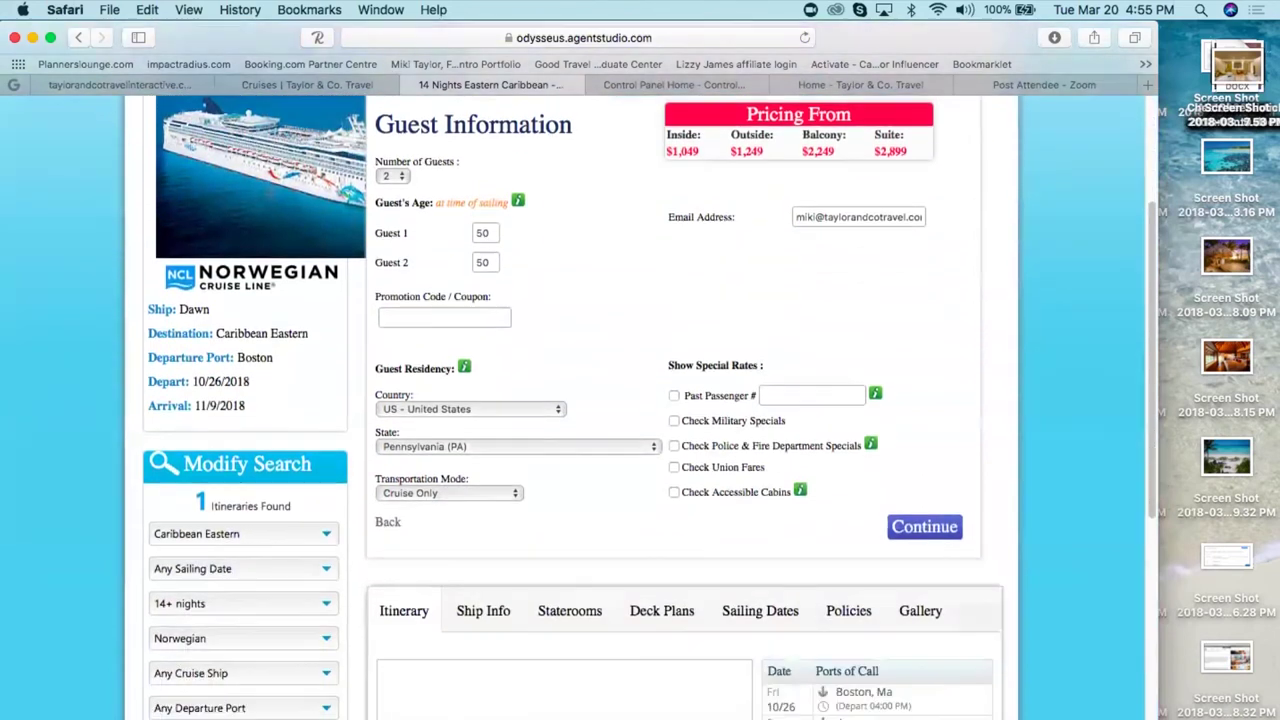
scroll(582, 511, "down", 4)
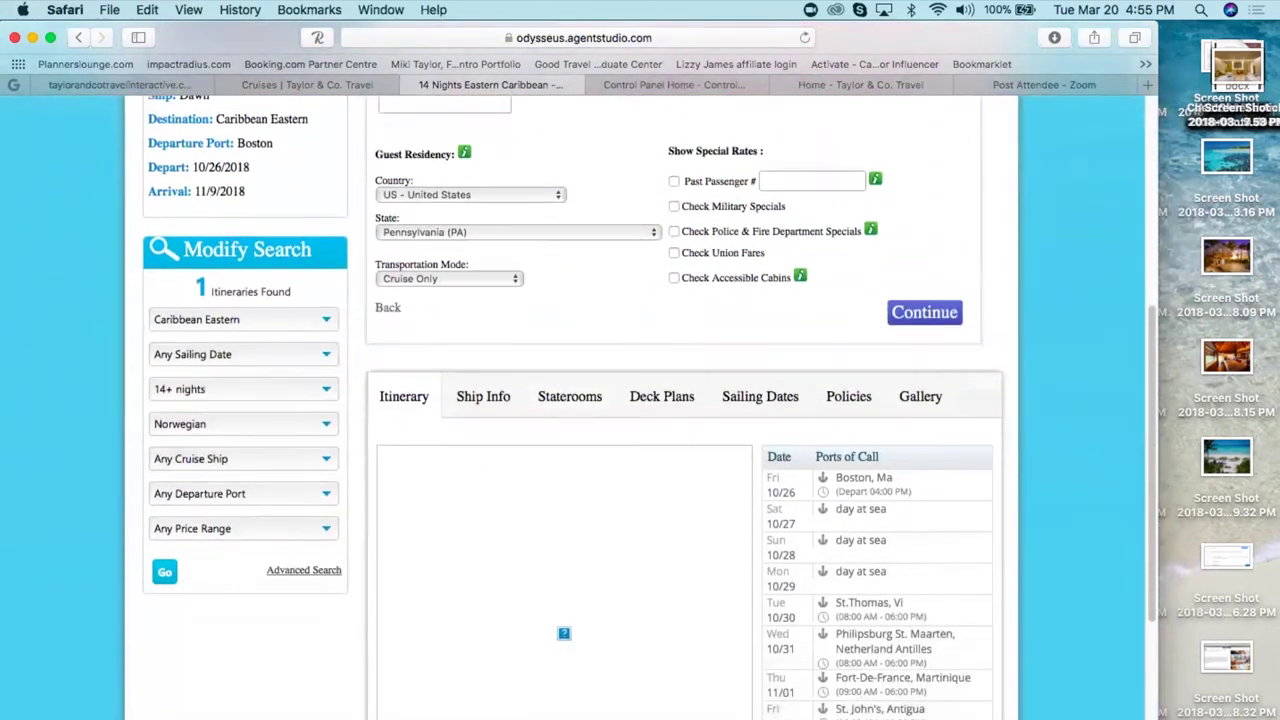
scroll(582, 511, "down", 3)
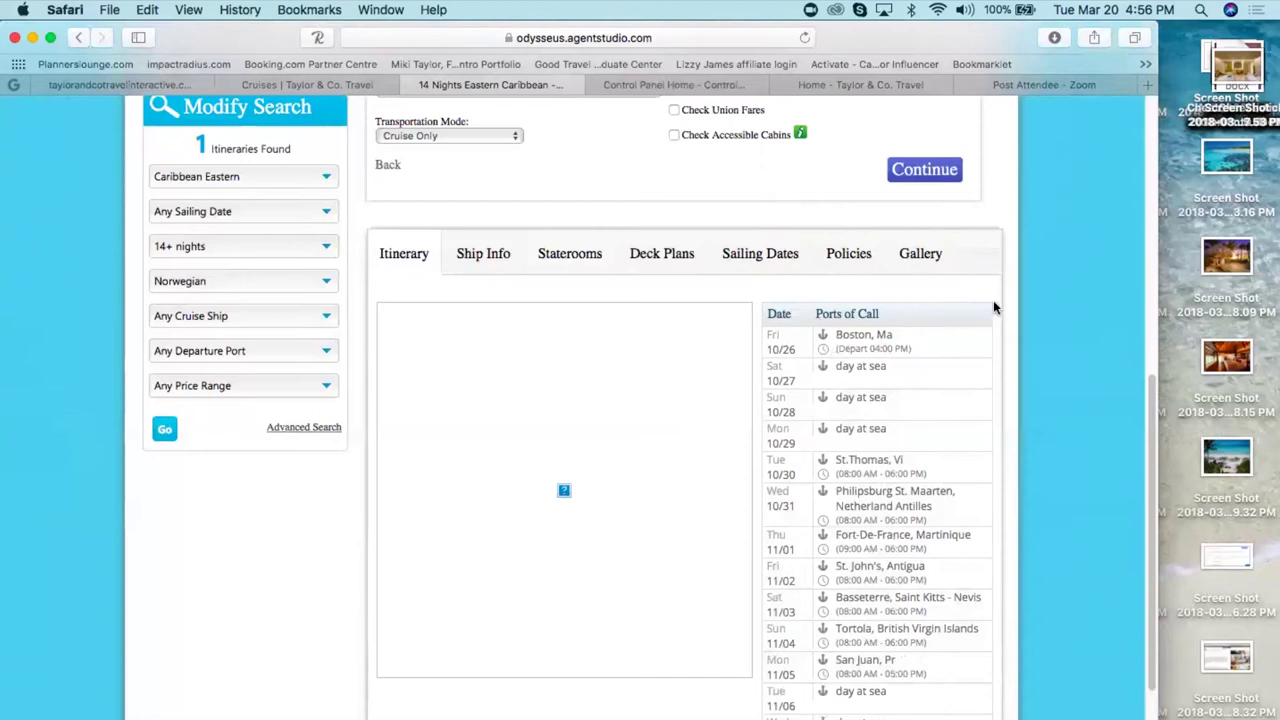
scroll(1006, 288, "up", 10)
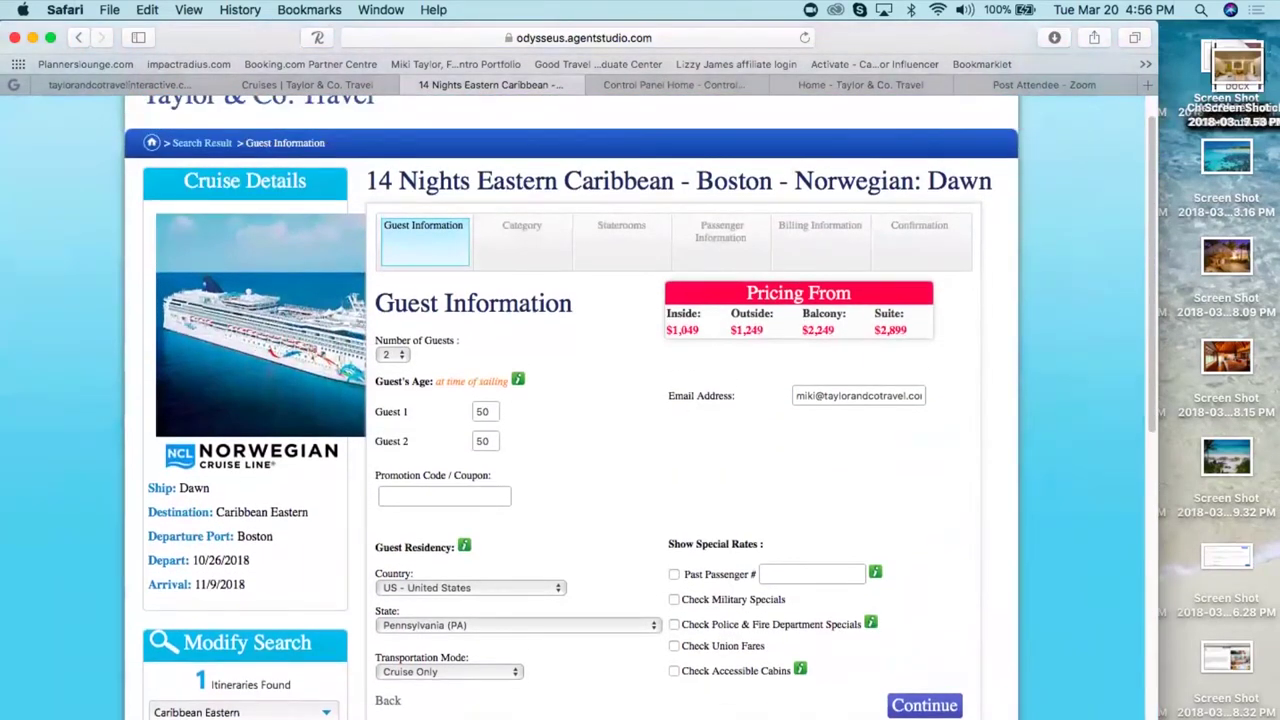
- Return to All Trips in Travefy and open the Your Itinerary trip
left_click(87, 84)
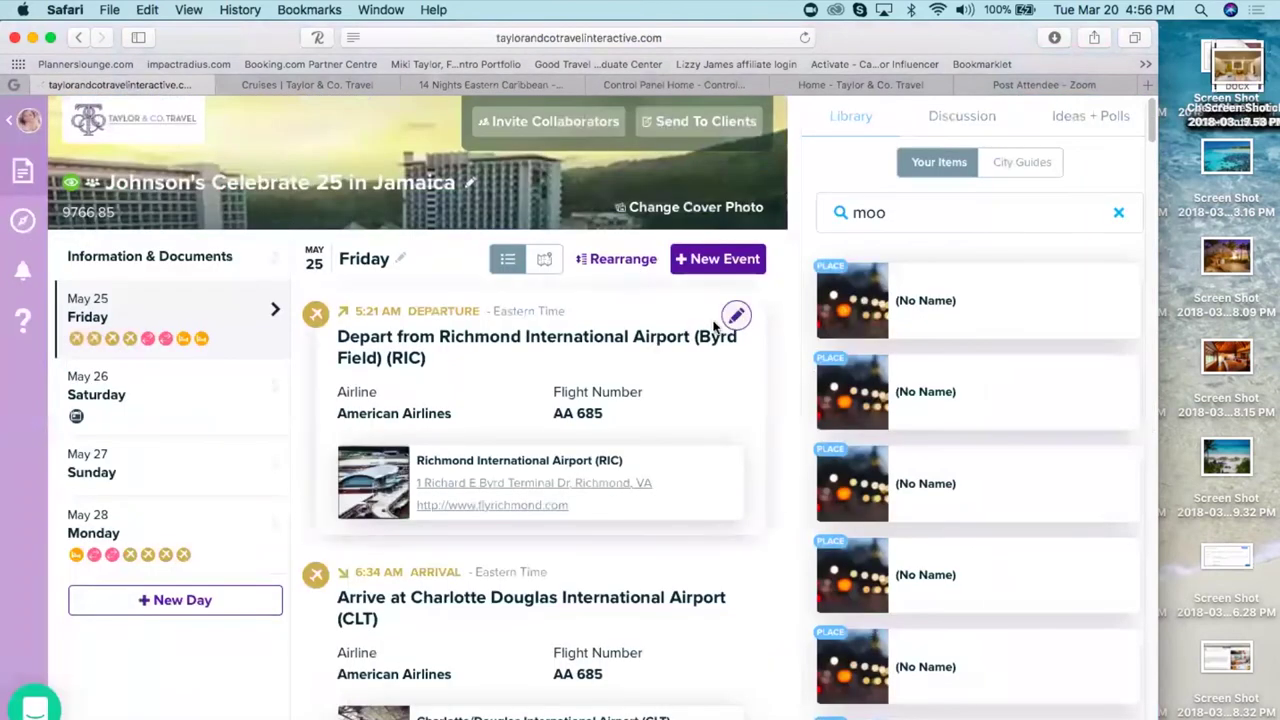
left_click(28, 122)
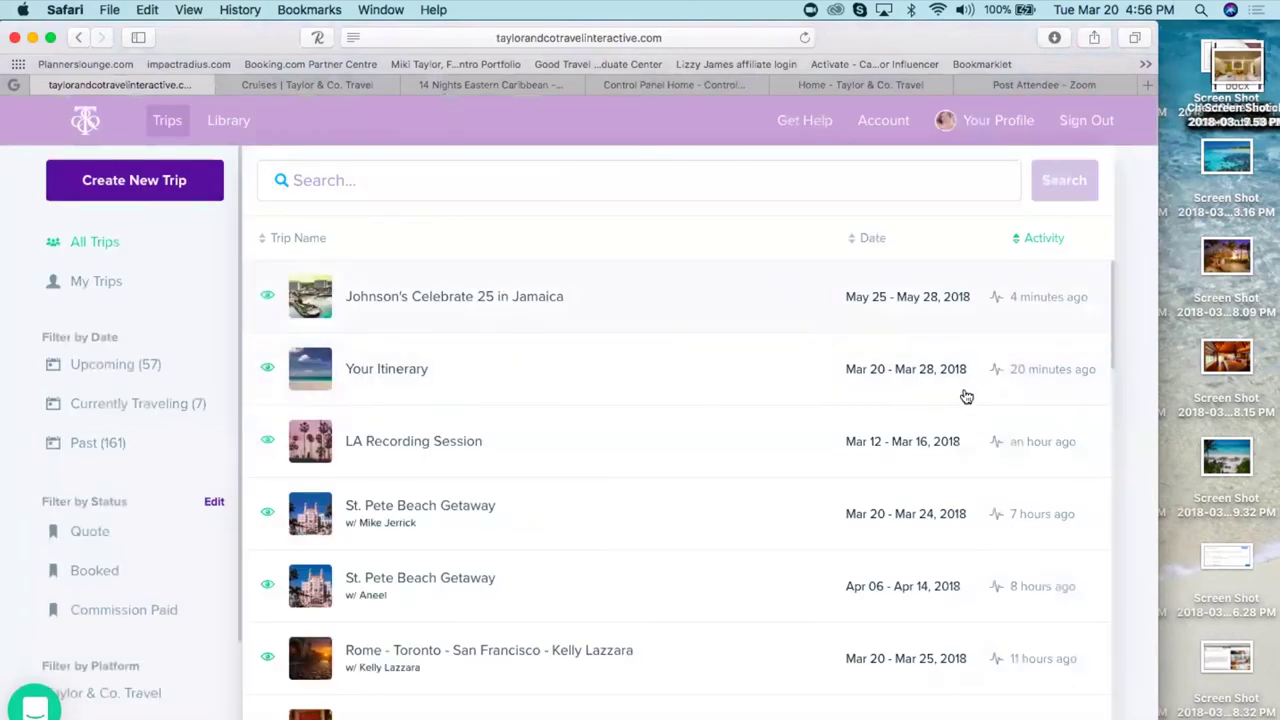
left_click(571, 380)
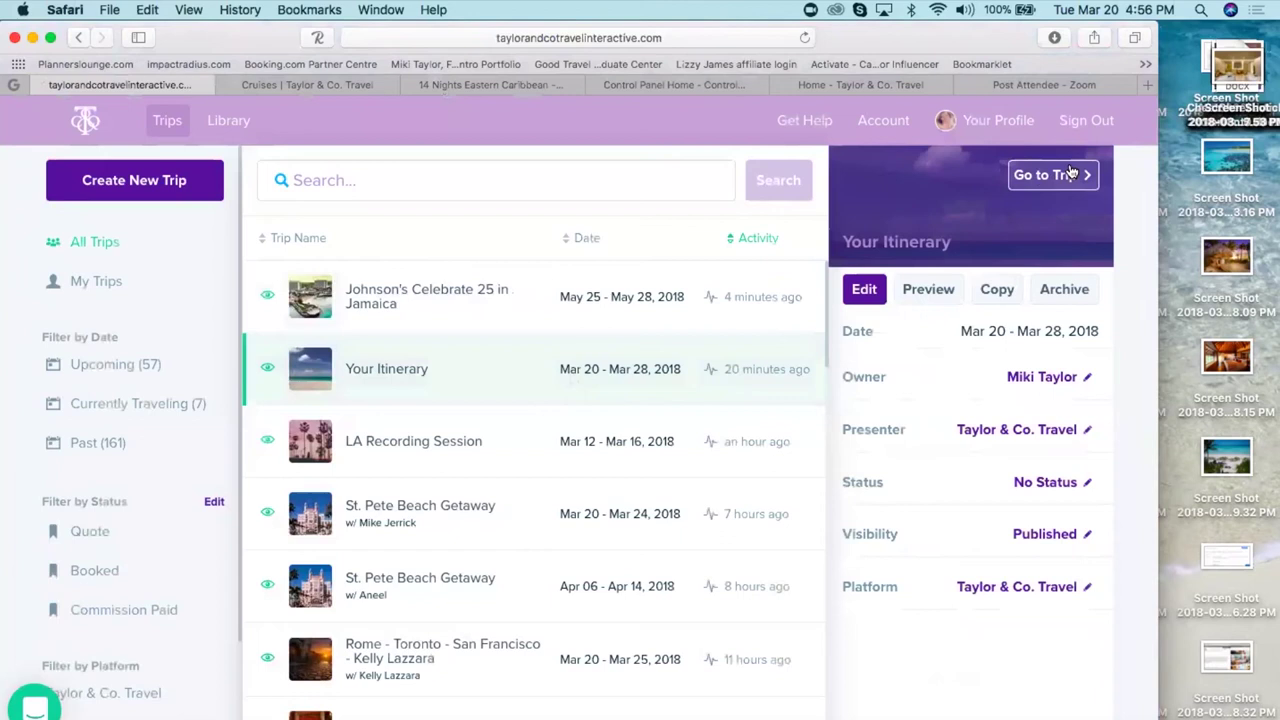
left_click(1071, 174)
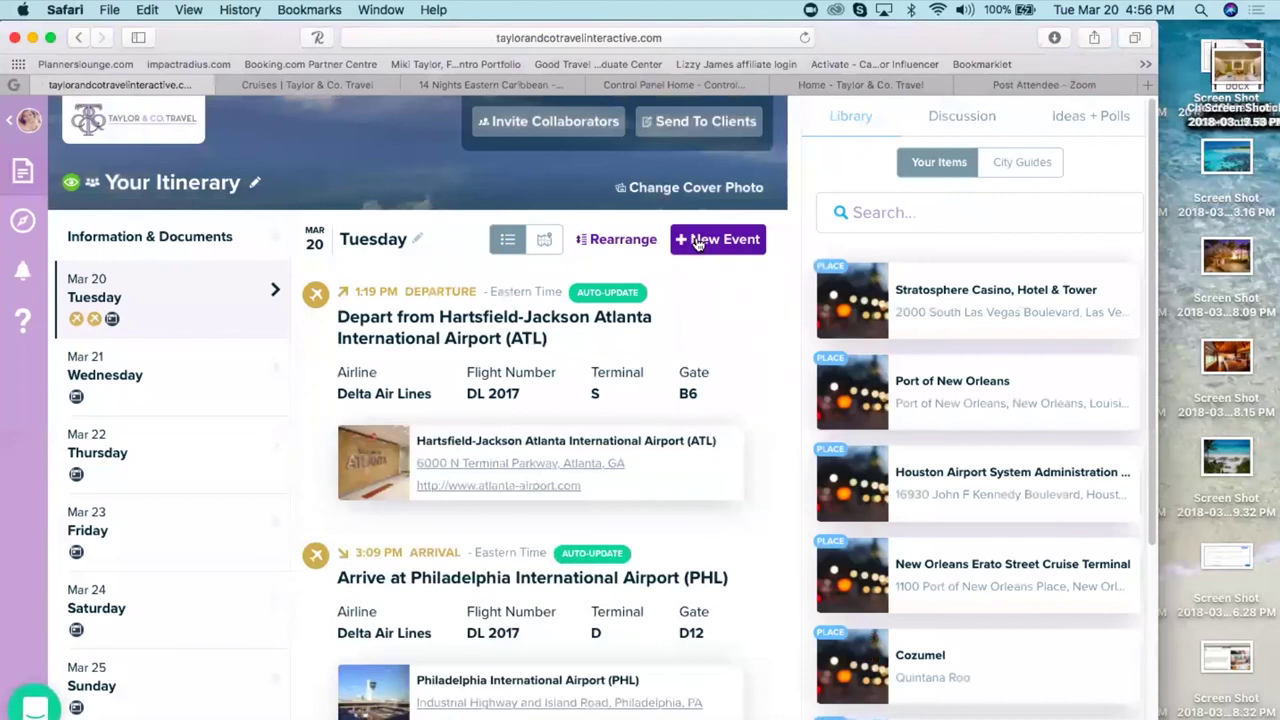
- Browse the days from Saturday Mar 24 to empty Thursday Mar 29, glancing at the cruise page
left_click(189, 607)
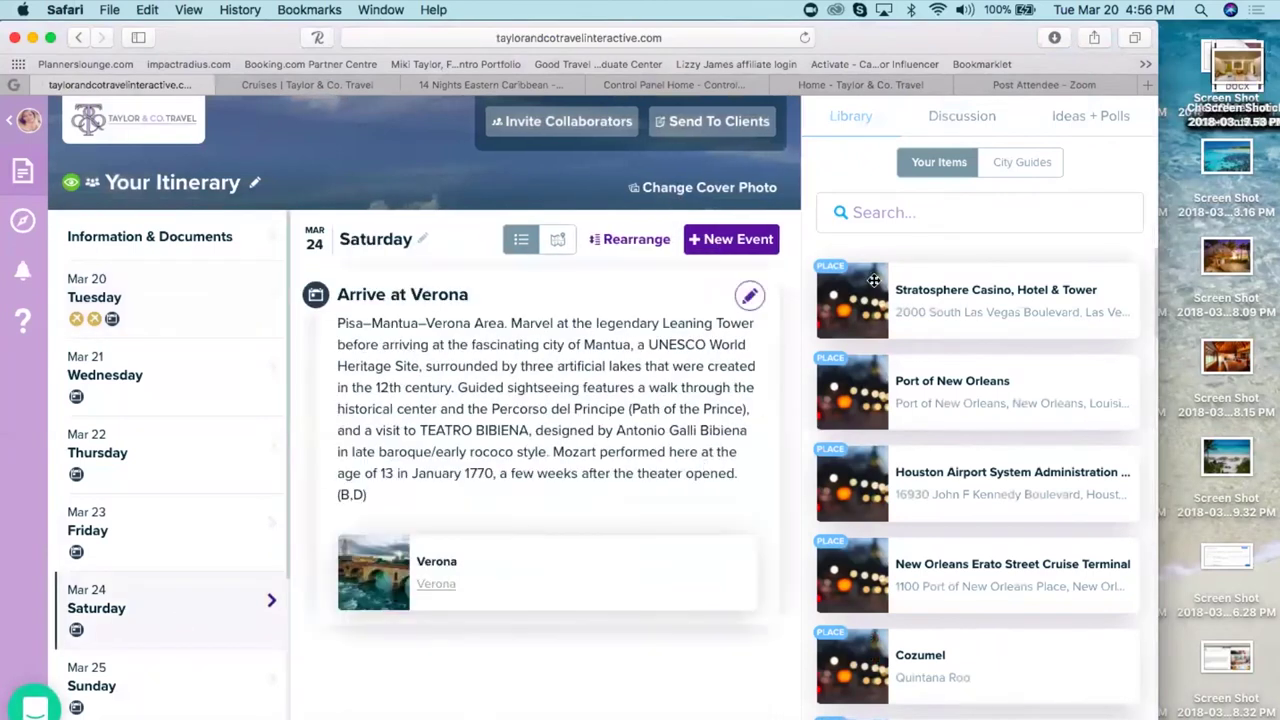
scroll(288, 617, "down", 5)
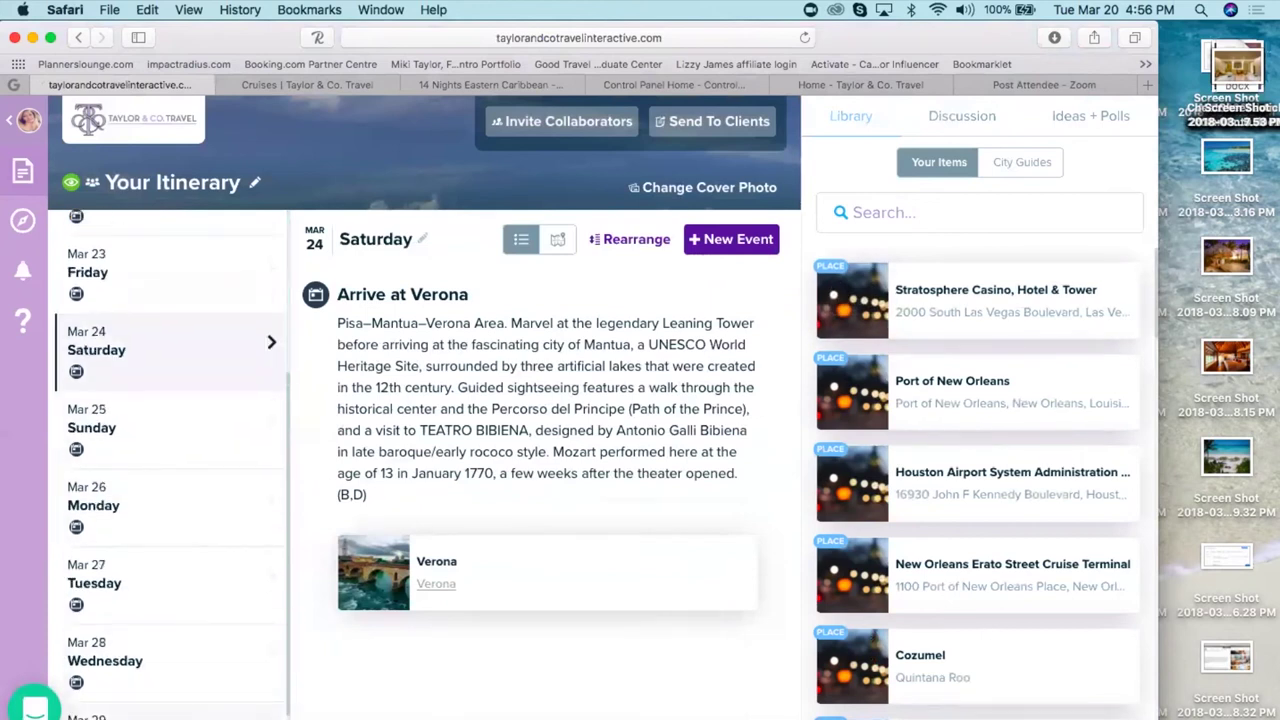
left_click(90, 716)
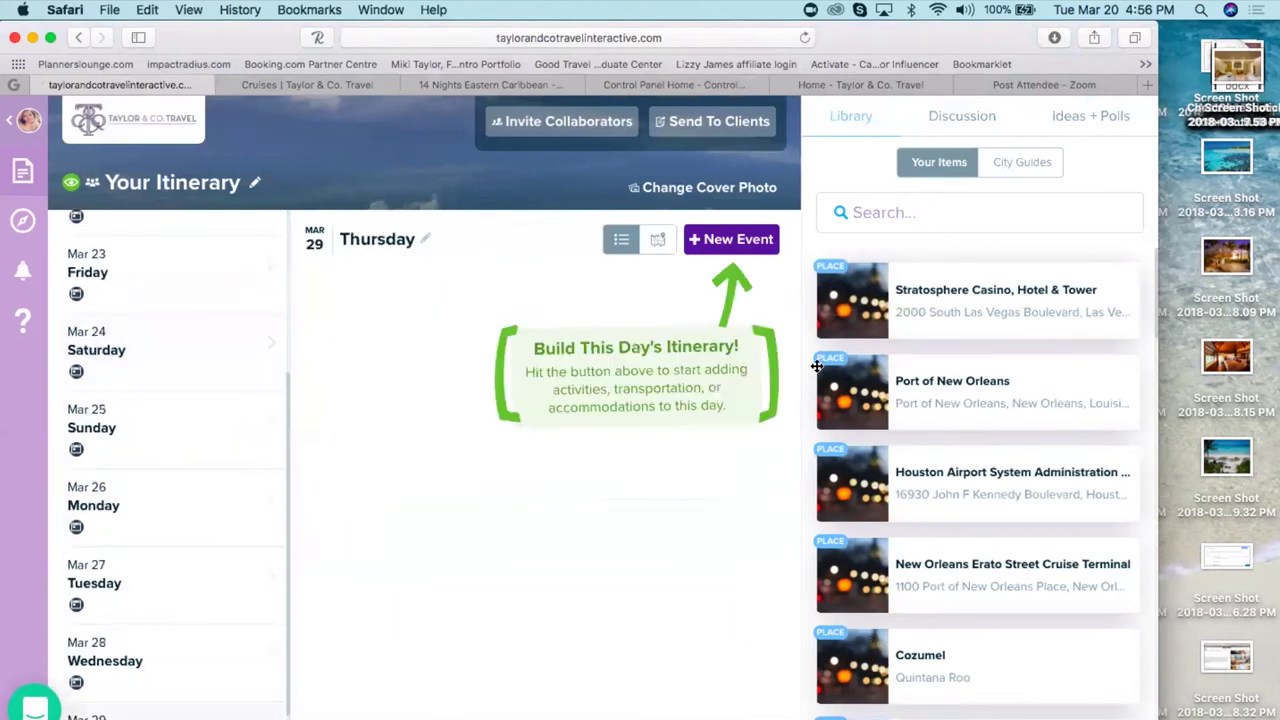
left_click(456, 84)
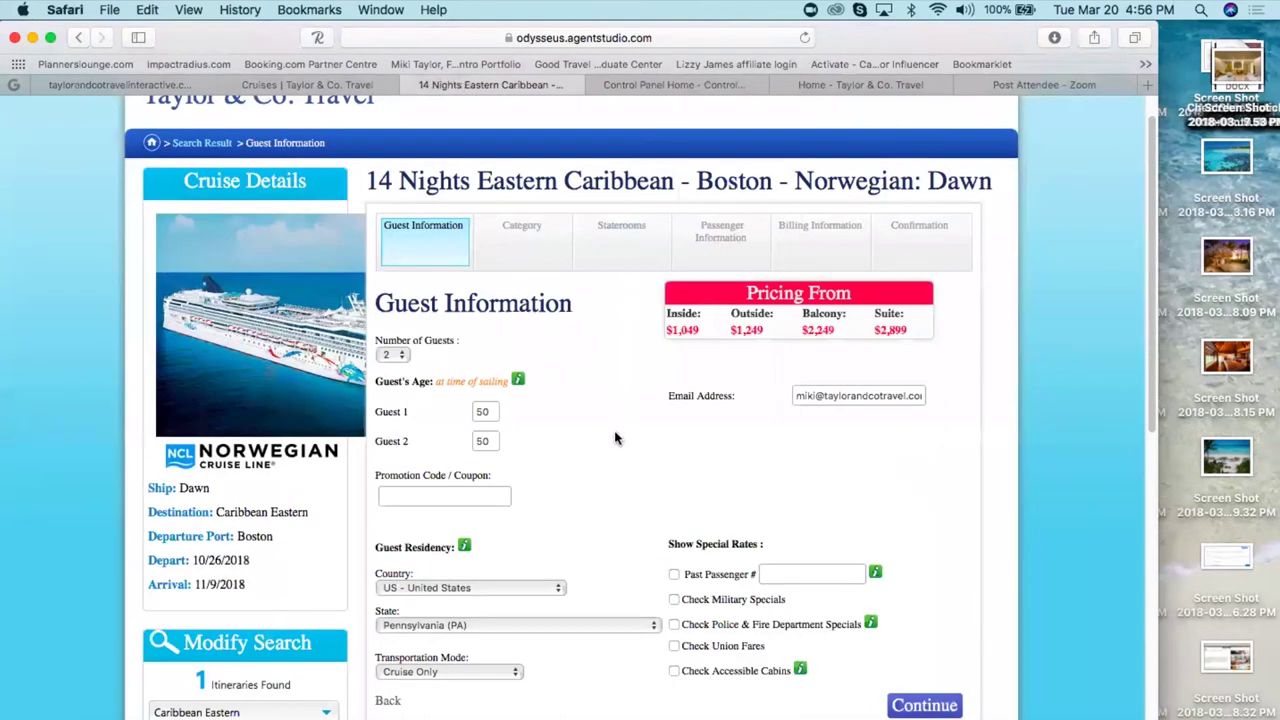
scroll(615, 438, "down", 5)
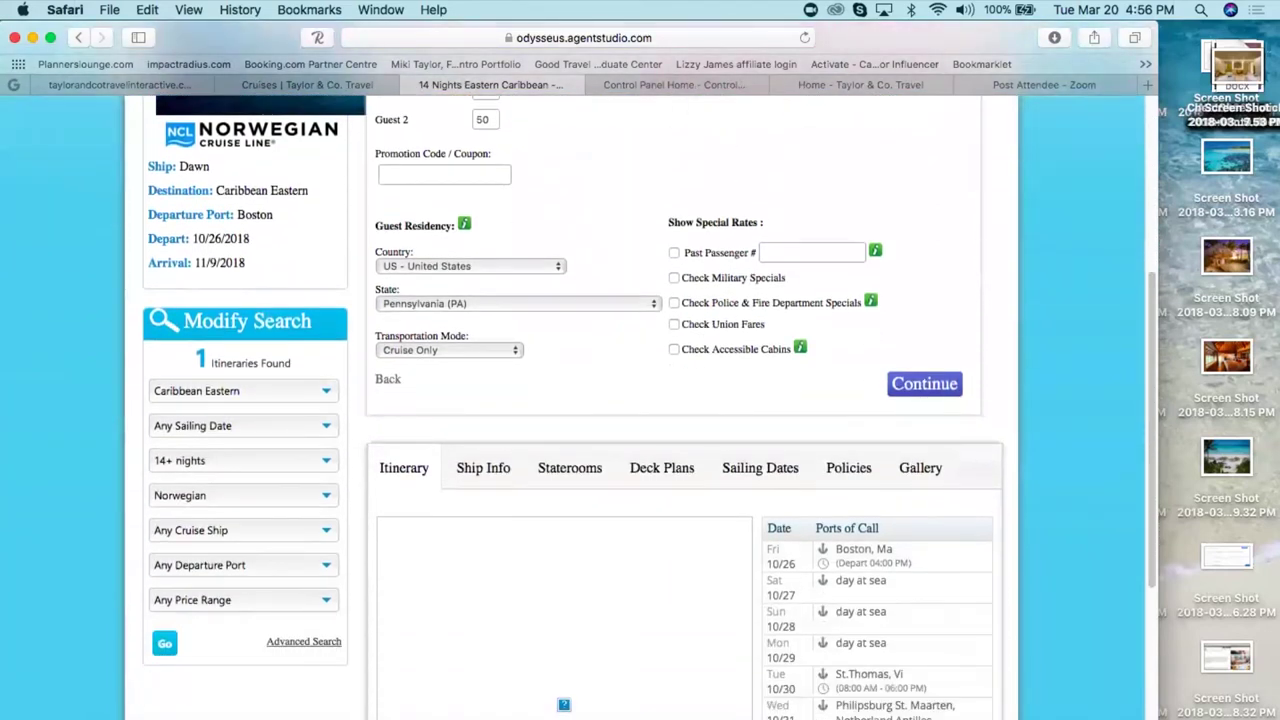
left_click(91, 84)
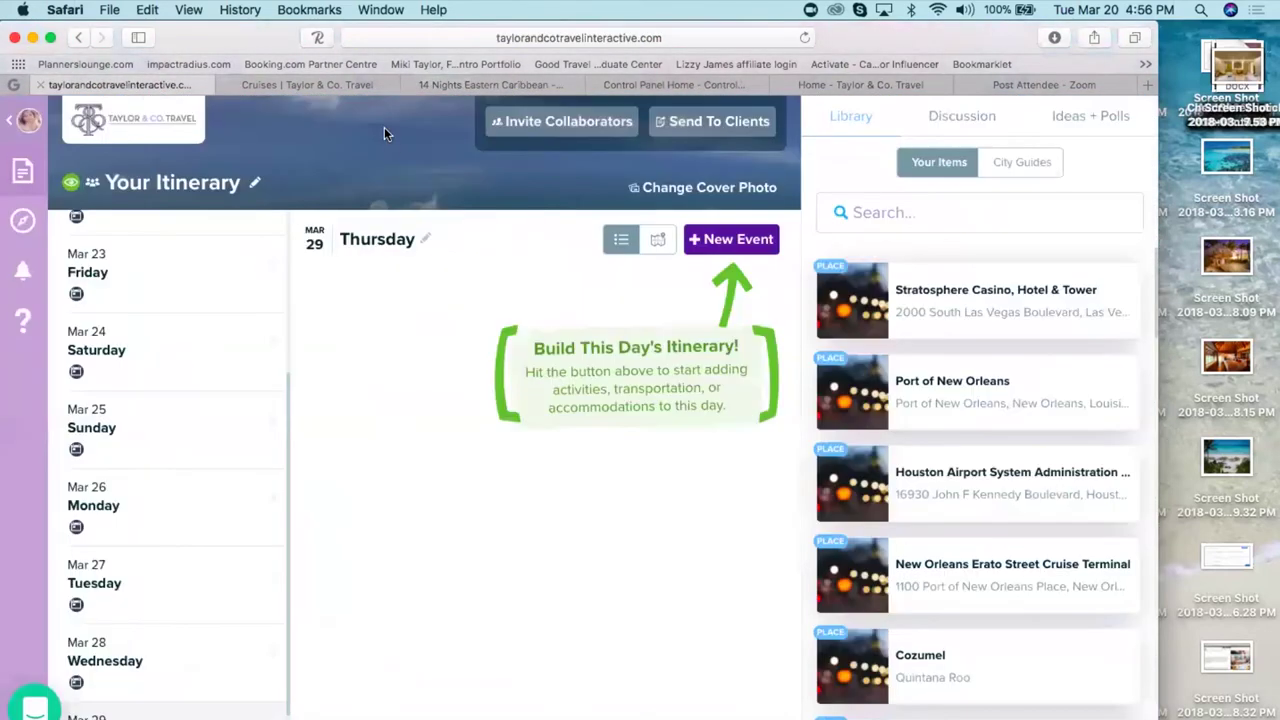
- Change the trip start date to Friday, October 26, 2018 and view the Oct 26 day
left_click(254, 186)
left_click(480, 268)
left_click(488, 279)
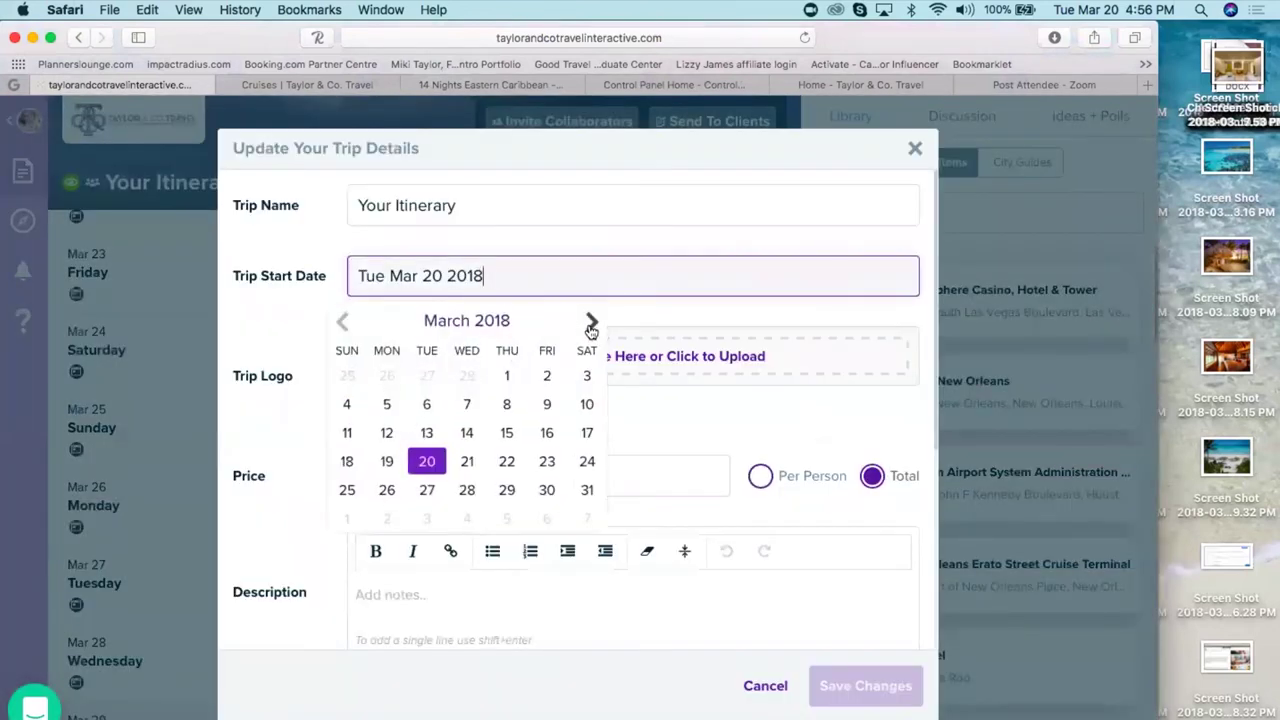
double_click(592, 324)
left_click(592, 324)
left_click(592, 324)
left_click(592, 324)
left_click(592, 324)
left_click(592, 324)
left_click(546, 461)
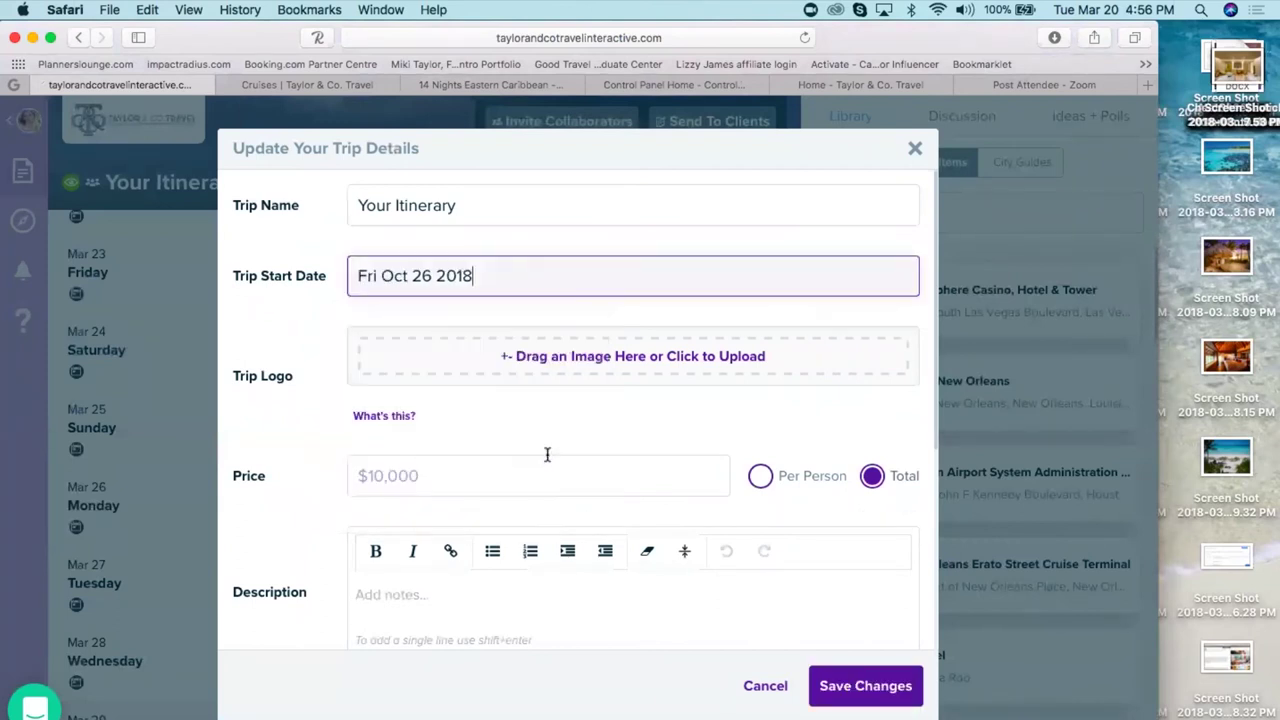
left_click(866, 686)
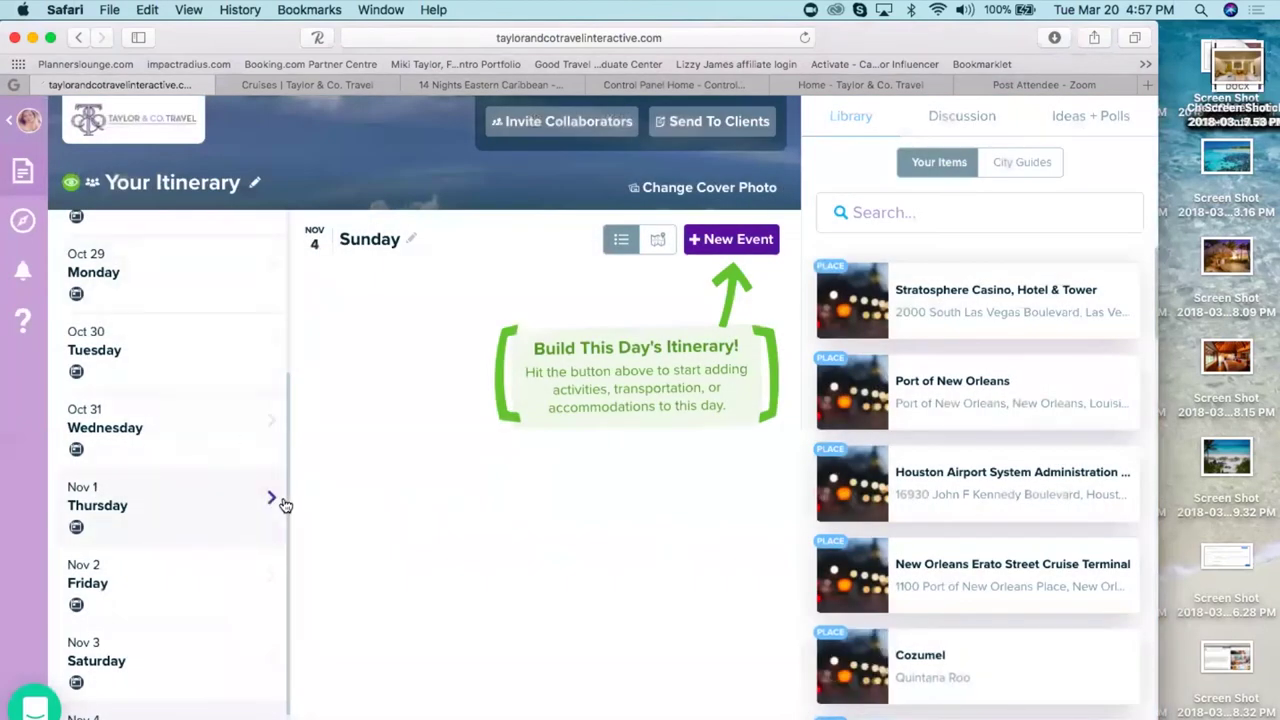
left_click_drag(284, 503, 280, 300)
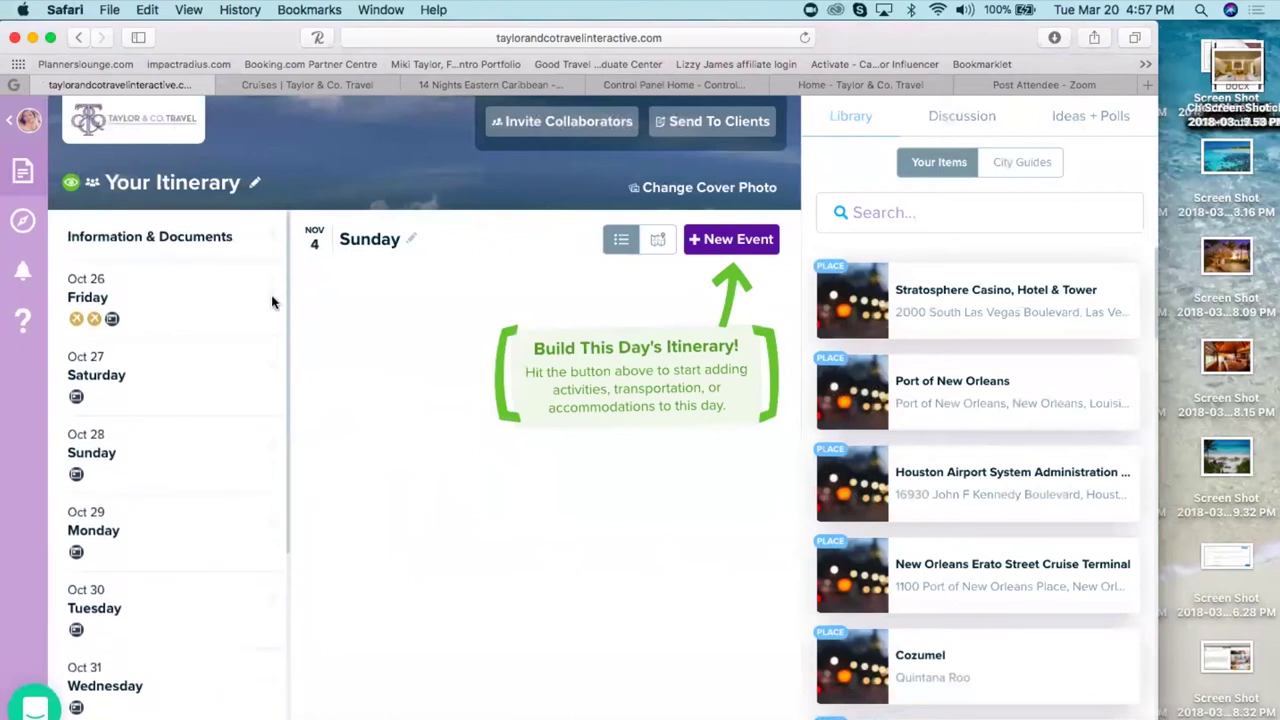
left_click(199, 290)
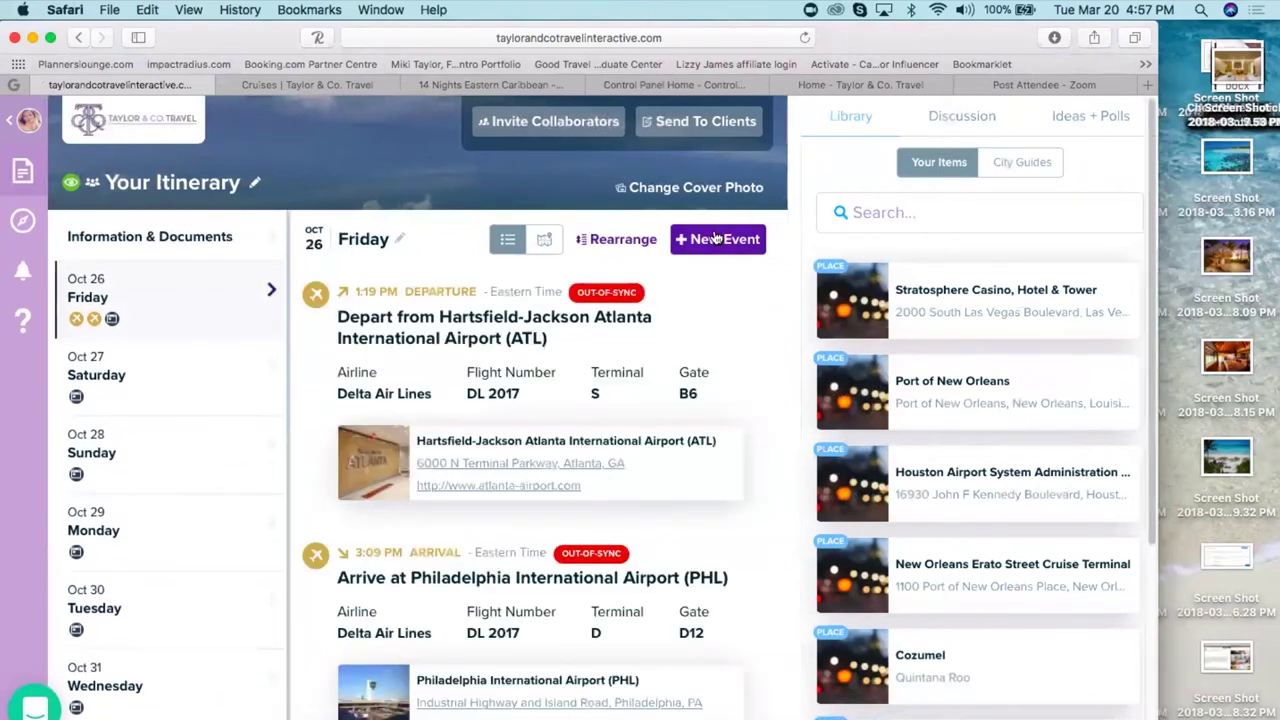
- Start a new Cruise event with Norwegian Cruise Line as the cruise line
left_click(718, 240)
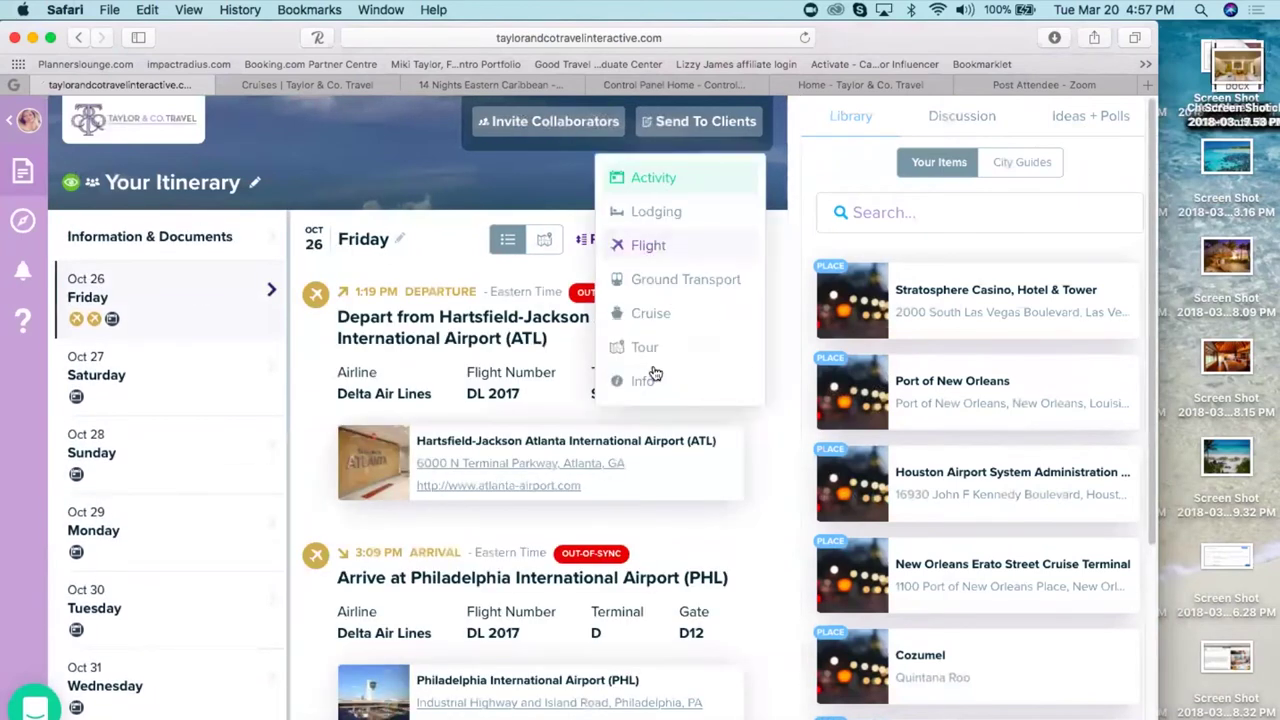
left_click(650, 314)
left_click(422, 360)
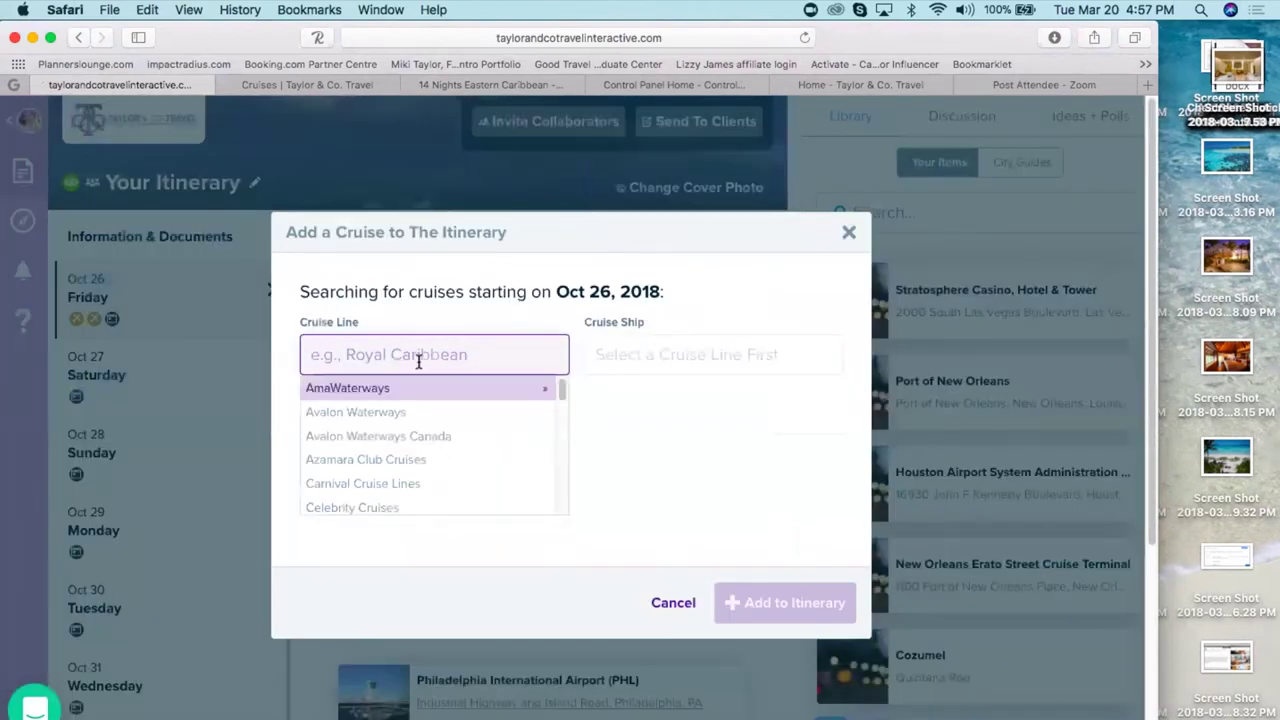
type("norwe")
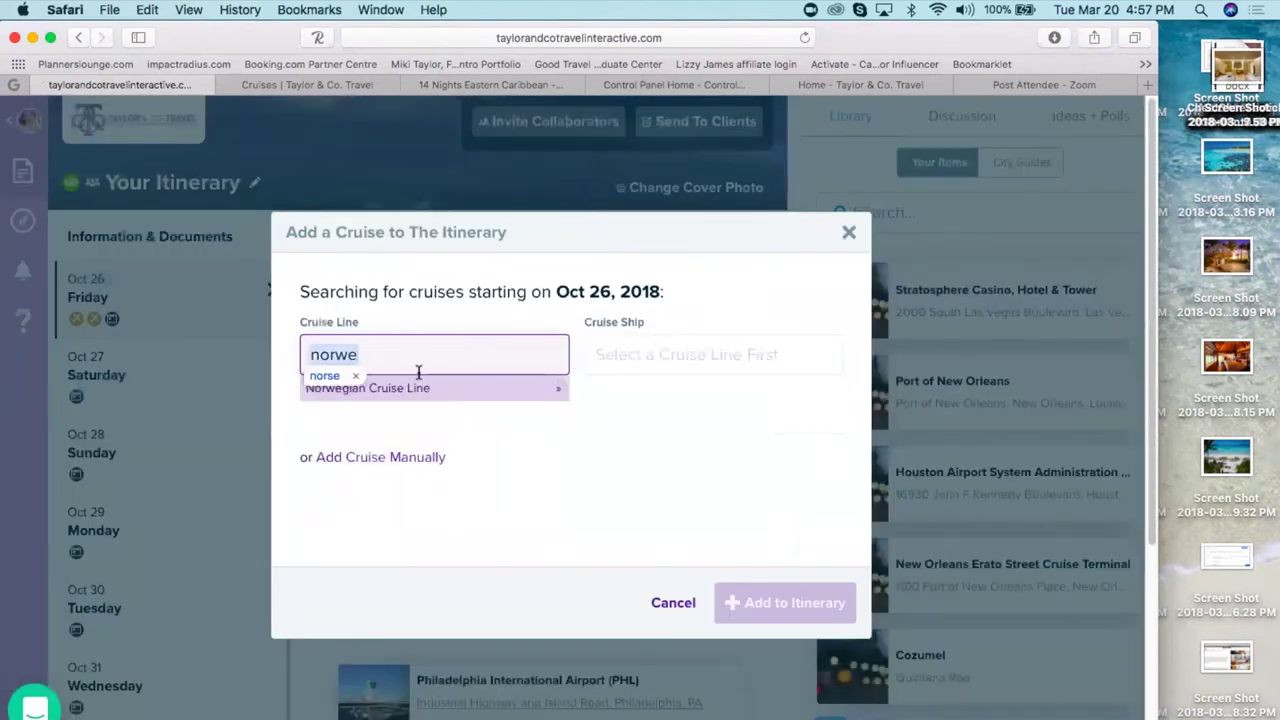
left_click(424, 386)
left_click(428, 352)
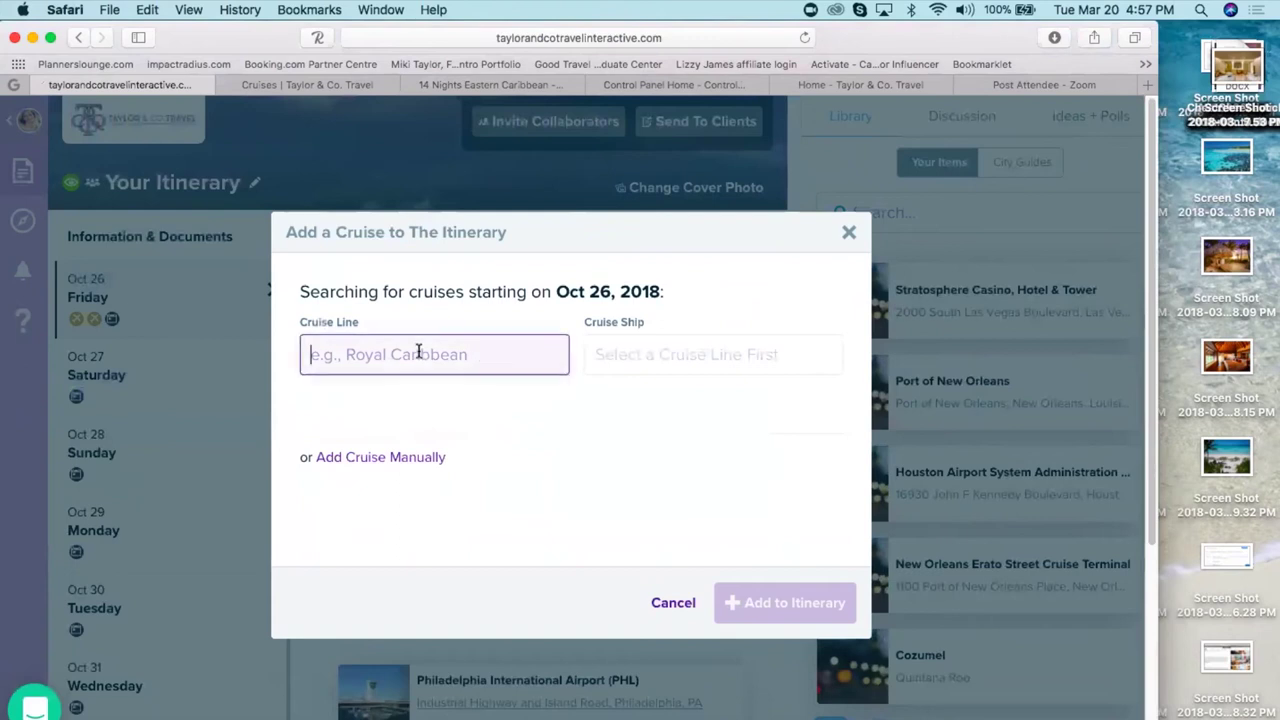
type("nor")
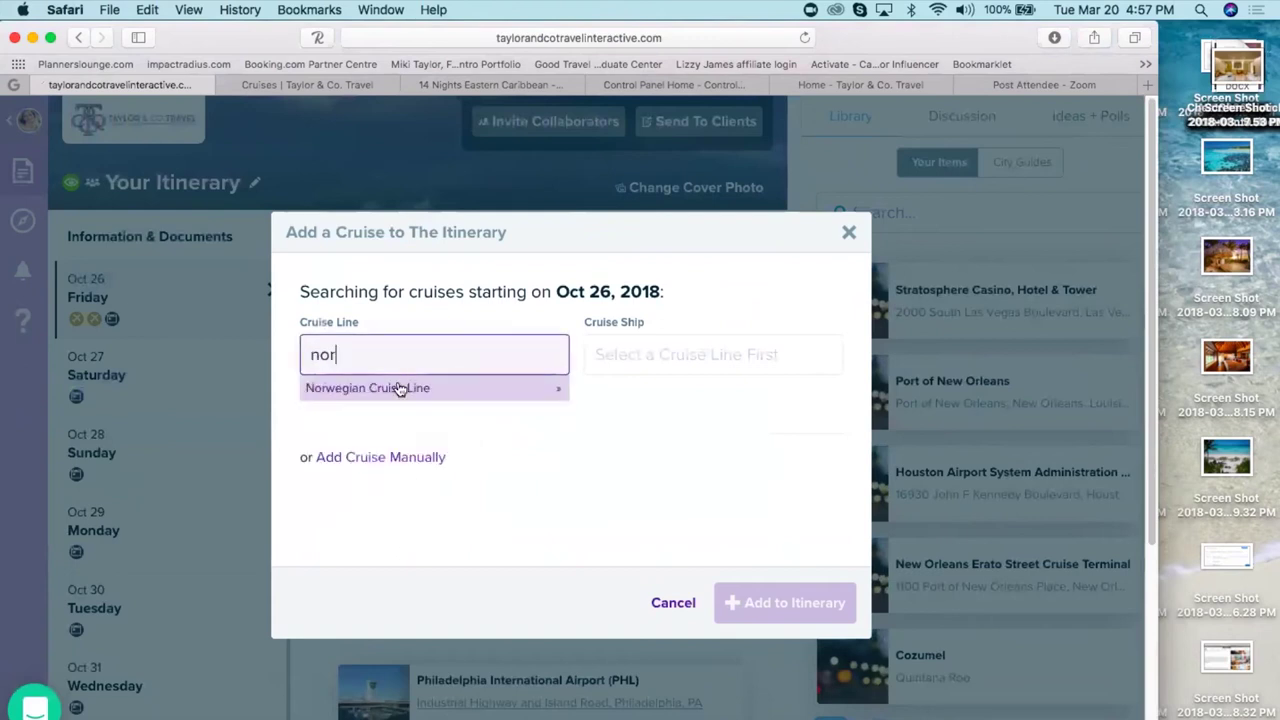
left_click(398, 388)
- Choose the Norwegian Dawn ship, checking the booking page, and add the cruise to the itinerary
left_click(668, 349)
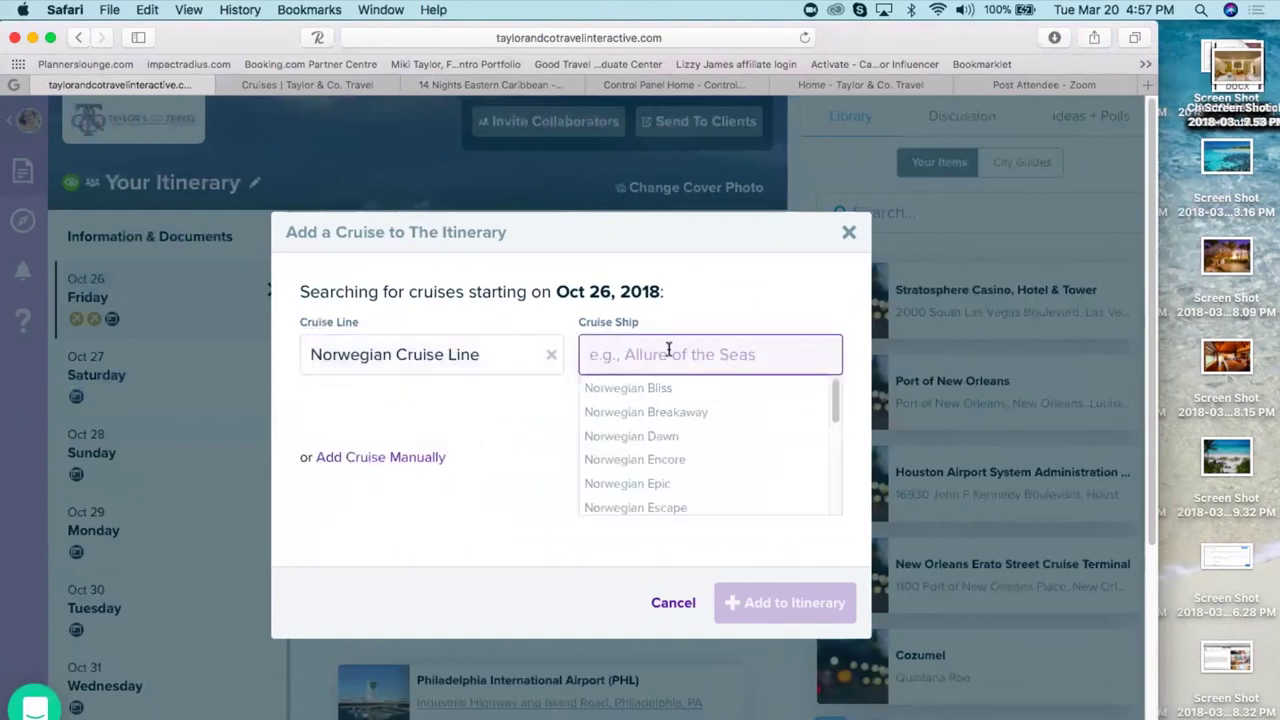
left_click(496, 84)
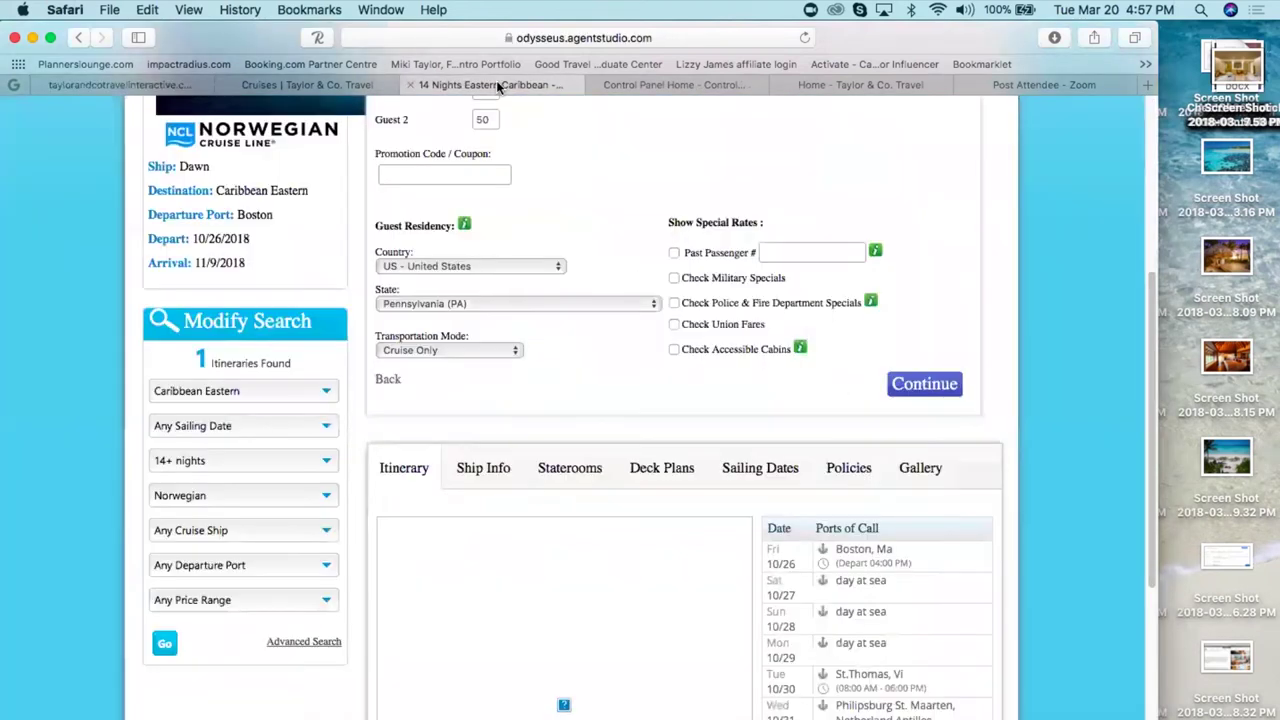
scroll(995, 378, "up", 5)
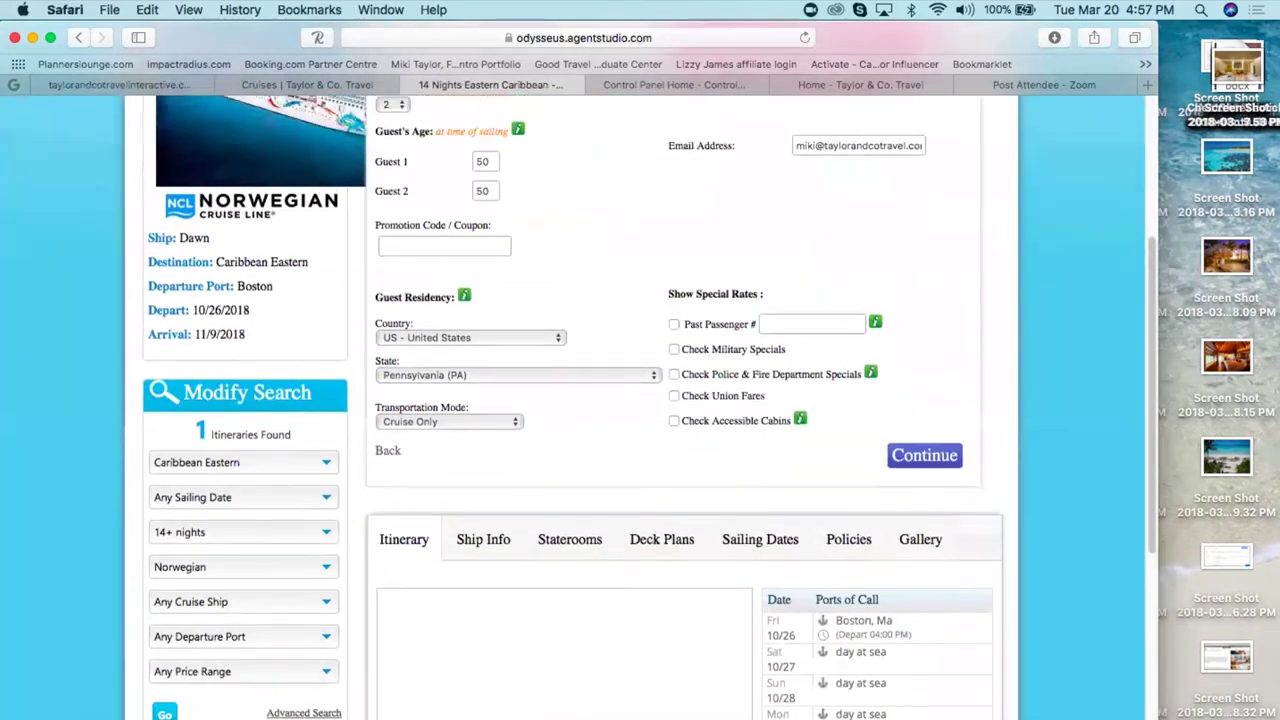
scroll(995, 378, "up", 2)
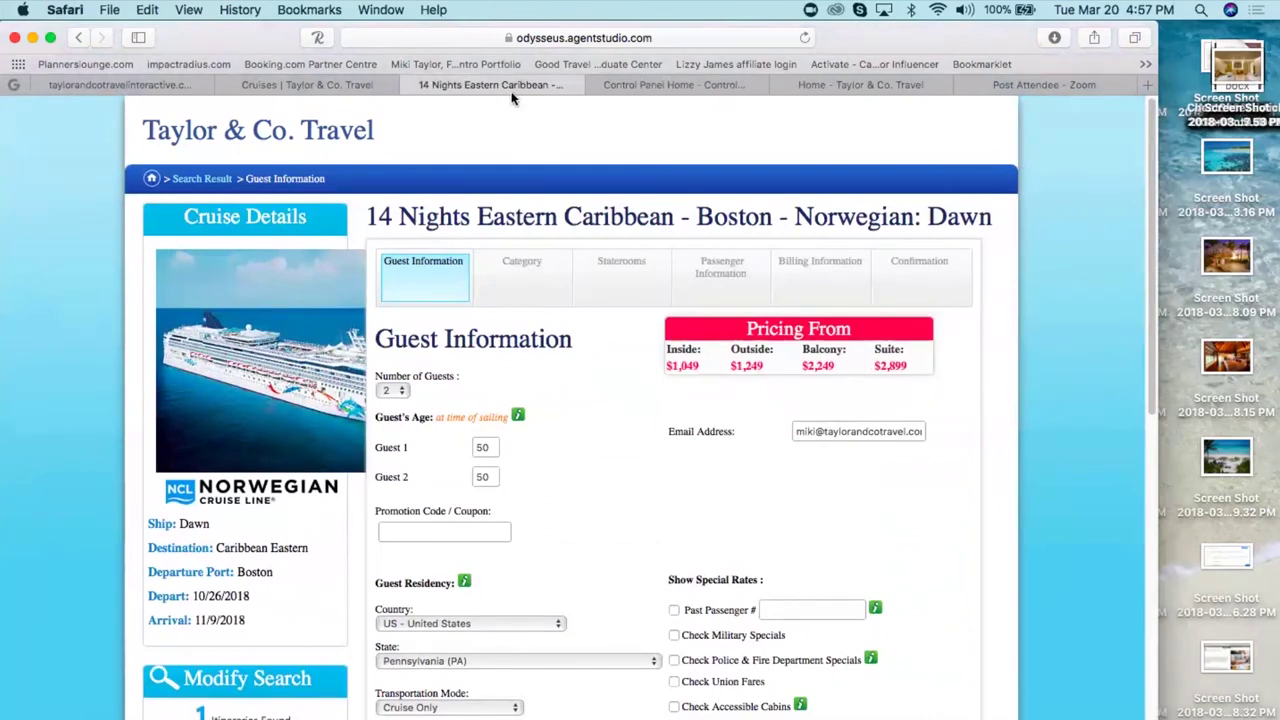
left_click(166, 84)
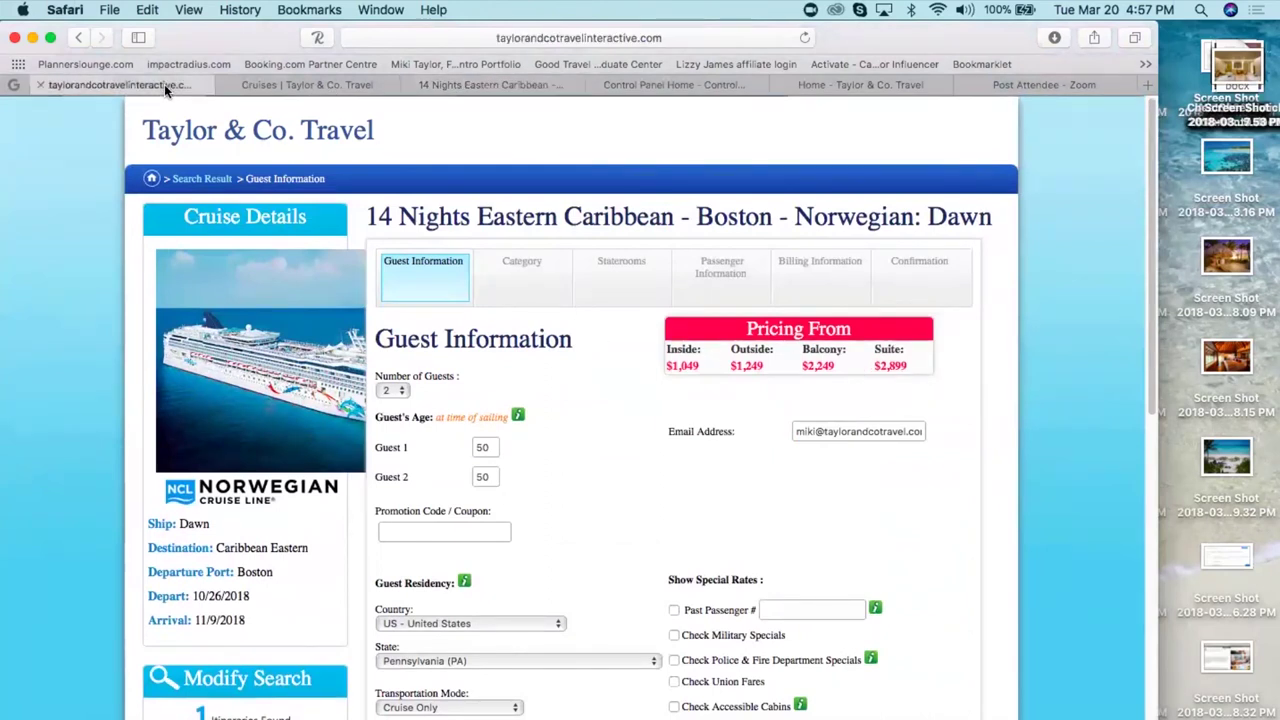
type("d")
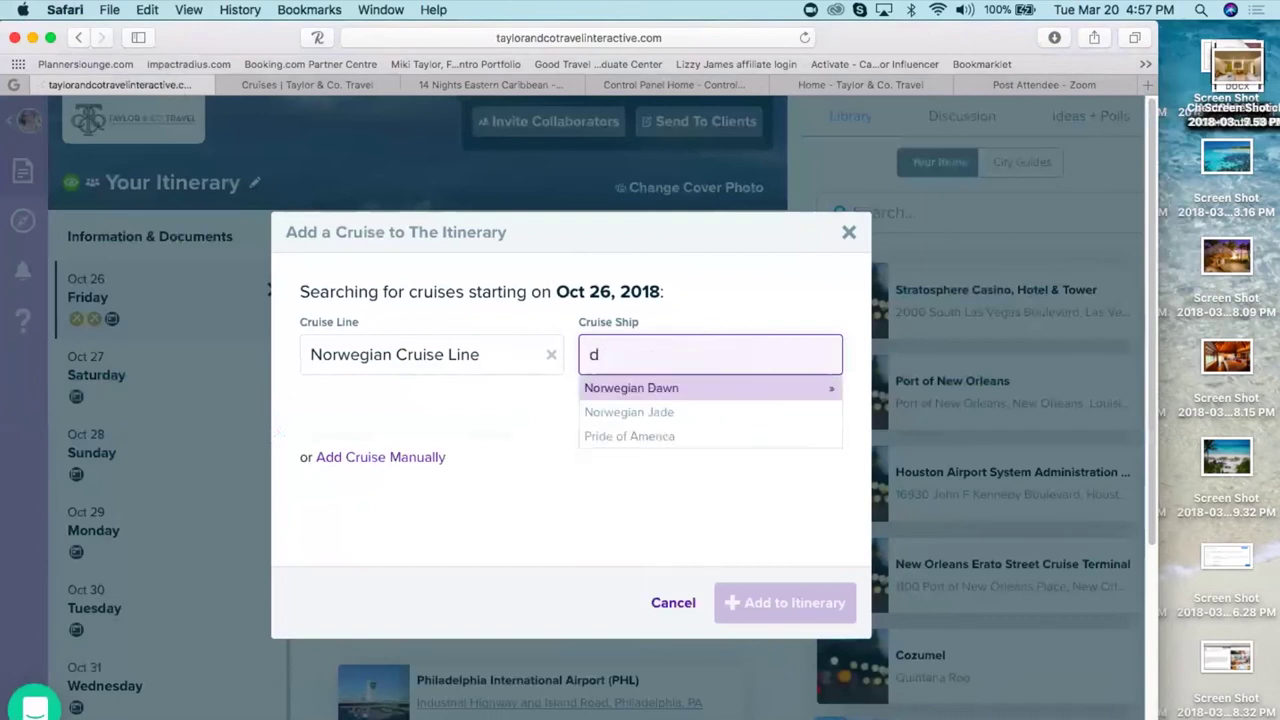
left_click(689, 394)
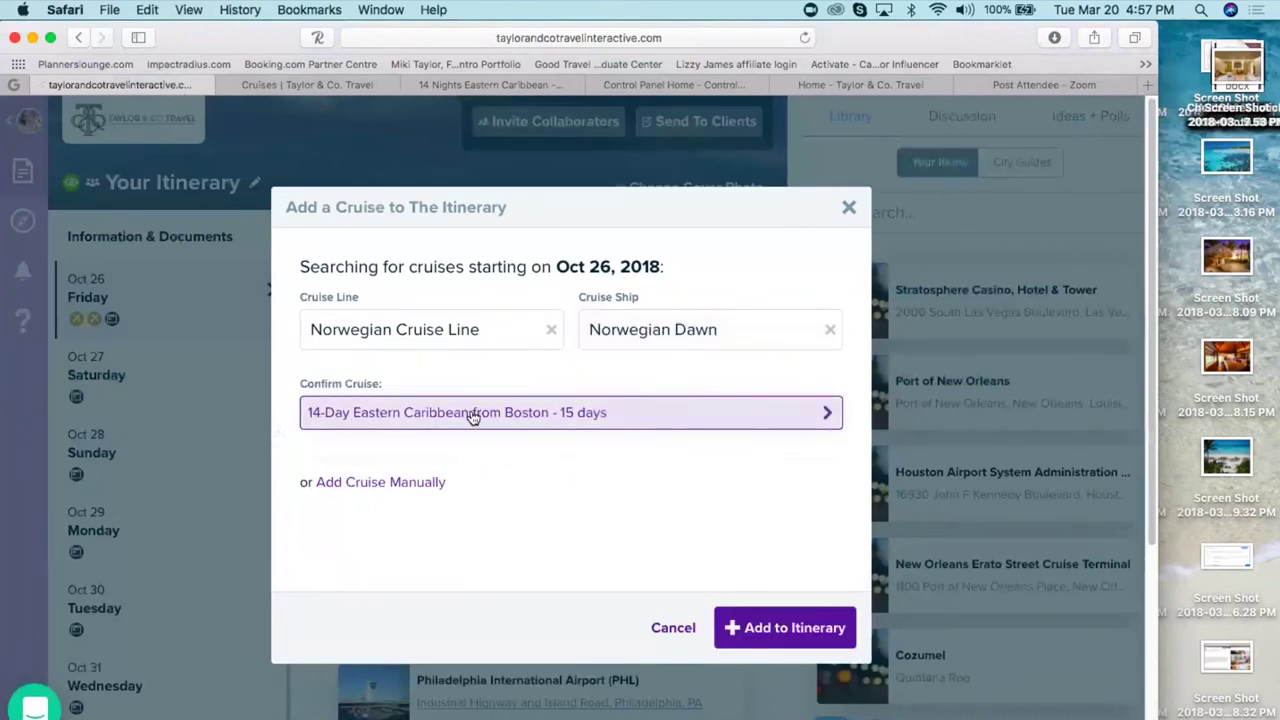
left_click(815, 632)
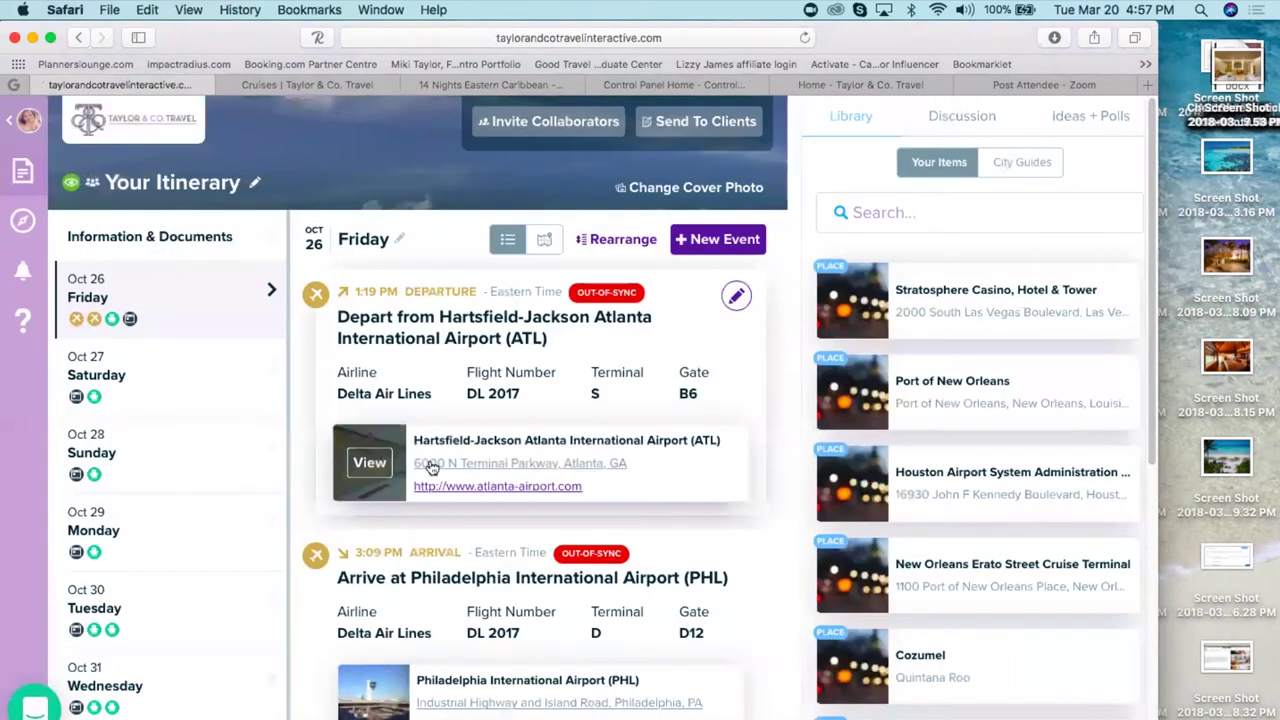
- Show Saturday Oct 27 with Arrive at Rome and the At Sea cruise stop
left_click(170, 402)
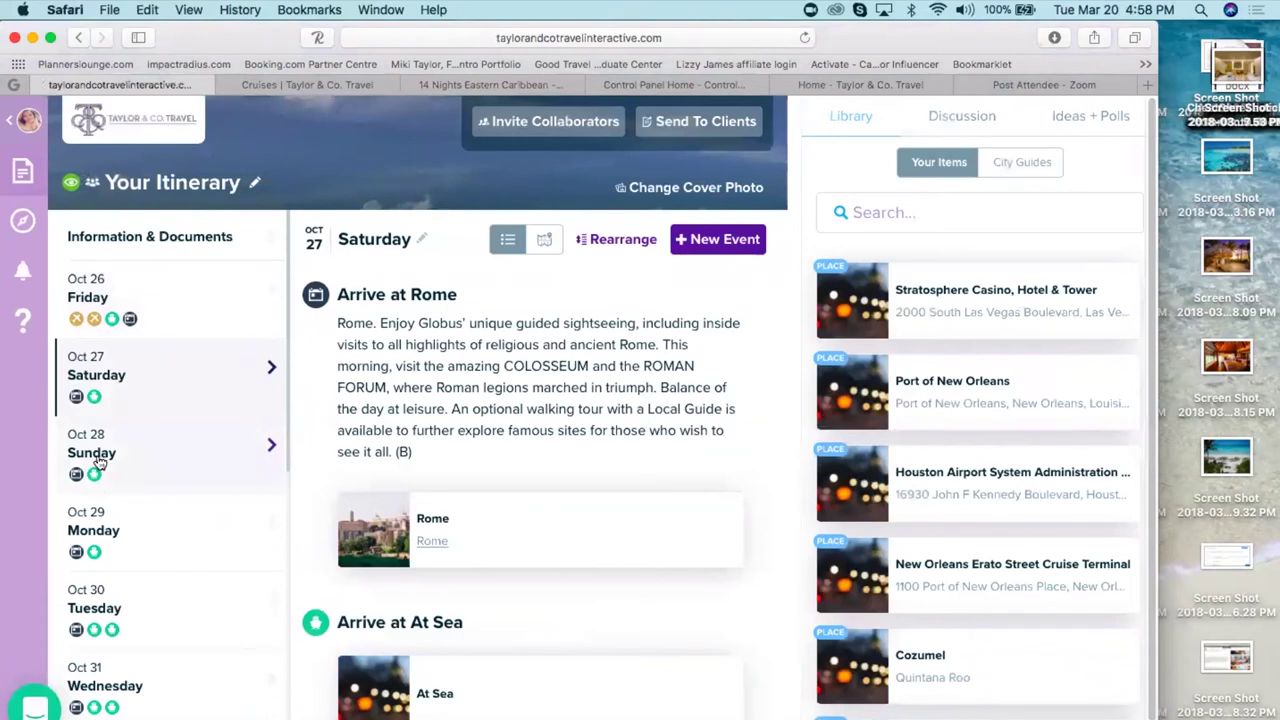
left_click(727, 239)
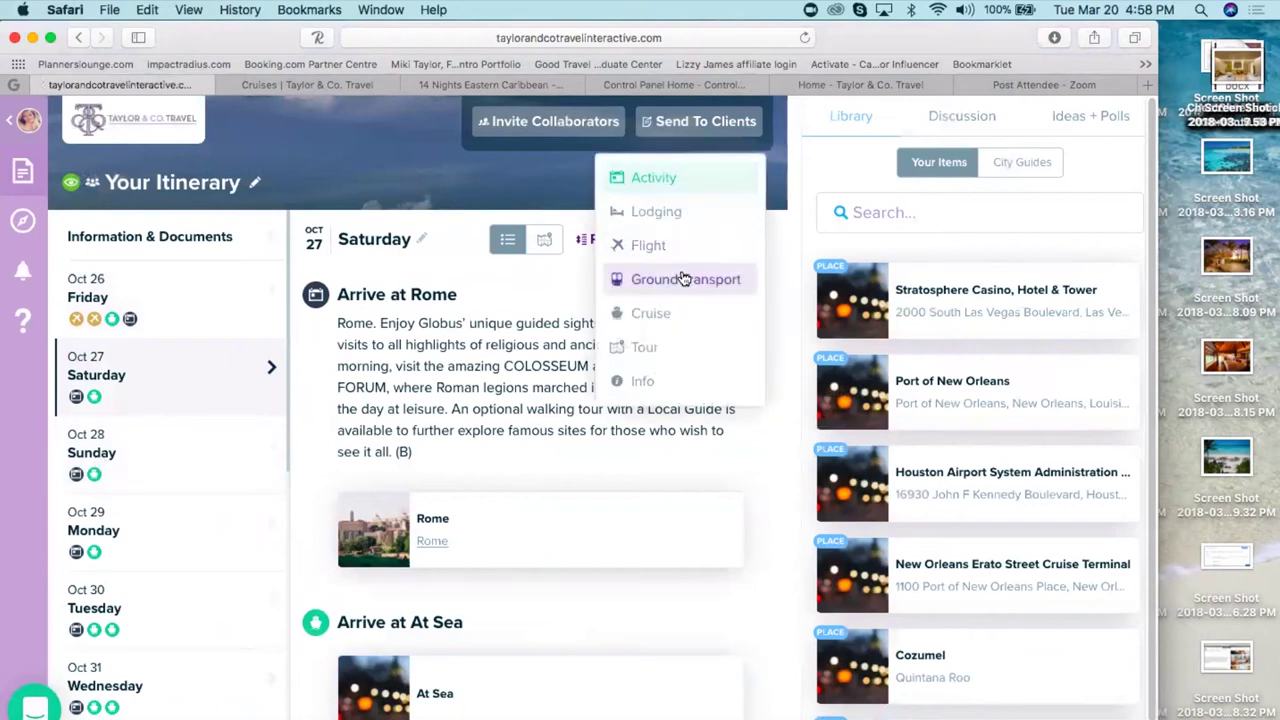
- Start a Ground Transport event on Saturday, toggle its type, then discard it
left_click(680, 279)
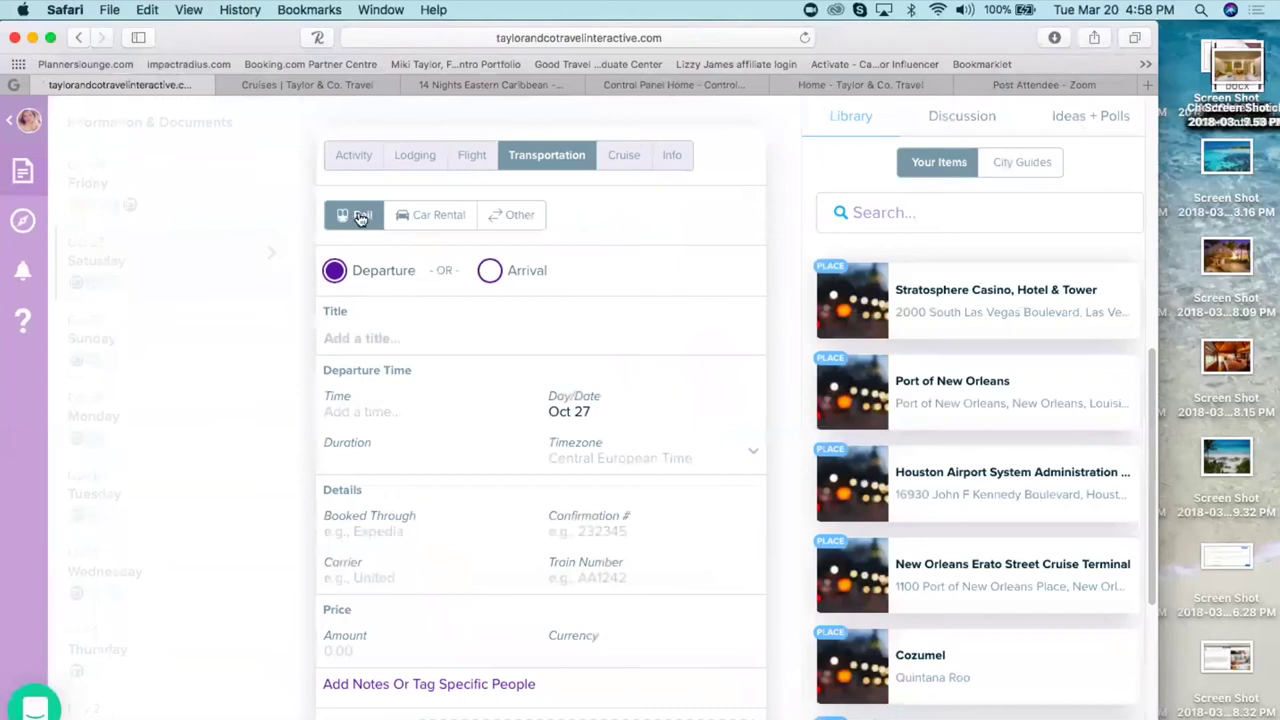
left_click(517, 216)
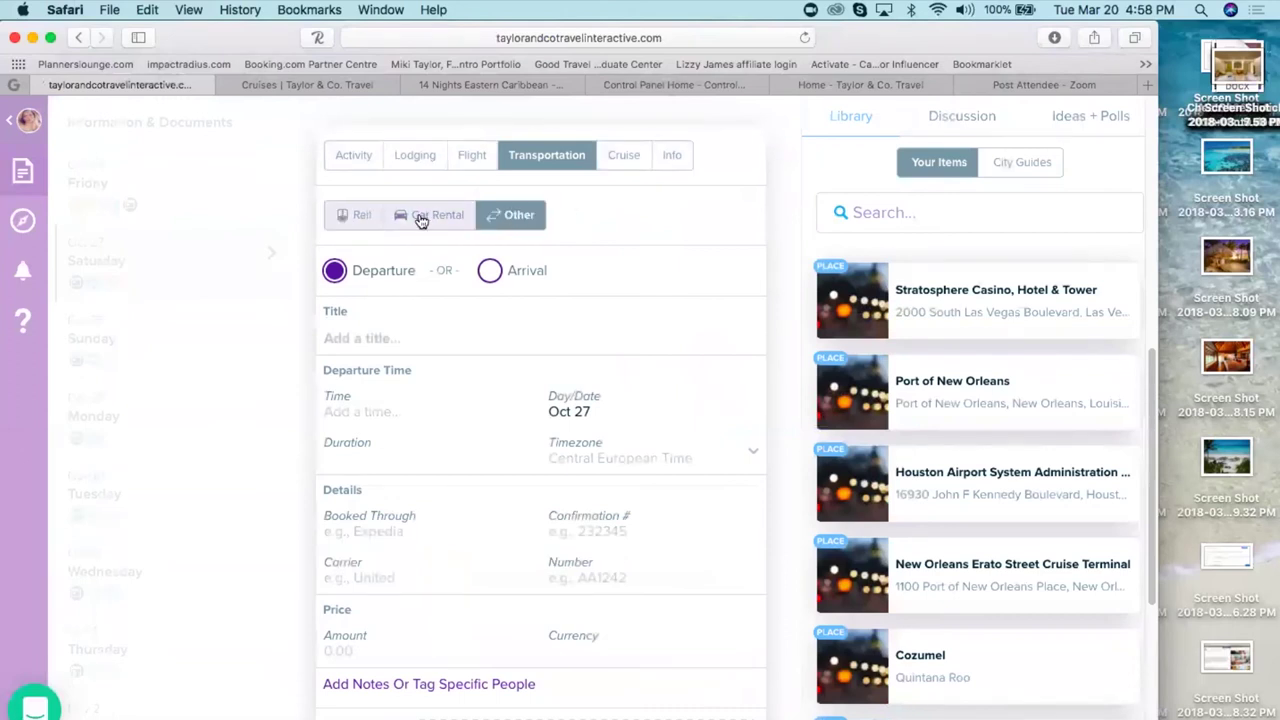
left_click(359, 218)
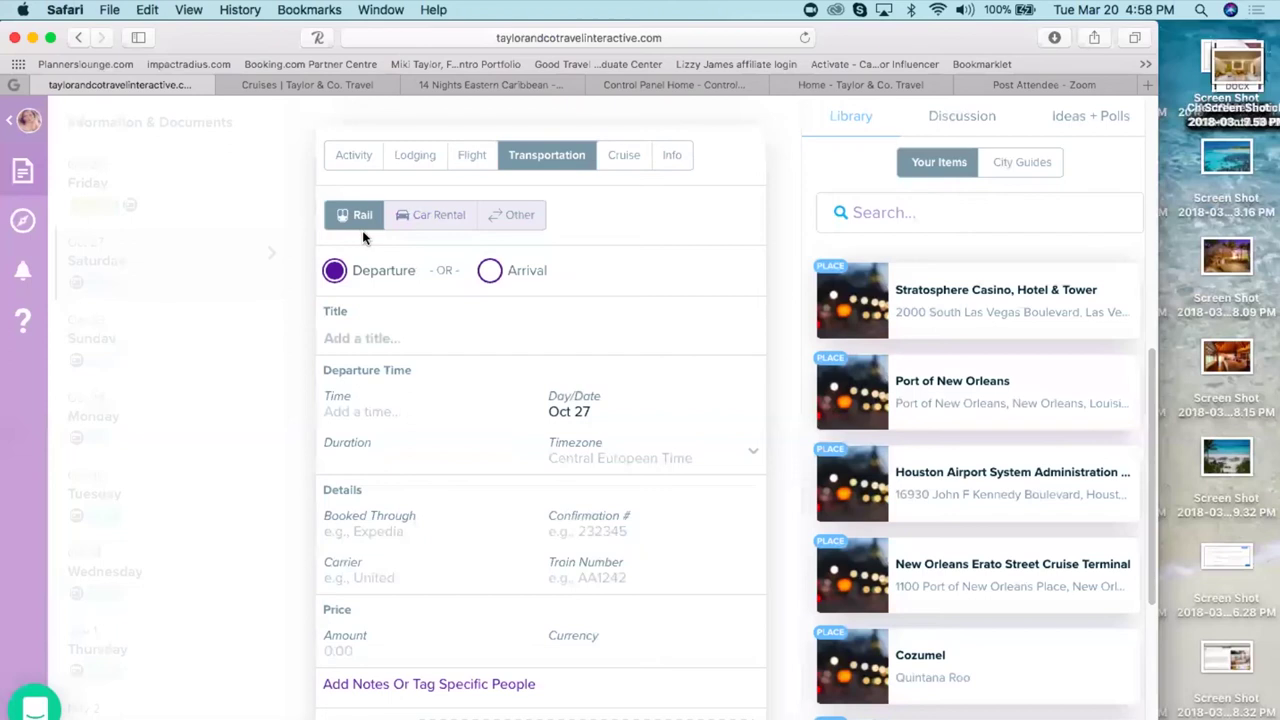
left_click(295, 407)
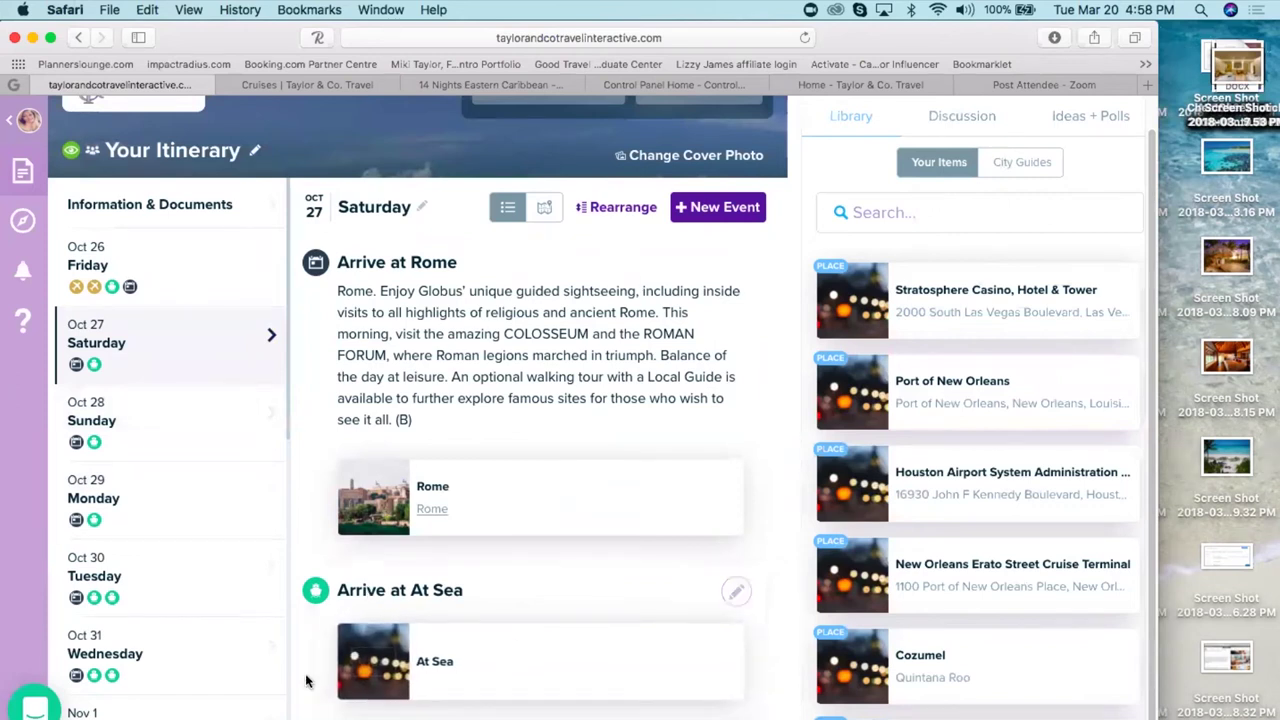
- Edit the Arrive at At Sea event, view its attachment, then return to the cruise booking page
left_click(735, 593)
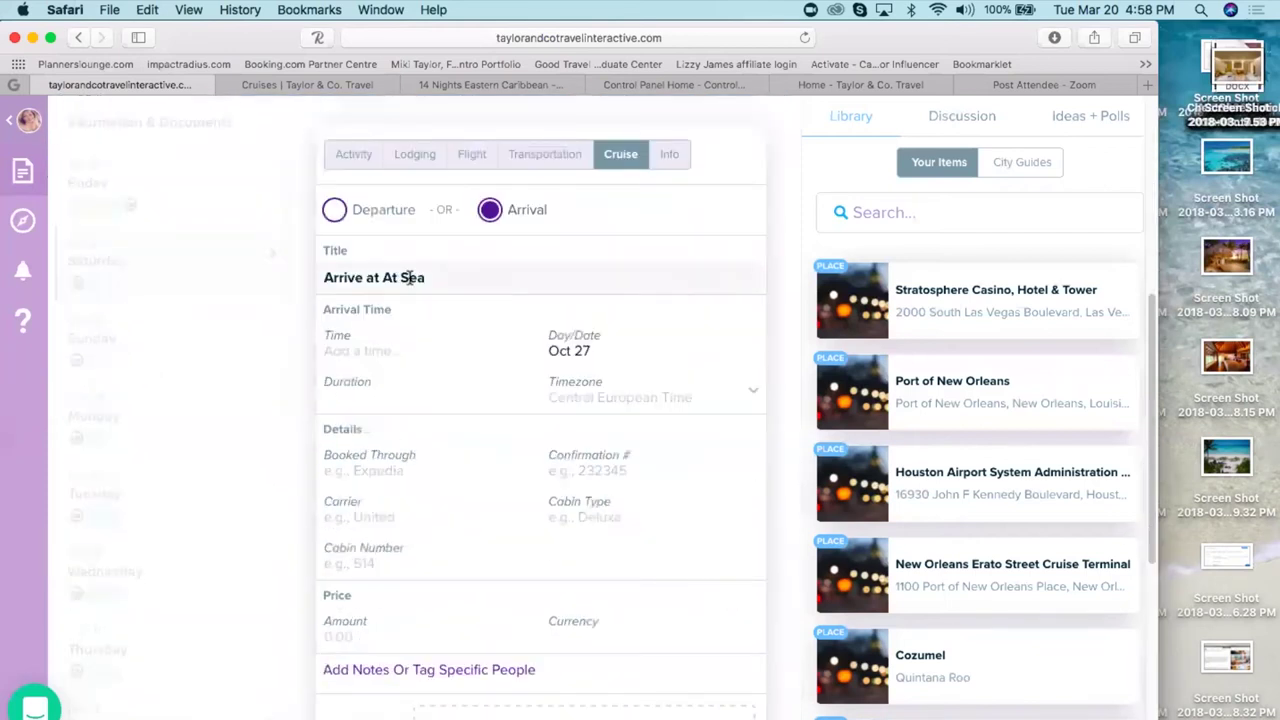
scroll(713, 600, "down", 5)
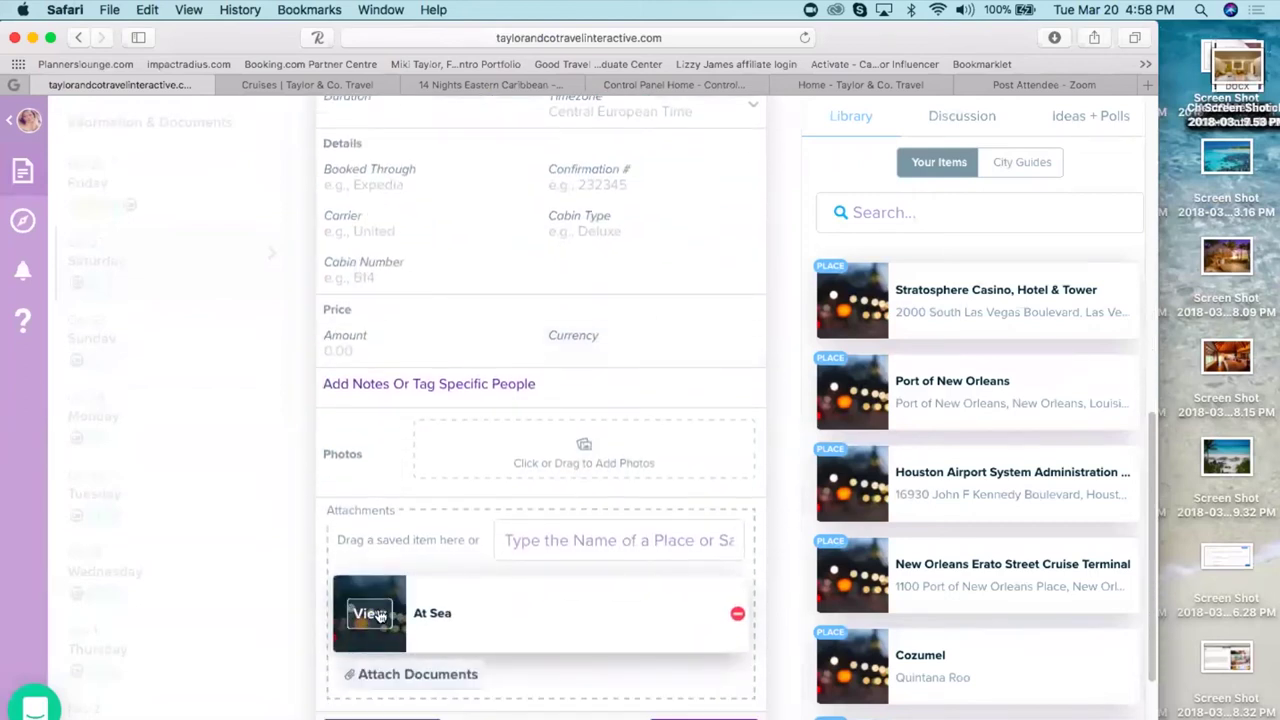
left_click(376, 614)
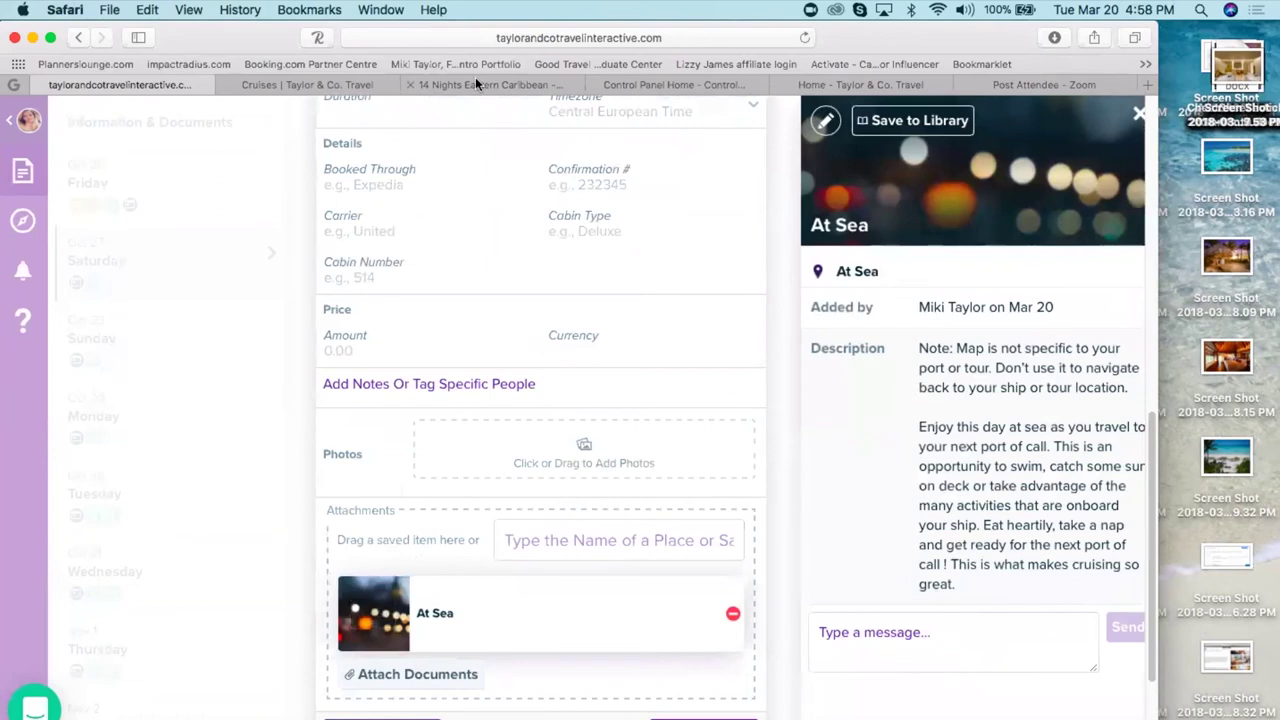
left_click(476, 84)
scroll(625, 516, "down", 1)
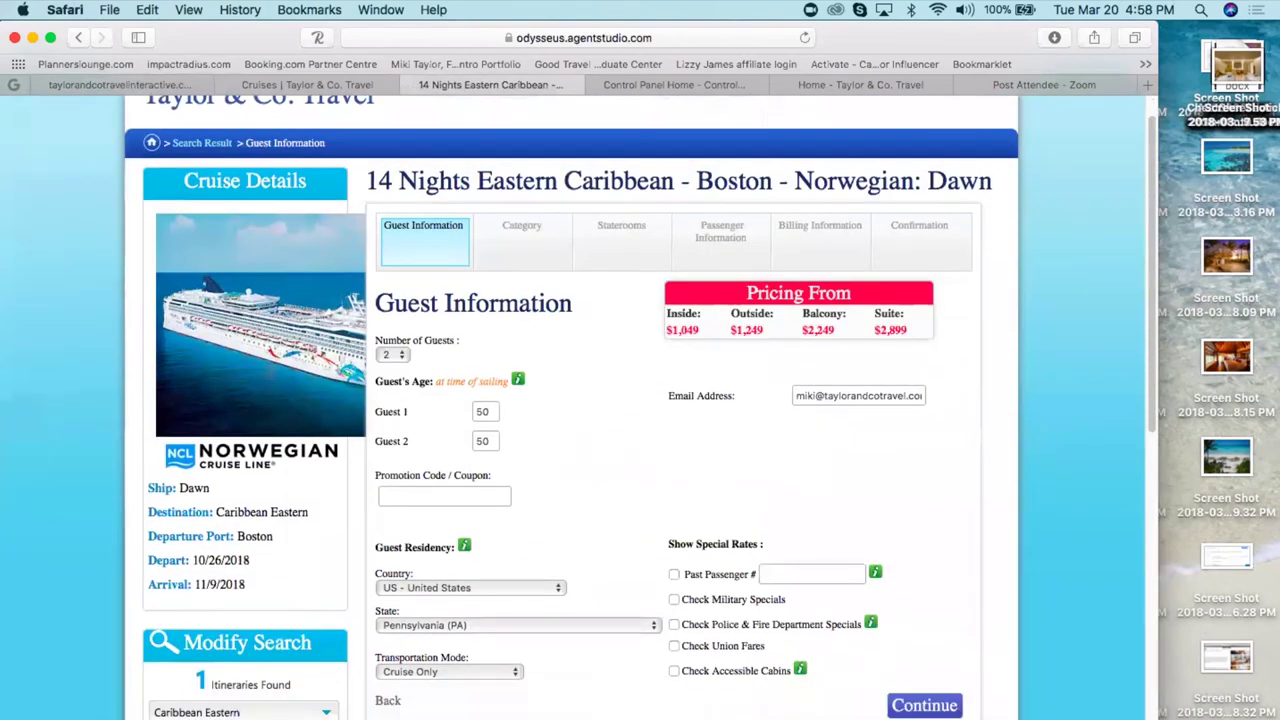
- Review the Norwegian Dawn's ship info and its Balcony, Outside and Inside stateroom categories
scroll(529, 357, "down", 12)
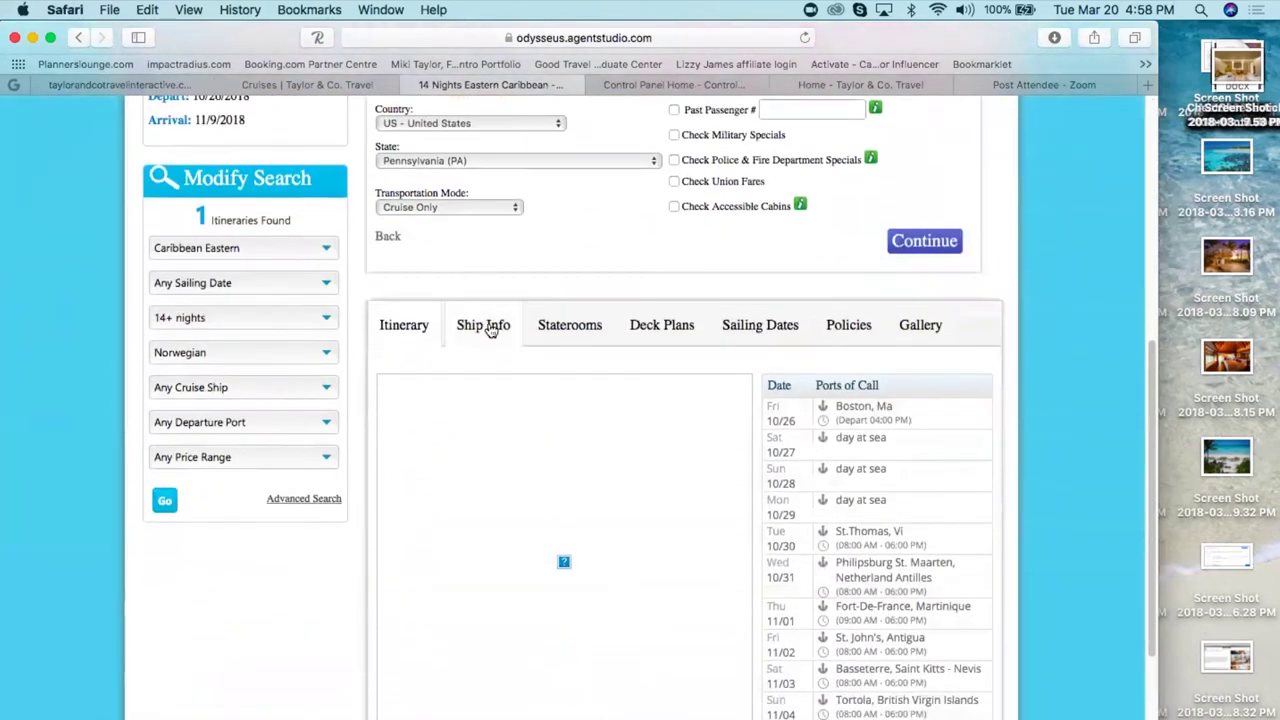
left_click(491, 330)
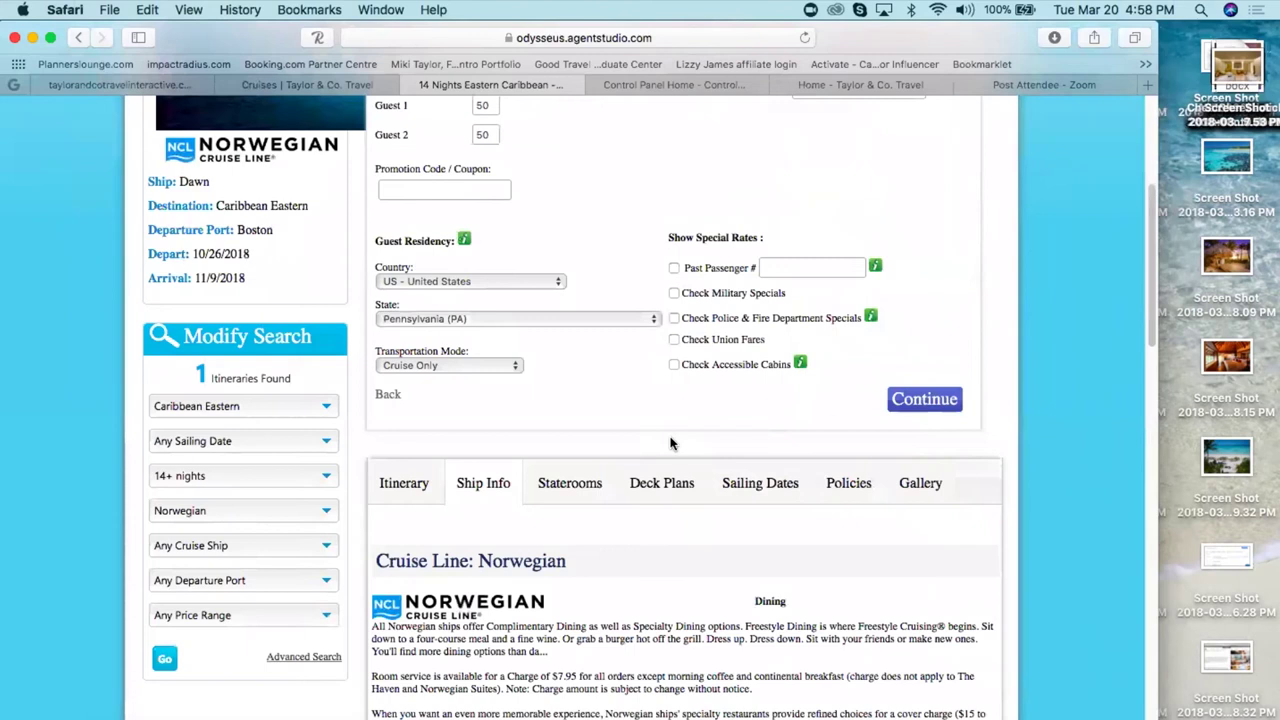
scroll(697, 535, "down", 5)
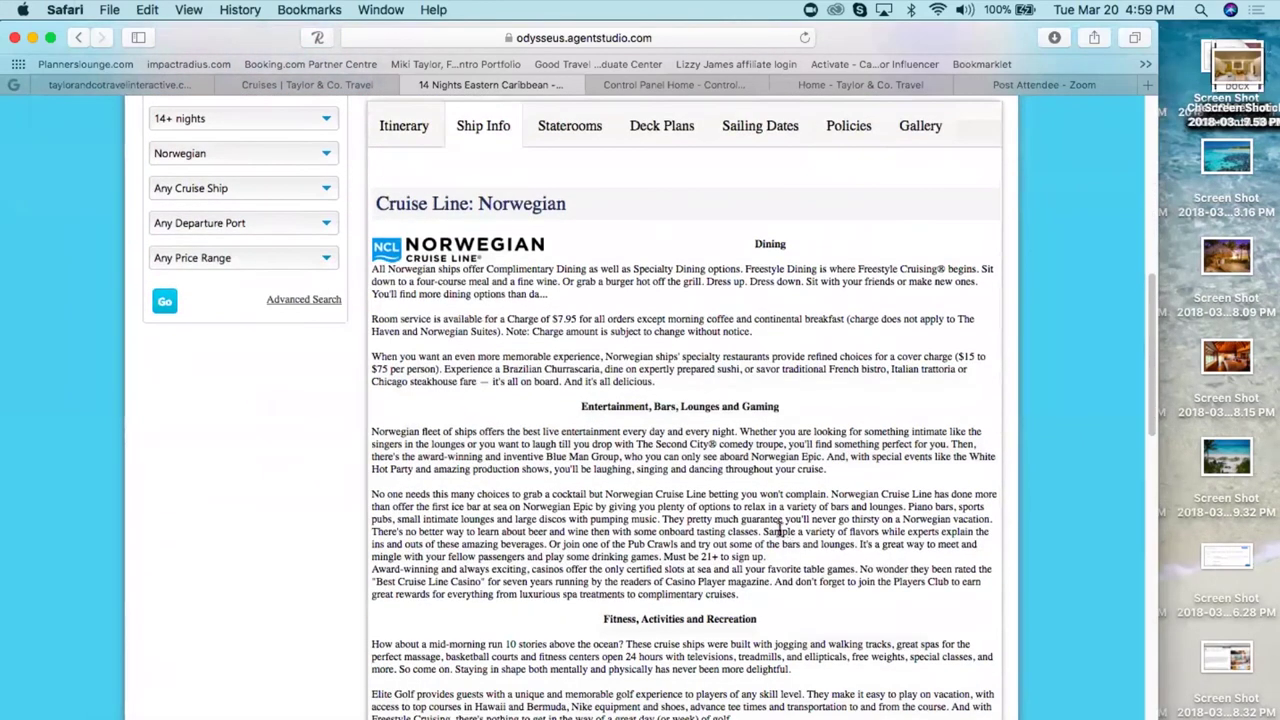
left_click(568, 127)
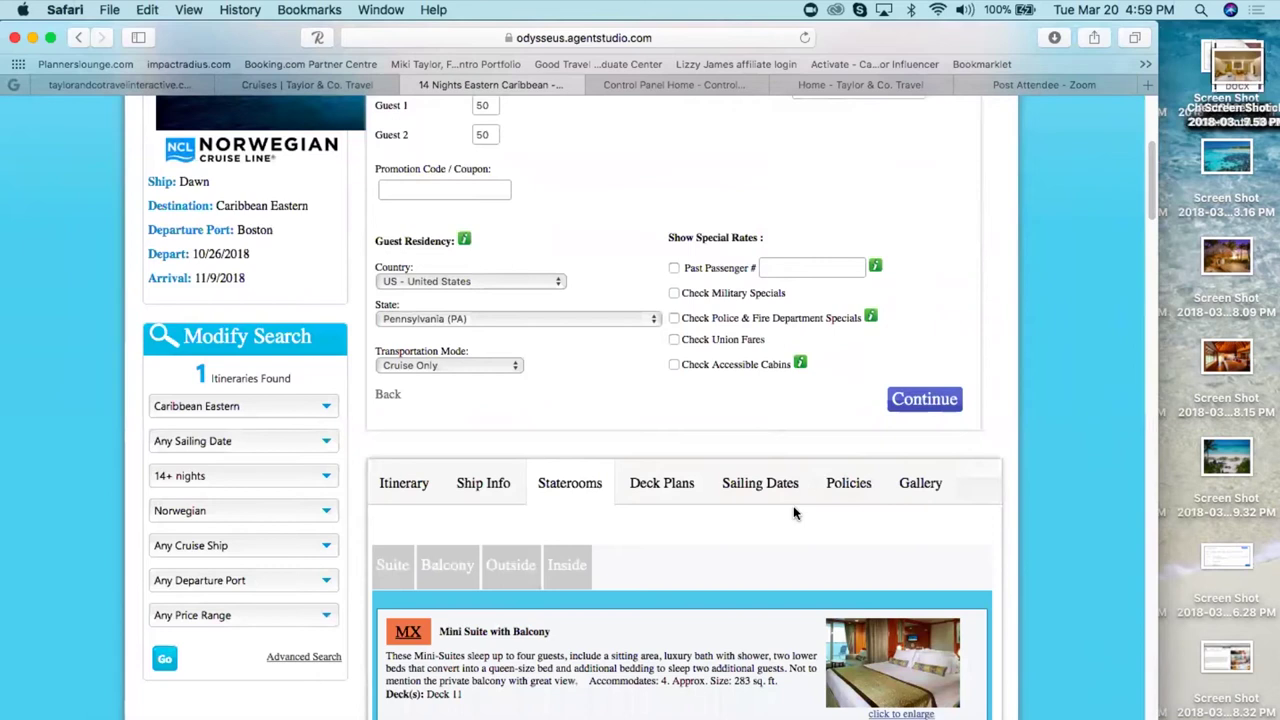
scroll(754, 527, "down", 5)
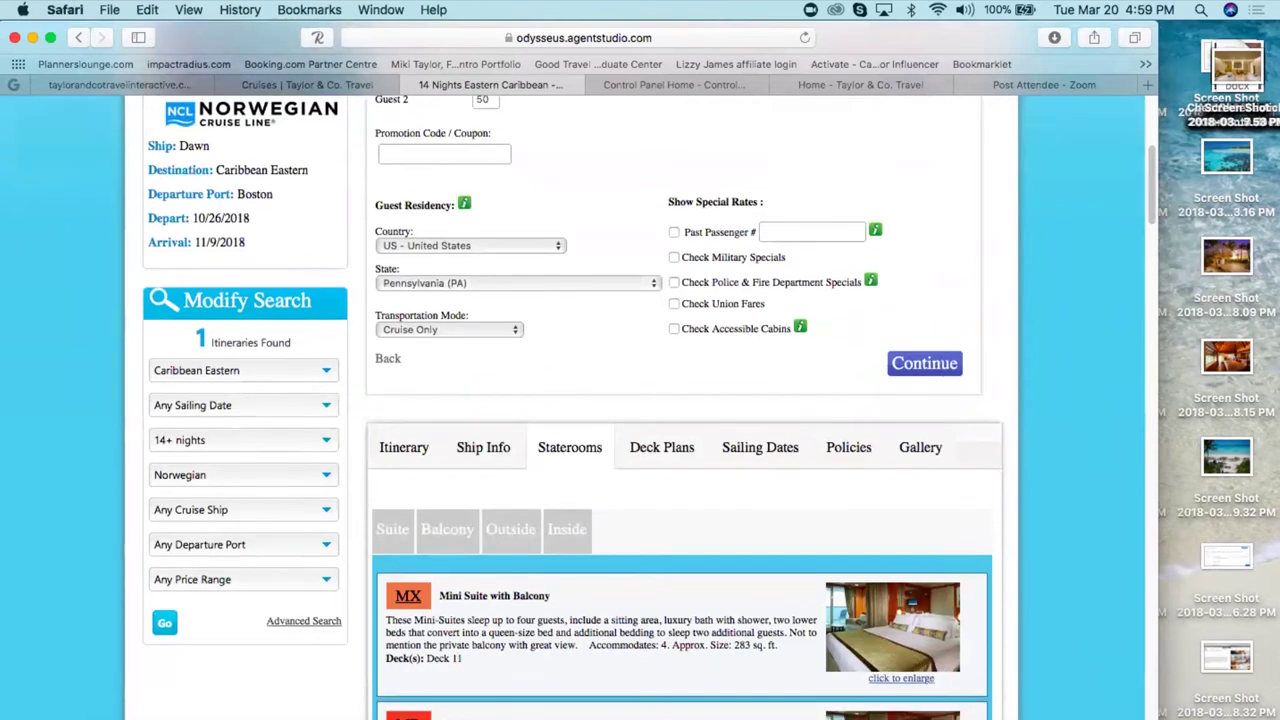
scroll(640, 407, "down", 3)
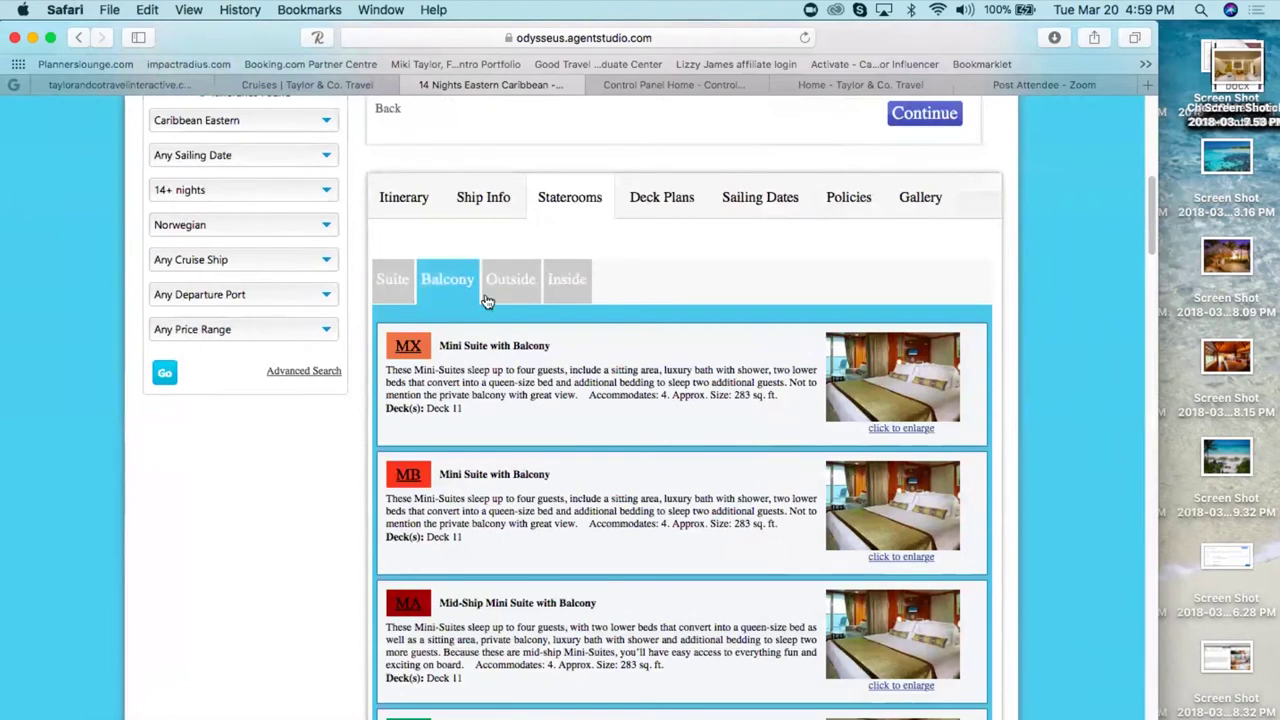
left_click(519, 296)
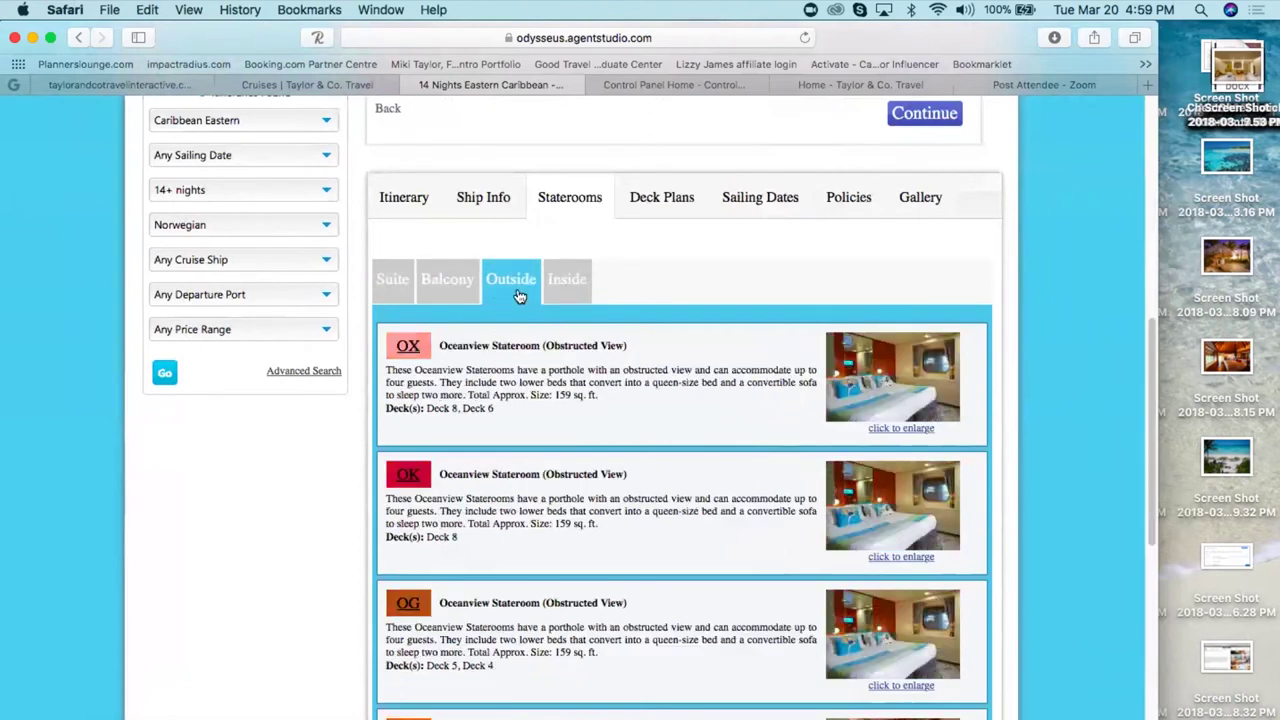
left_click(563, 290)
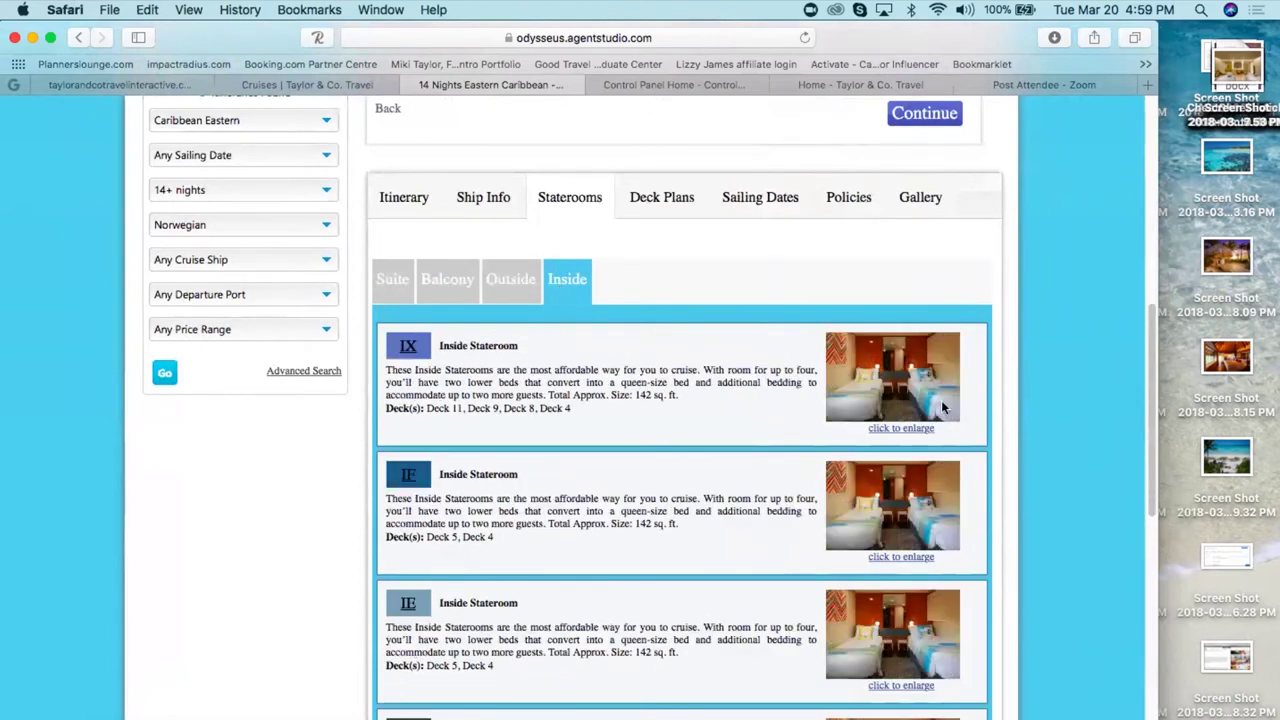
- Enlarge the Category IX stateroom photo, then close it
left_click(918, 429)
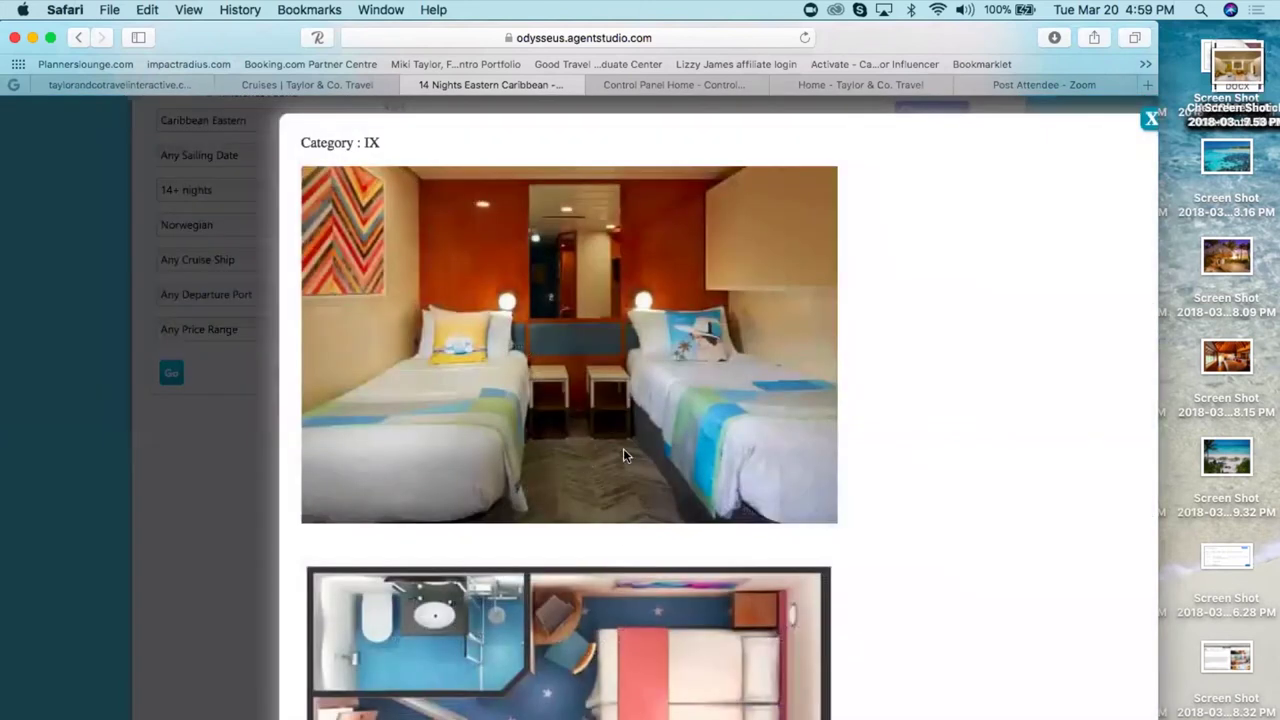
right_click(623, 448)
left_click(954, 435)
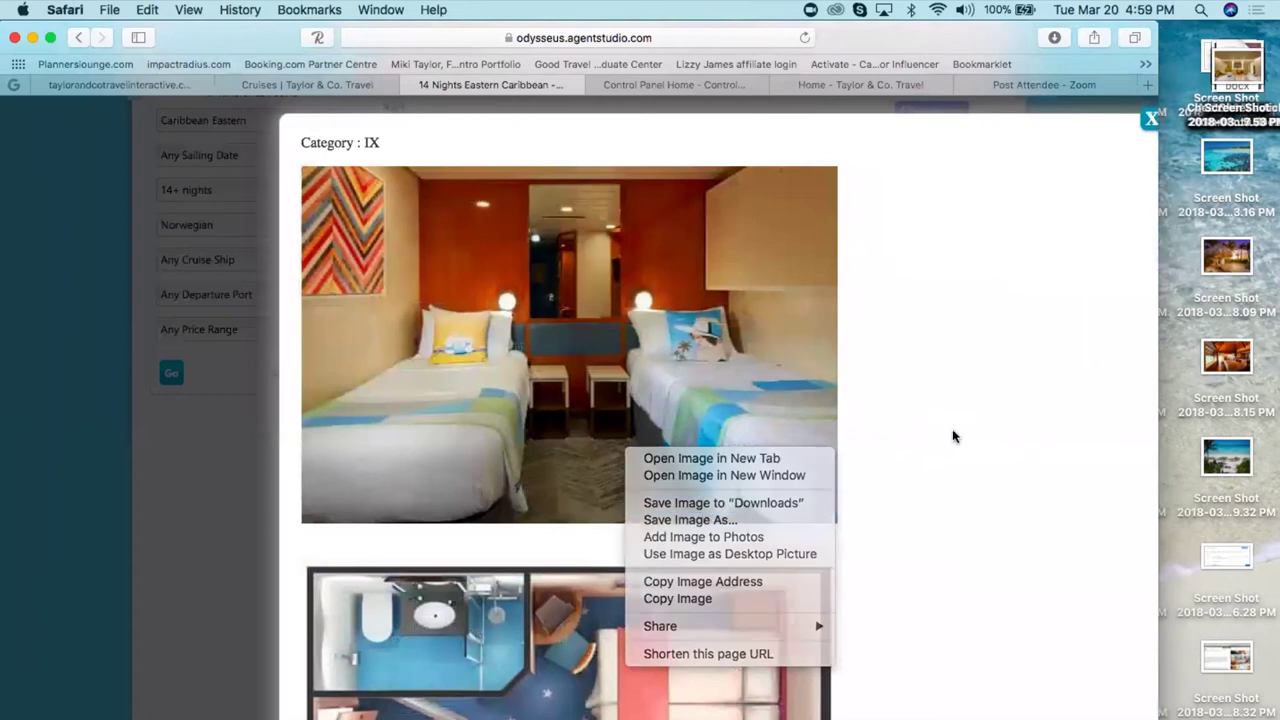
left_click(1151, 118)
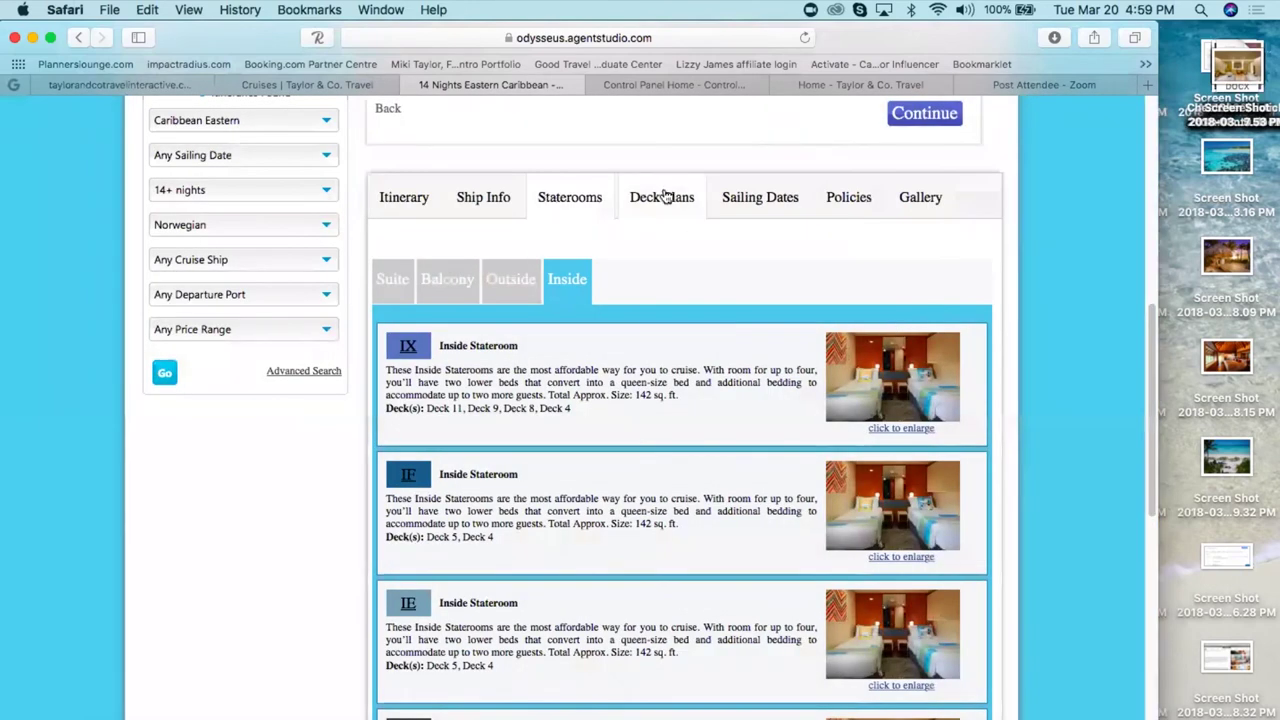
- Show the Deck 9 plan under Deck Plans, then the Sailing Dates section
left_click(663, 197)
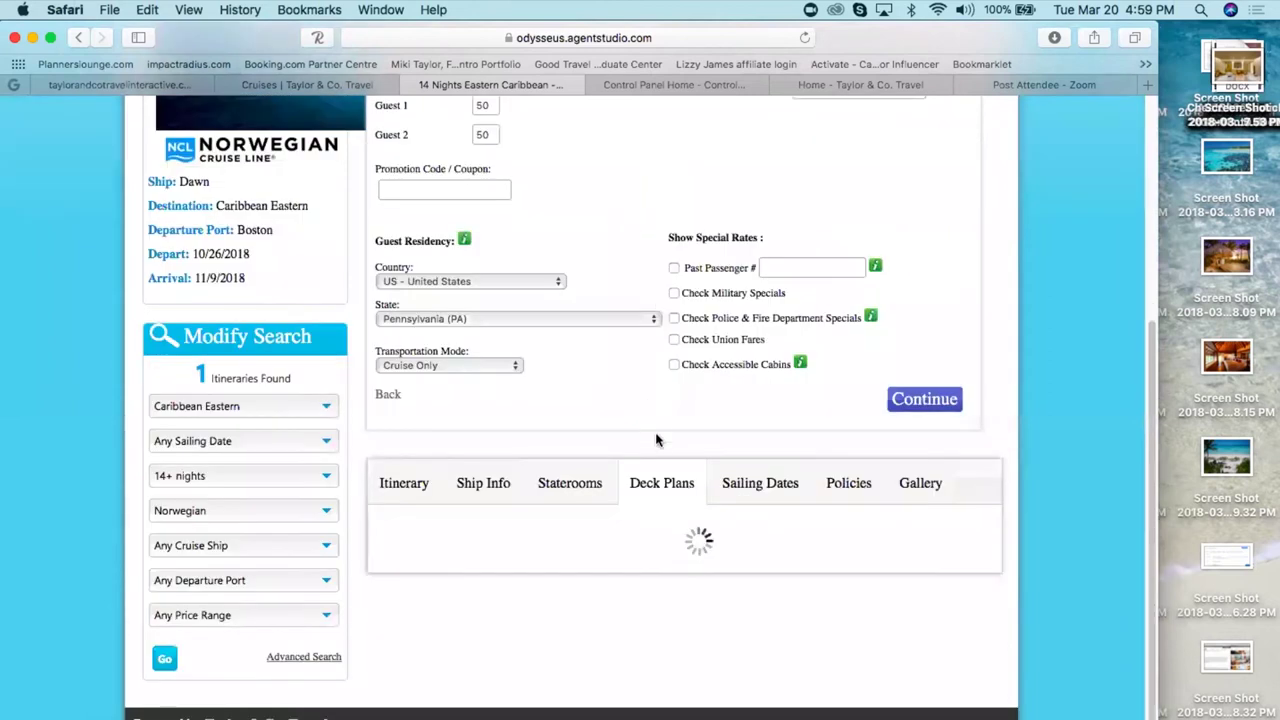
scroll(655, 443, "down", 3)
scroll(647, 441, "down", 5)
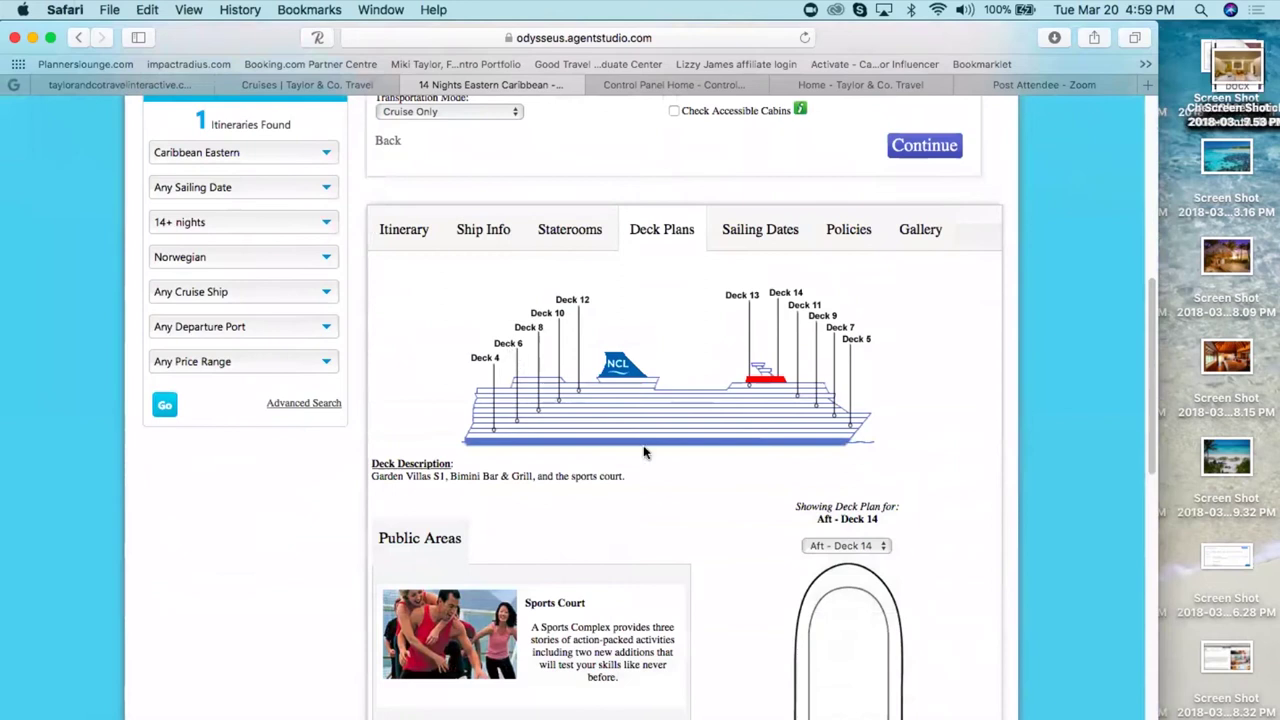
left_click(847, 546)
left_click(845, 607)
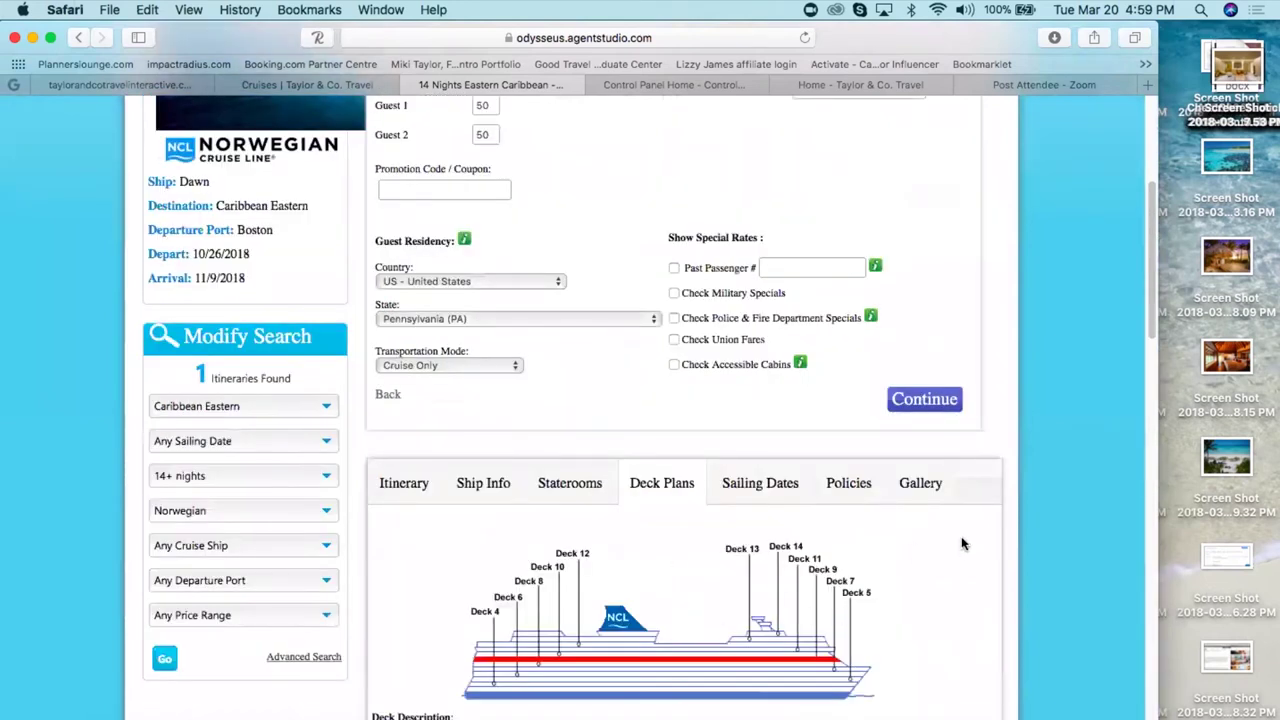
scroll(963, 543, "down", 10)
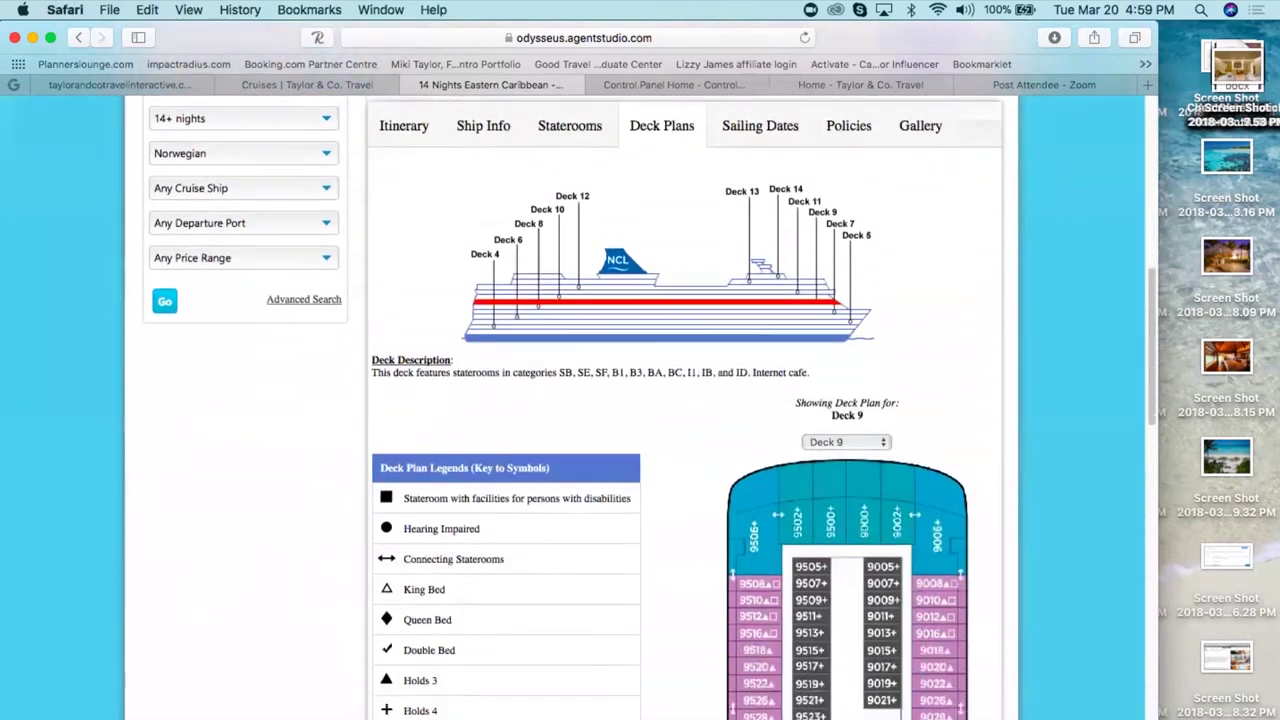
scroll(670, 410, "down", 15)
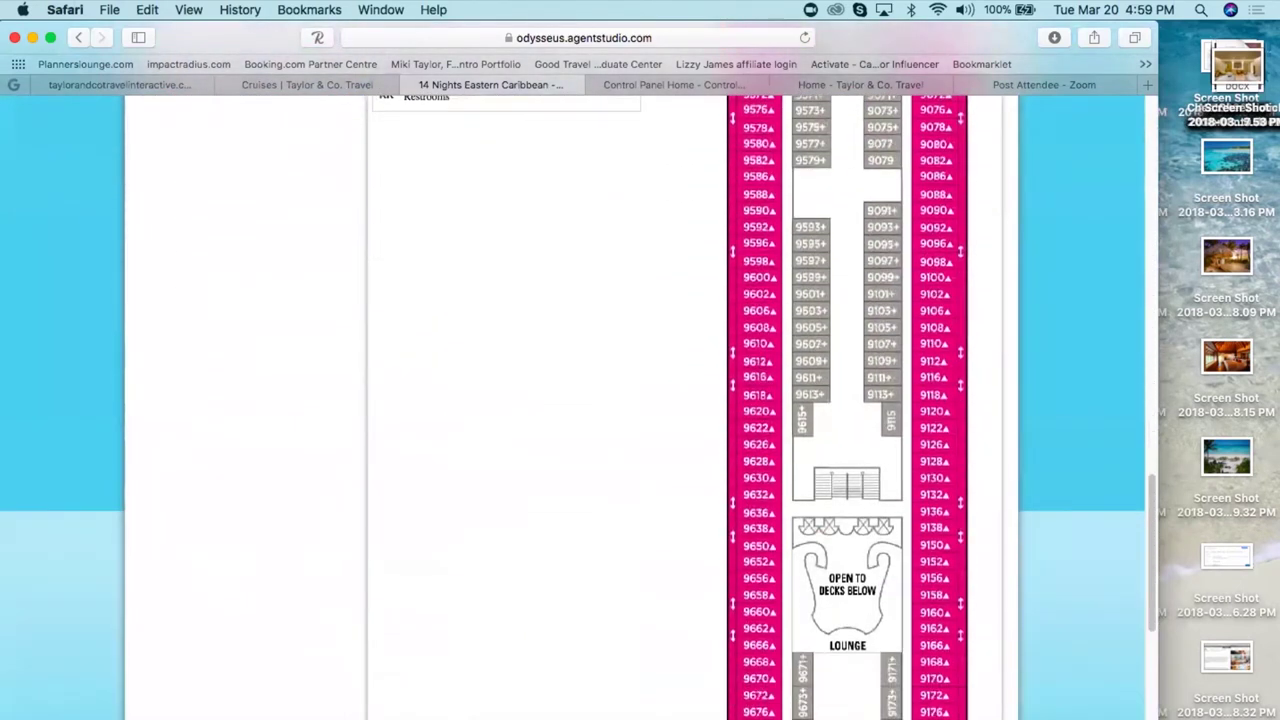
scroll(670, 410, "down", 5)
scroll(670, 410, "up", 7)
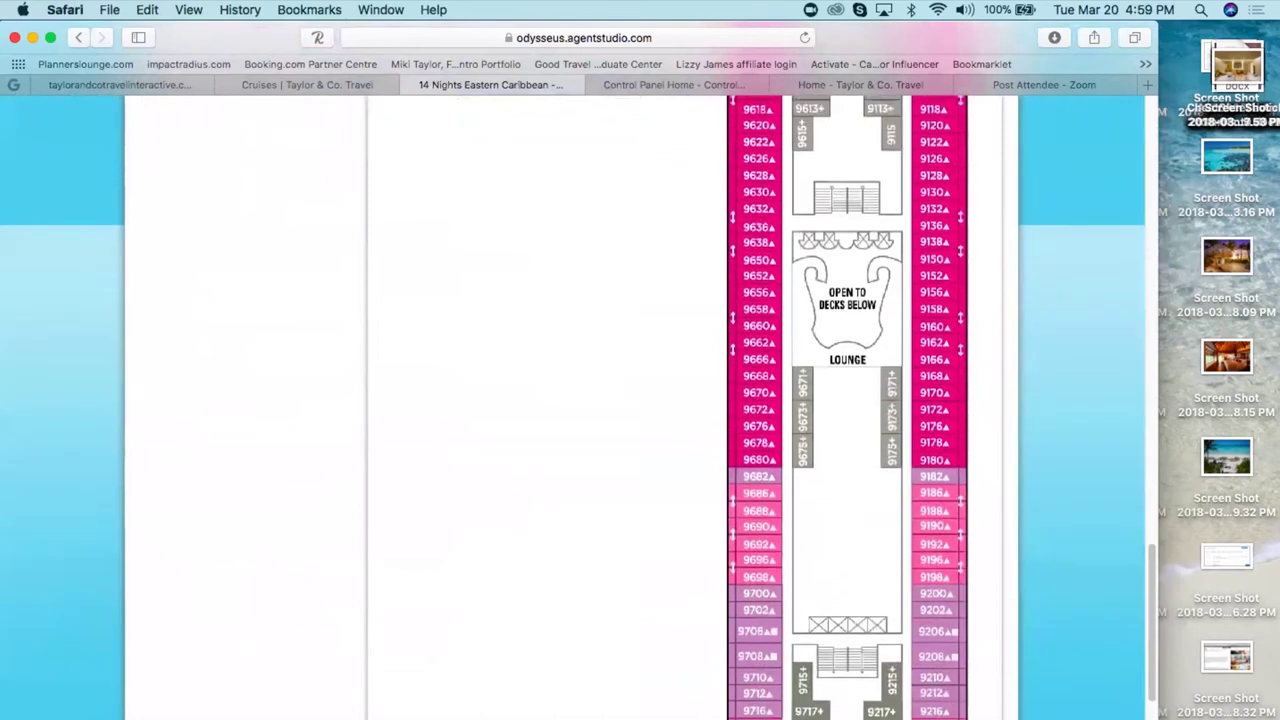
scroll(670, 410, "up", 18)
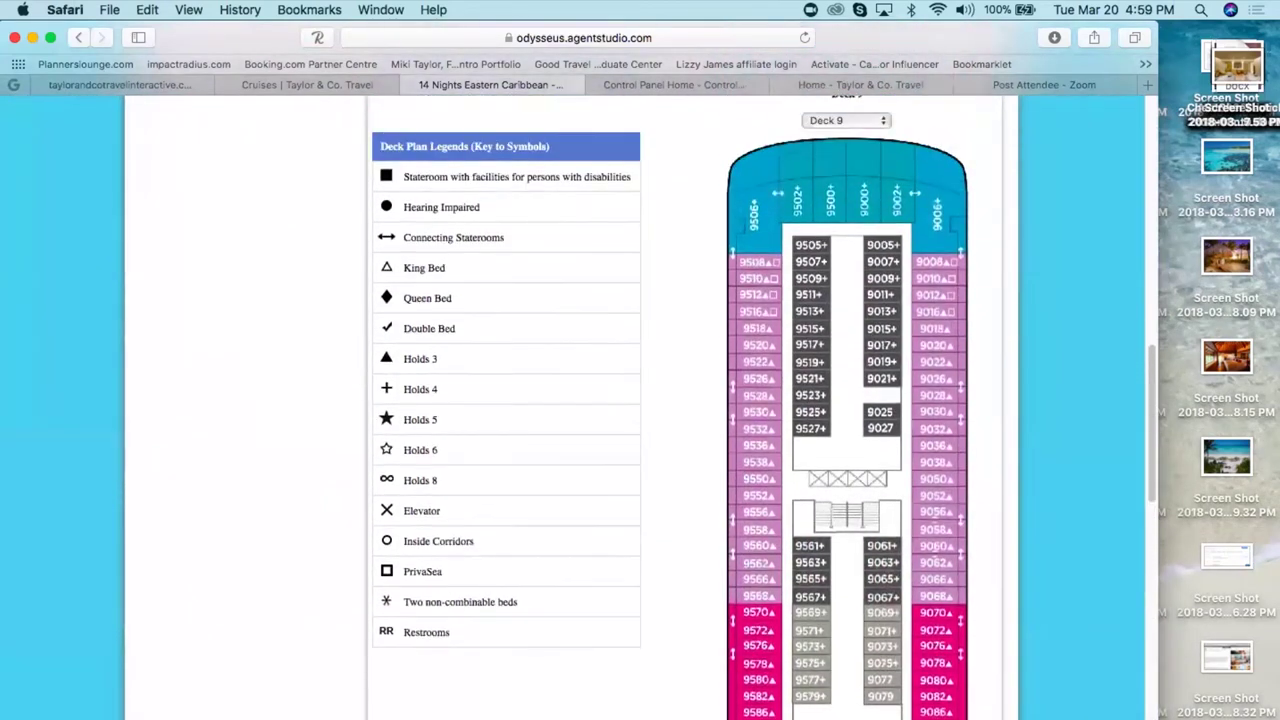
scroll(745, 350, "up", 5)
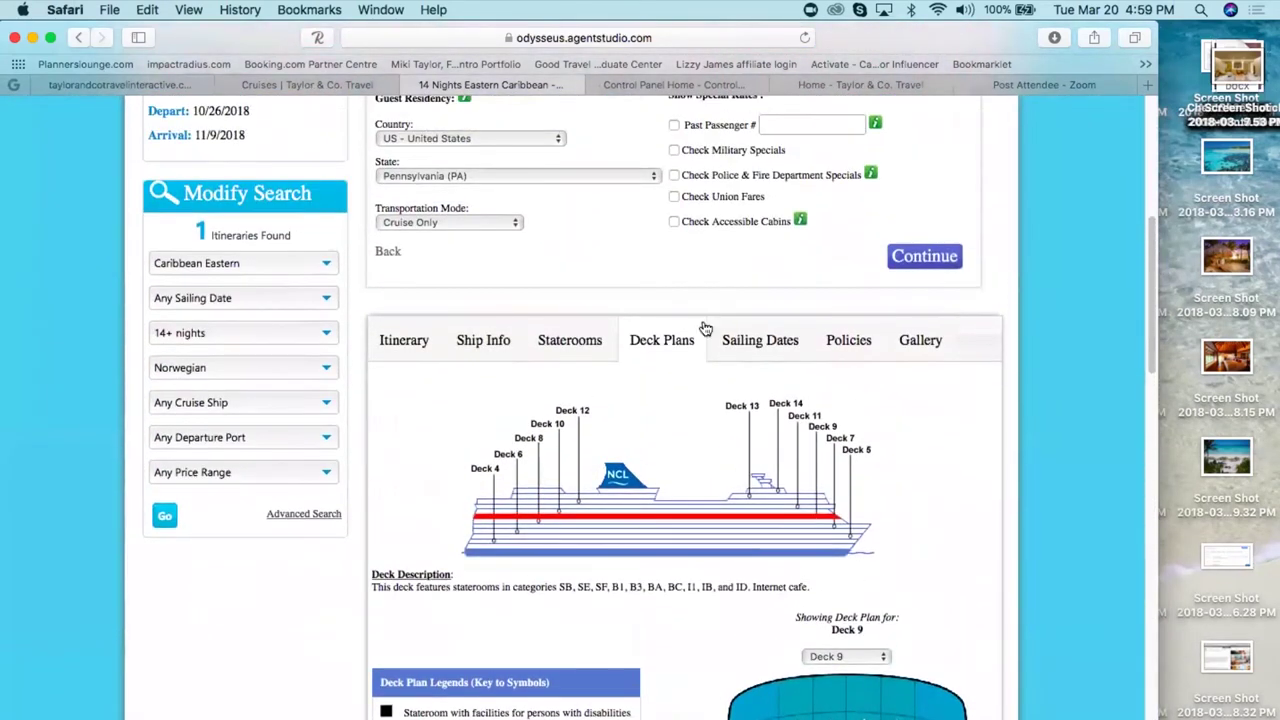
left_click(745, 345)
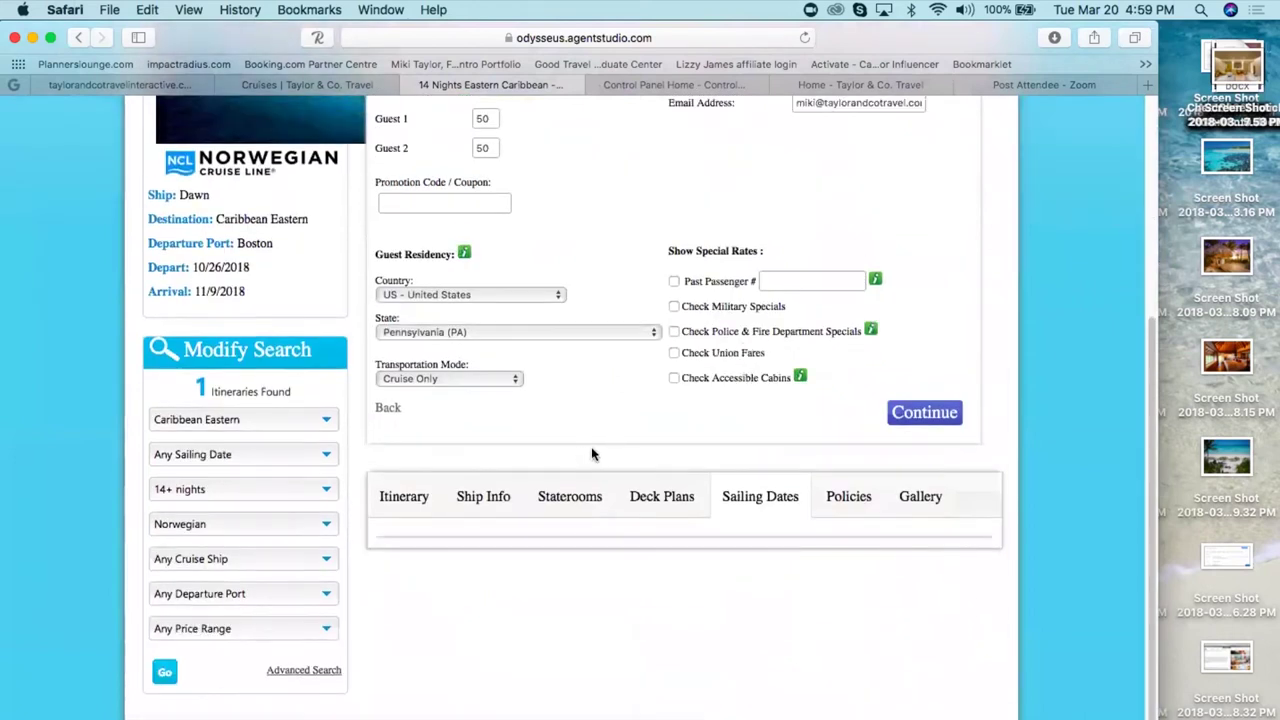
- Read the Norwegian Dawn's Smoking Policy and Gratuities Information under Policies
left_click(852, 500)
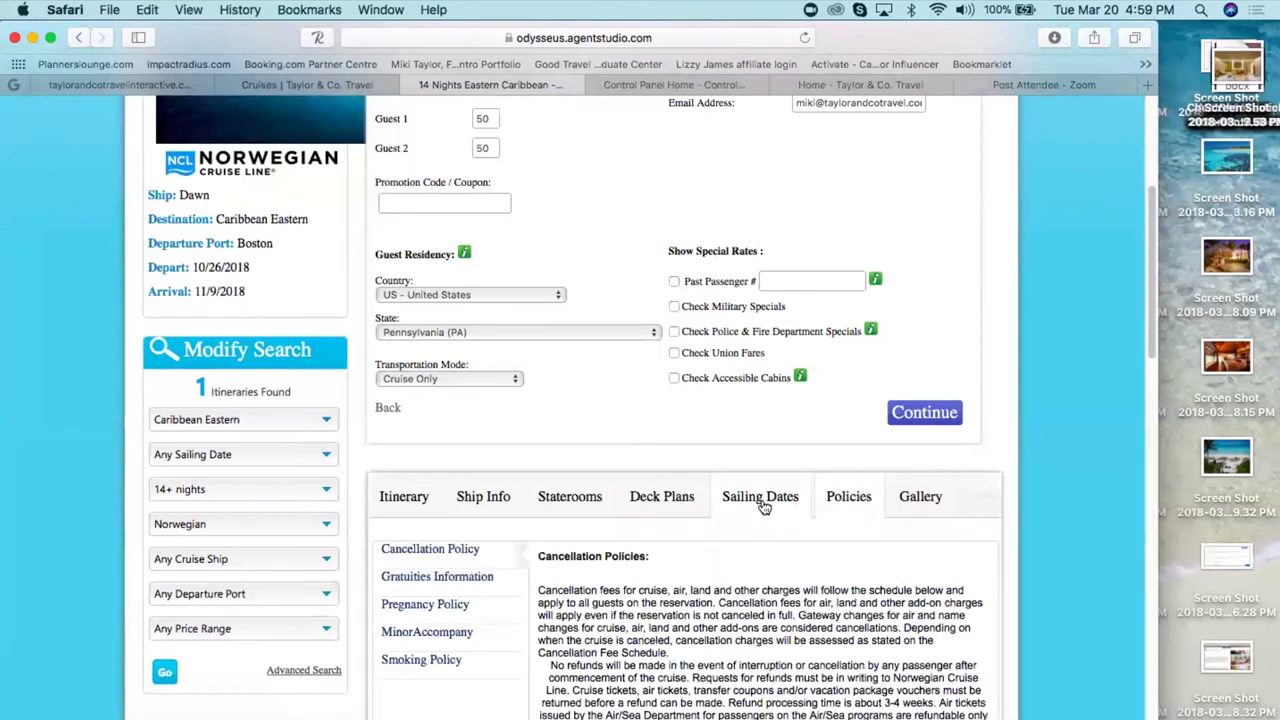
left_click(430, 662)
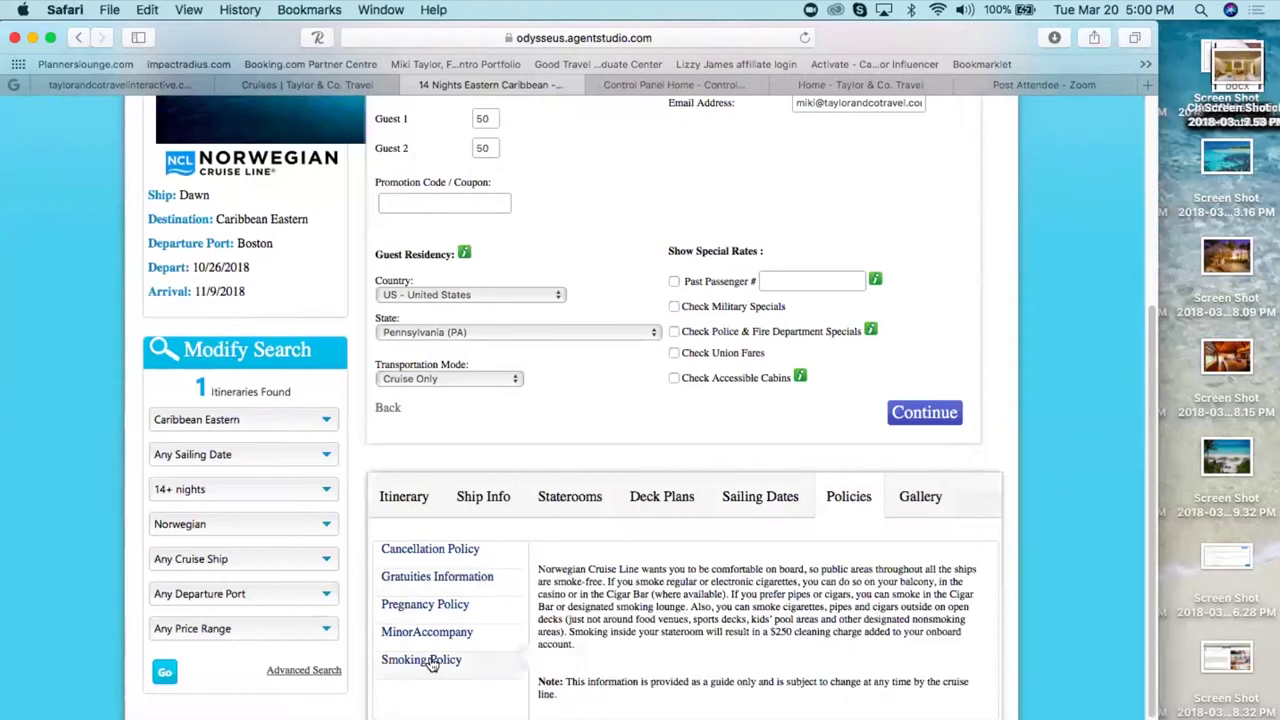
left_click(419, 589)
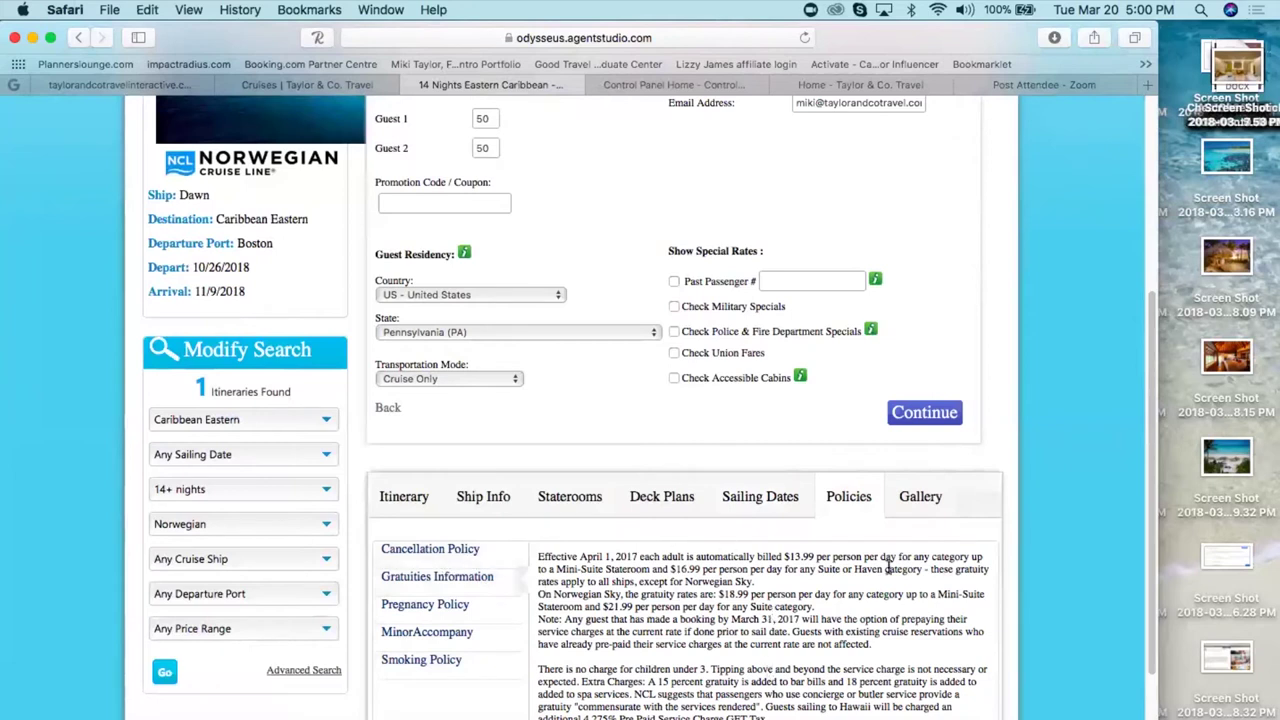
- Browse the ship's photo gallery to the next photo and return to the top
left_click(922, 497)
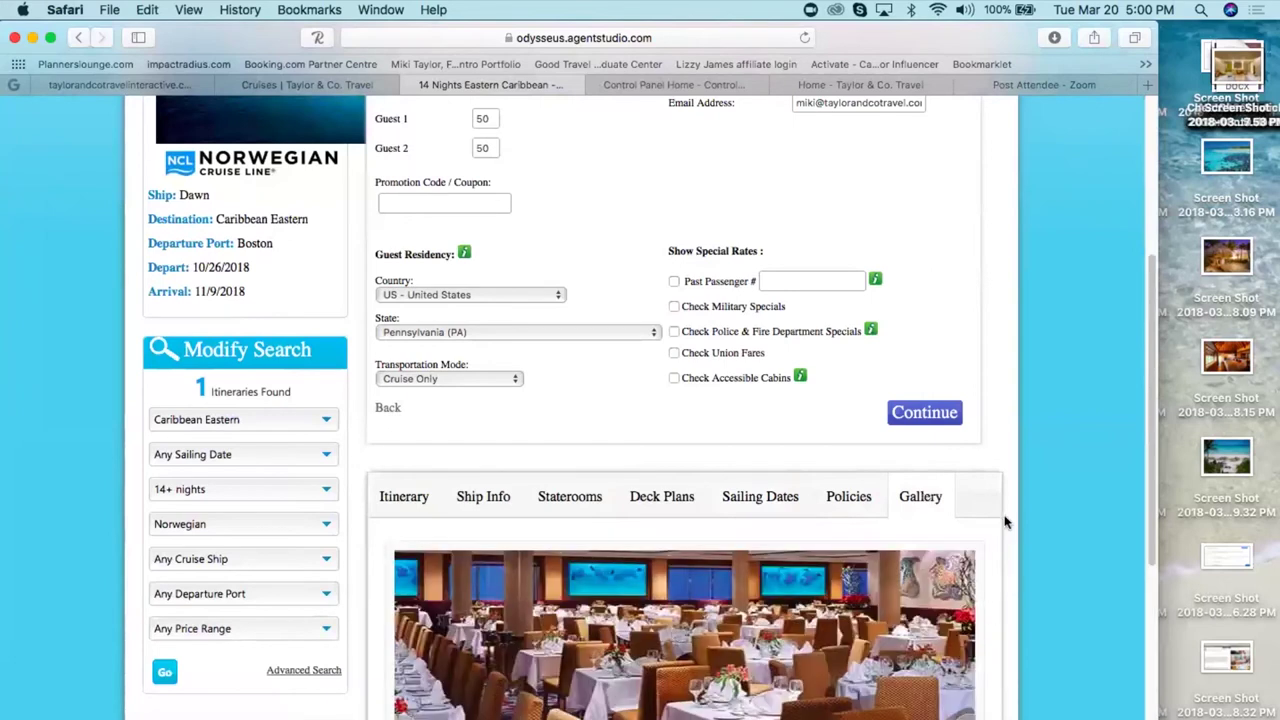
scroll(997, 543, "down", 7)
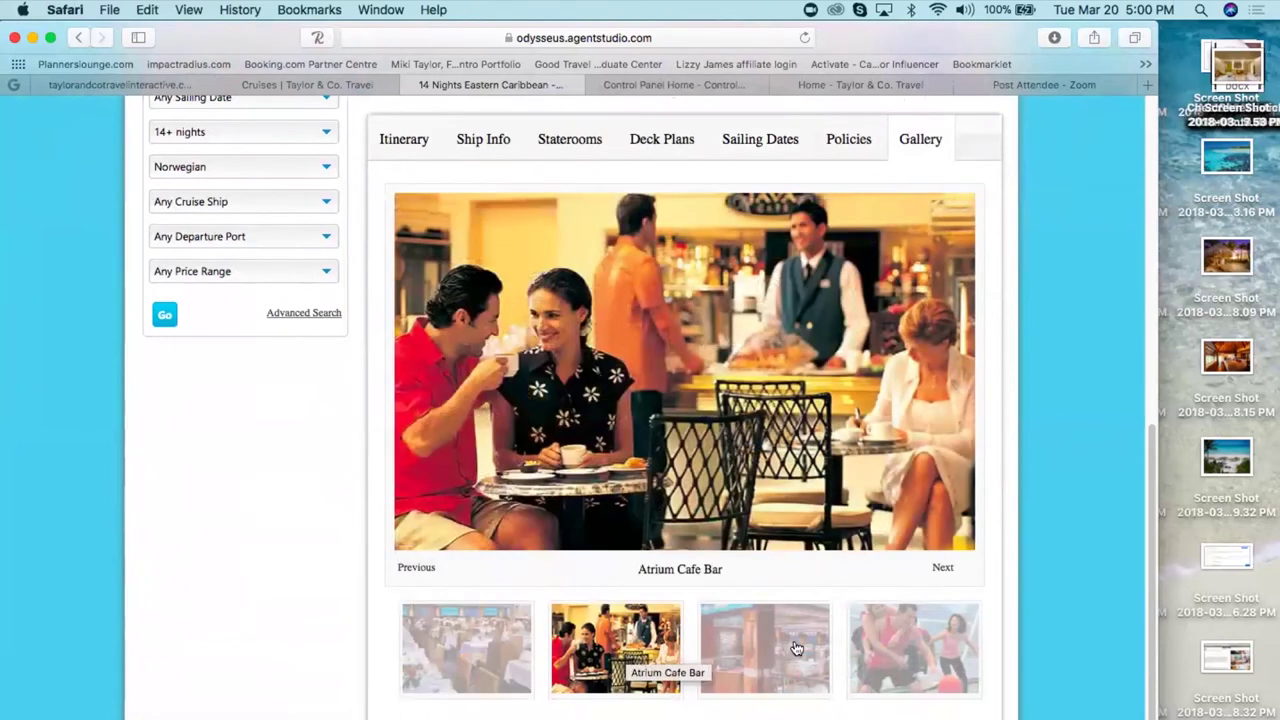
left_click(966, 583)
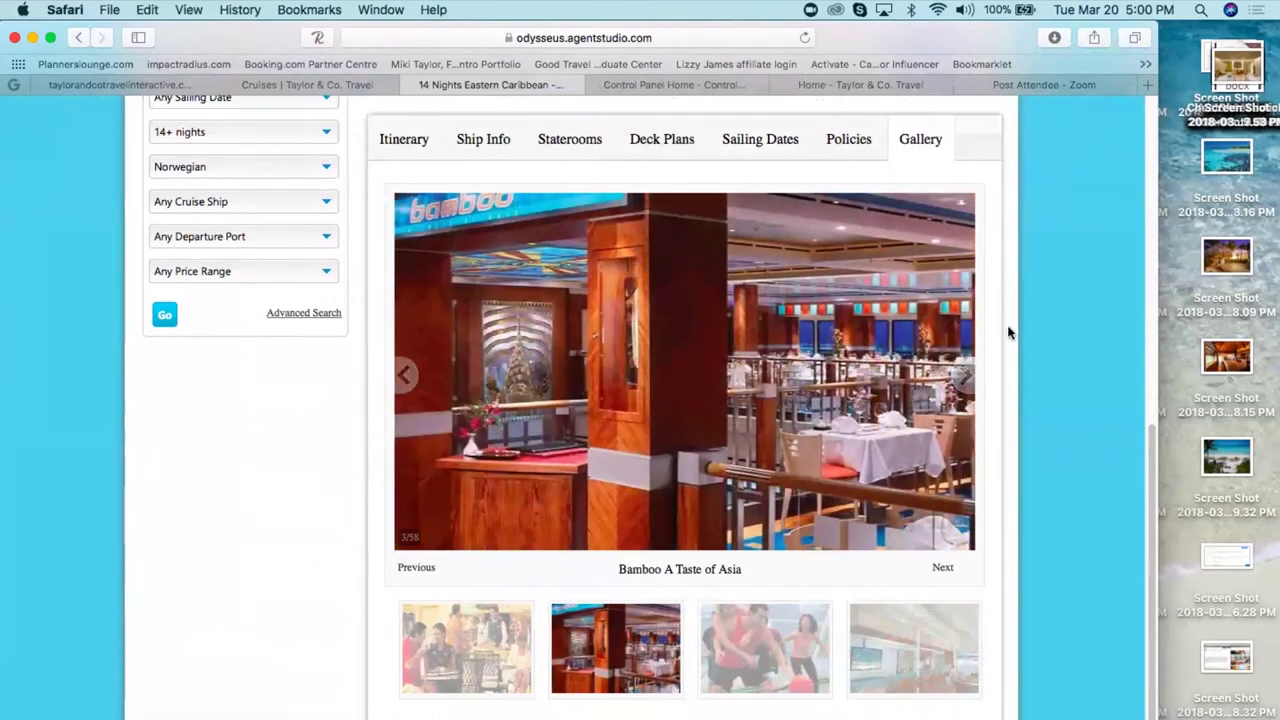
scroll(1006, 331, "up", 2)
scroll(640, 400, "up", 15)
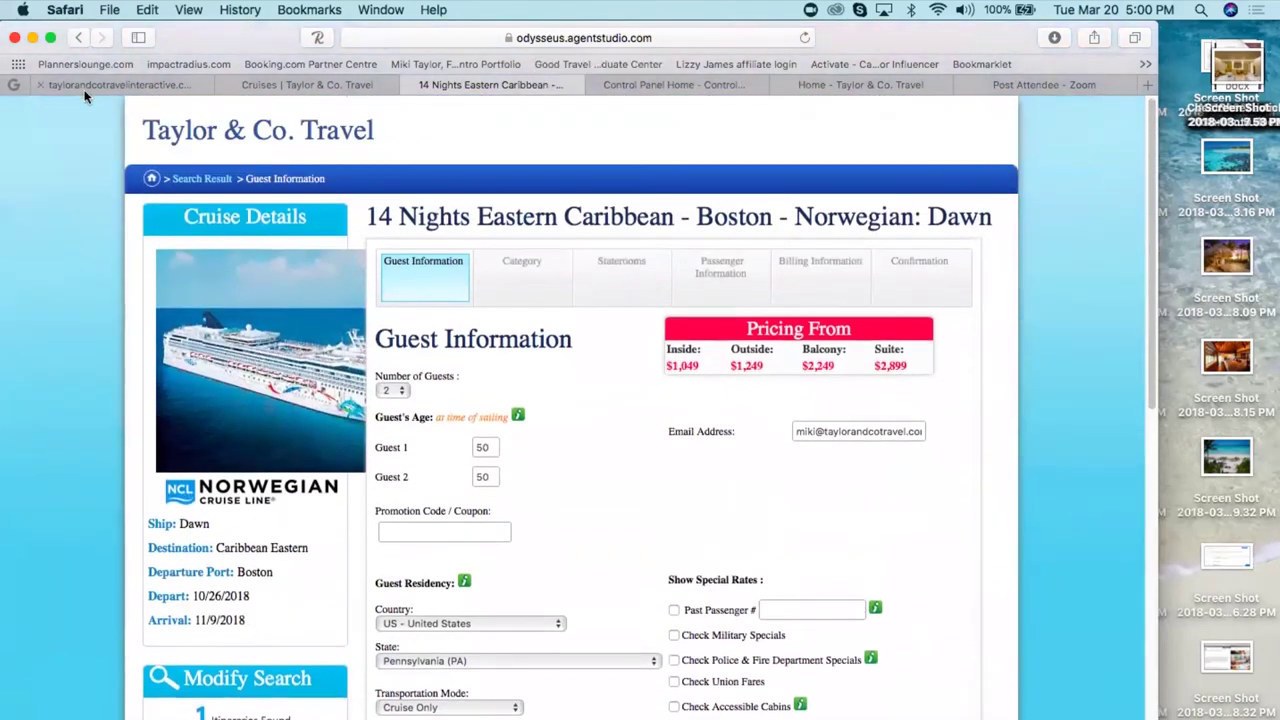
- Close the edit form in Travefy and open Tuesday Oct 30's Arrive at St. Thomas for editing
left_click(89, 87)
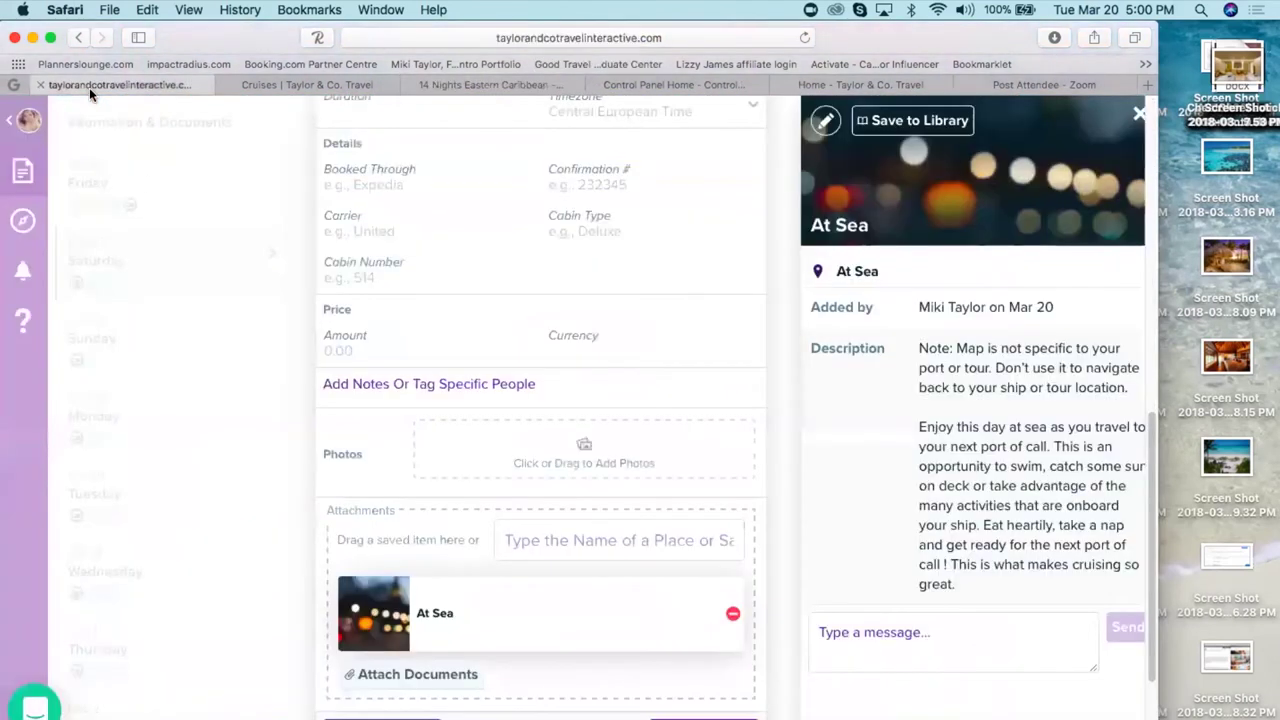
left_click(297, 695)
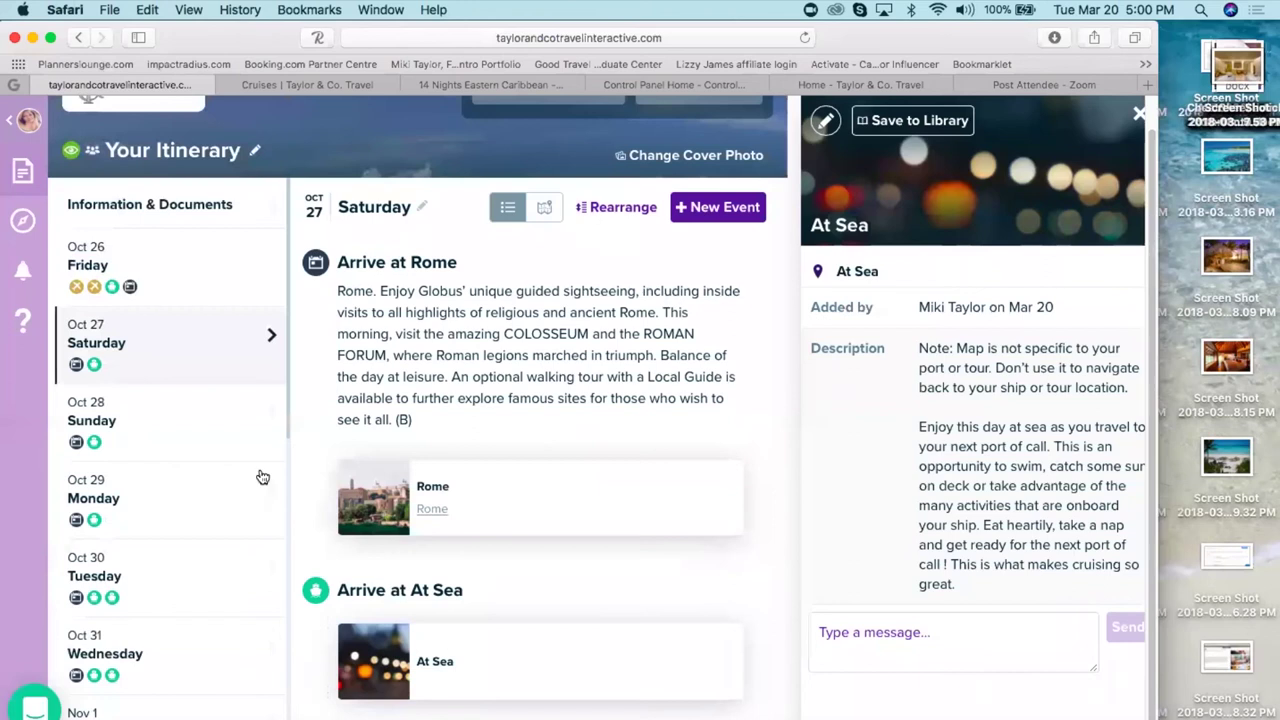
left_click(130, 595)
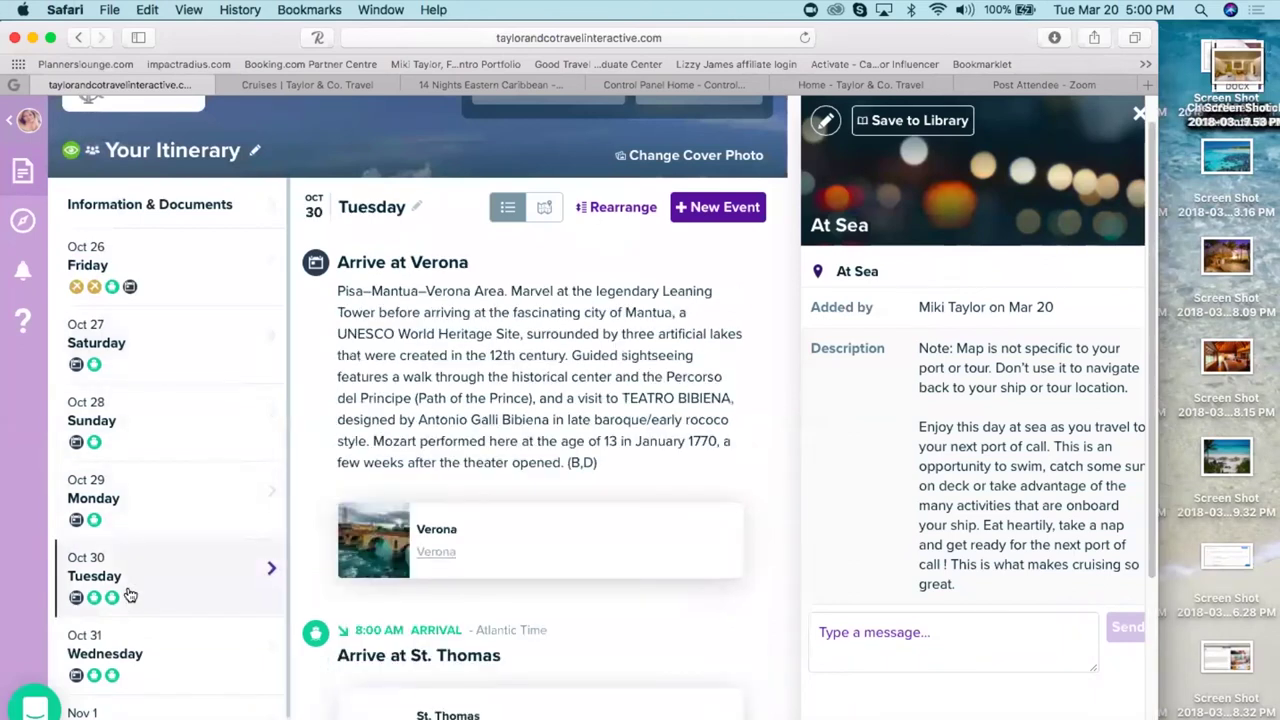
scroll(707, 618, "down", 5)
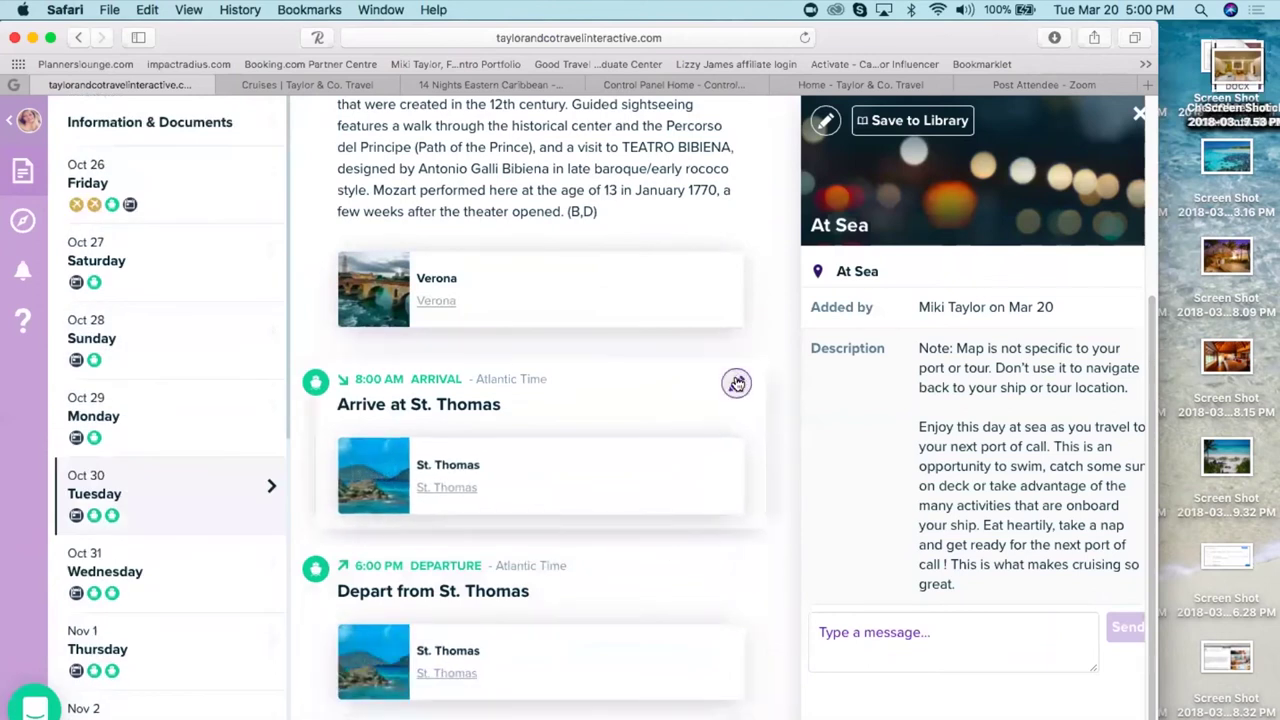
left_click(736, 383)
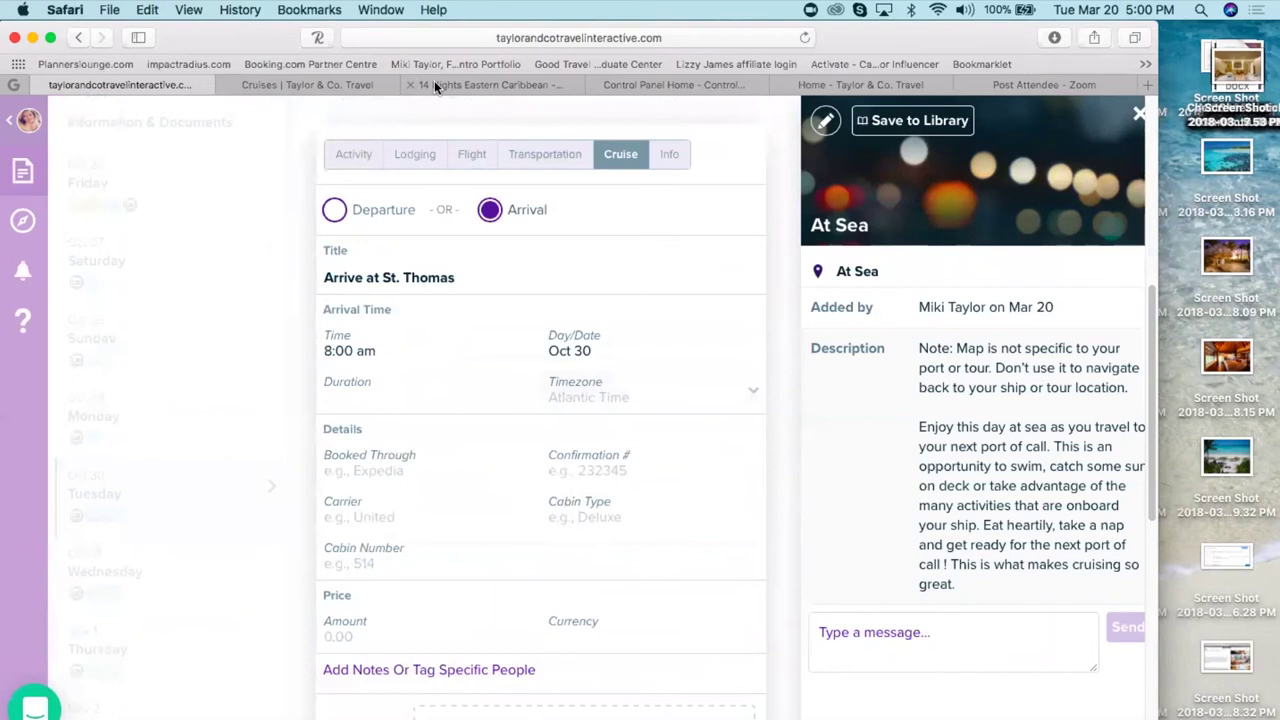
left_click(436, 84)
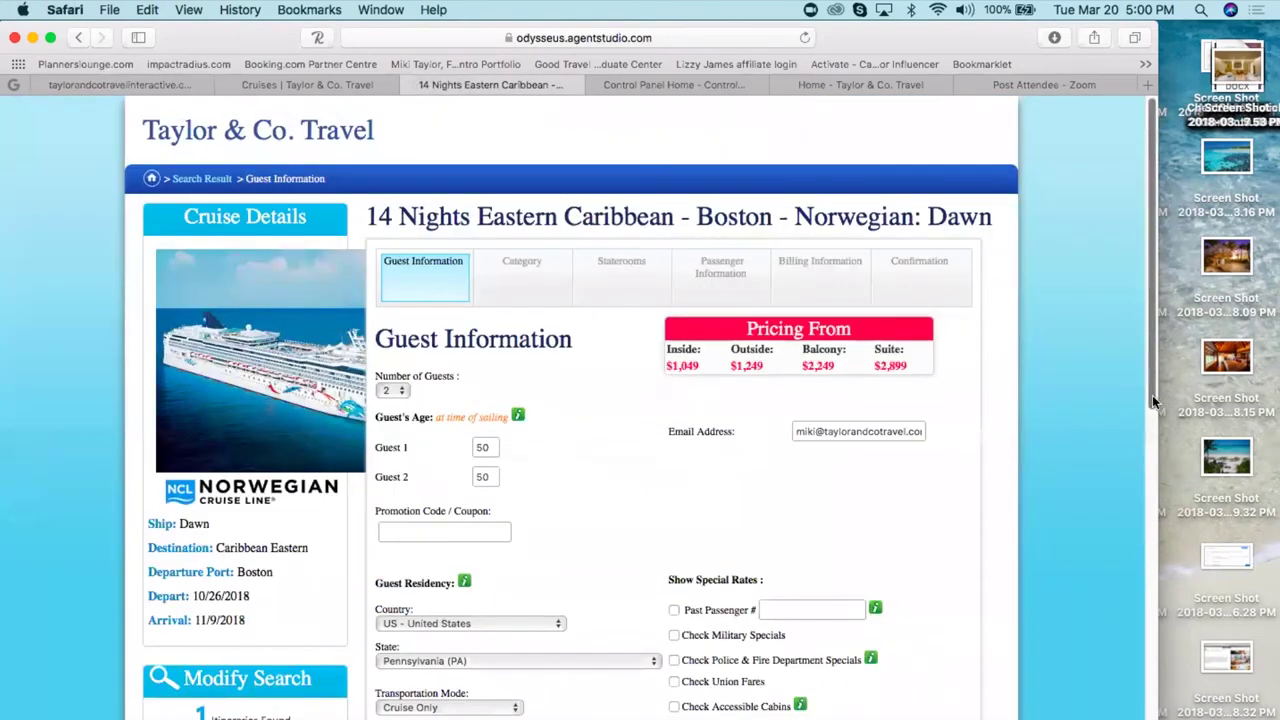
- Search Research Destinations for 'st. thomas' and open the St. Thomas destination page
left_click(312, 84)
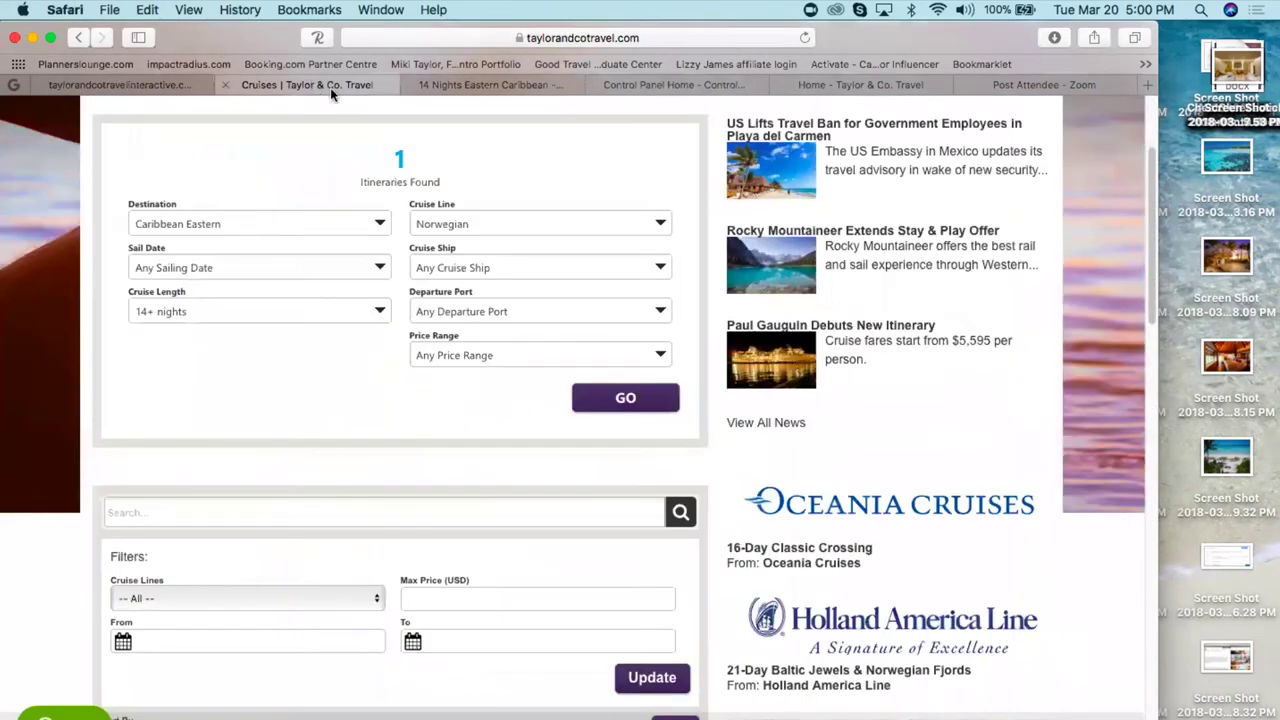
scroll(1148, 158, "up", 3)
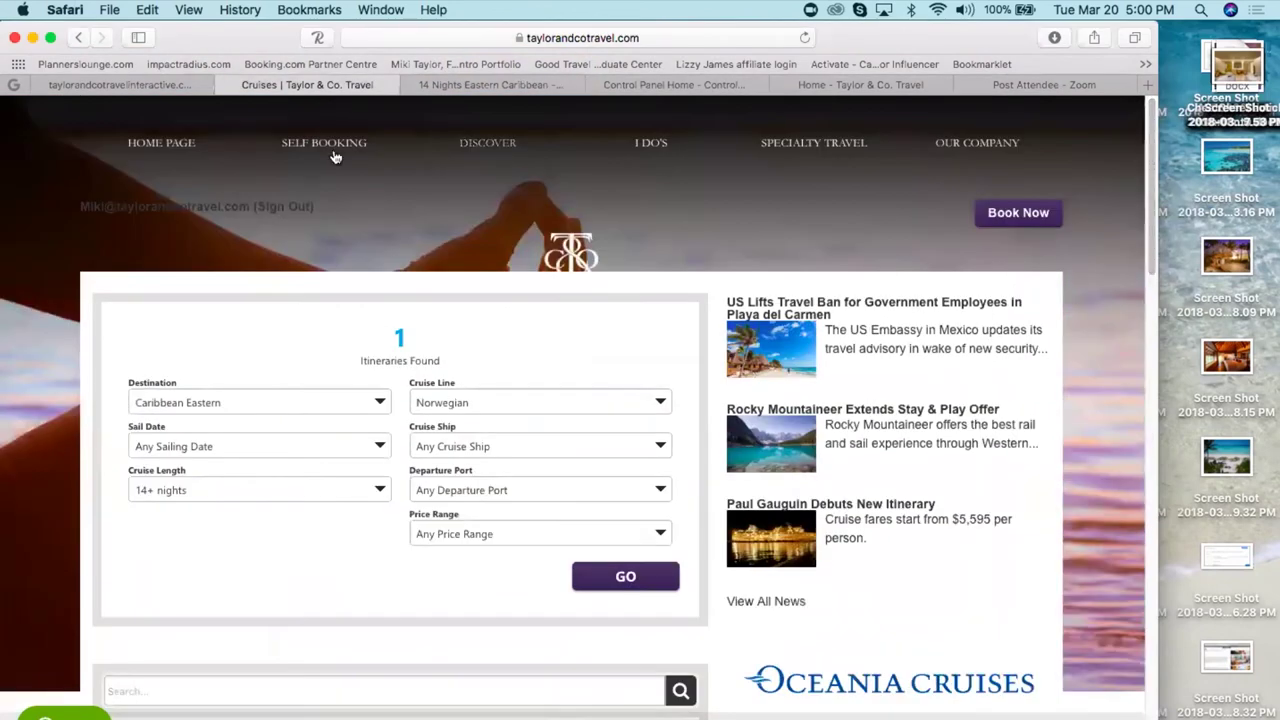
left_click(489, 144)
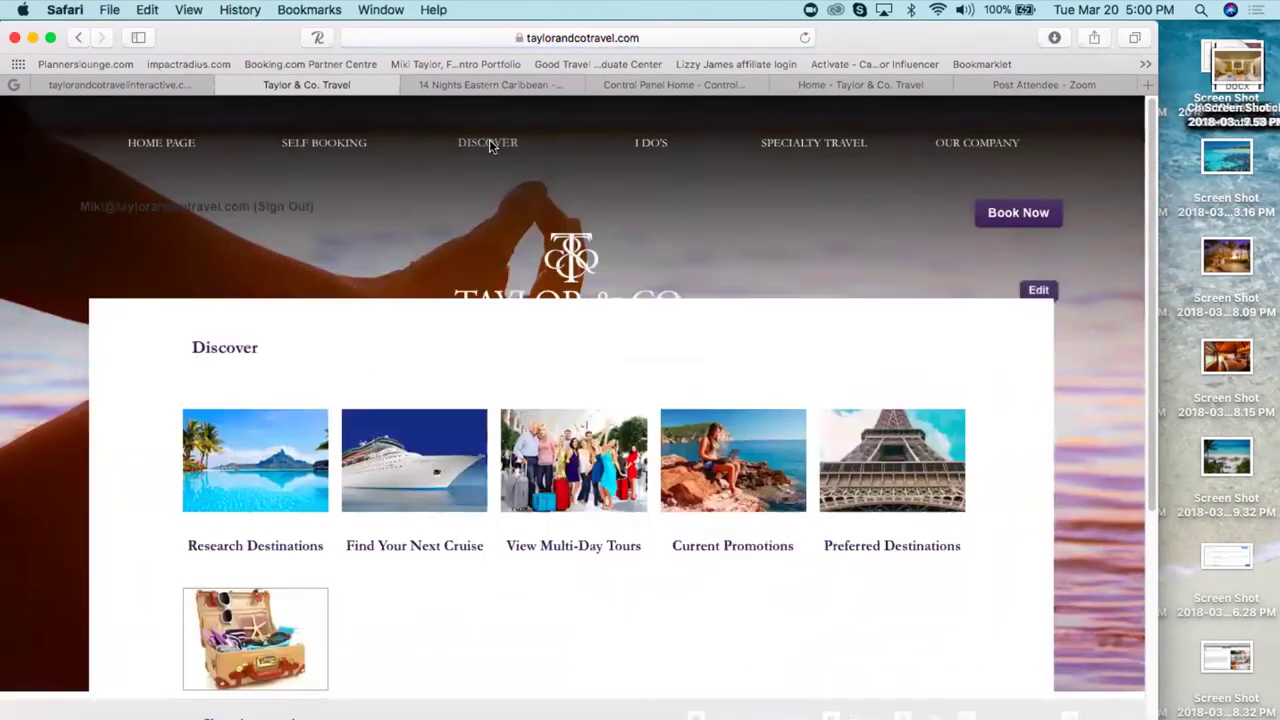
left_click(245, 494)
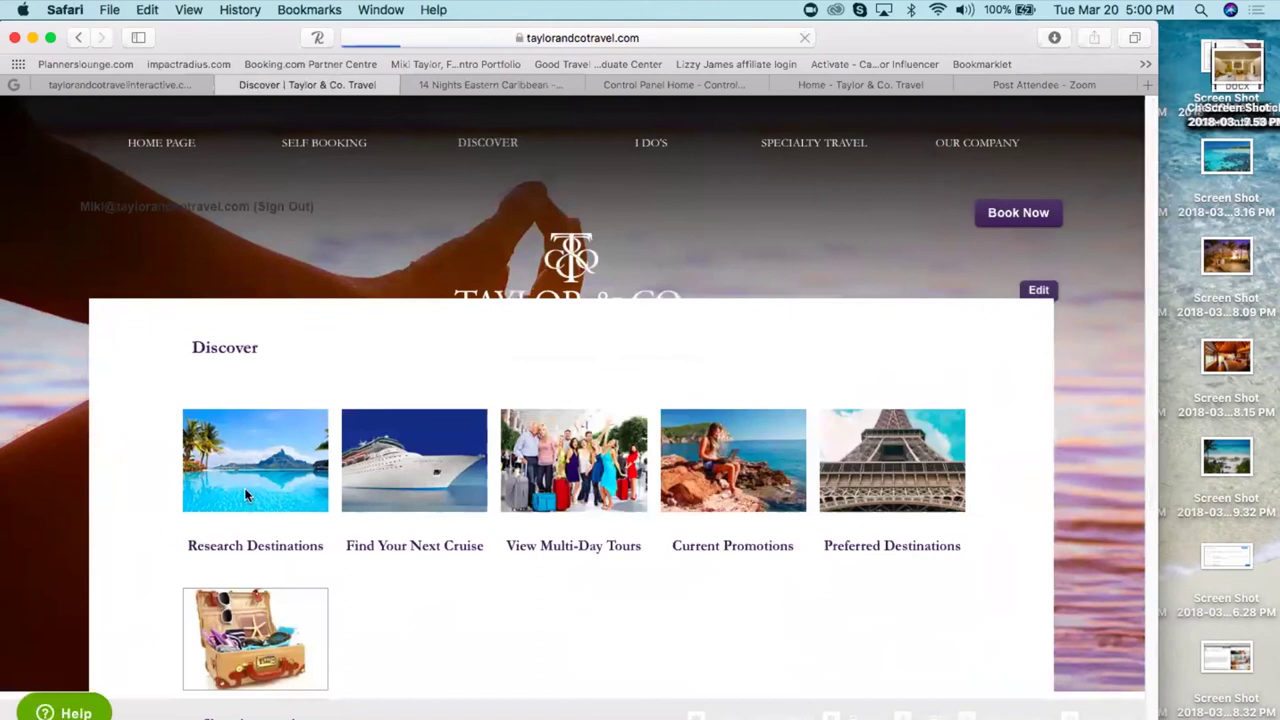
left_click(333, 370)
type("st. thoma")
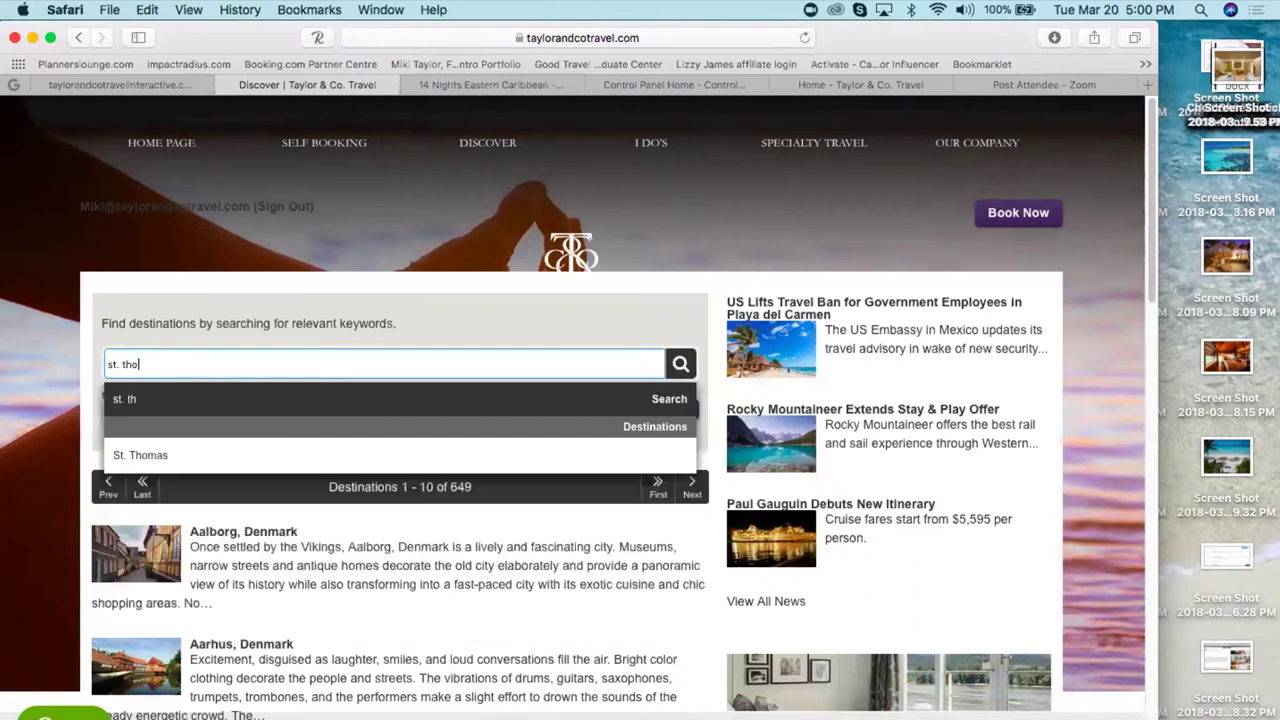
left_click(134, 451)
left_click(241, 531)
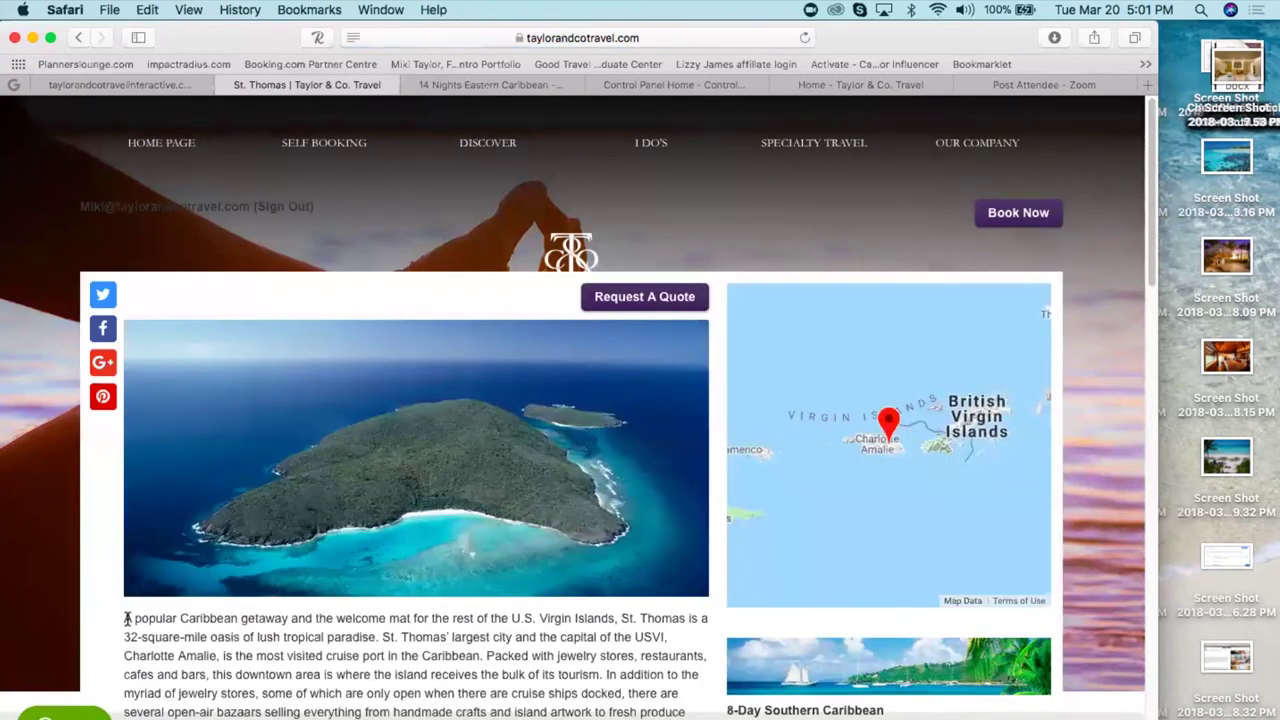
- Select and copy the St. Thomas description text, then scroll down the page
left_click_drag(125, 618, 545, 468)
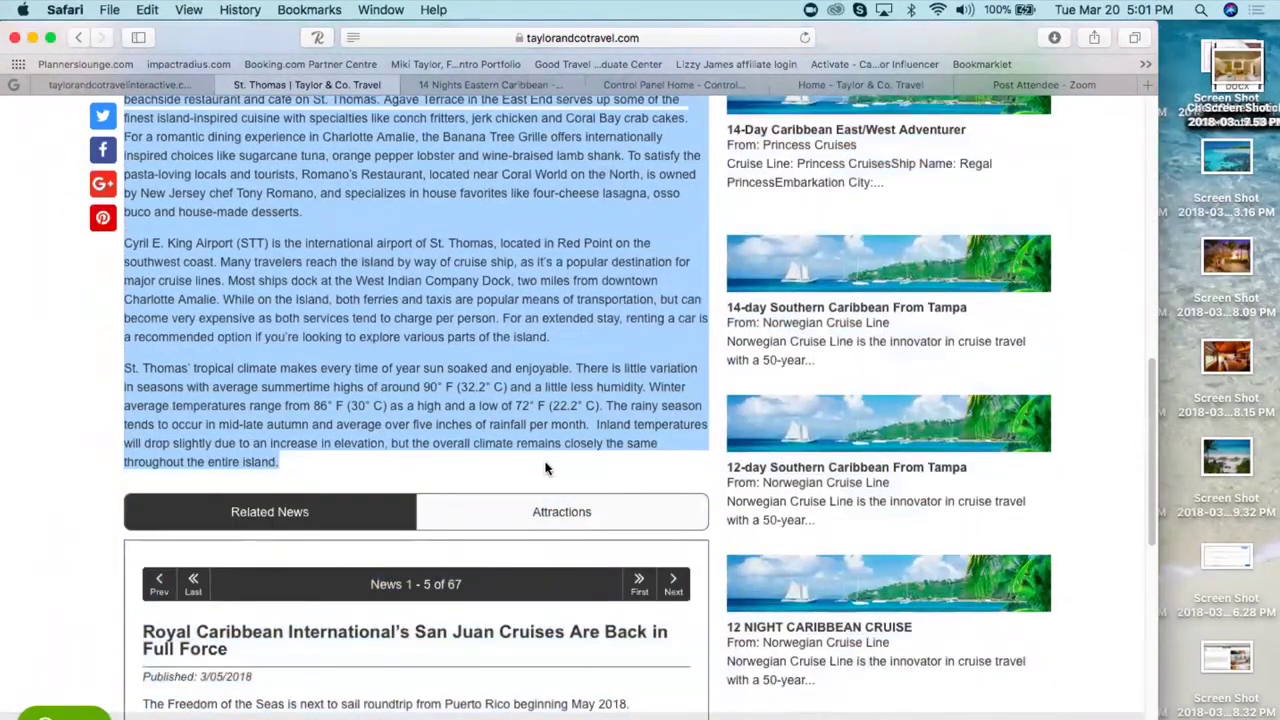
left_click(500, 558)
scroll(500, 558, "down", 1)
scroll(500, 558, "down", 10)
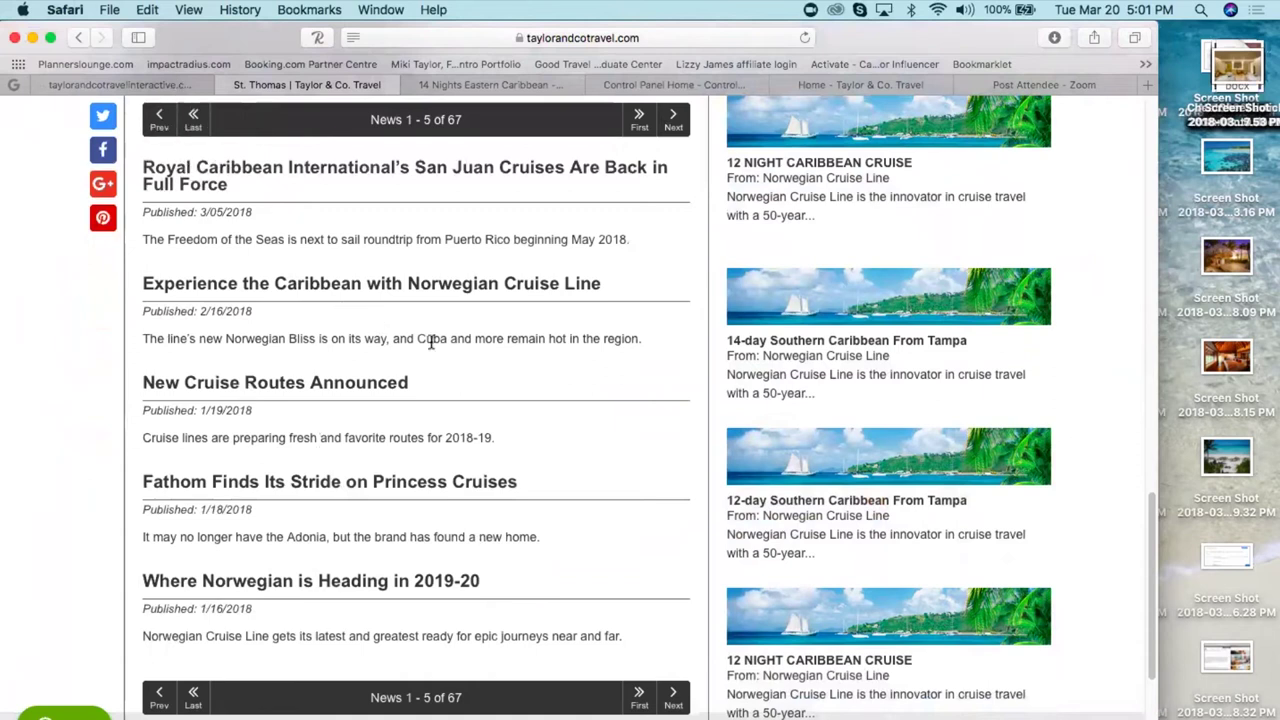
- Paste the copied St. Thomas description into the arrival event's Notes and save it
left_click(168, 86)
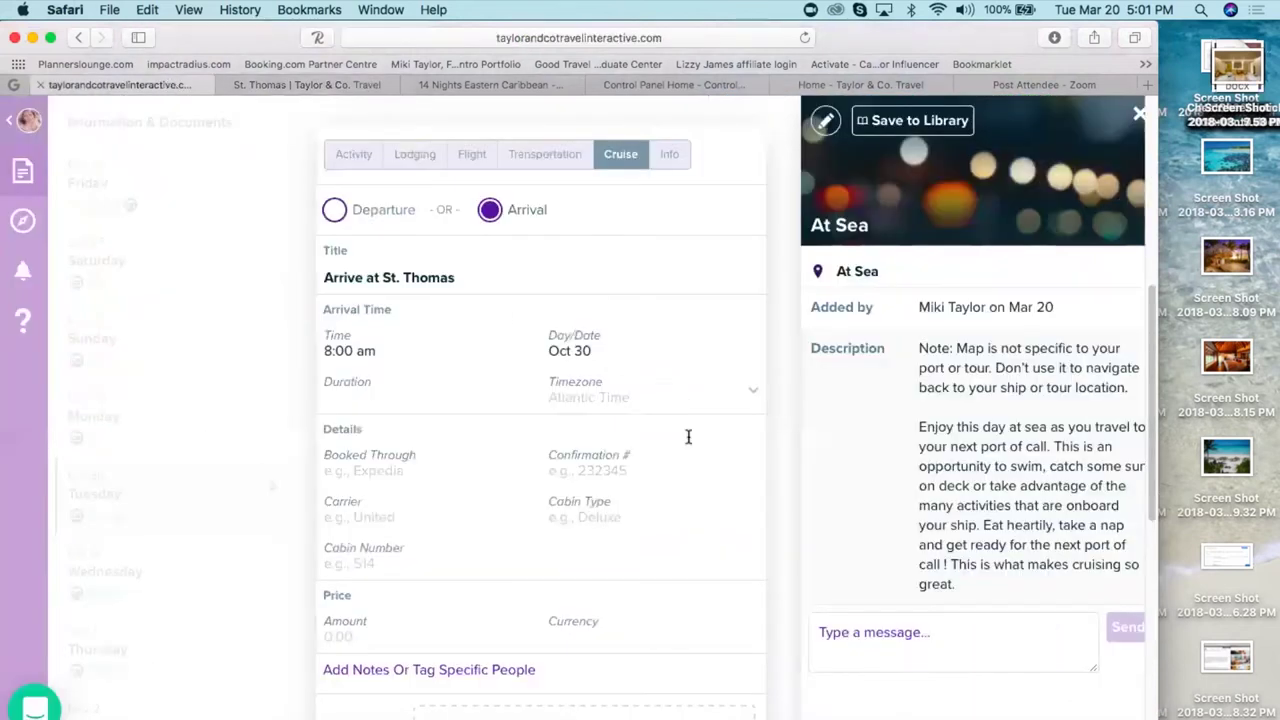
left_click(428, 672)
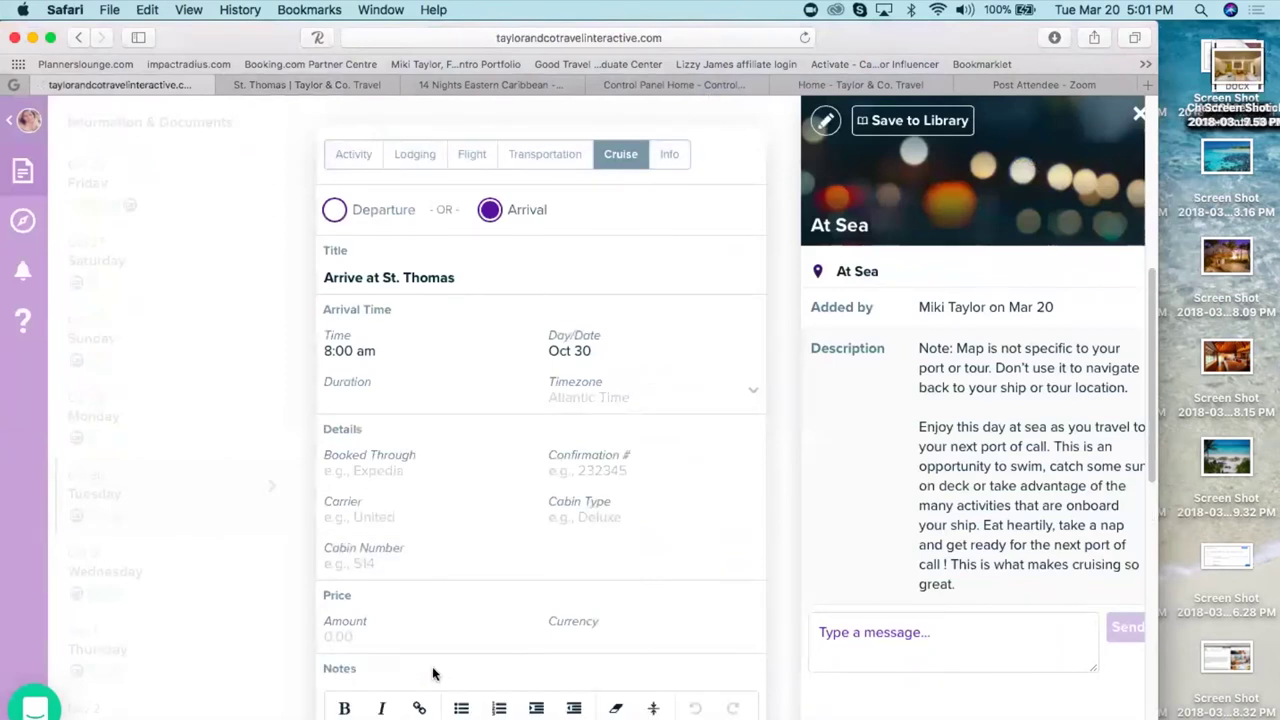
scroll(433, 673, "down", 5)
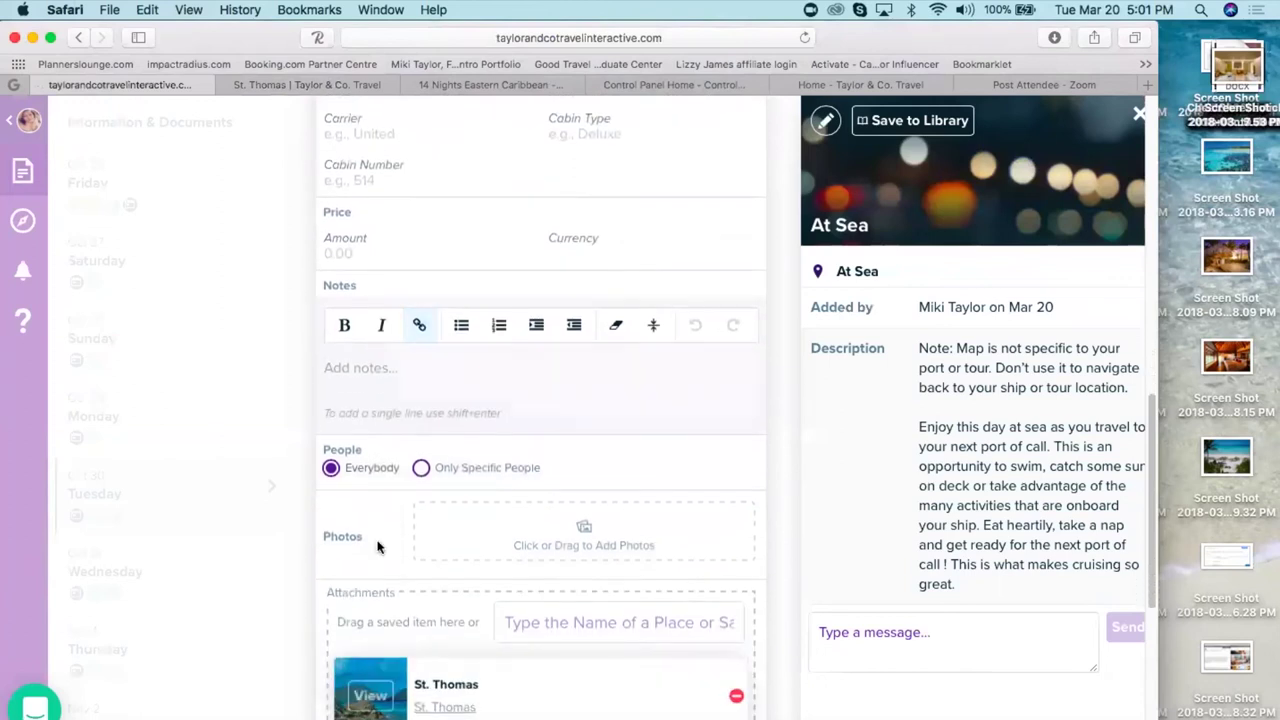
left_click(355, 365)
key("super+v")
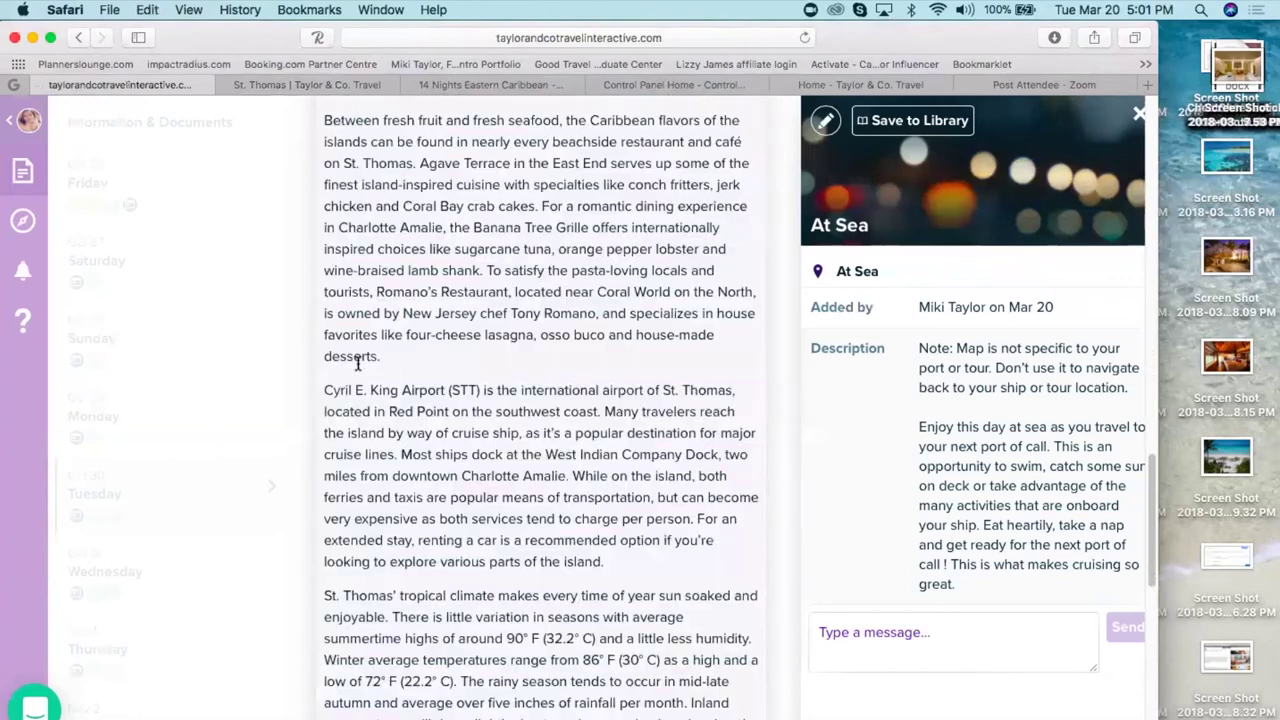
left_click(298, 400)
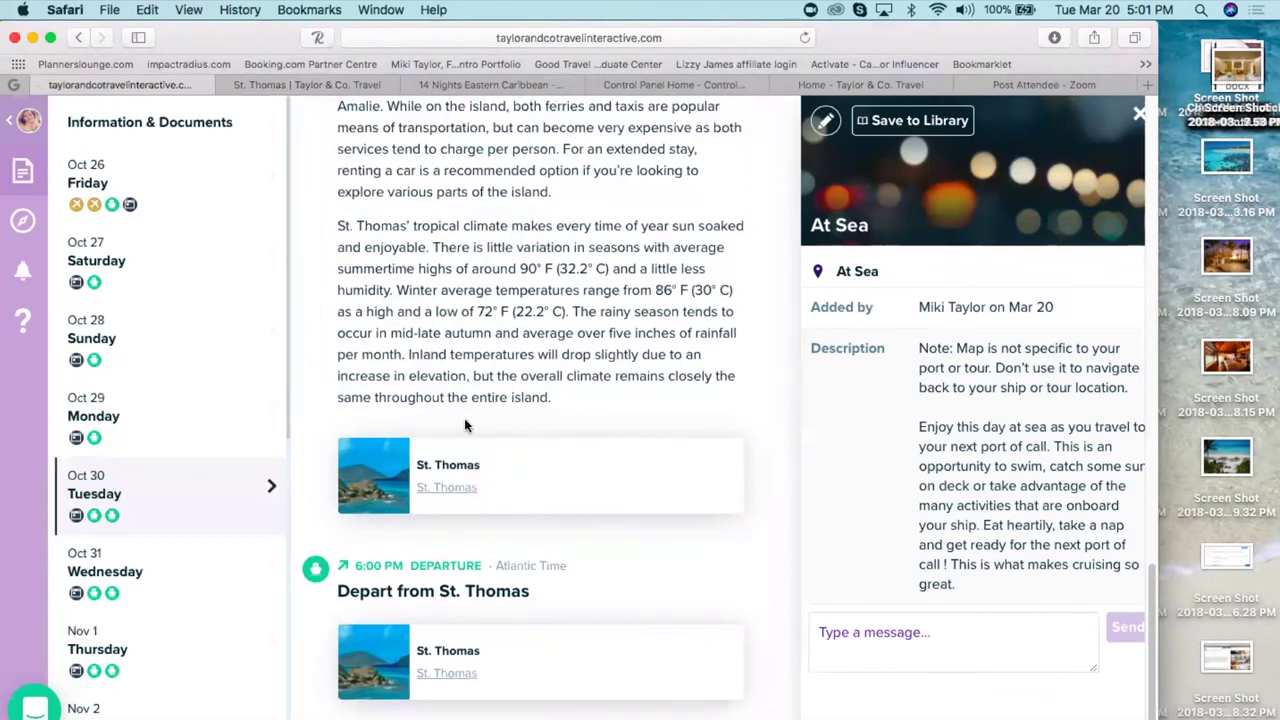
scroll(644, 420, "up", 10)
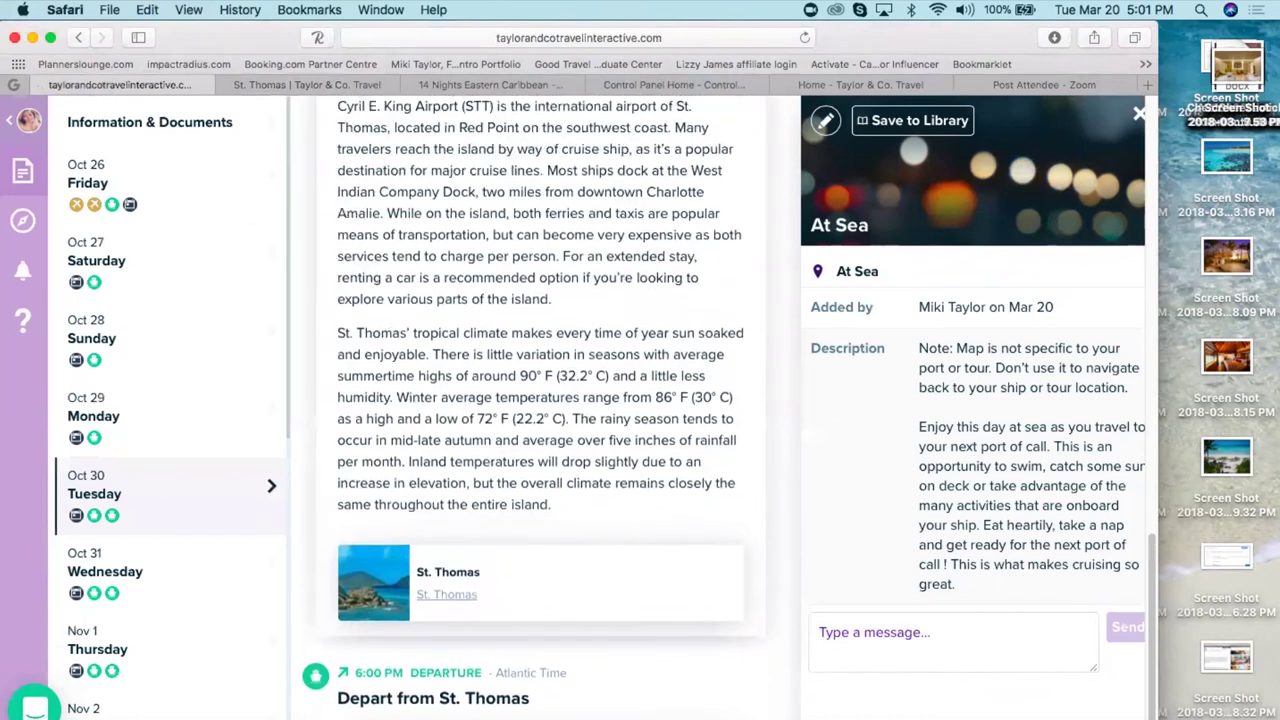
scroll(540, 410, "up", 12)
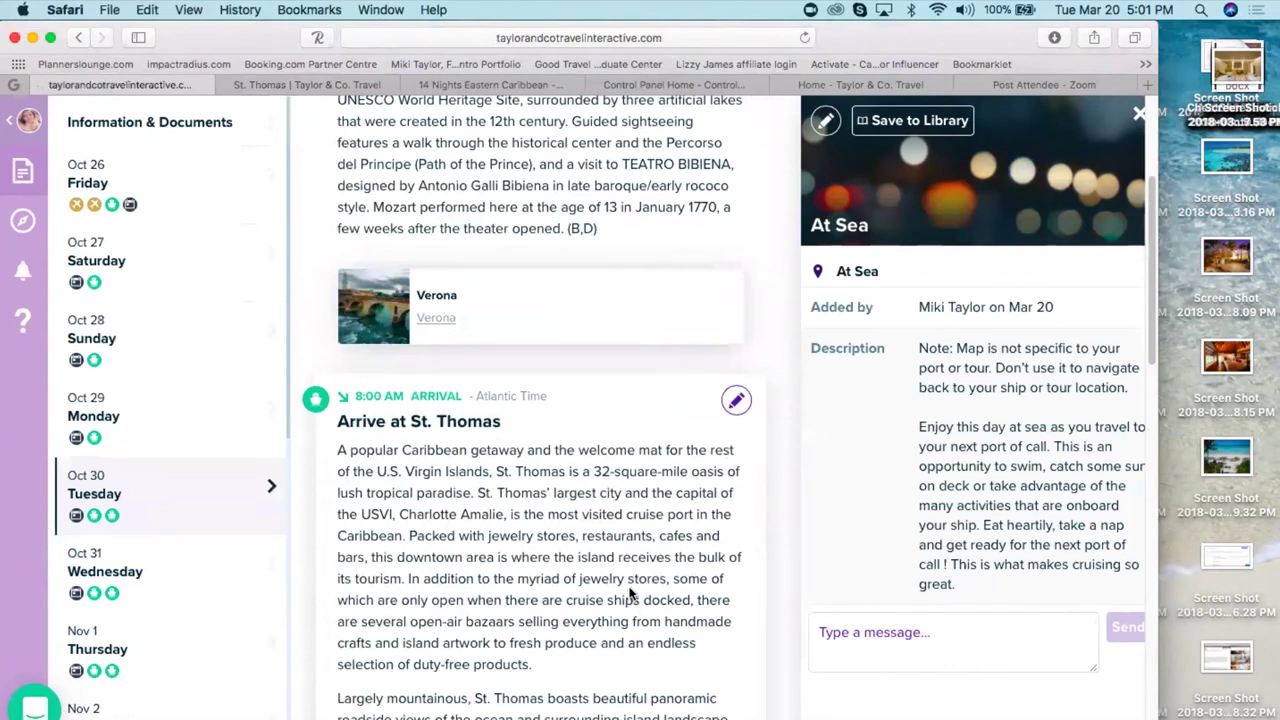
- Show Thursday Nov 1 in the Travefy itinerary
left_click(130, 668)
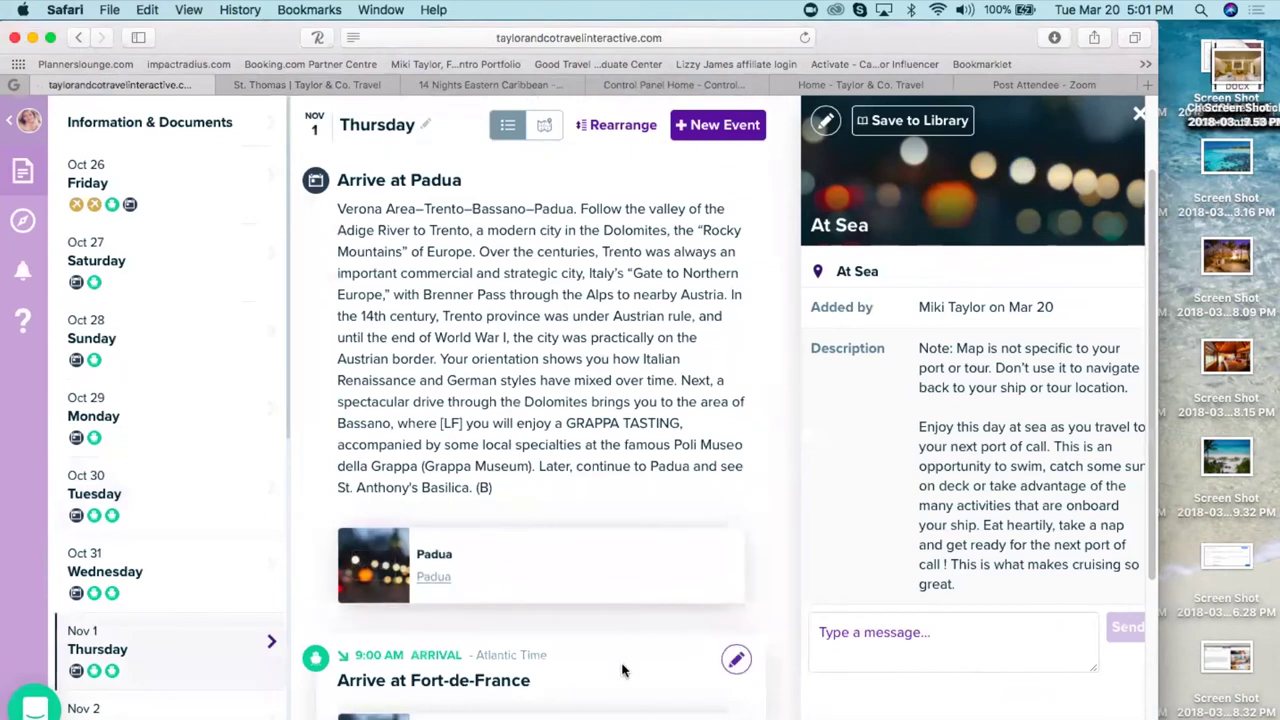
scroll(622, 670, "down", 5)
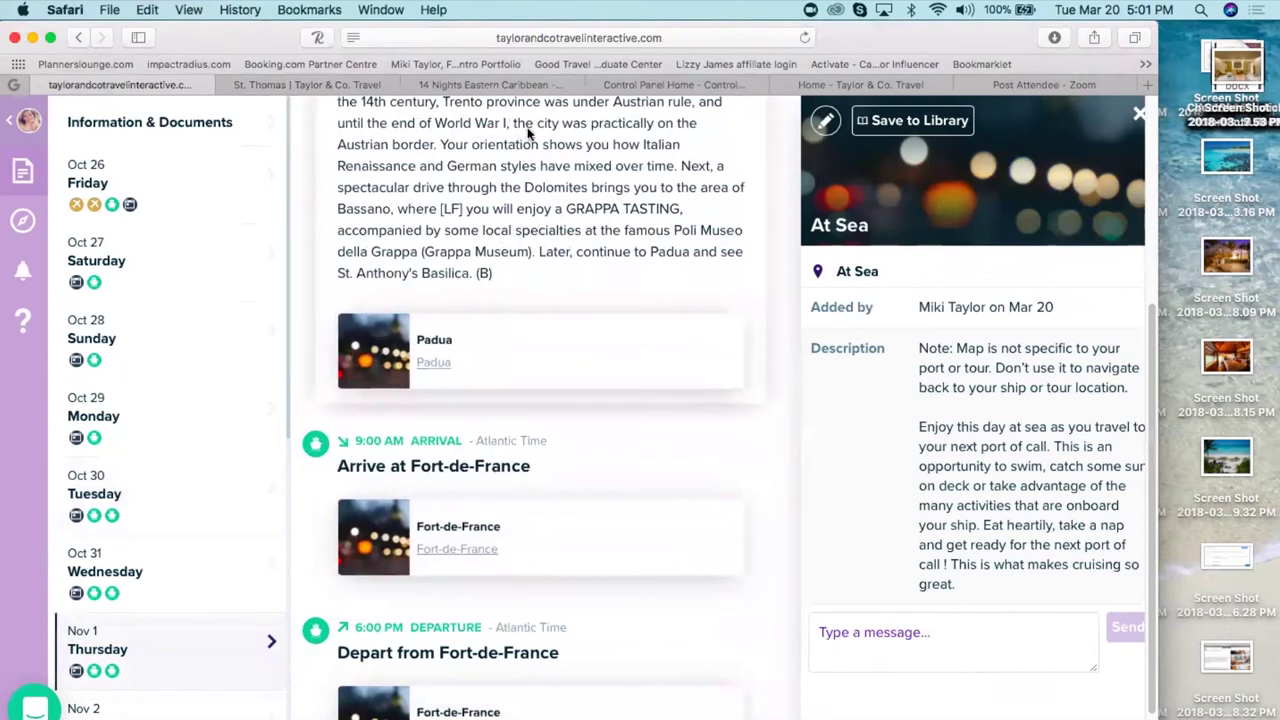
scroll(540, 400, "up", 8)
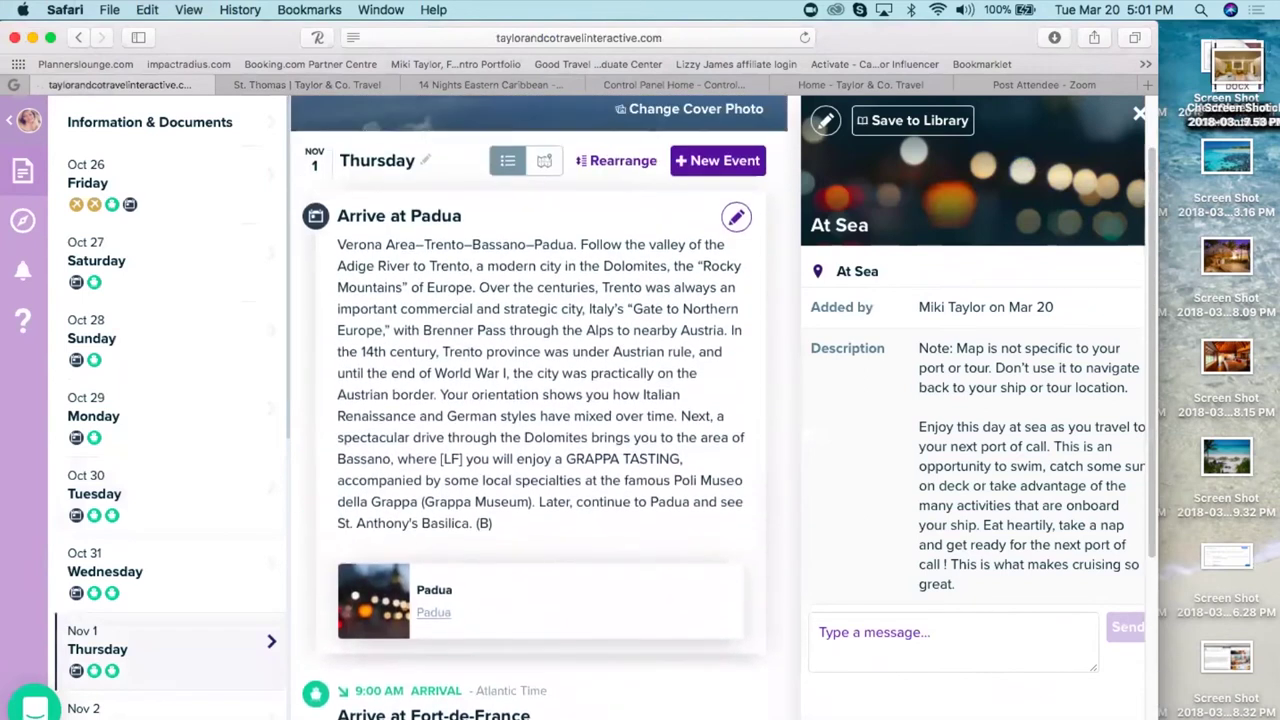
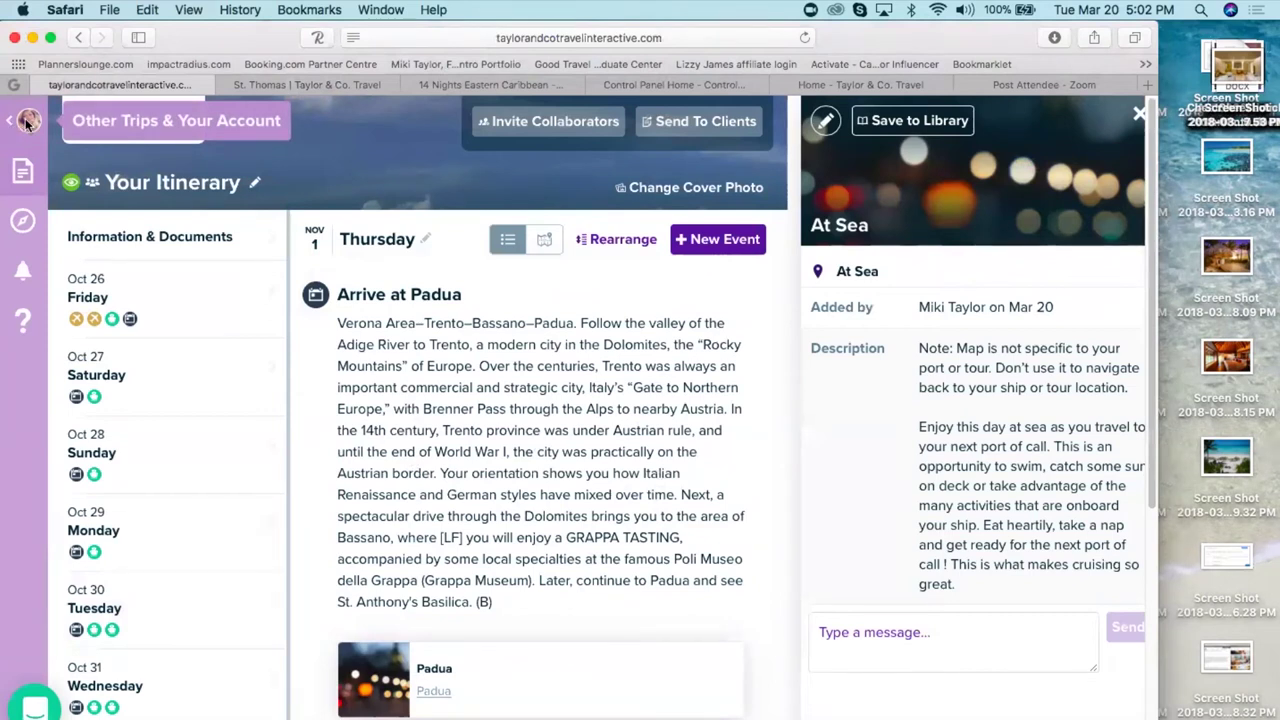
- Return to the All Trips list and select the Wellness Getaway - Zoetry trip
left_click(27, 124)
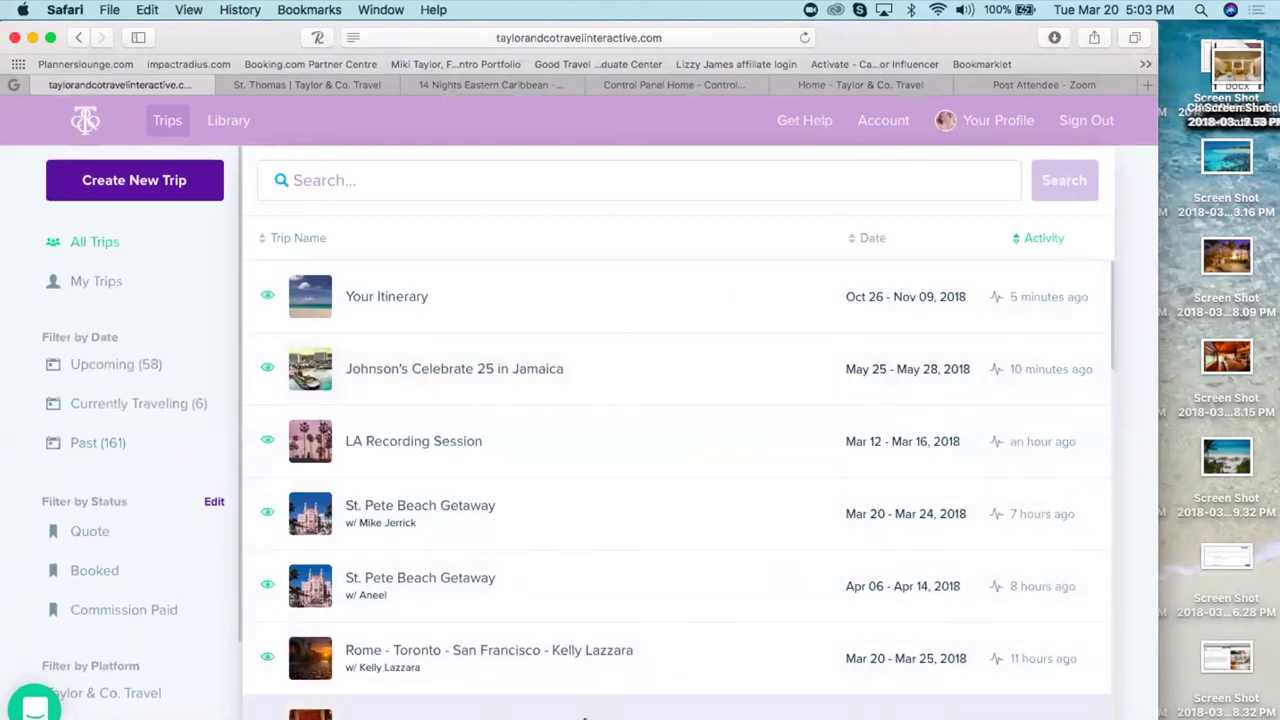
left_click(585, 716)
- Copy the Wellness Getaway - Zoetry trip and open the resulting Wellness Getaway - Zoetry Copy
mouse_move(1068, 178)
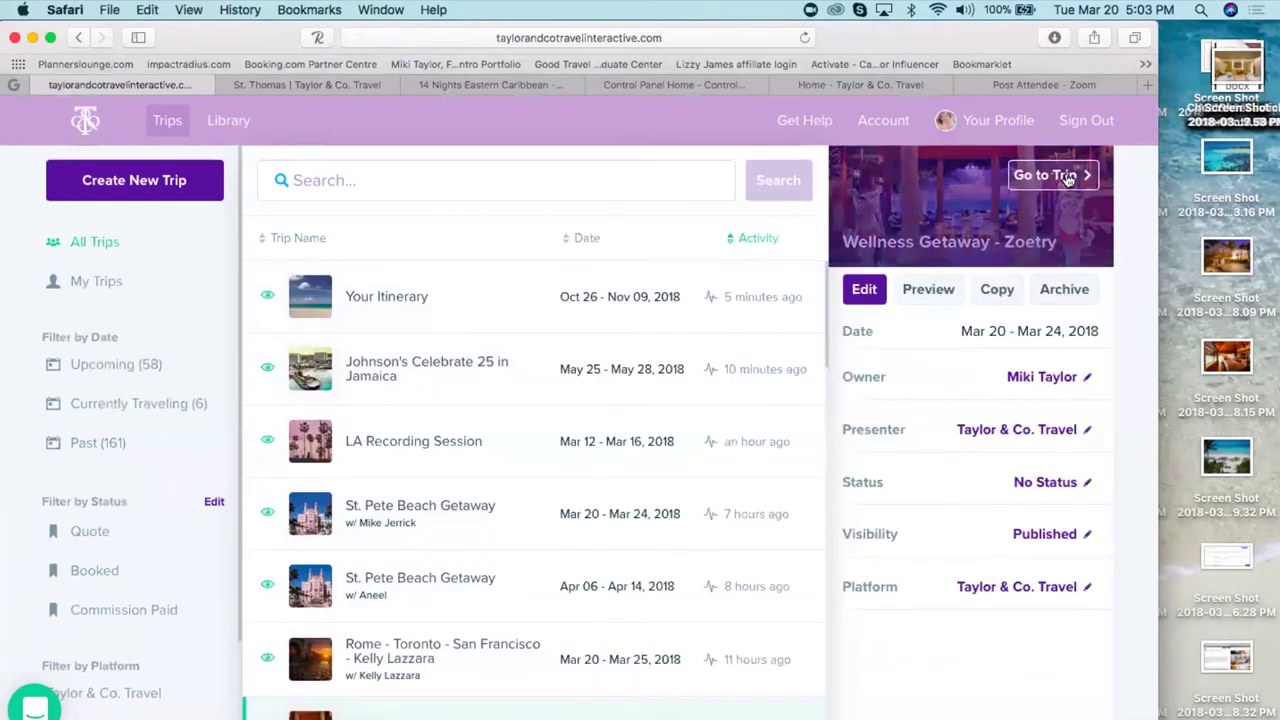
left_click(1068, 178)
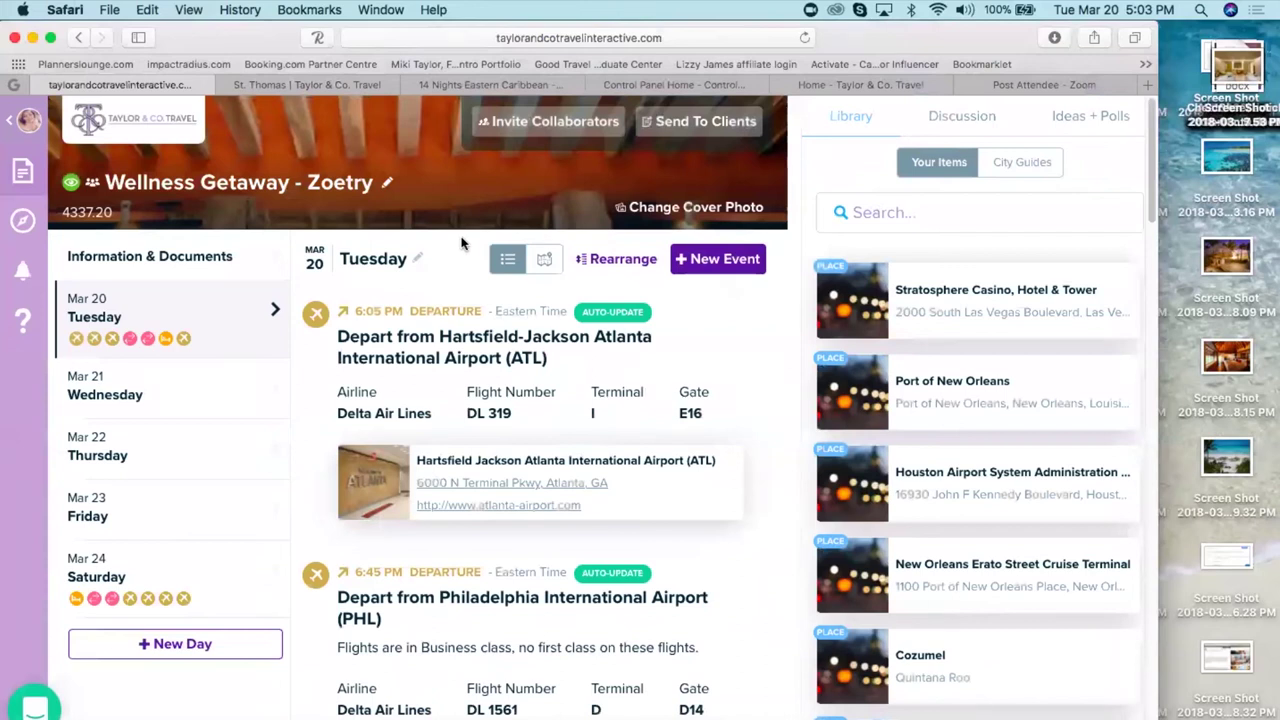
left_click(22, 118)
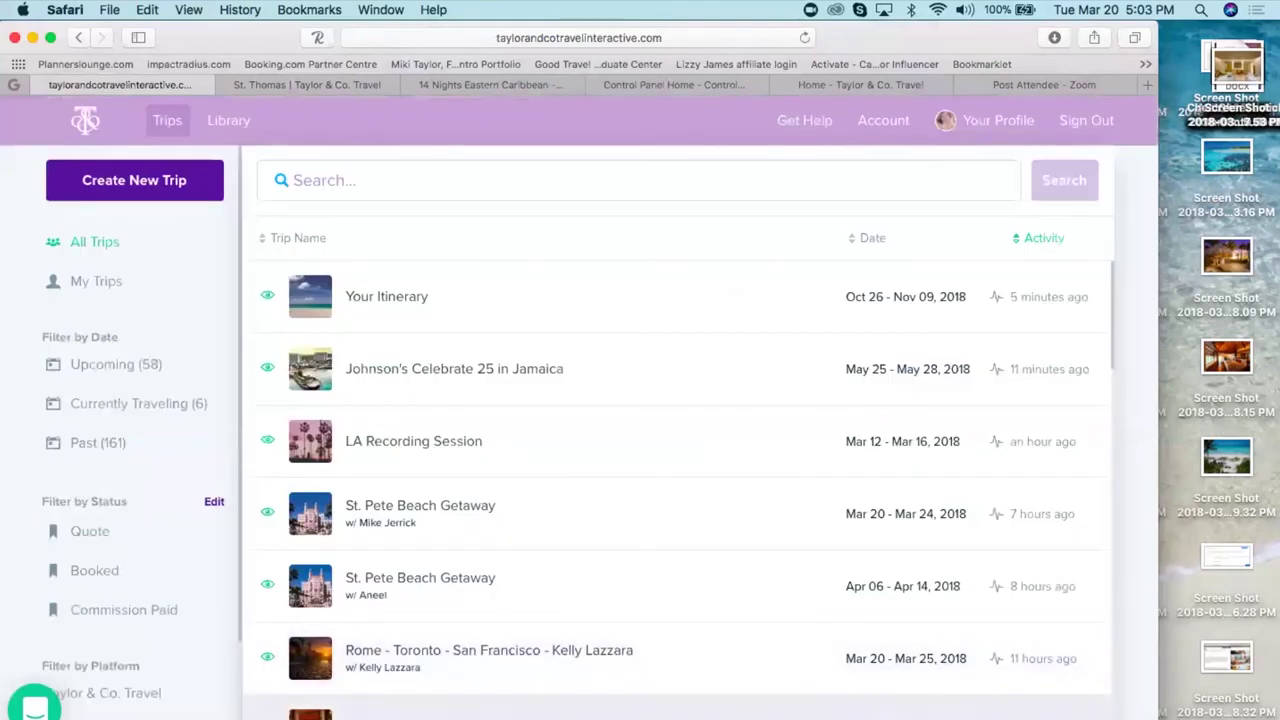
left_click(550, 712)
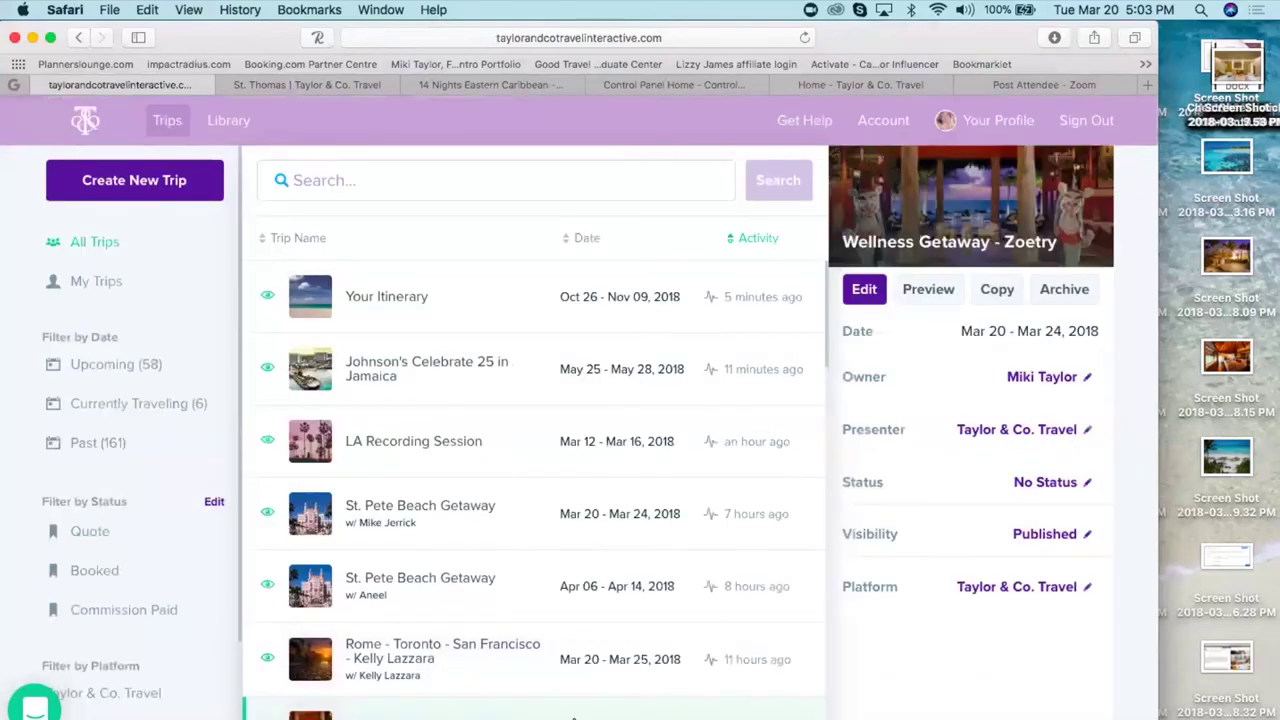
left_click(995, 290)
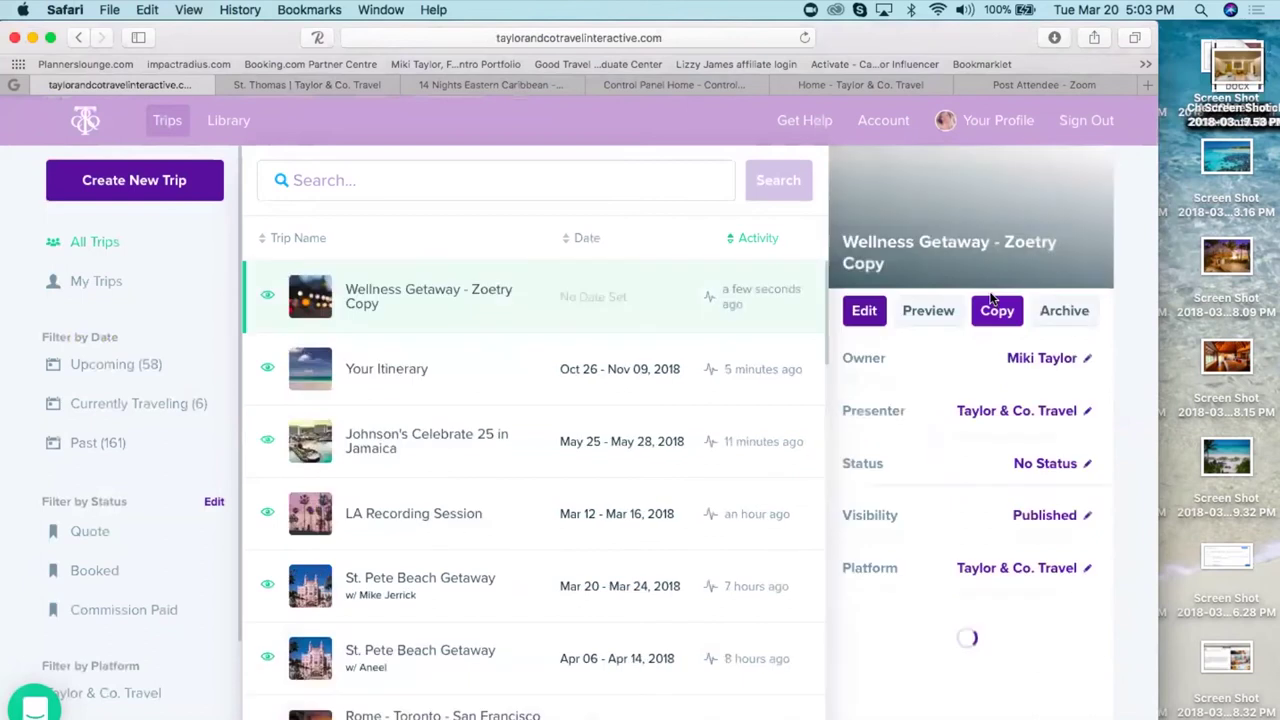
mouse_move(934, 172)
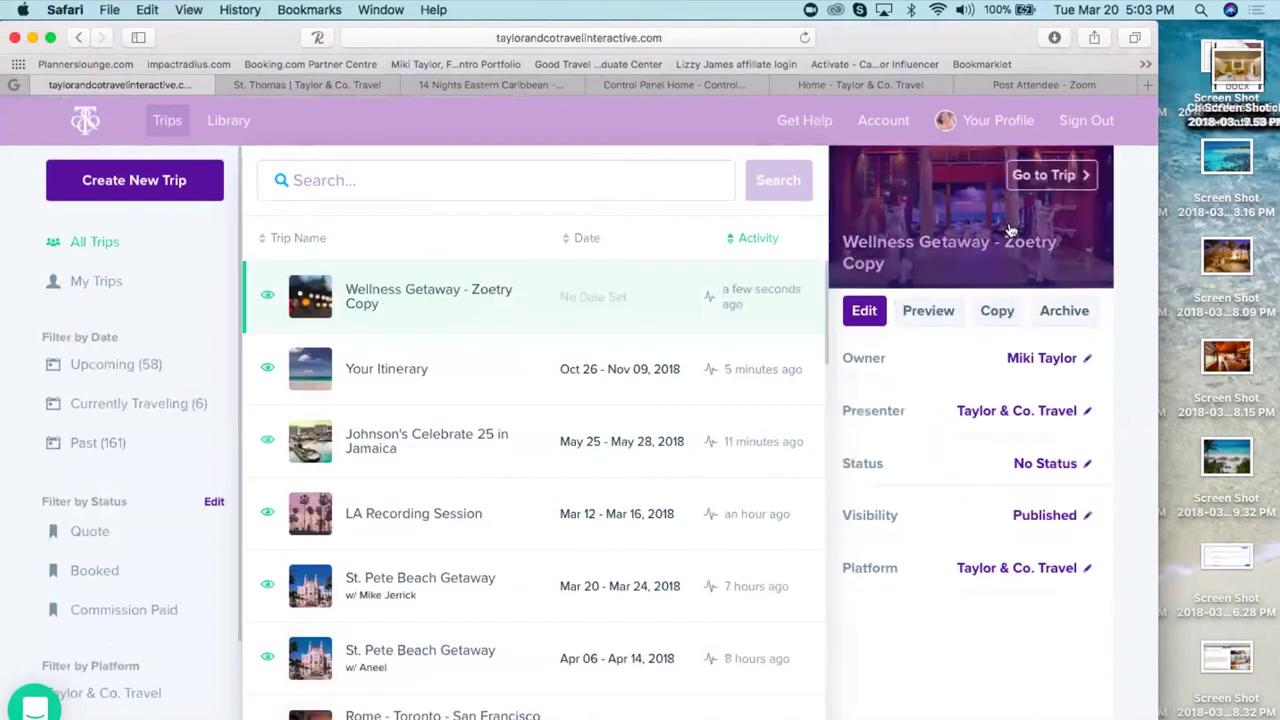
left_click(1079, 178)
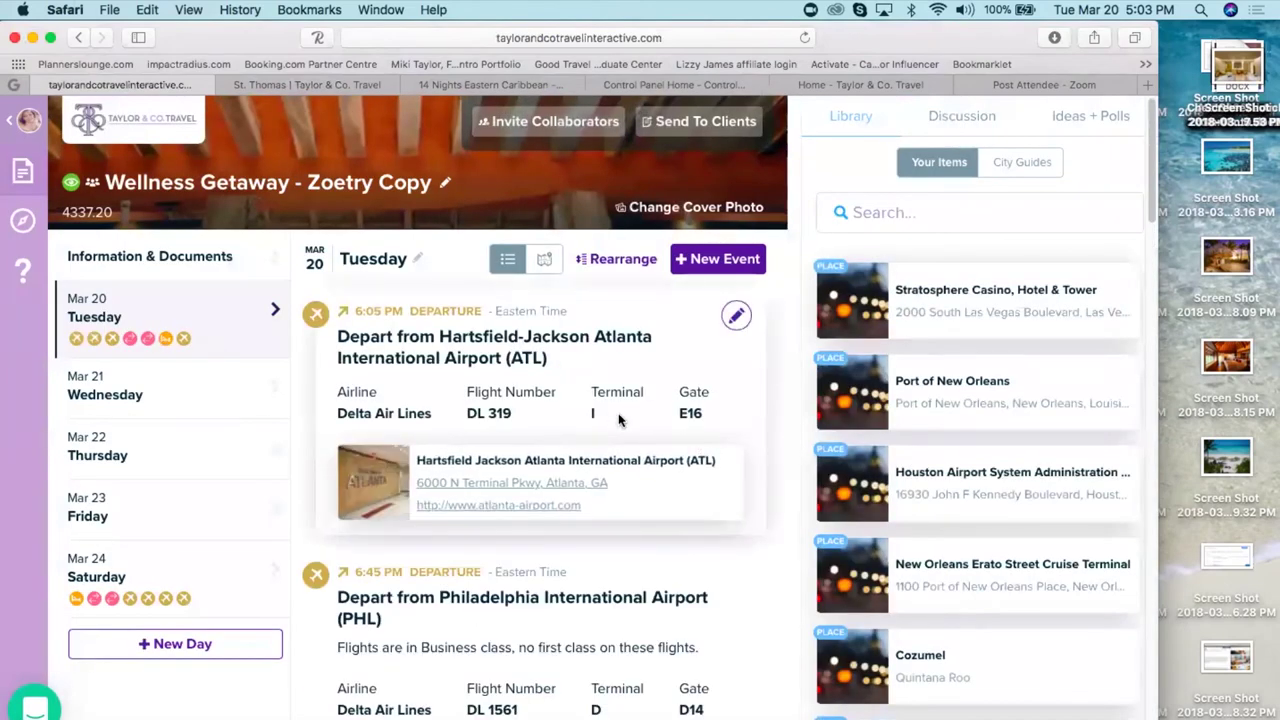
- Delete the ATL departure flight from the copy's Mar 20 day, then go back to All Trips
left_click(736, 316)
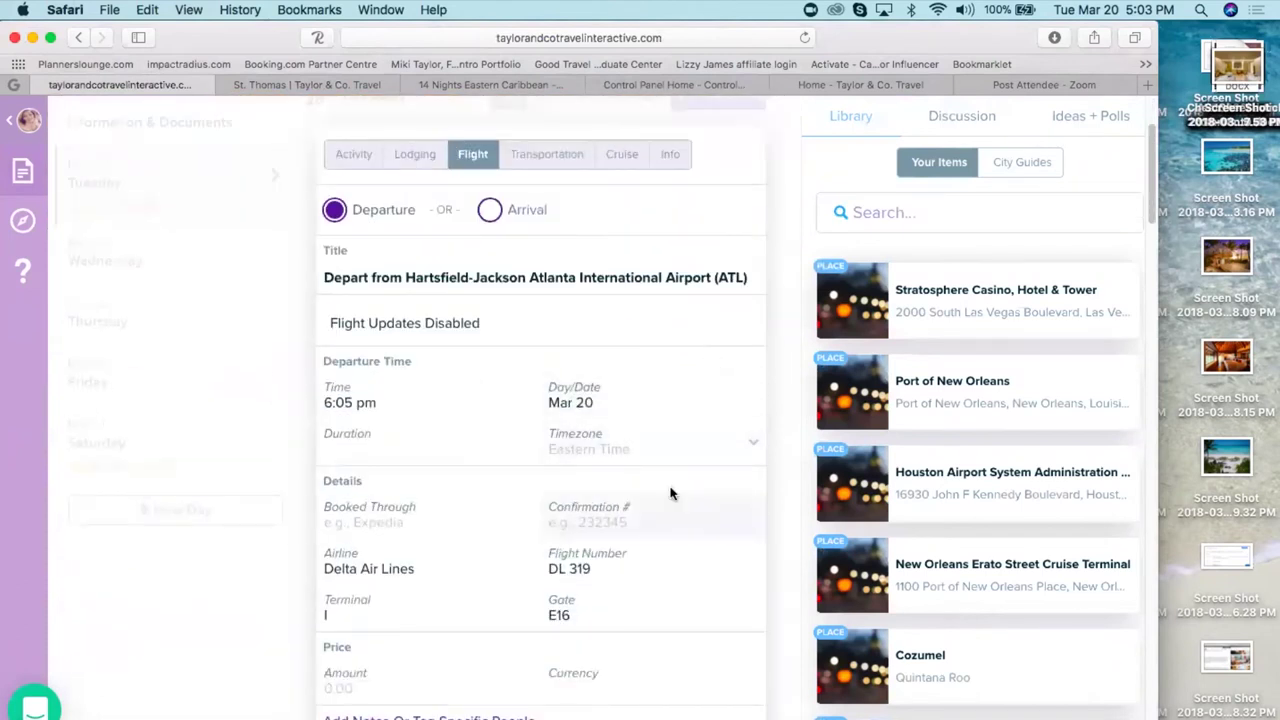
left_click_drag(671, 485, 649, 553)
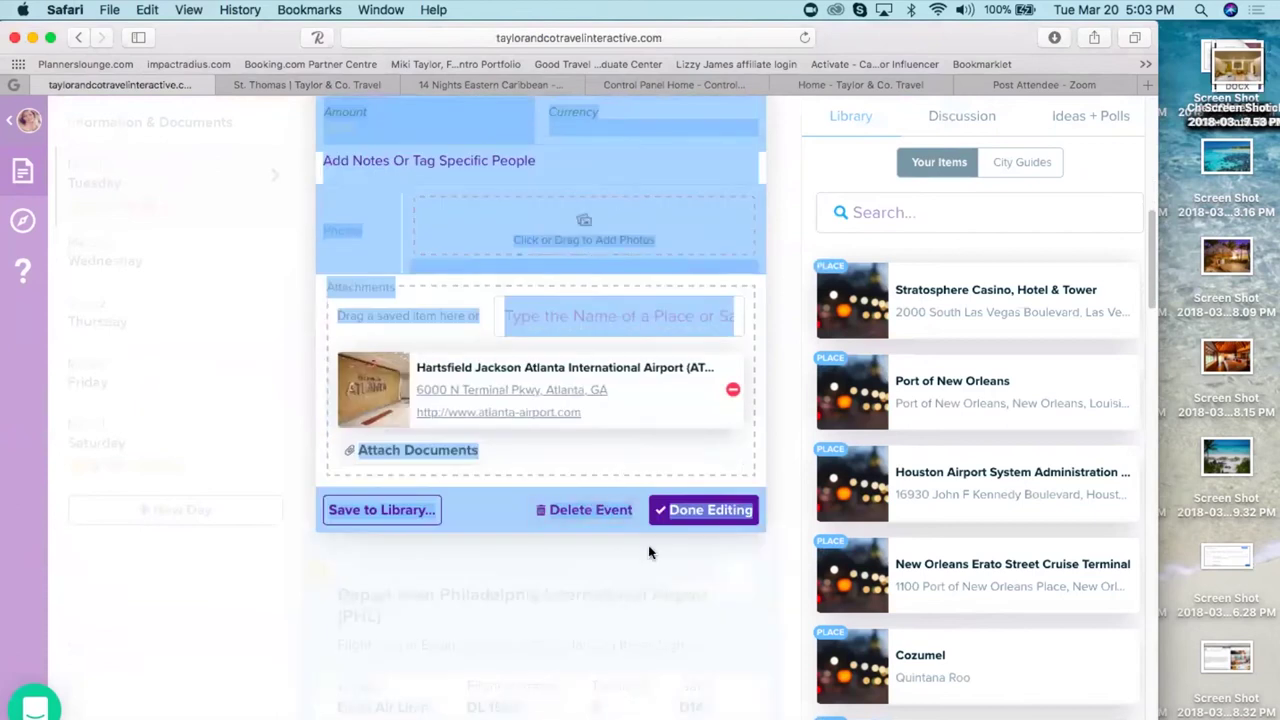
left_click(592, 510)
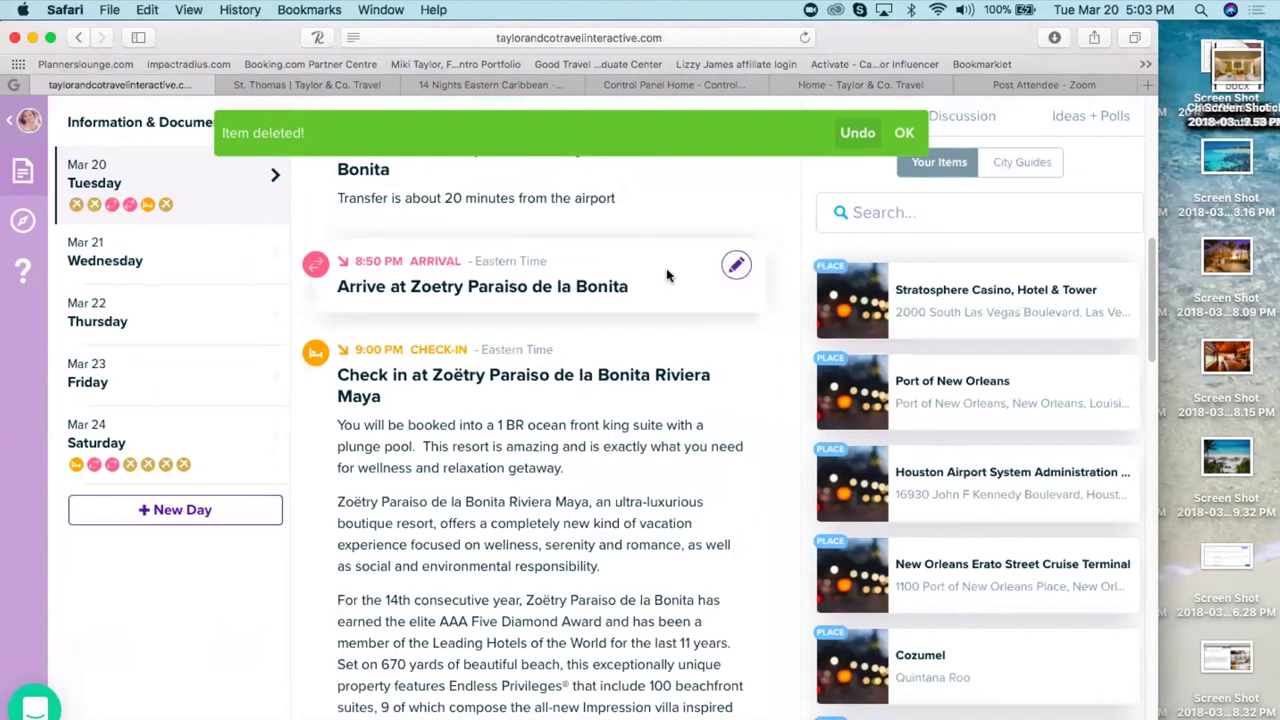
scroll(666, 268, "up", 5)
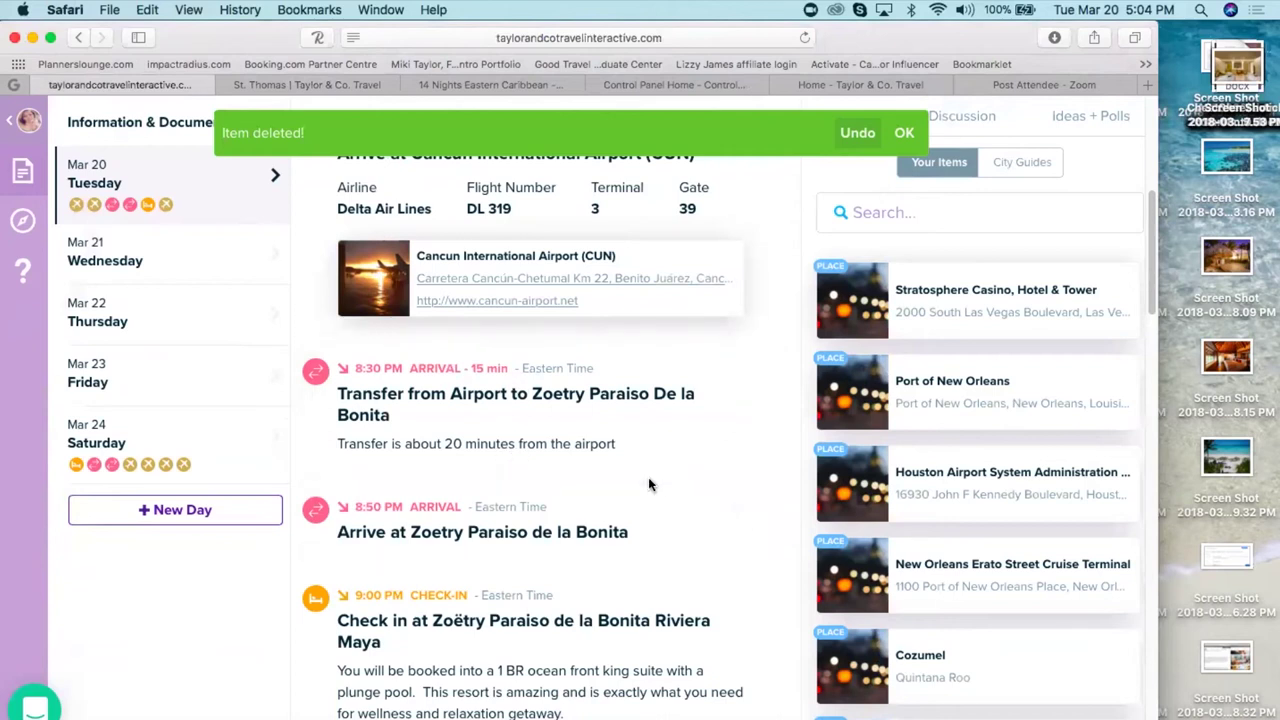
left_click(905, 133)
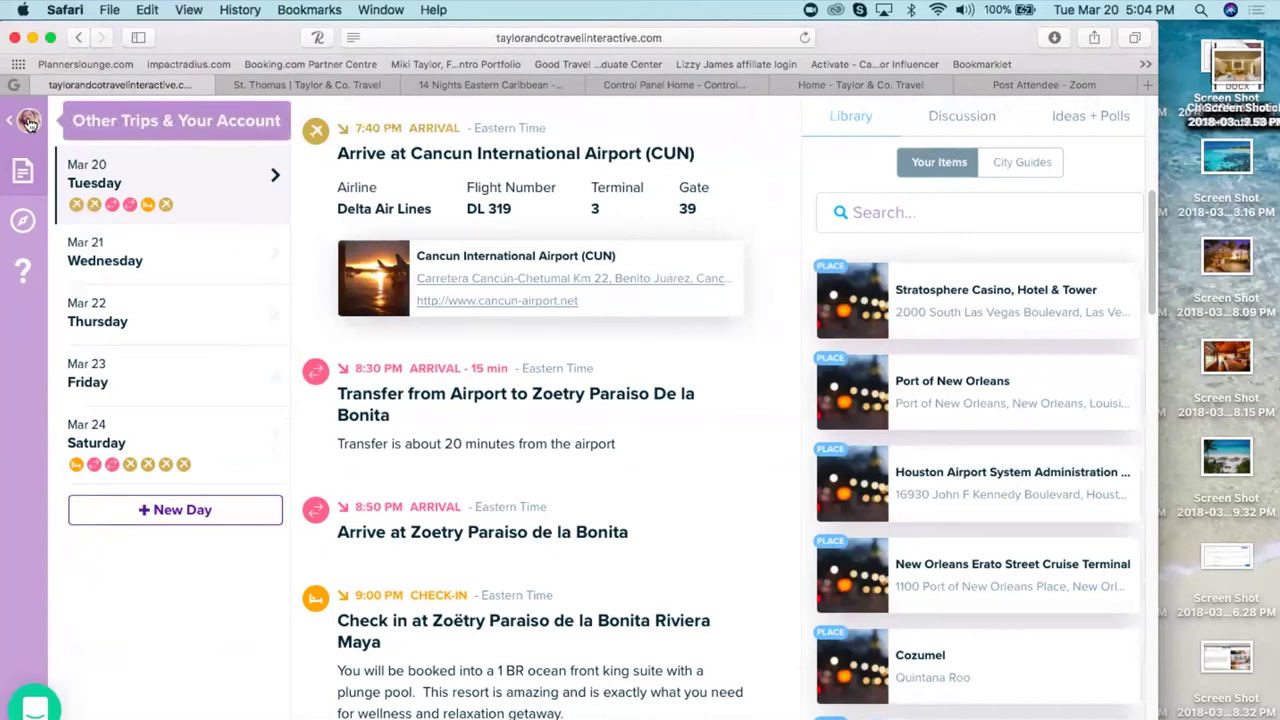
left_click(30, 121)
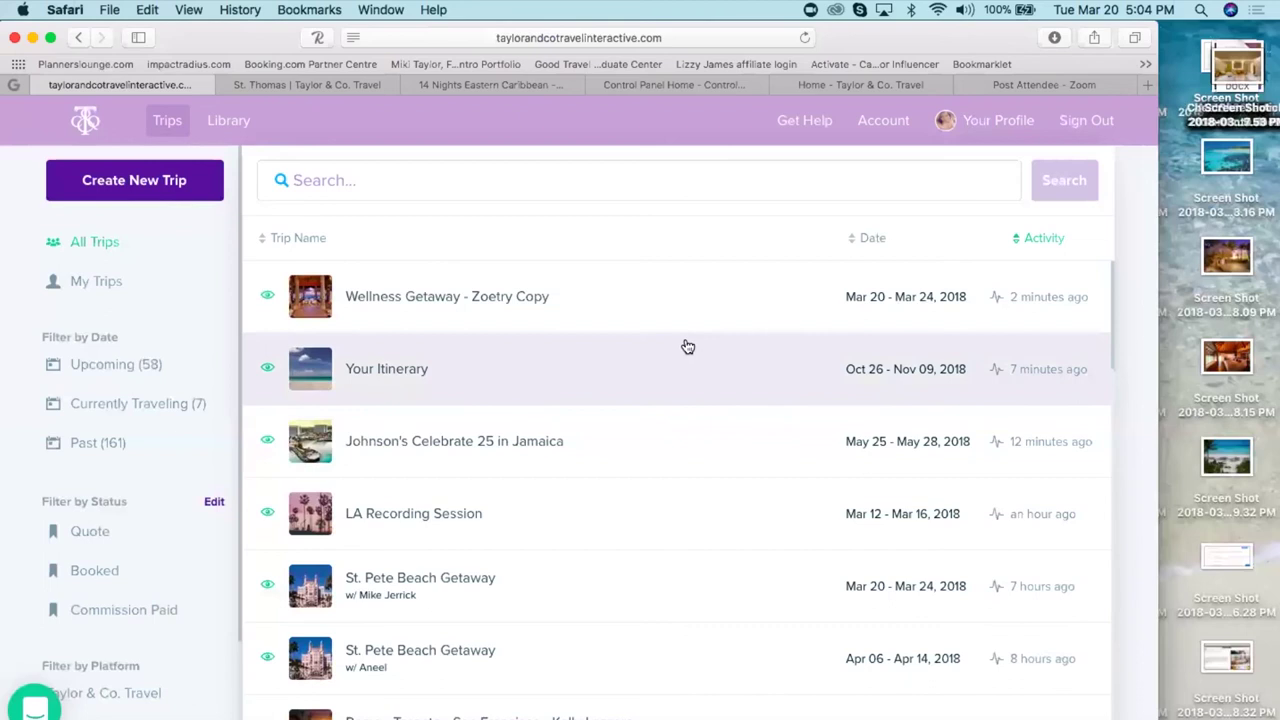
- Reopen the Zoetry Copy trip, delete its PHL departure flight, and select Wednesday, Mar 21
left_click(478, 312)
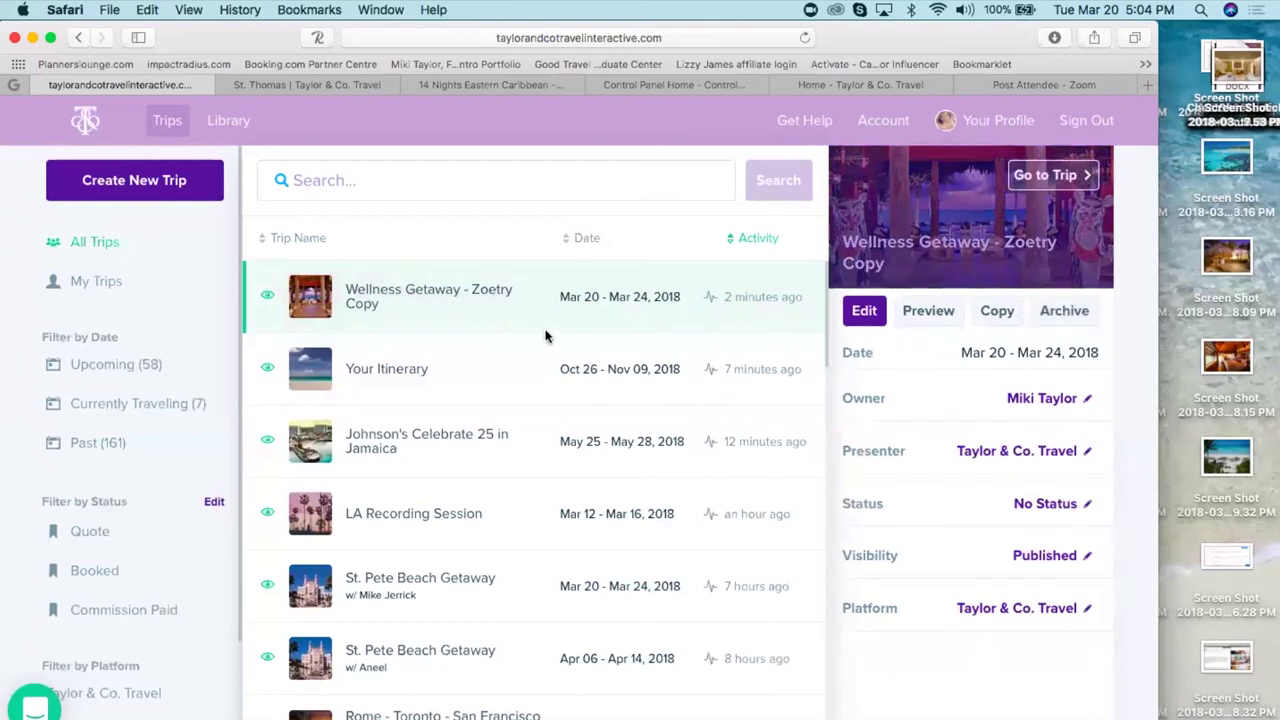
double_click(472, 268)
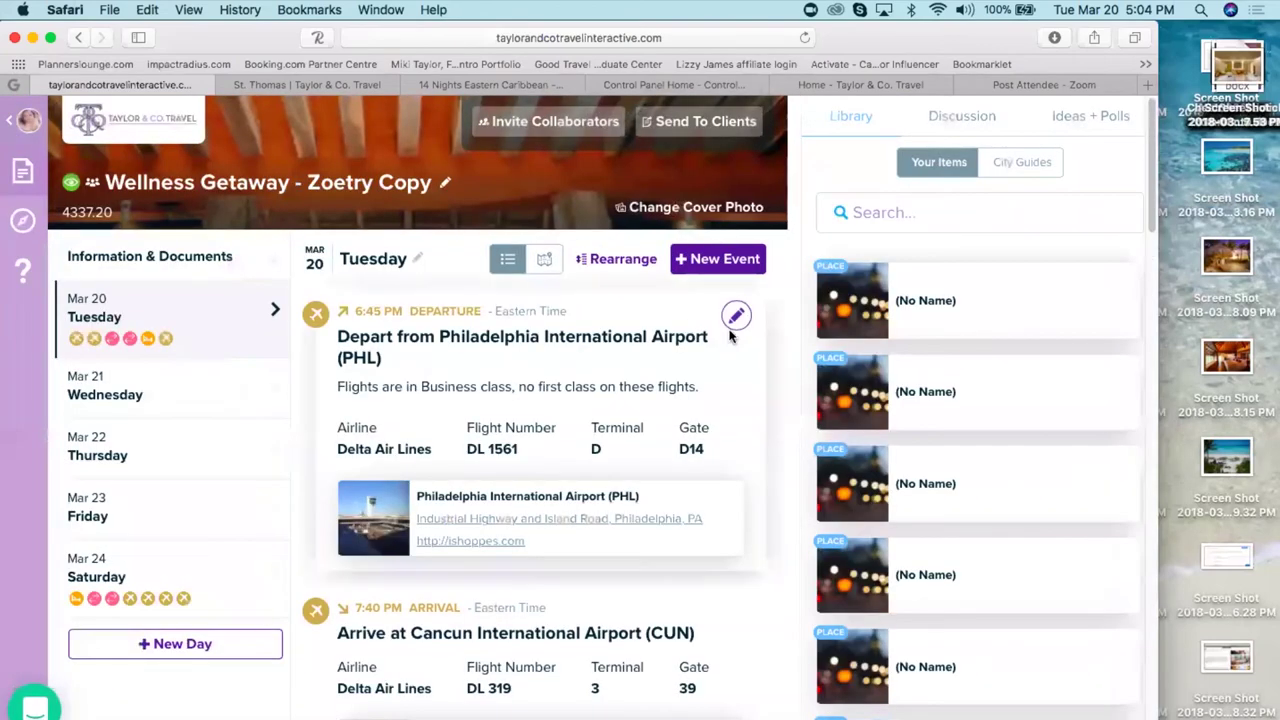
left_click(736, 318)
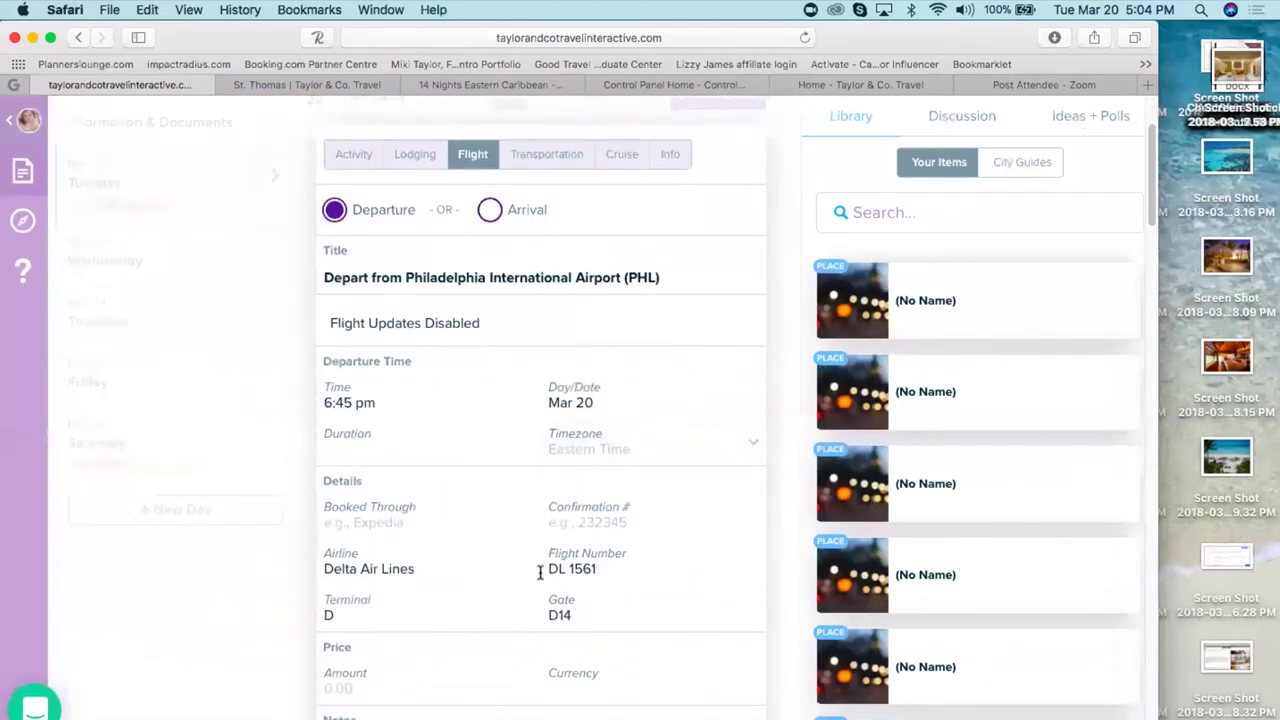
scroll(506, 612, "down", 6)
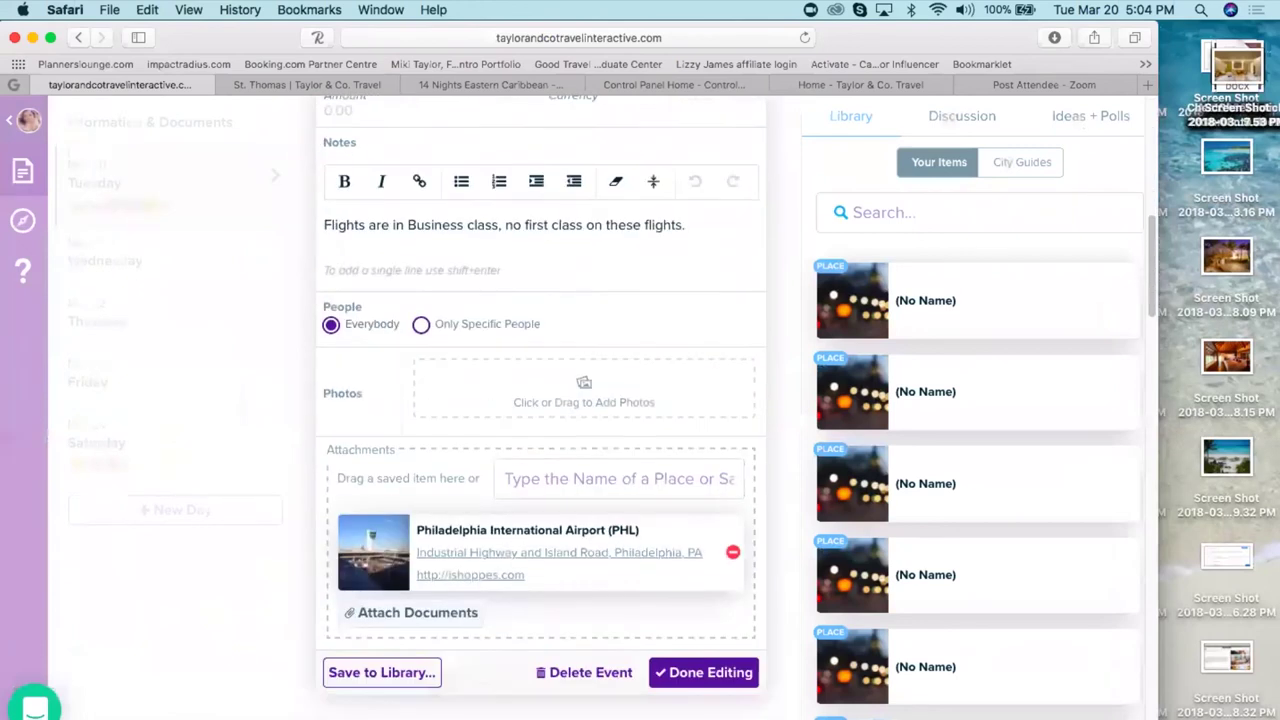
left_click(585, 624)
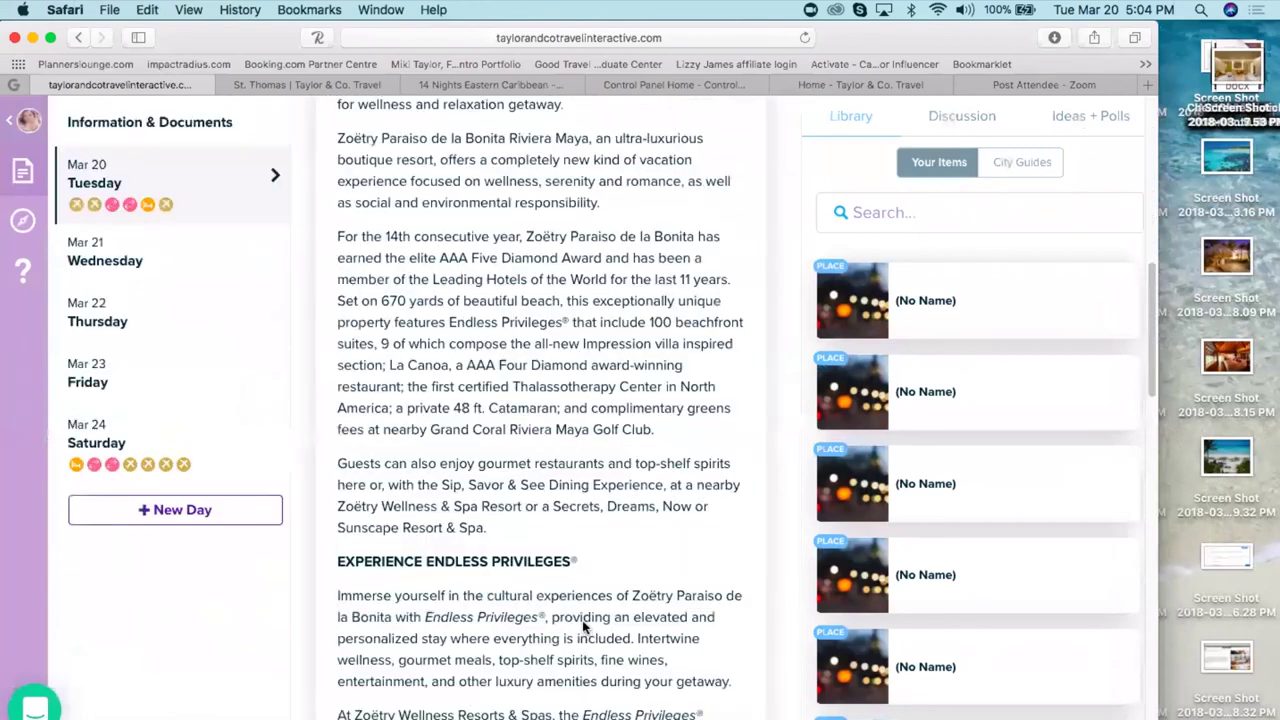
left_click(119, 261)
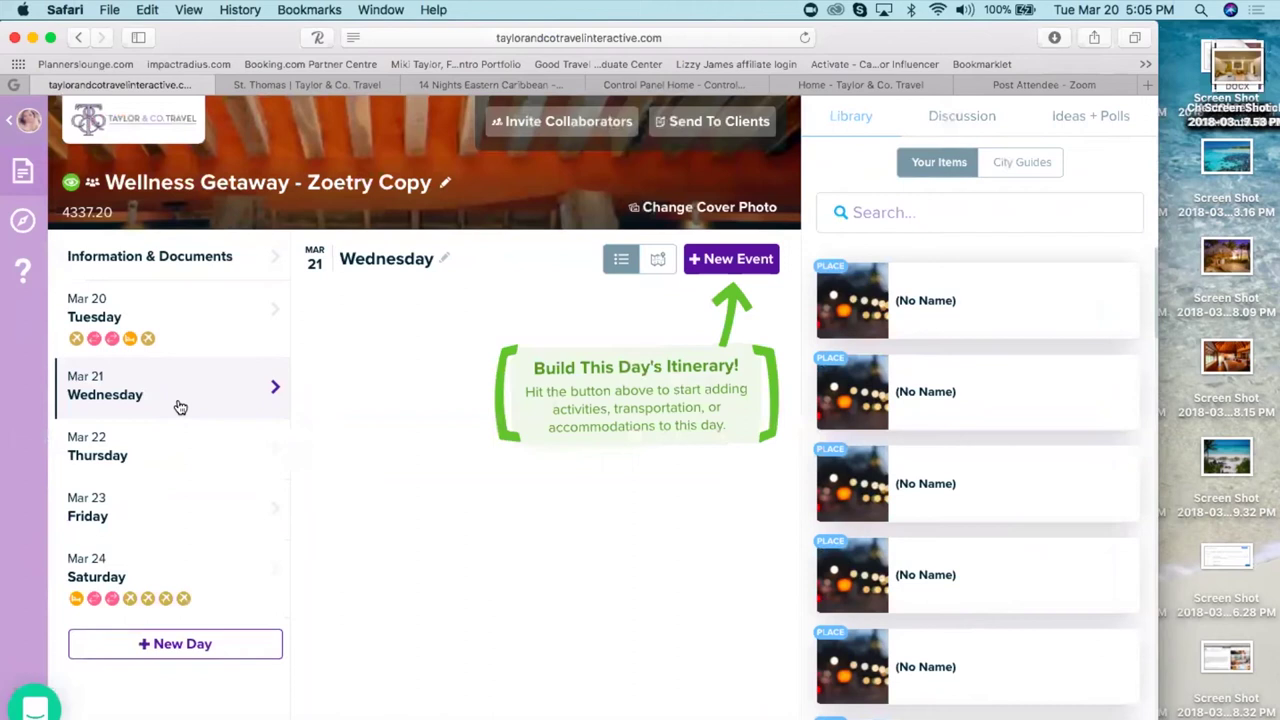
- Start a new Activity event on Wednesday, then switch to the 14 Nights Eastern Caribbean booking page
left_click(735, 261)
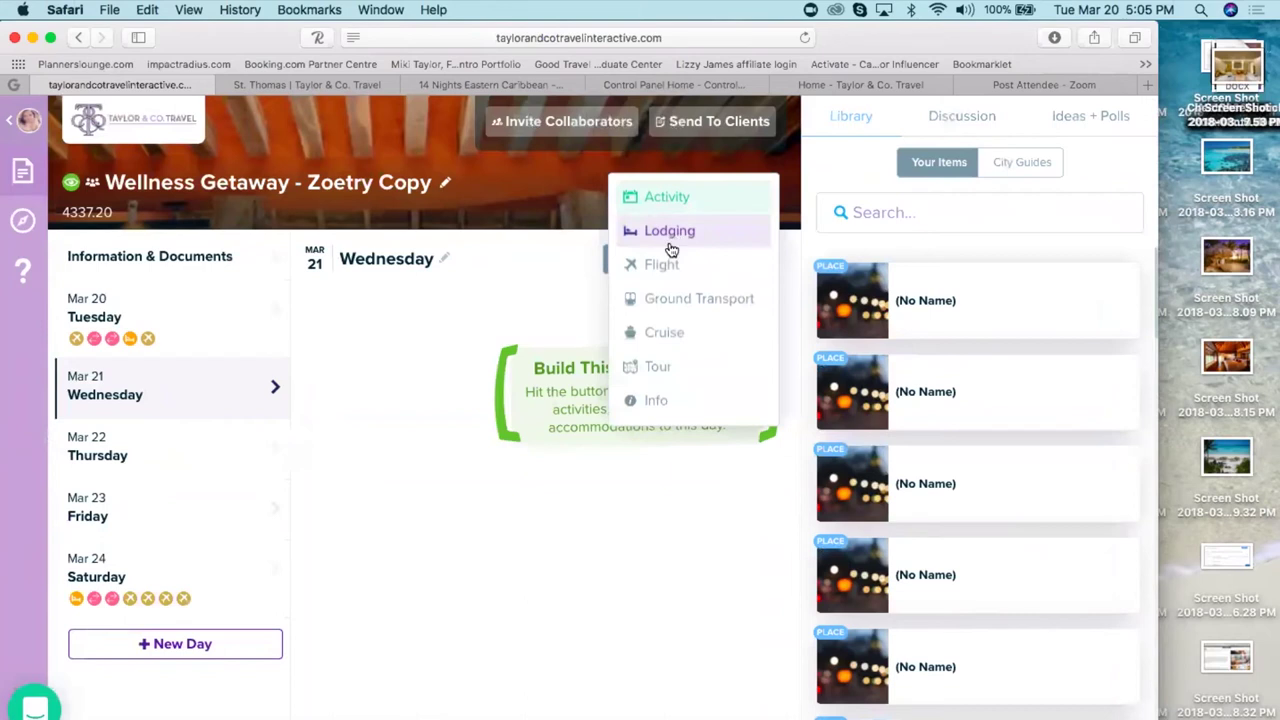
left_click(681, 202)
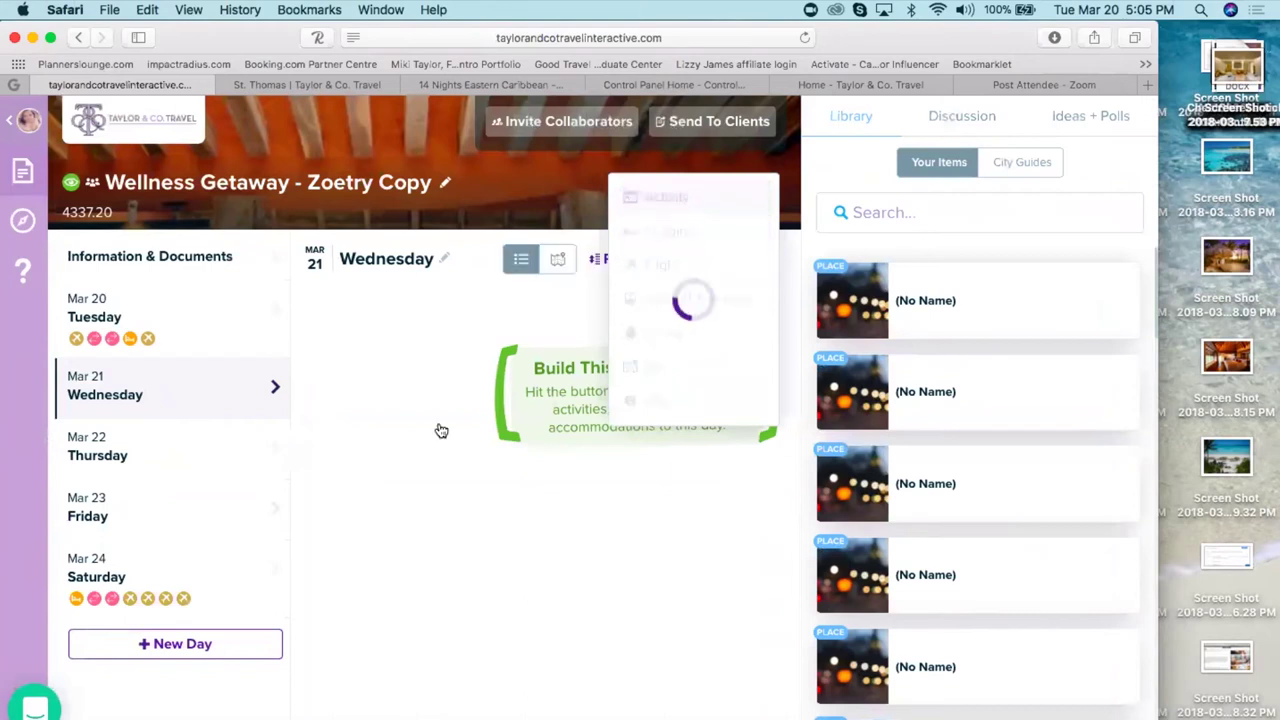
scroll(440, 438, "down", 3)
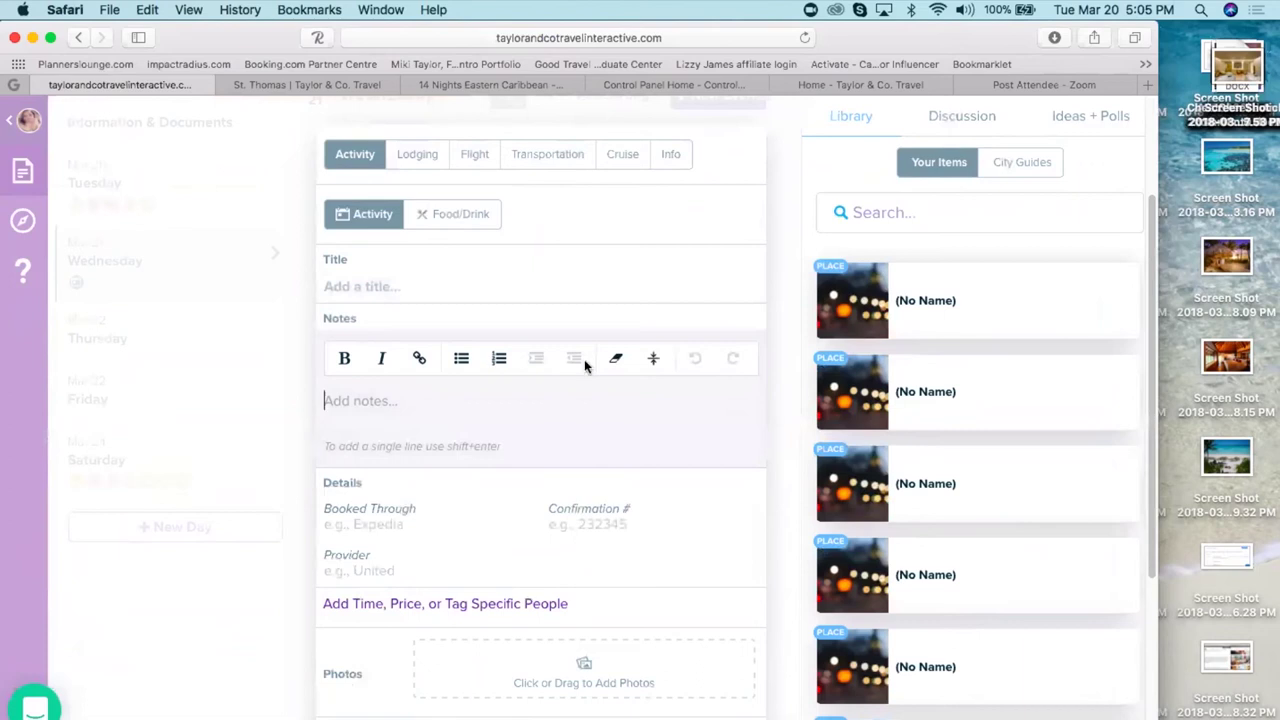
left_click(462, 84)
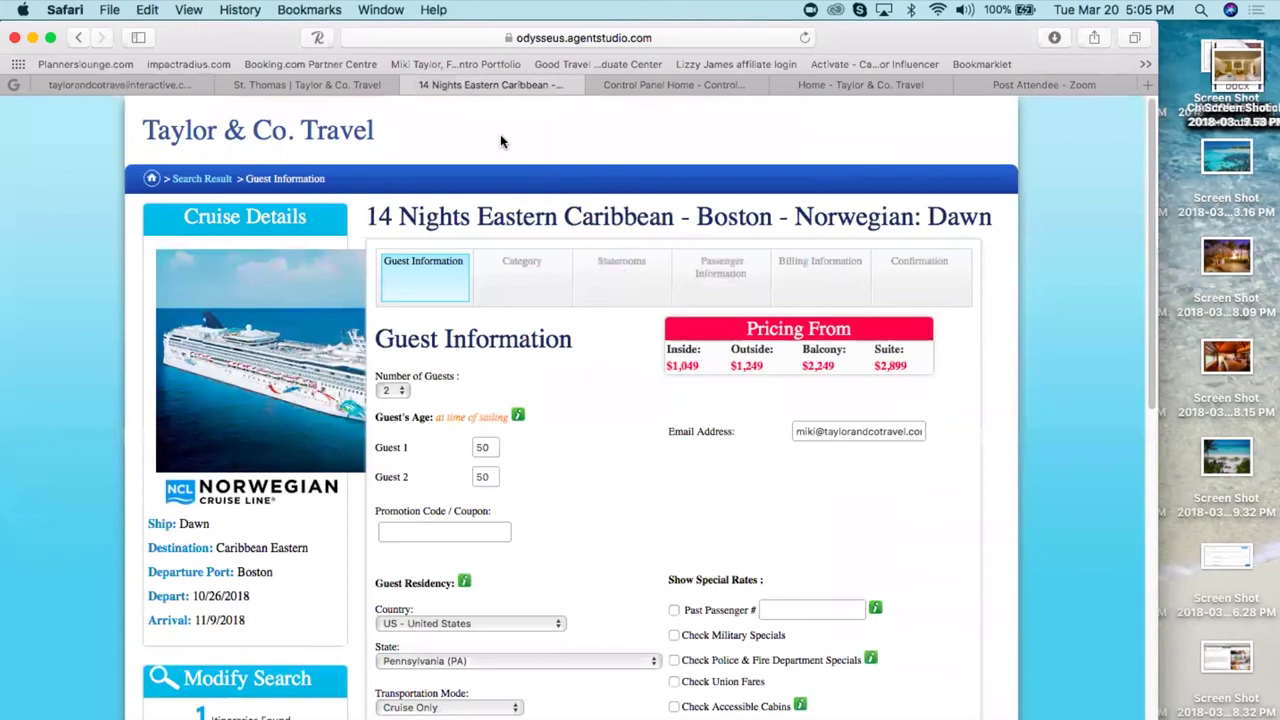
- Close the cruise booking page and open the Project Expedition partner from SELF BOOKING
left_click(411, 86)
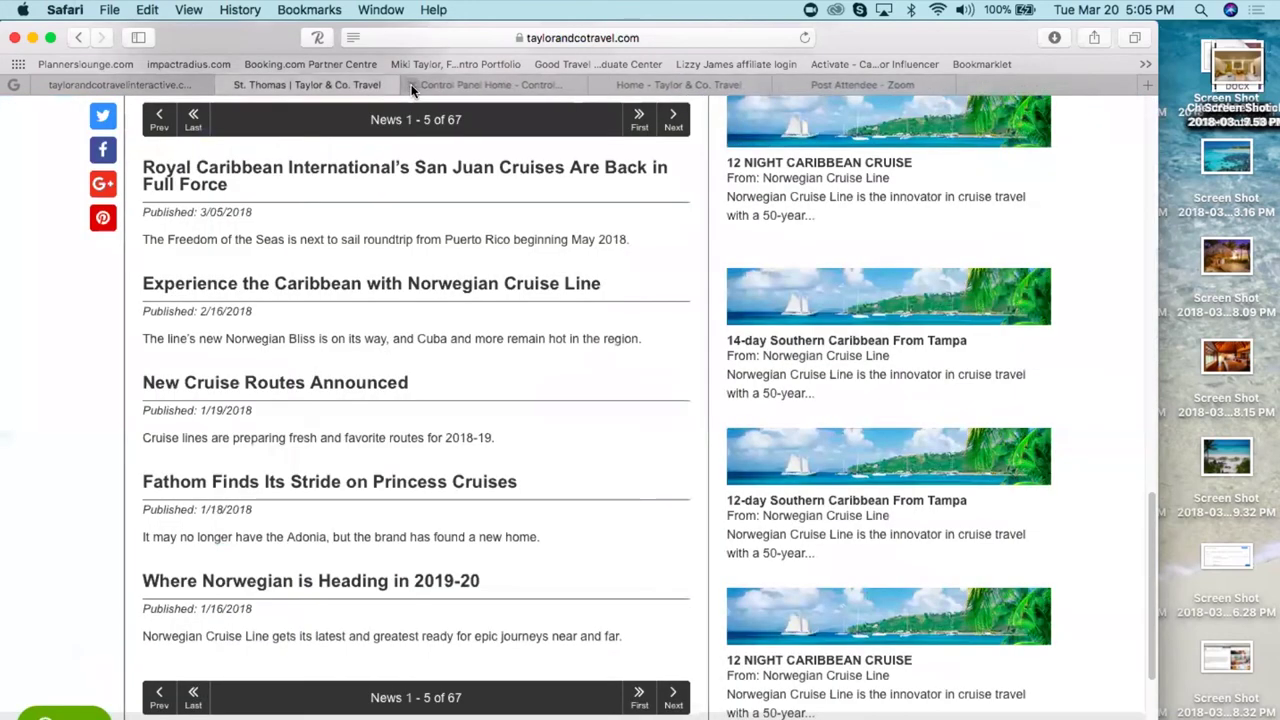
left_click_drag(1154, 552, 1160, 134)
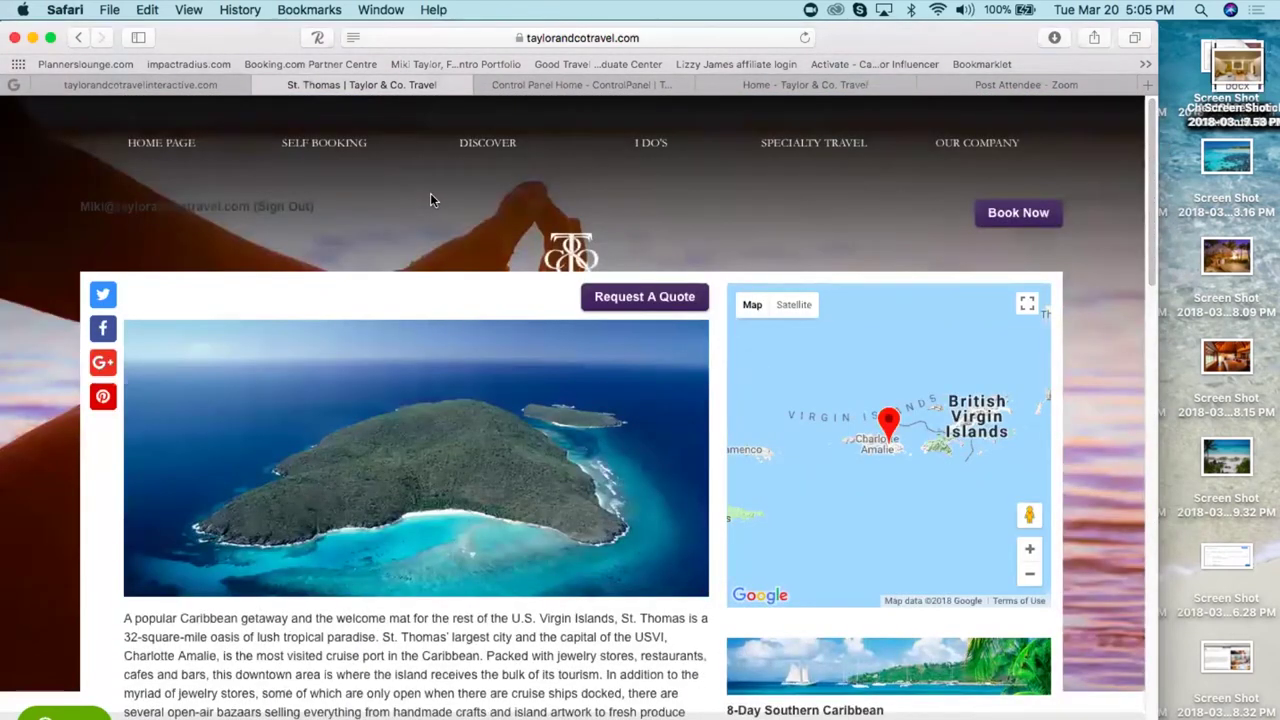
left_click(333, 148)
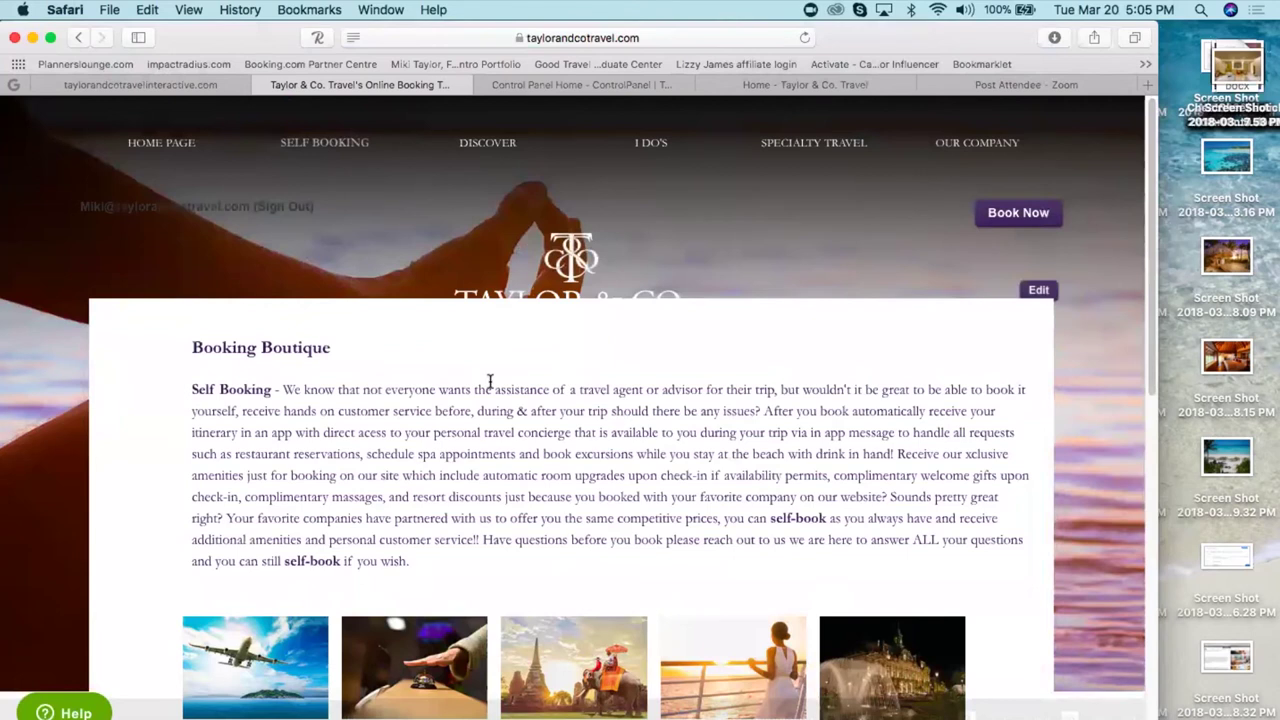
scroll(490, 381, "down", 5)
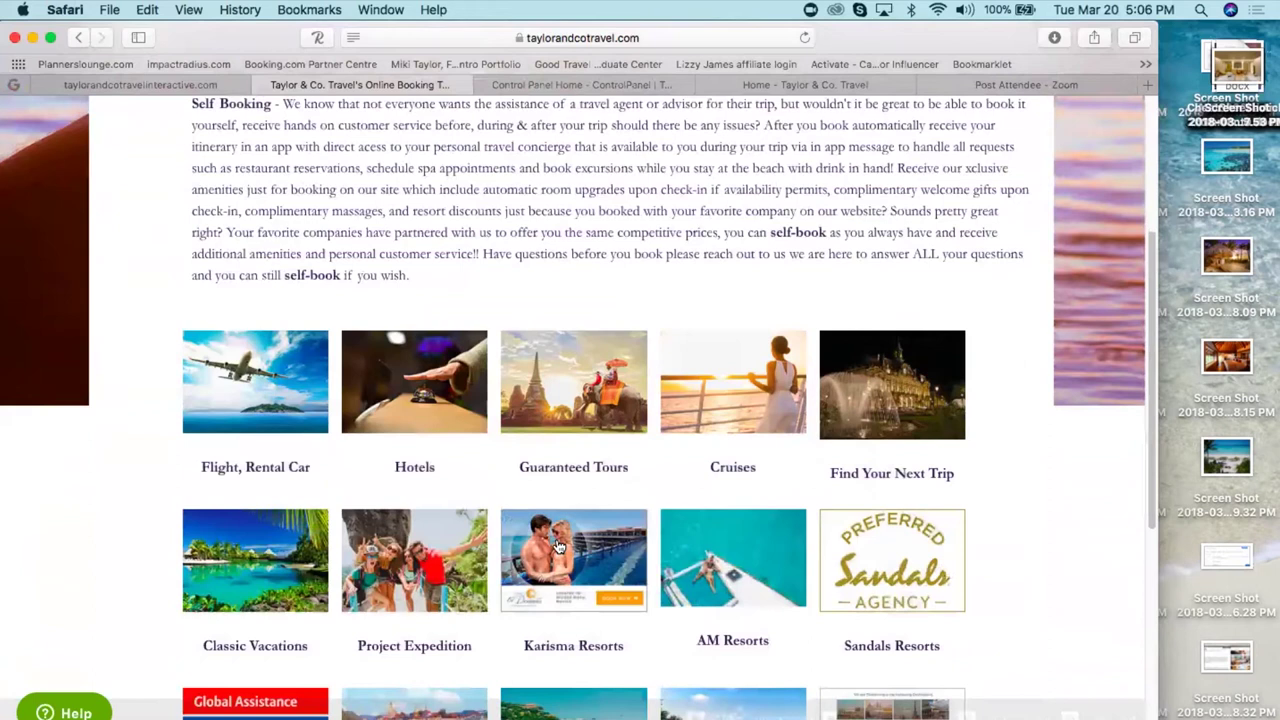
left_click(406, 567)
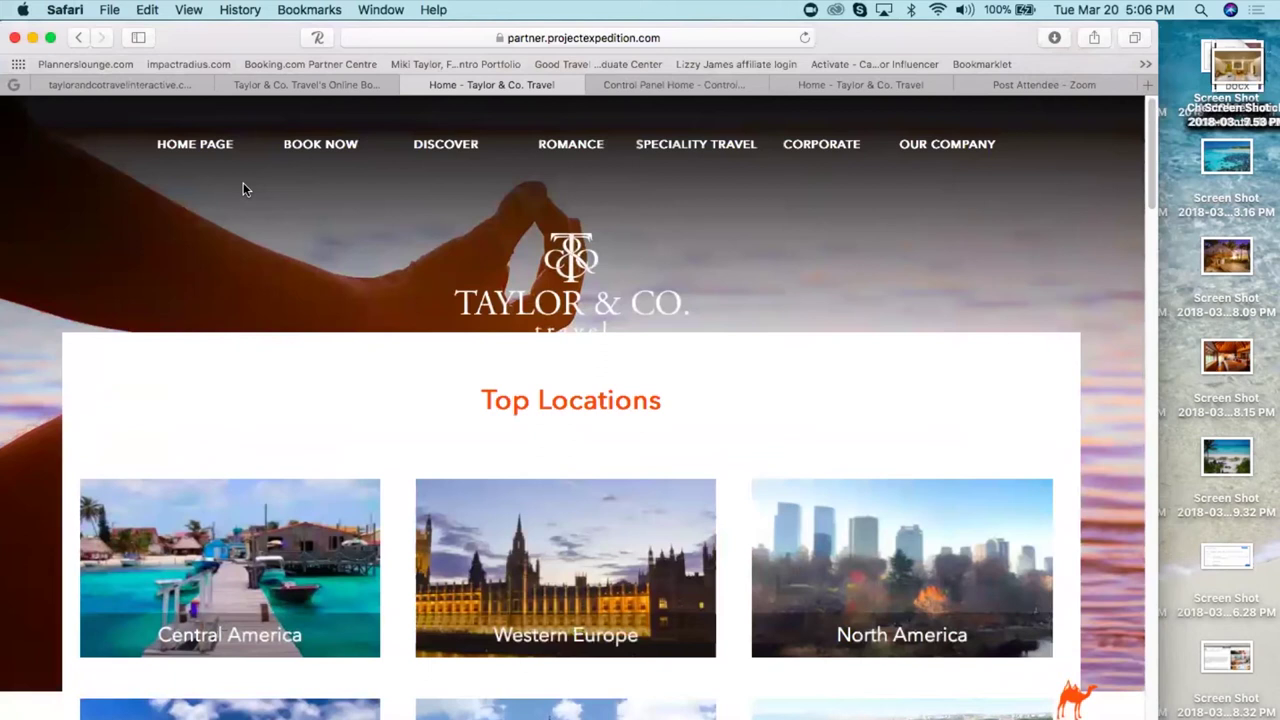
- Go back to the Travefy trip editor with the blank Wednesday activity form
left_click(300, 86)
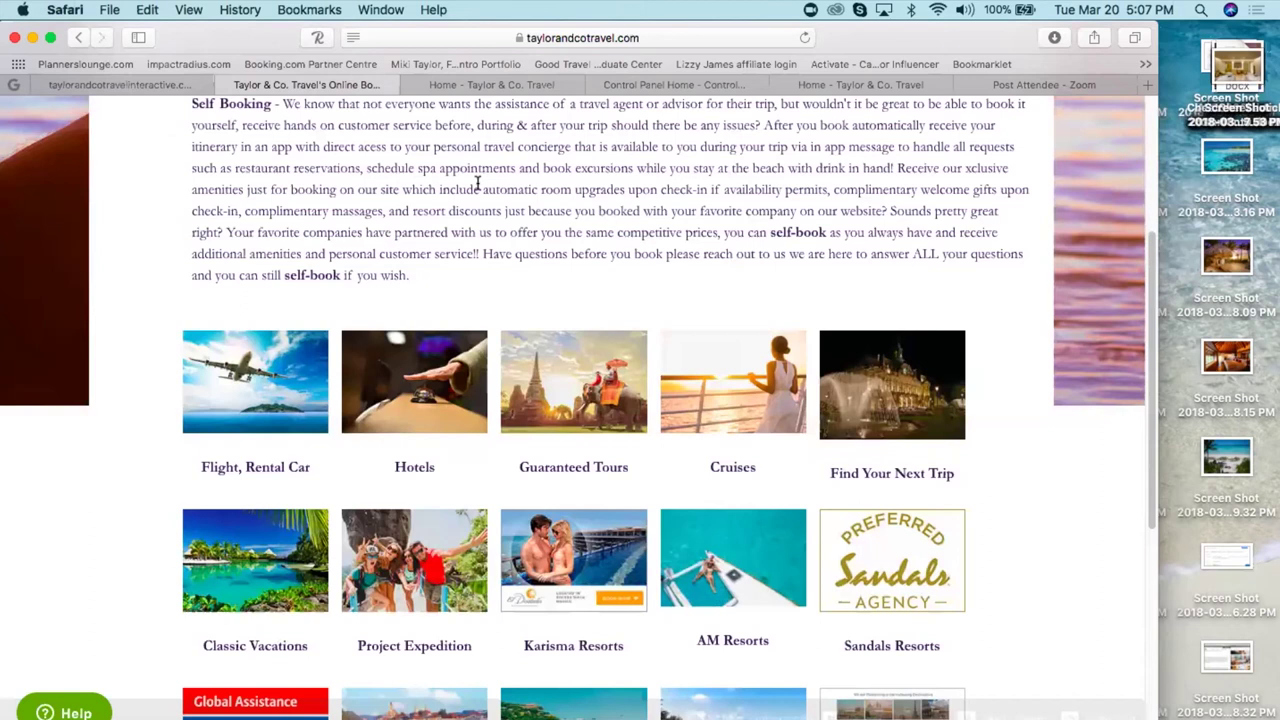
scroll(478, 183, "up", 6)
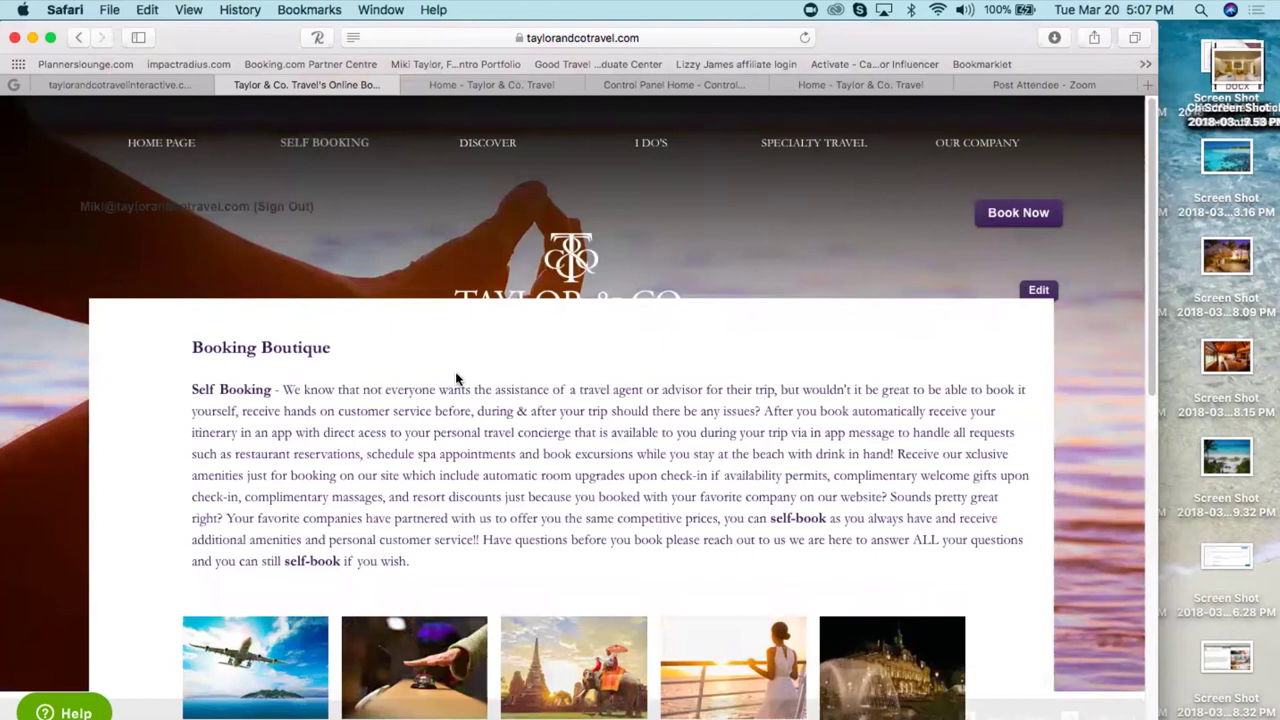
left_click(126, 86)
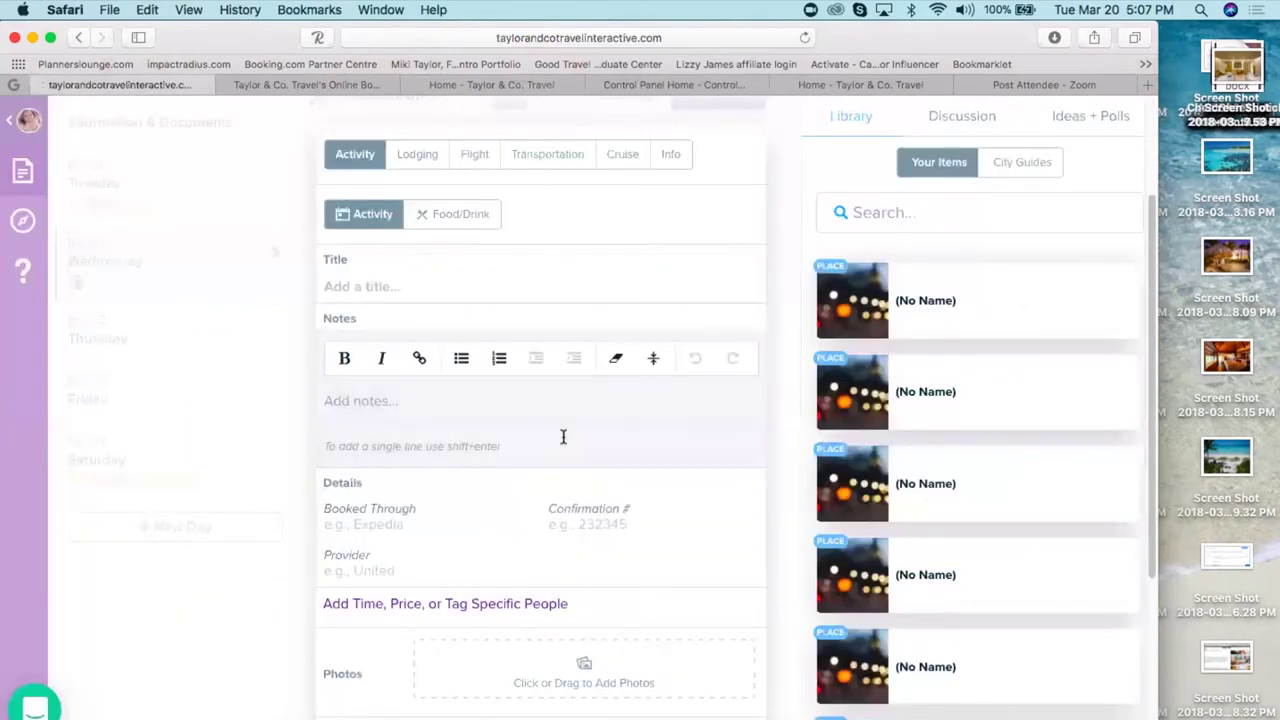
- Close the empty activity form and add the library's Disclosure item to Wednesday
left_click(245, 676)
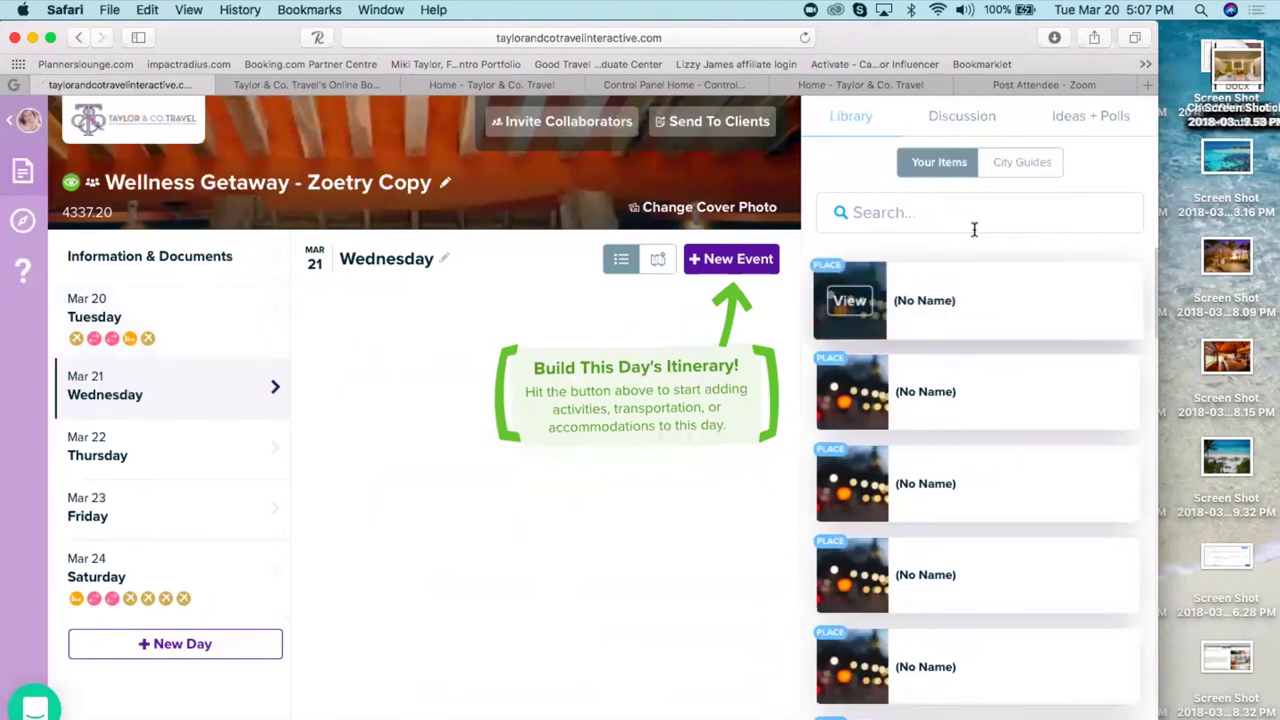
left_click(912, 213)
type("dis")
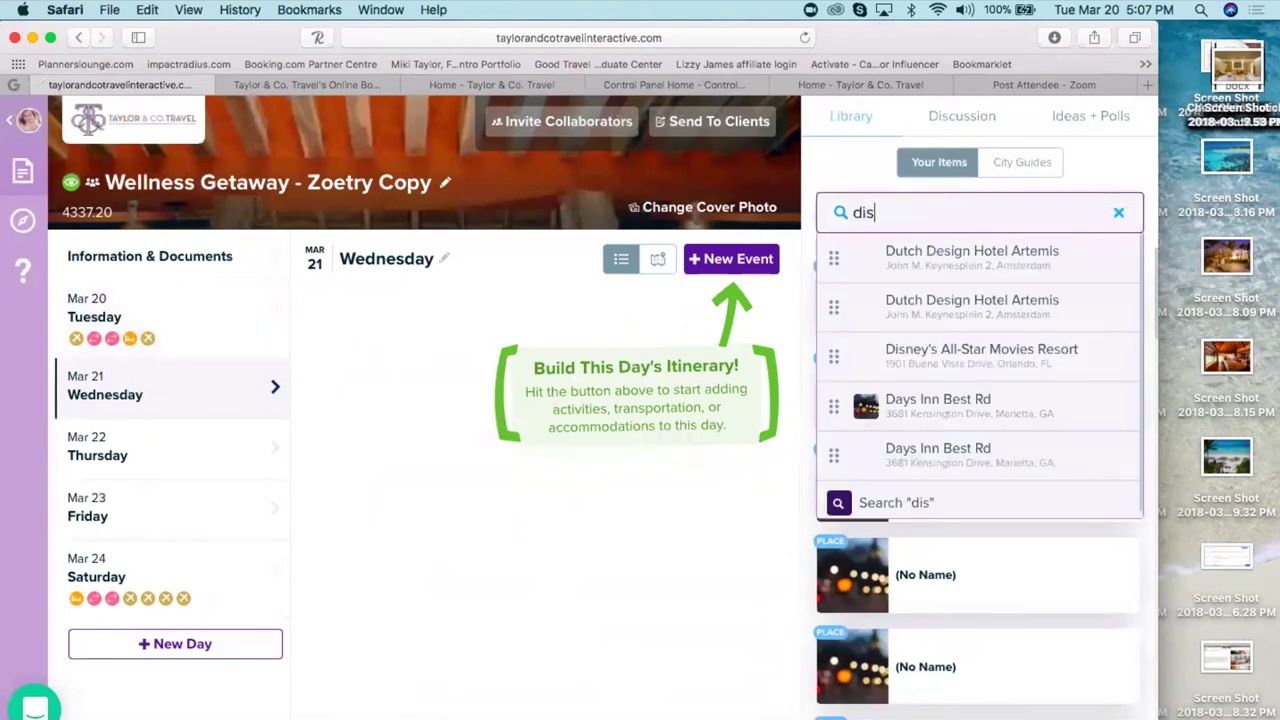
type("cclos")
key("BackSpace")
key("BackSpace")
key("BackSpace")
key("BackSpace")
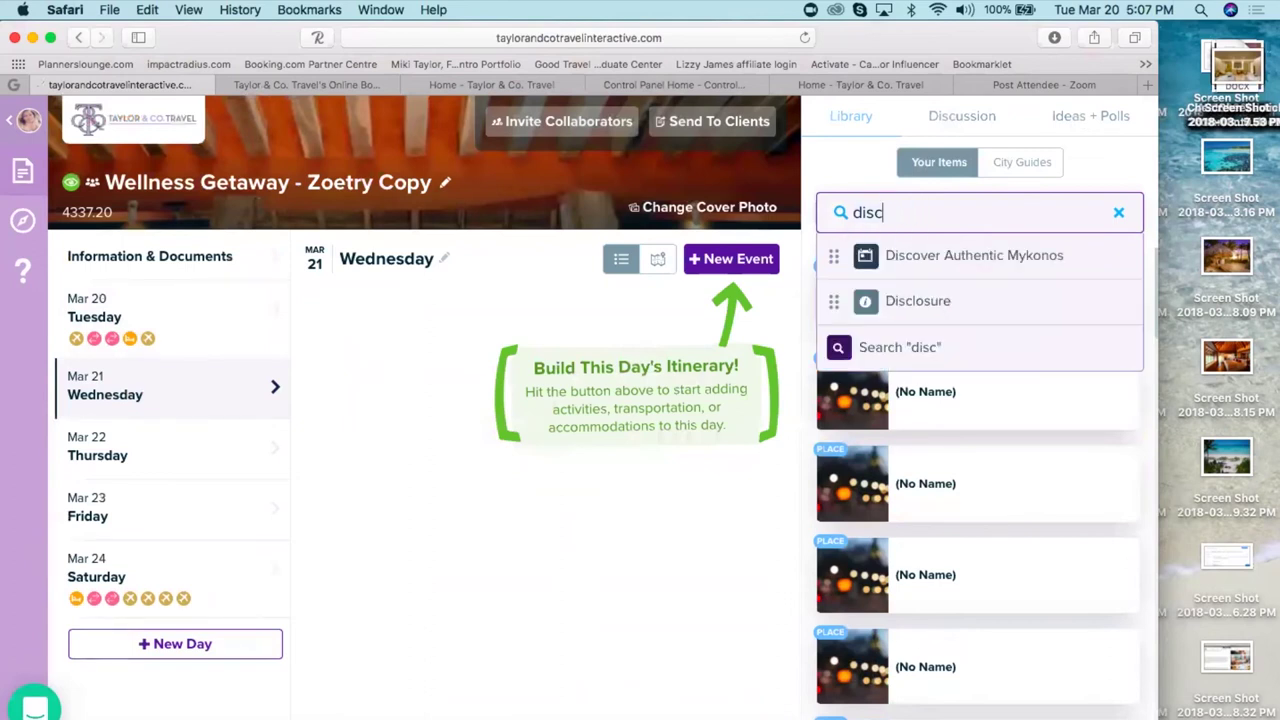
left_click(918, 301)
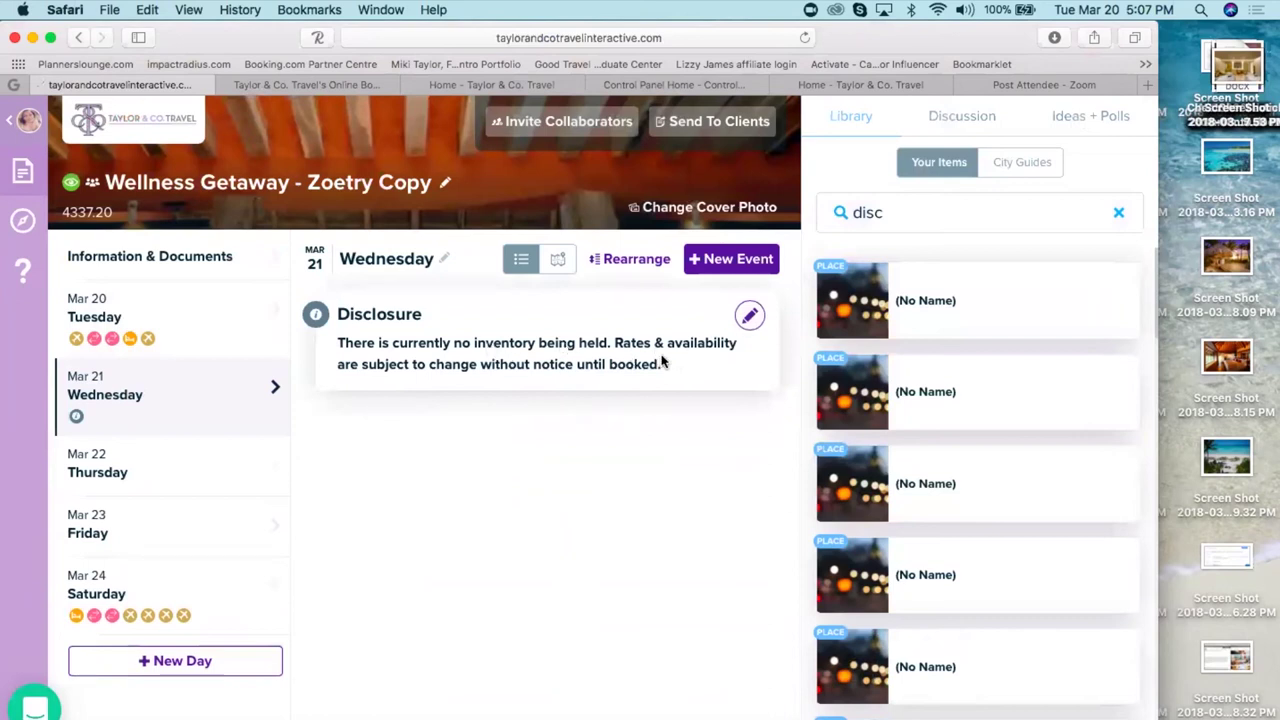
- Add the Travel Insurance library item to Wednesday and open its notes for editing
left_click(910, 212)
key("BackSpace")
key("BackSpace")
key("BackSpace")
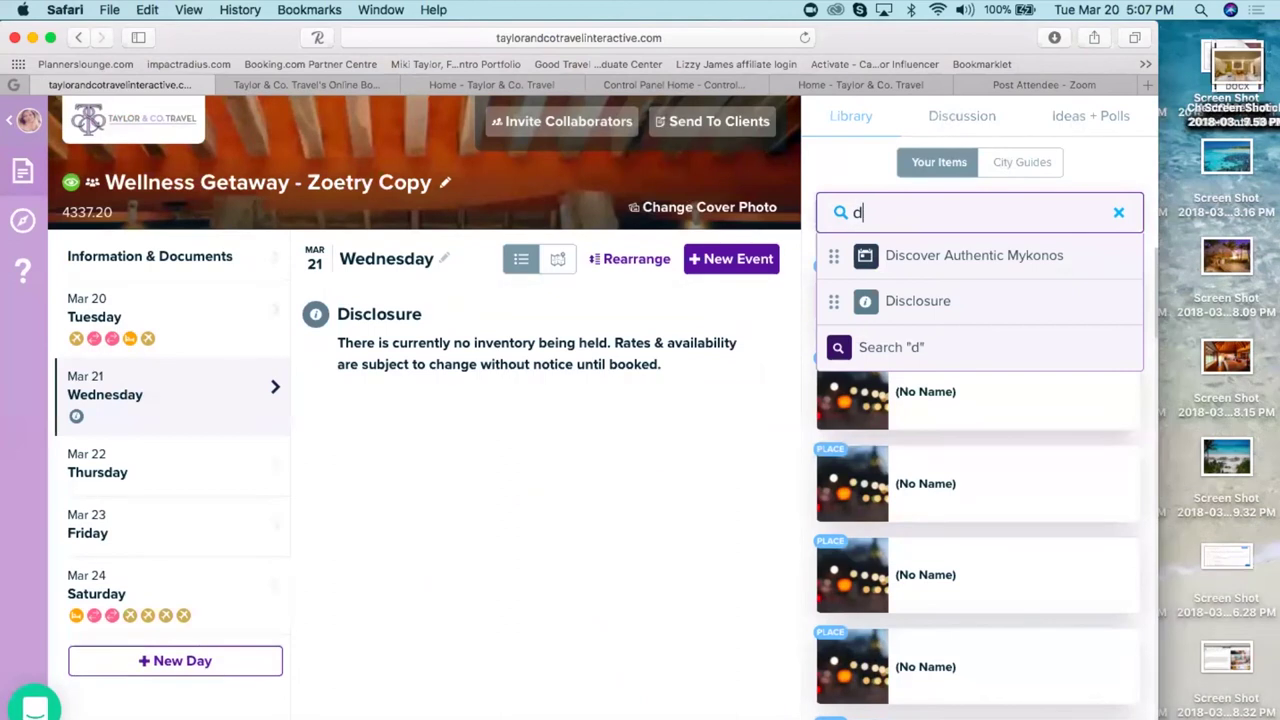
key("BackSpace")
type("travel i")
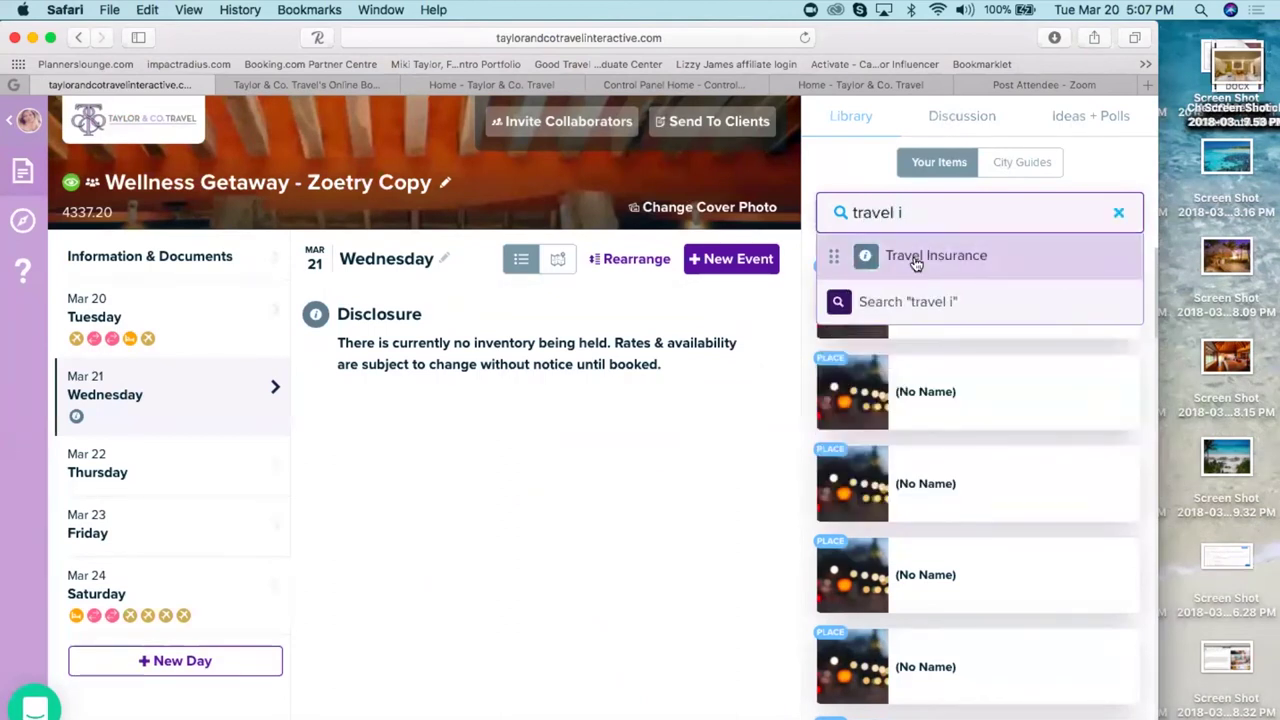
left_click(916, 262)
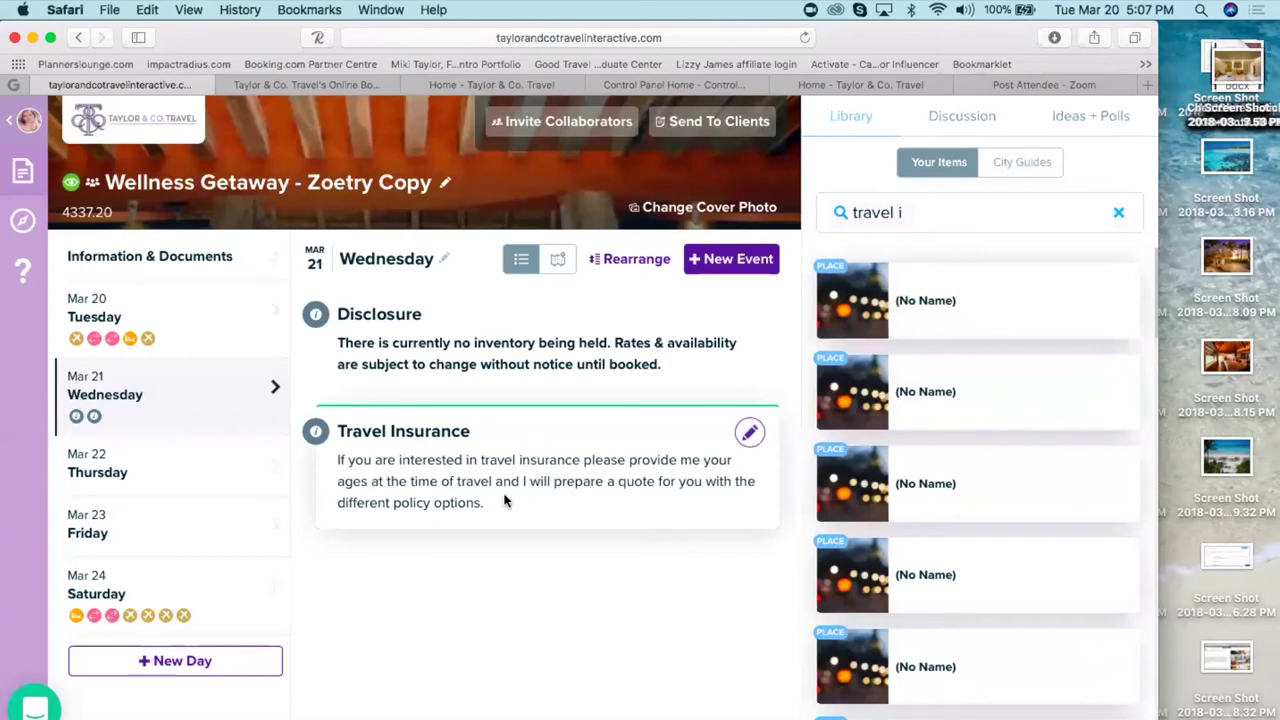
left_click(748, 434)
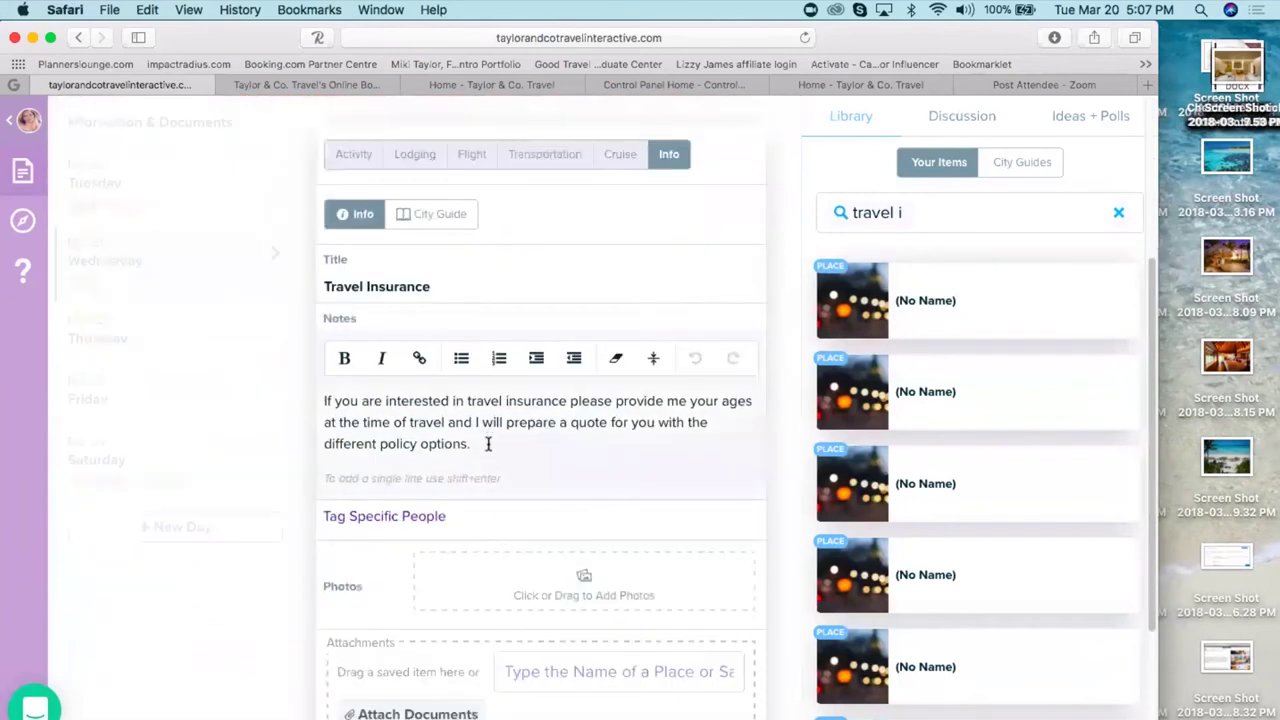
left_click(488, 444)
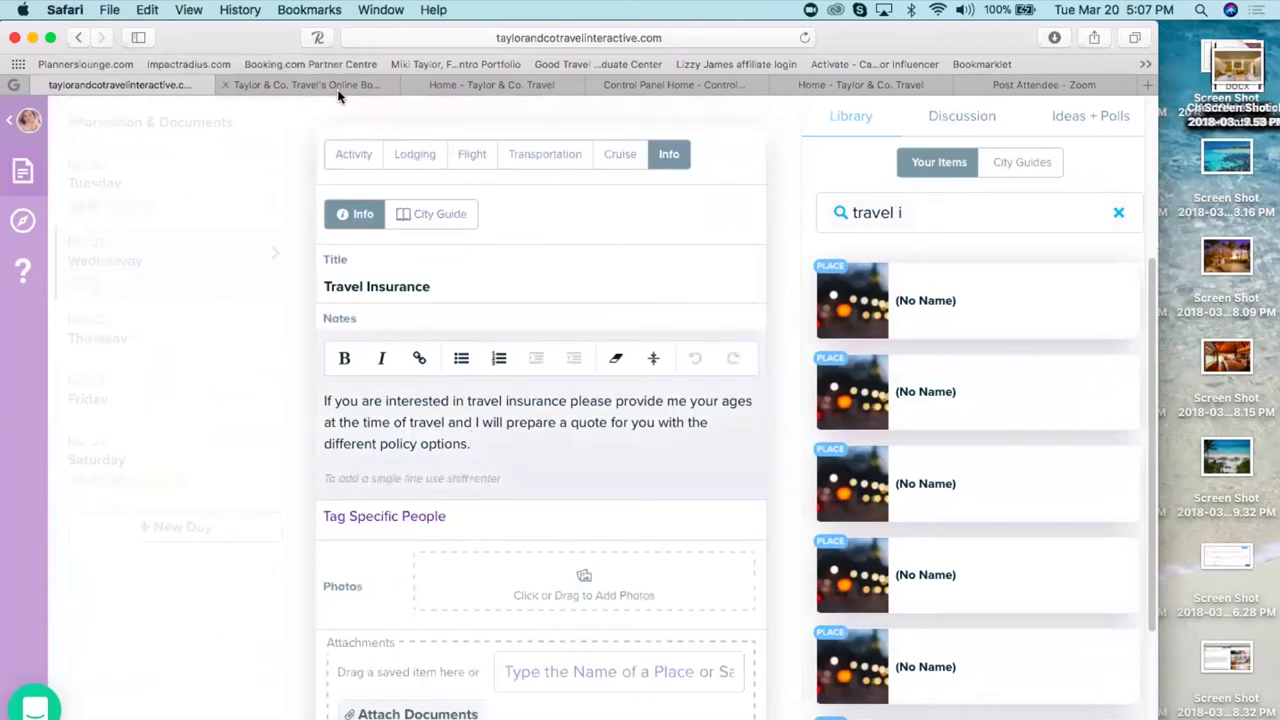
left_click(337, 86)
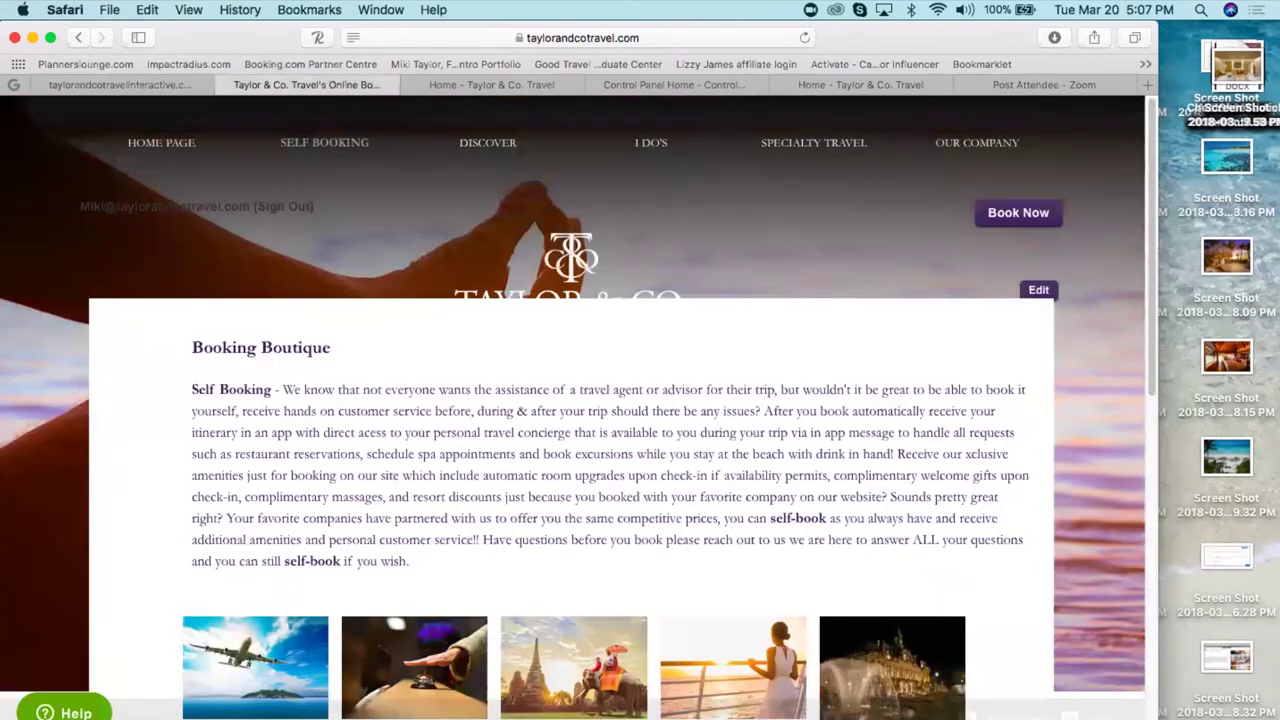
scroll(734, 534, "down", 10)
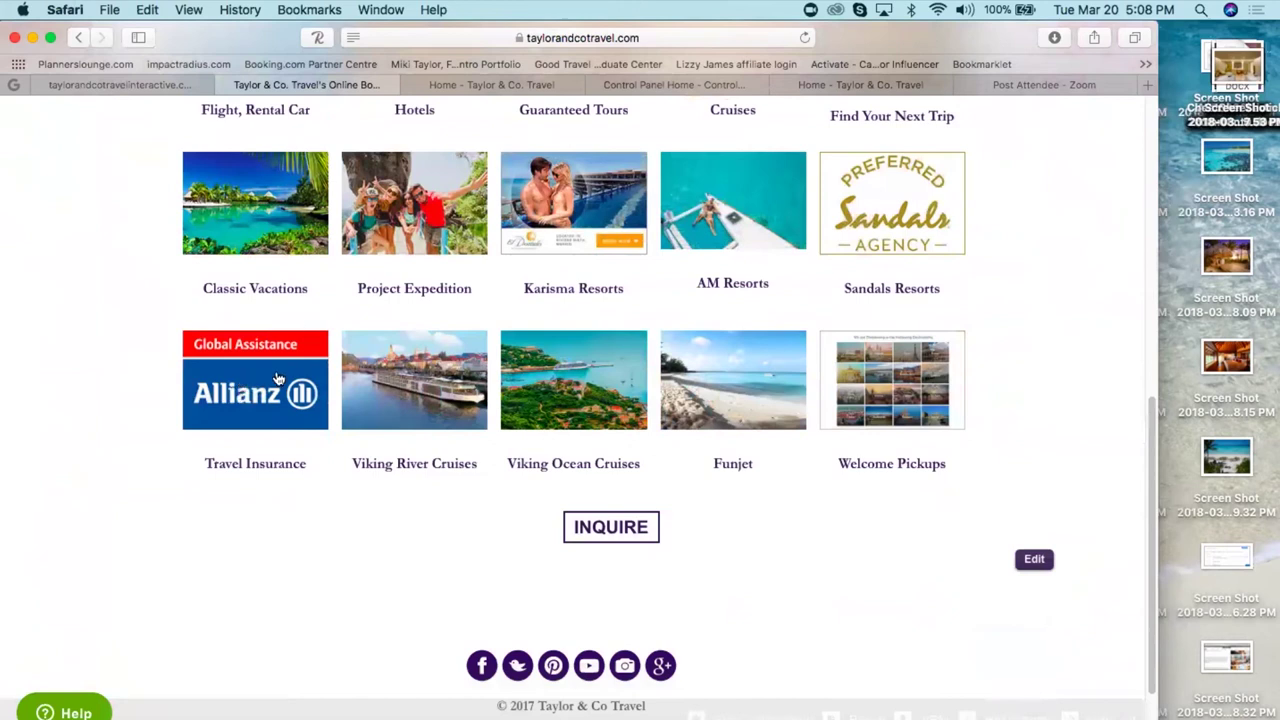
left_click(130, 84)
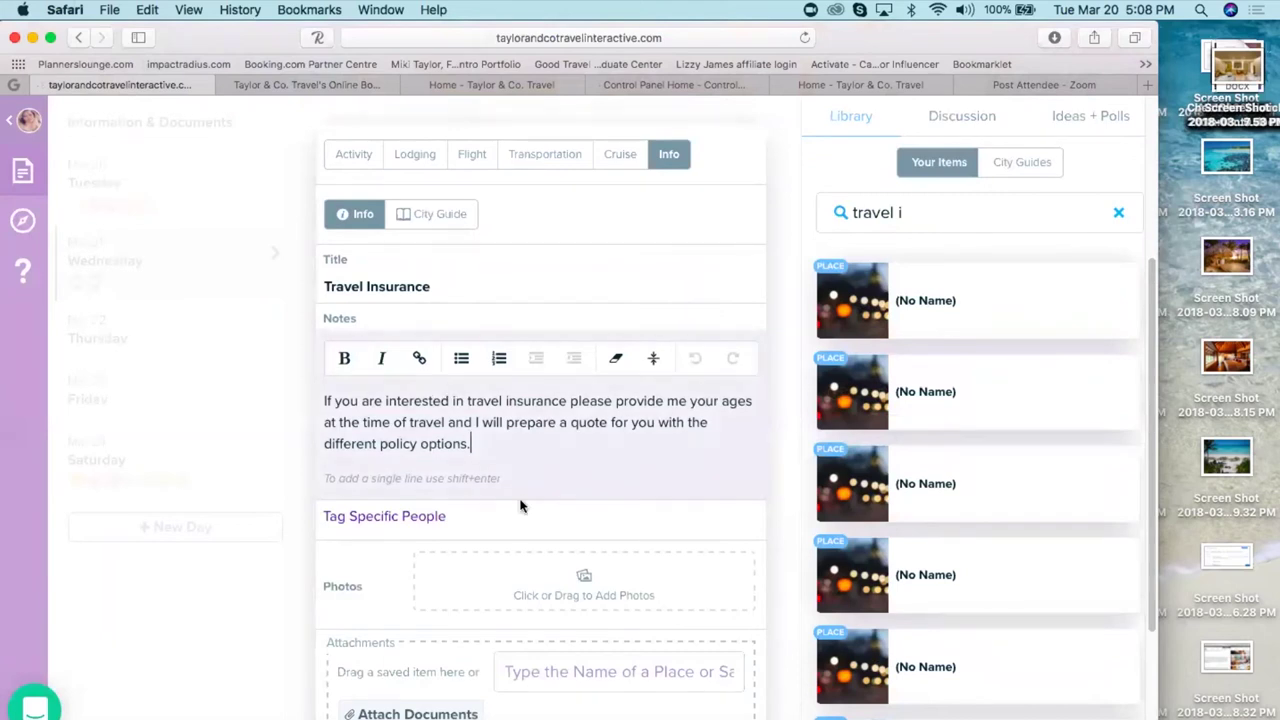
- Save the Travel Insurance notes on Wednesday and return to All Trips
left_click(696, 472)
left_click(234, 690)
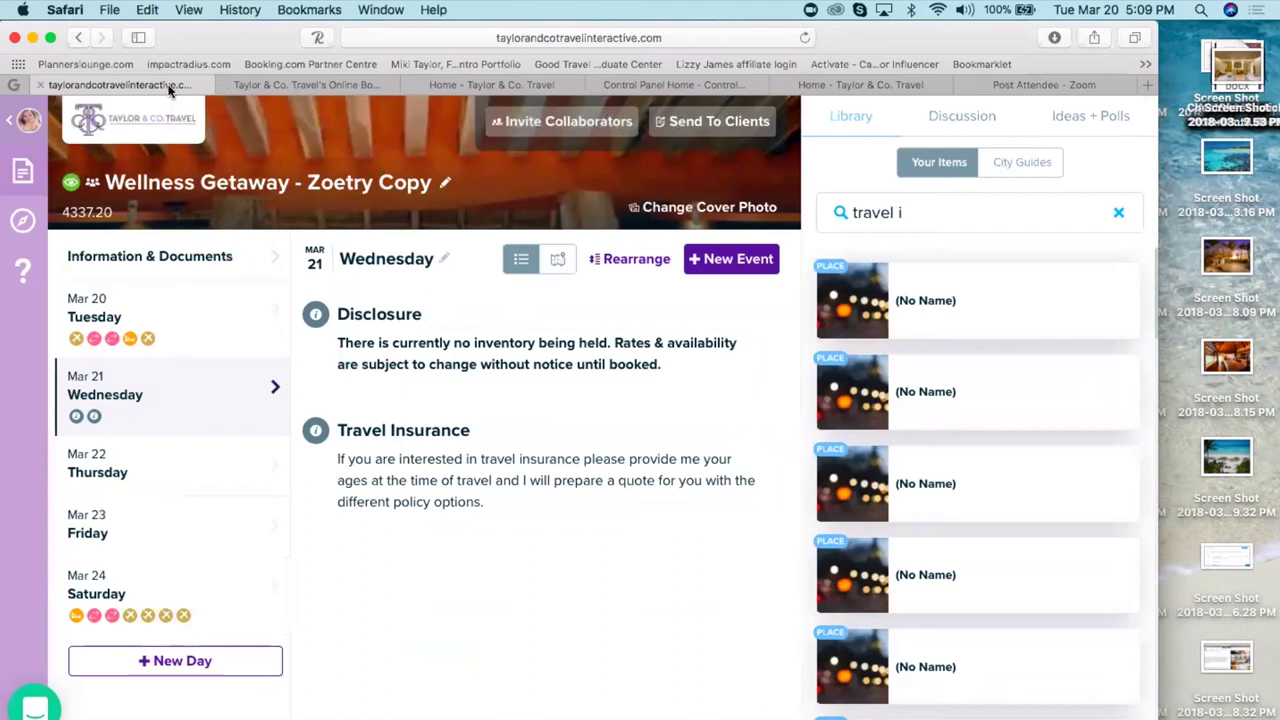
left_click(27, 124)
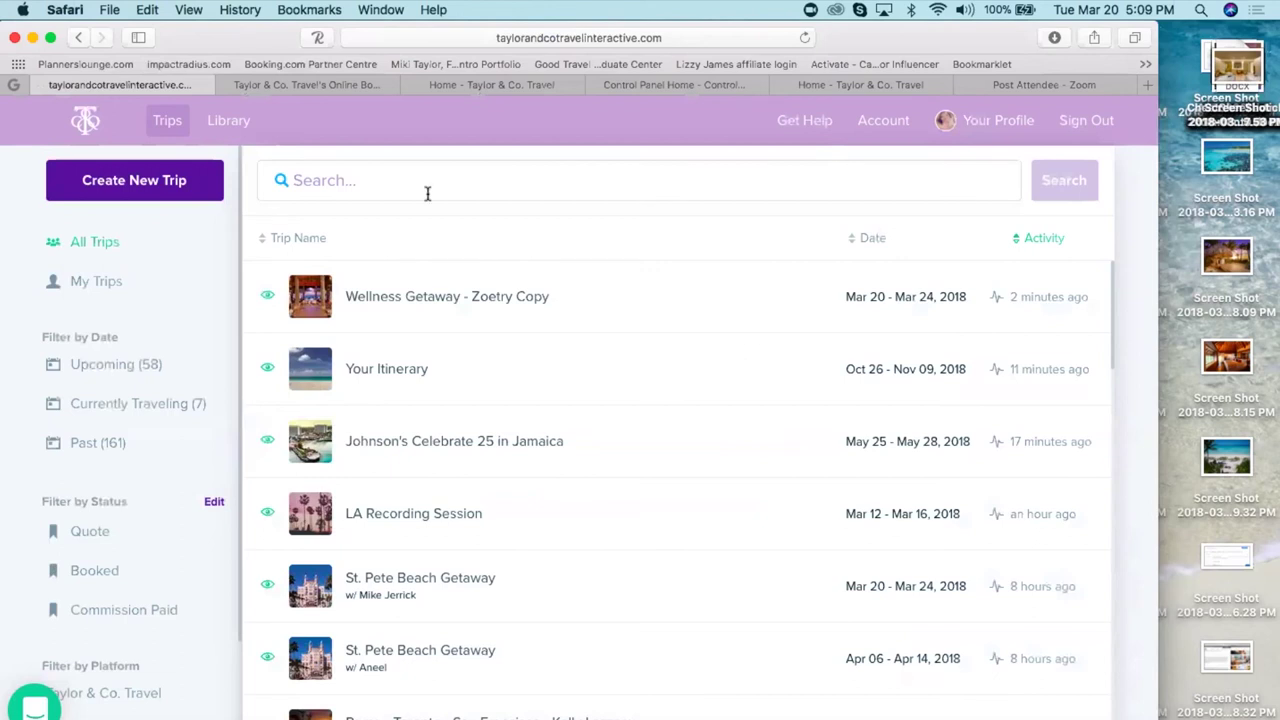
- Open the Wellness Getaway - Zoetry Copy trip and bring up its Send To Clients dialog
left_click(441, 307)
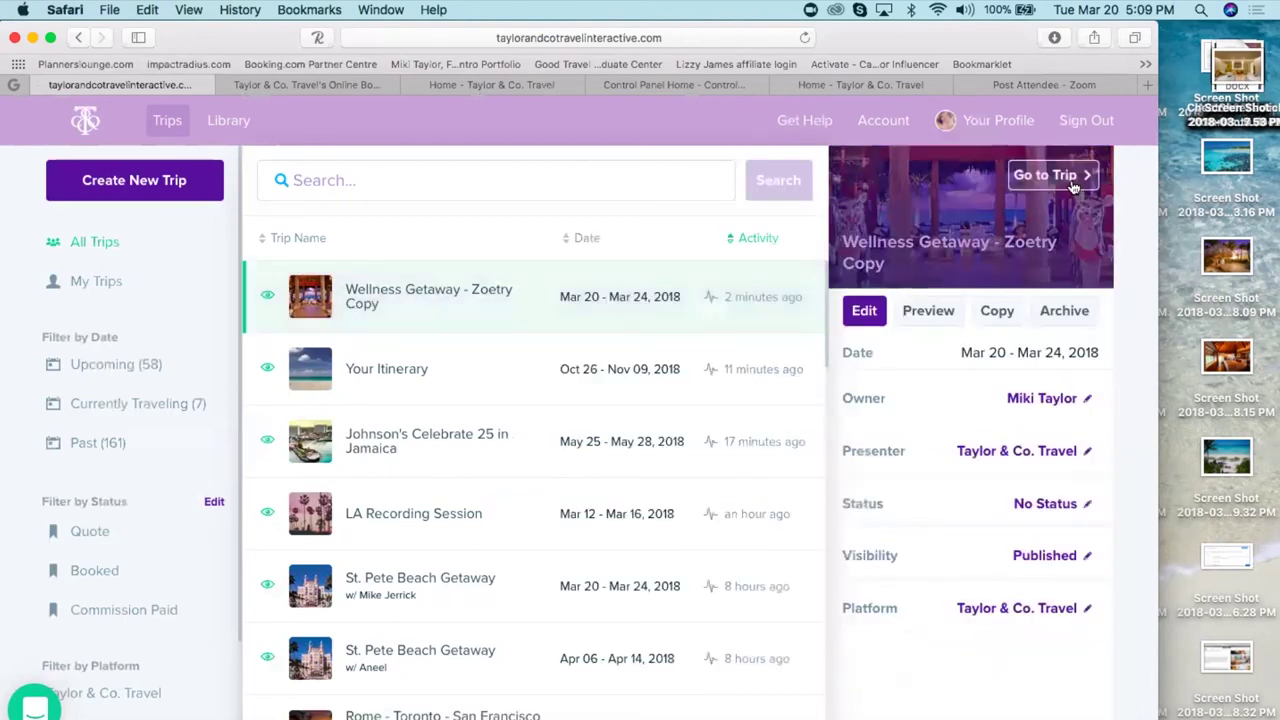
left_click(1073, 186)
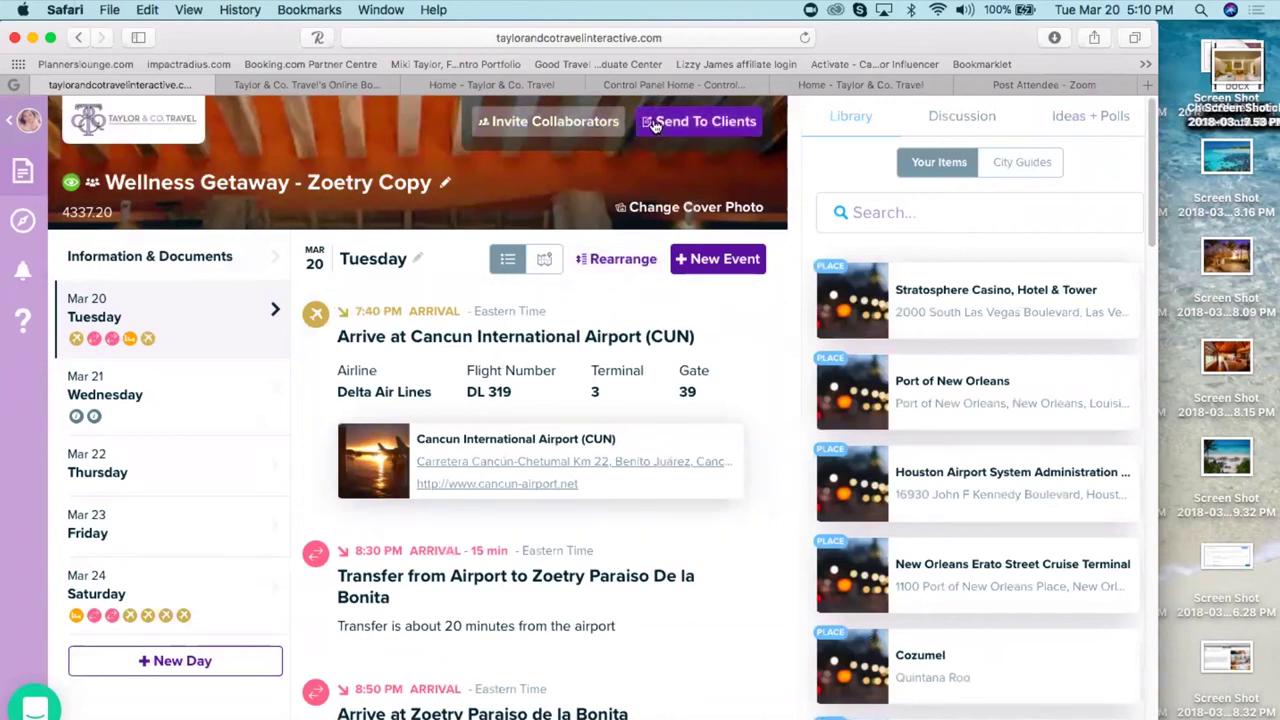
left_click(690, 121)
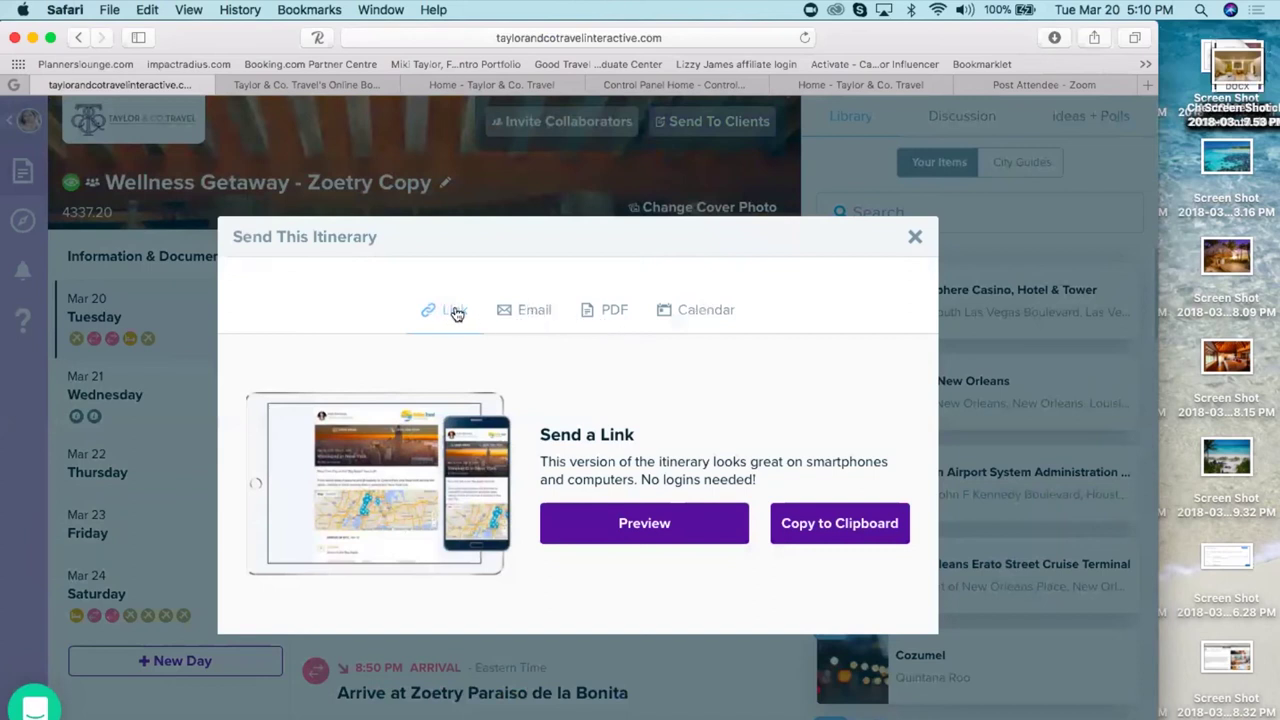
- Preview the Wellness Getaway itinerary as clients see it and scroll through the preview
left_click(628, 528)
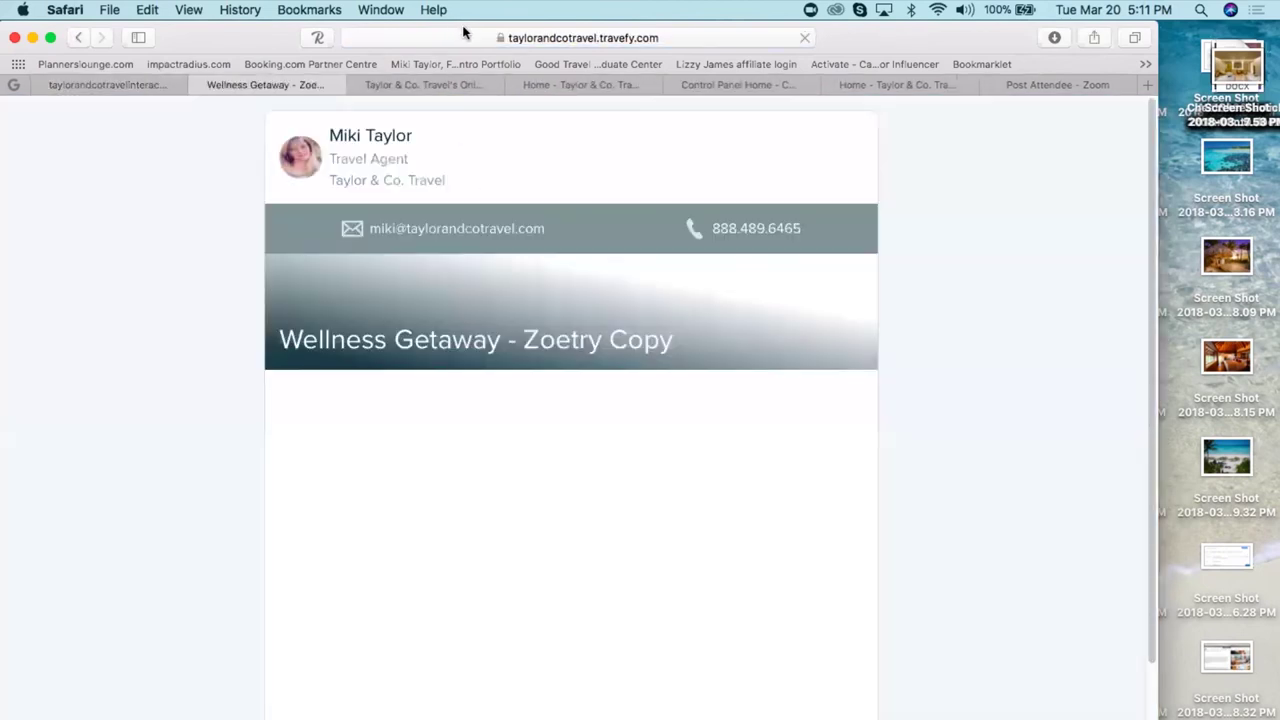
left_click(472, 37)
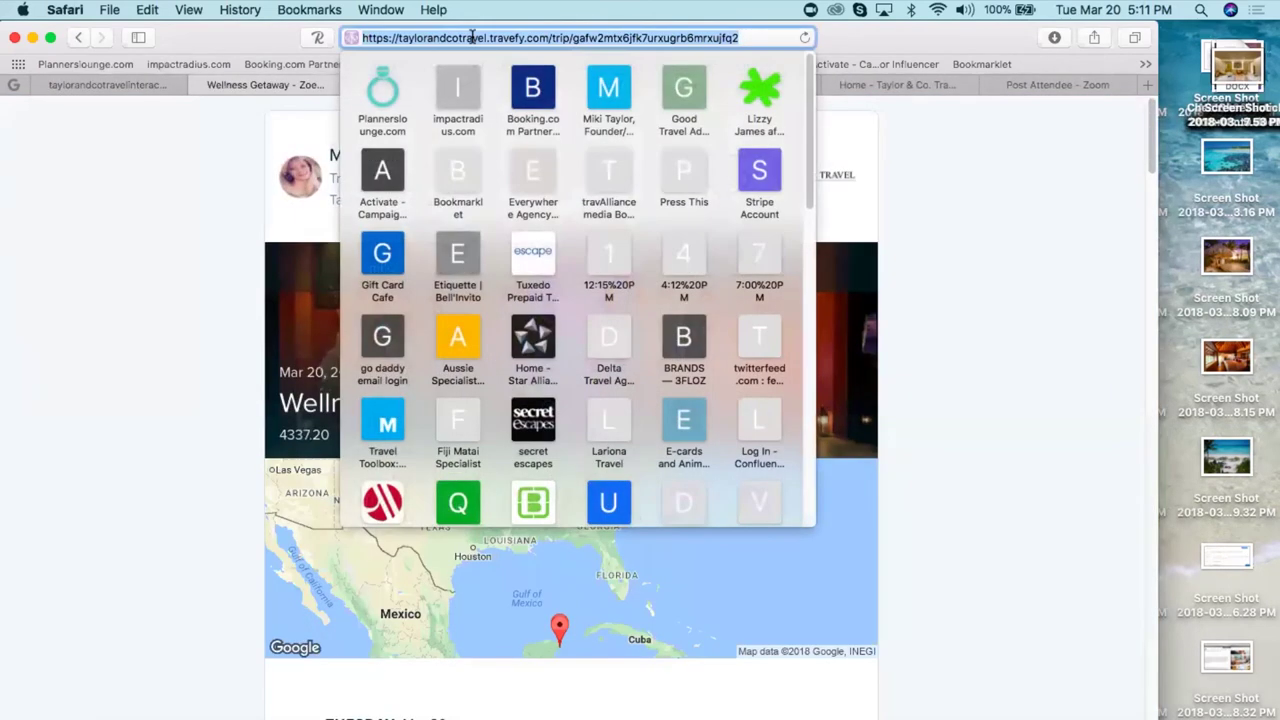
left_click(954, 395)
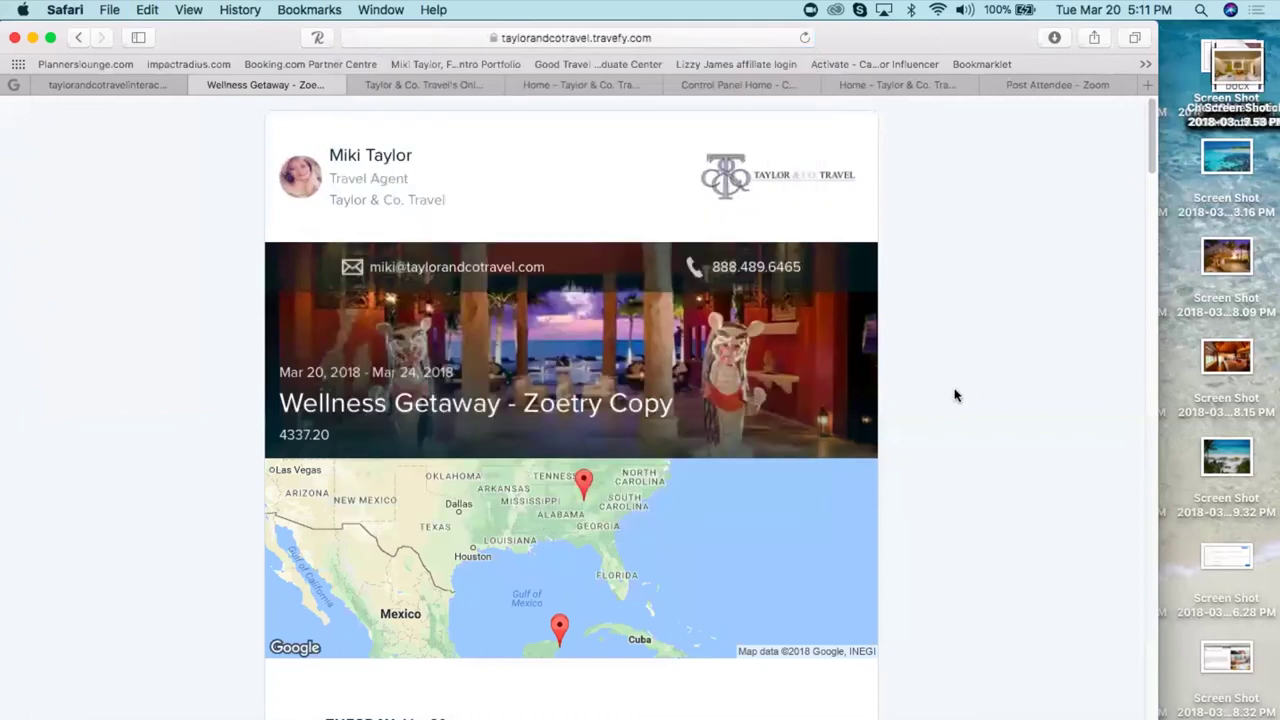
scroll(954, 395, "down", 10)
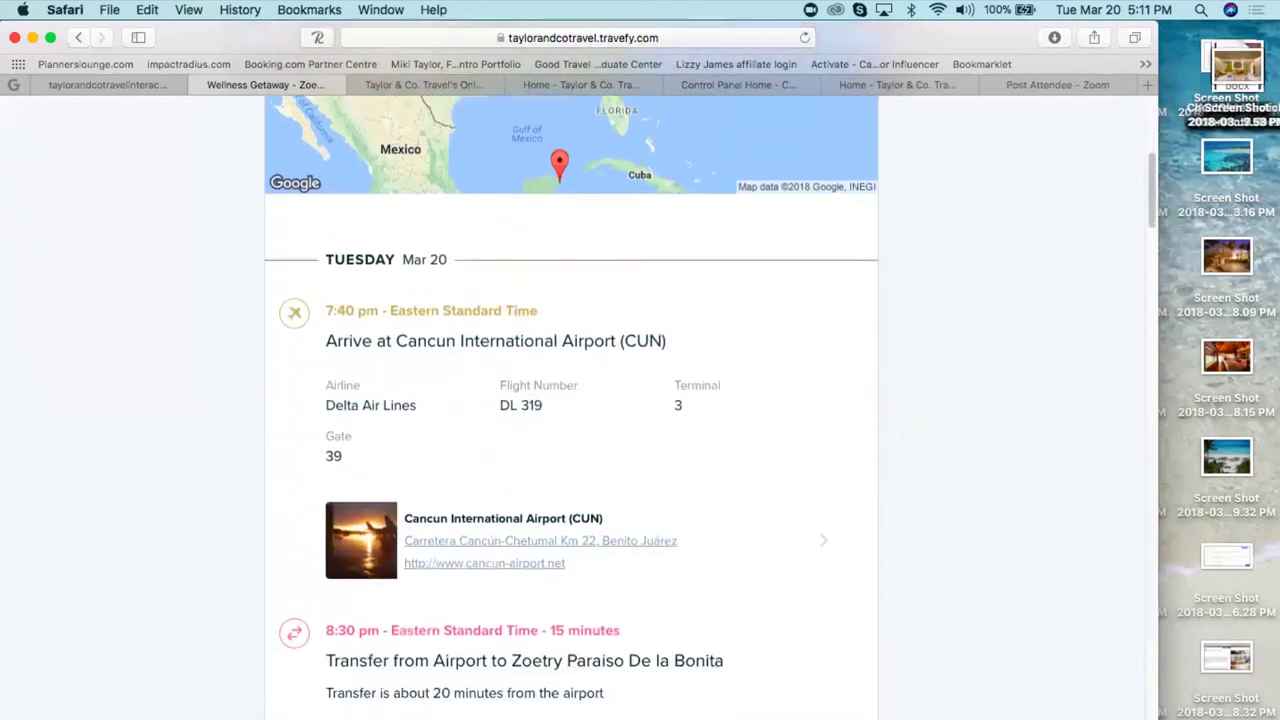
scroll(260, 160, "down", 4)
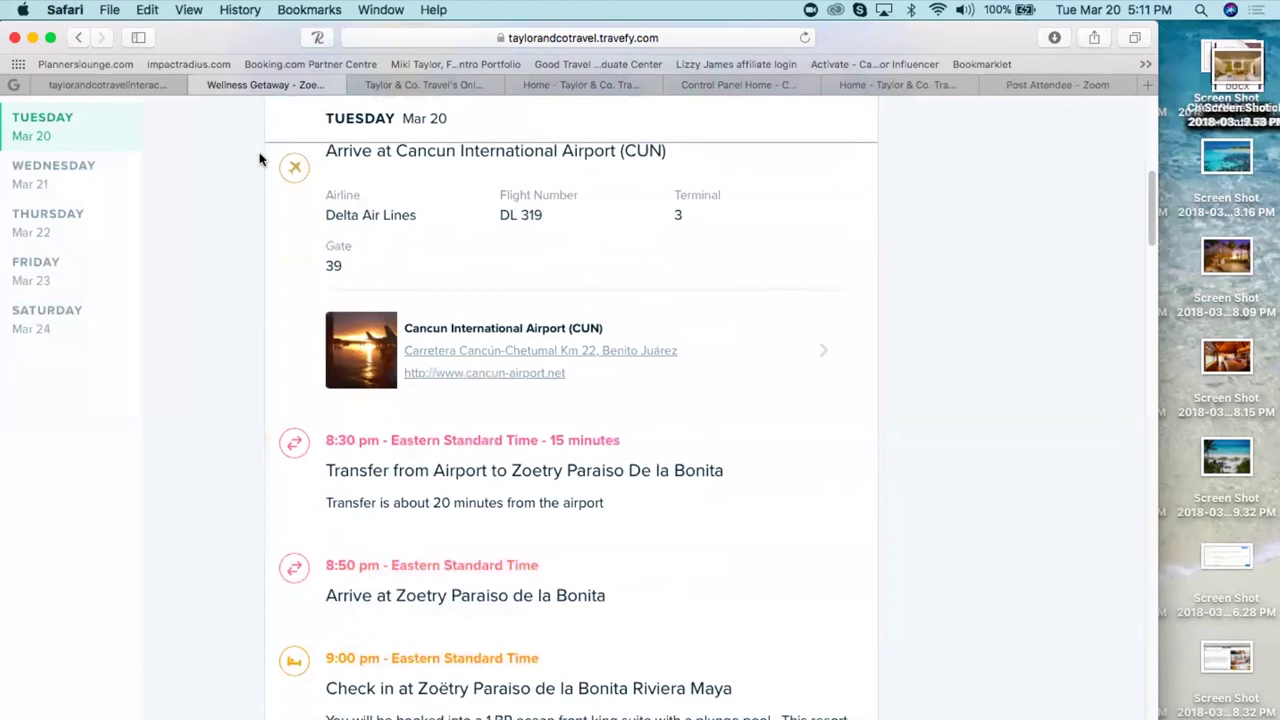
- Return to the trip editor, close the sending options, and switch to the Taylor & Co. home page
left_click(150, 86)
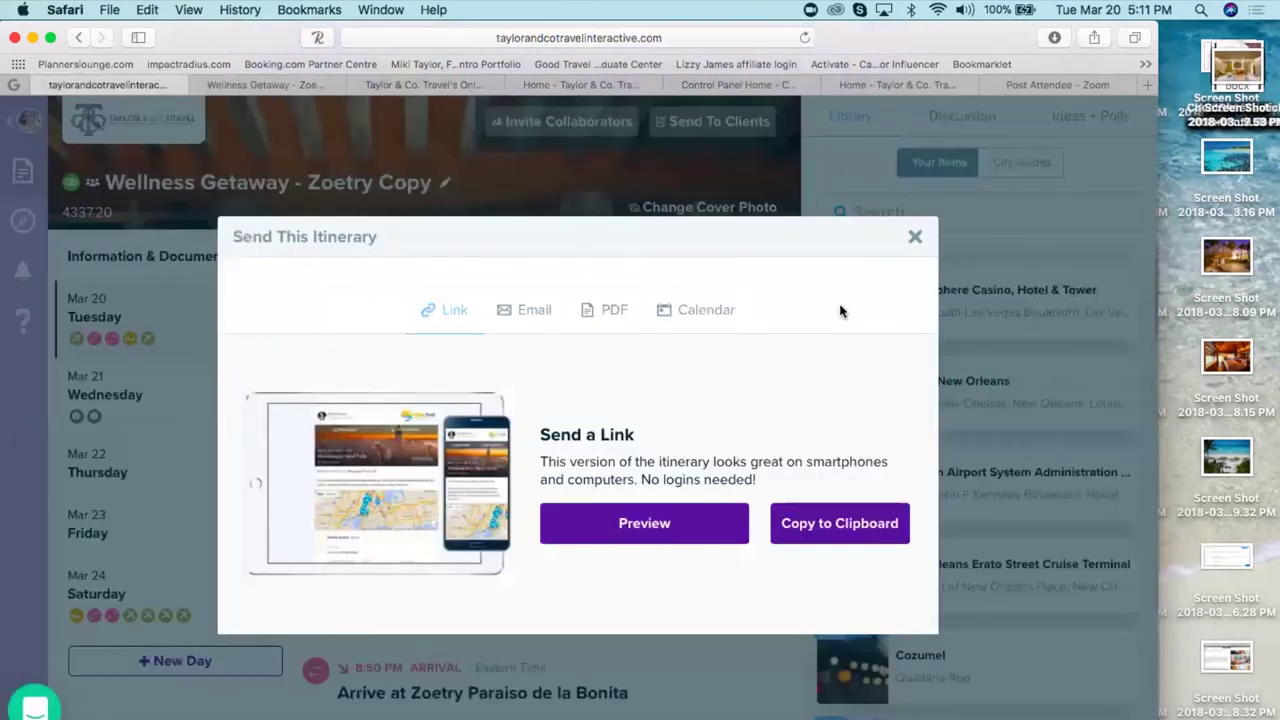
left_click(916, 238)
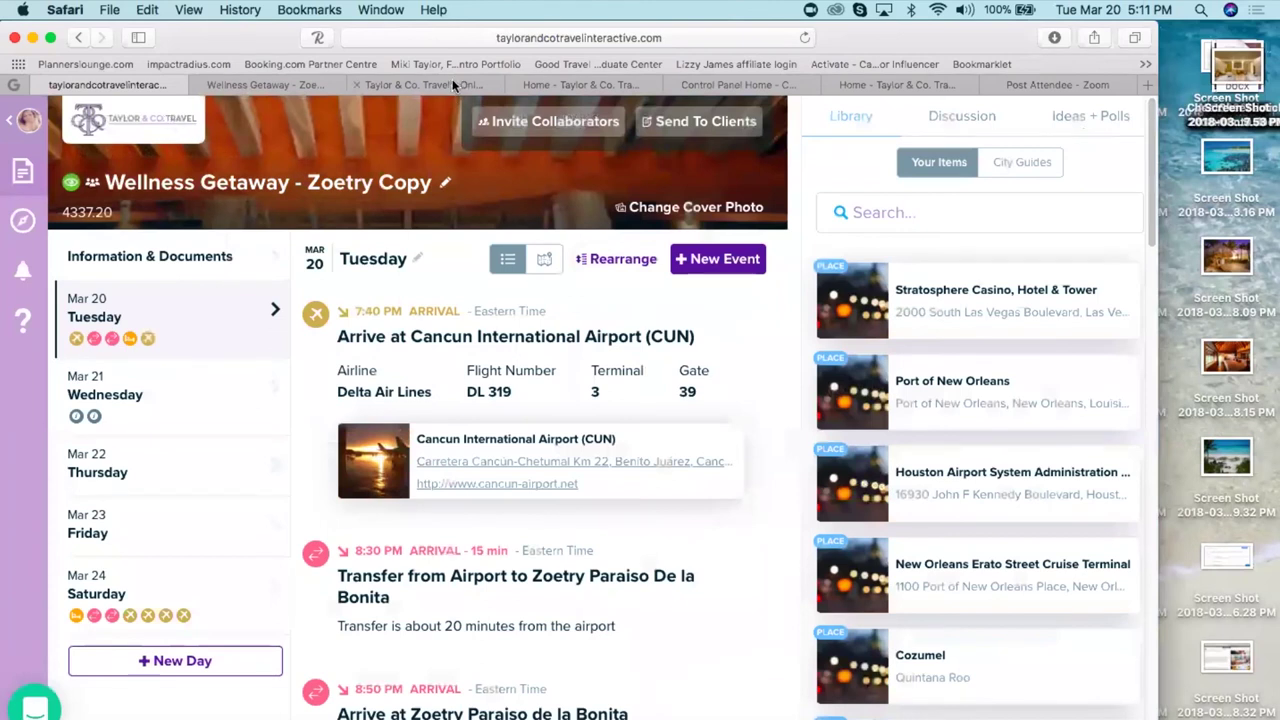
left_click(590, 85)
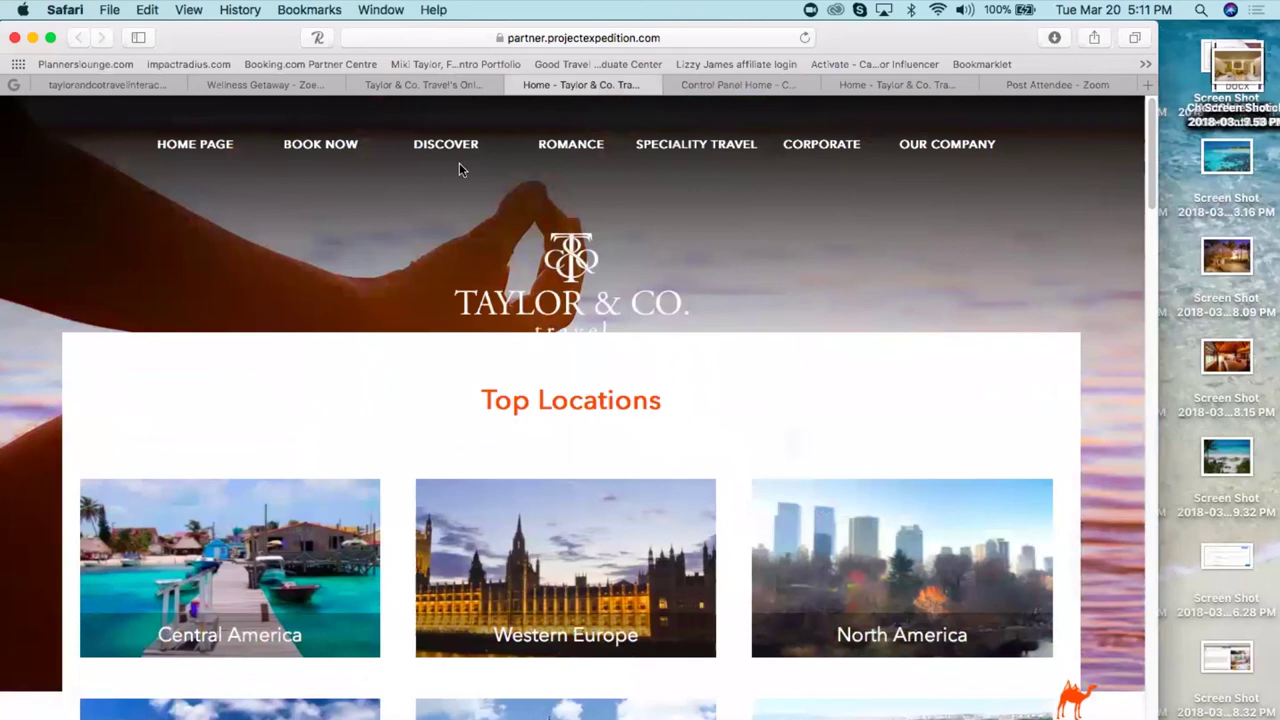
- Sign in to the Taylor & Co. Travel site's control panel and expand Pages in the sidebar
left_click_drag(1154, 200, 1152, 715)
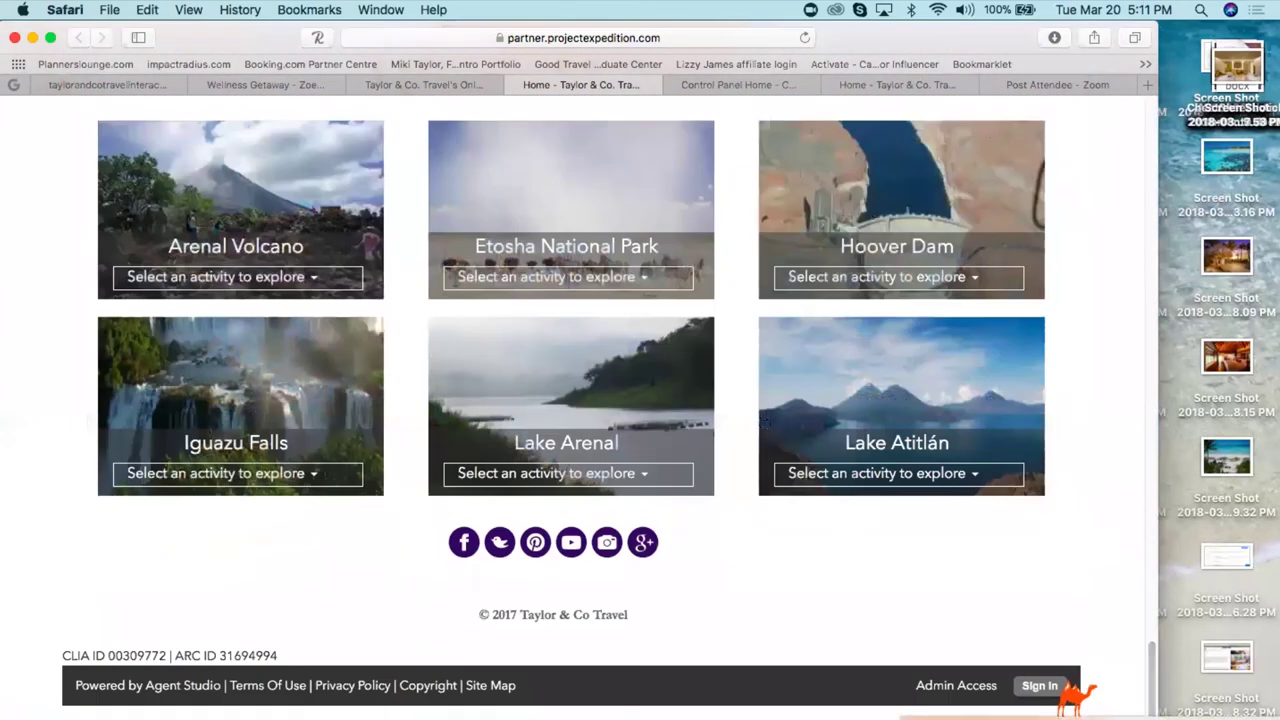
left_click(1039, 688)
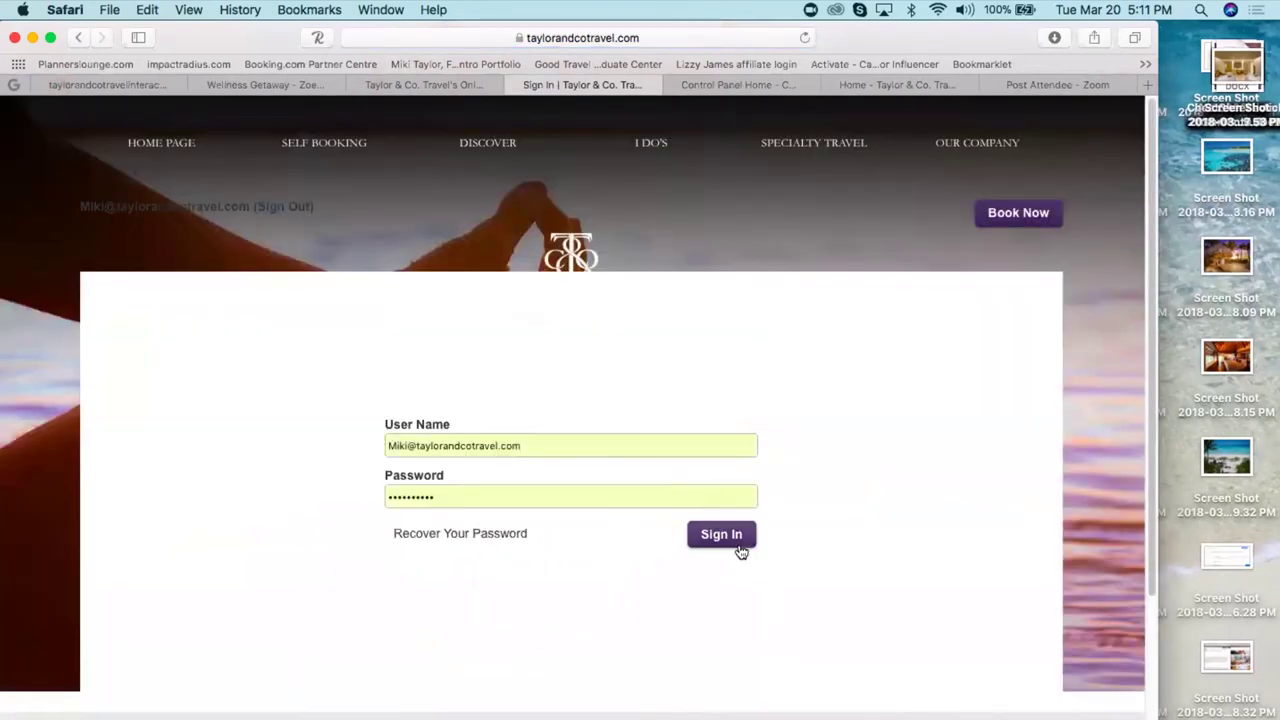
left_click(730, 537)
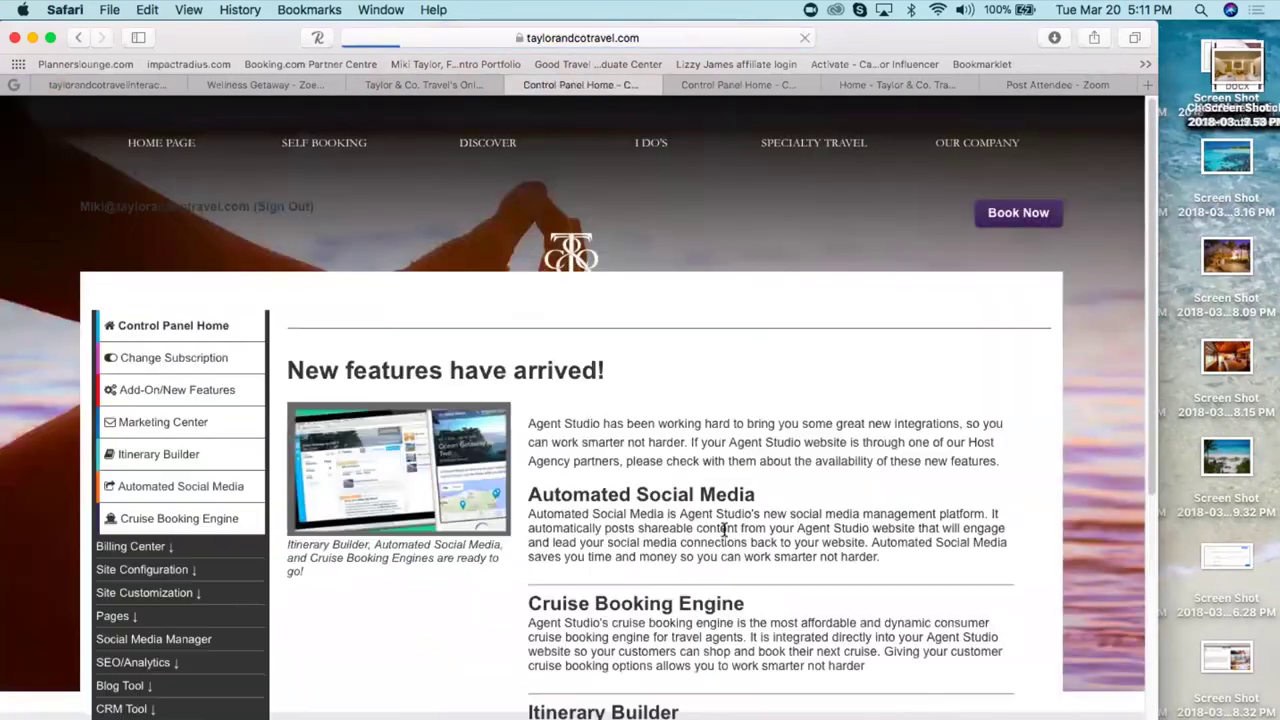
left_click(119, 620)
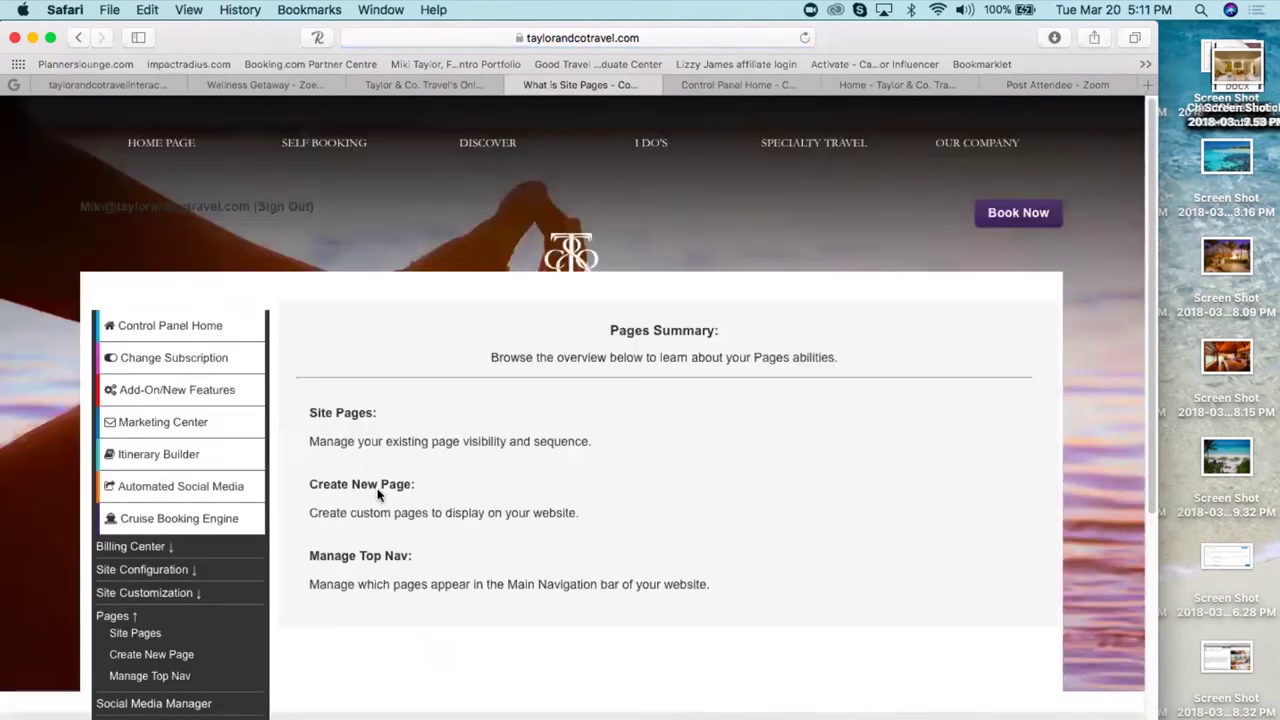
- Start a new site page and set its Page Type to Itineraries
left_click(359, 485)
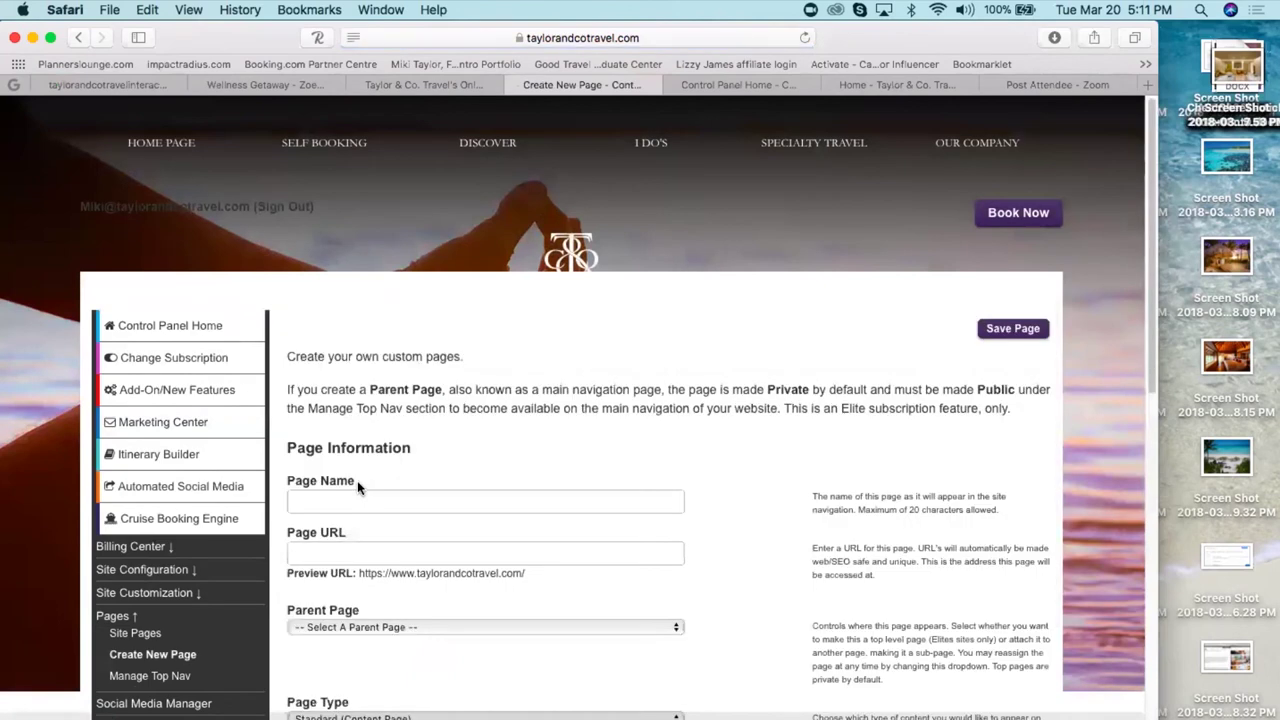
scroll(352, 506, "down", 5)
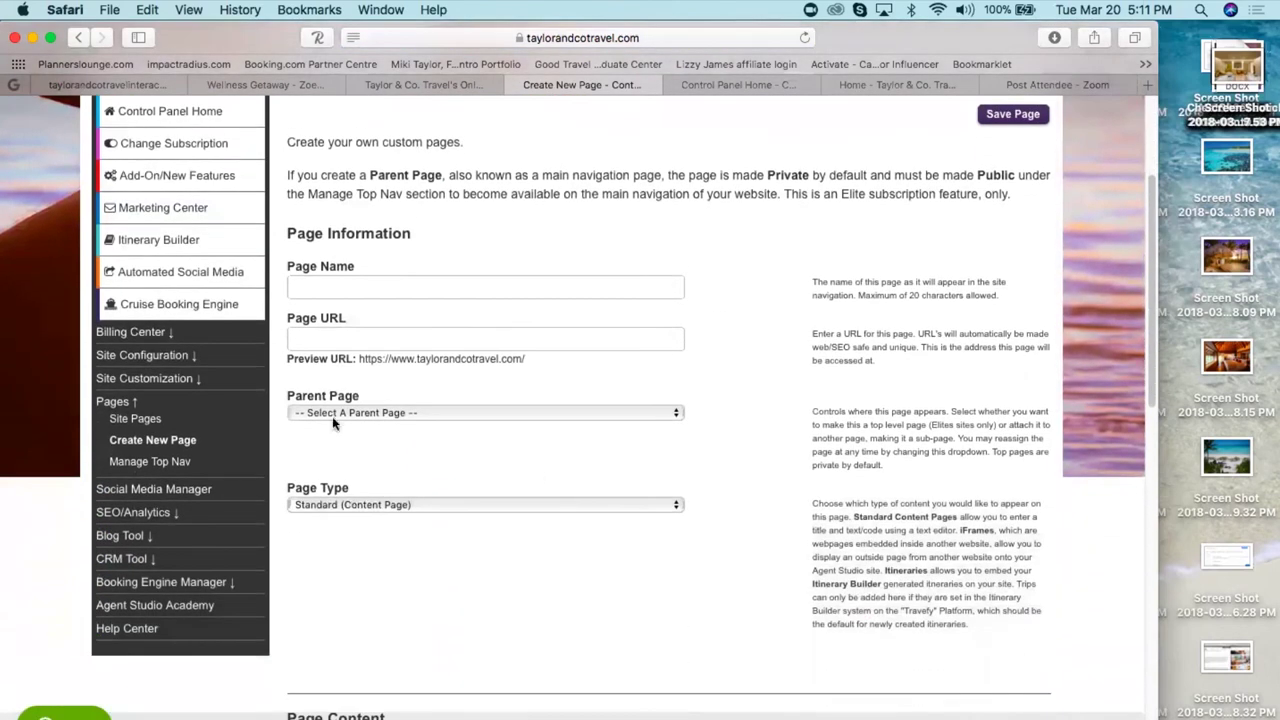
left_click(363, 505)
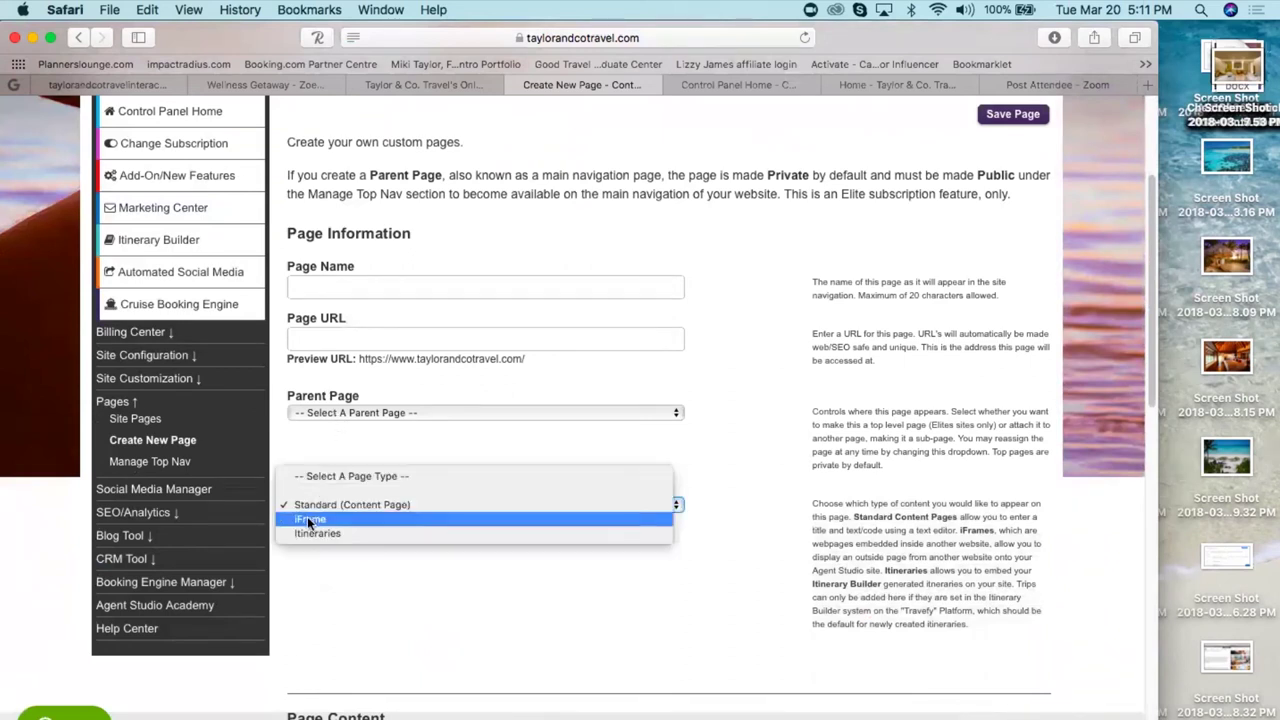
left_click(334, 533)
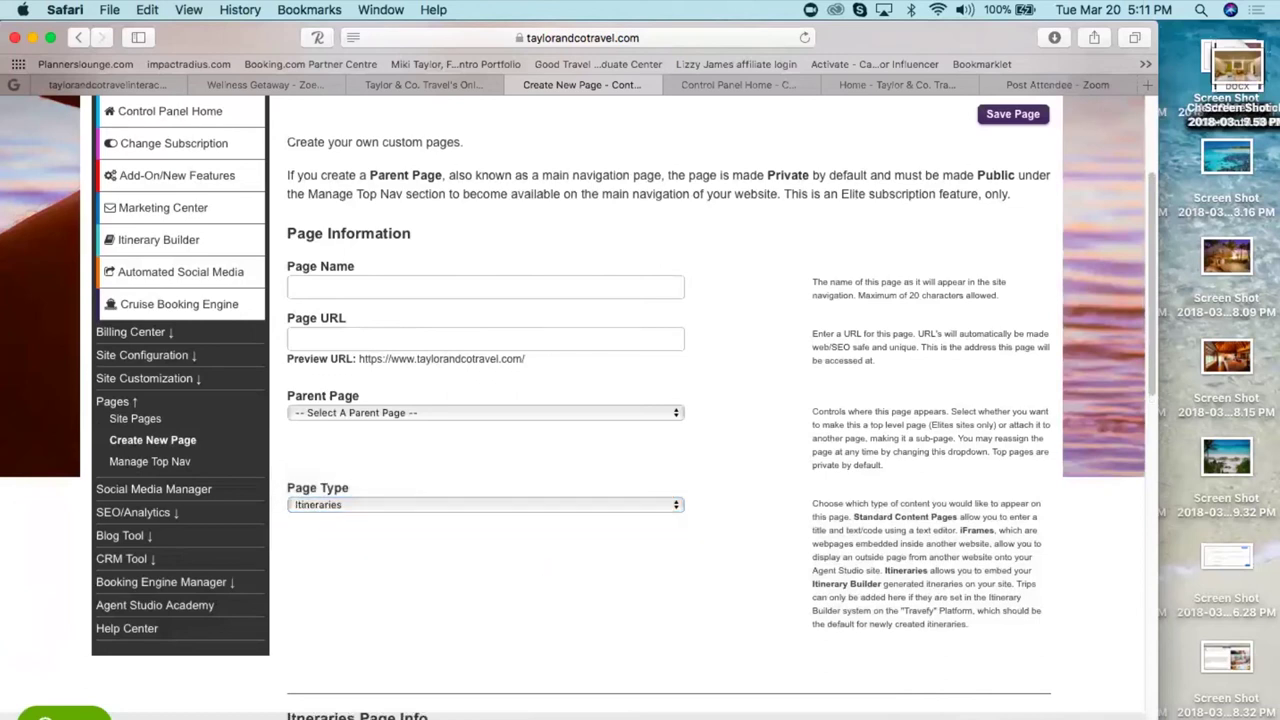
scroll(539, 569, "down", 8)
scroll(449, 360, "down", 4)
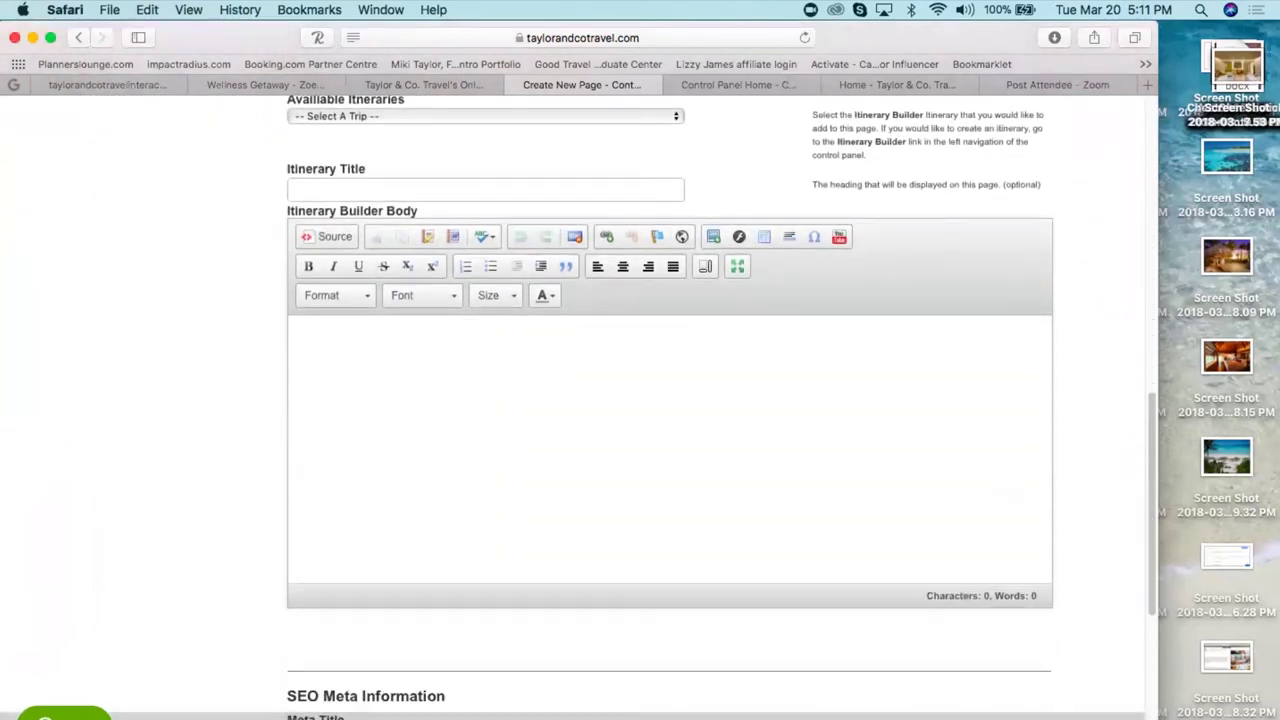
- Choose The Walsh Cancun Getaway itinerary and select the page's preview web address
left_click(396, 116)
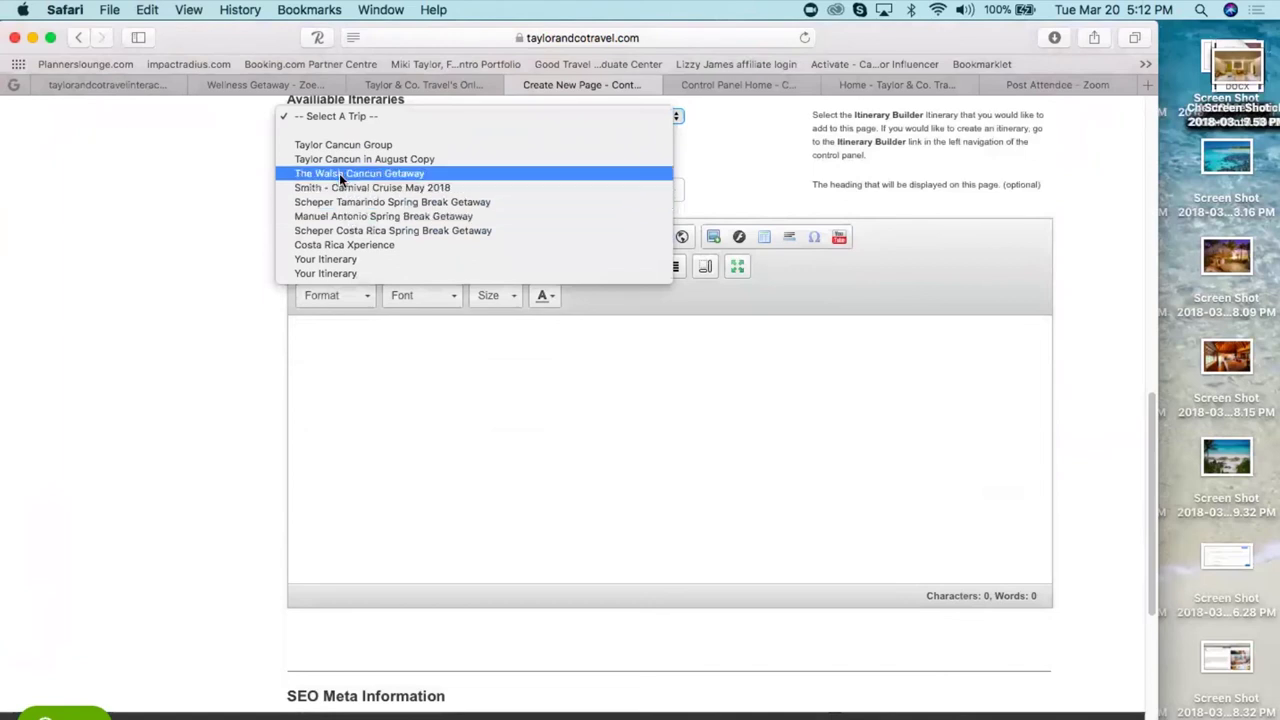
left_click(339, 173)
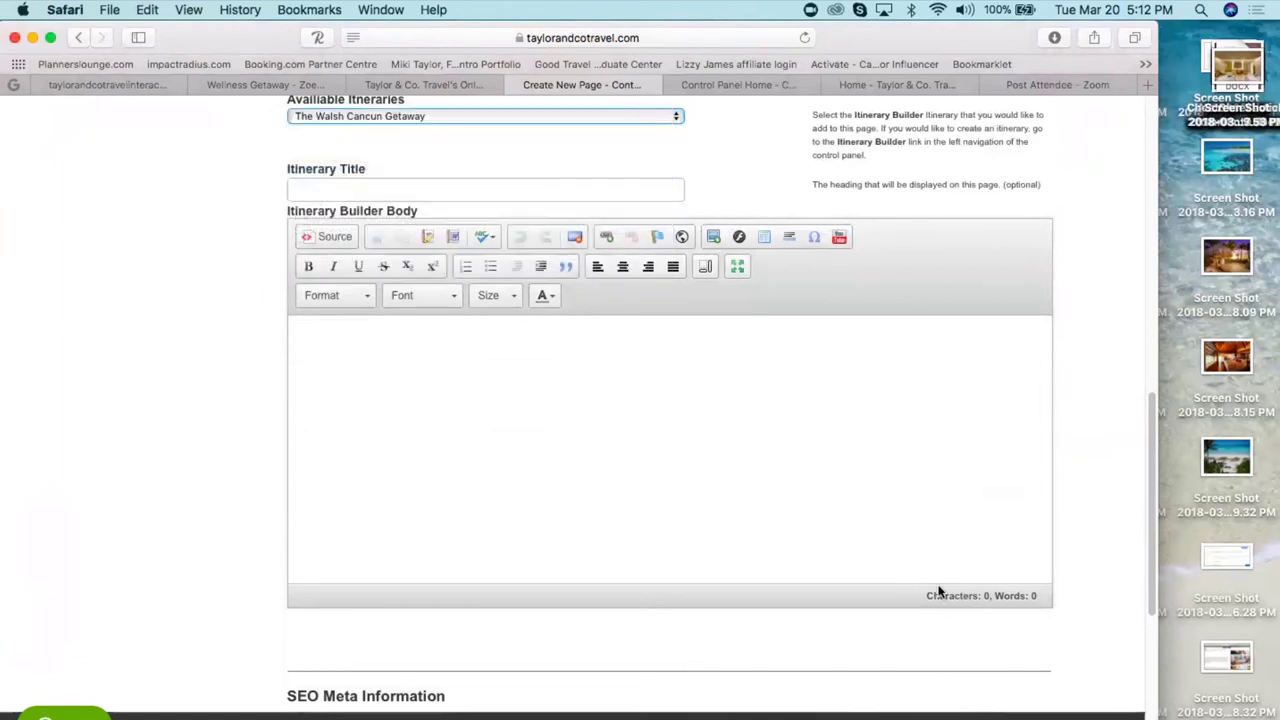
left_click_drag(1152, 532, 1152, 287)
scroll(1152, 287, "down", 3)
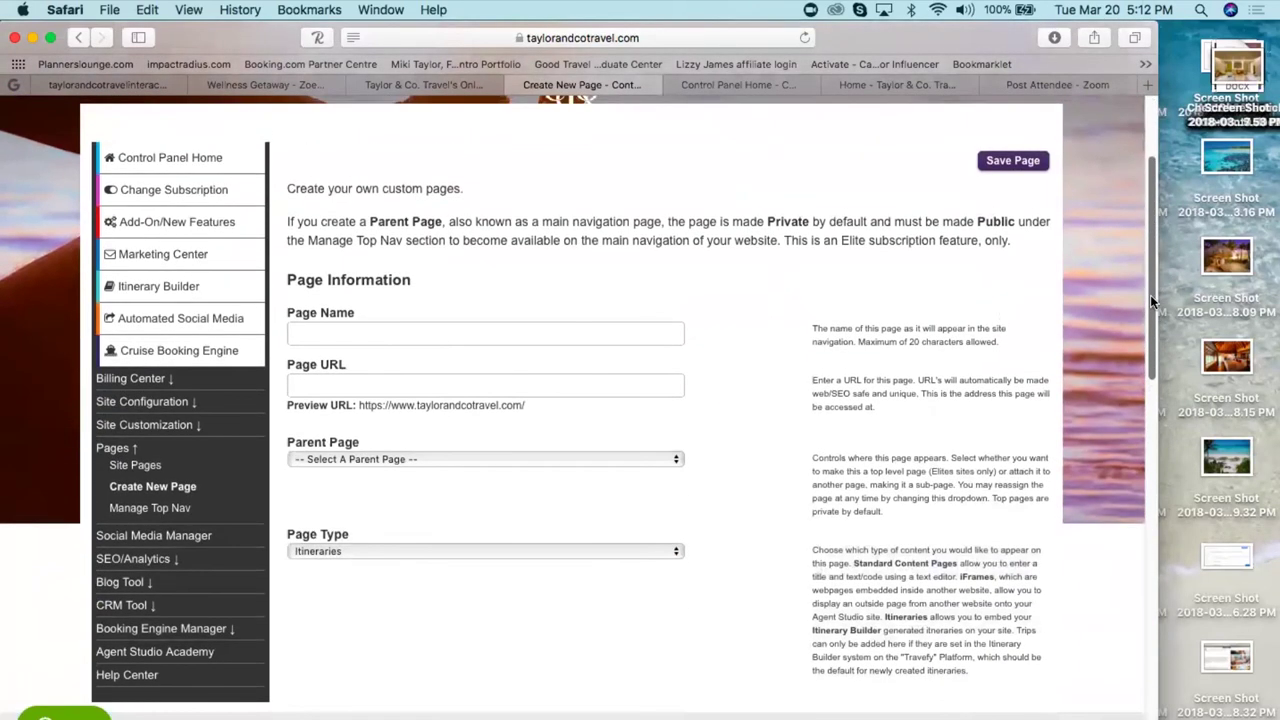
left_click_drag(525, 404, 357, 399)
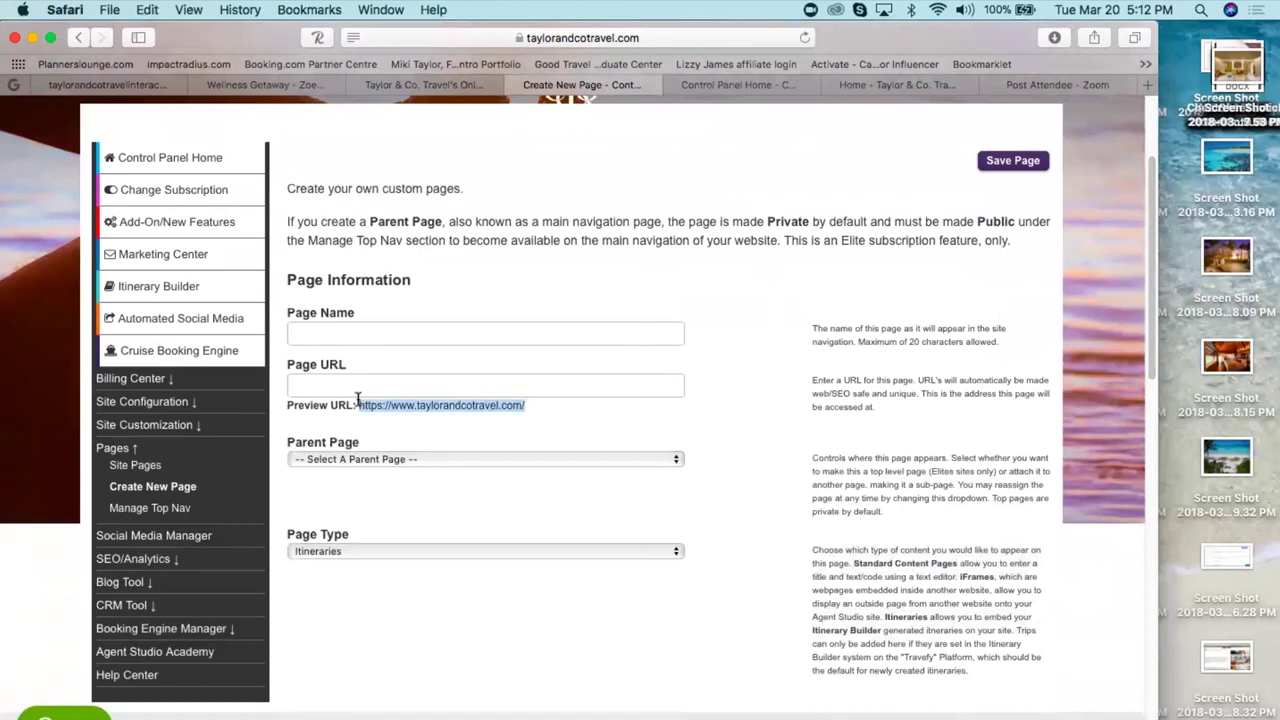
- Give the new page the name 'test', URL 'test', and parent page Destinations
left_click(1001, 164)
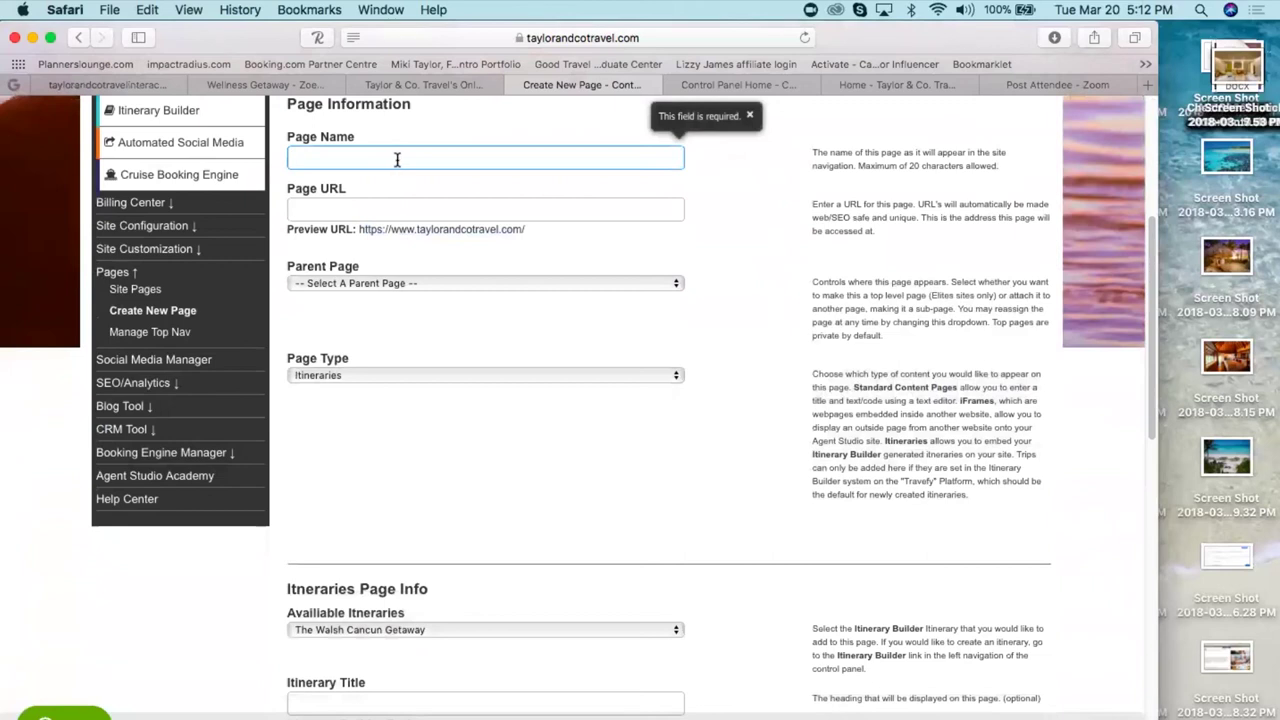
type("test")
key("Tab")
type("test")
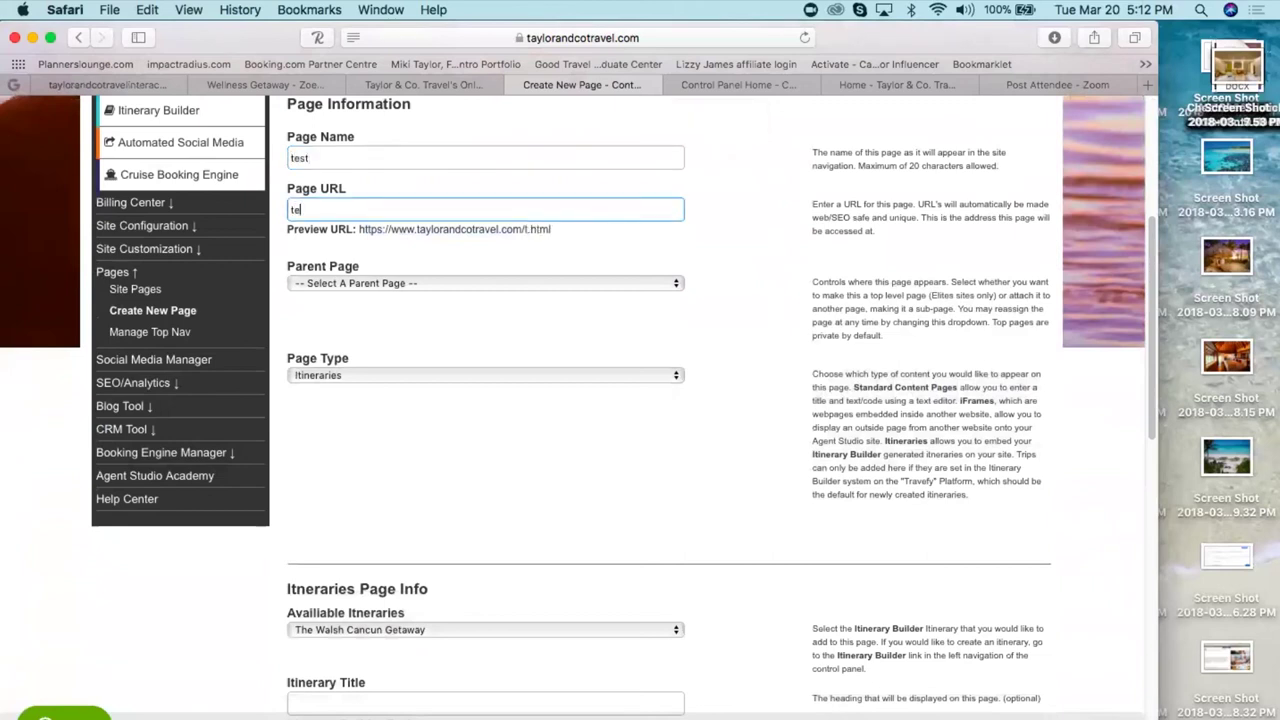
key("Tab")
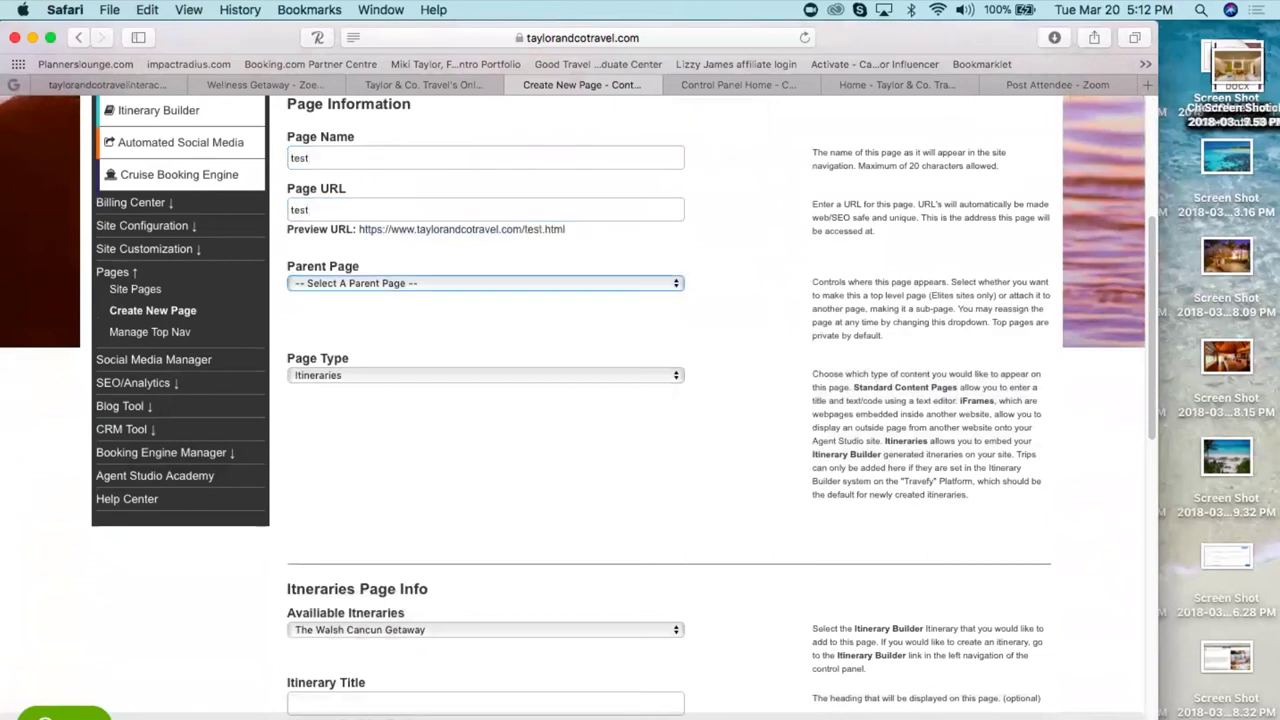
key("Down")
key("Down")
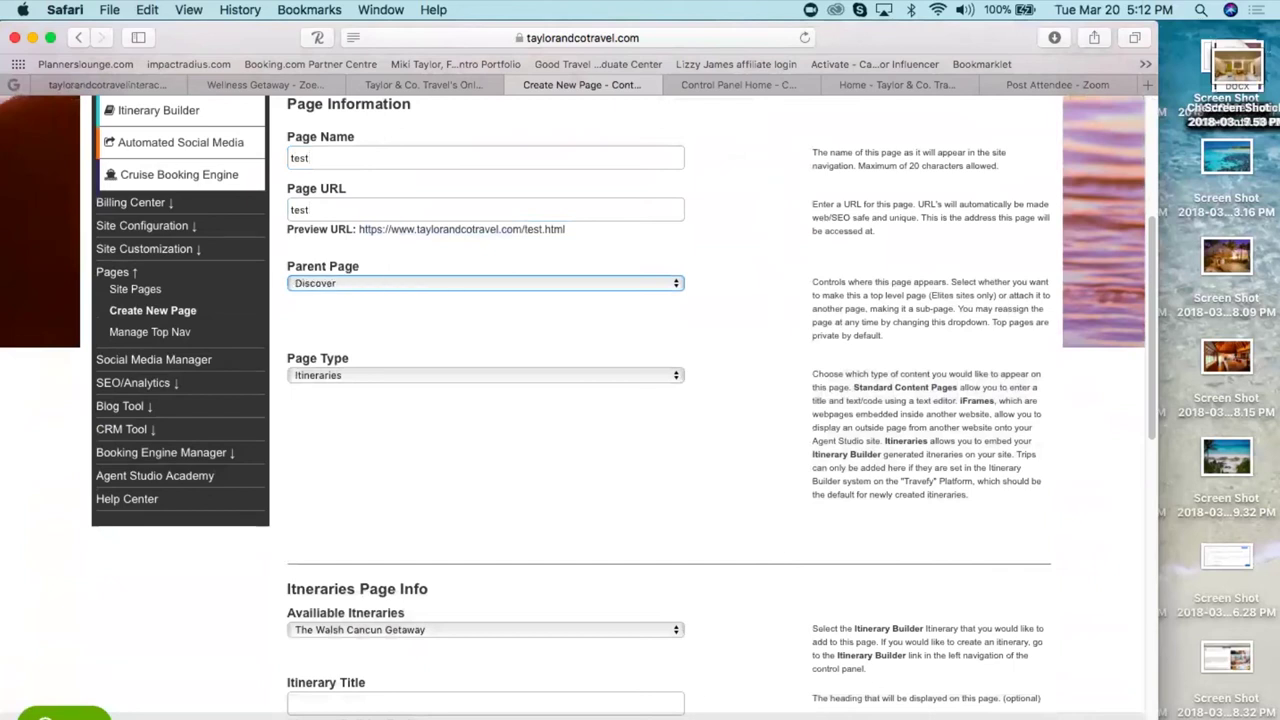
key("Down")
key("Down")
left_click(449, 493)
- Enter 'Zoetry Getaway' as the itinerary title, select the preview address, and save the page
scroll(449, 491, "down", 1)
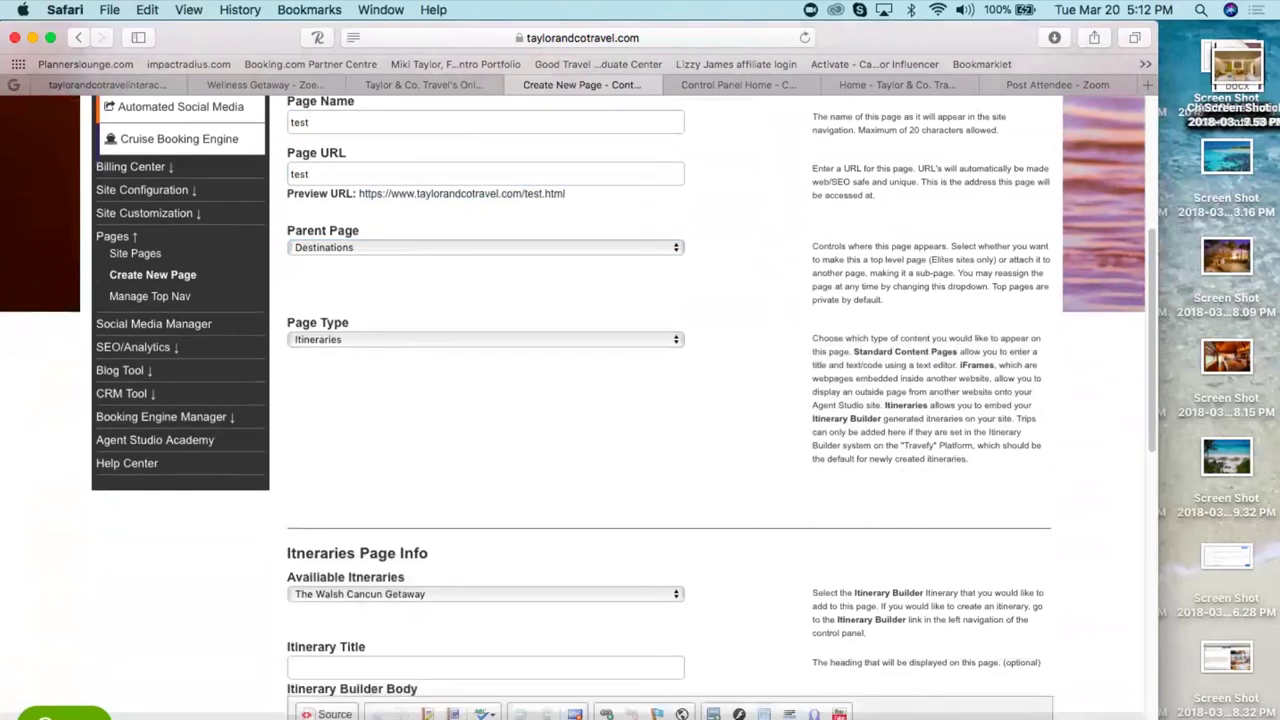
scroll(449, 491, "down", 5)
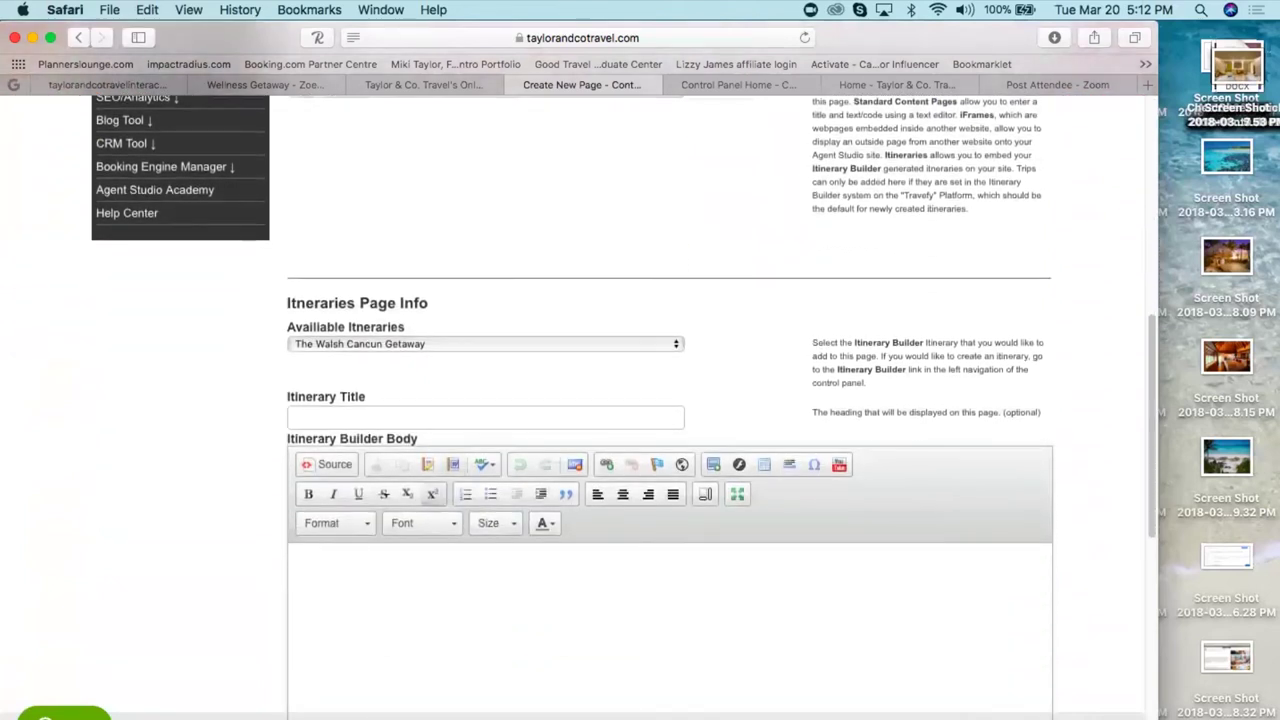
left_click(386, 416)
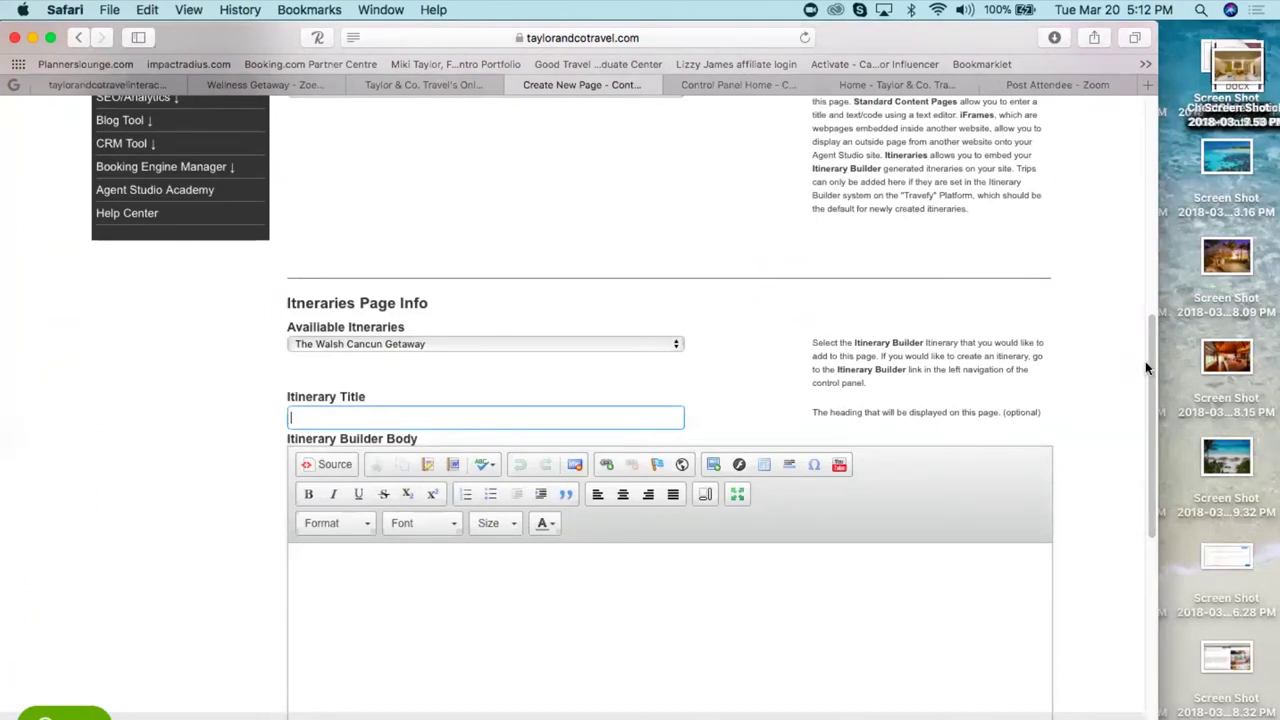
type("Zoetry Getaway")
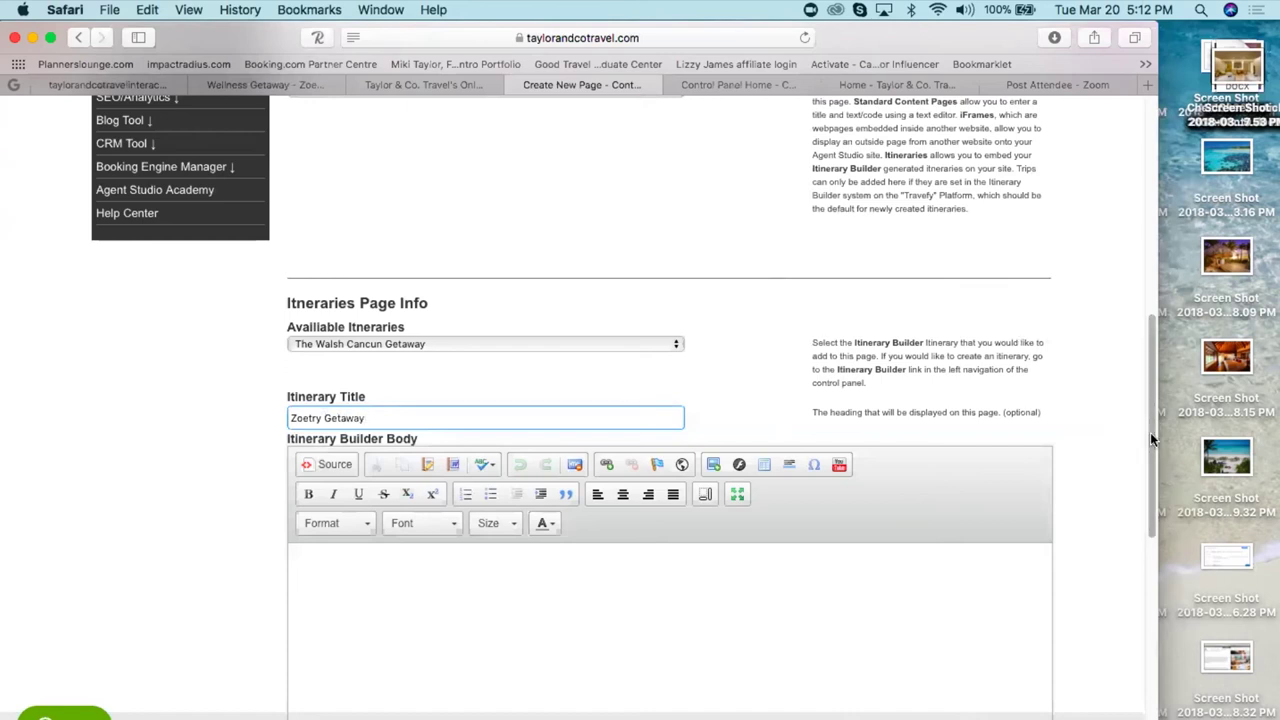
left_click_drag(1150, 432, 1120, 207)
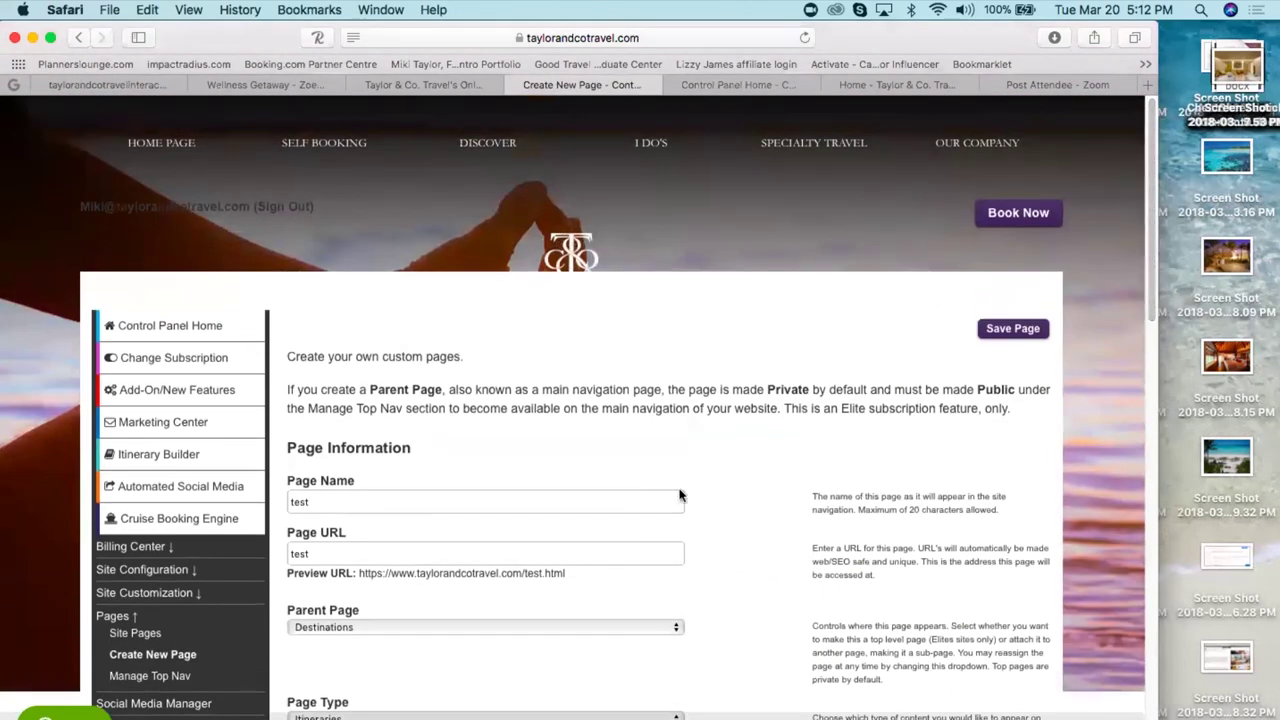
left_click_drag(566, 574, 357, 568)
key("super+c")
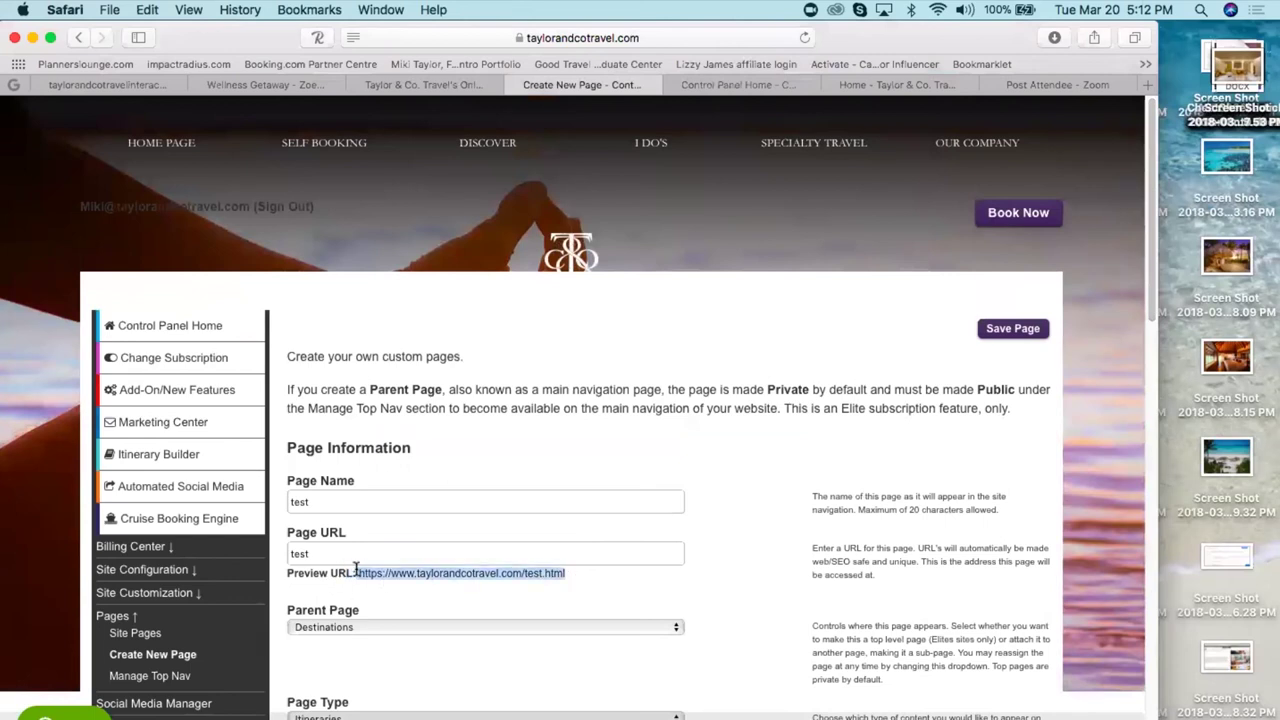
left_click(1014, 331)
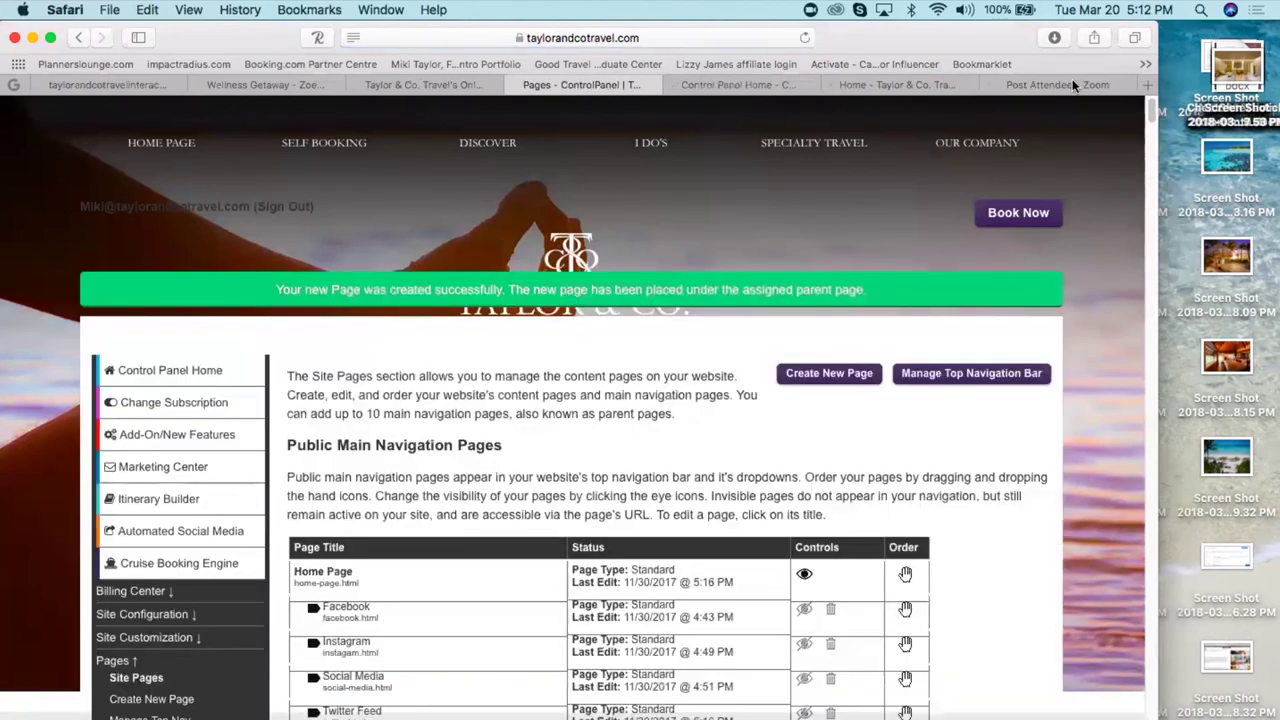
left_click(1060, 84)
- Load the new test page's address in the Zoom tab, where it appears empty
left_click(553, 37)
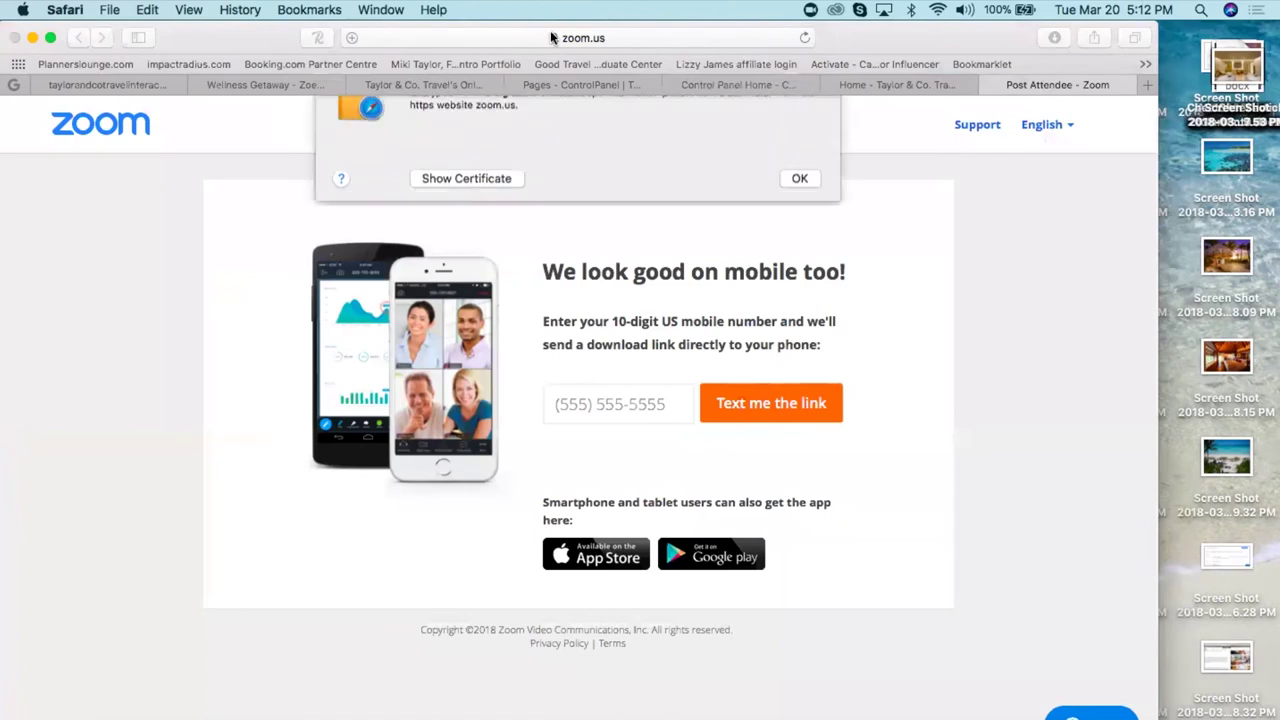
left_click(800, 224)
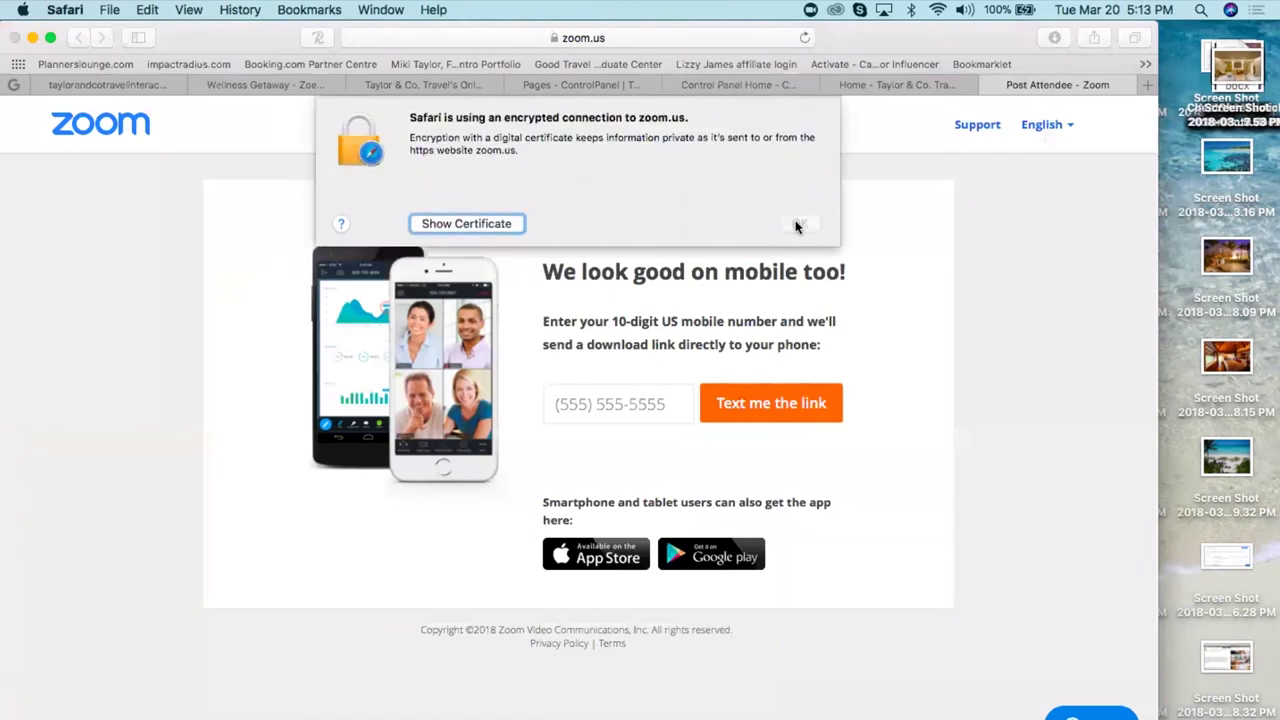
left_click(450, 40)
key("BackSpace")
key("super+v")
key("Return")
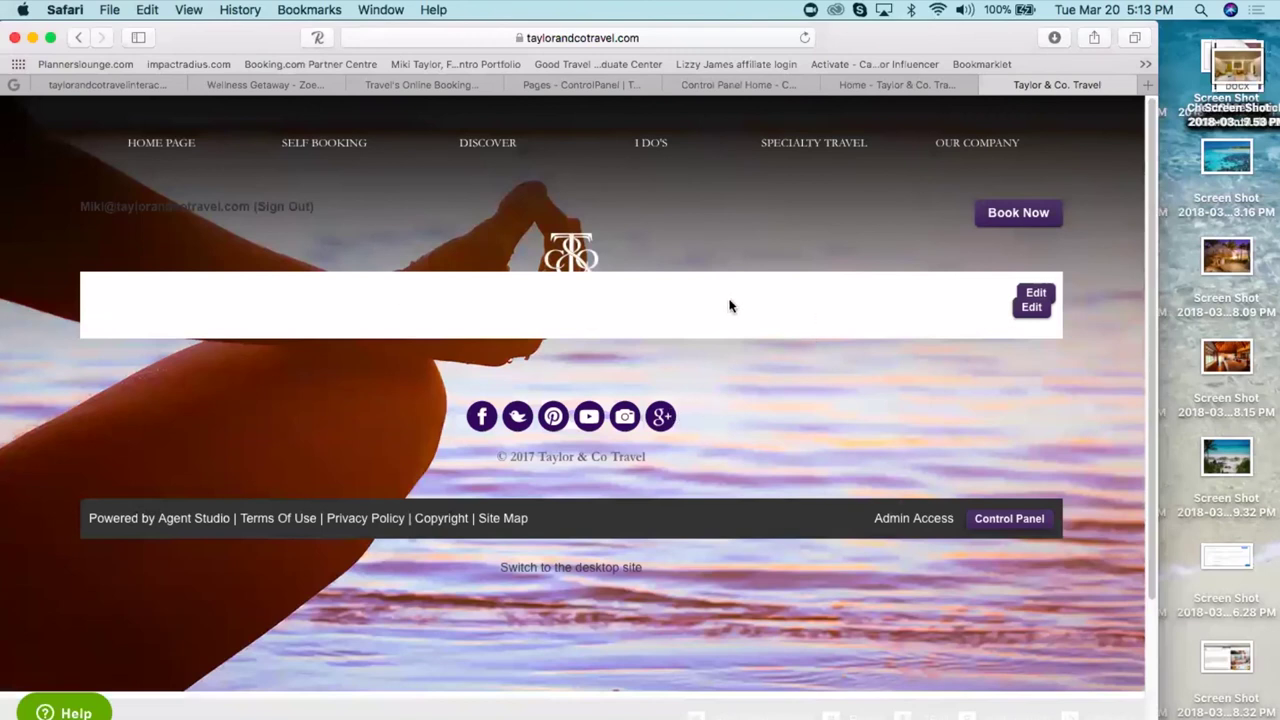
- Go back and return to the control panel's Site Pages list
left_click(77, 37)
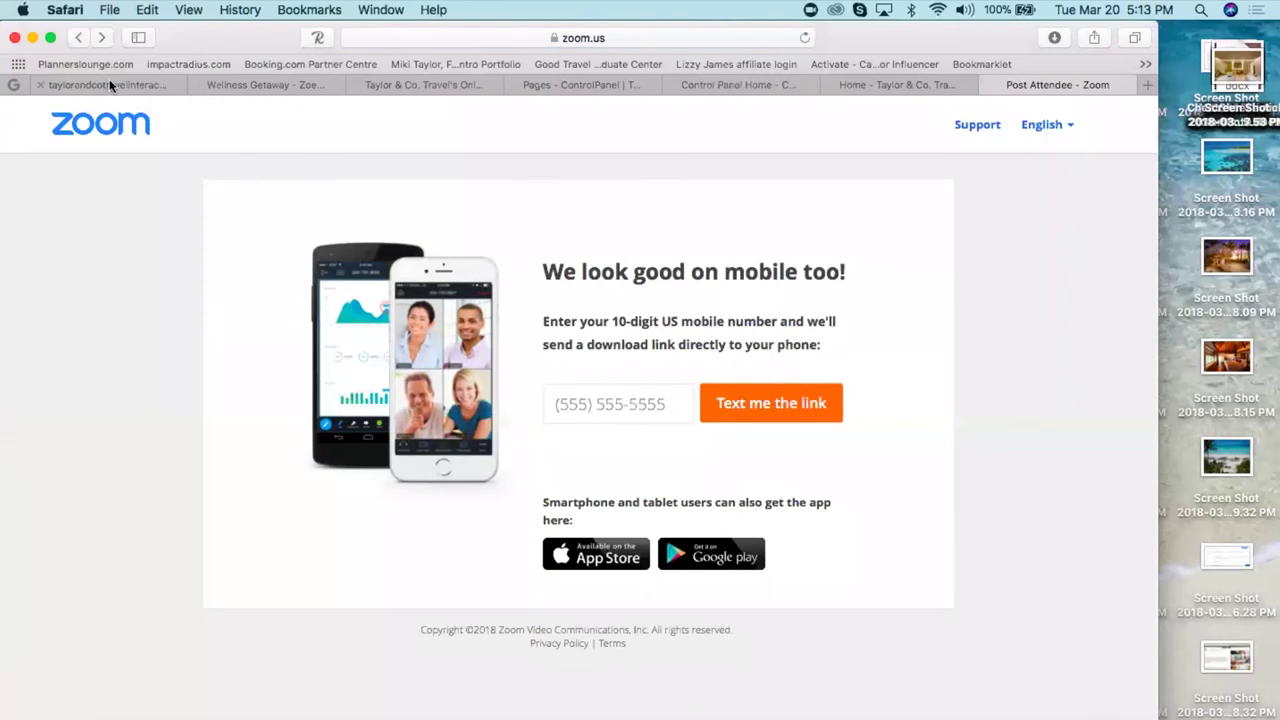
left_click(109, 82)
left_click(616, 84)
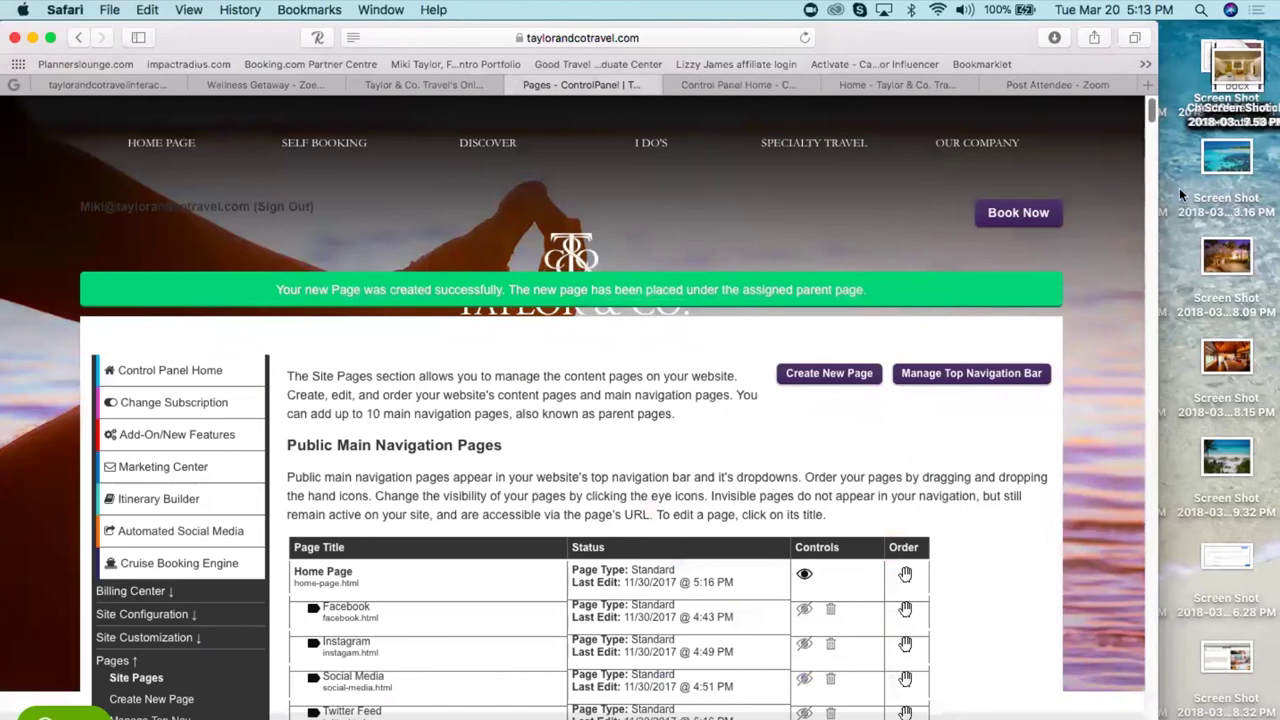
- Scroll the Site Pages list and open the 'test' page under Destinations for editing
left_click_drag(1150, 116, 1108, 578)
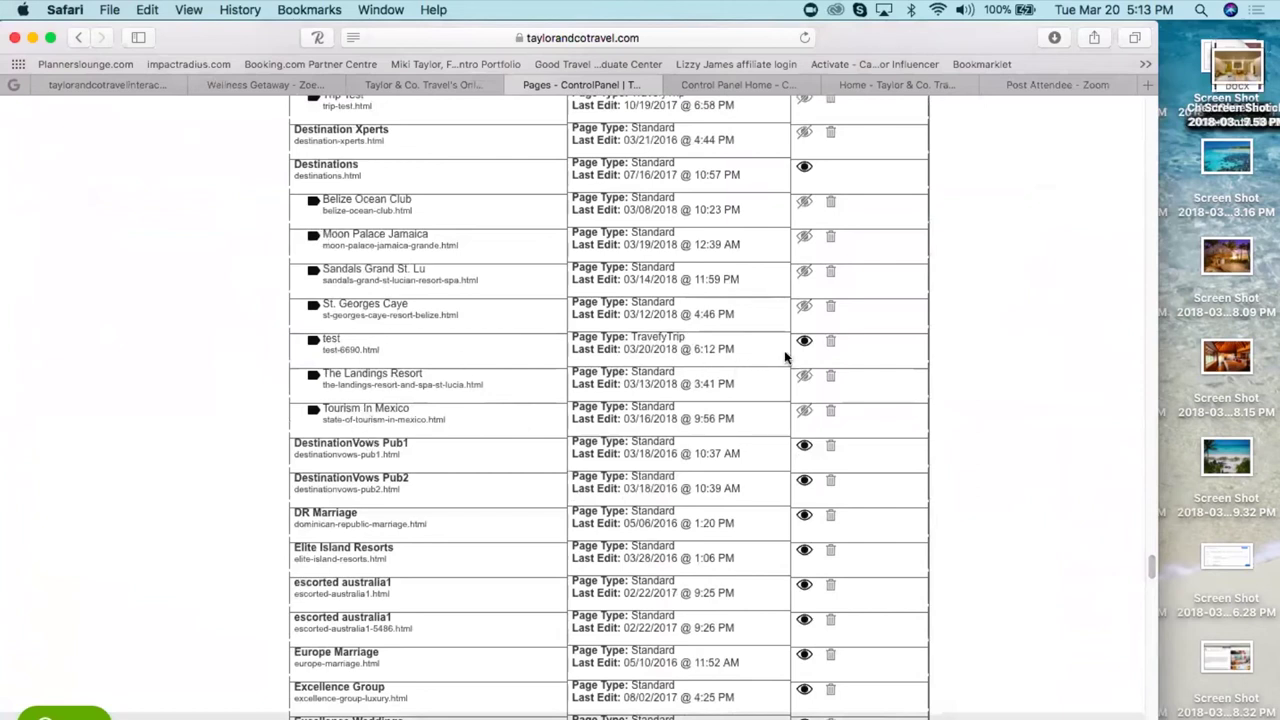
left_click(330, 343)
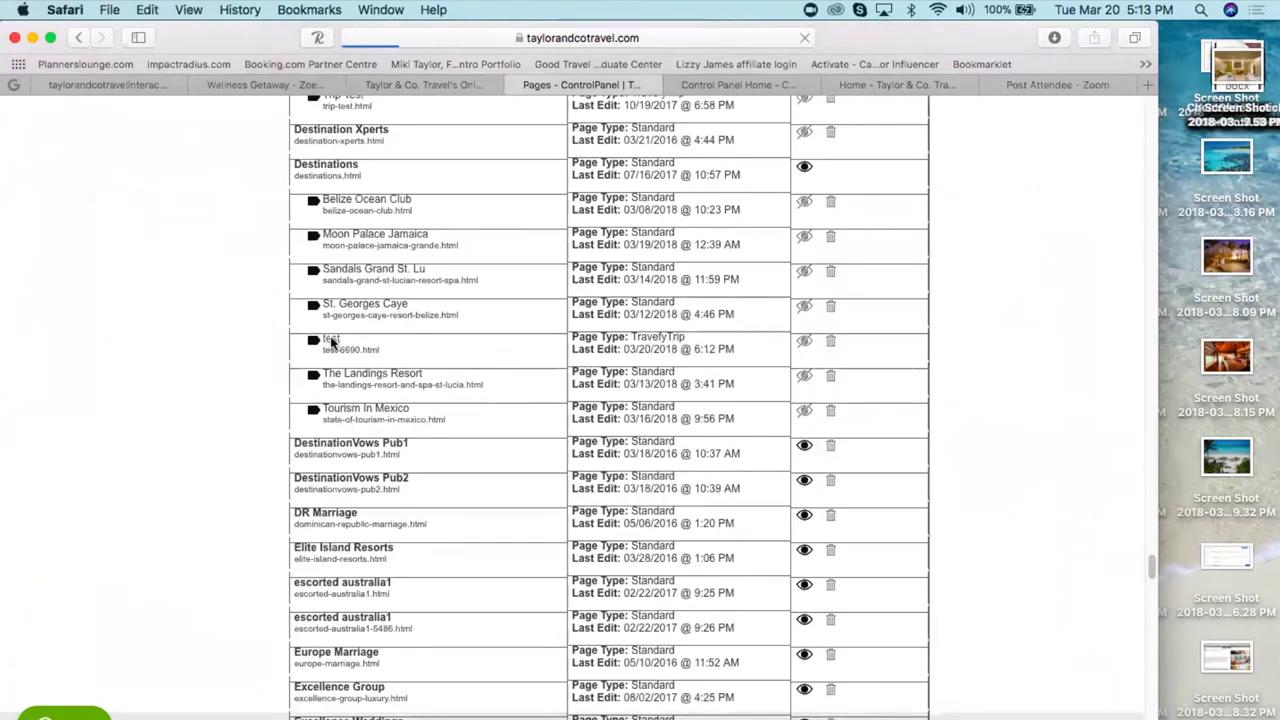
- Set the test page's itinerary to Taylor Cancun Group and save the page
scroll(734, 575, "down", 10)
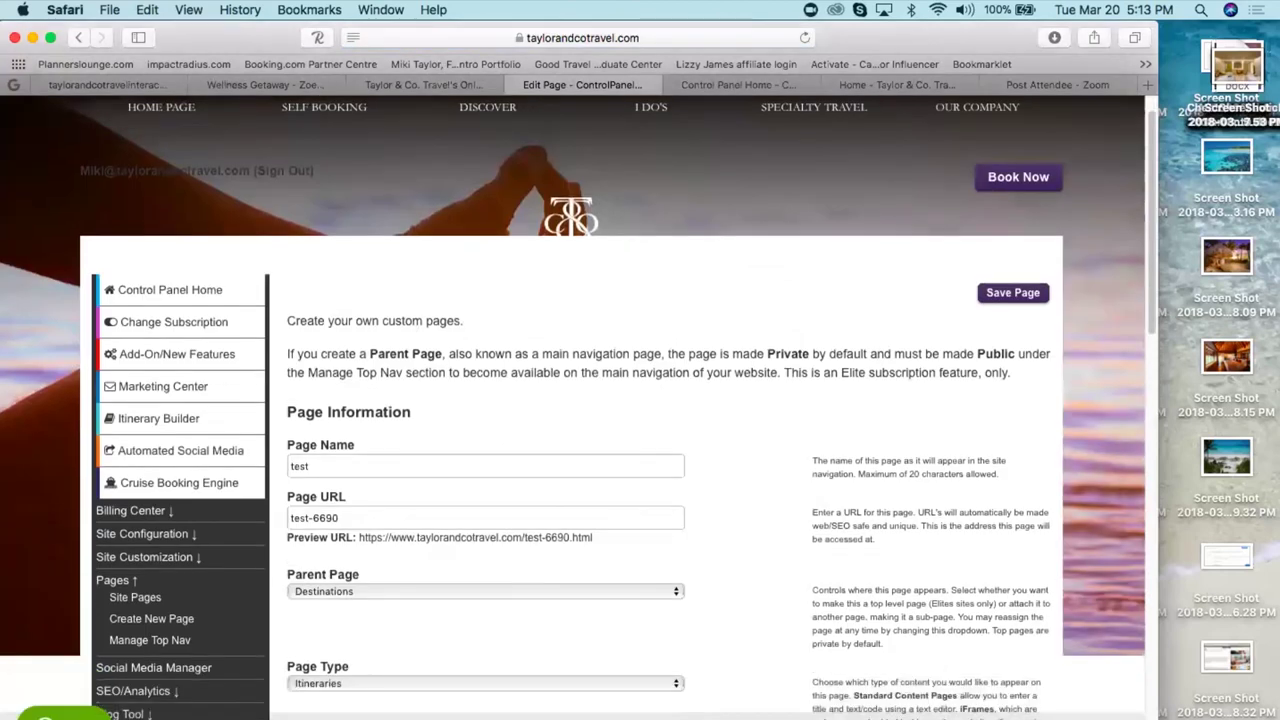
scroll(670, 400, "down", 3)
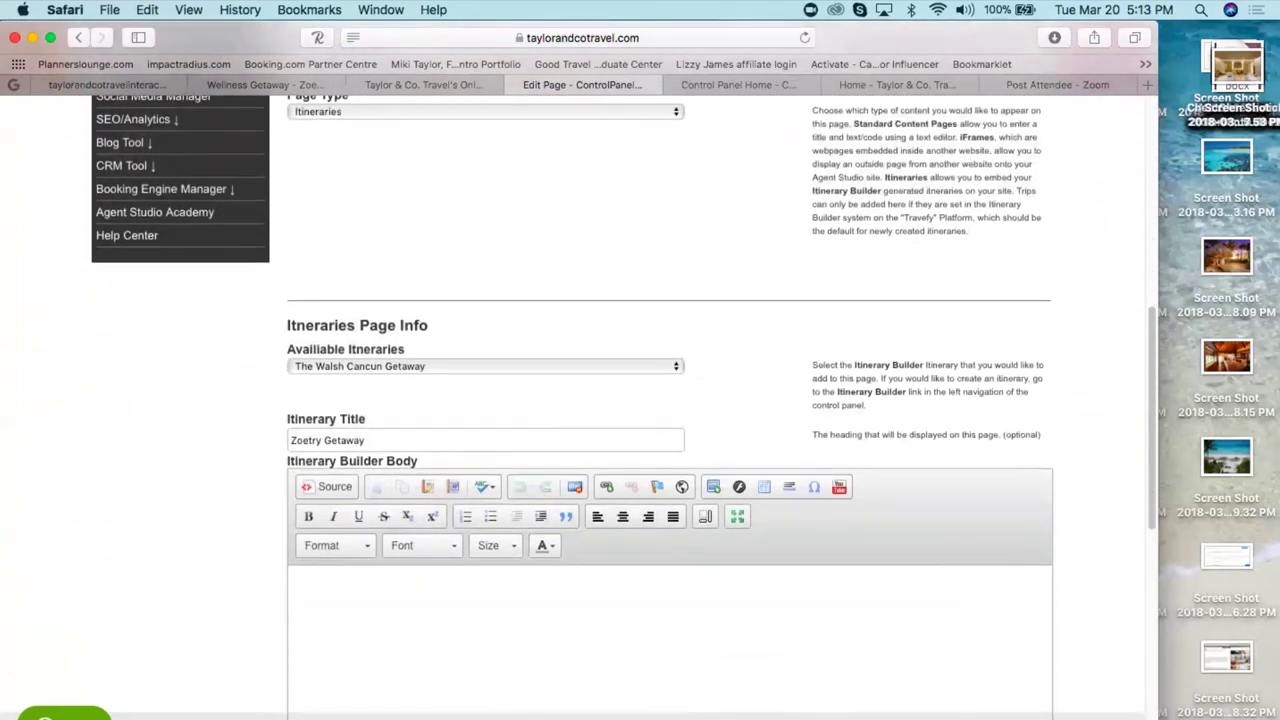
left_click(380, 368)
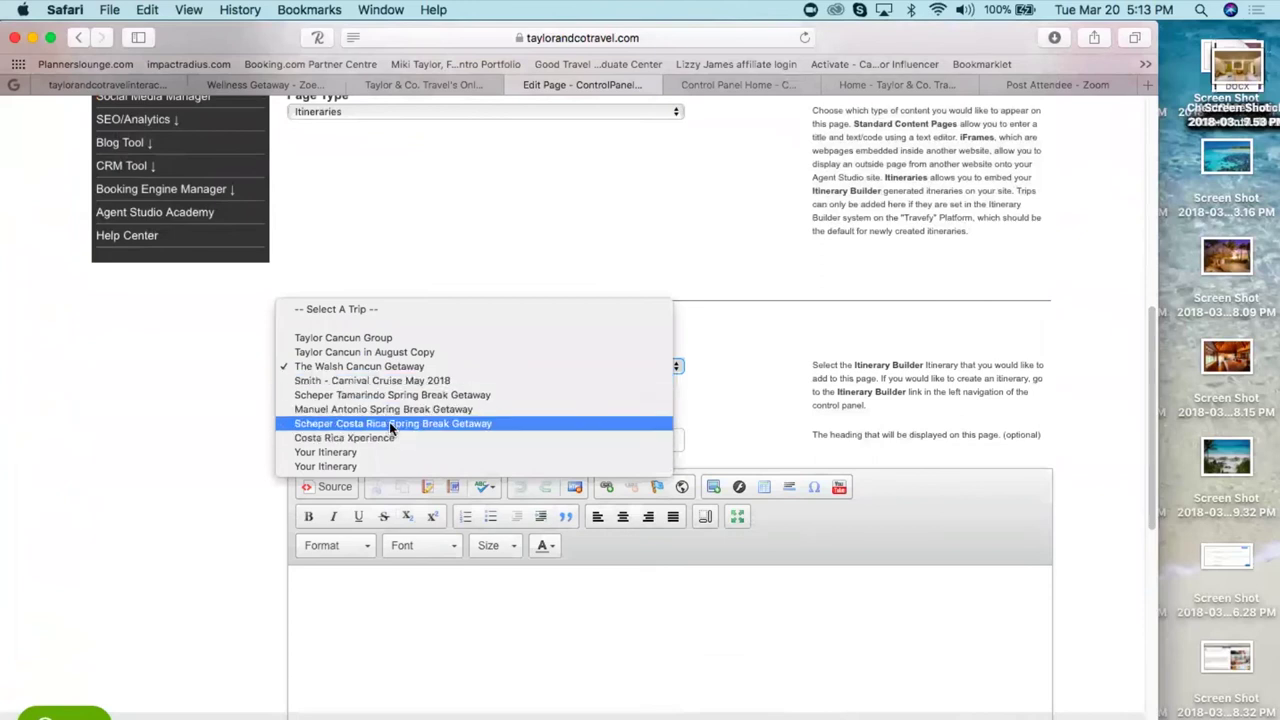
left_click(368, 339)
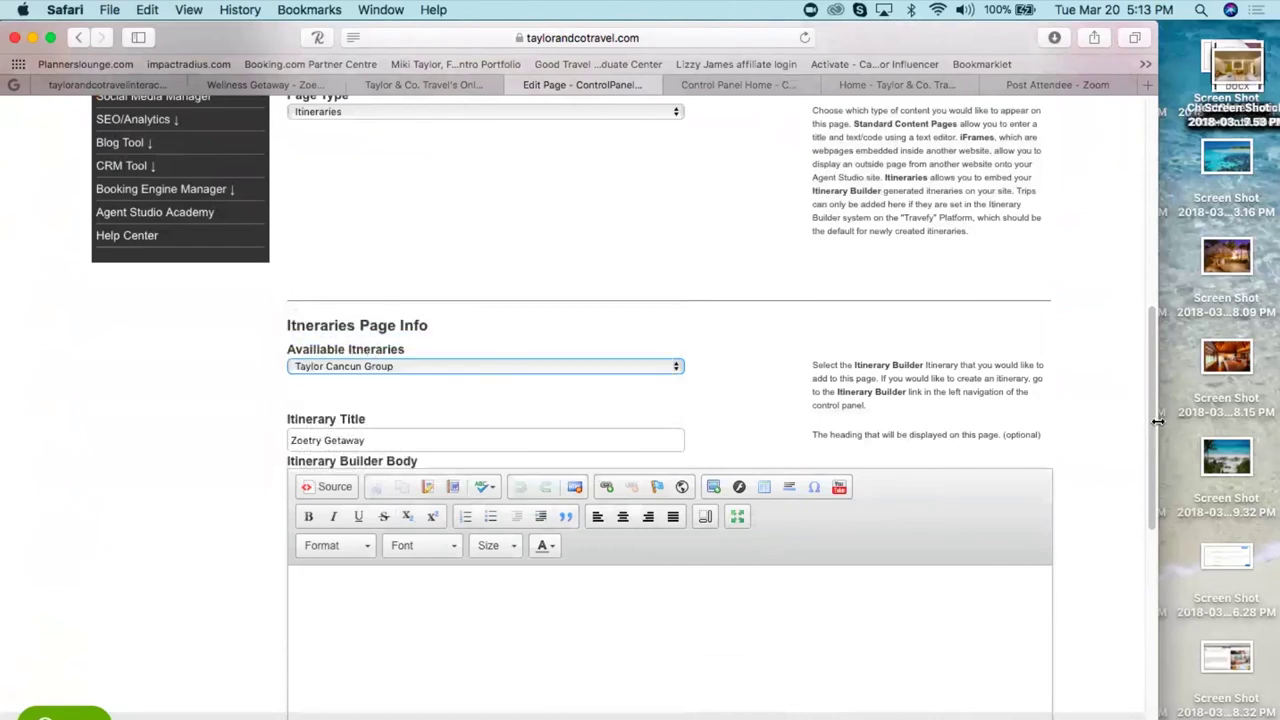
left_click_drag(1150, 428, 1118, 214)
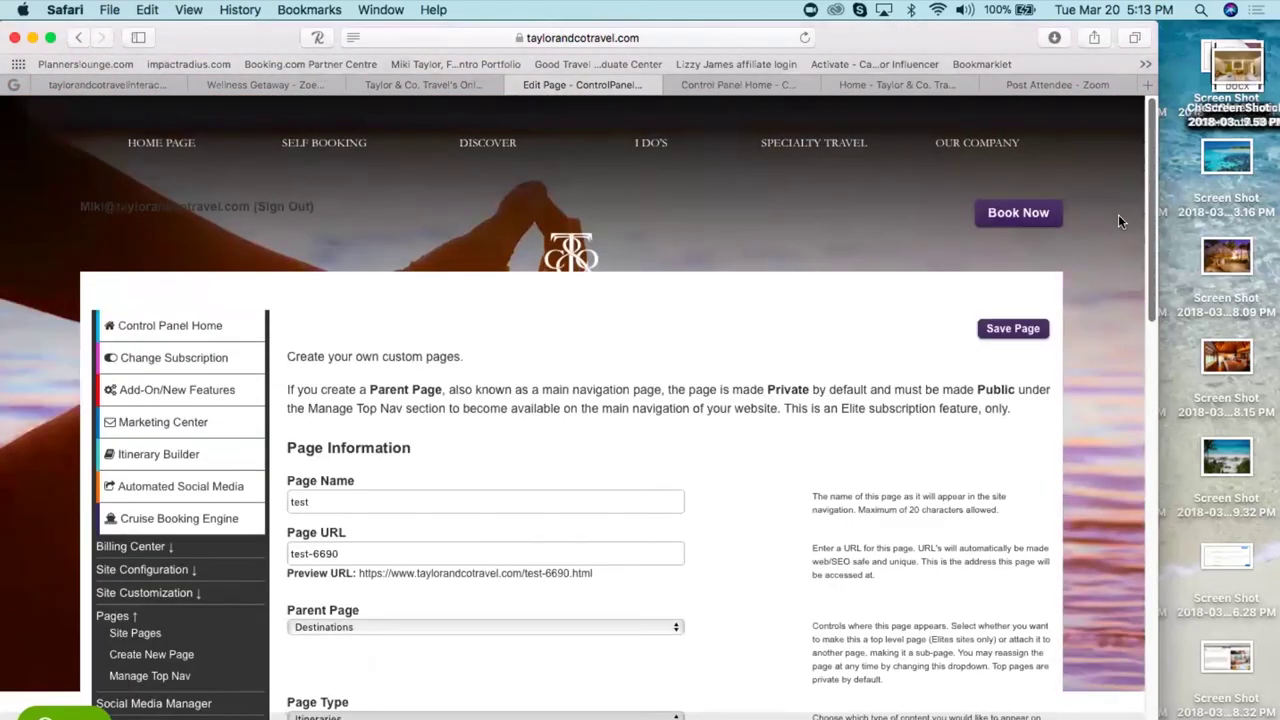
left_click(1007, 330)
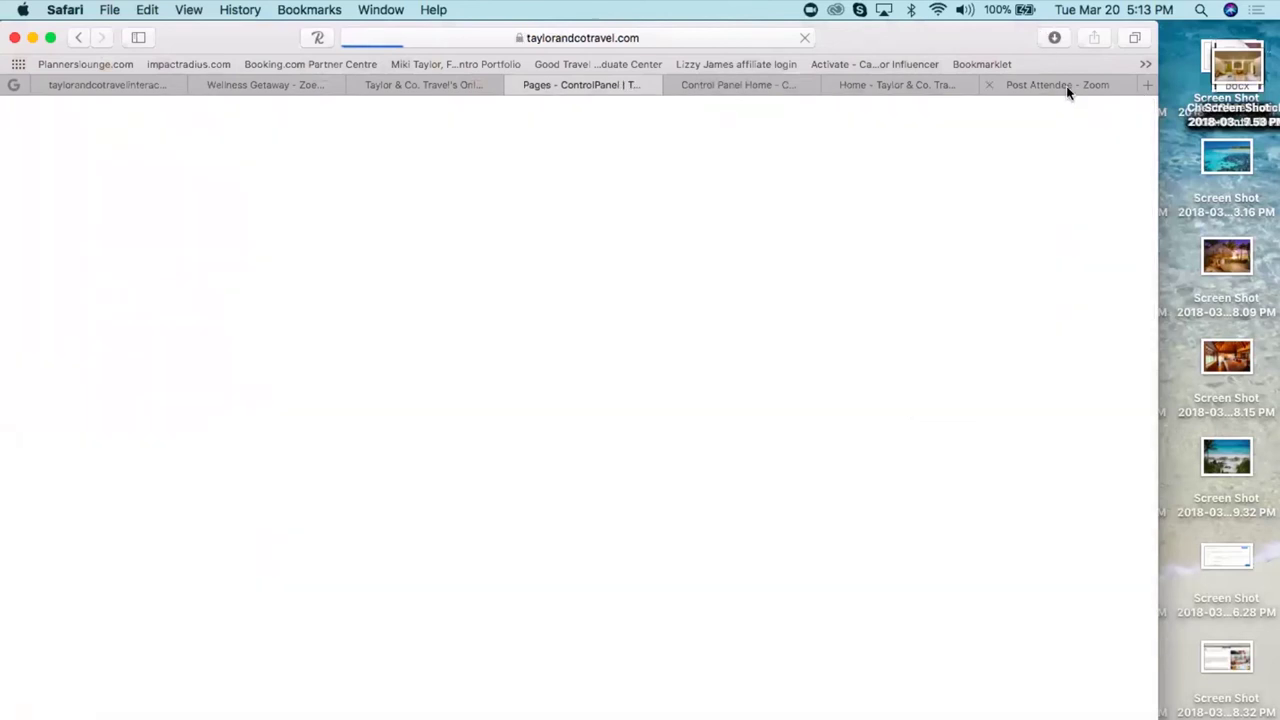
- Load the test page's pasted address in the spare tab to view it live
left_click(1061, 86)
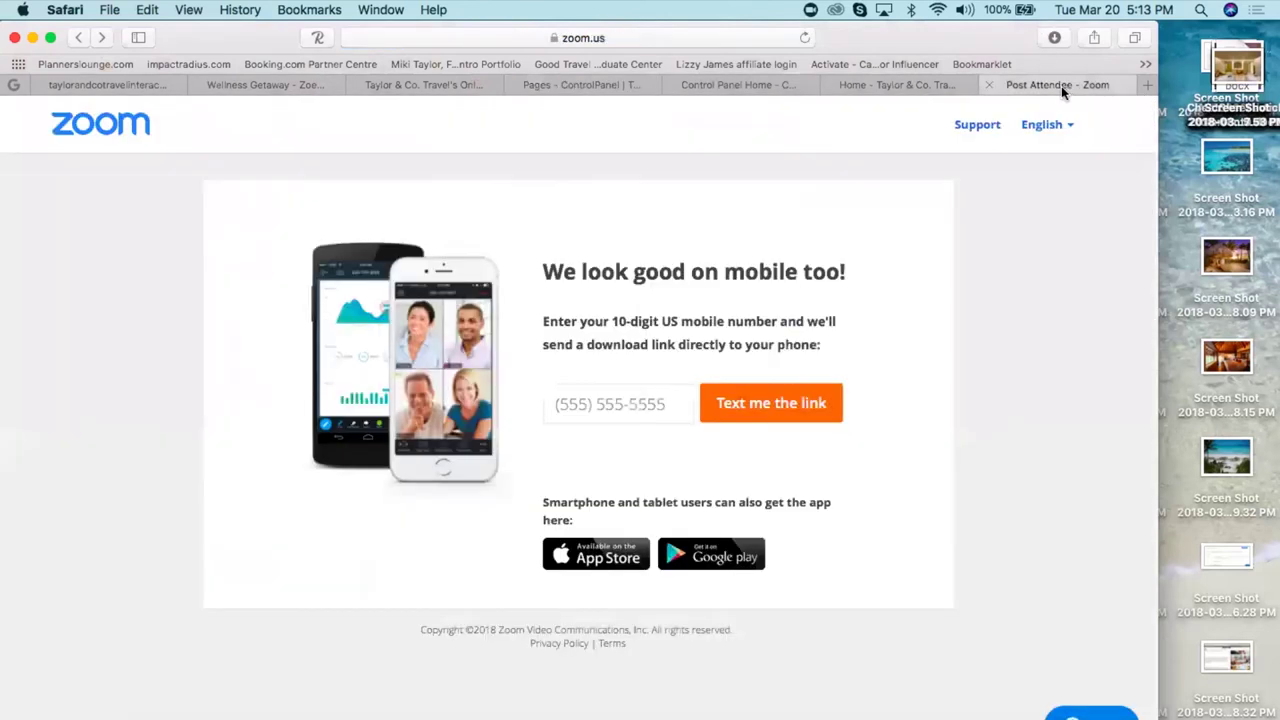
left_click(507, 40)
key("BackSpace")
key("super+v")
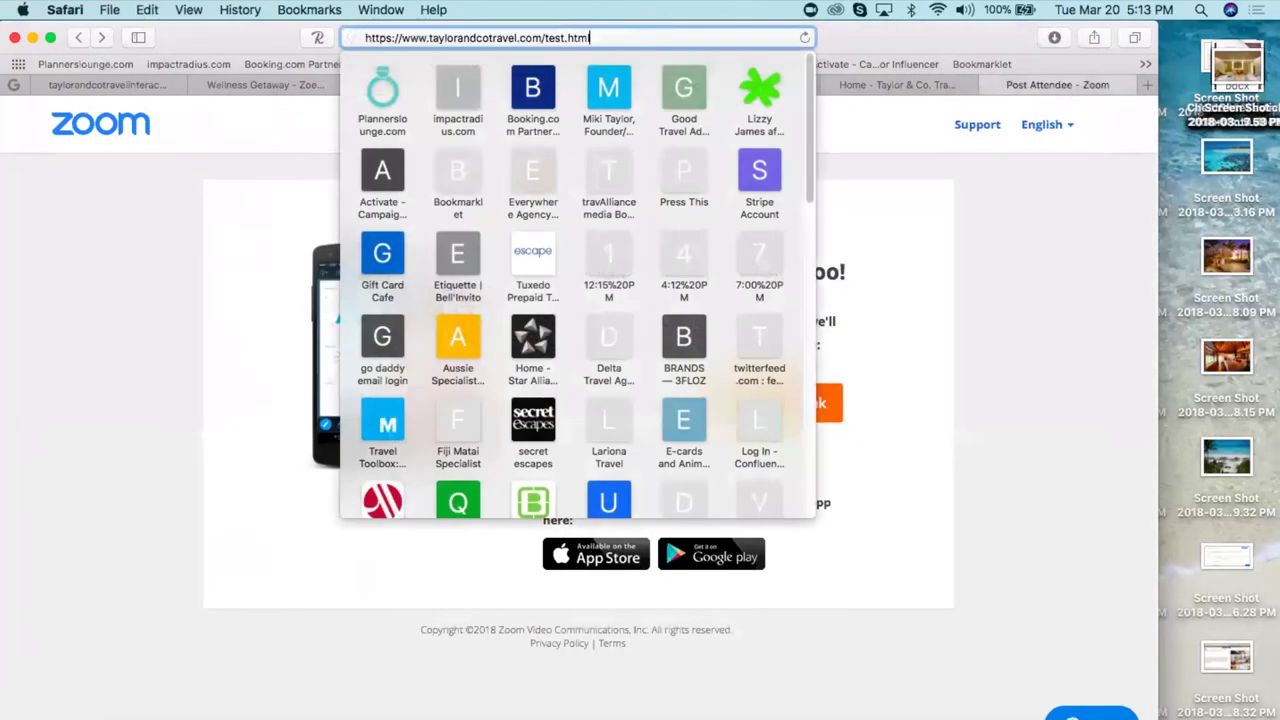
key("Return")
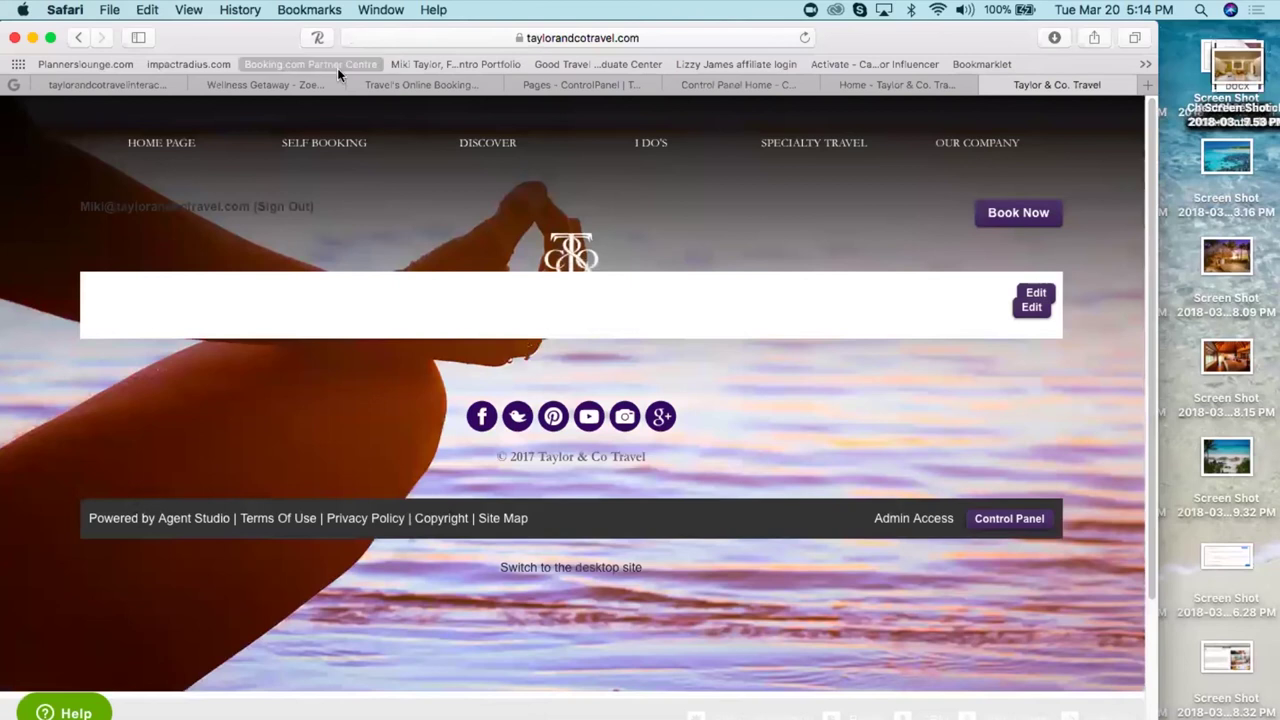
- Browse the Site Pages list and check the Wellness Getaway itinerary tab before returning
left_click(582, 82)
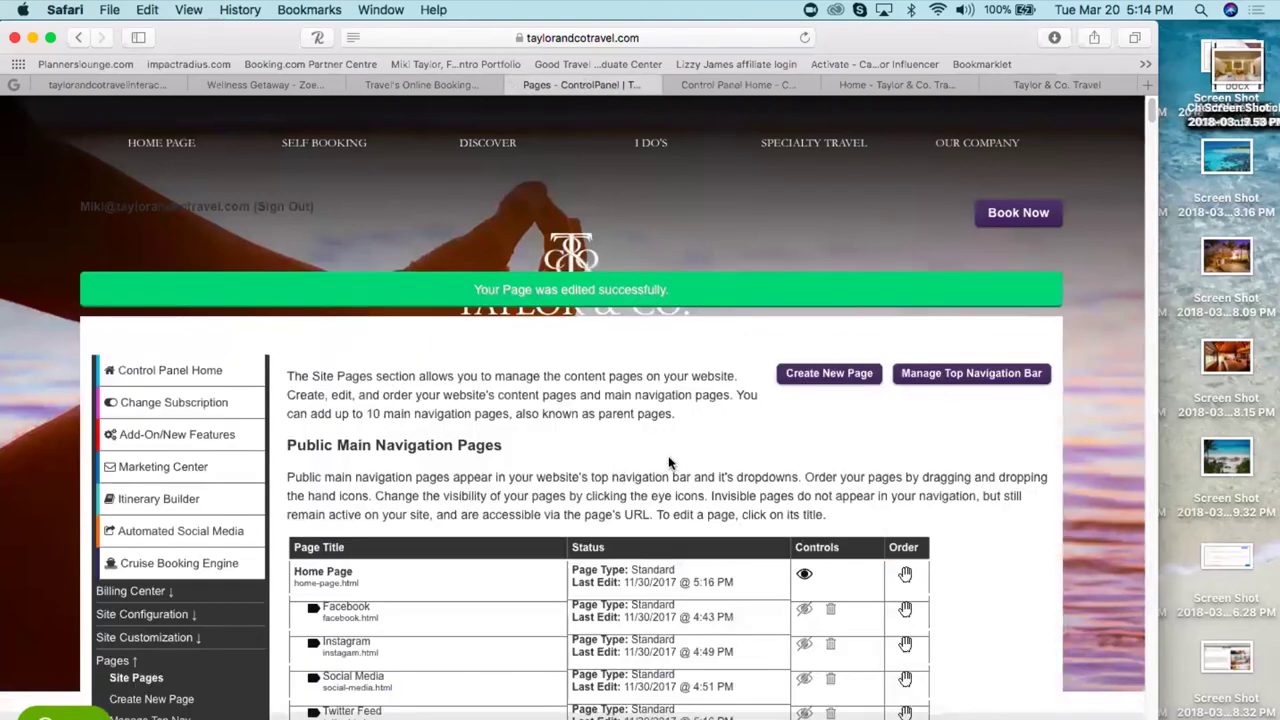
scroll(708, 457, "down", 5)
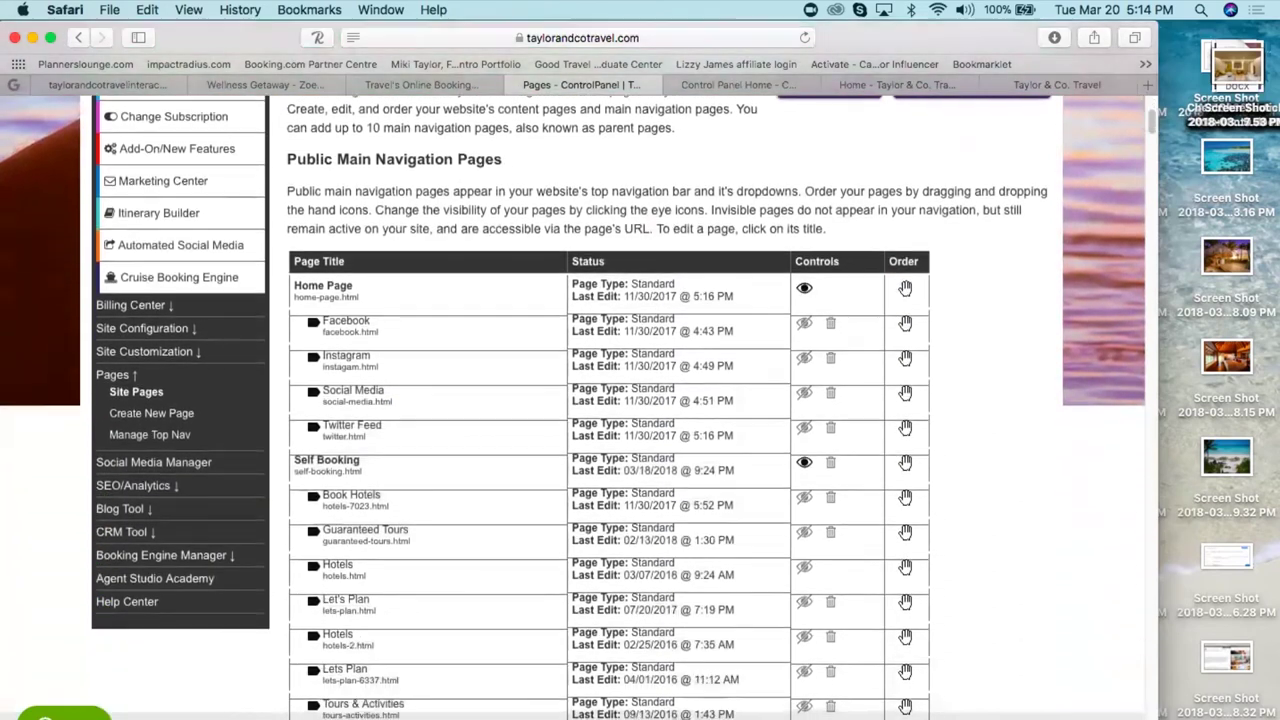
scroll(1106, 226, "down", 10)
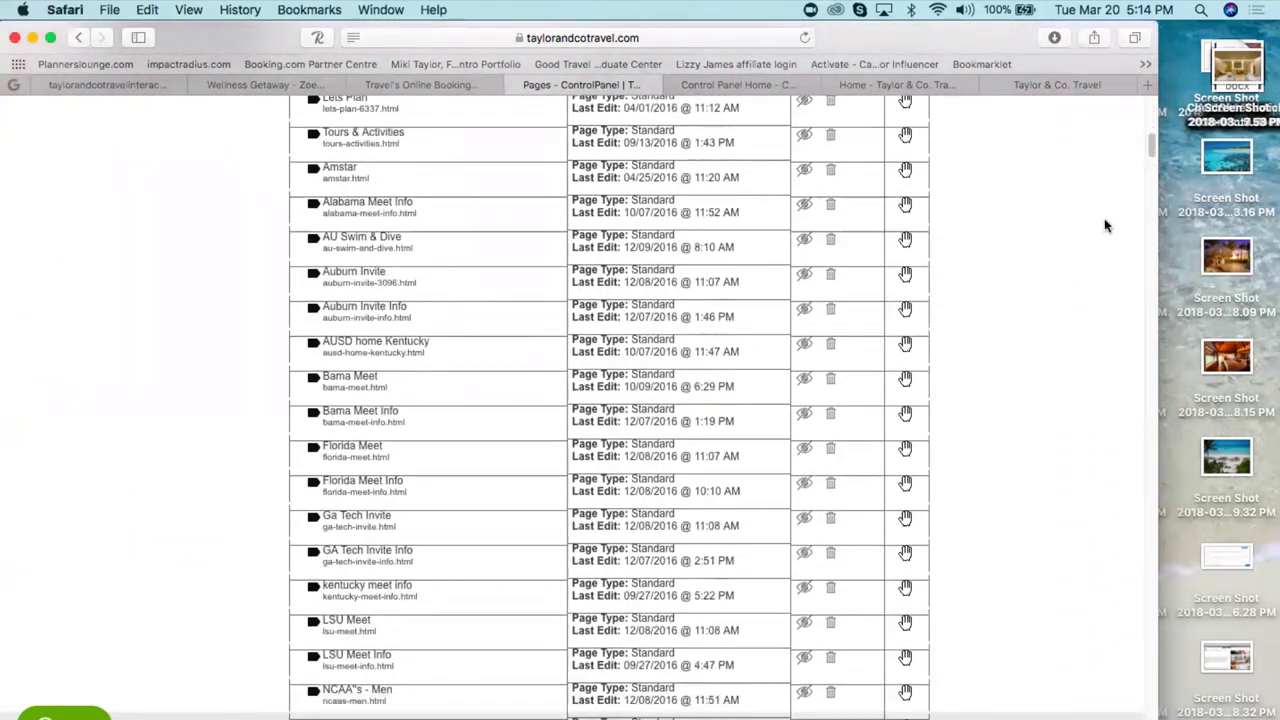
left_click_drag(1150, 148, 1143, 583)
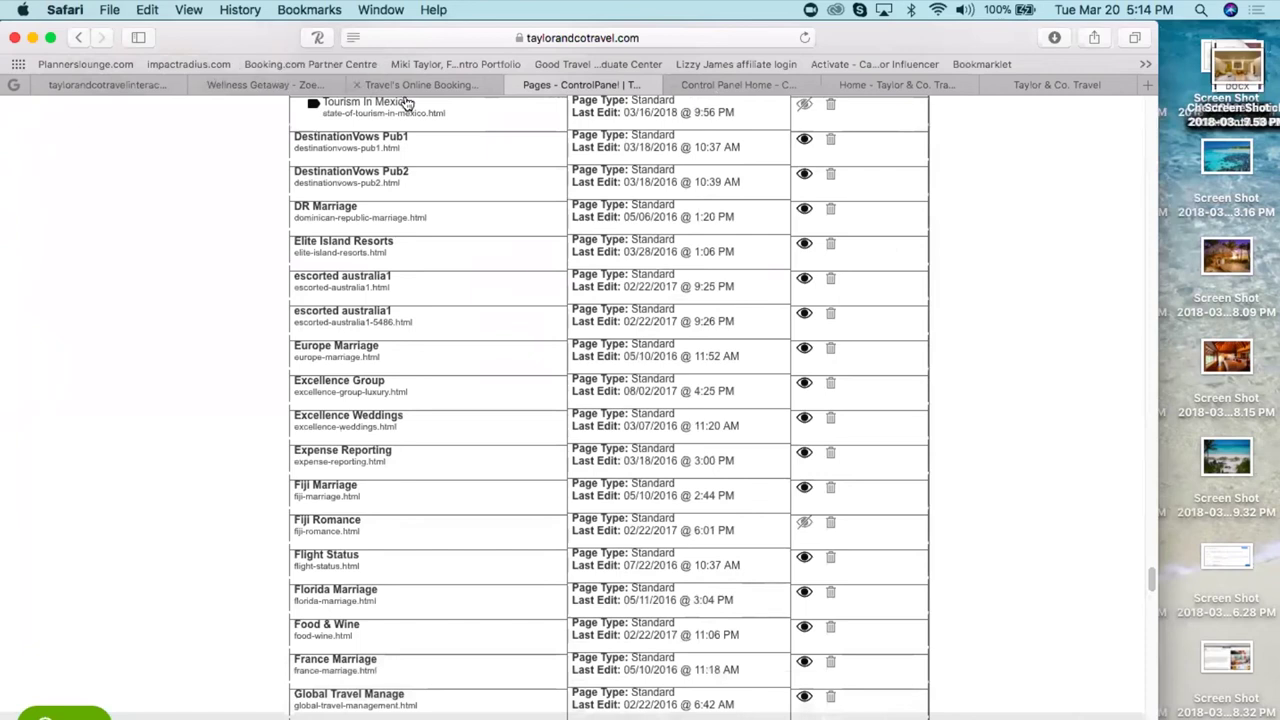
left_click(262, 84)
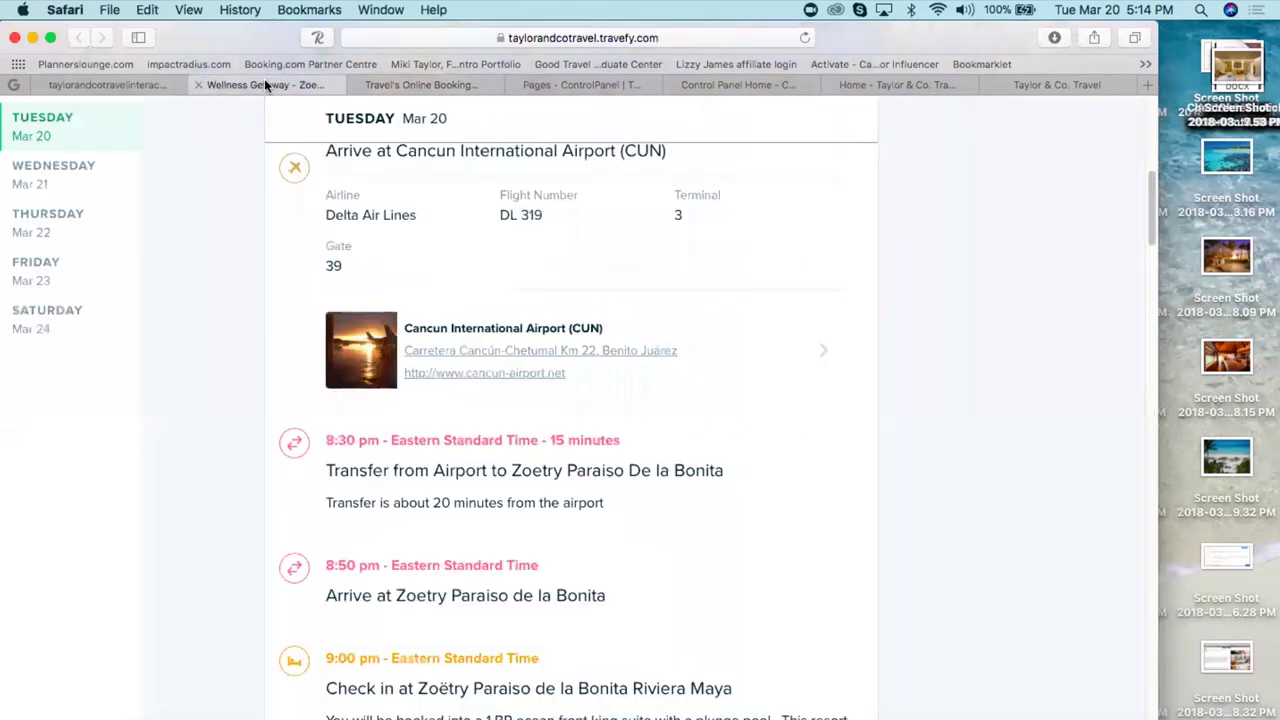
left_click_drag(1148, 230, 1149, 112)
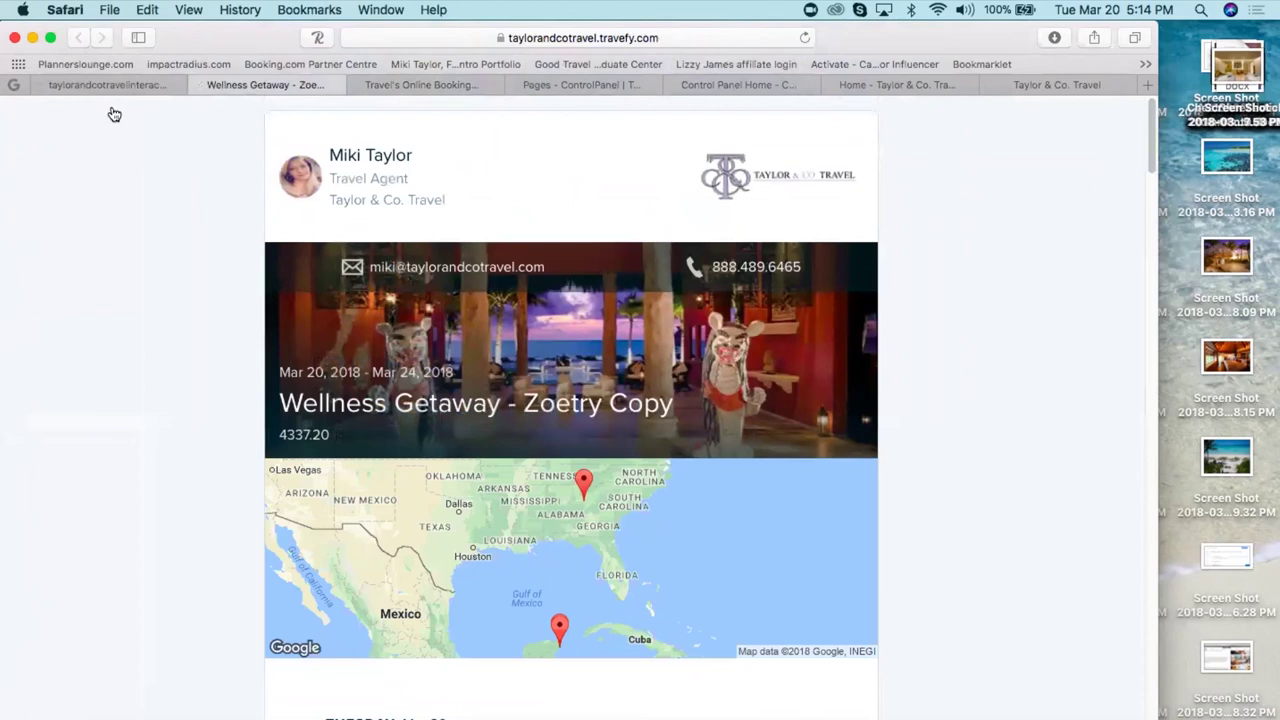
mouse_move(1150, 144)
left_mouse_down()
mouse_move(1146, 700)
mouse_move(1150, 140)
left_mouse_up()
left_click(548, 84)
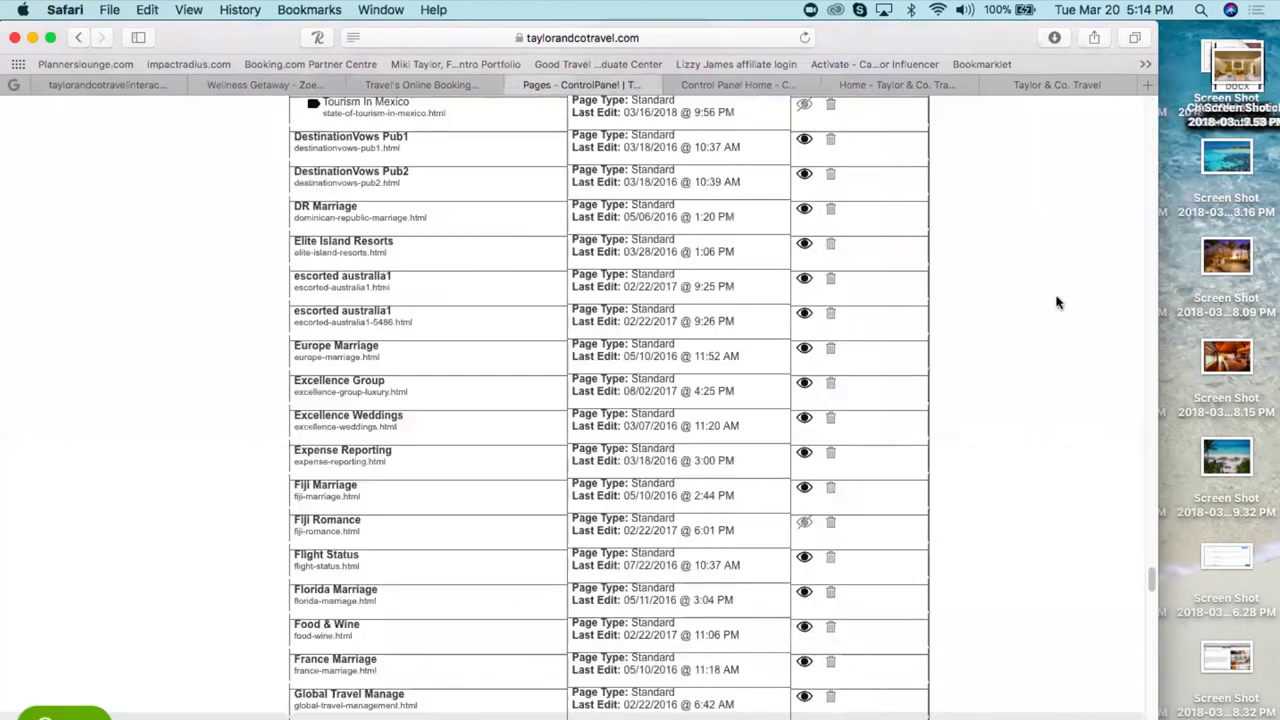
- Open the Cancun Group Trip page's settings and select its full preview URL
left_click_drag(1150, 577, 1100, 355)
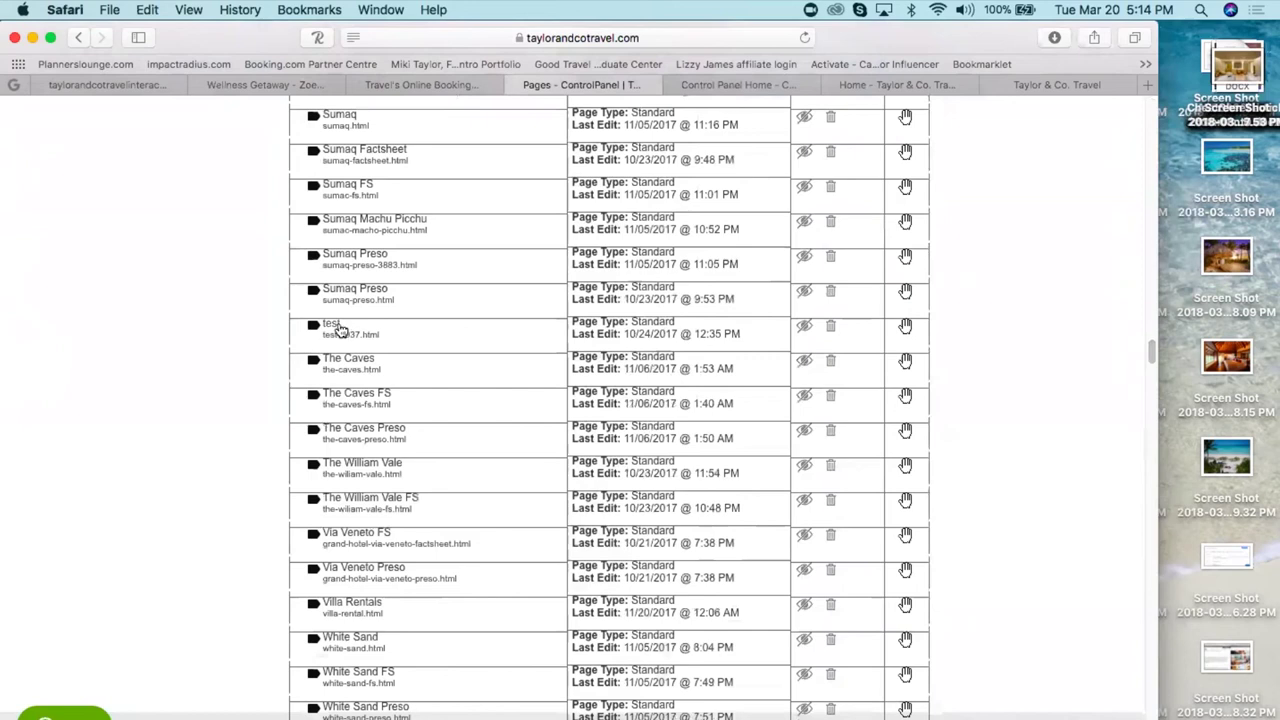
scroll(1150, 348, "up", 1)
scroll(1150, 348, "up", 15)
scroll(1127, 256, "up", 15)
scroll(1111, 180, "up", 15)
scroll(1104, 140, "down", 10)
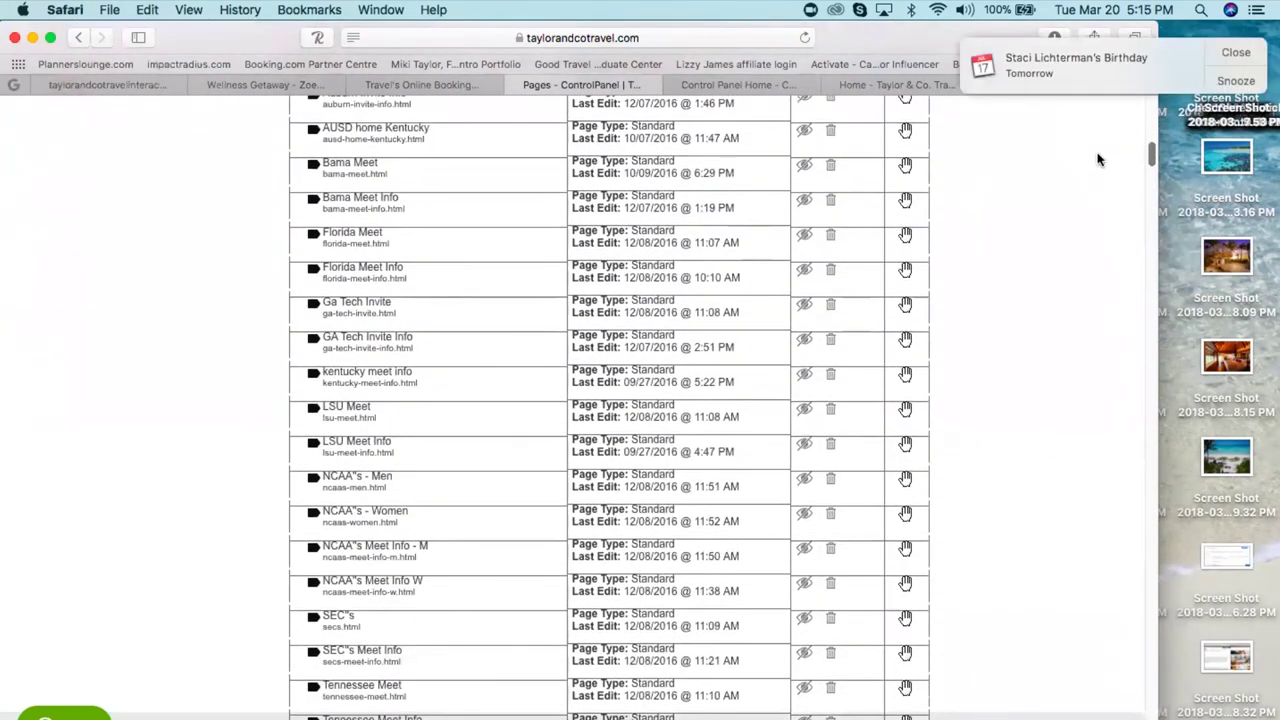
scroll(1097, 160, "down", 1)
scroll(1095, 161, "down", 6)
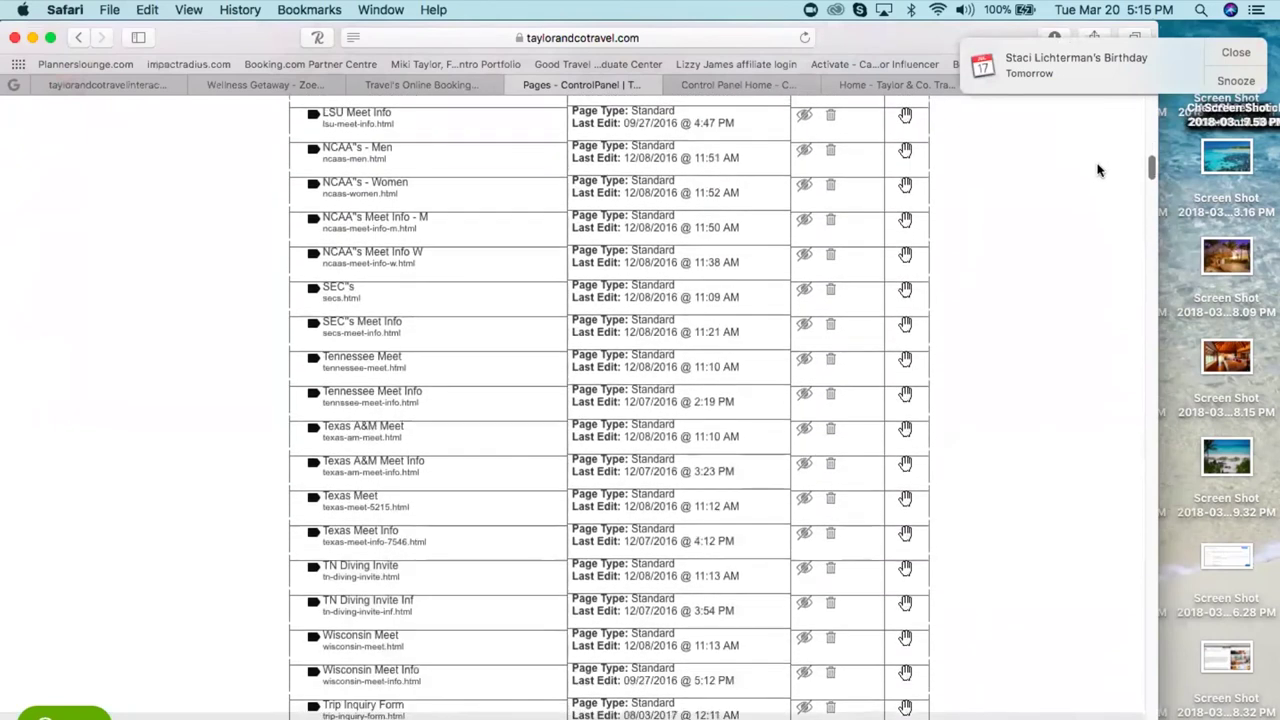
scroll(1097, 174, "down", 9)
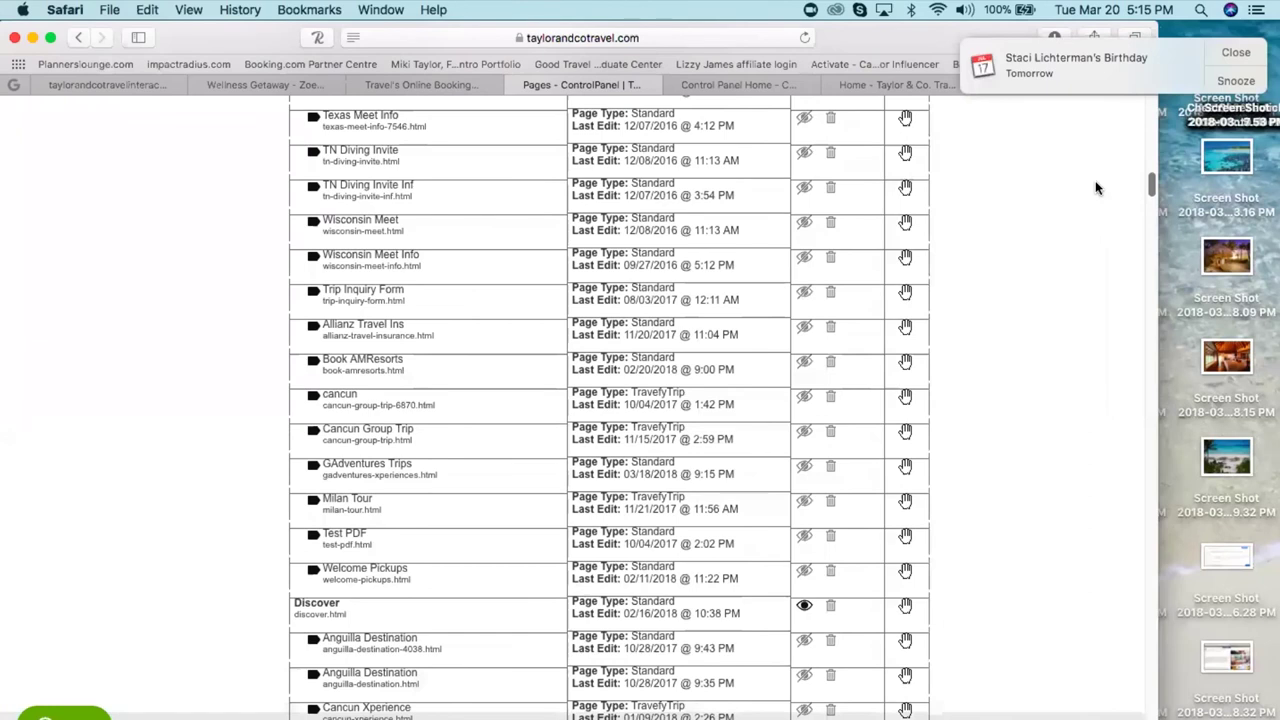
scroll(1097, 180, "up", 2)
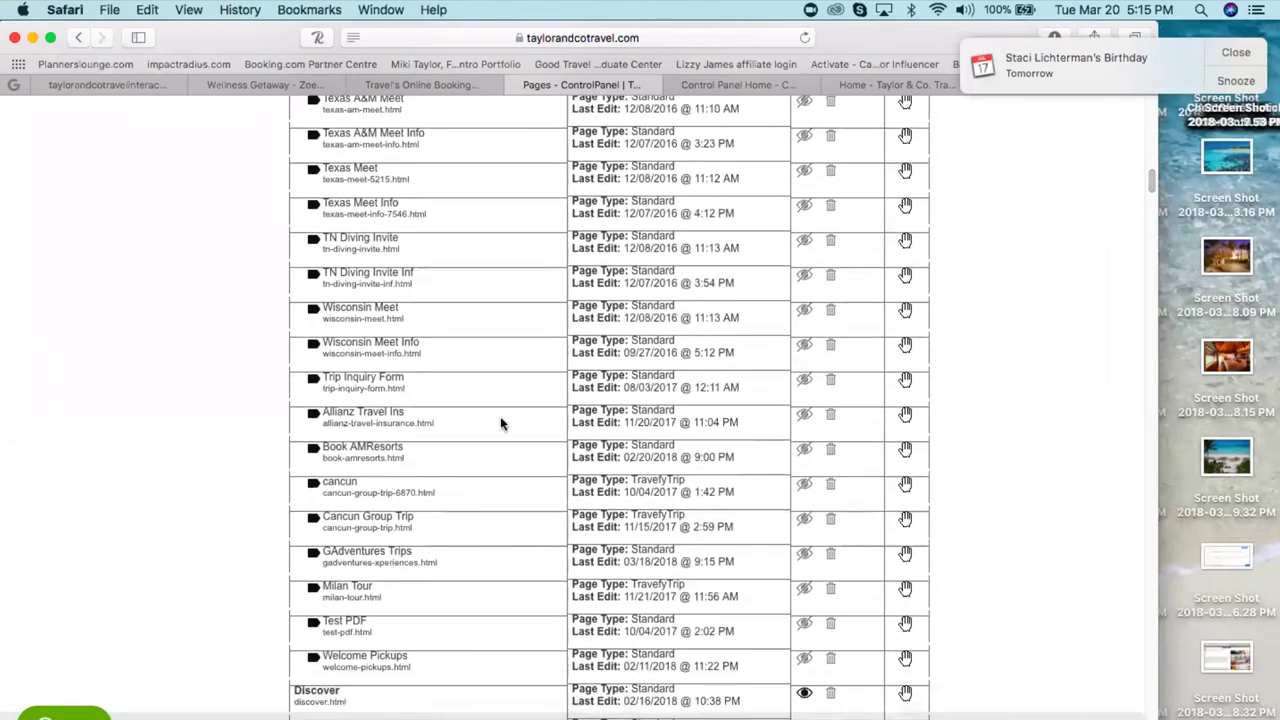
left_click(375, 517)
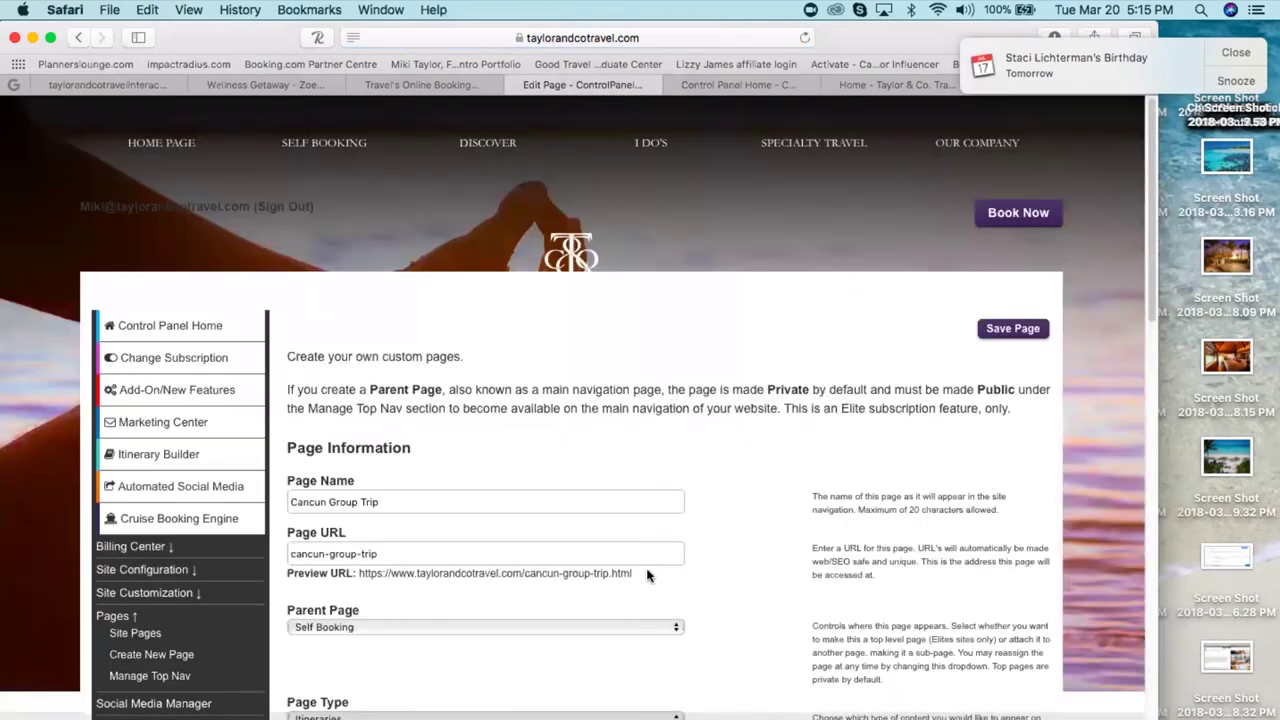
left_click_drag(645, 574, 359, 573)
- Copy the Cancun Group Trip preview URL and load it in the Home - Taylor & Co. tab
key("super+c")
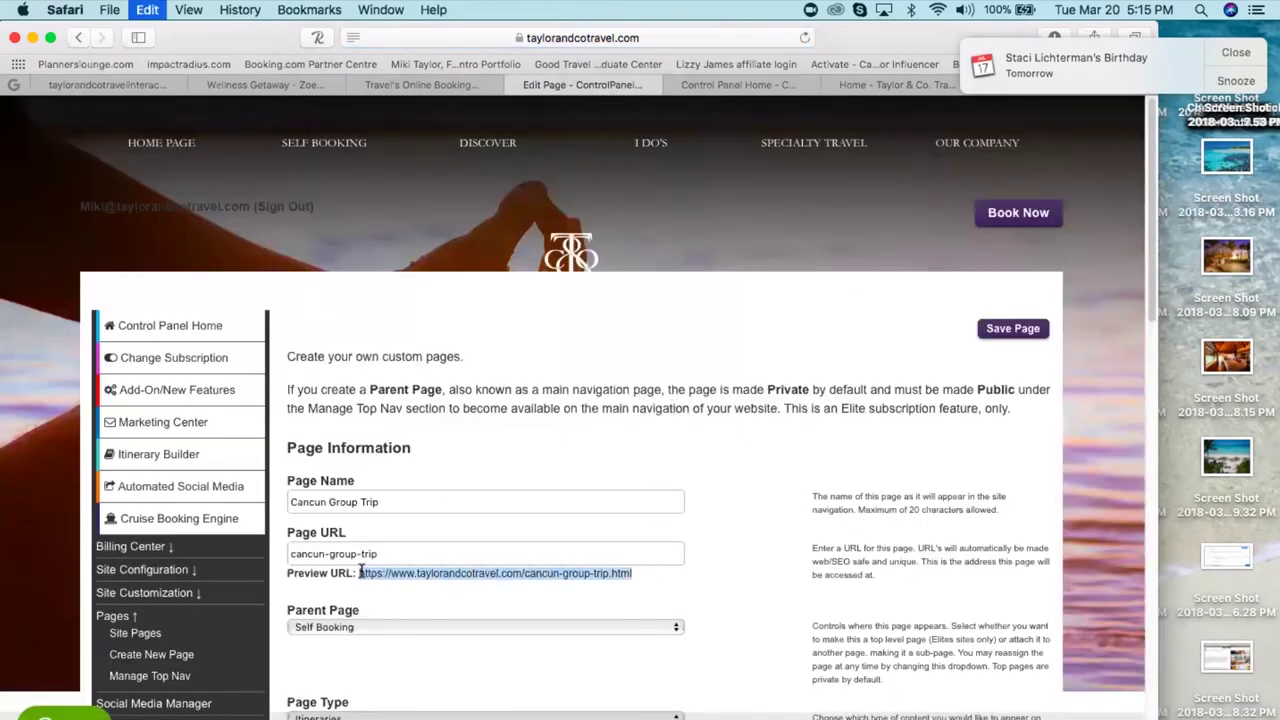
left_click(921, 88)
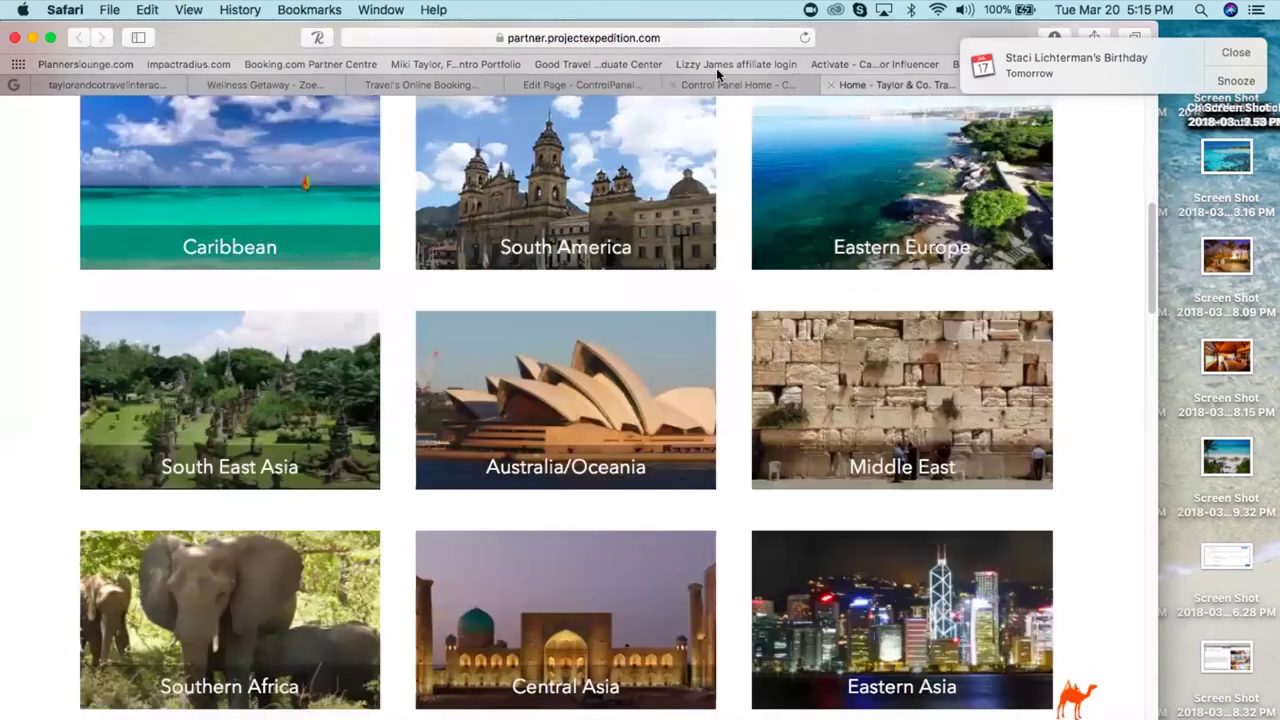
left_click(442, 40)
key("super+v")
key("Return")
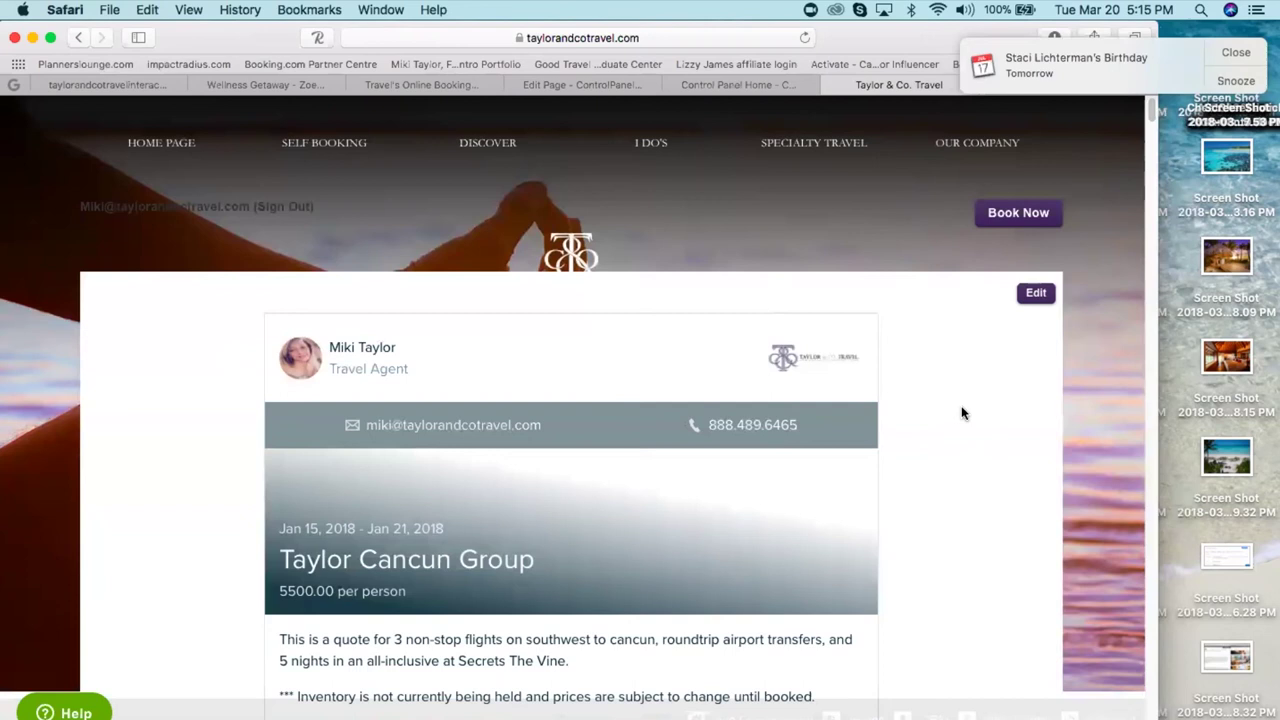
- Scroll through the Taylor Cancun Group itinerary (Jan 15–21, 2018, 5500.00 per person), then return to the test page tab
scroll(962, 413, "down", 10)
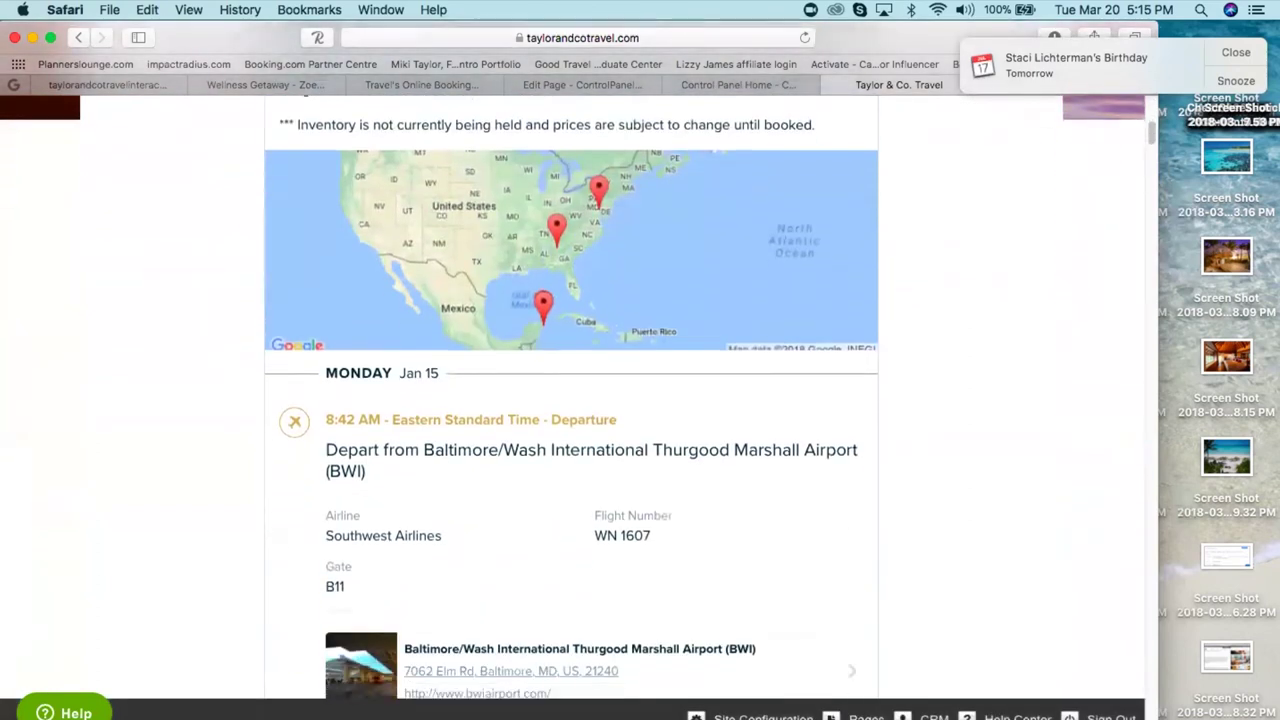
scroll(571, 400, "down", 15)
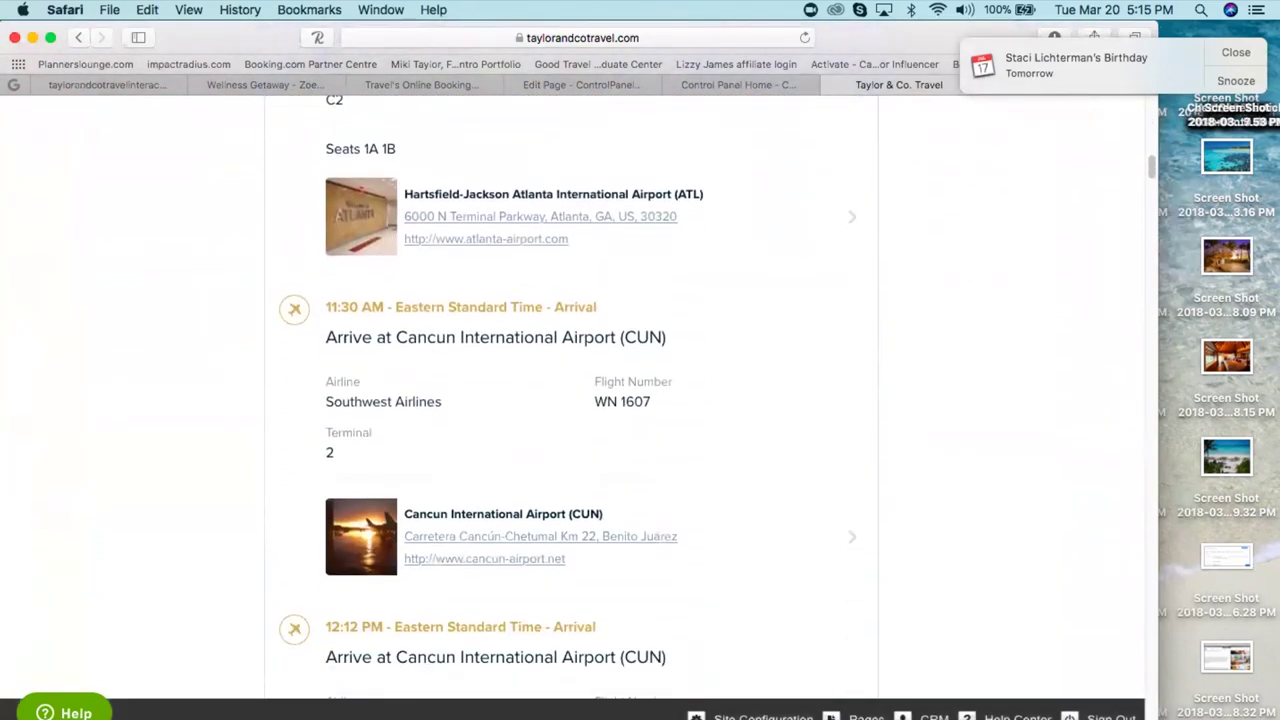
scroll(1090, 360, "up", 3)
left_click(1234, 58)
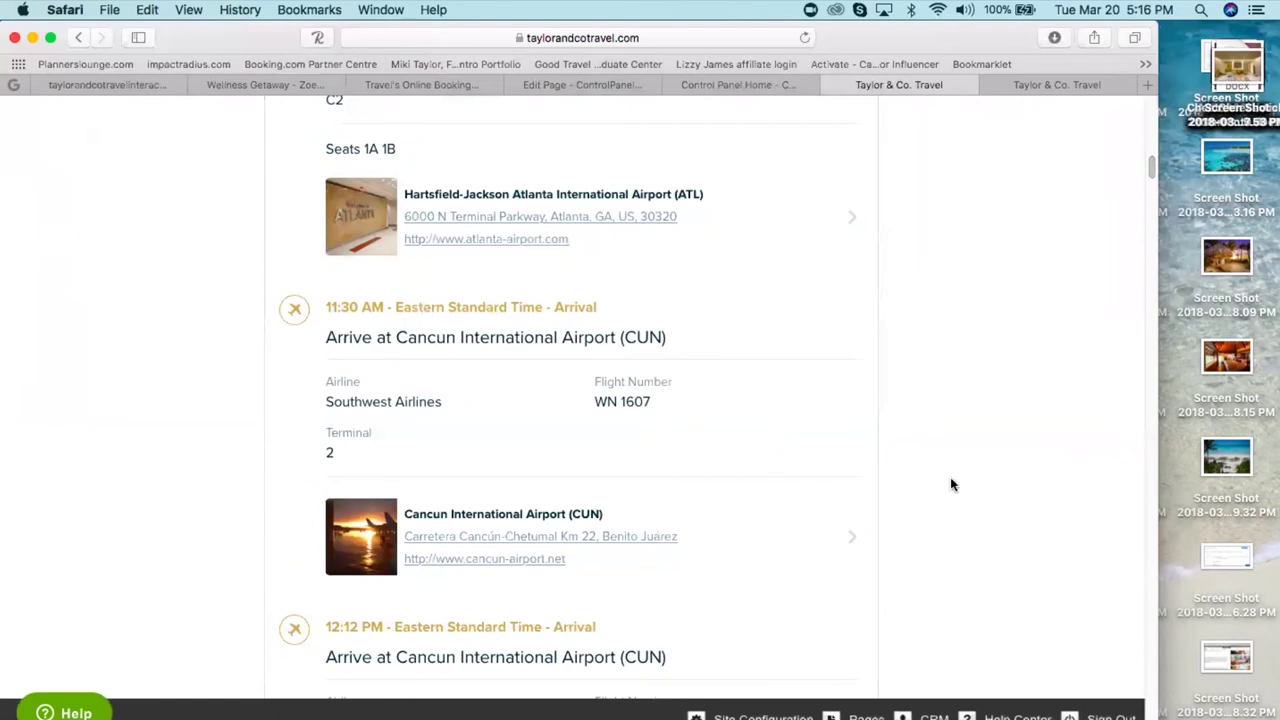
scroll(952, 485, "up", 10)
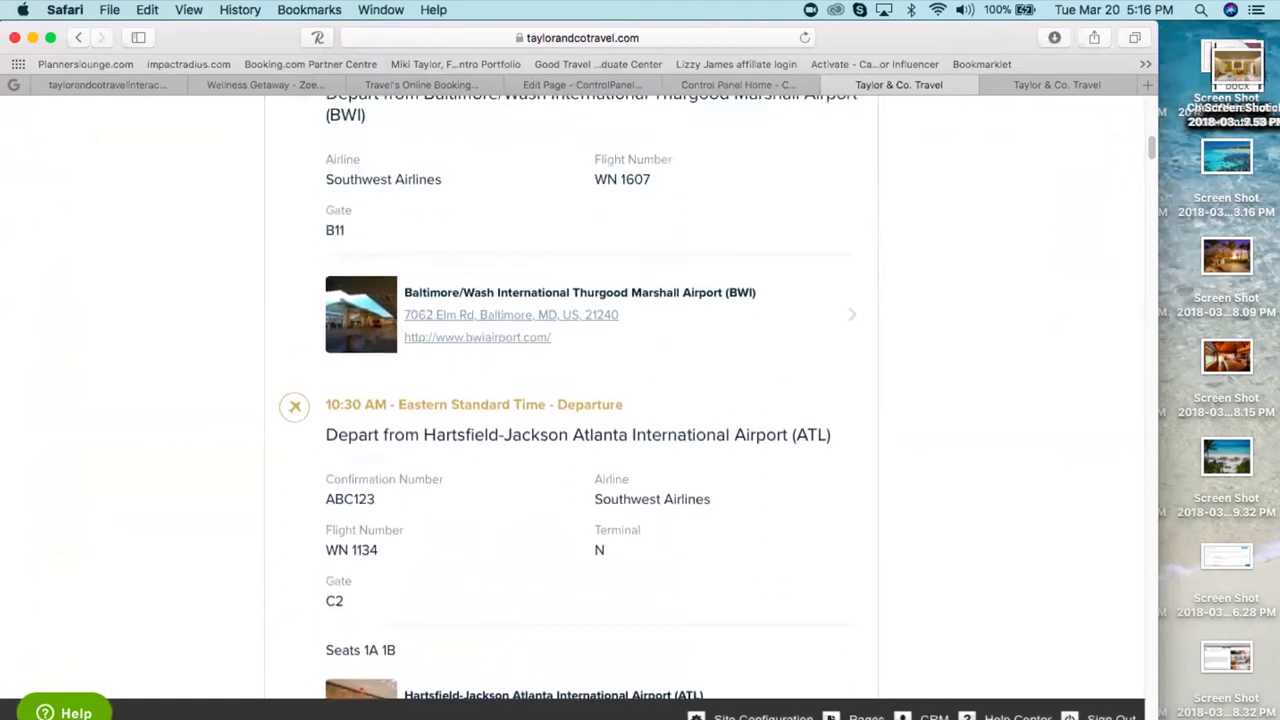
scroll(571, 400, "up", 6)
scroll(574, 400, "up", 10)
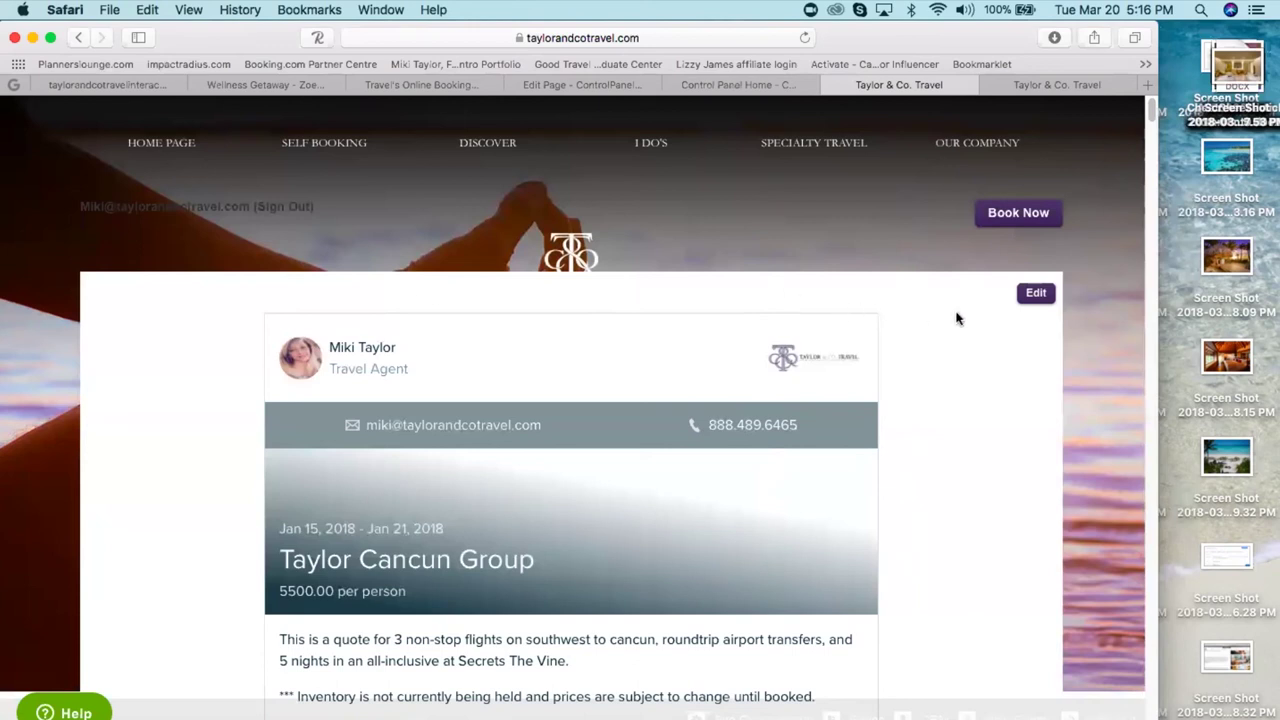
left_click_drag(930, 35, 926, 30)
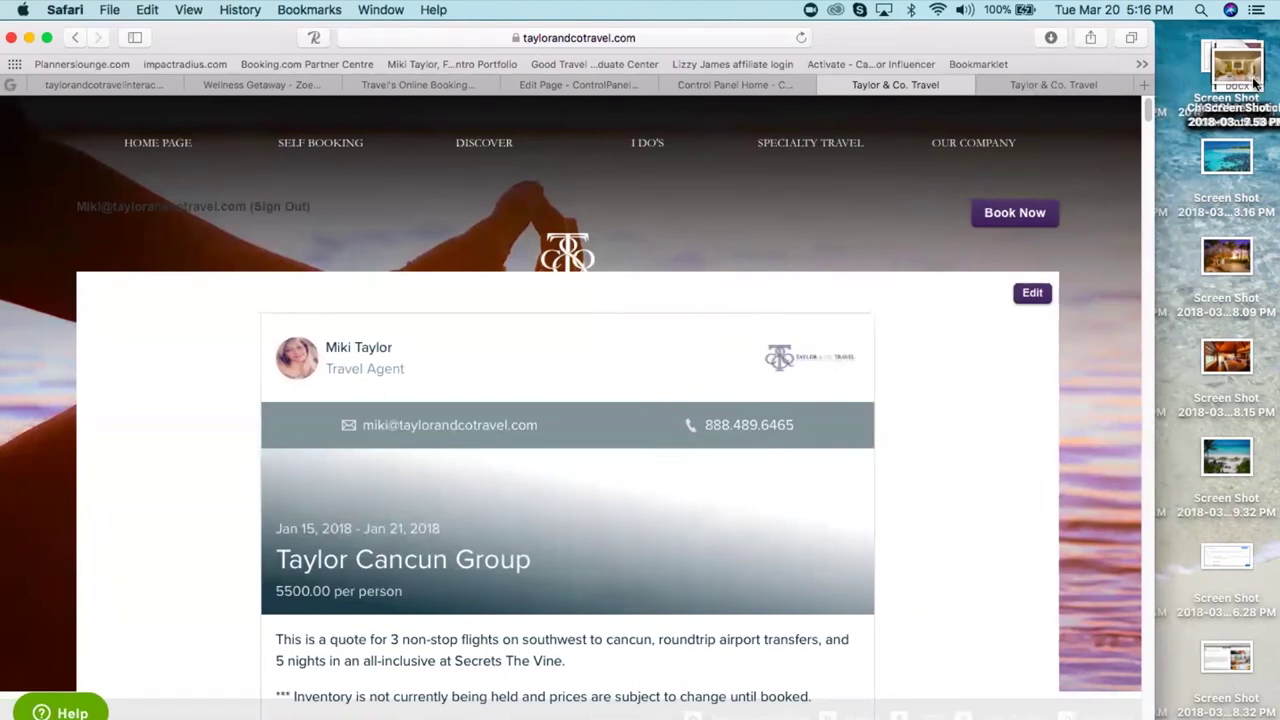
left_click(1049, 82)
- Go to youtube.com from Safari's address bar
left_click(392, 37)
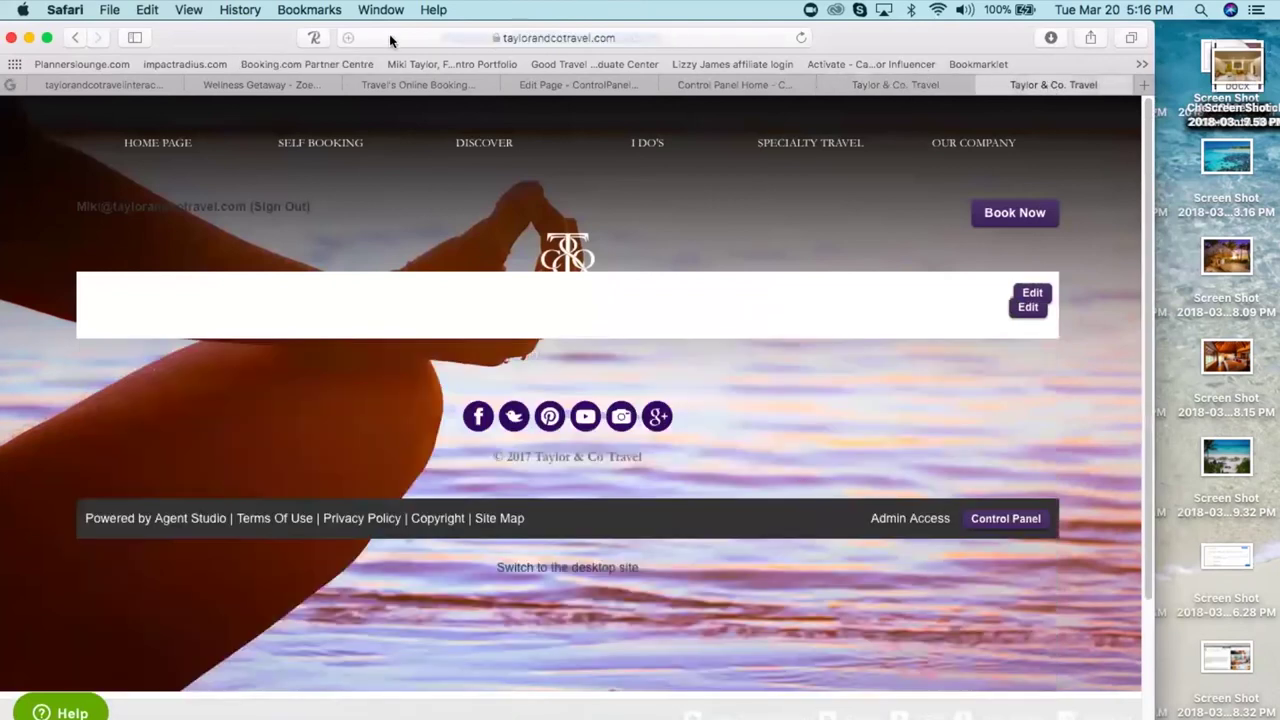
key("BackSpace")
type("youtube")
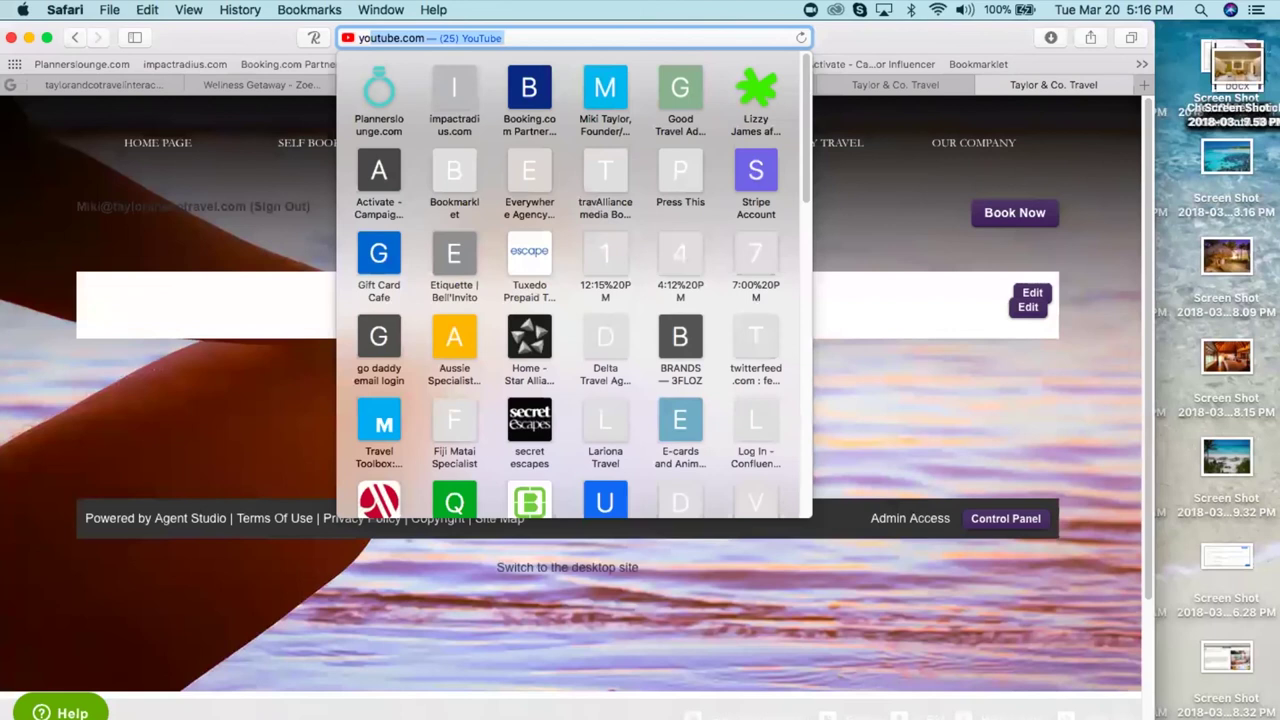
key("Return")
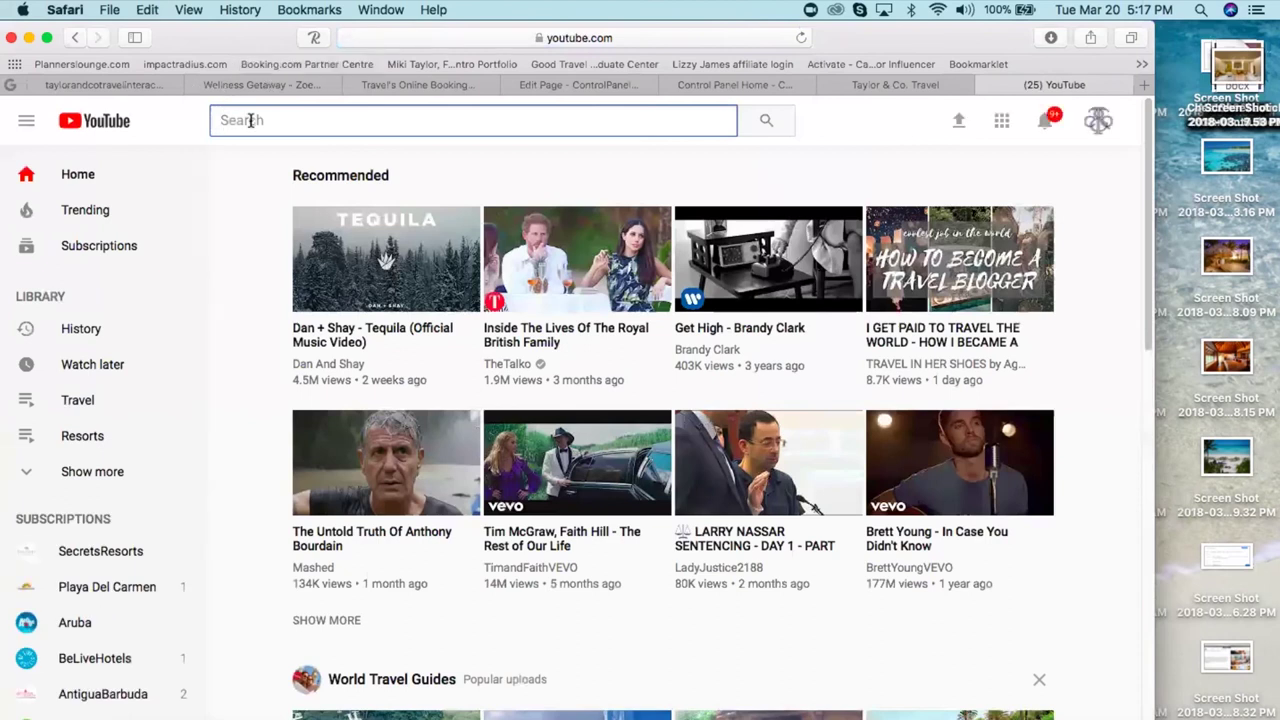
- Search YouTube for 'agent studio' and open the Agent Studio channel
type("agent studio")
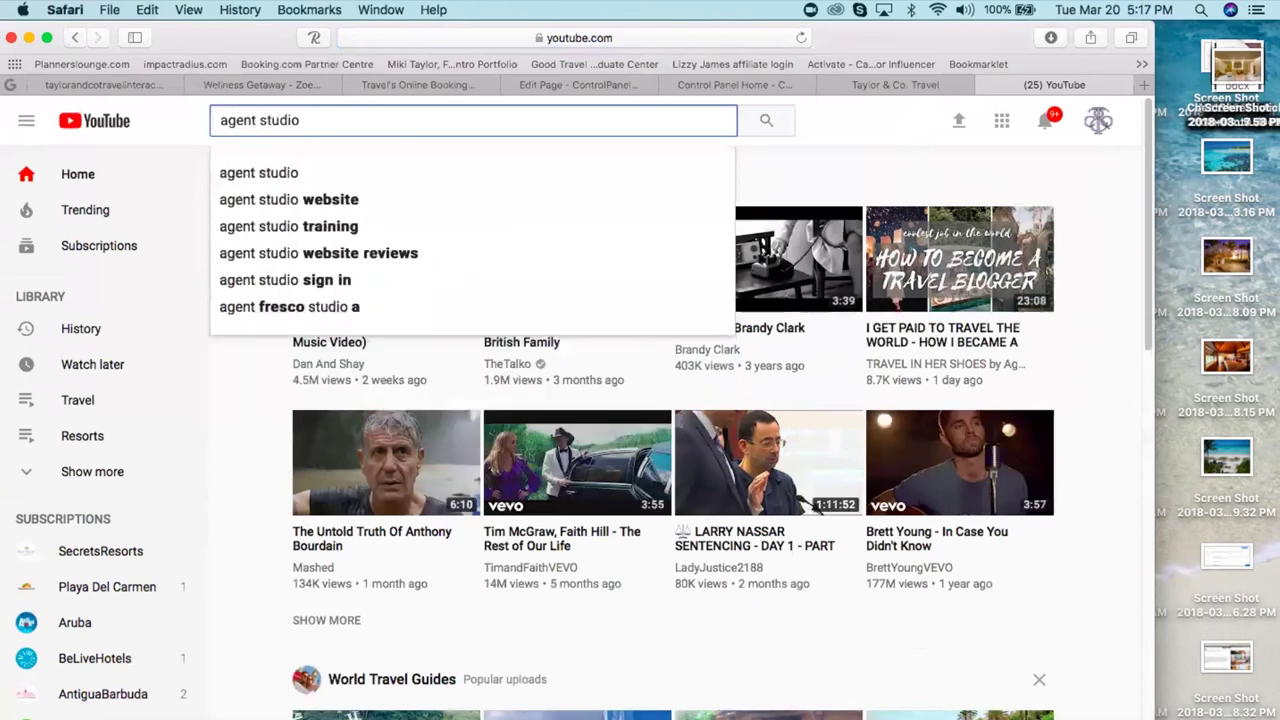
key("Escape")
key("Return")
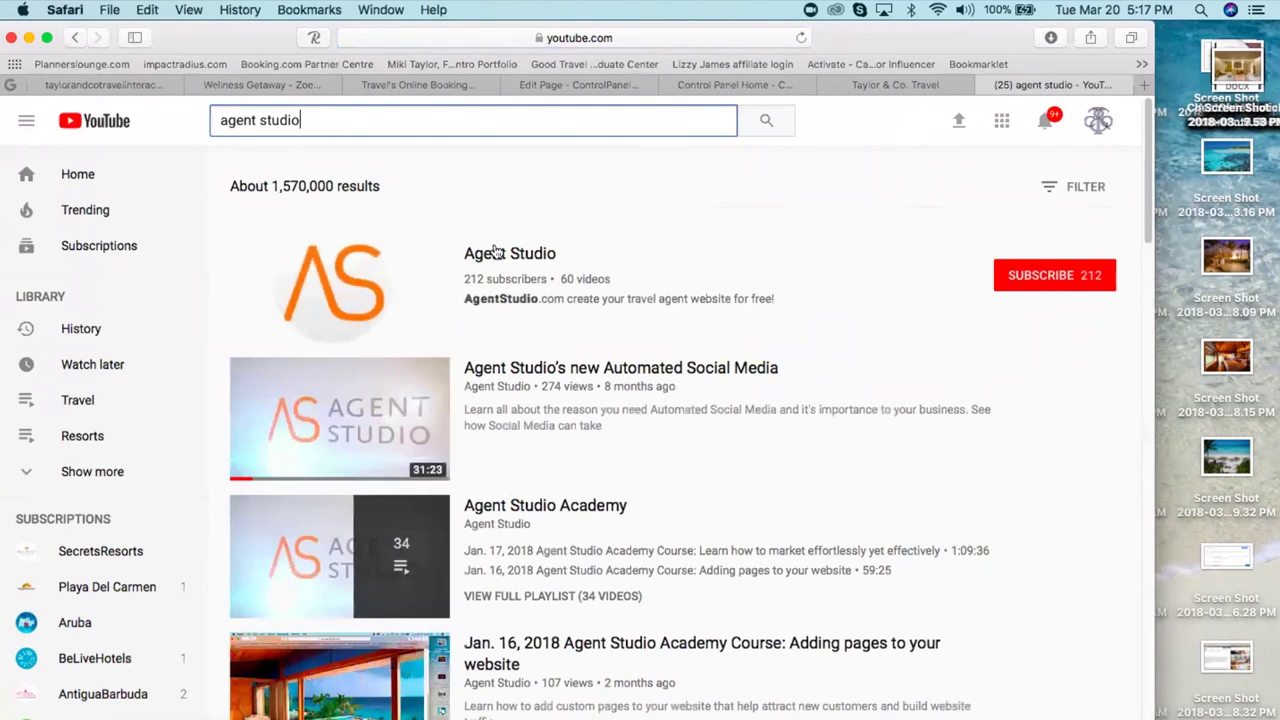
left_click(498, 256)
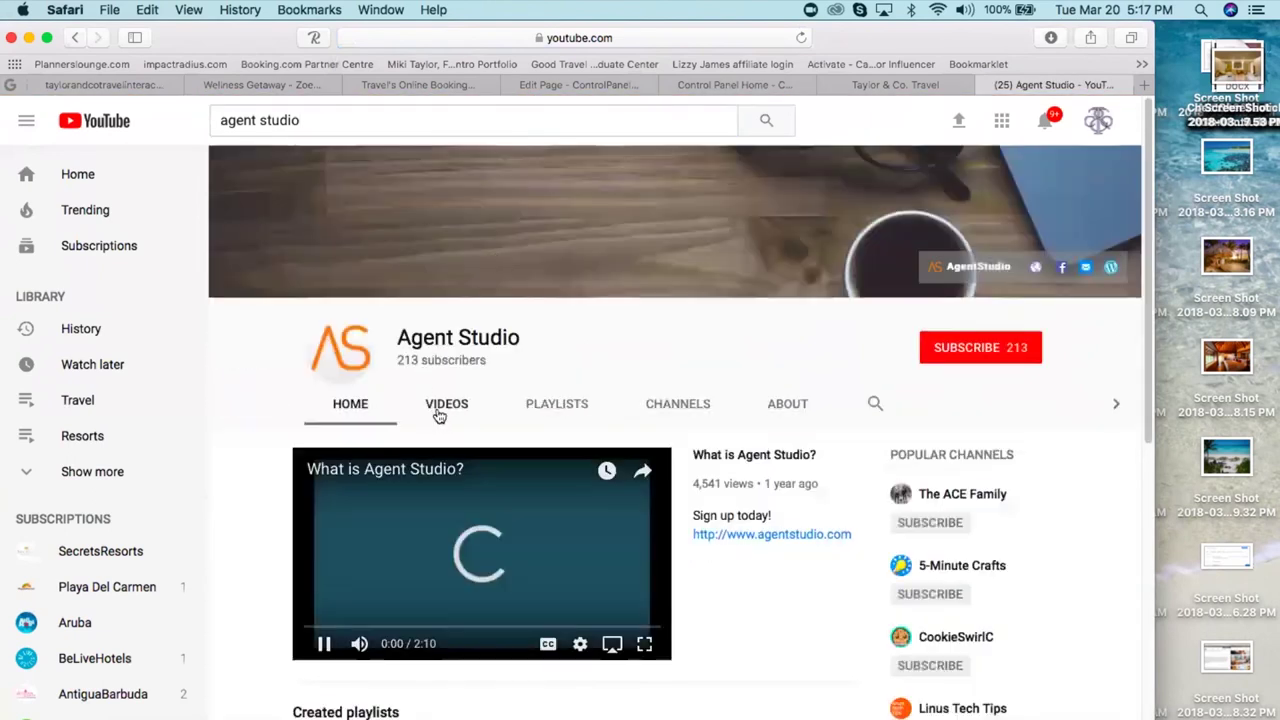
- Show the channel's Videos tab, briefly open the newest Mar. 8 course video, and return
left_click(444, 406)
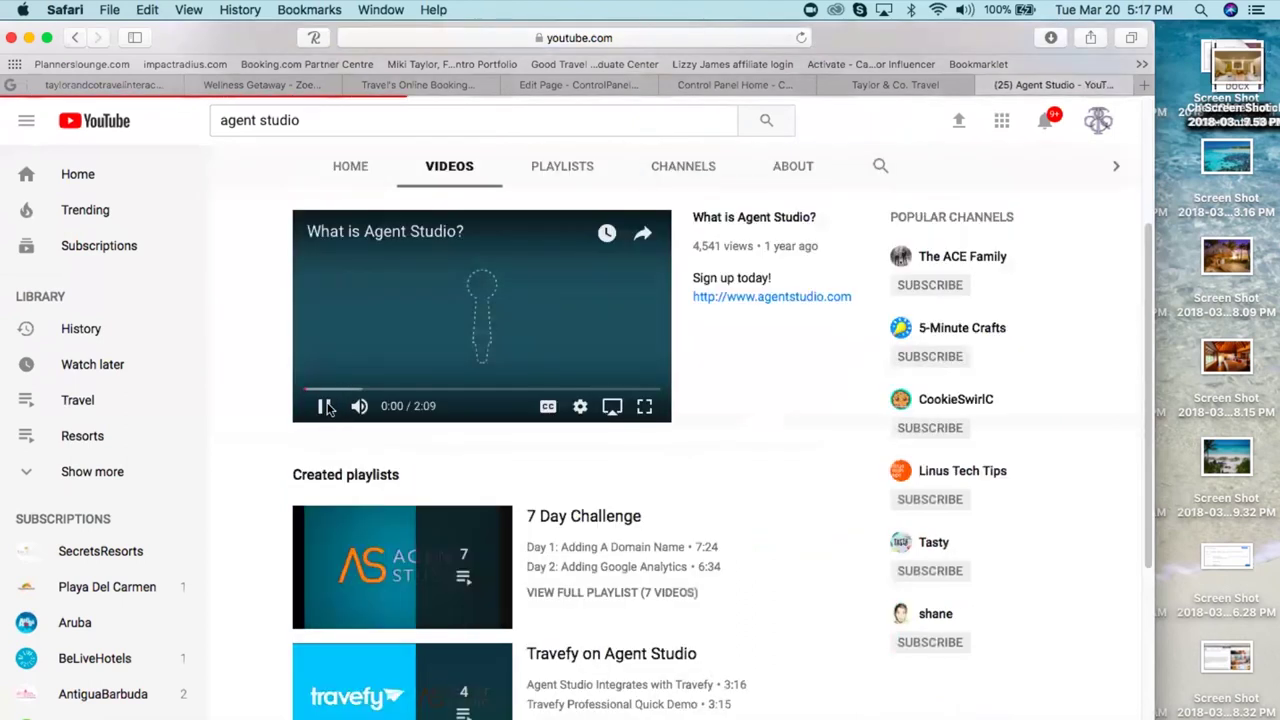
left_click(318, 405)
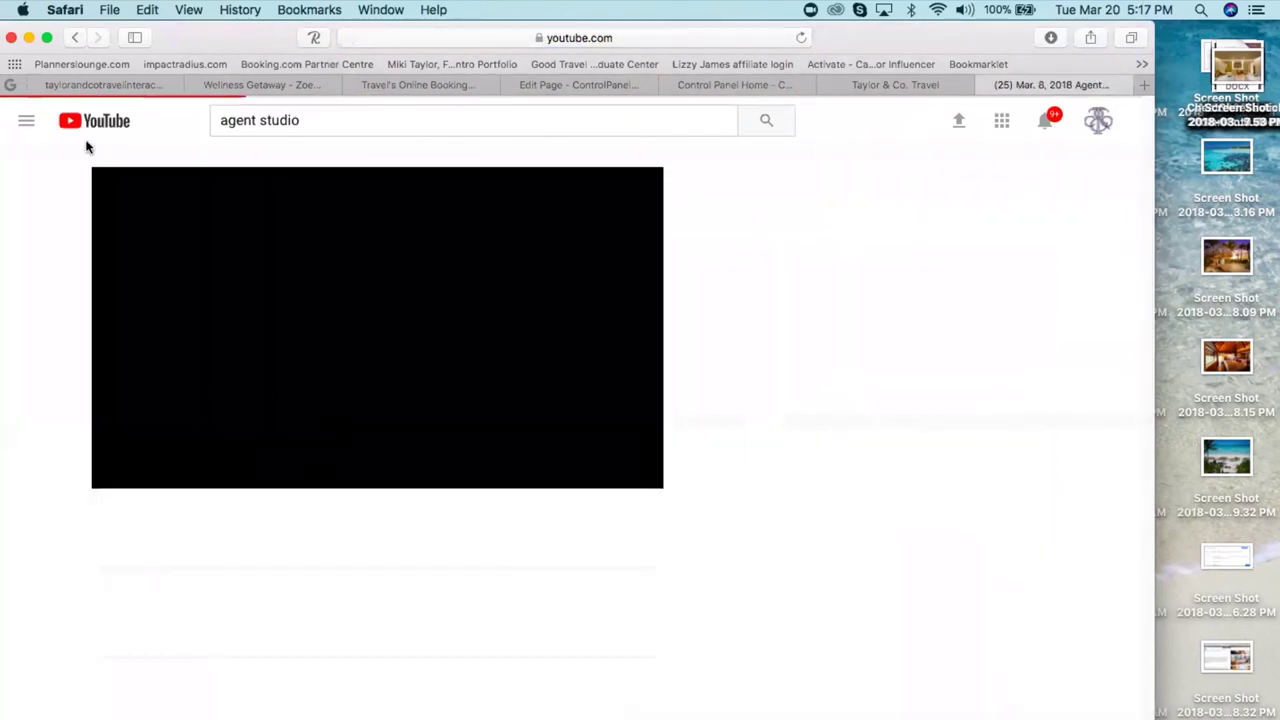
left_click(77, 38)
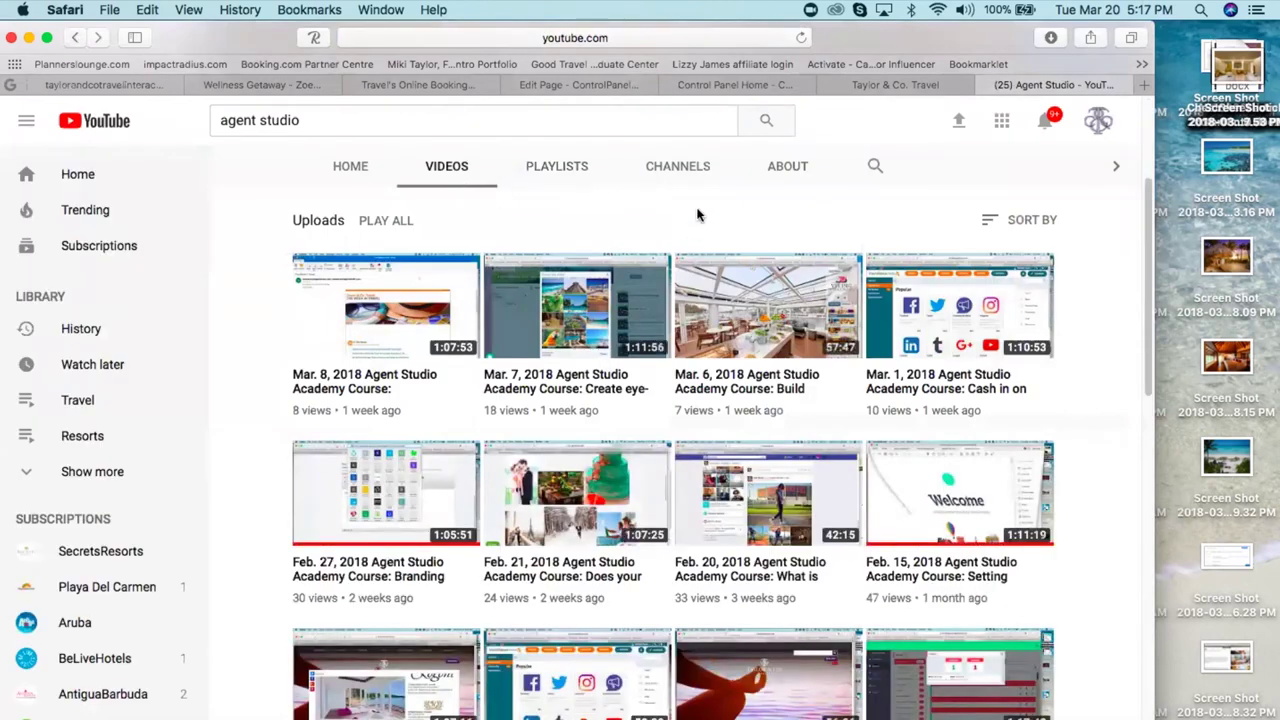
- Scroll through the uploads grid, past webinars like 12/6/2017 Automated Social Media Basics
scroll(698, 215, "down", 7)
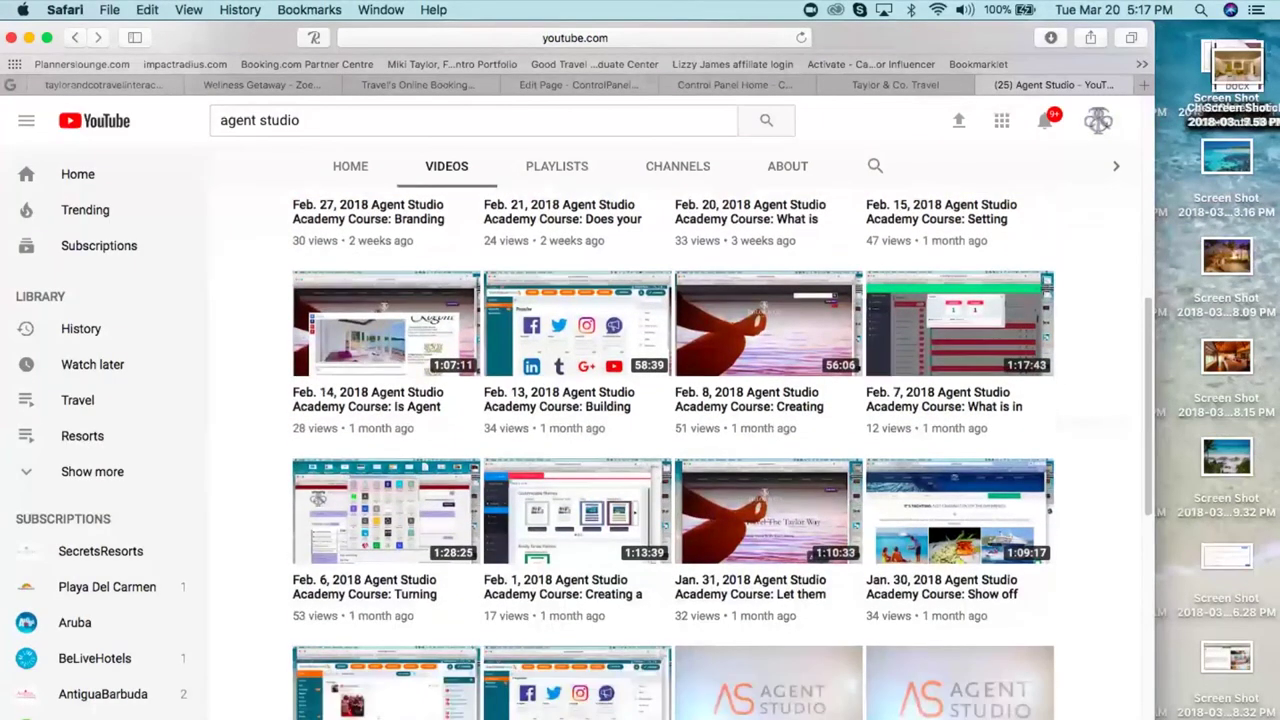
scroll(240, 300, "up", 1)
scroll(1037, 217, "up", 5)
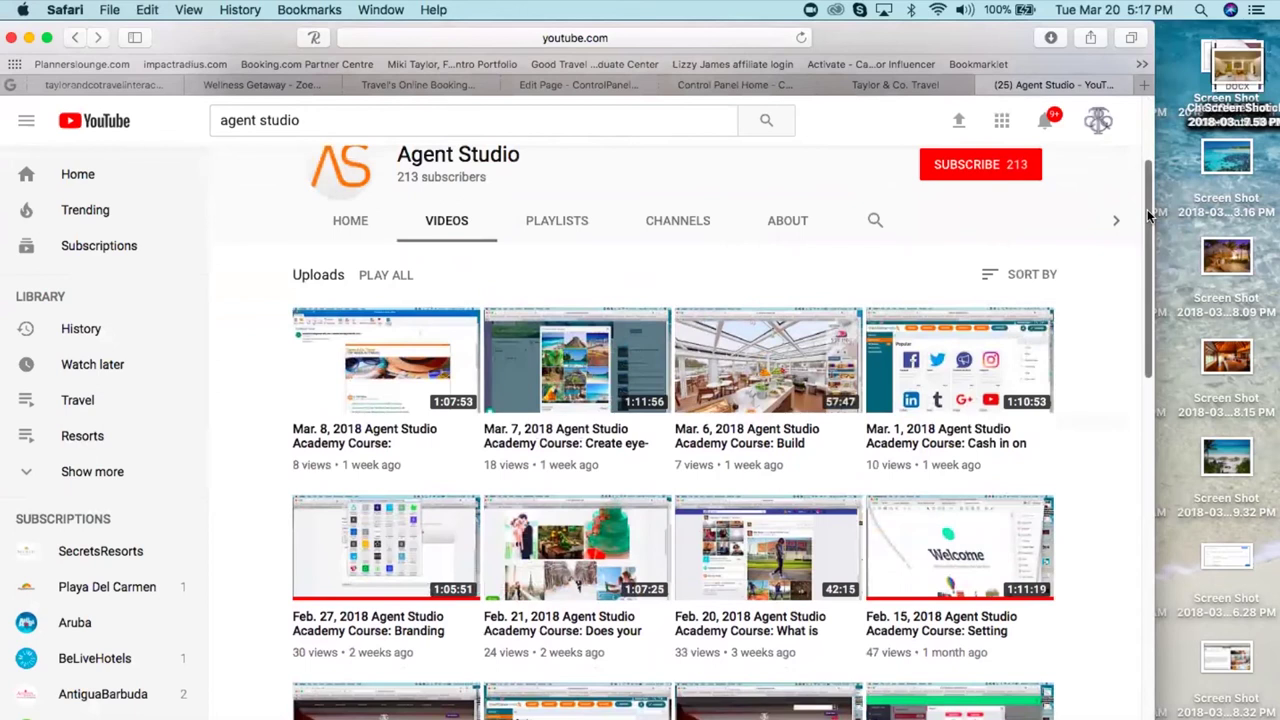
left_click_drag(1147, 209, 1100, 715)
scroll(720, 455, "down", 1)
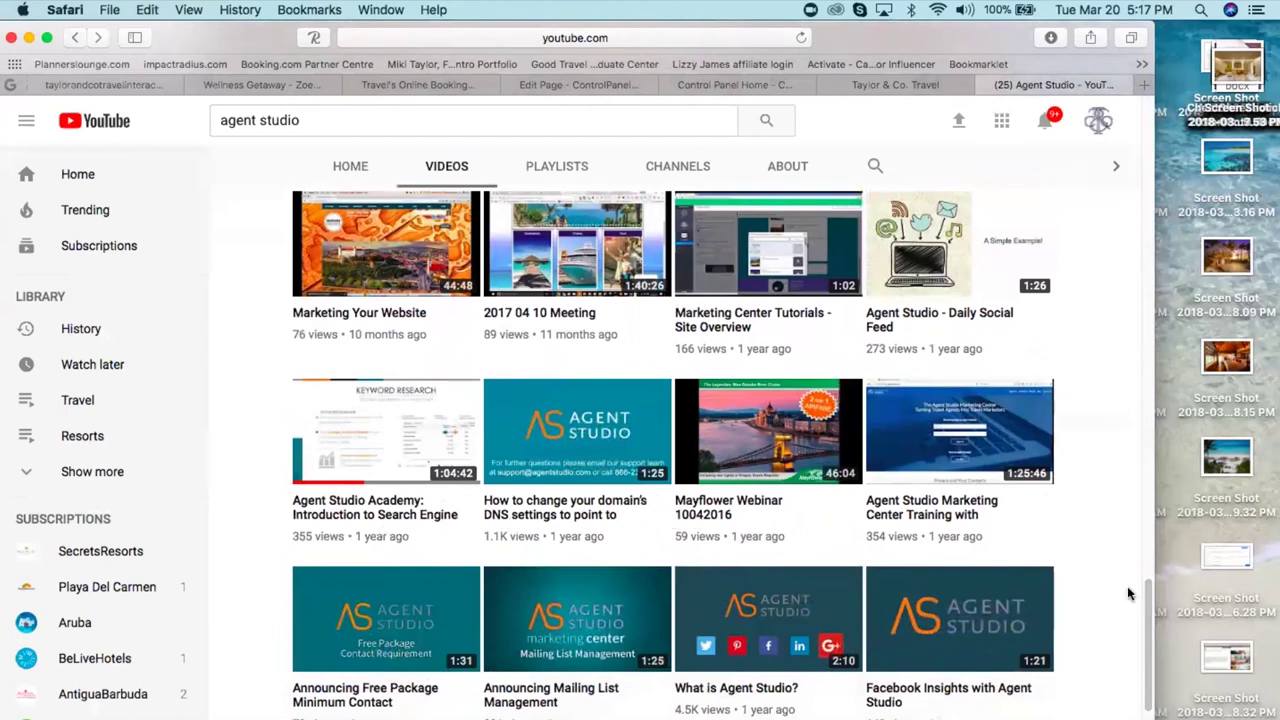
scroll(1131, 594, "down", 5)
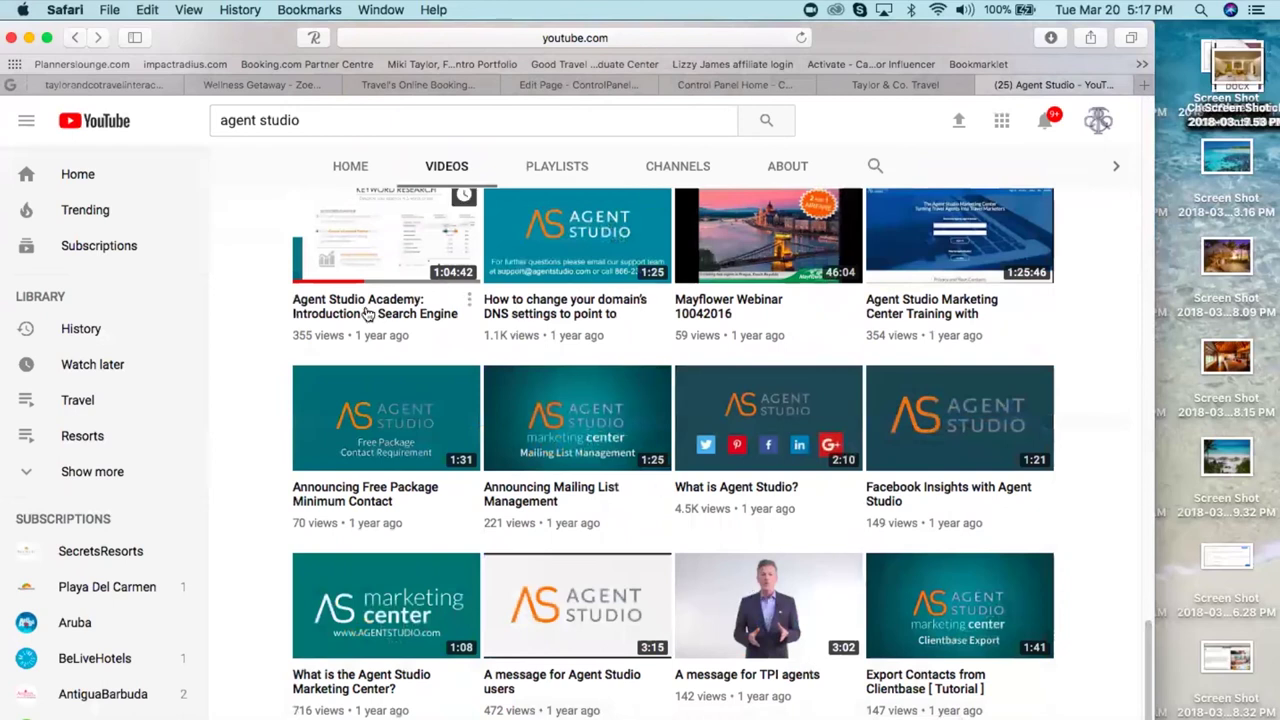
left_click_drag(1148, 670, 1127, 516)
scroll(1127, 516, "up", 1)
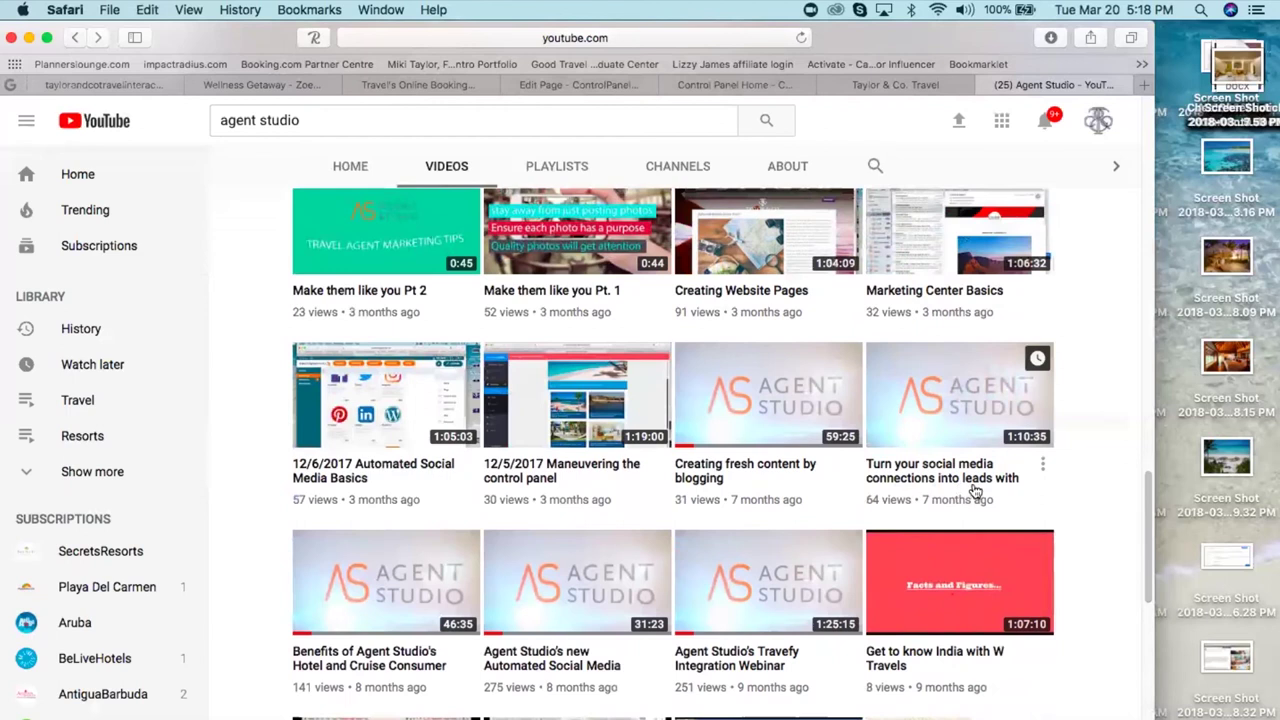
scroll(1150, 530, "up", 1)
left_click_drag(1150, 530, 1133, 321)
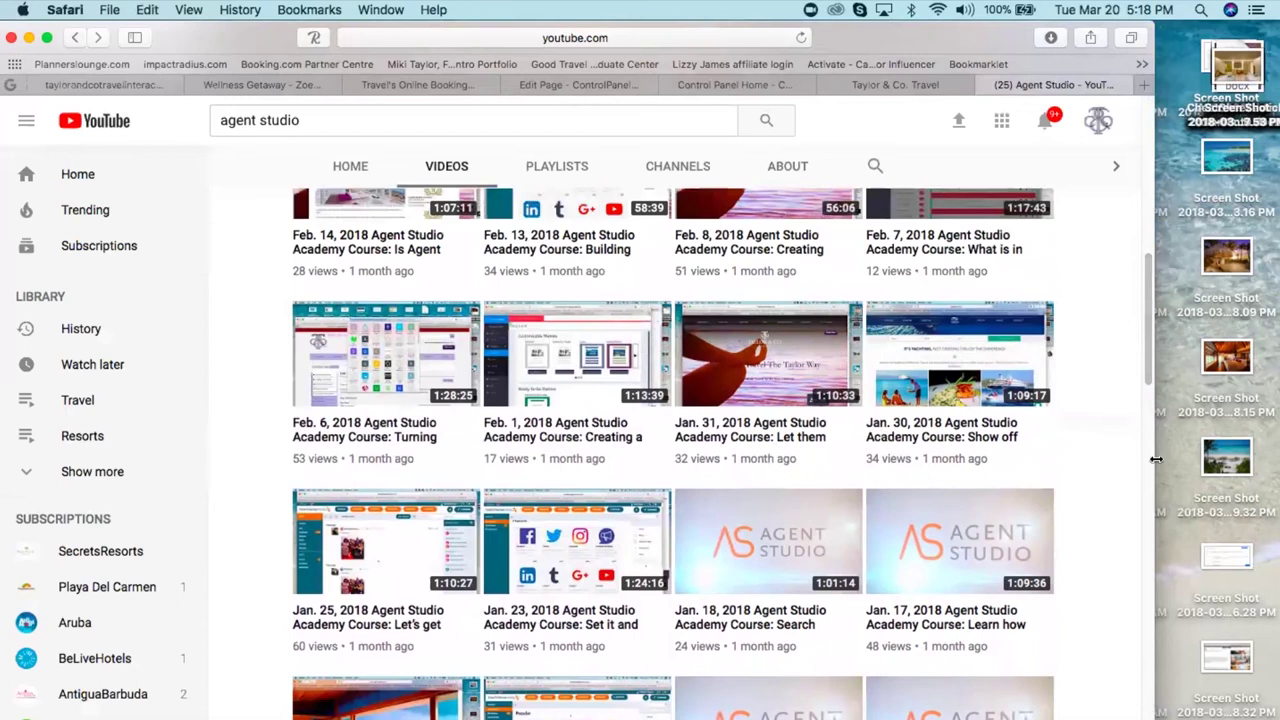
left_click_drag(1147, 343, 1047, 125)
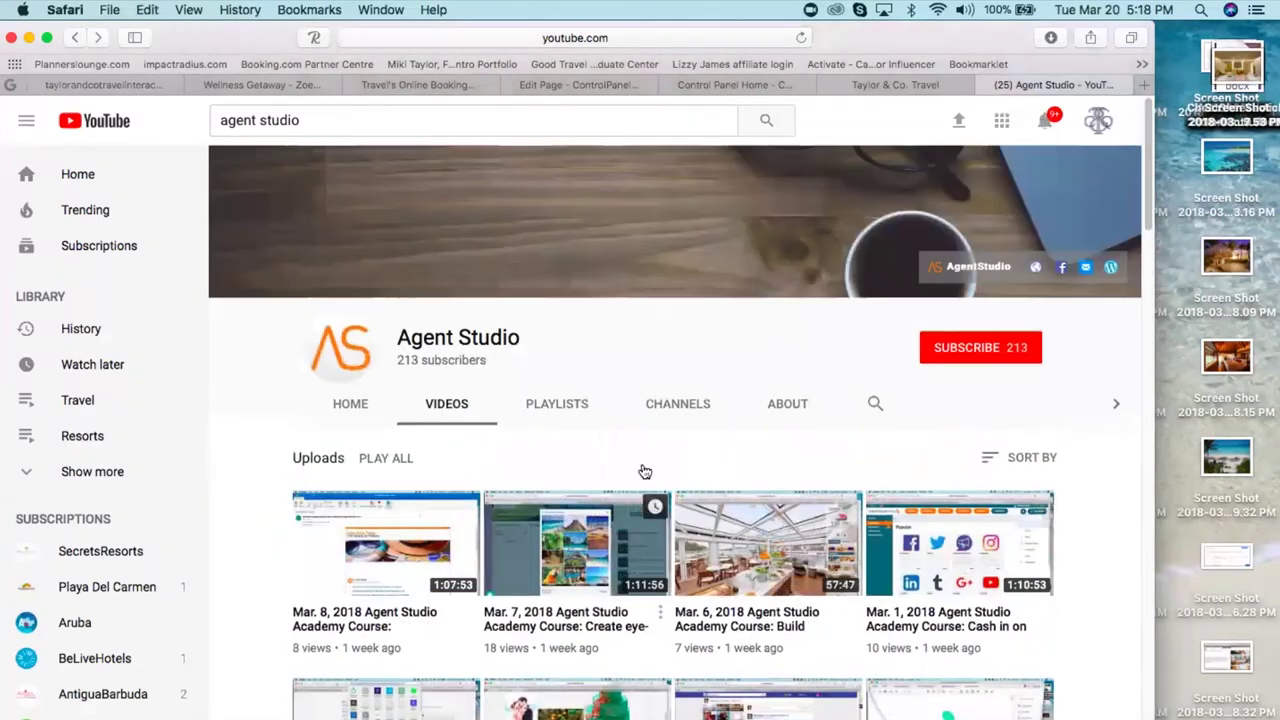
scroll(657, 423, "down", 10)
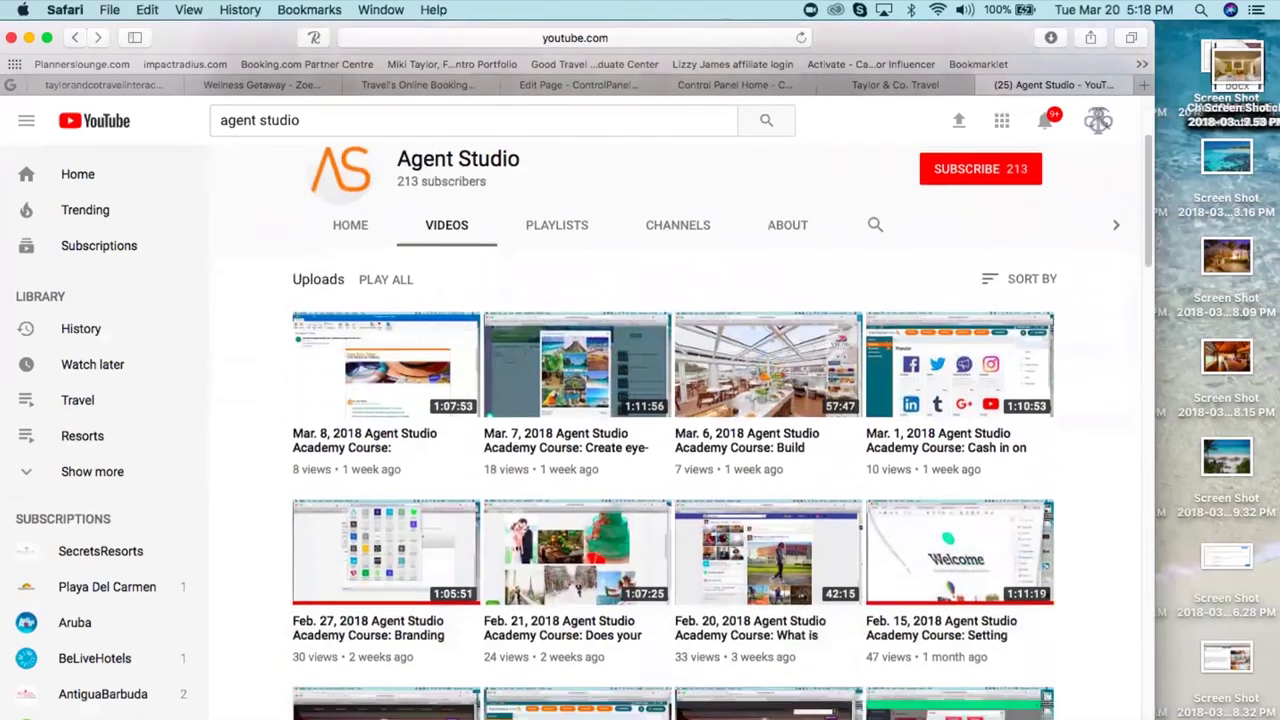
scroll(672, 450, "down", 5)
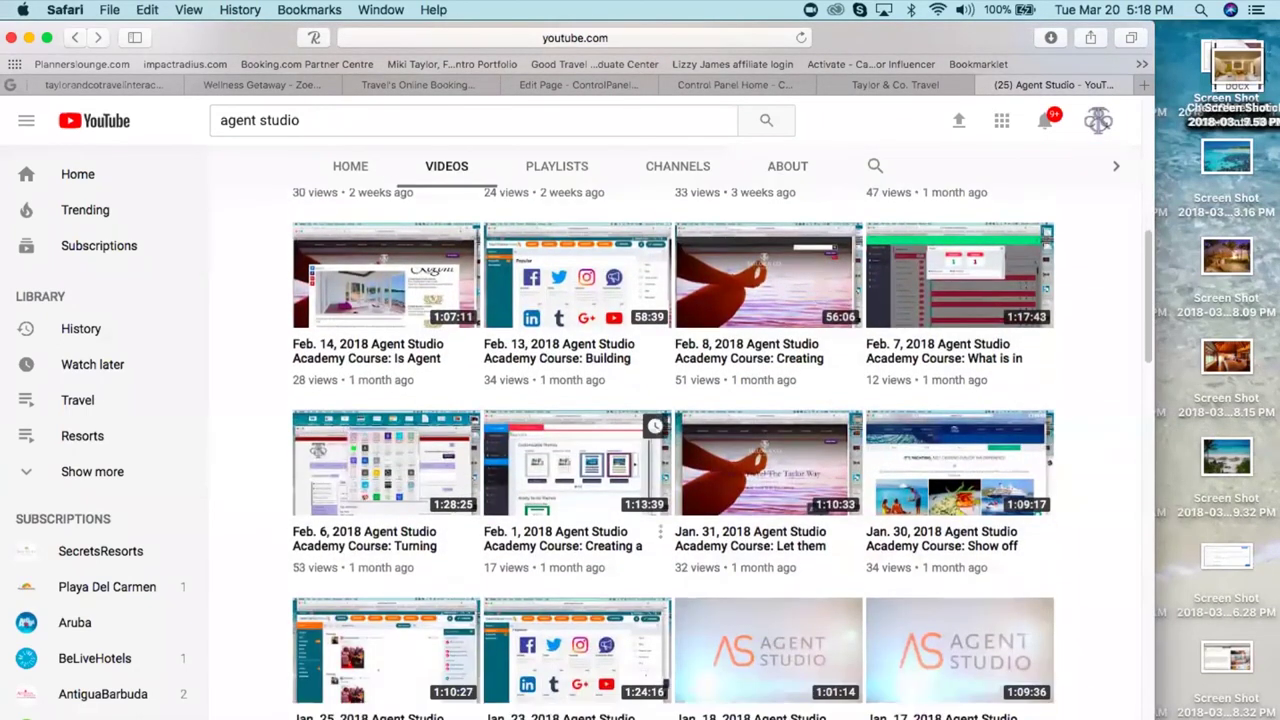
scroll(660, 440, "down", 5)
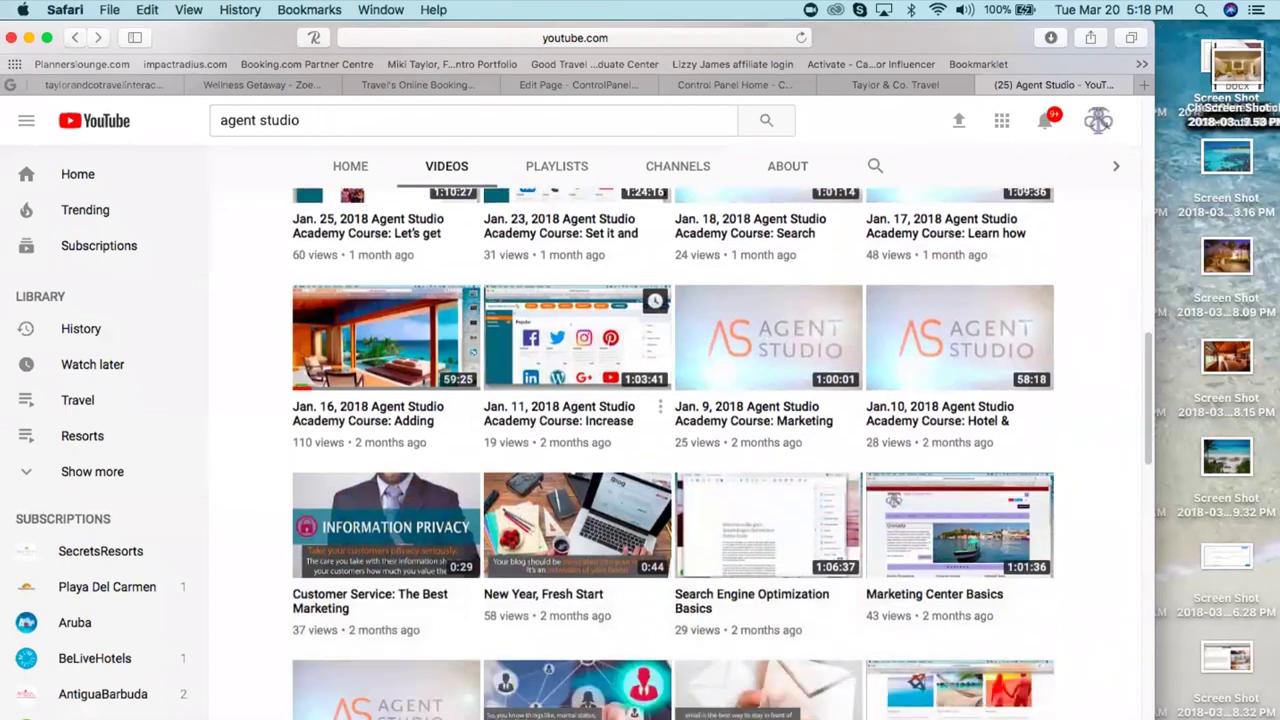
scroll(660, 440, "down", 5)
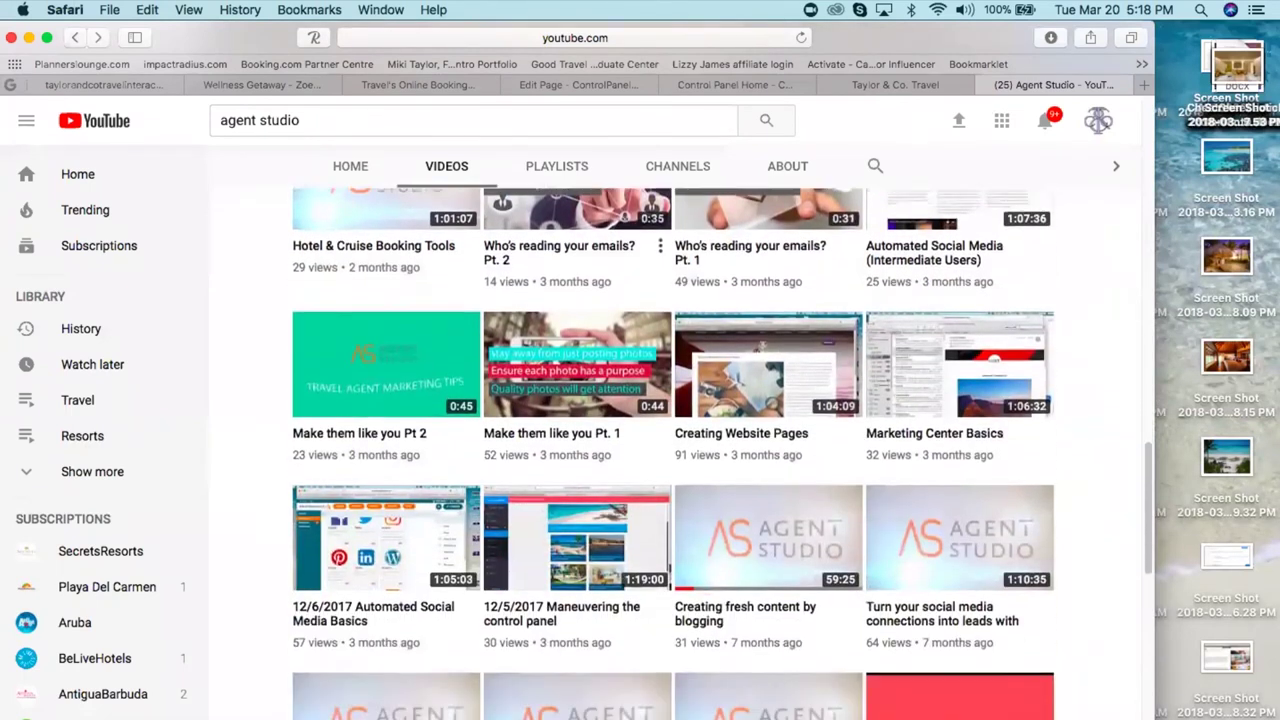
scroll(600, 380, "down", 1)
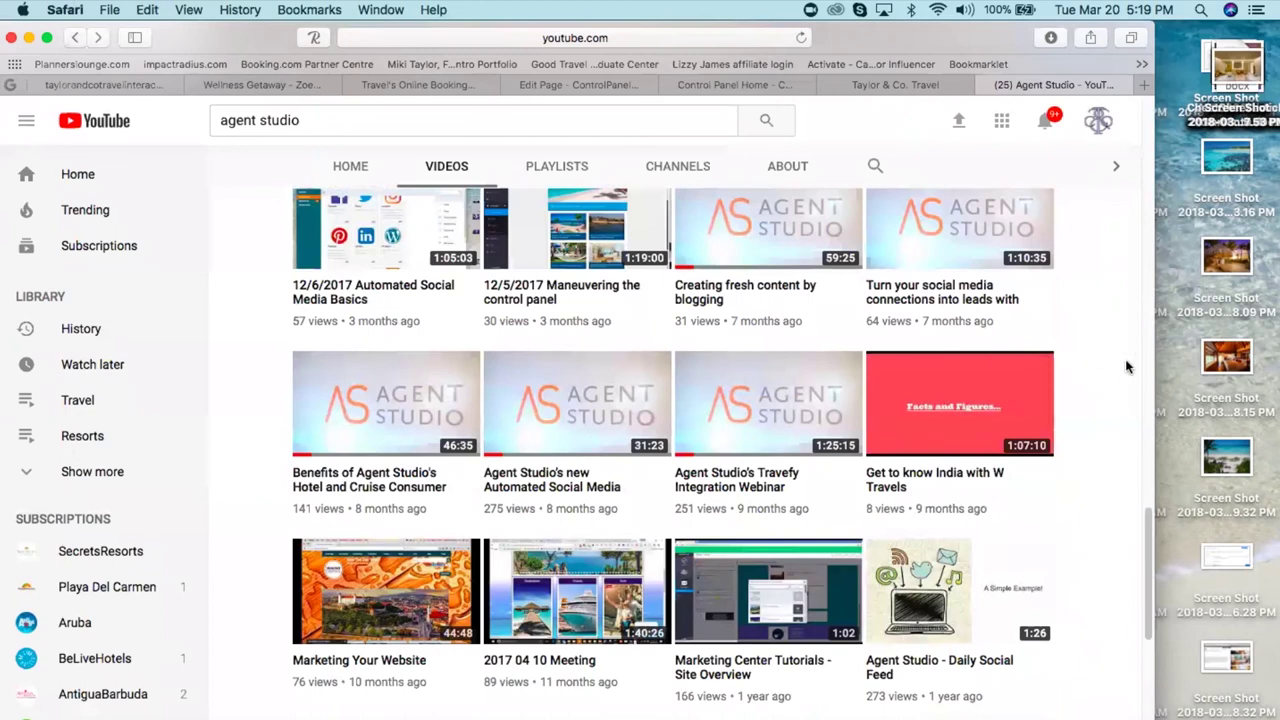
scroll(1126, 367, "down", 1)
scroll(672, 453, "down", 3)
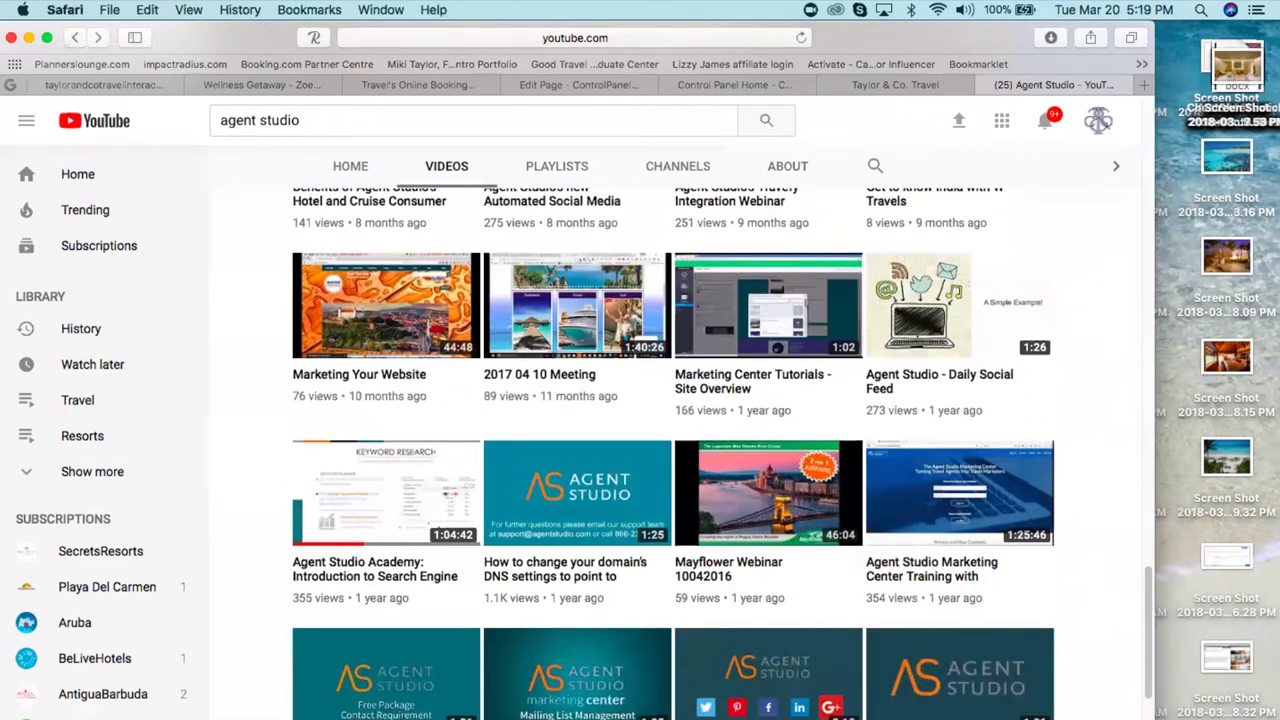
scroll(672, 453, "down", 2)
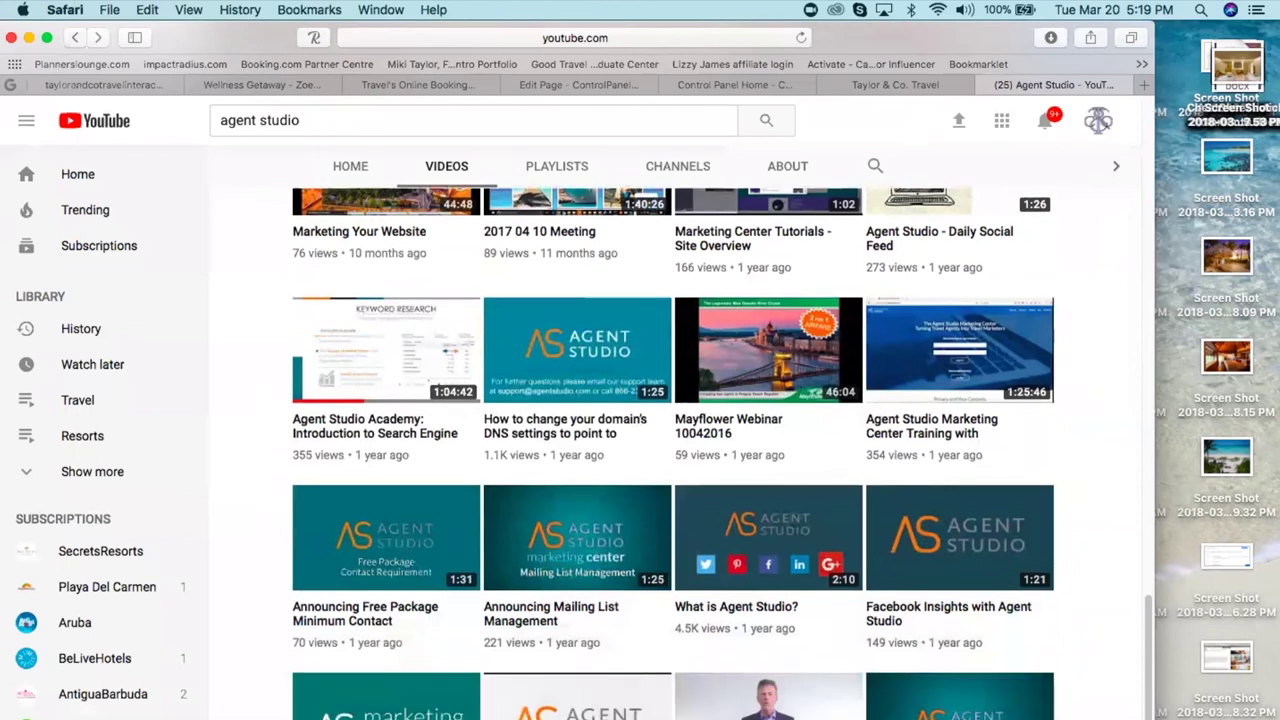
scroll(672, 453, "down", 1)
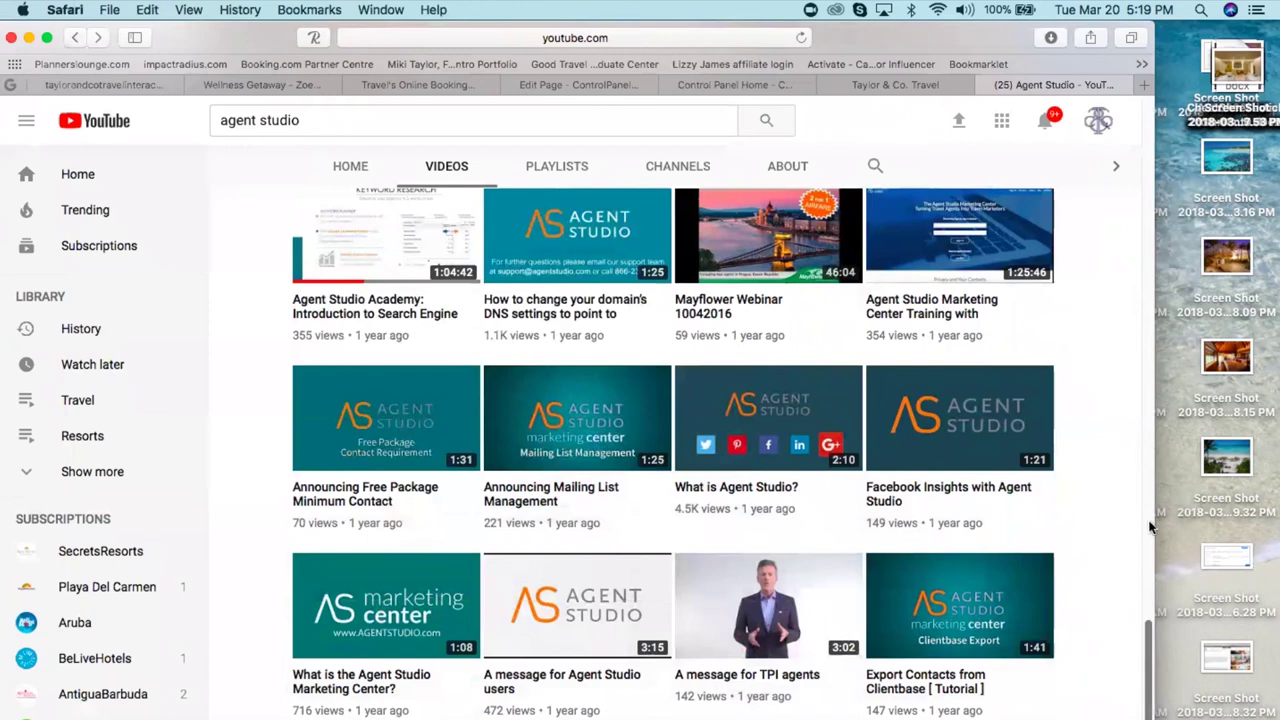
left_click_drag(1147, 706, 1143, 572)
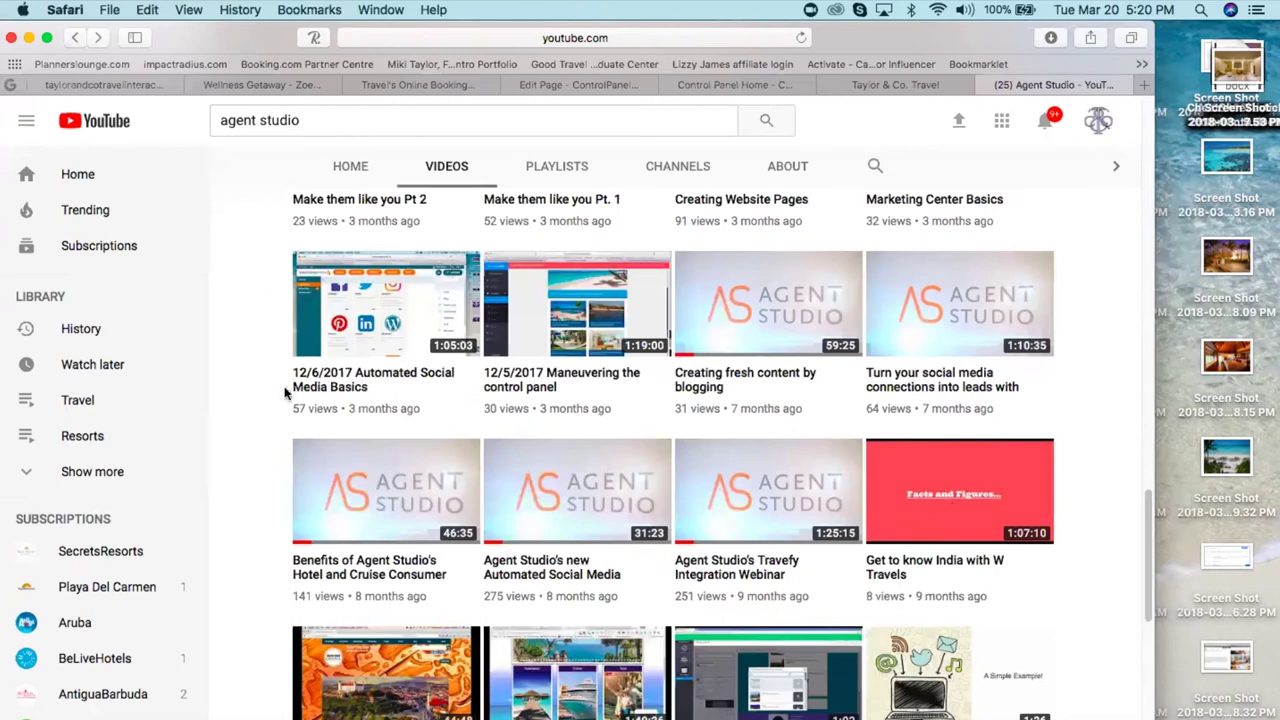
- Scroll back to the top and delete 'agent studio' from the YouTube search box
left_click_drag(1154, 551, 1145, 117)
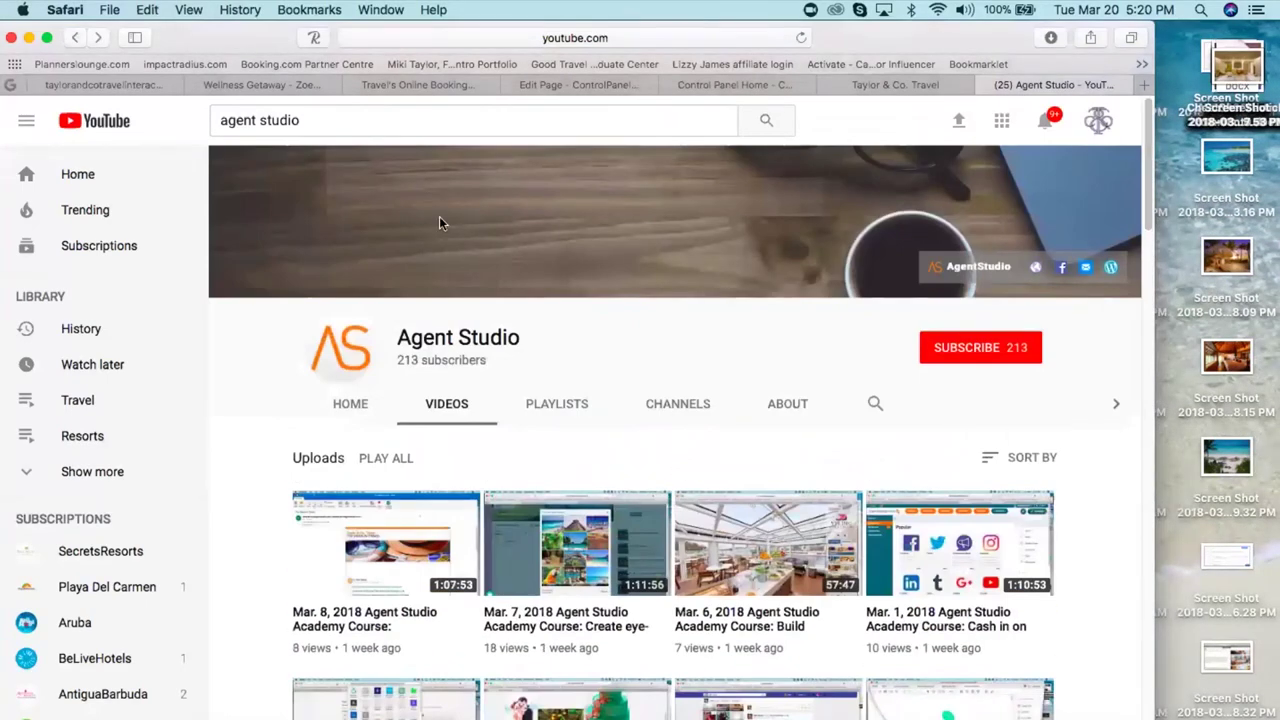
left_click(316, 127)
key("BackSpace")
key("BackSpace")
key("BackSpace")
key("BackSpace")
key("BackSpace")
key("BackSpace")
key("BackSpace")
key("BackSpace")
key("BackSpace")
key("BackSpace")
key("BackSpace")
key("BackSpace")
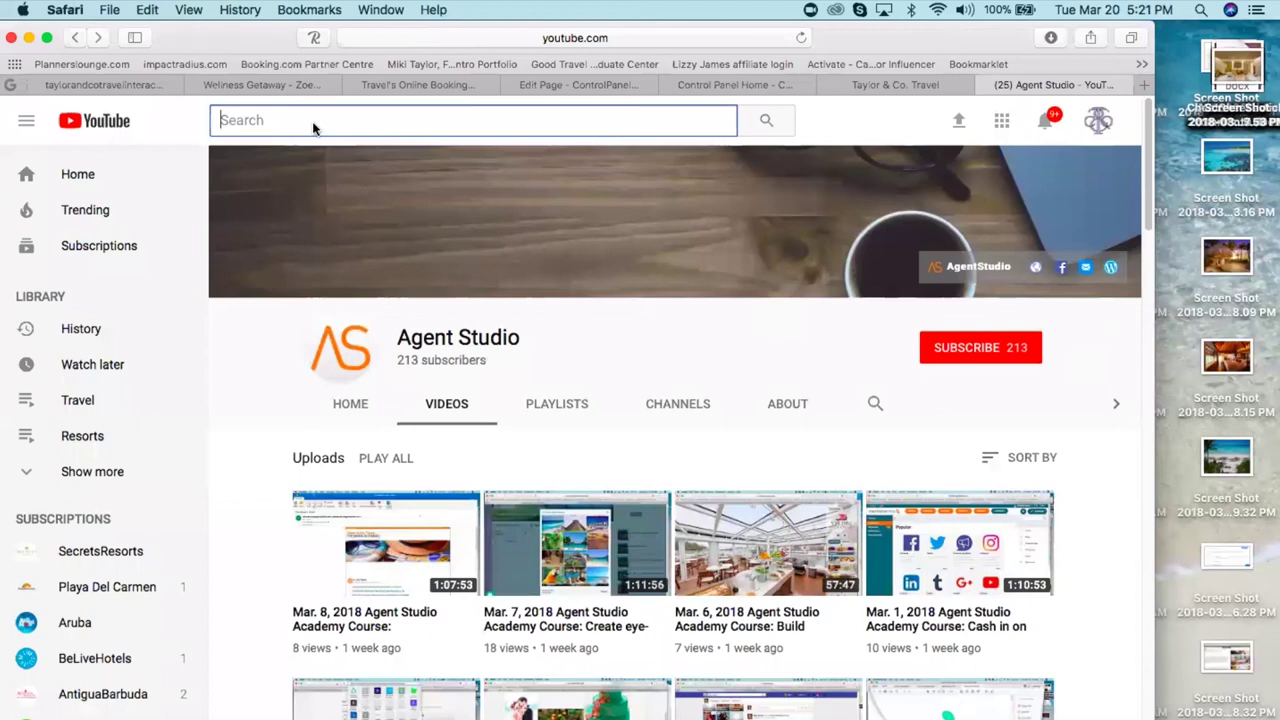
- Search YouTube for 'secrets resorts' and look over the results led by the SecretsResorts channel
type("secrets resorts")
key("Return")
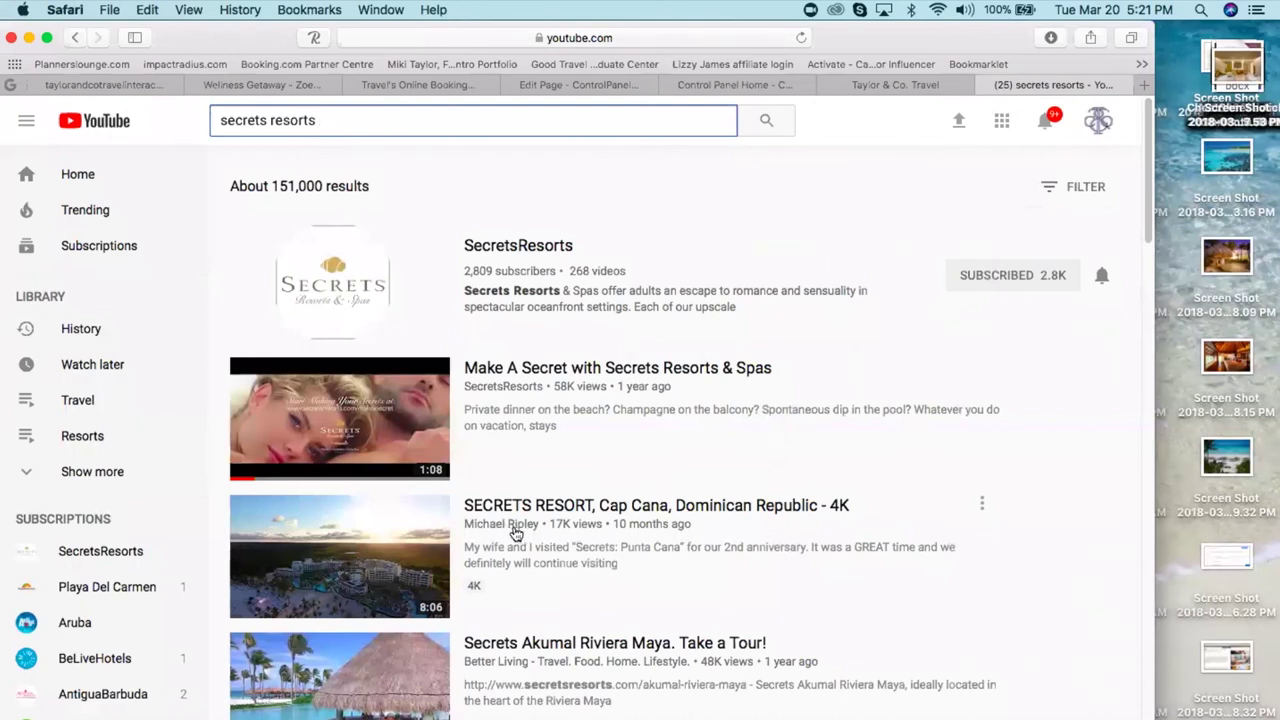
mouse_move(335, 566)
left_click_drag(1151, 208, 1151, 244)
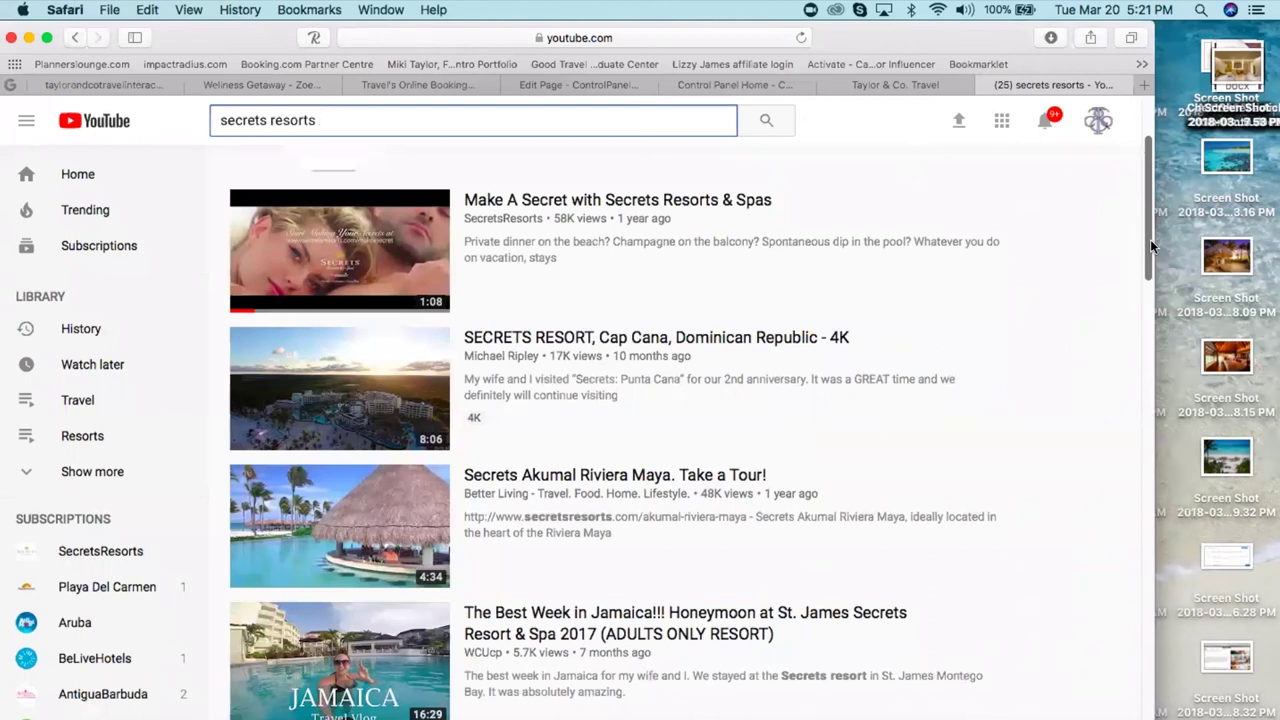
left_click_drag(1150, 247, 1148, 302)
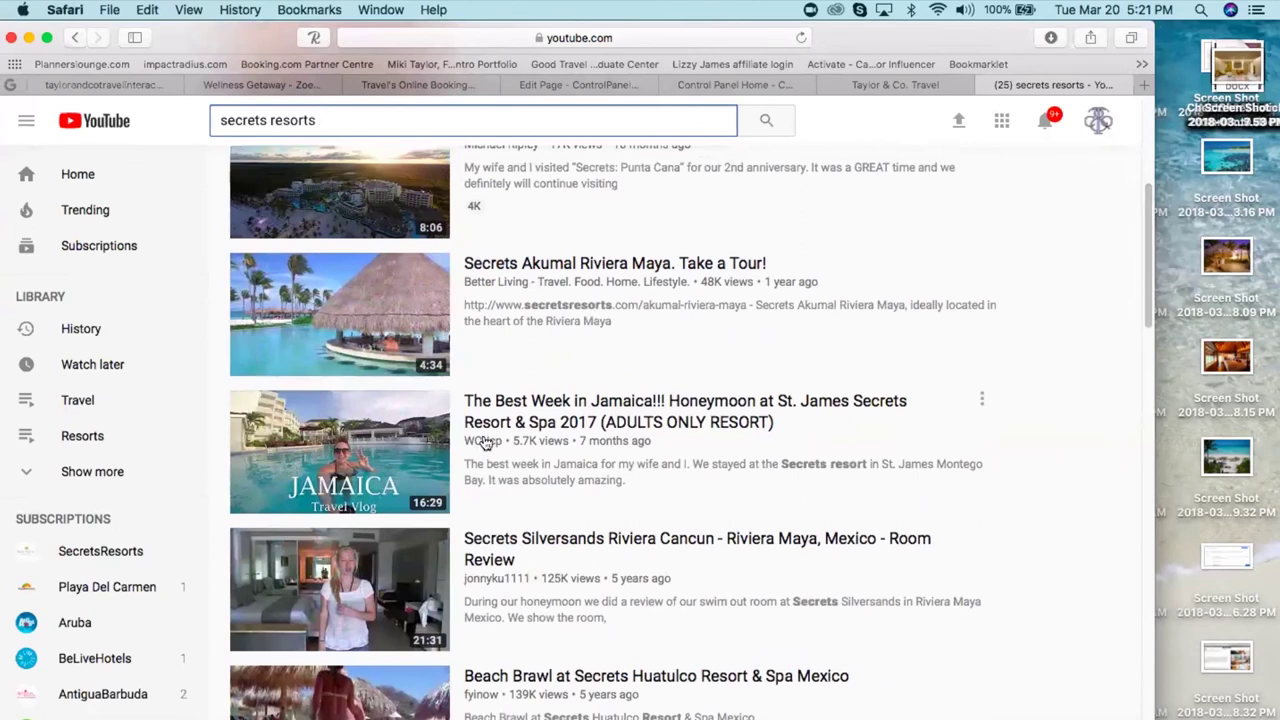
left_click_drag(1147, 313, 1148, 260)
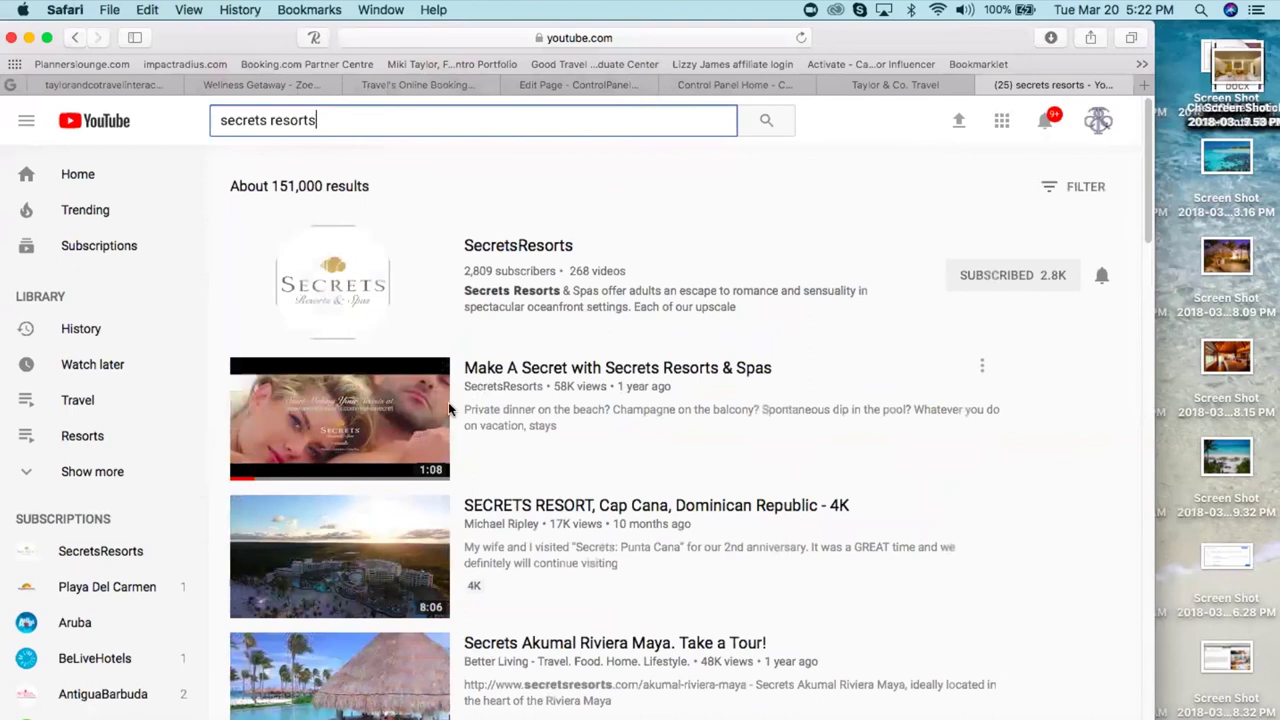
- Play and pause the Make A Secret with Secrets Resorts & Spas video, then open its embed code
left_click(324, 429)
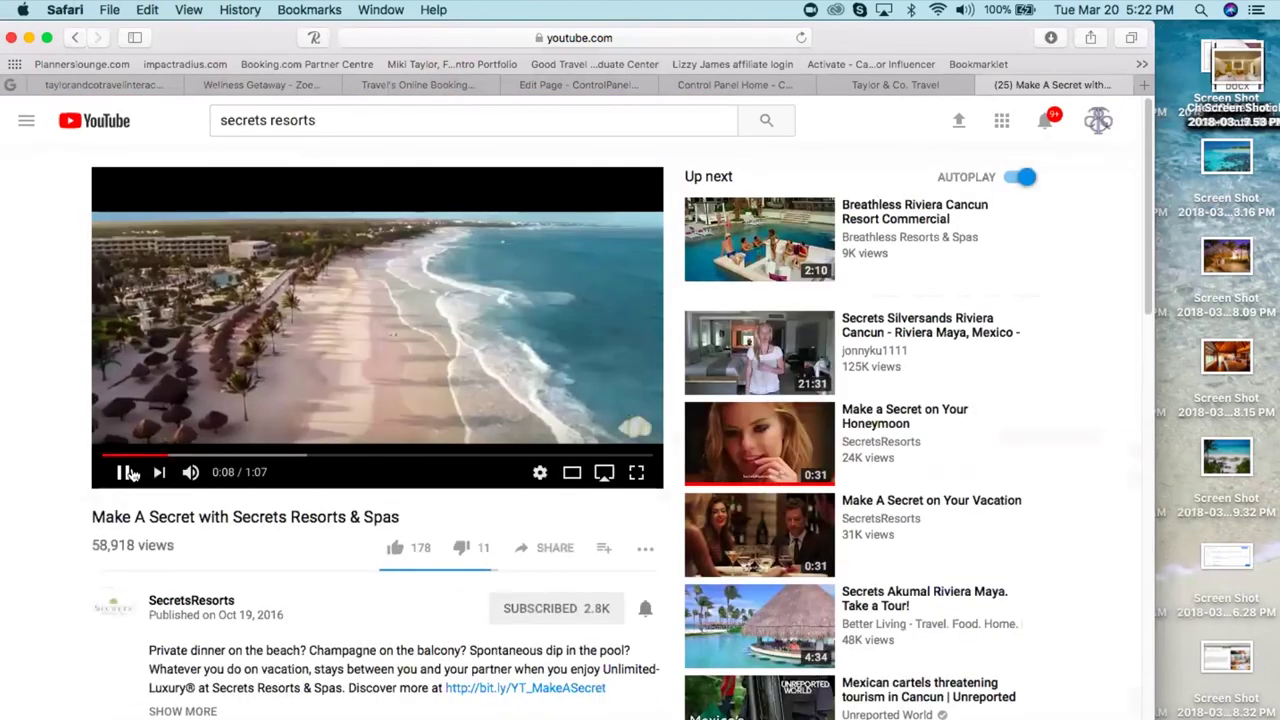
left_click(126, 473)
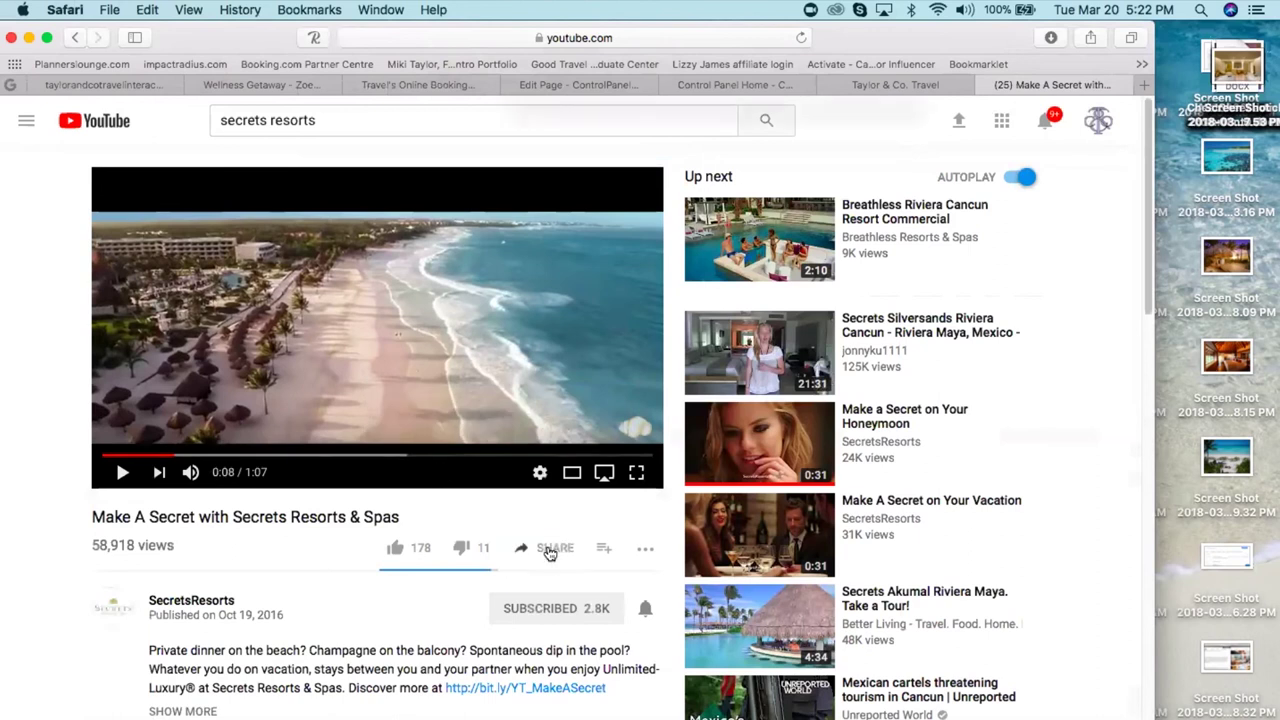
left_click(550, 549)
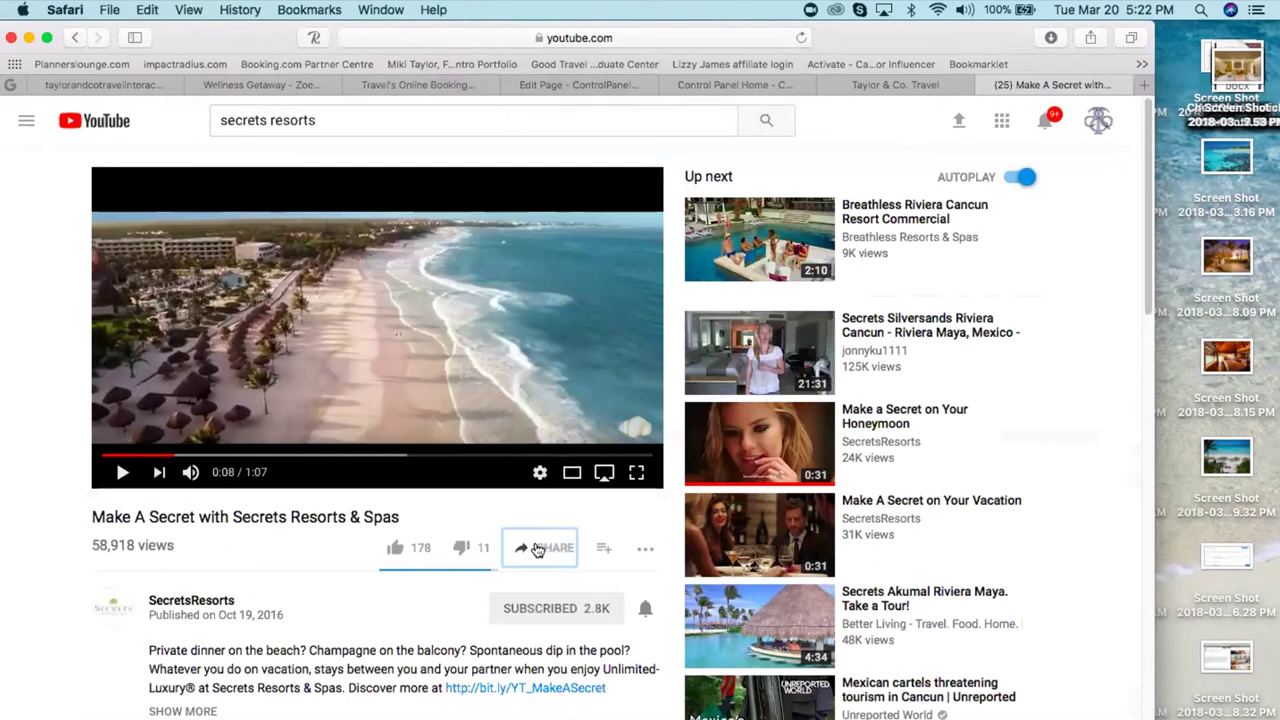
left_click(815, 510)
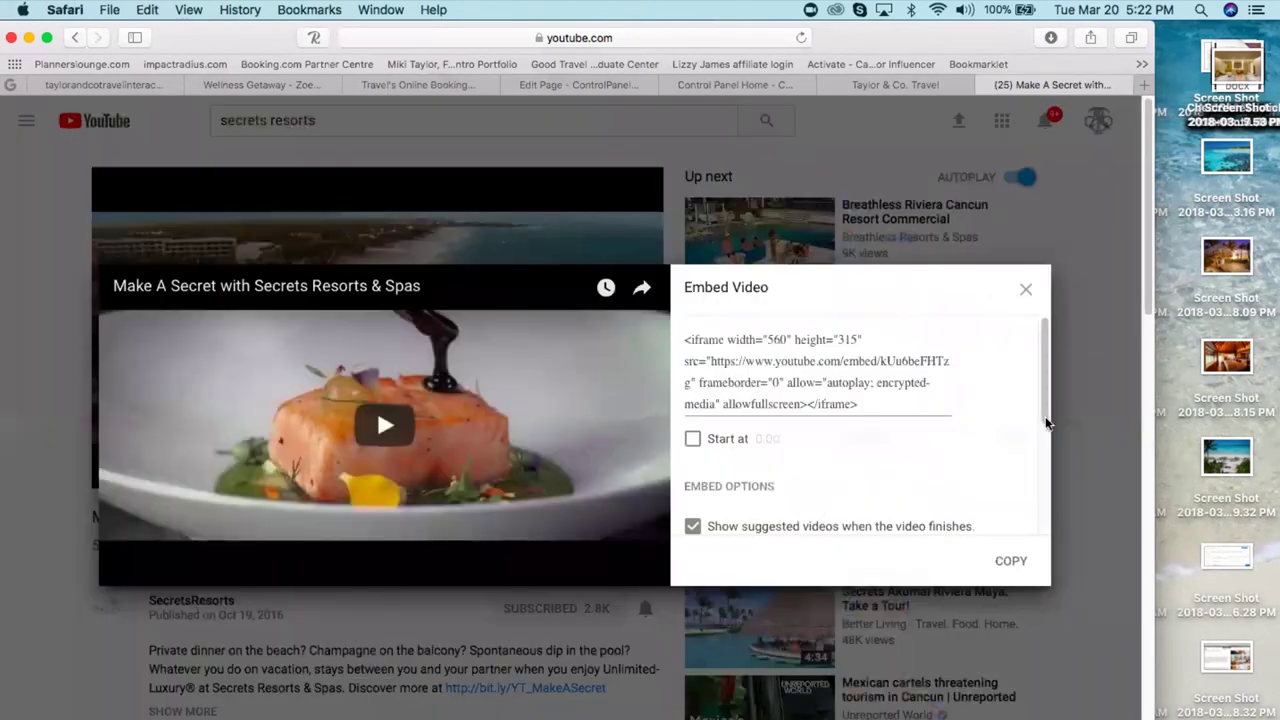
- Turn off the title and player actions, player controls, and suggested videos in the embed options
scroll(1043, 340, "down", 2)
scroll(1043, 466, "down", 5)
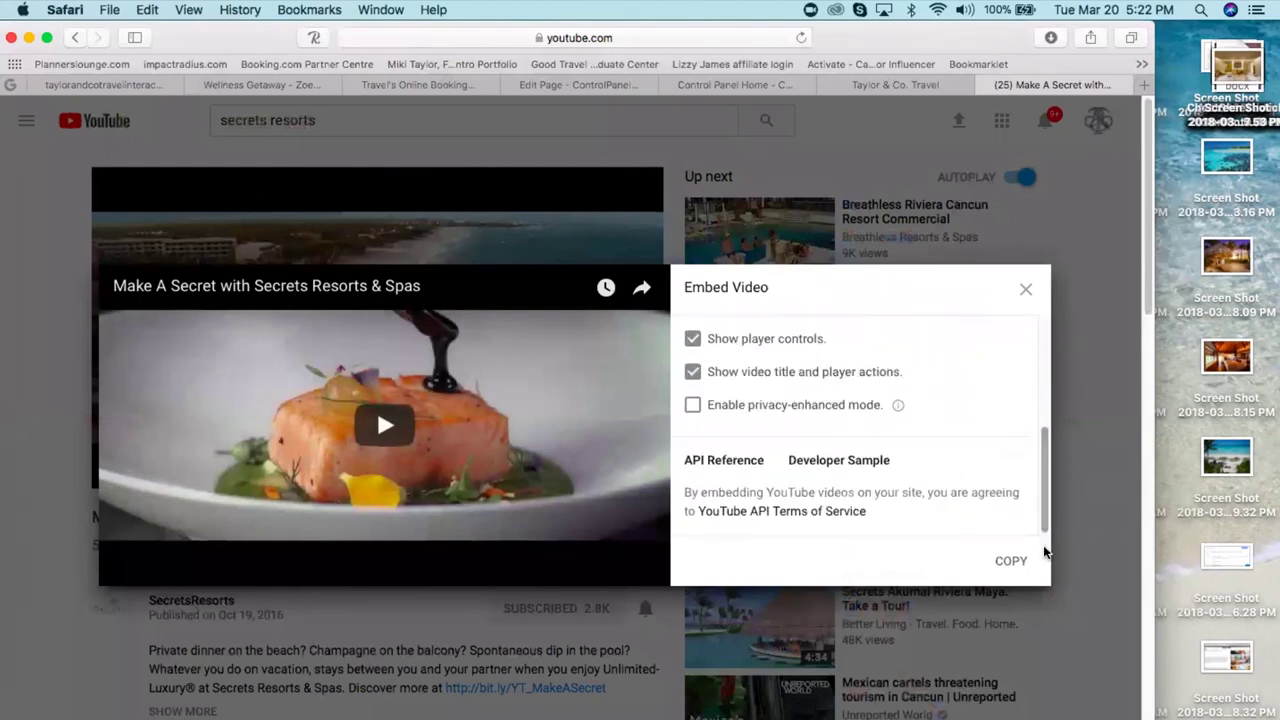
left_click(716, 374)
left_click(690, 340)
scroll(900, 420, "up", 1)
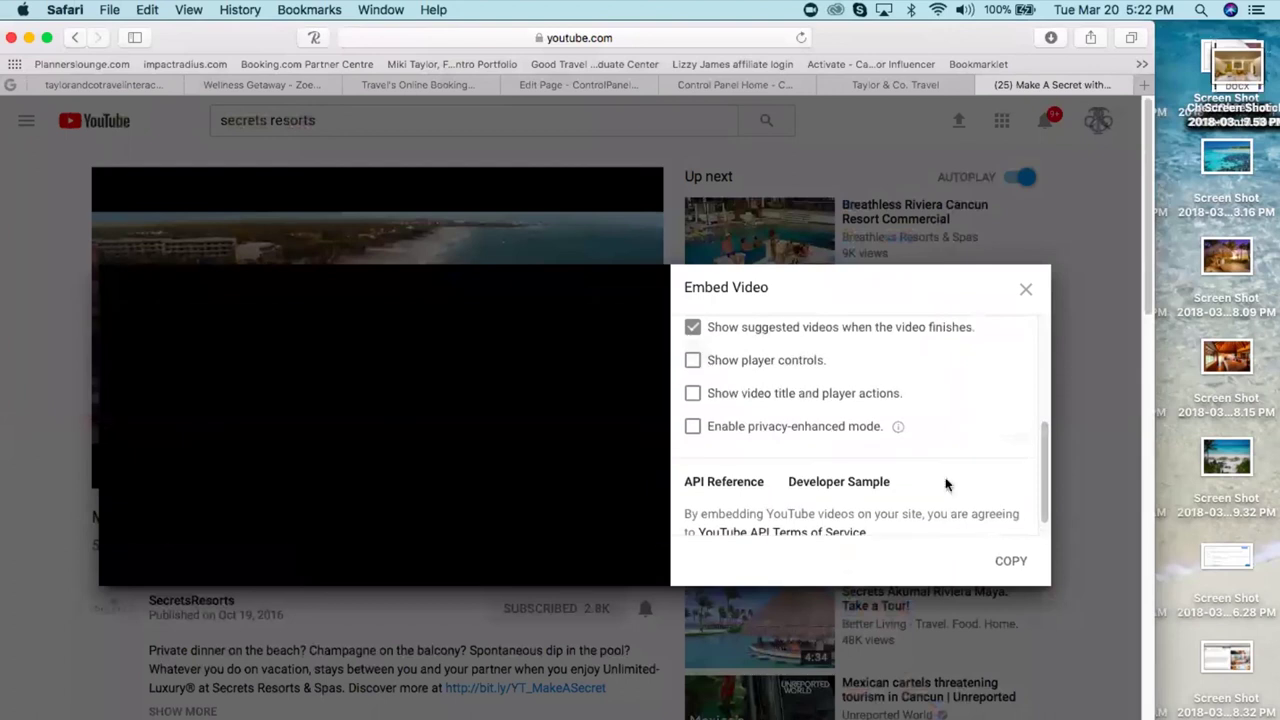
scroll(1000, 490, "up", 4)
left_click(692, 422)
- Enable privacy-enhanced mode, copy the embed code, and return to Agent Studio's Edit Page tab
left_click_drag(1043, 421, 1046, 558)
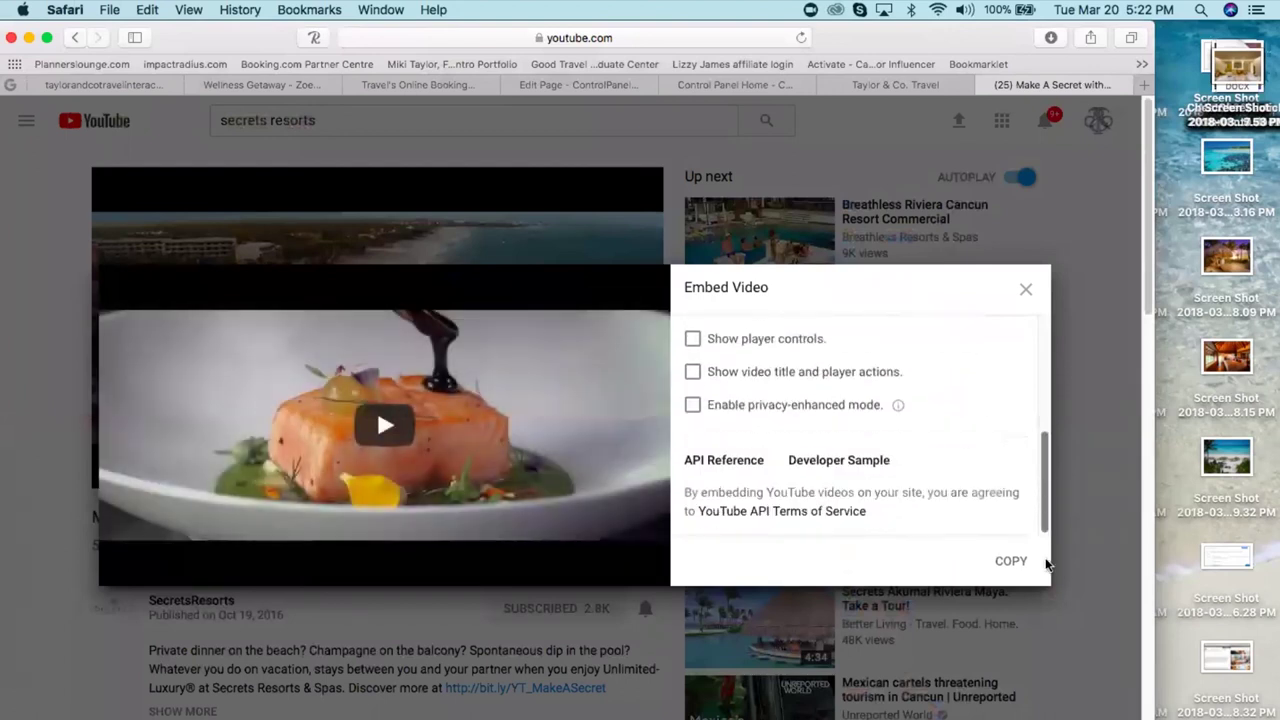
left_click(693, 406)
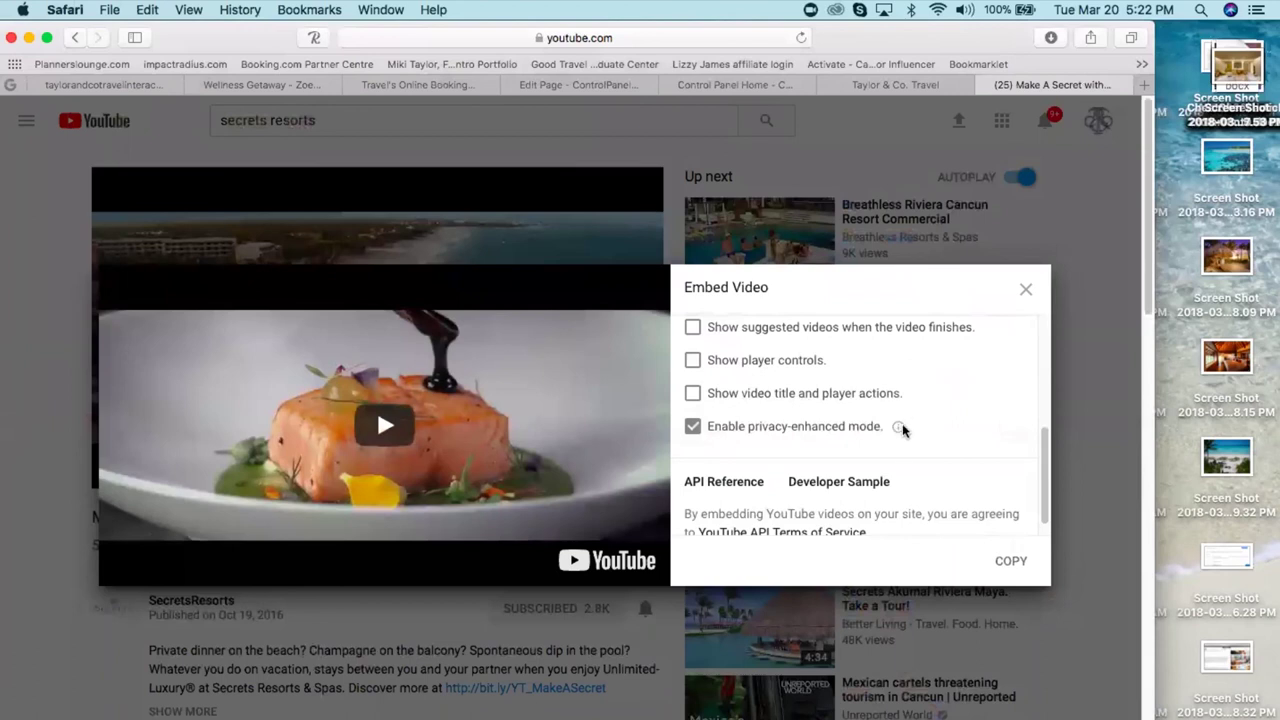
left_click(693, 426)
left_click(693, 406)
left_click_drag(1044, 505, 1006, 580)
left_click(1010, 562)
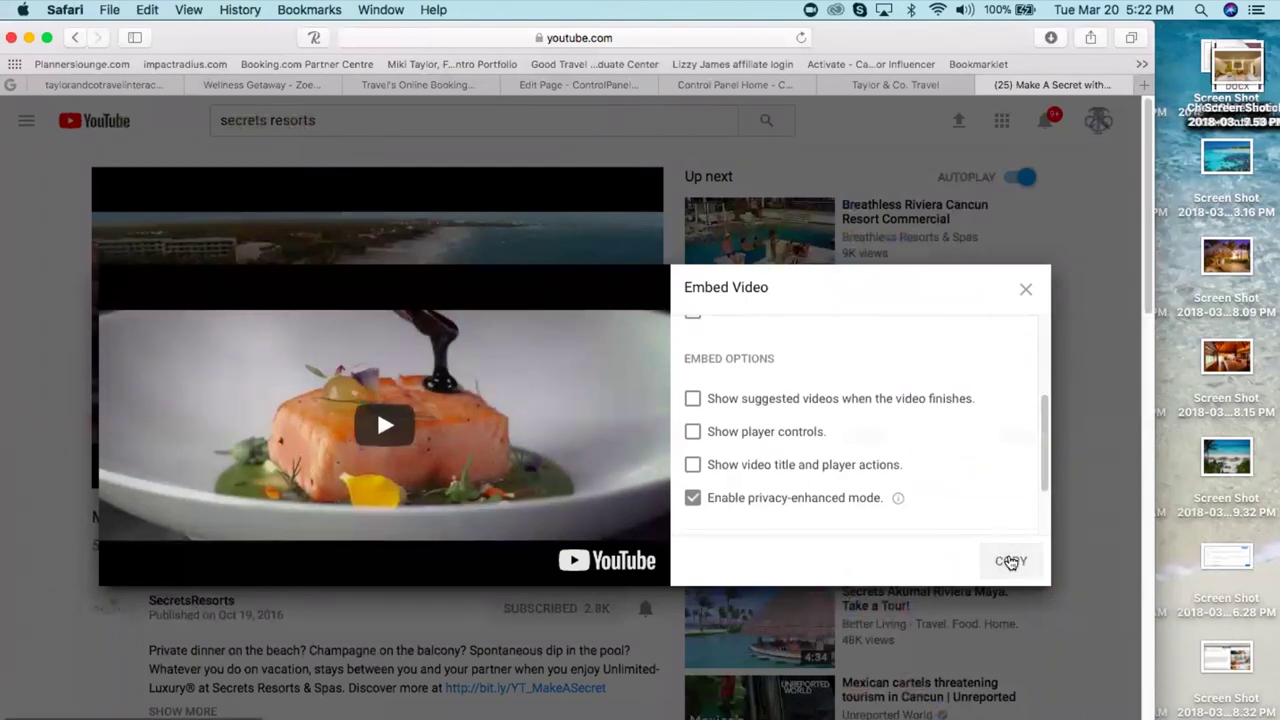
left_click(557, 85)
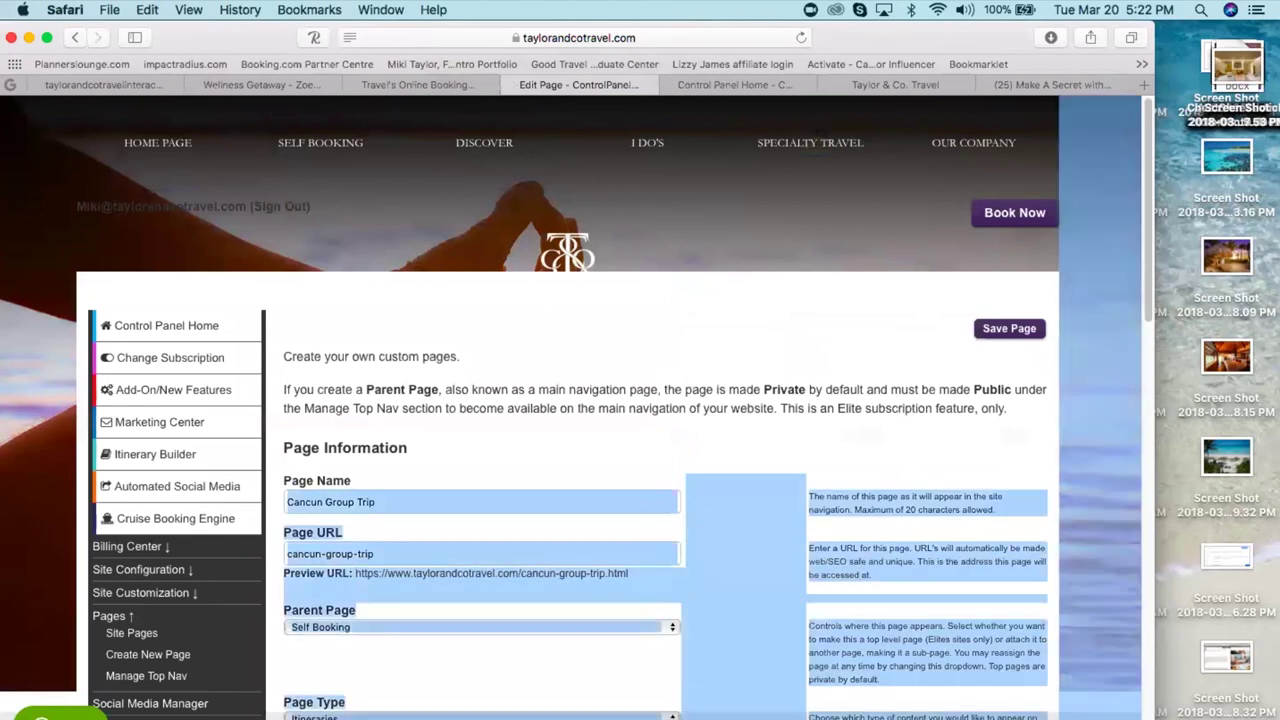
- Create a new page named 'secrets video' with the URL 'secrets-video'
scroll(763, 531, "down", 5)
left_click(150, 142)
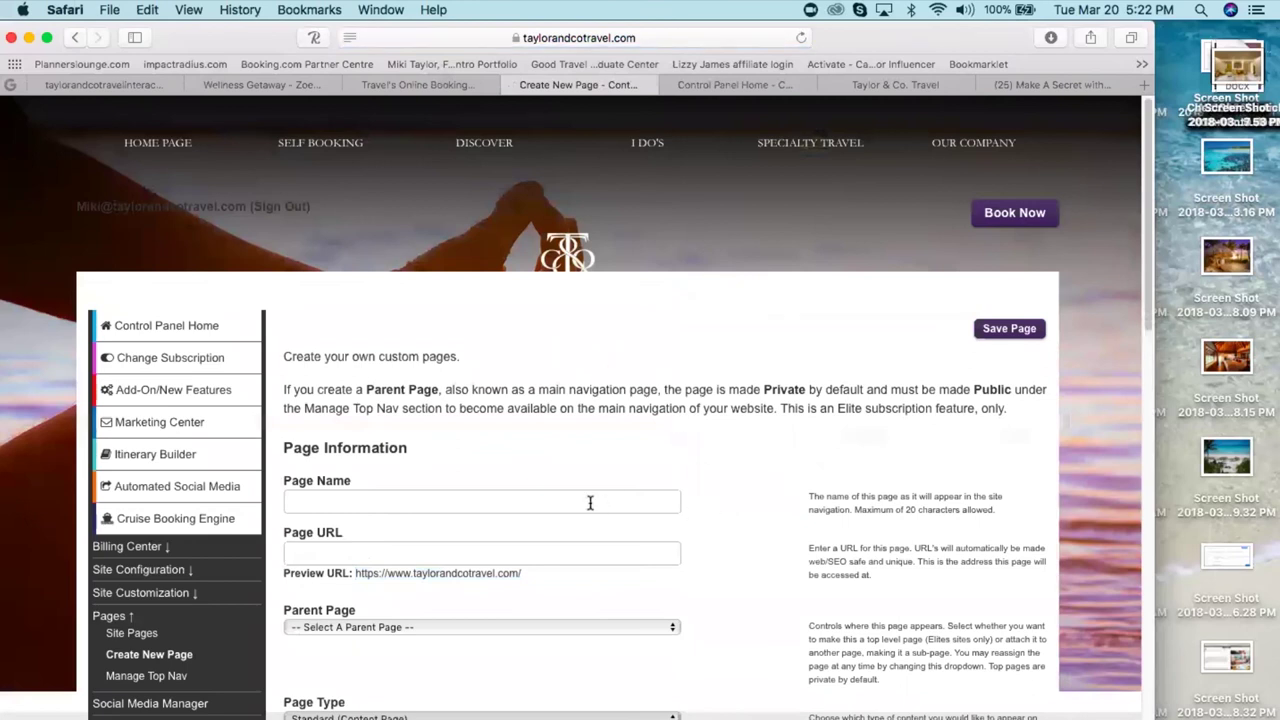
left_click(590, 502)
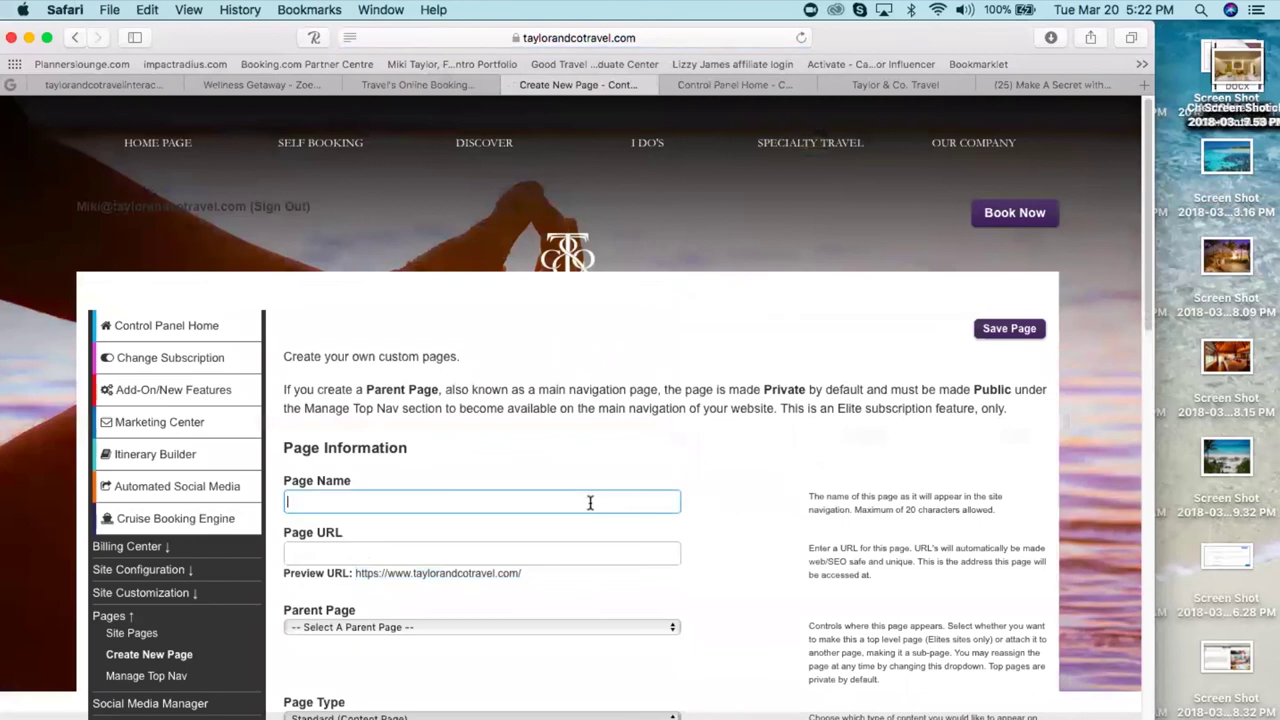
type("secrets ")
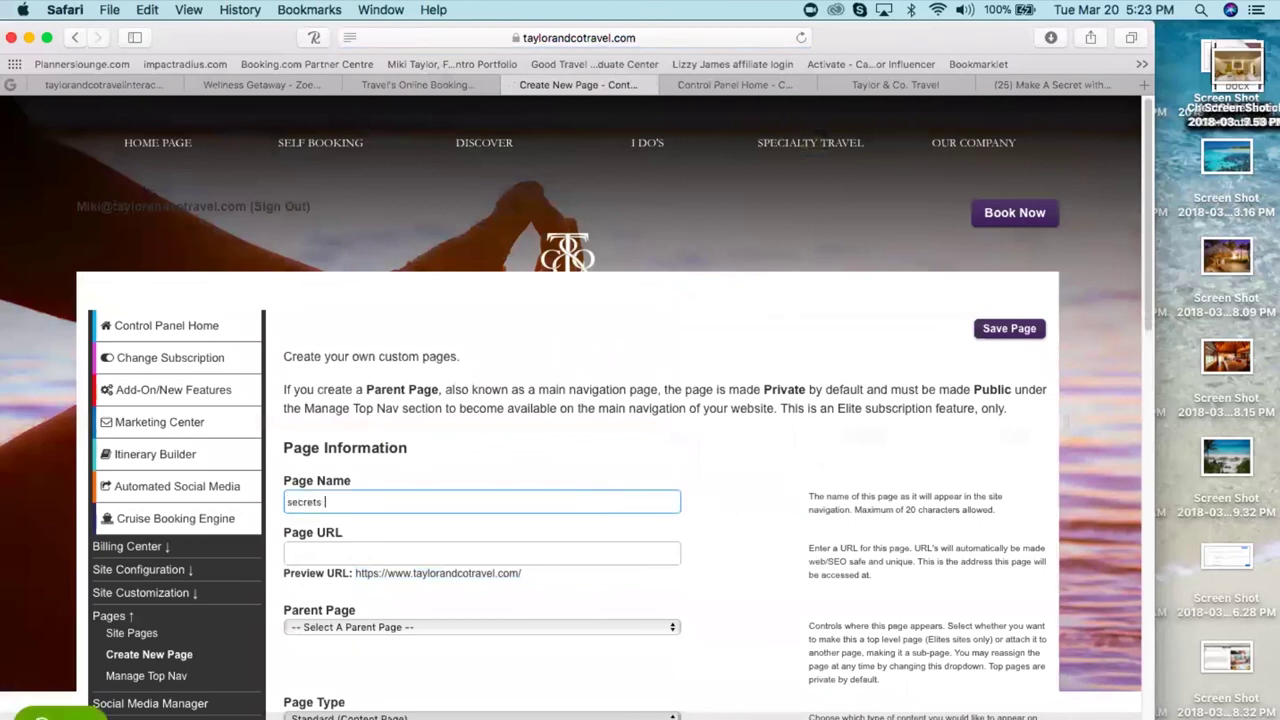
type("video")
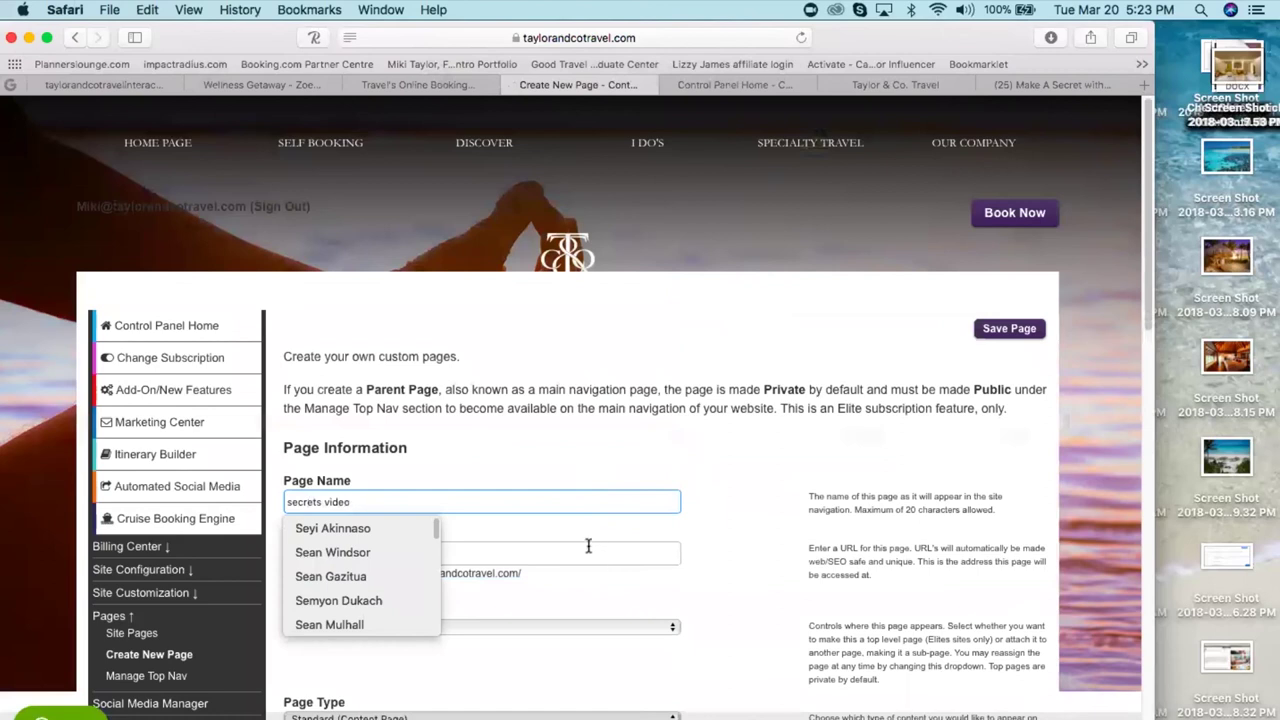
left_click(588, 548)
type("secrets-v")
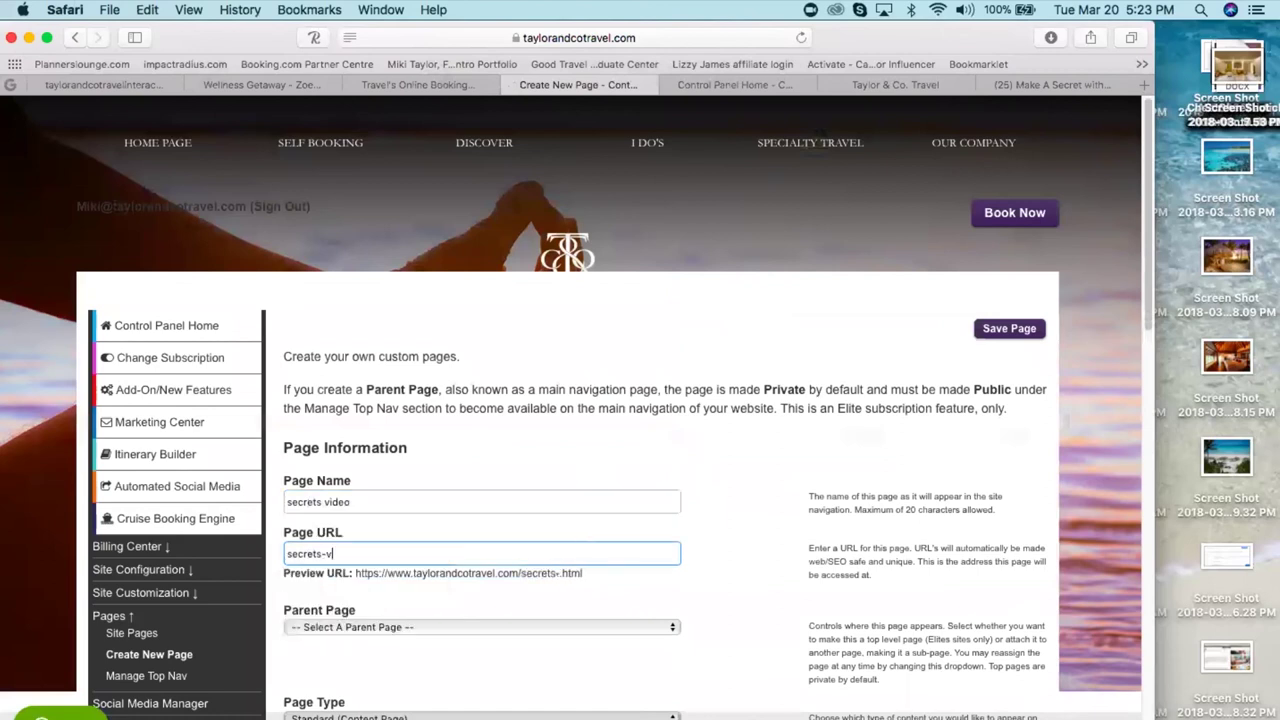
type("ideo")
left_click(749, 663)
- Set the page's content title to 'secrets video'
scroll(749, 663, "down", 1)
scroll(448, 398, "down", 10)
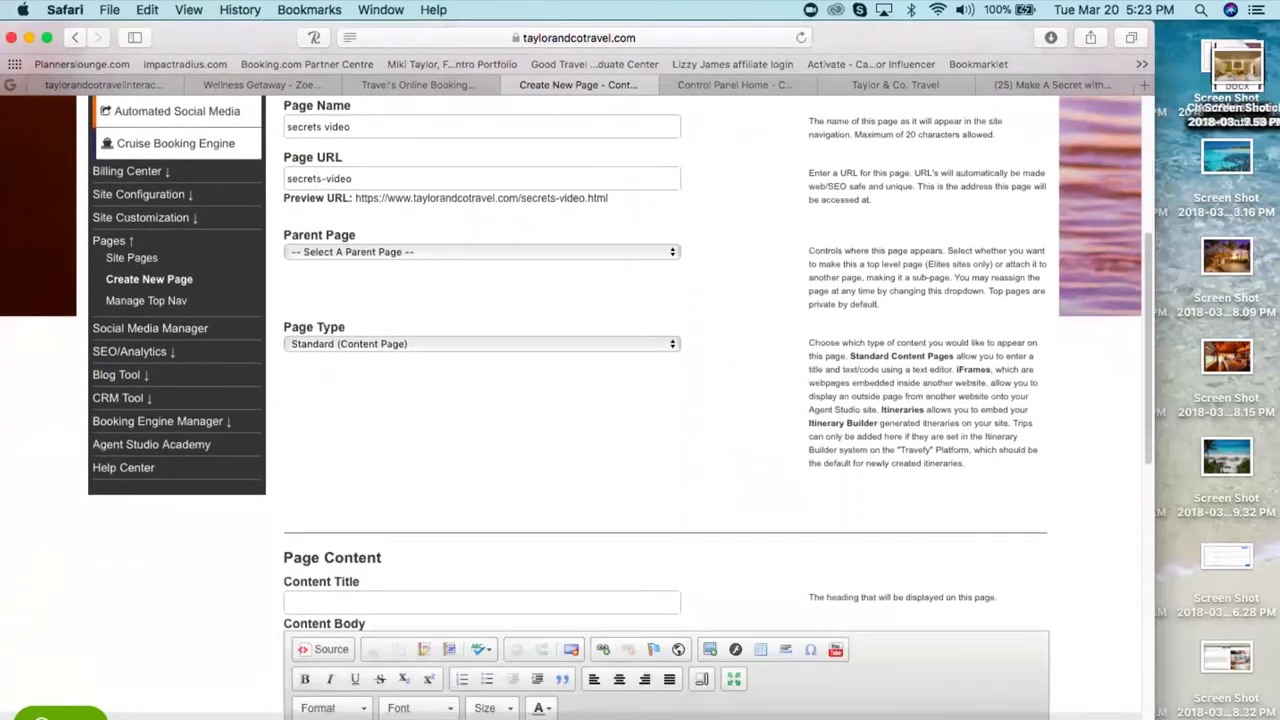
left_click(376, 351)
type("secrets vido")
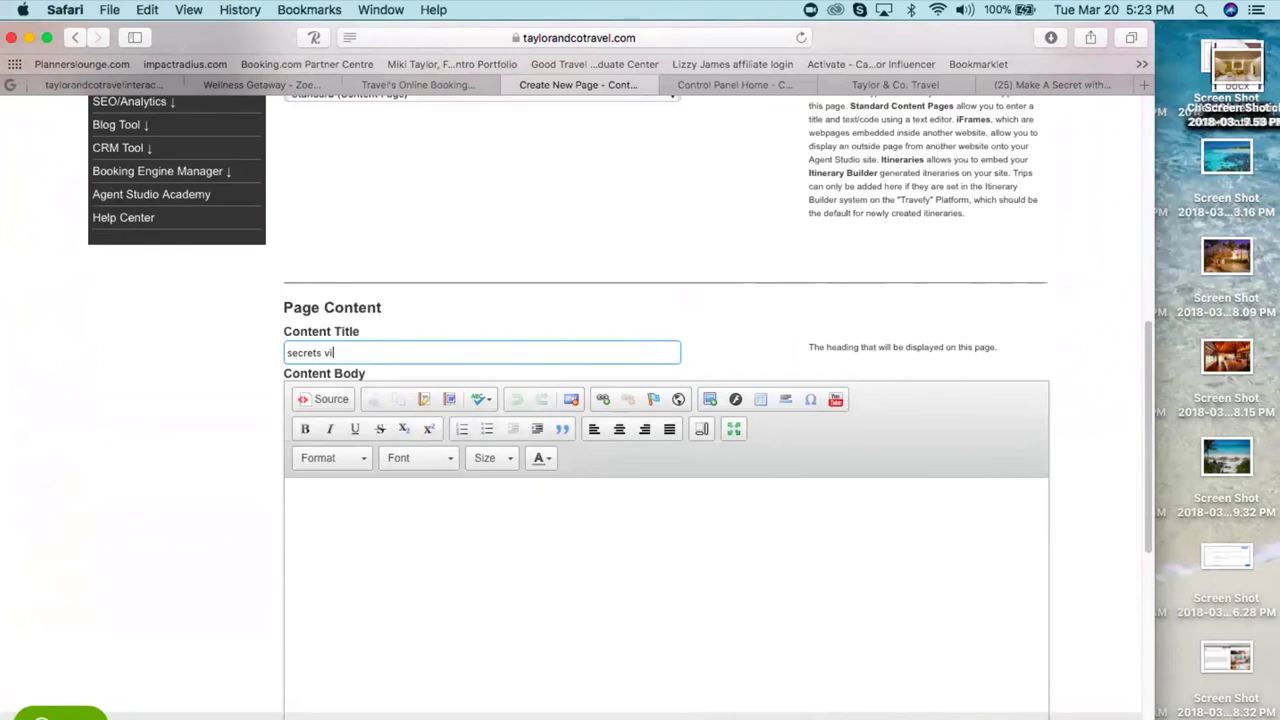
key("BackSpace")
type("eo")
left_click(379, 587)
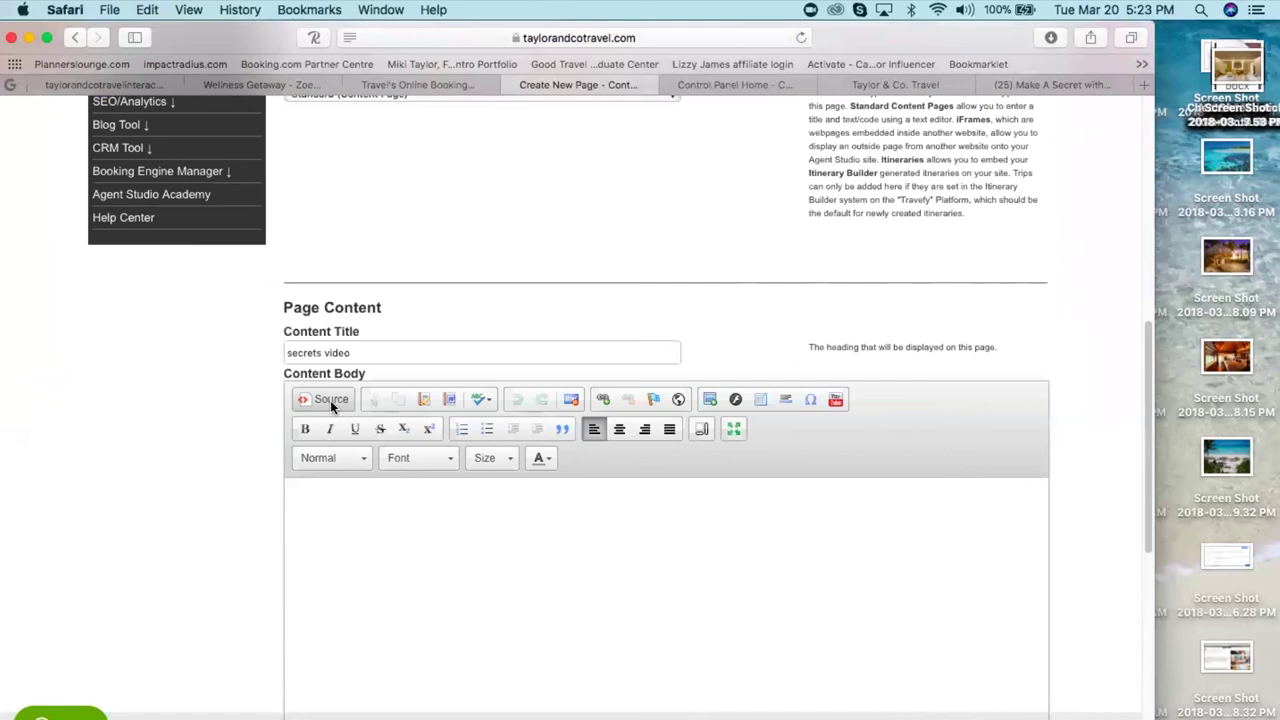
- Paste the YouTube iframe code into the body source and set width 1000, height 700
left_click(330, 400)
left_click(359, 556)
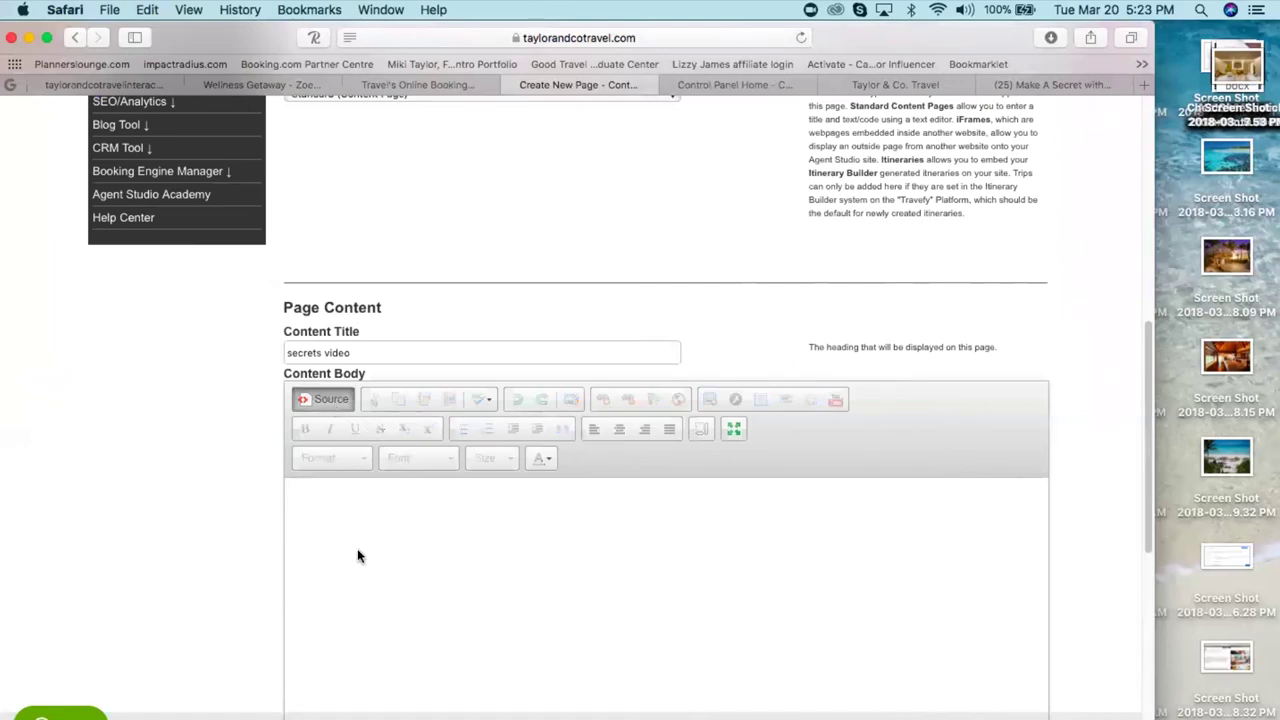
key("super+v")
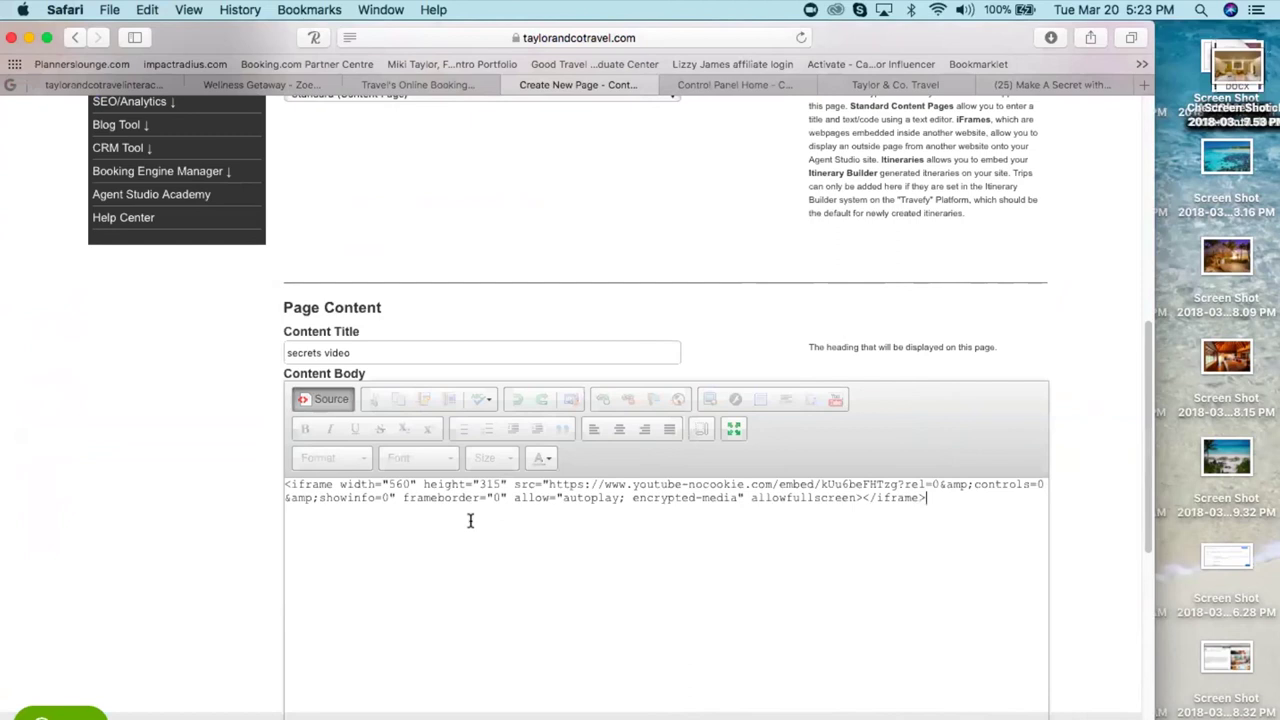
left_click(410, 484)
key("BackSpace")
key("BackSpace")
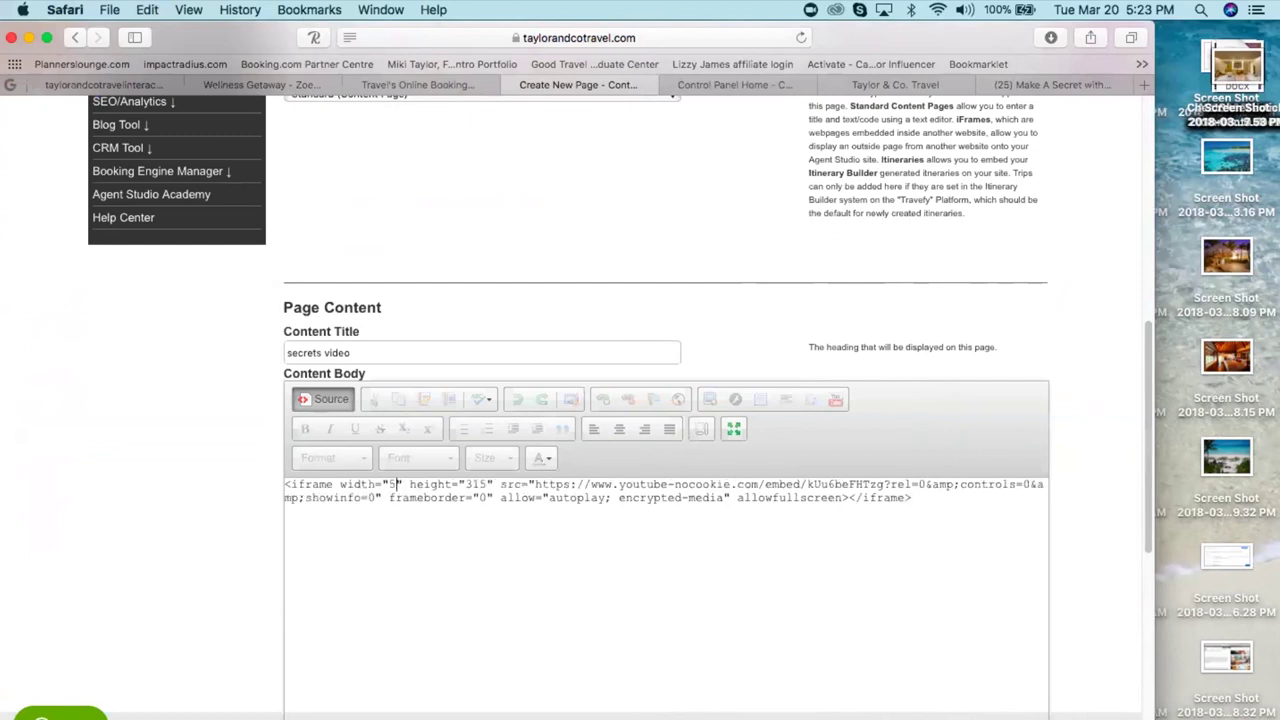
key("BackSpace")
type("1000")
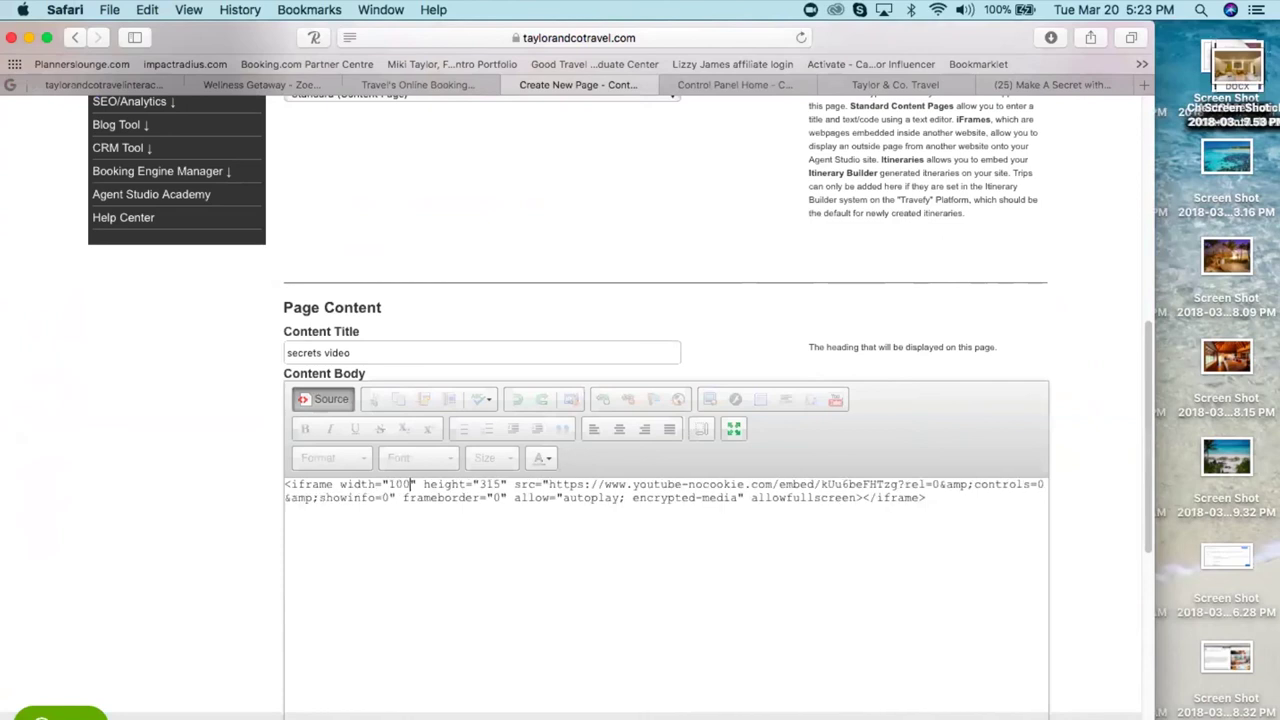
left_click(507, 484)
key("BackSpace")
key("BackSpace")
key("BackSpace")
type("700")
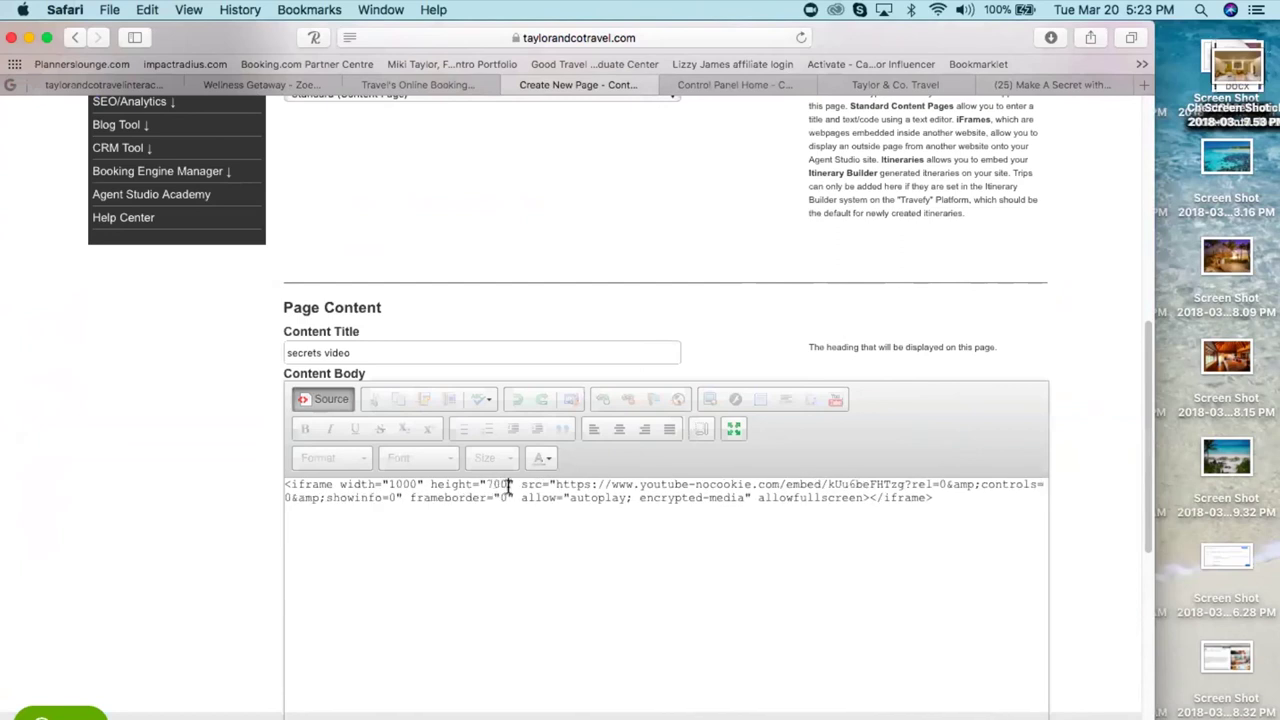
- Back in the visual view, select the embedded video and centre it
left_click(333, 400)
left_click(697, 540)
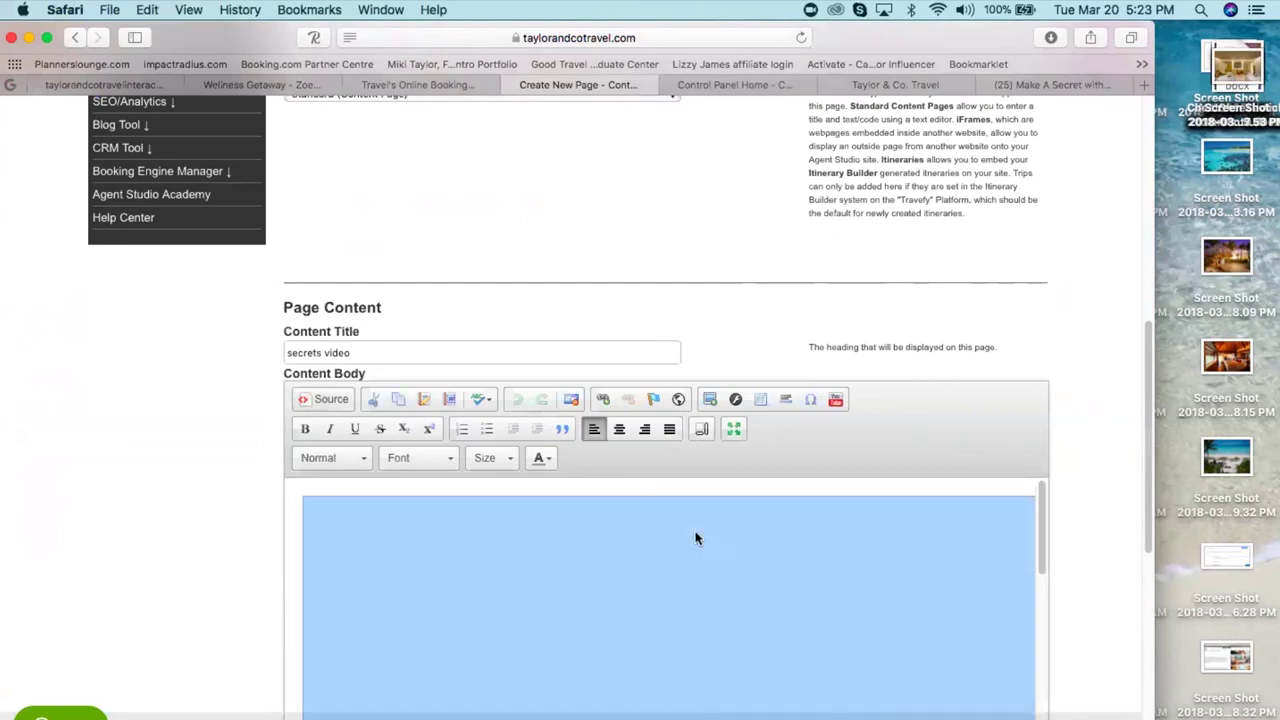
mouse_move(1041, 514)
left_mouse_down()
mouse_move(1041, 618)
mouse_move(1040, 514)
left_mouse_up()
left_click(618, 430)
left_click_drag(1147, 502, 1144, 318)
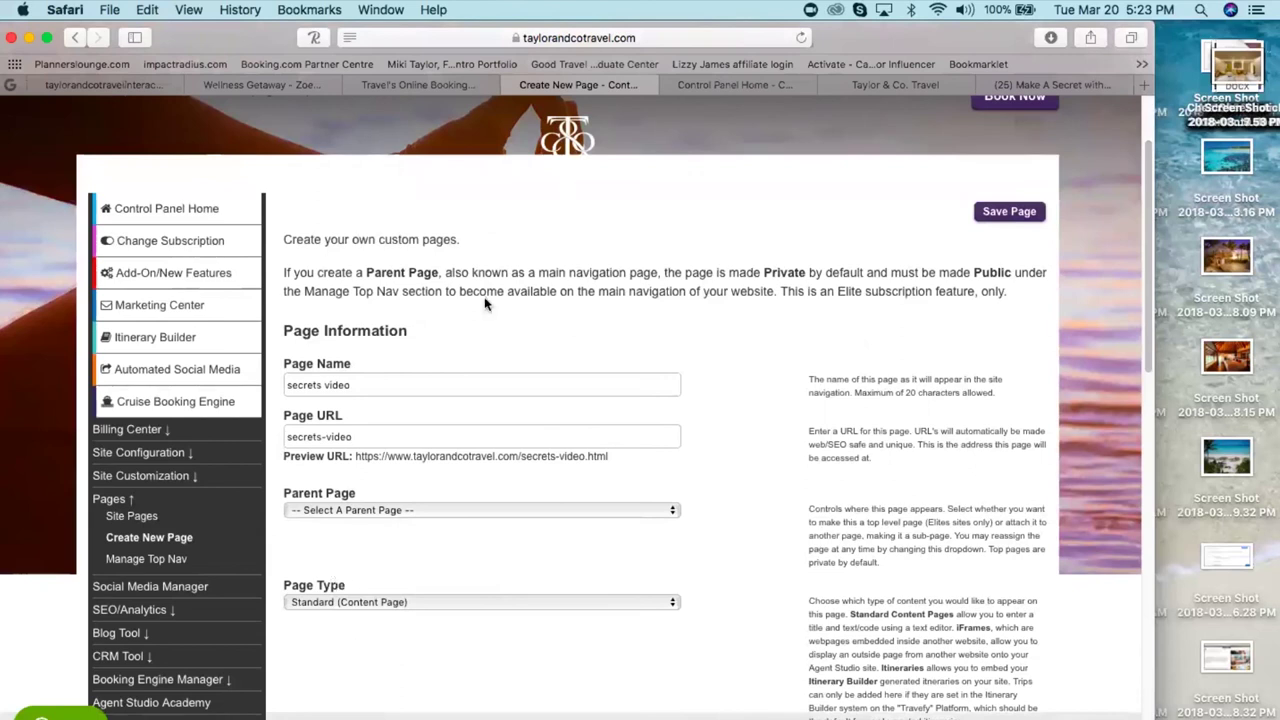
- Make Destinations the parent page, select the preview URL, and save the secrets video page
left_click(372, 510)
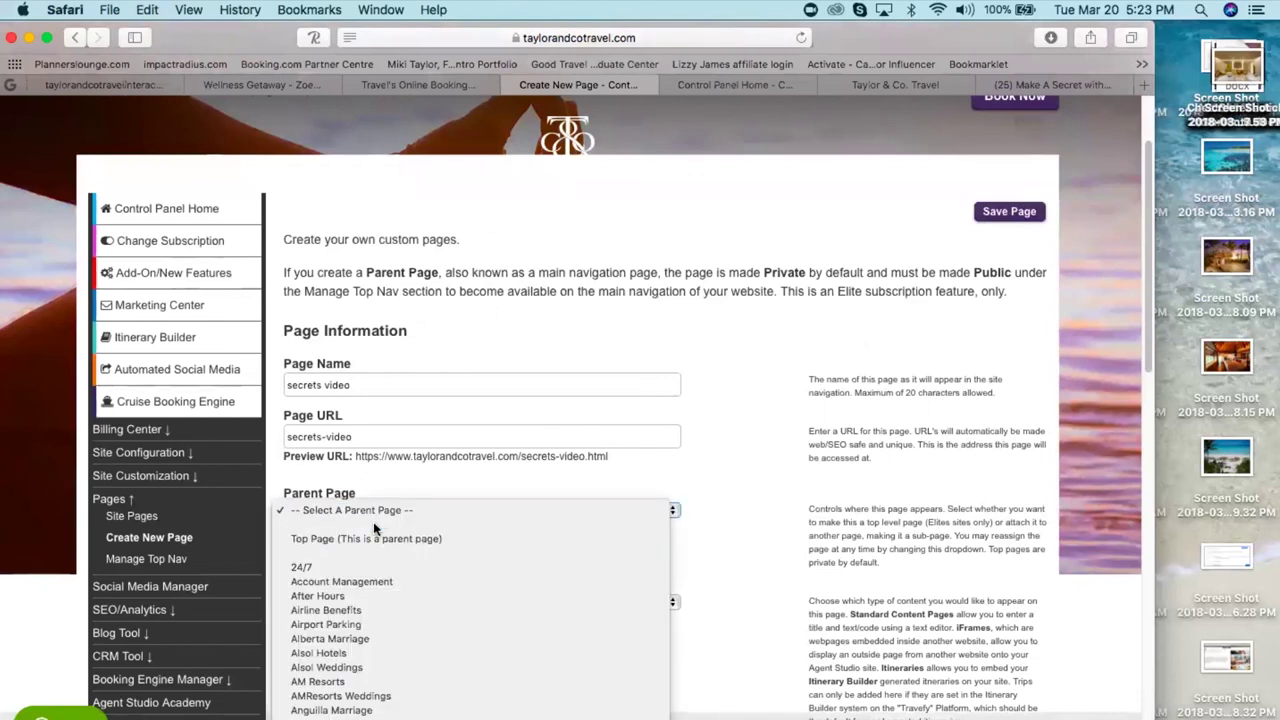
scroll(375, 528, "down", 5)
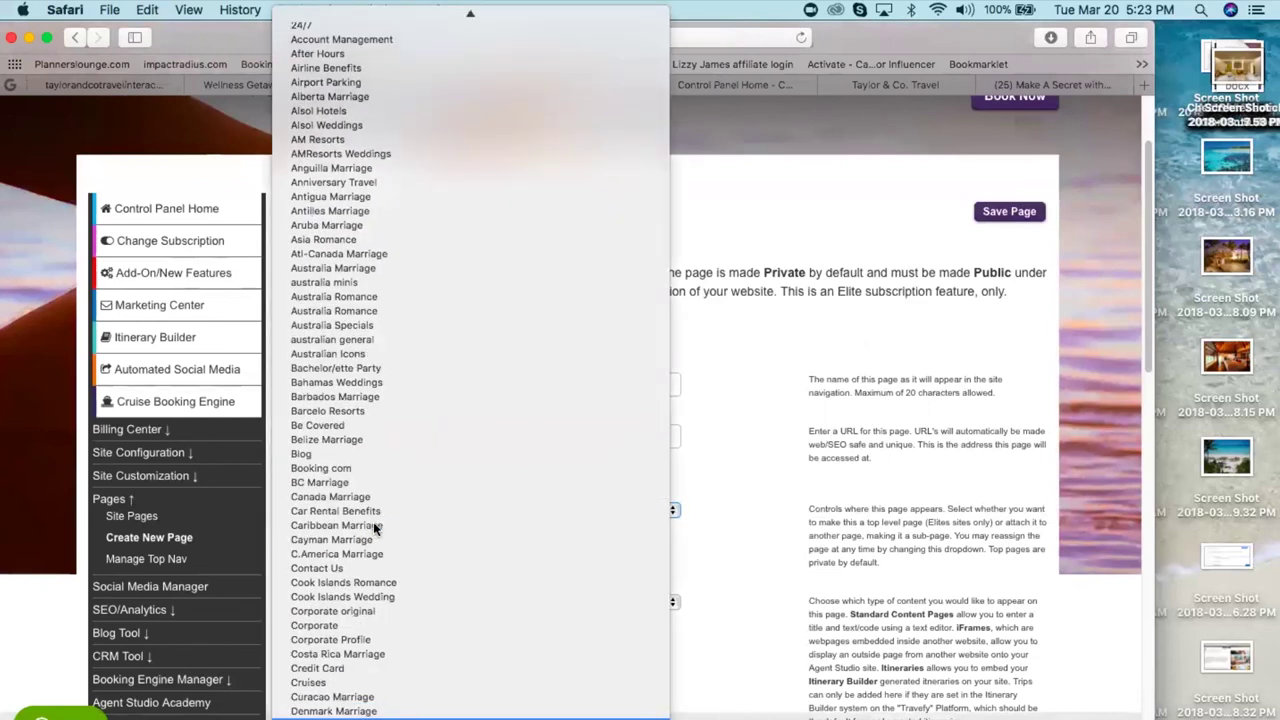
scroll(375, 528, "down", 1)
scroll(375, 528, "down", 5)
left_click(375, 528)
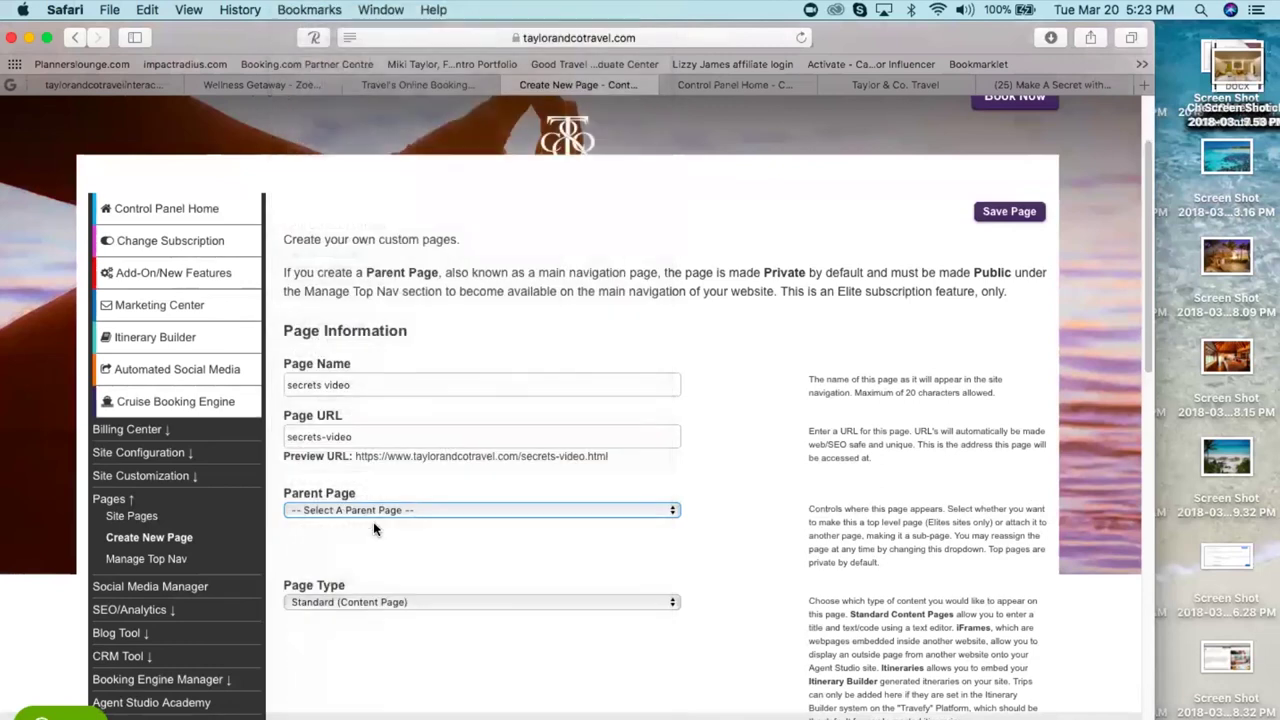
left_click_drag(625, 458, 353, 457)
key("super+c")
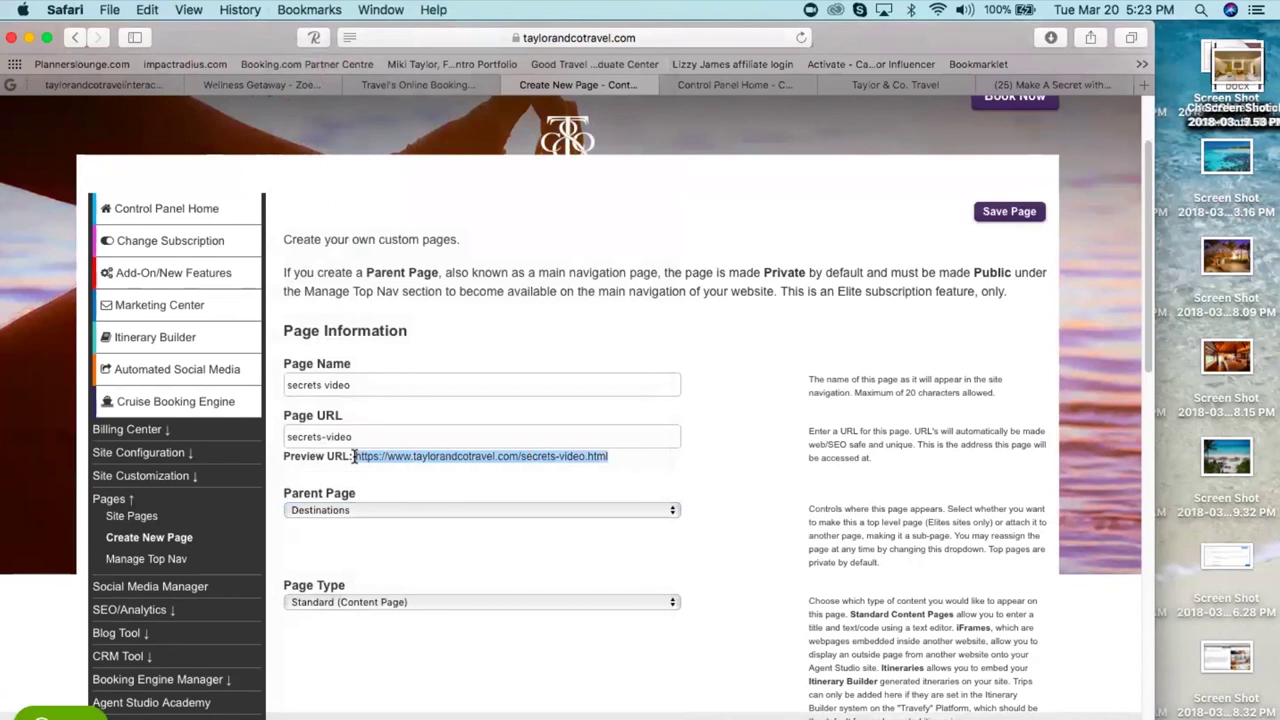
left_click(998, 214)
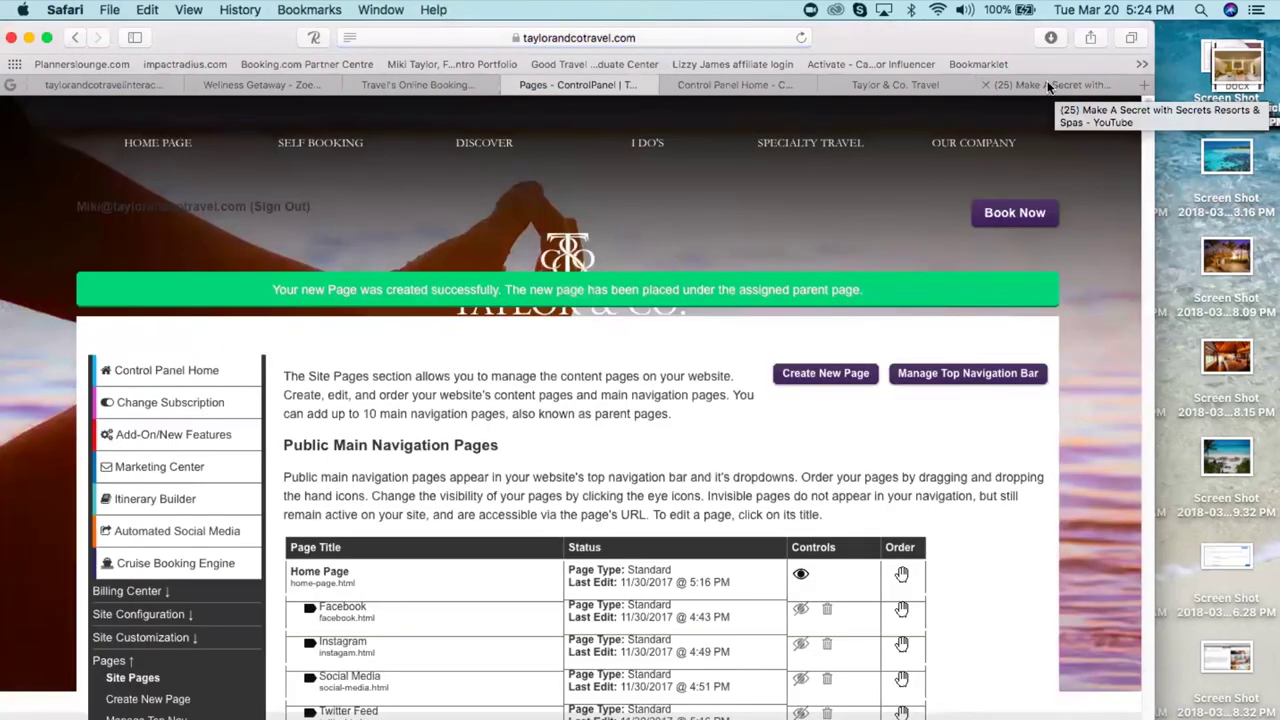
- Load the new taylorandcotravel.com secrets video page in the YouTube tab and scroll to check the embedded video
left_click(1049, 86)
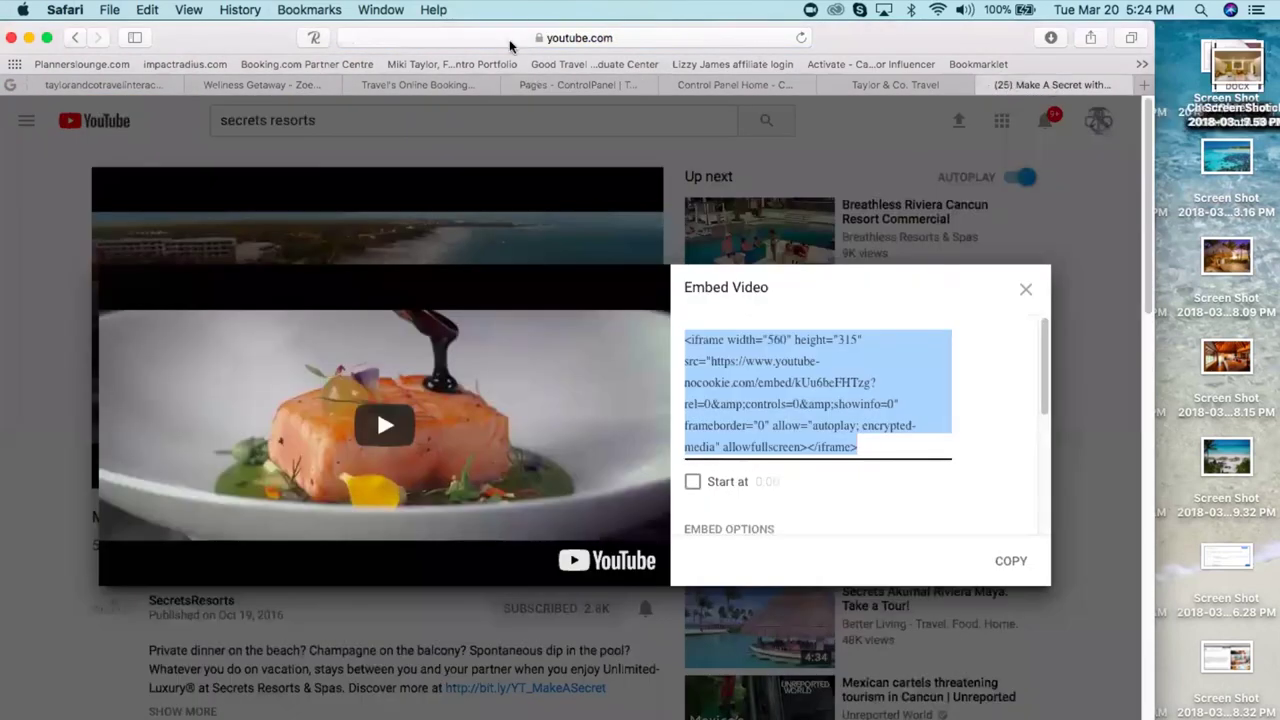
left_click(511, 41)
key("BackSpace")
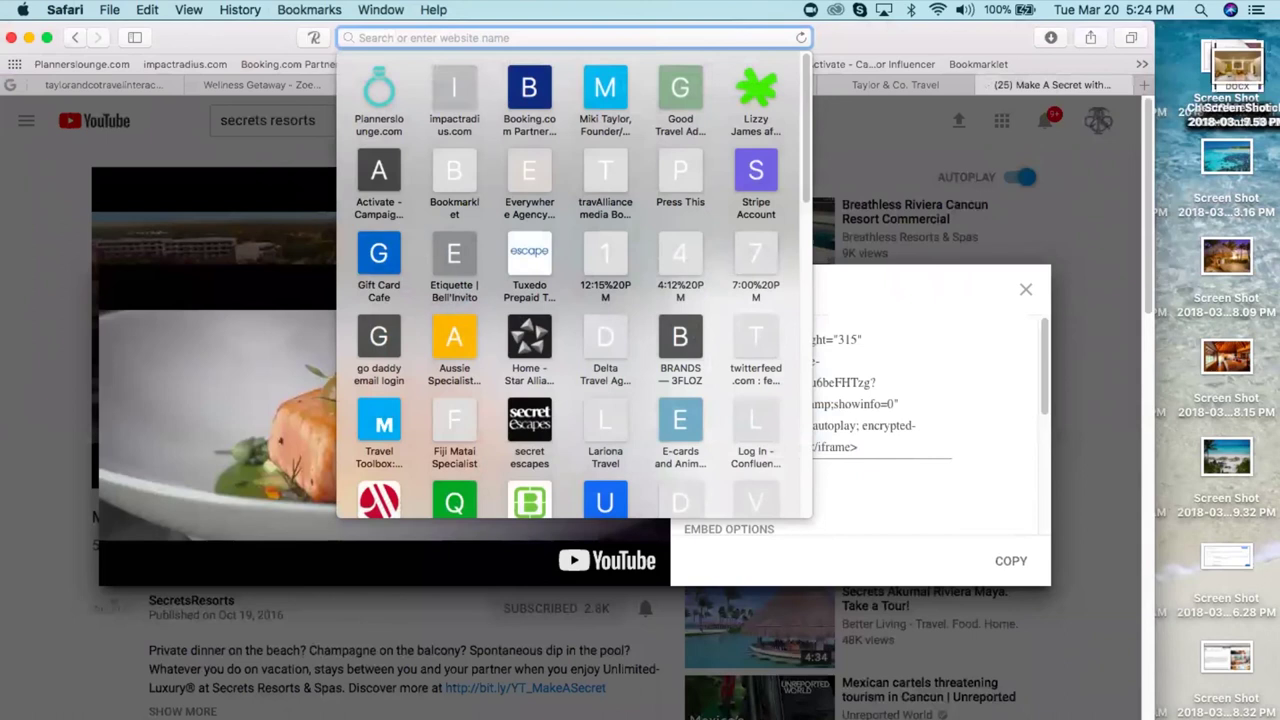
key("super+v")
key("Return")
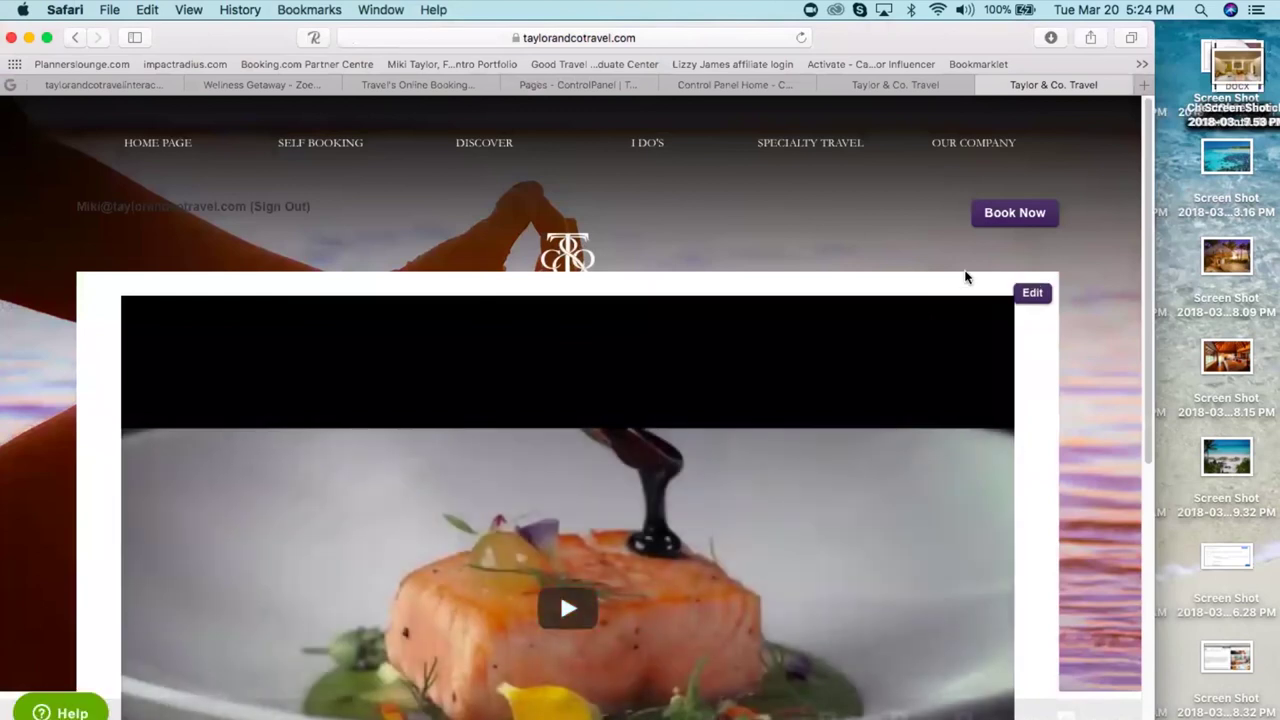
scroll(943, 283, "down", 5)
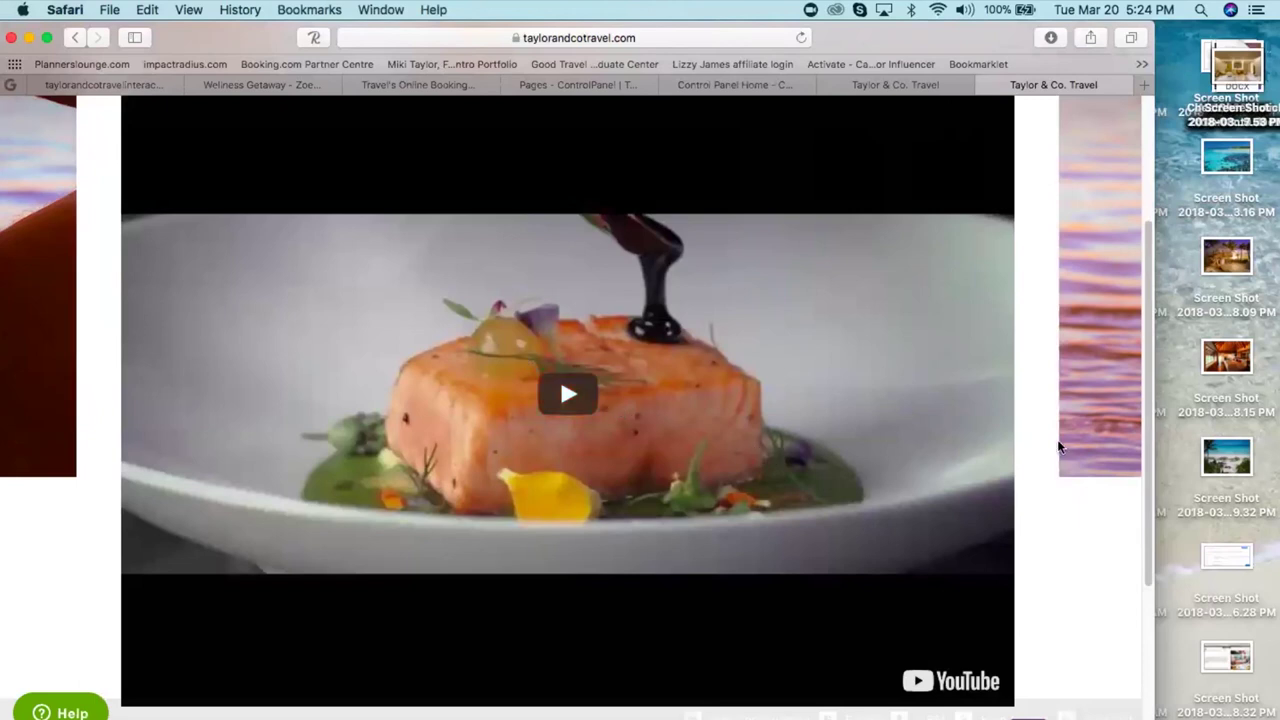
left_click_drag(1150, 460, 1126, 316)
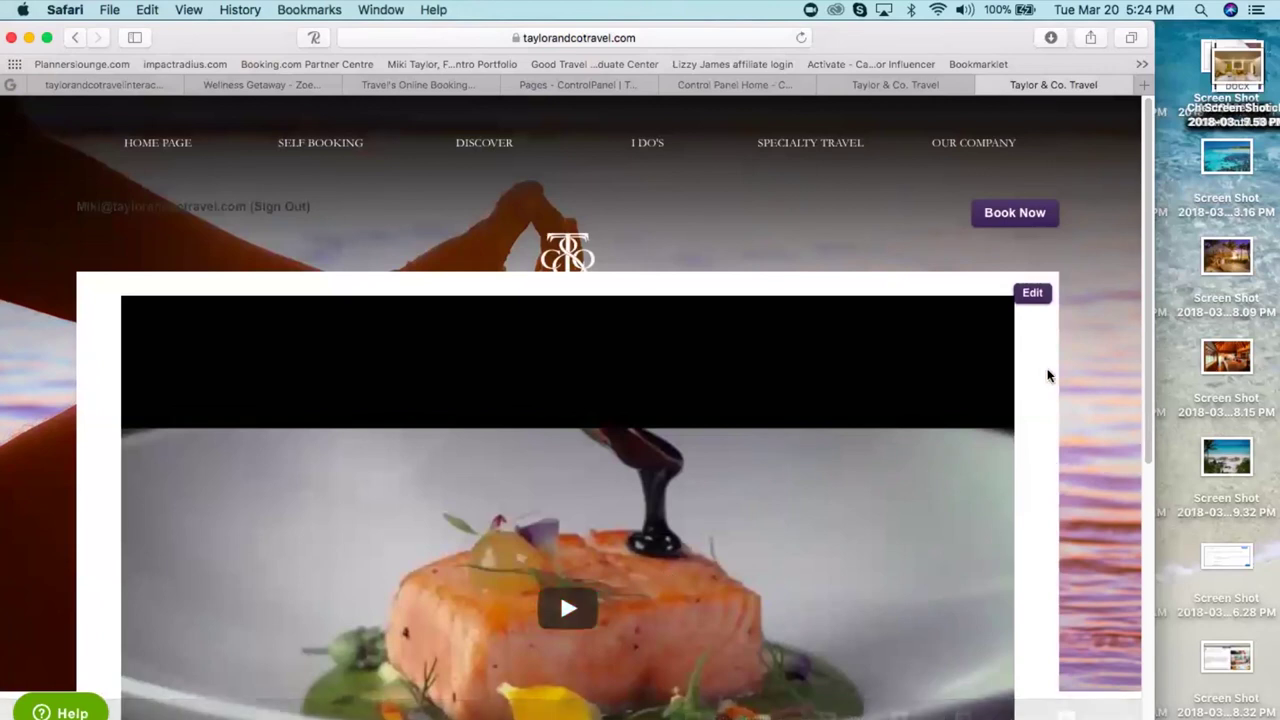
scroll(1048, 377, "down", 5)
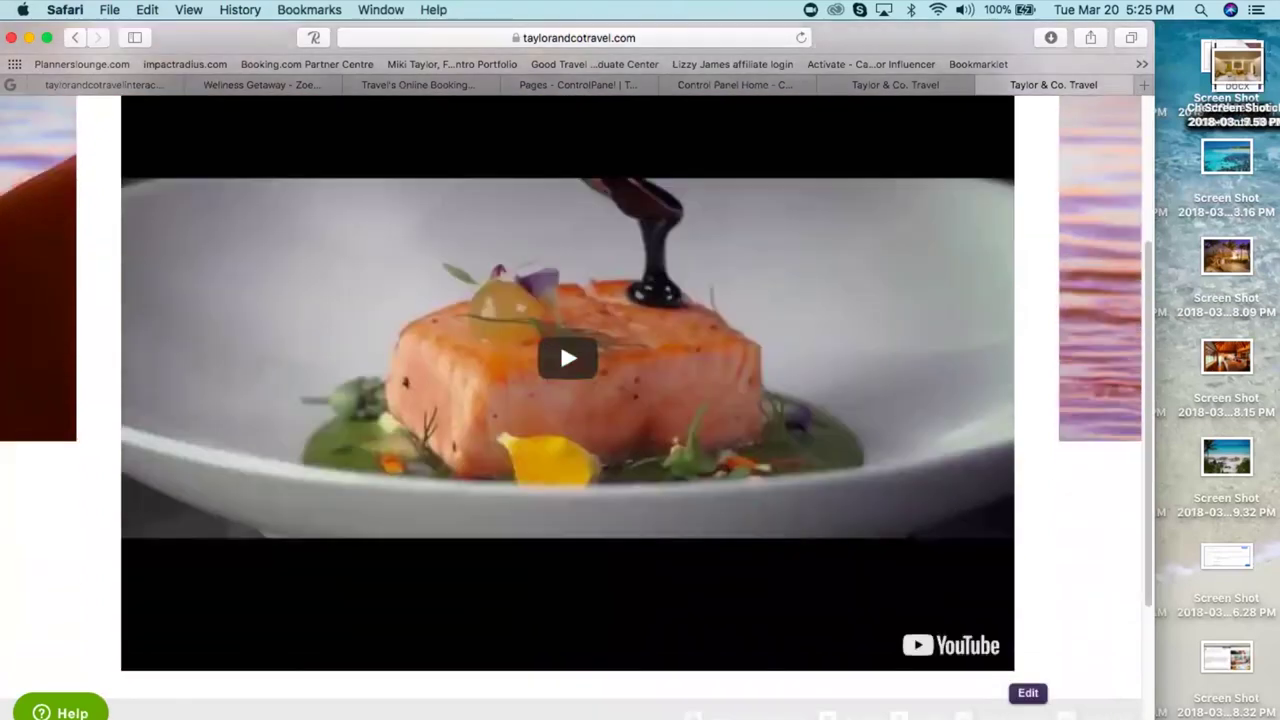
scroll(576, 400, "down", 4)
scroll(576, 400, "up", 5)
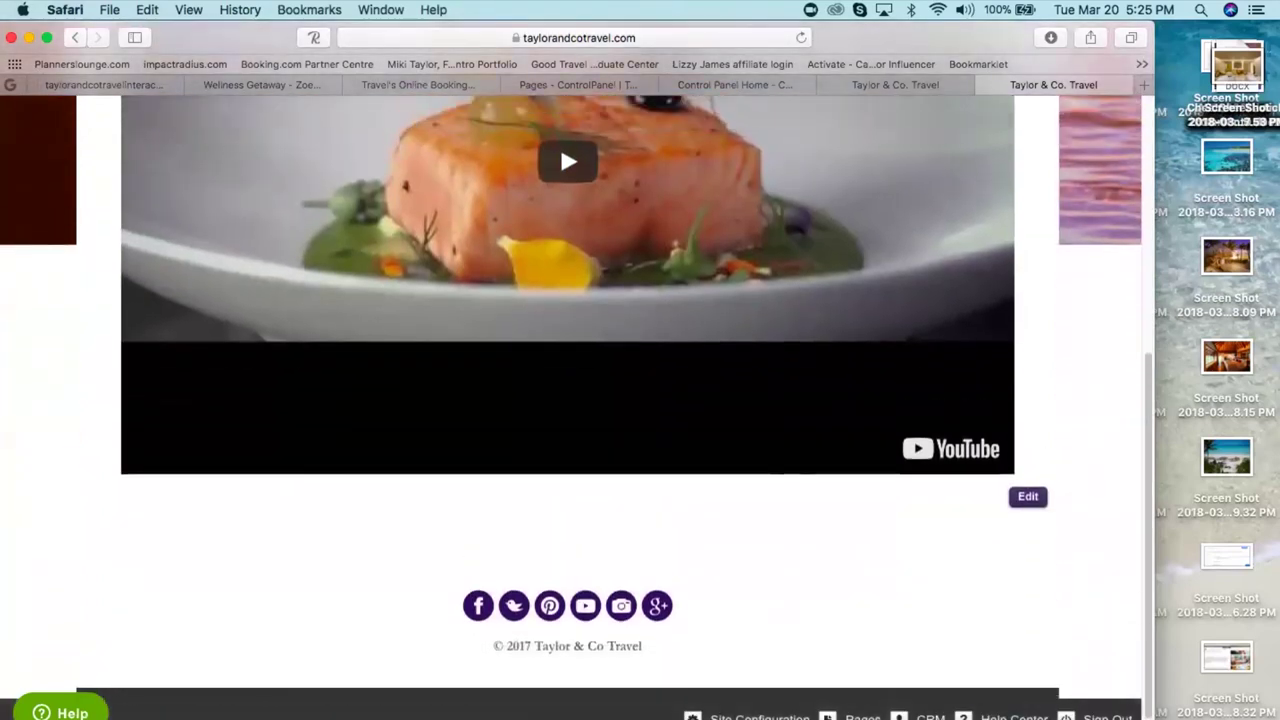
scroll(576, 400, "up", 4)
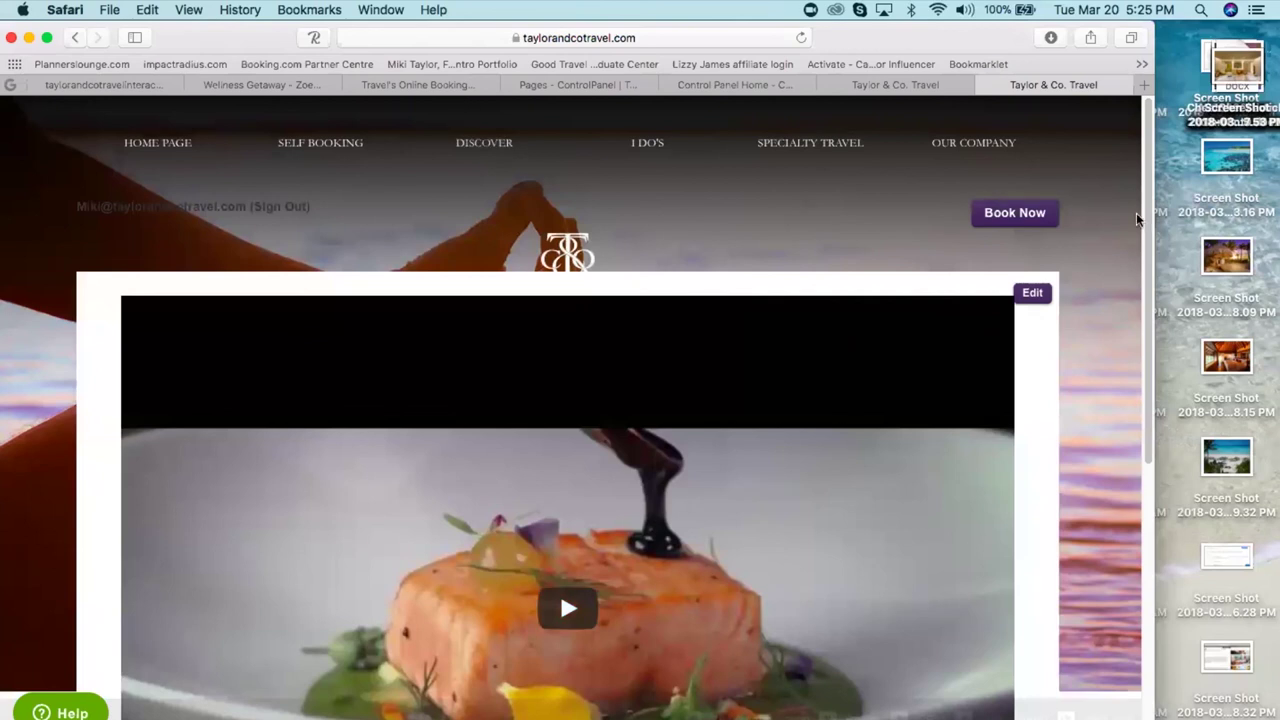
- Open the Control Panel from the site footer and review its Help Center support and contact page
scroll(1150, 295, "down", 1)
left_click_drag(1150, 295, 1151, 591)
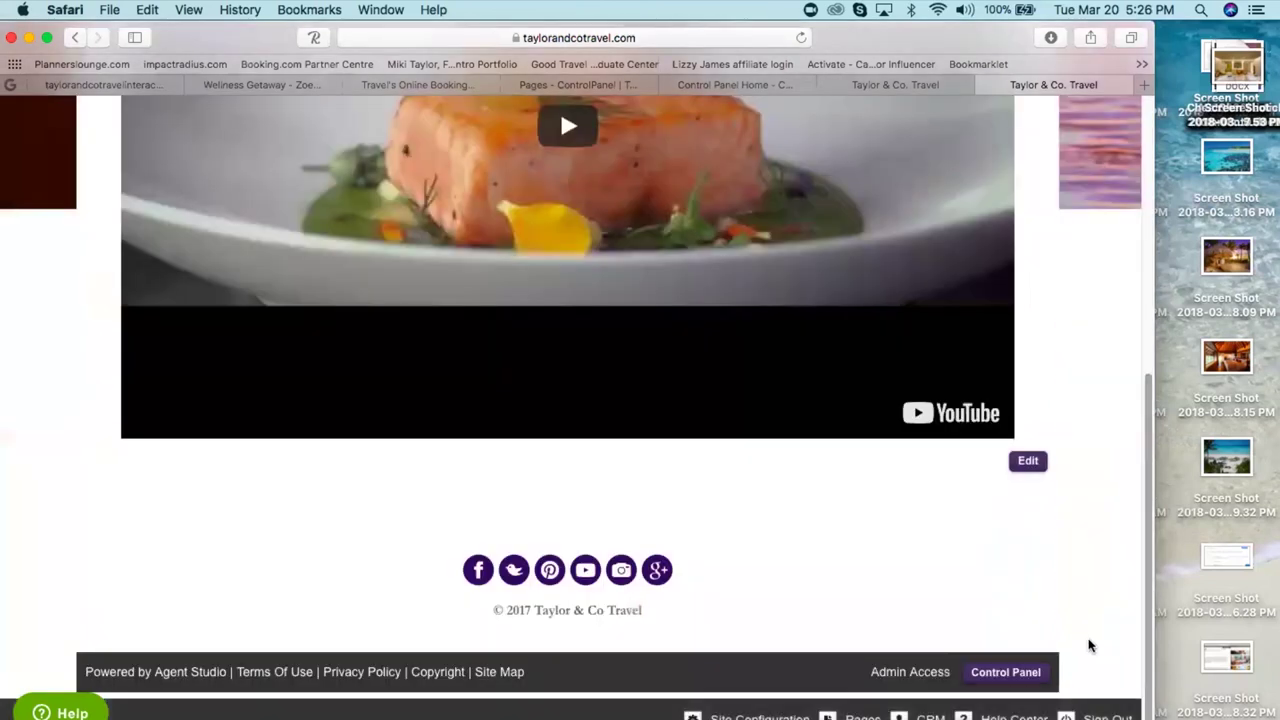
left_click(1015, 672)
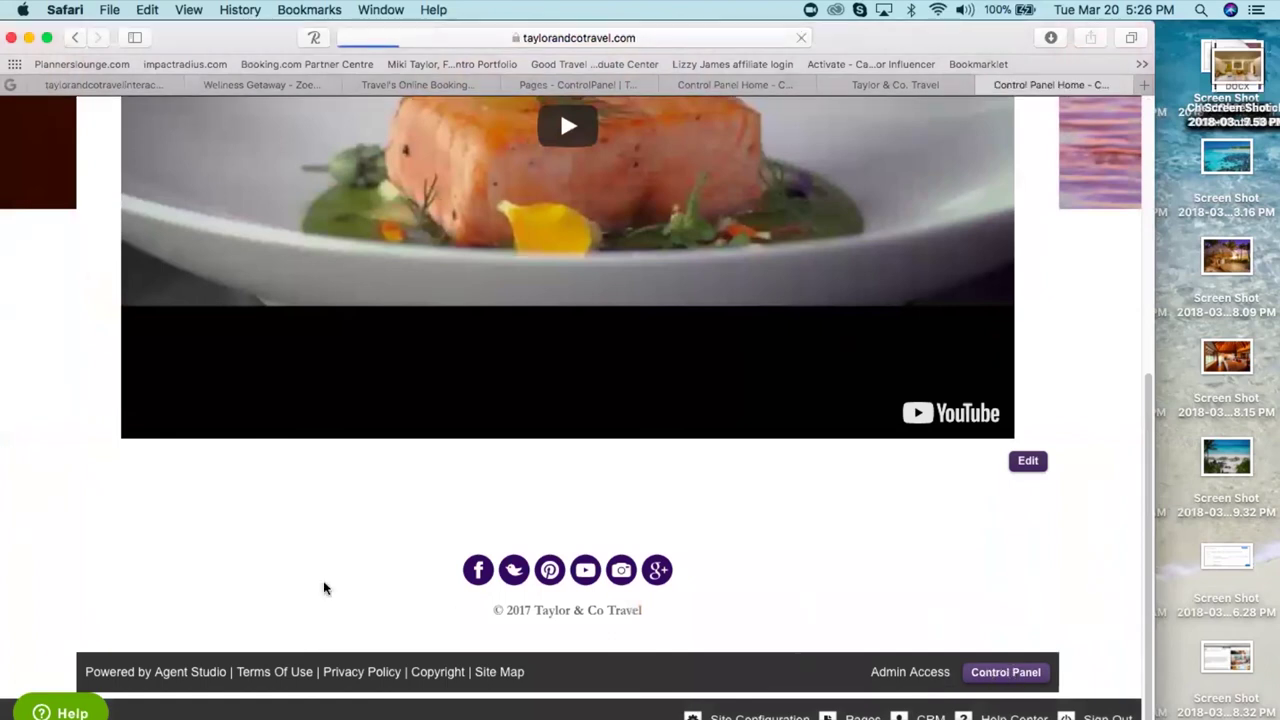
scroll(286, 612, "down", 5)
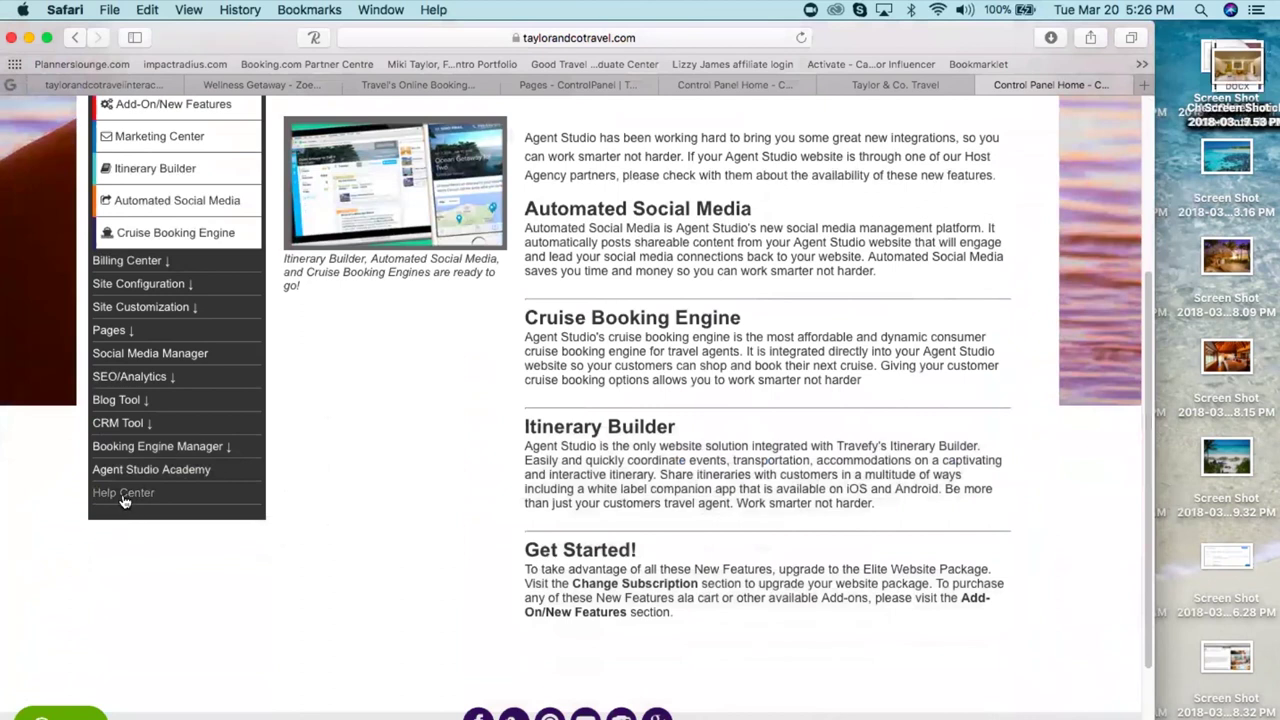
left_click(123, 493)
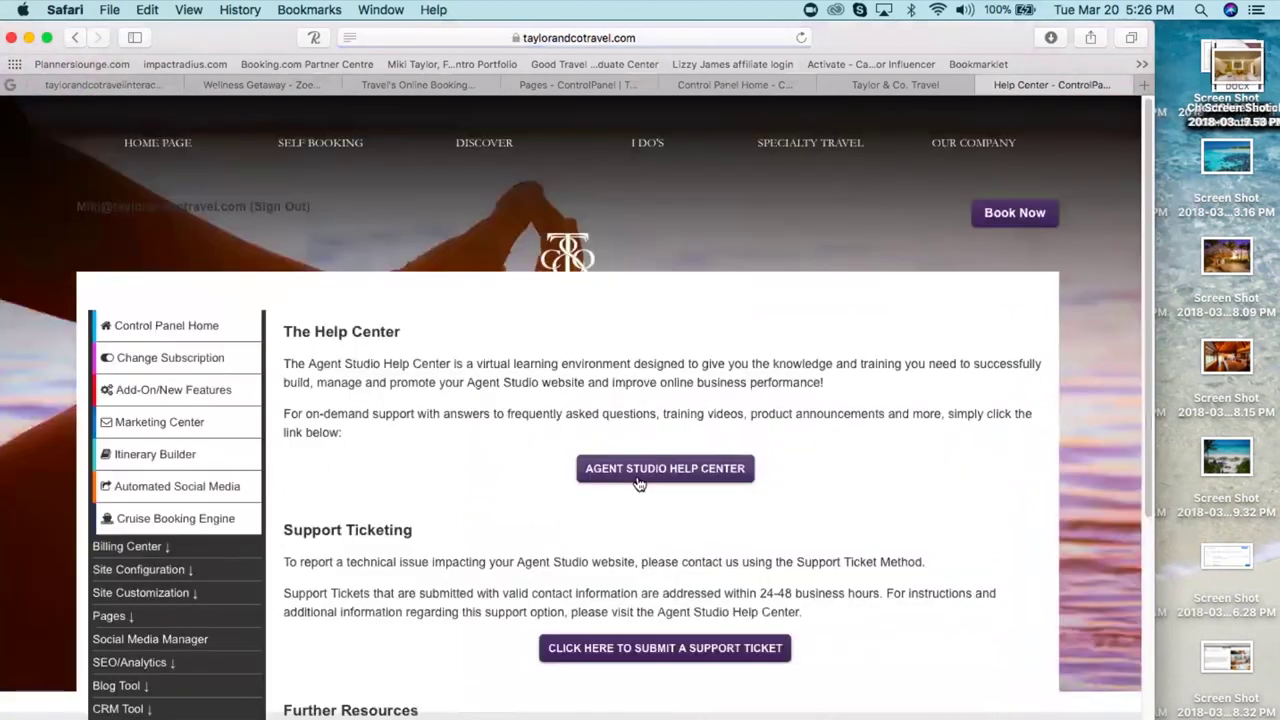
scroll(503, 503, "down", 1)
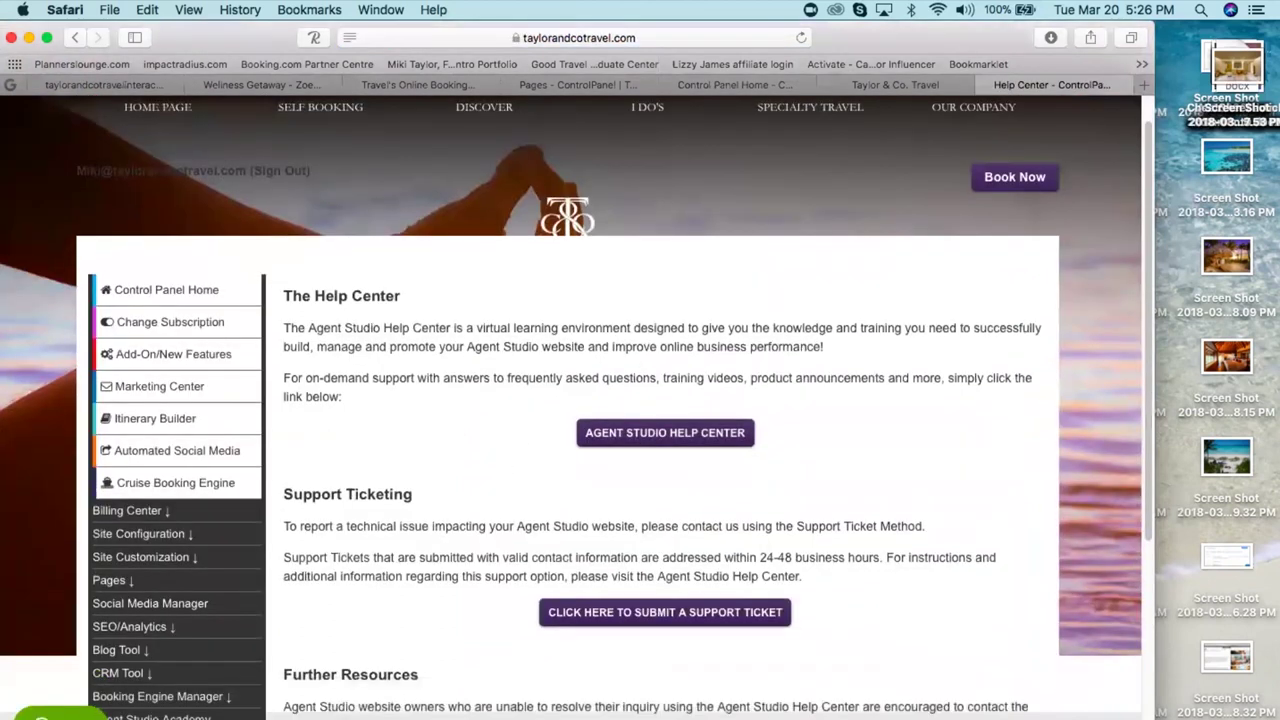
scroll(505, 505, "down", 4)
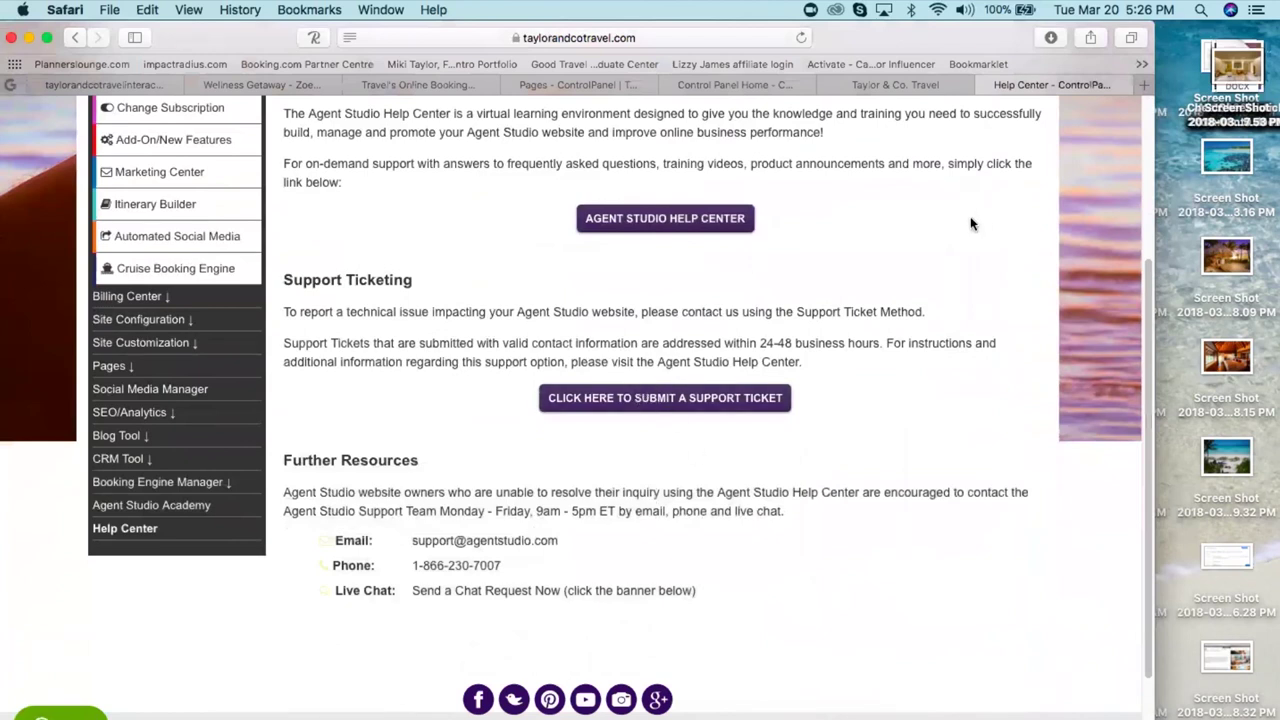
scroll(970, 224, "up", 5)
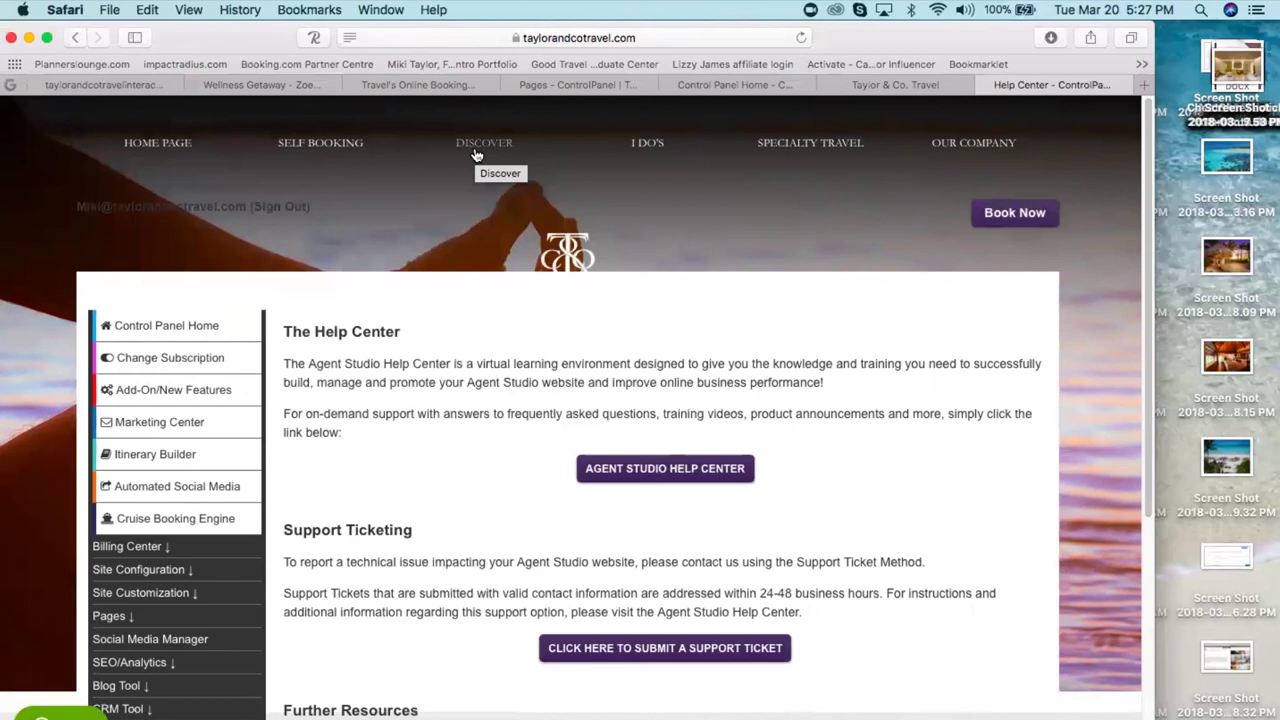
- Glance at the Discover section, then go to the control panel's Pages section
left_click(476, 150)
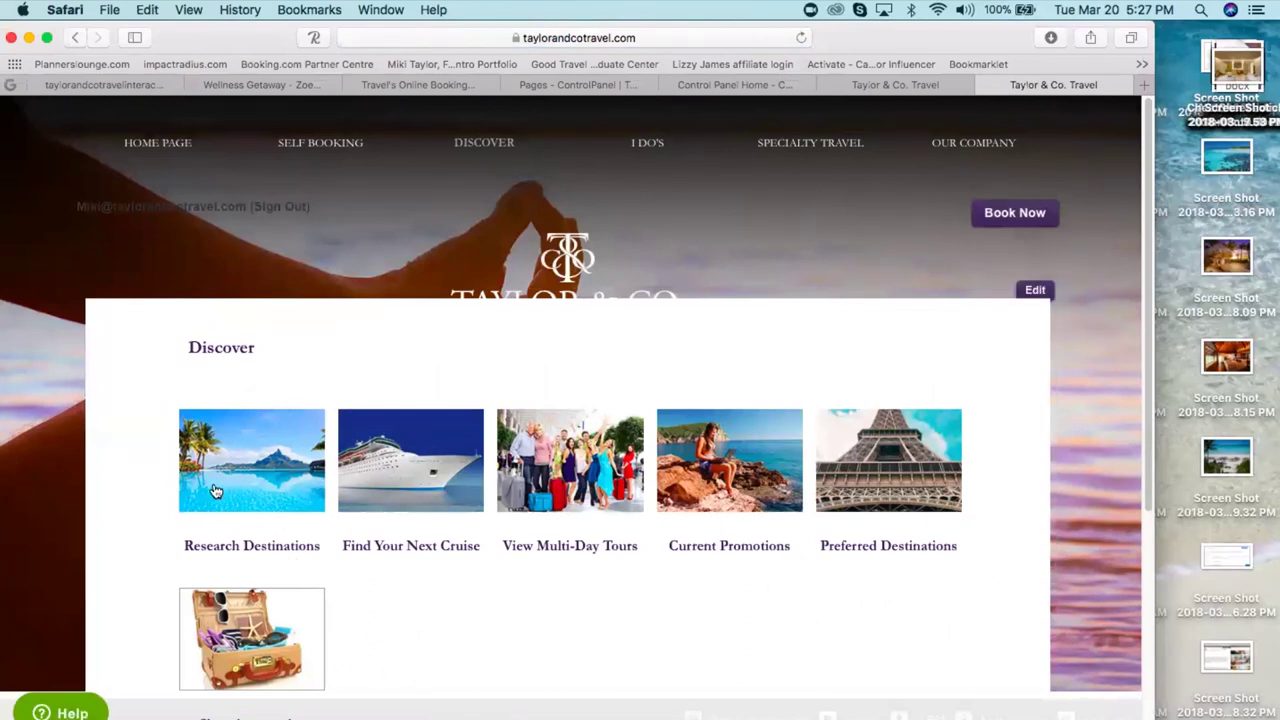
left_click(75, 37)
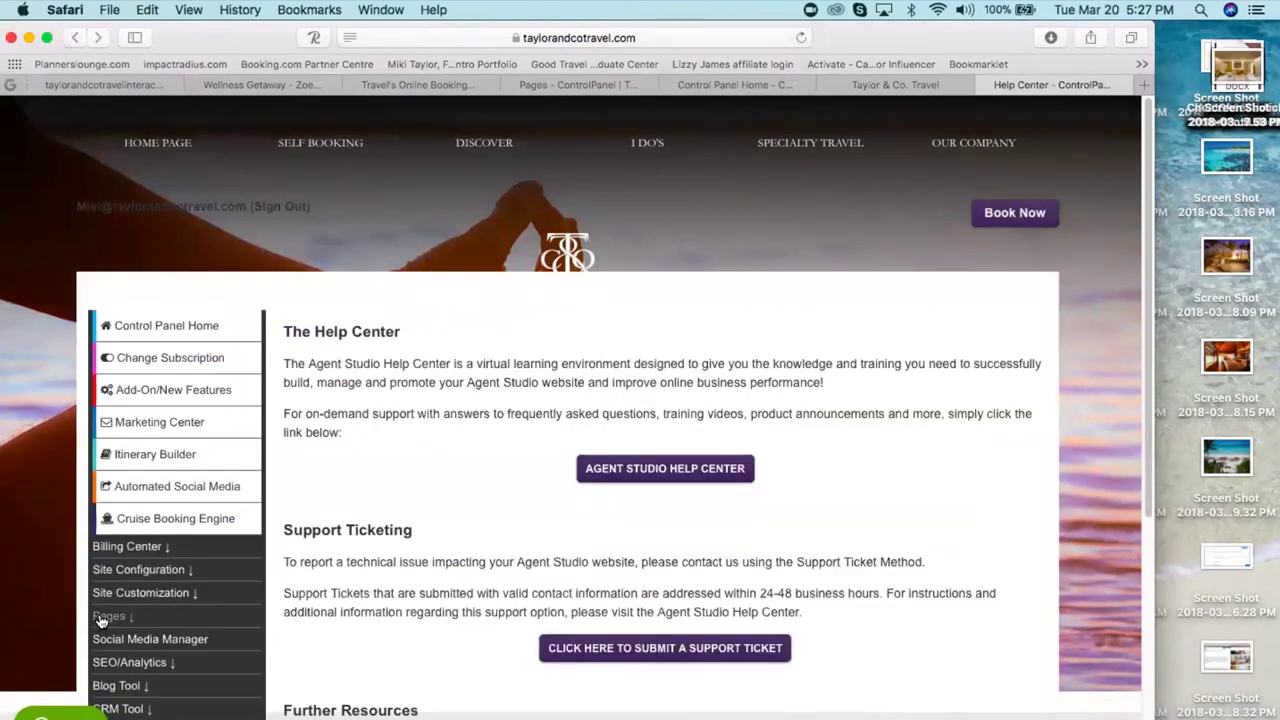
left_click(108, 618)
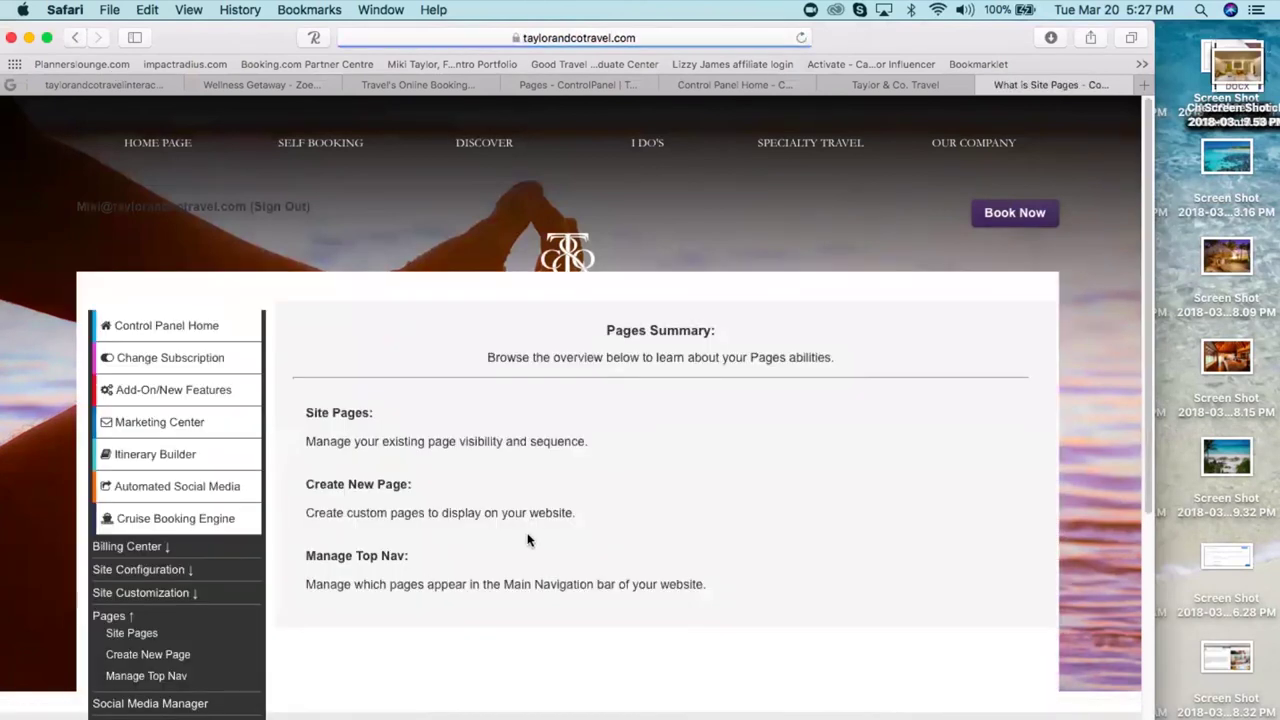
- Start a Create New Page form and place the cursor in its empty Content Body
left_click(327, 487)
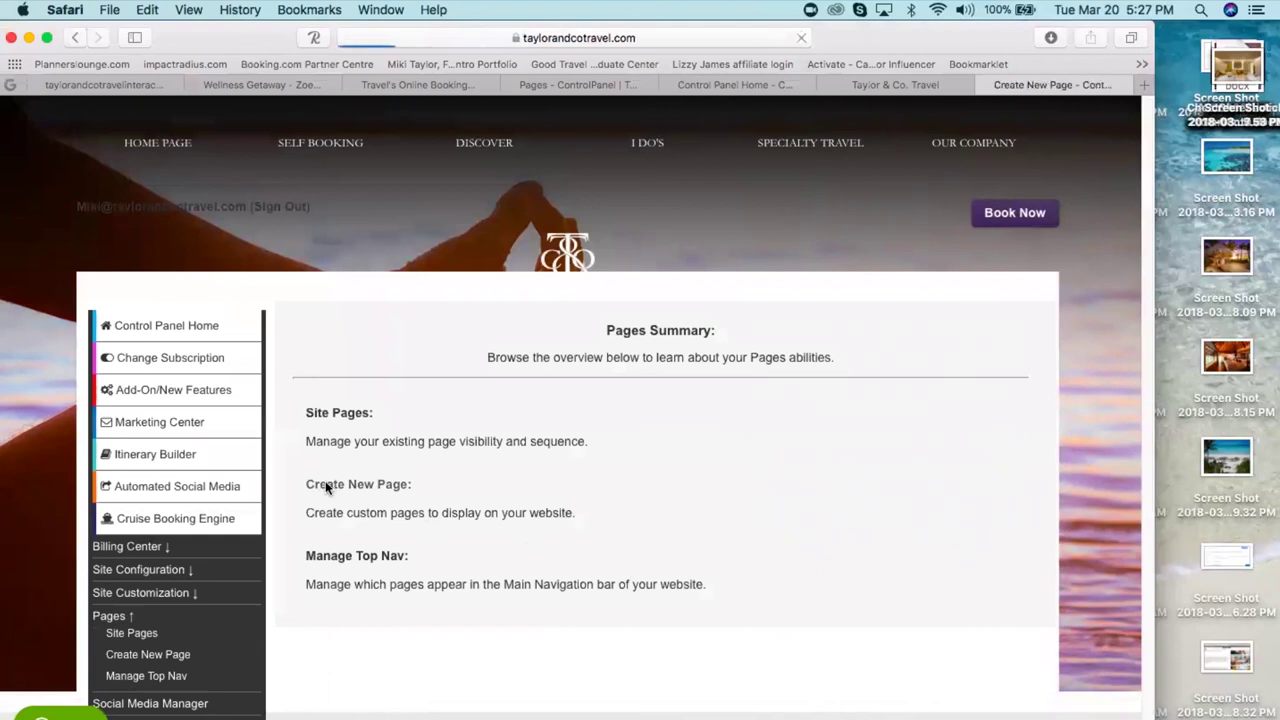
scroll(779, 408, "down", 10)
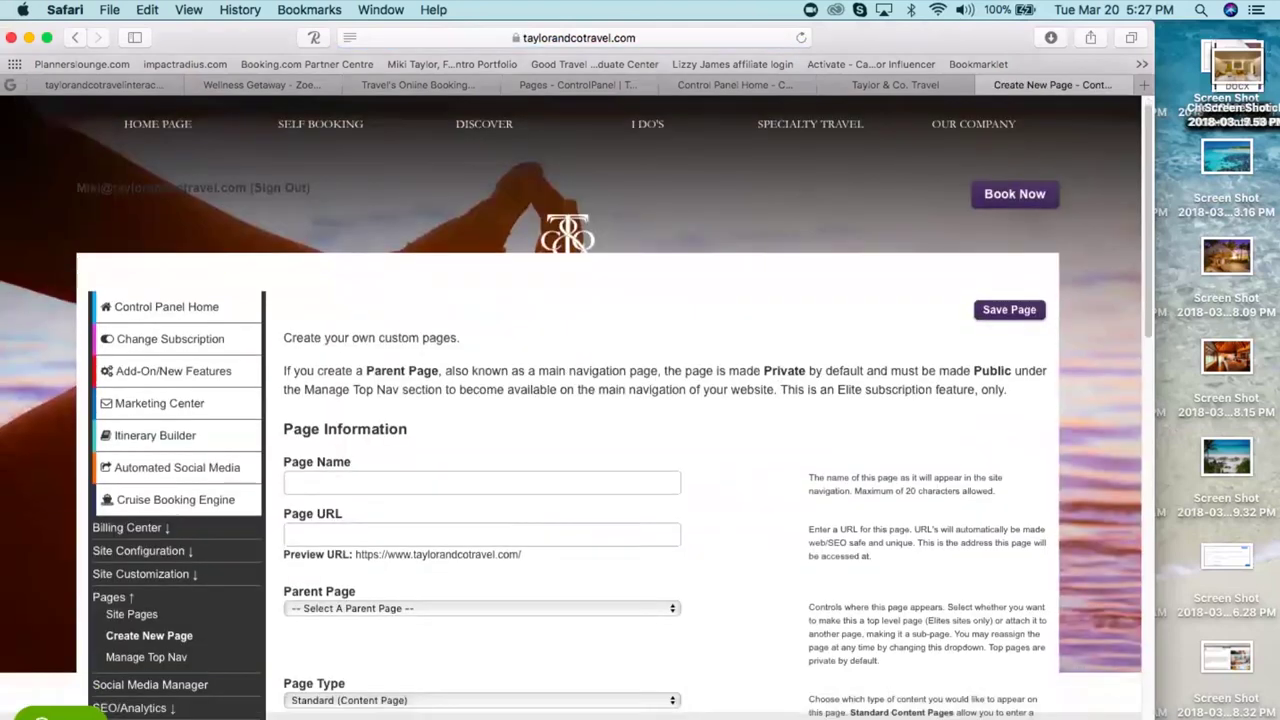
scroll(666, 400, "down", 9)
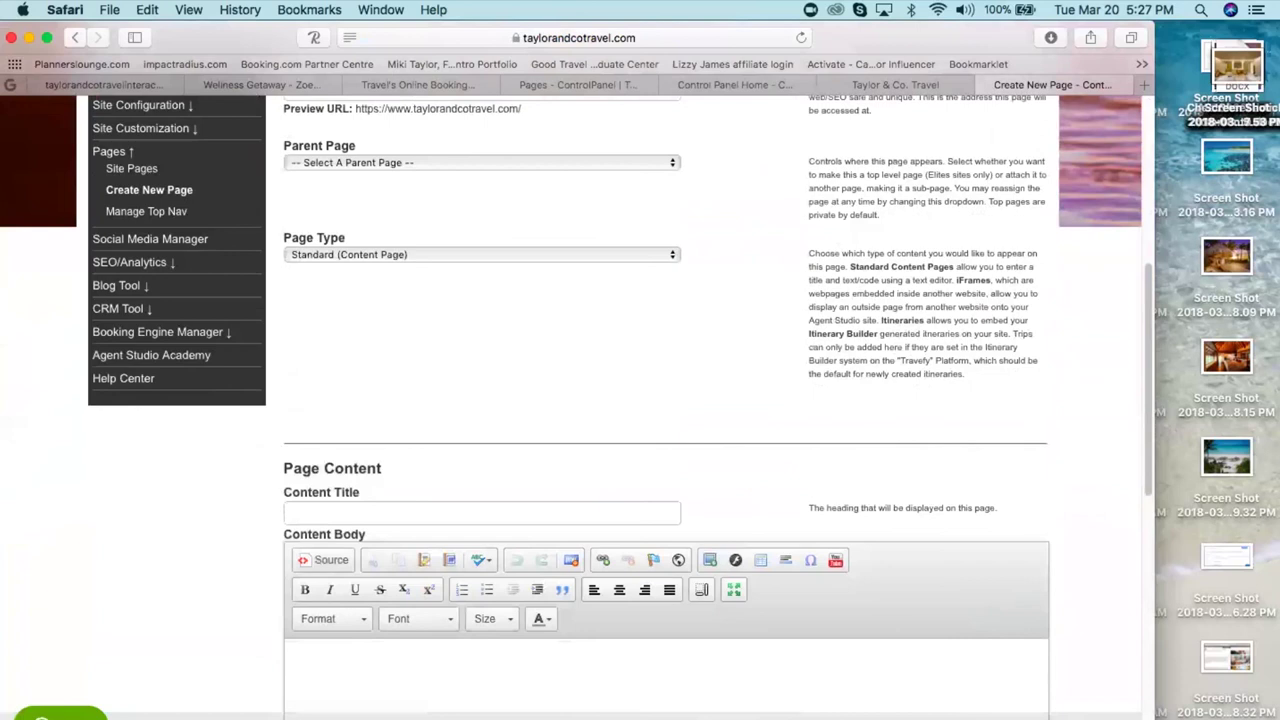
scroll(734, 417, "up", 2)
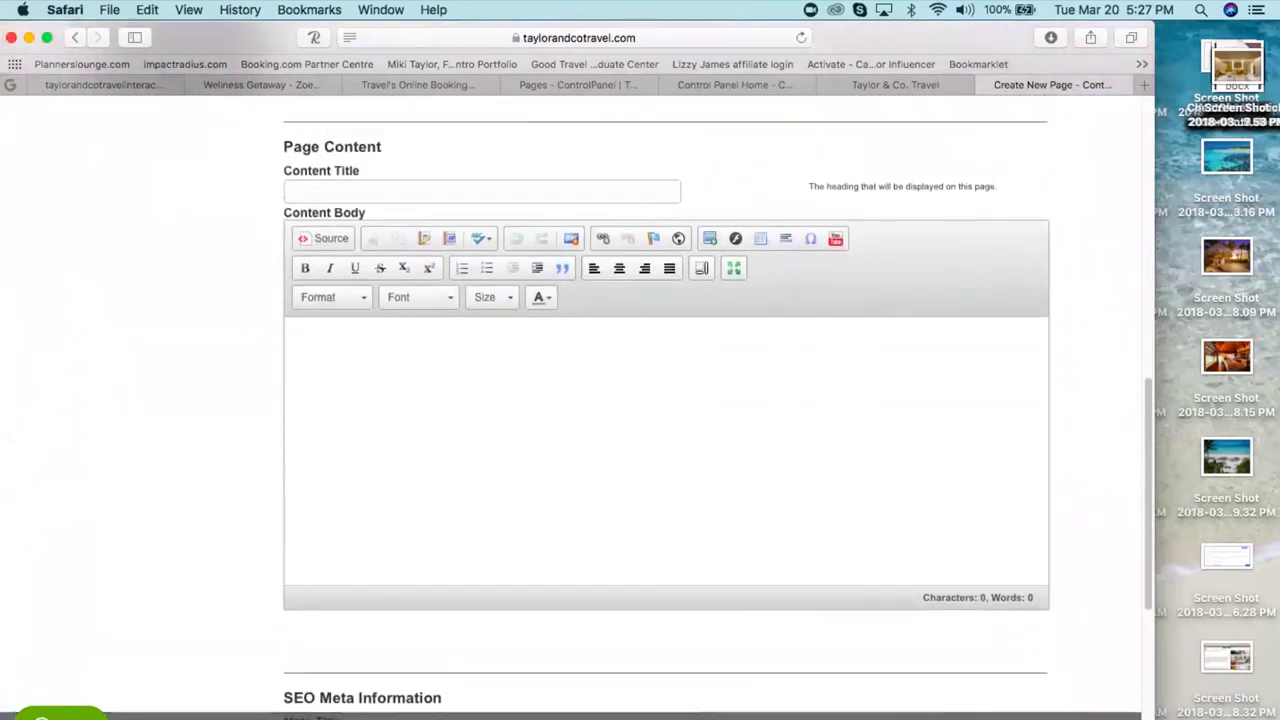
left_click(463, 399)
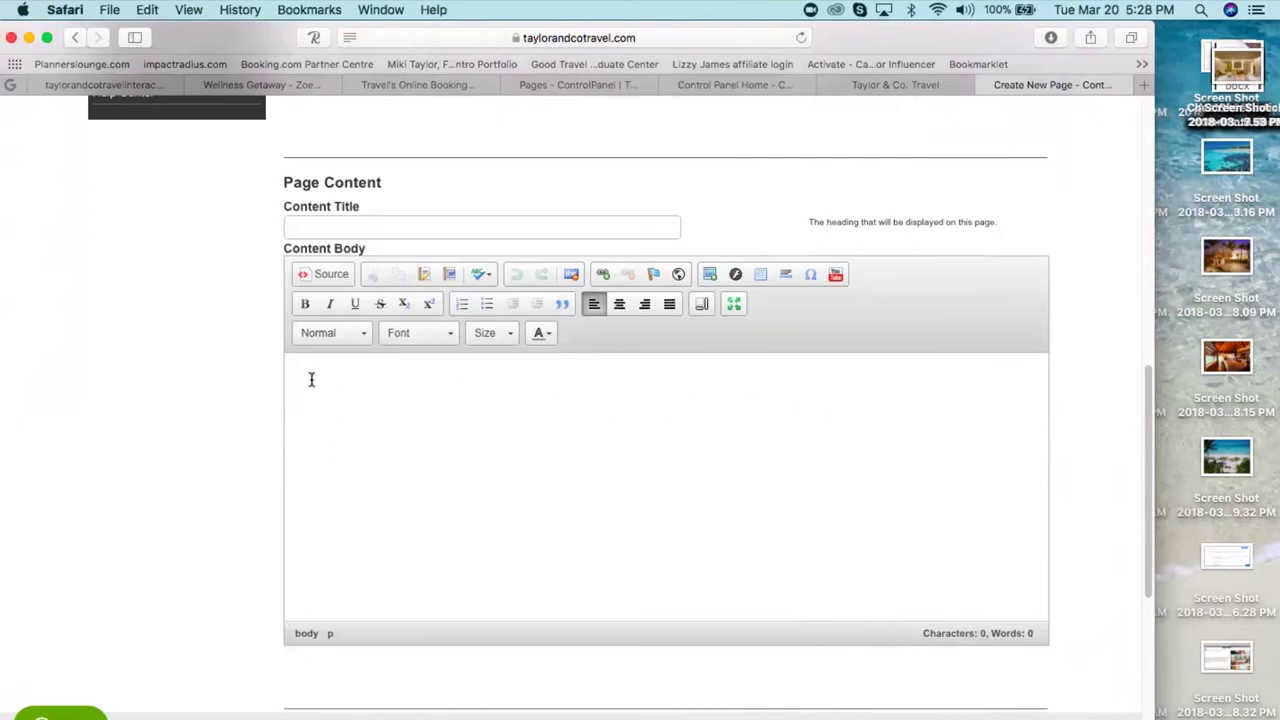
- Type TEST as the first line of the content body, with an empty line below it
key("super+v")
type("TEST")
key("super+Left")
key("Return")
key("BackSpace")
key("super+Right")
key("super+Left")
key("Return")
key("BackSpace")
left_click(359, 381)
key("super+Left")
key("Return")
- Choose abaco islands.jpg from the server as the new image's source
left_click(703, 278)
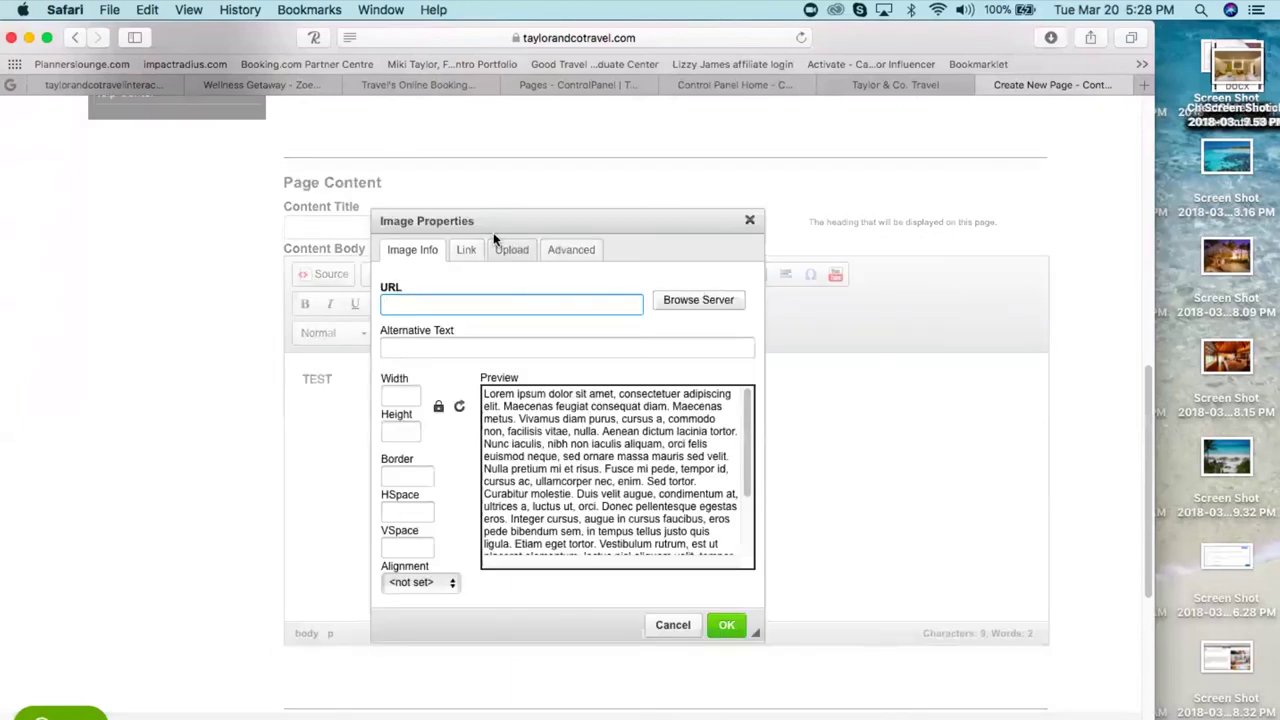
left_click(698, 300)
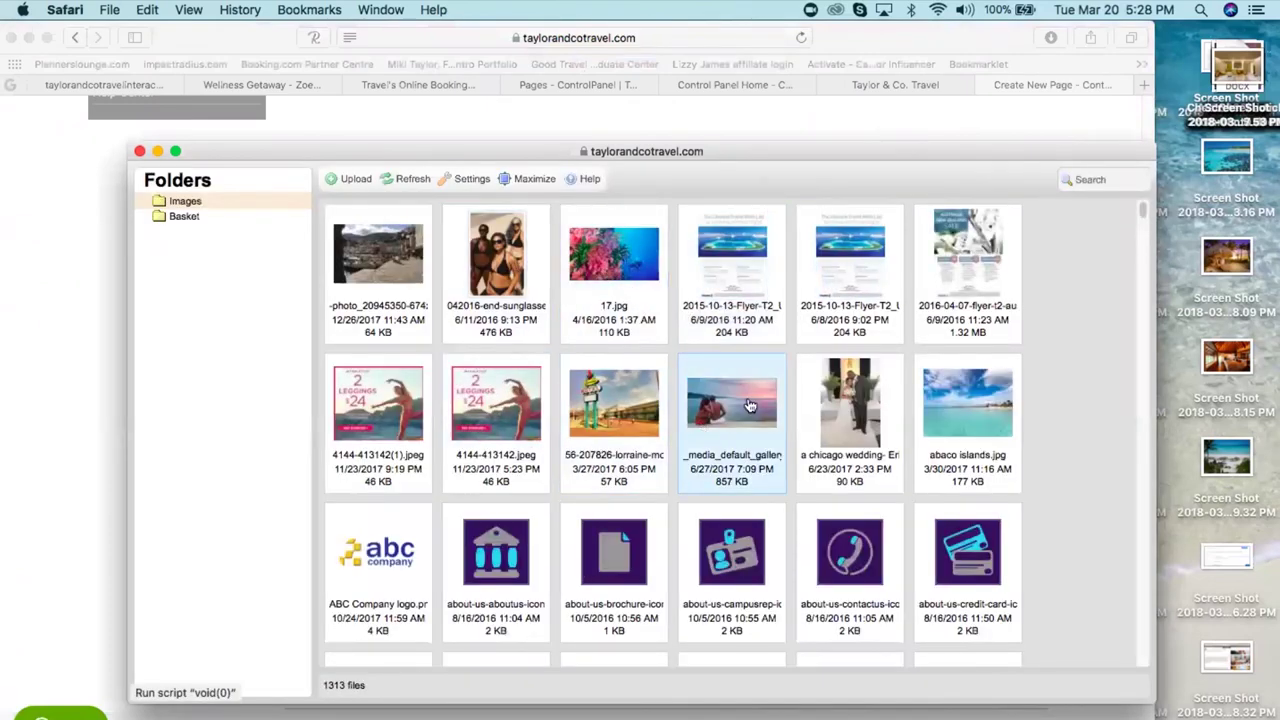
left_click(968, 420)
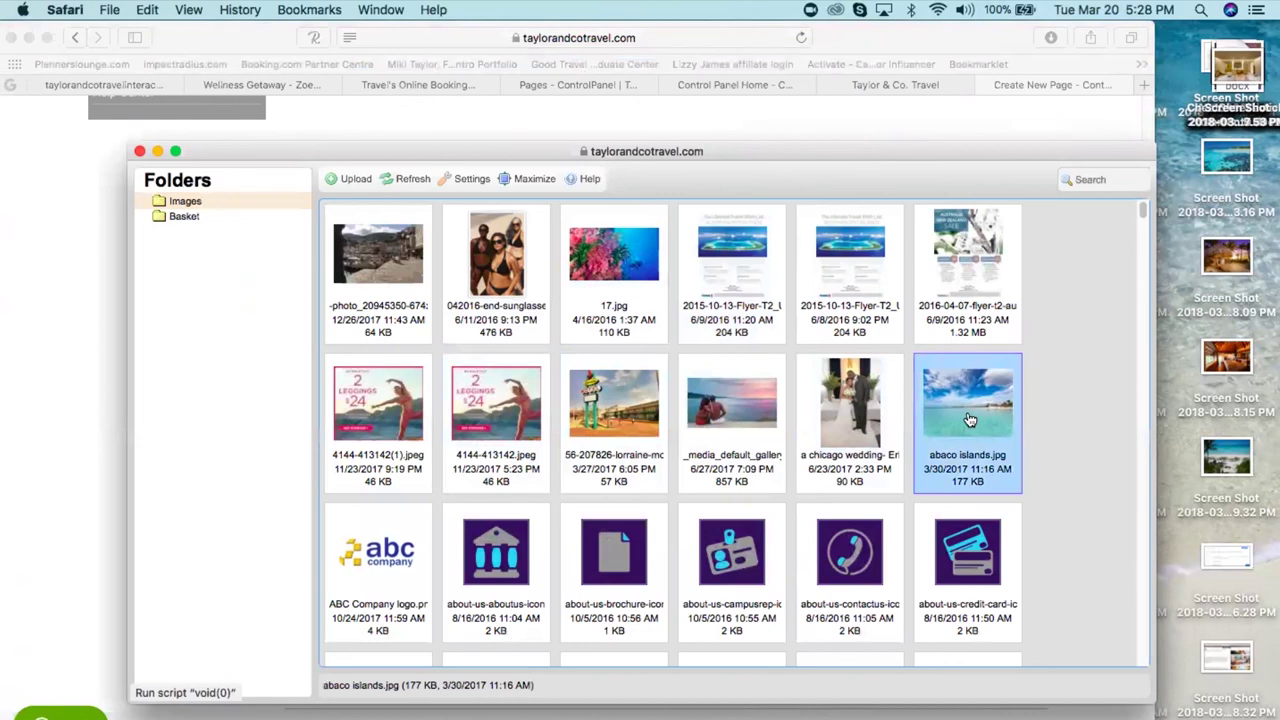
double_click(968, 420)
- Unlock the aspect ratio, set width and height to 250, and insert the photo
left_click(412, 396)
key("BackSpace")
key("BackSpace")
key("BackSpace")
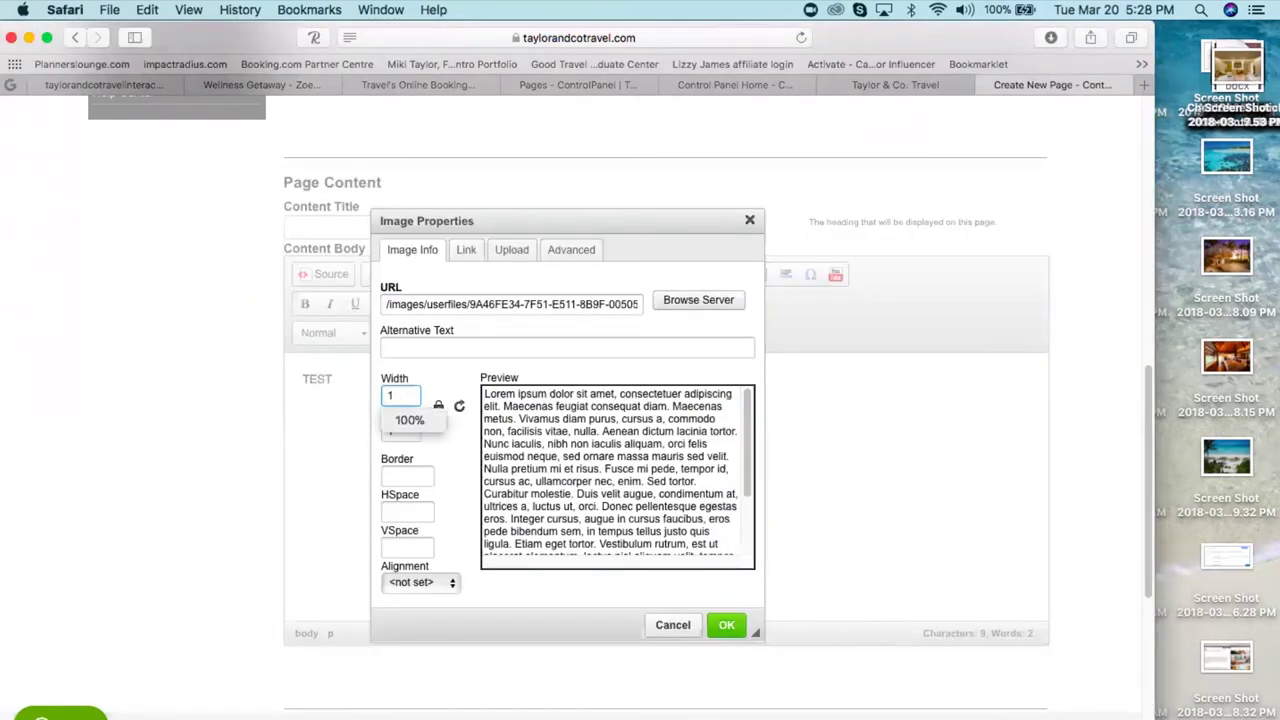
left_click(434, 405)
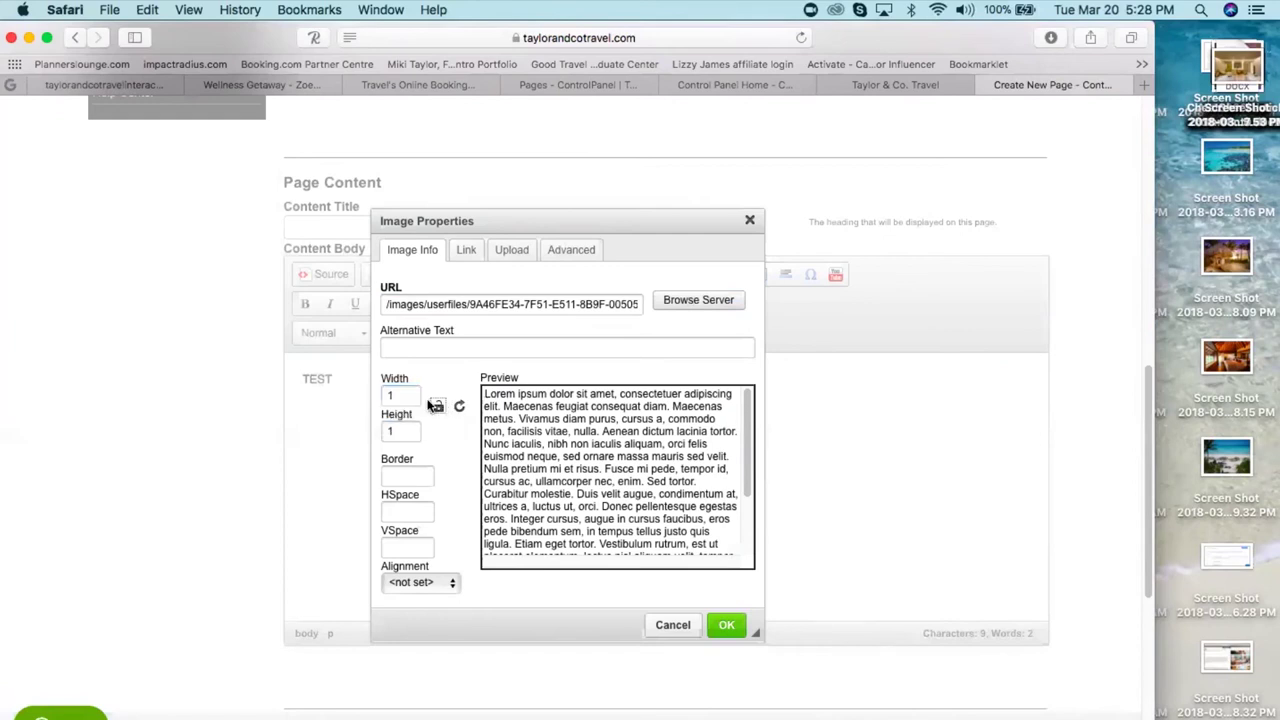
left_click(410, 396)
key("BackSpace")
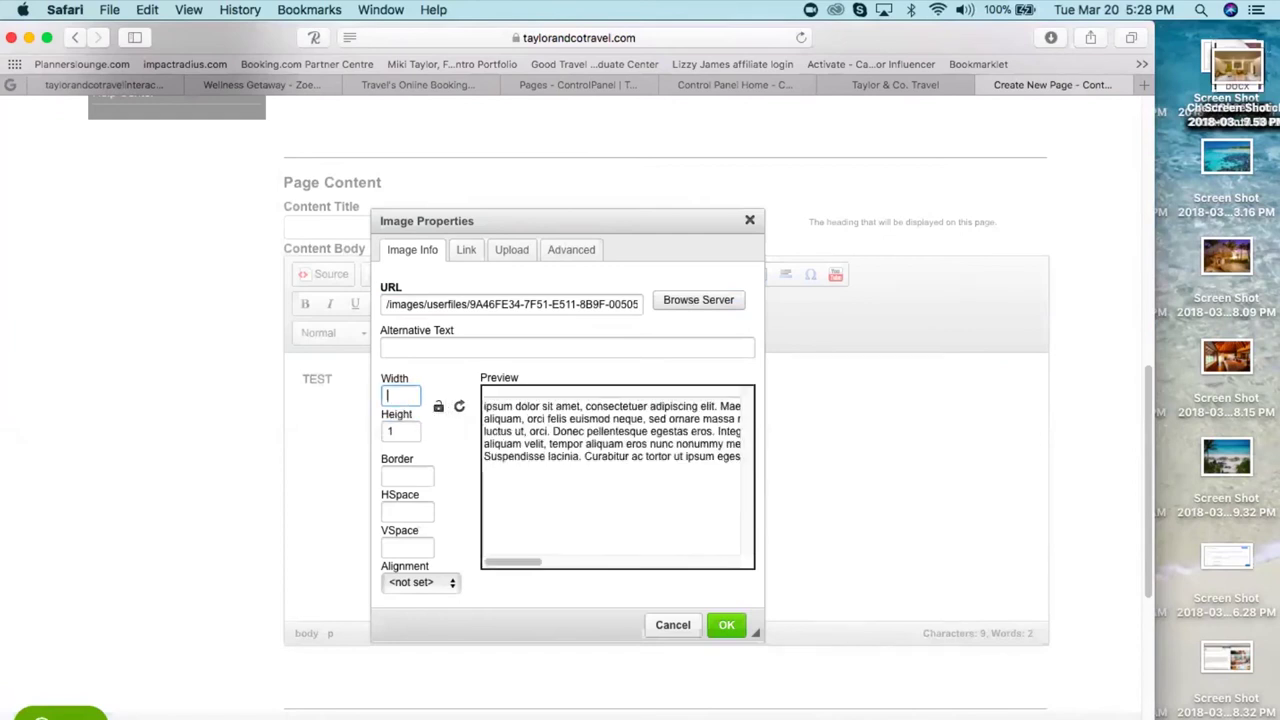
type("250")
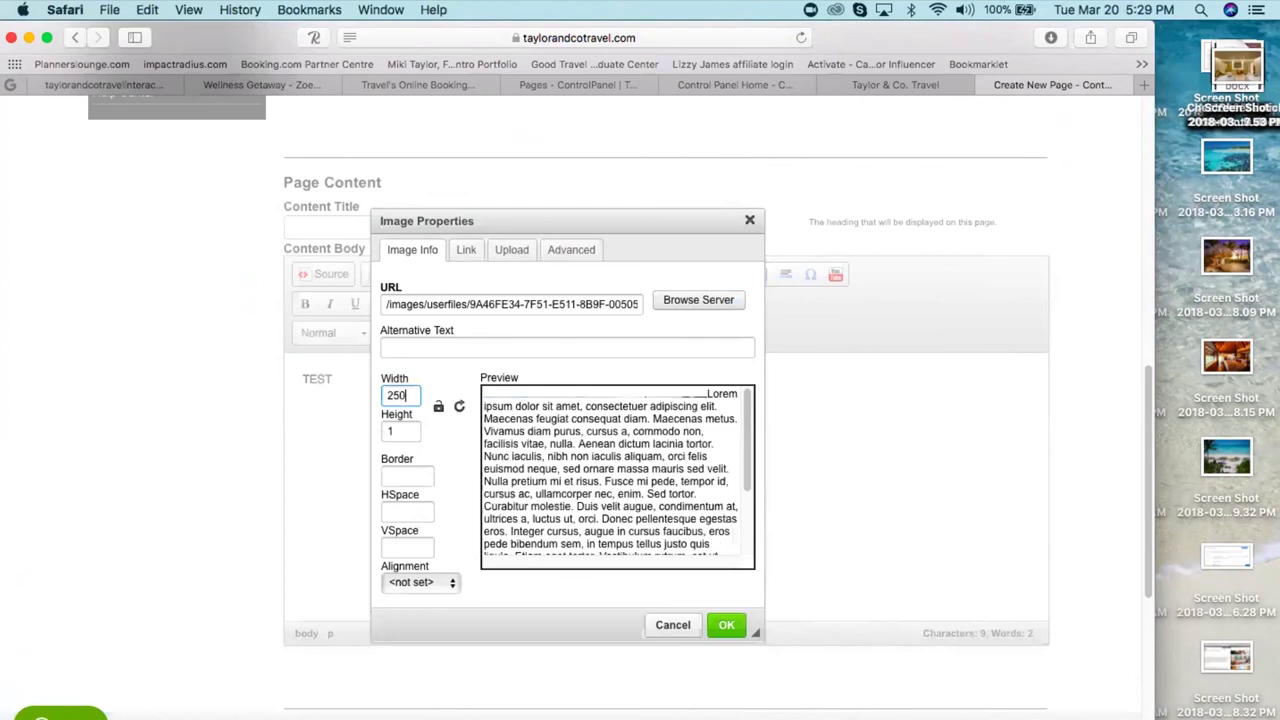
left_click(405, 431)
key("BackSpace")
type("2")
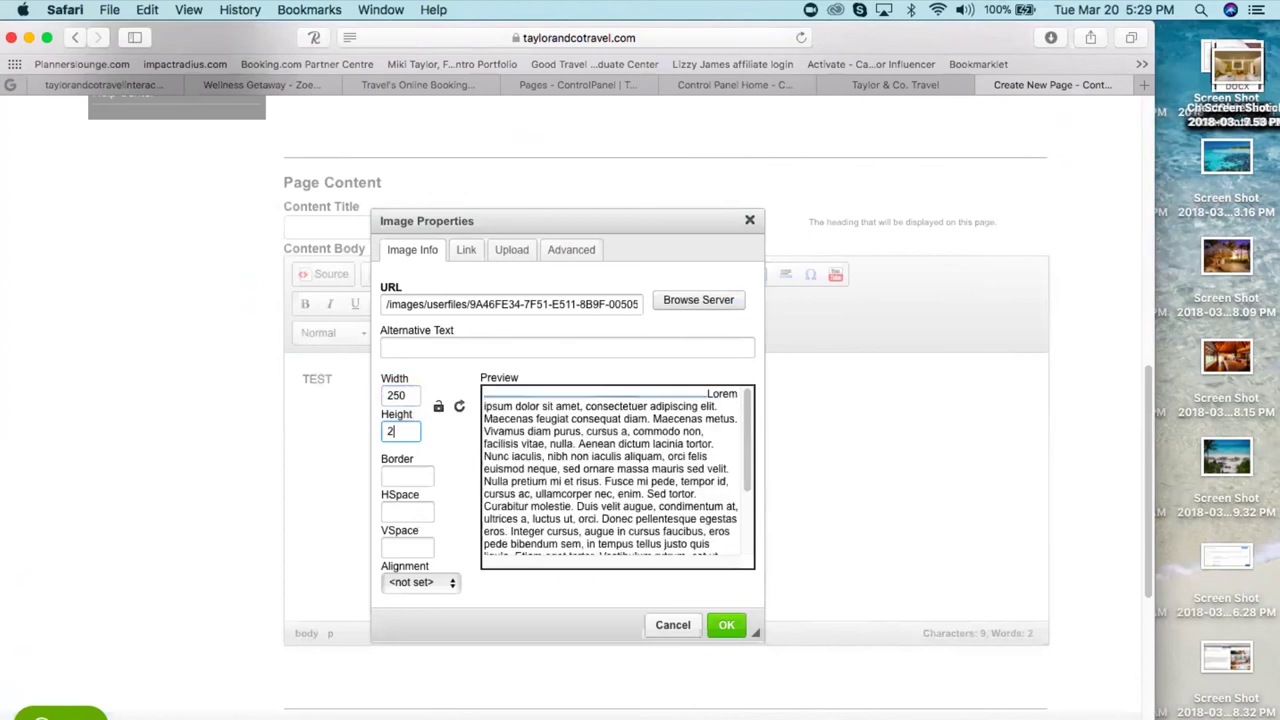
type("50")
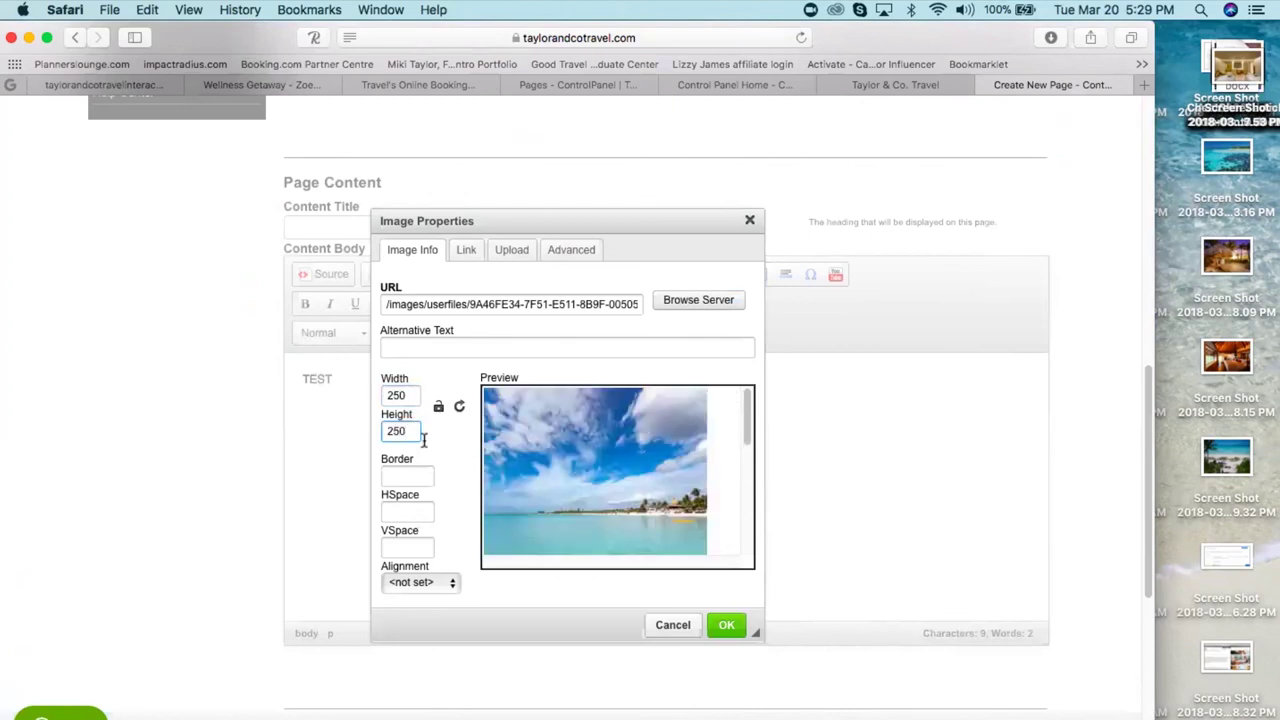
left_click(726, 626)
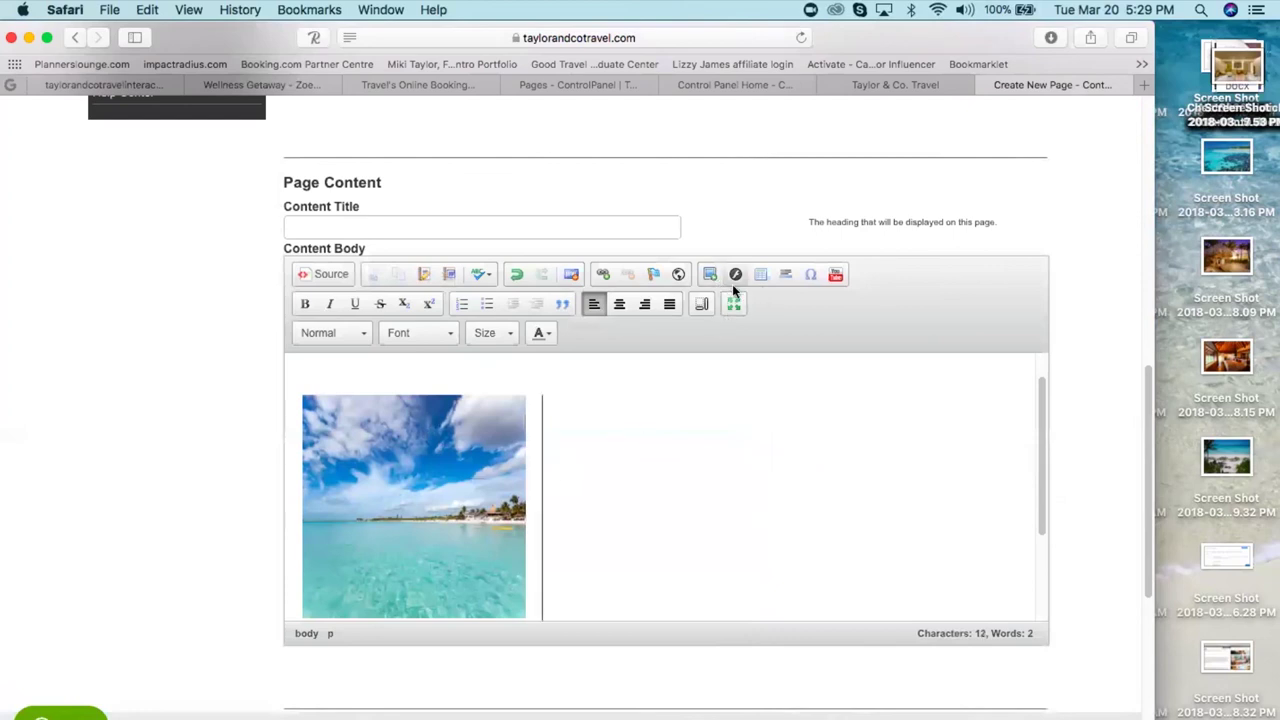
- Upload ZOPDB_SPA_Jacuzzi_3D.jpg to the server for a second image
left_click_drag(1147, 443, 1143, 150)
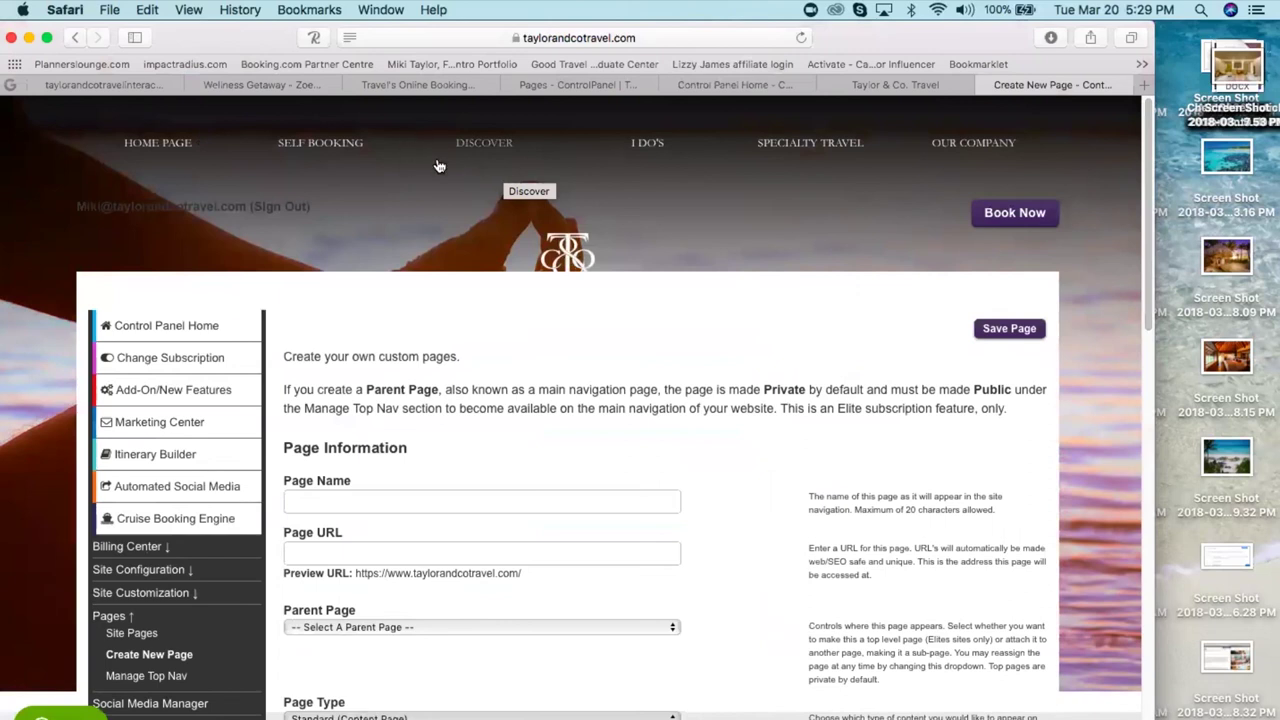
left_click_drag(1150, 318, 1152, 430)
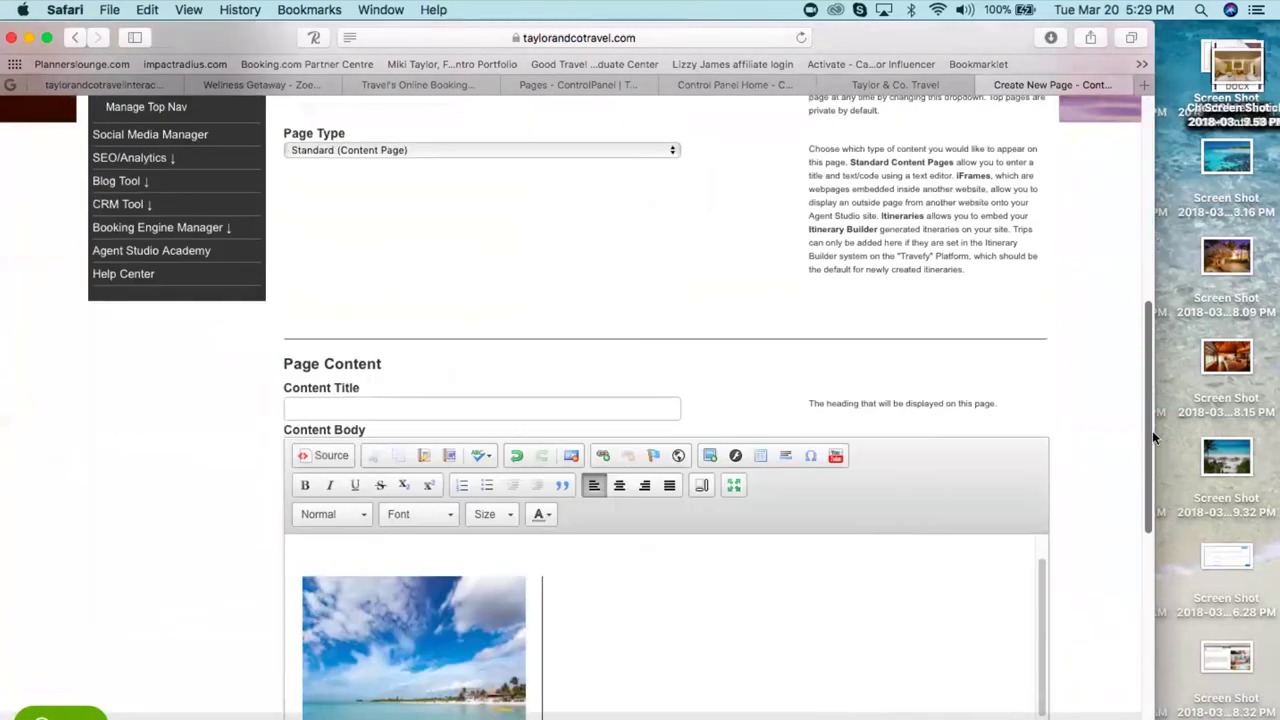
left_click(709, 451)
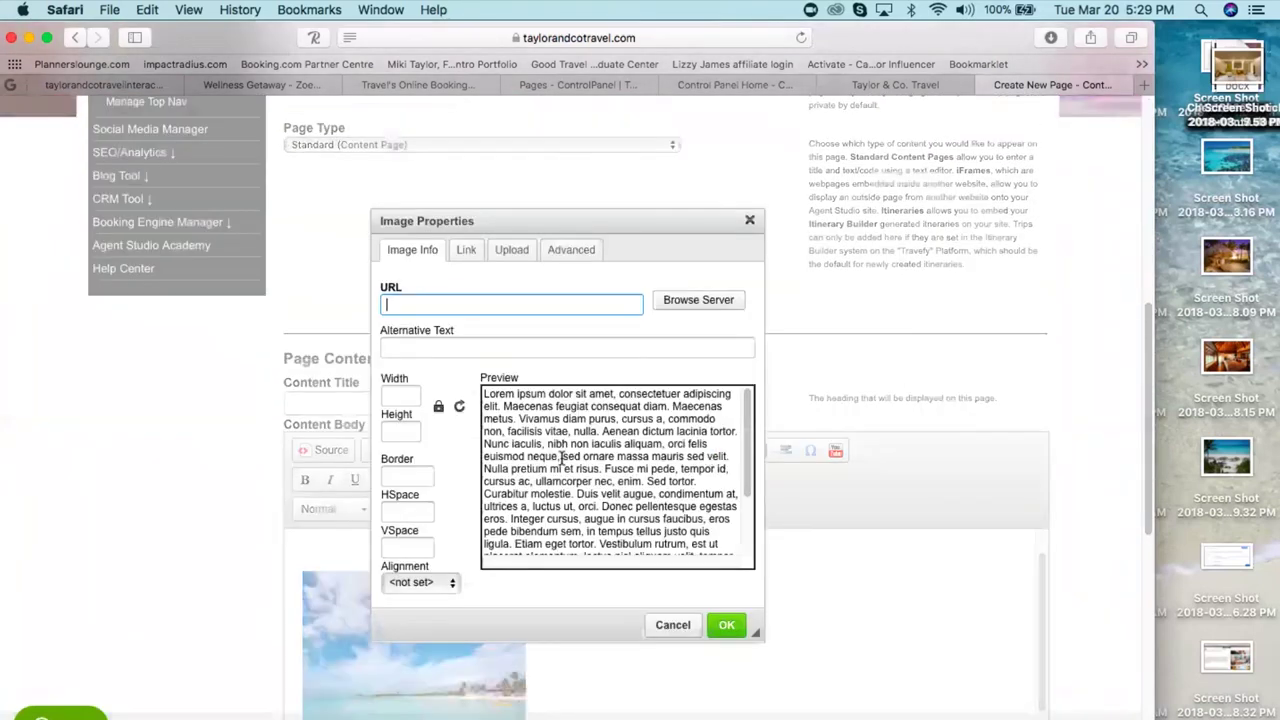
left_click(525, 250)
left_click(416, 303)
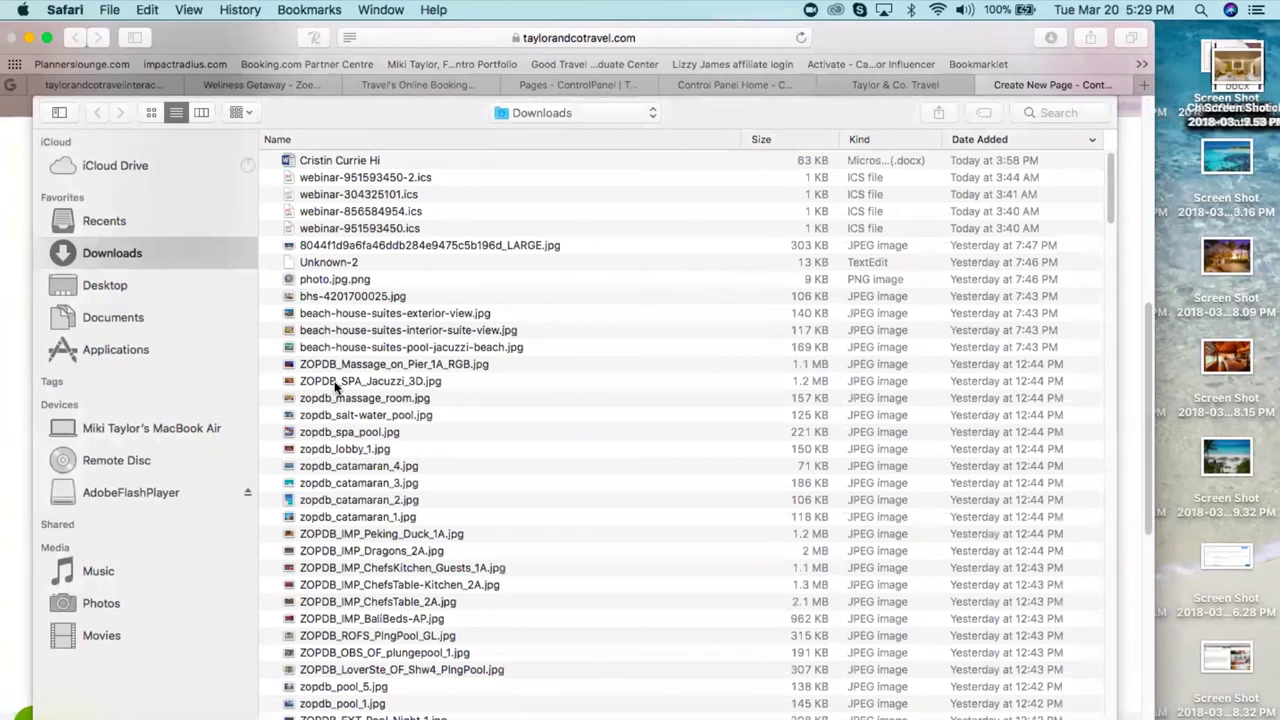
double_click(336, 386)
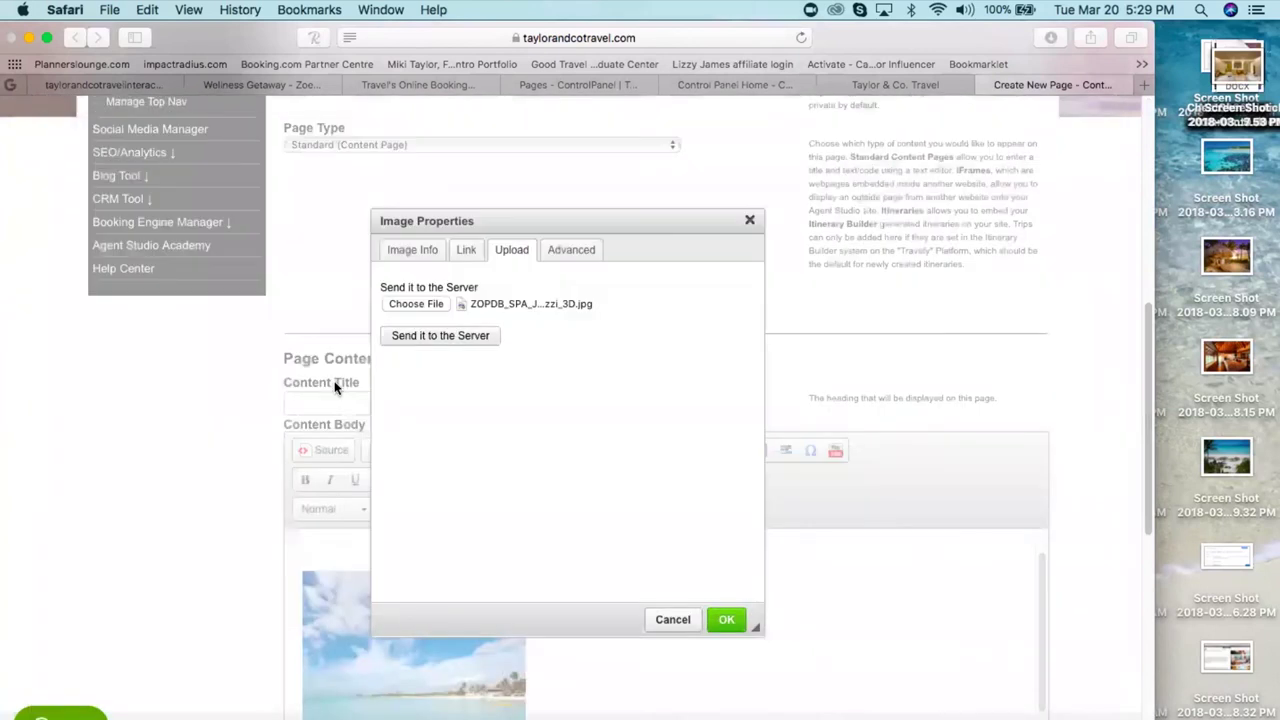
left_click(453, 338)
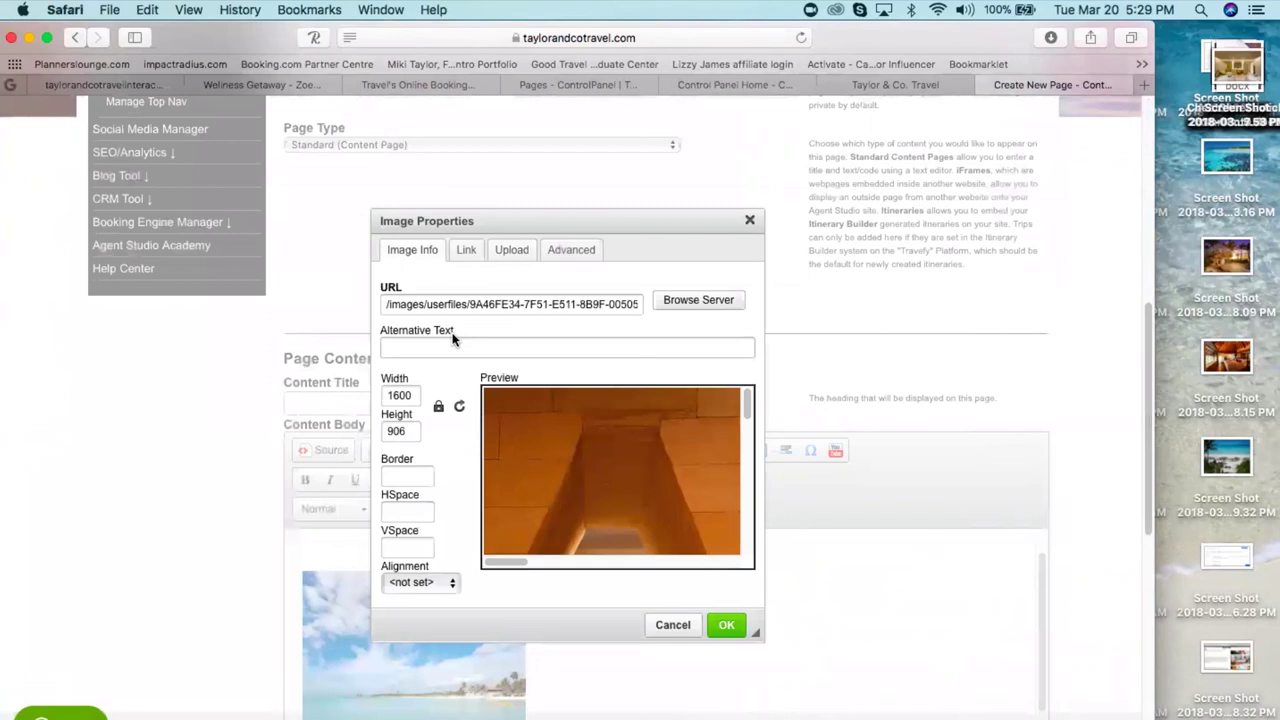
- Resize the spa photo from 1600×906 to 250×250 and insert it
left_click(414, 395)
key("BackSpace")
key("BackSpace")
key("BackSpace")
key("BackSpace")
type("250")
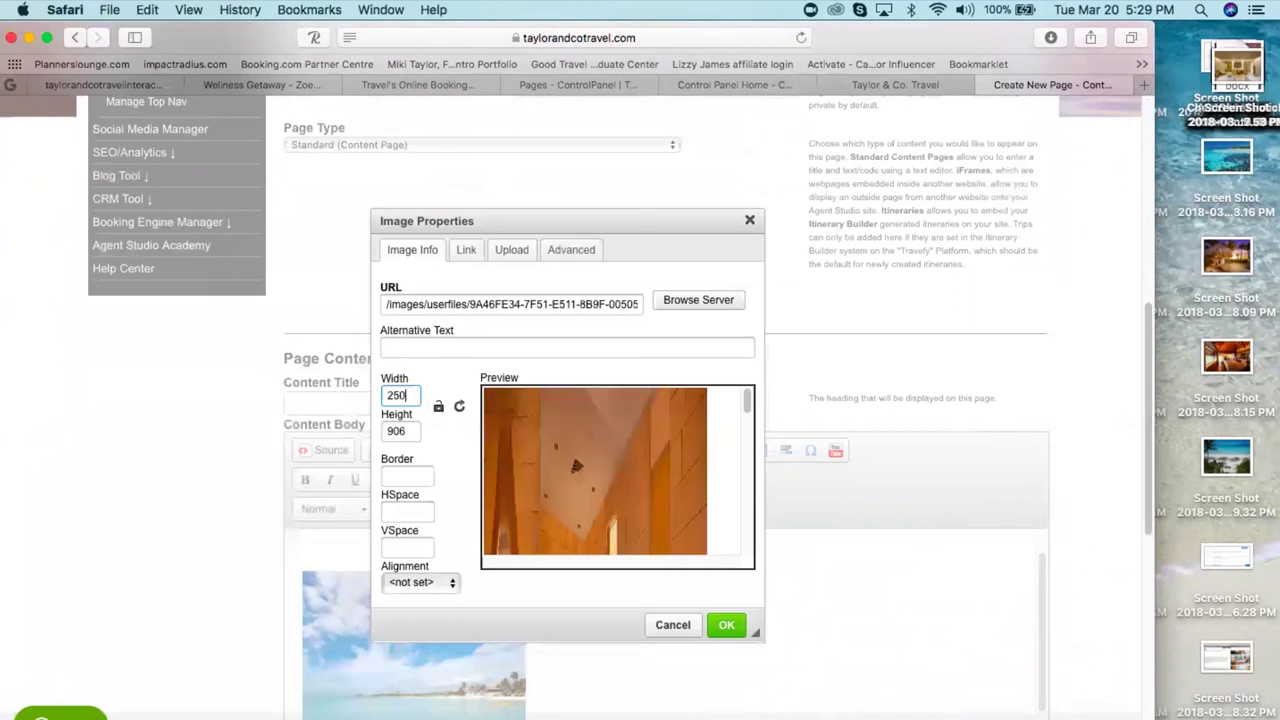
left_click(407, 434)
key("BackSpace")
key("BackSpace")
key("BackSpace")
type("250")
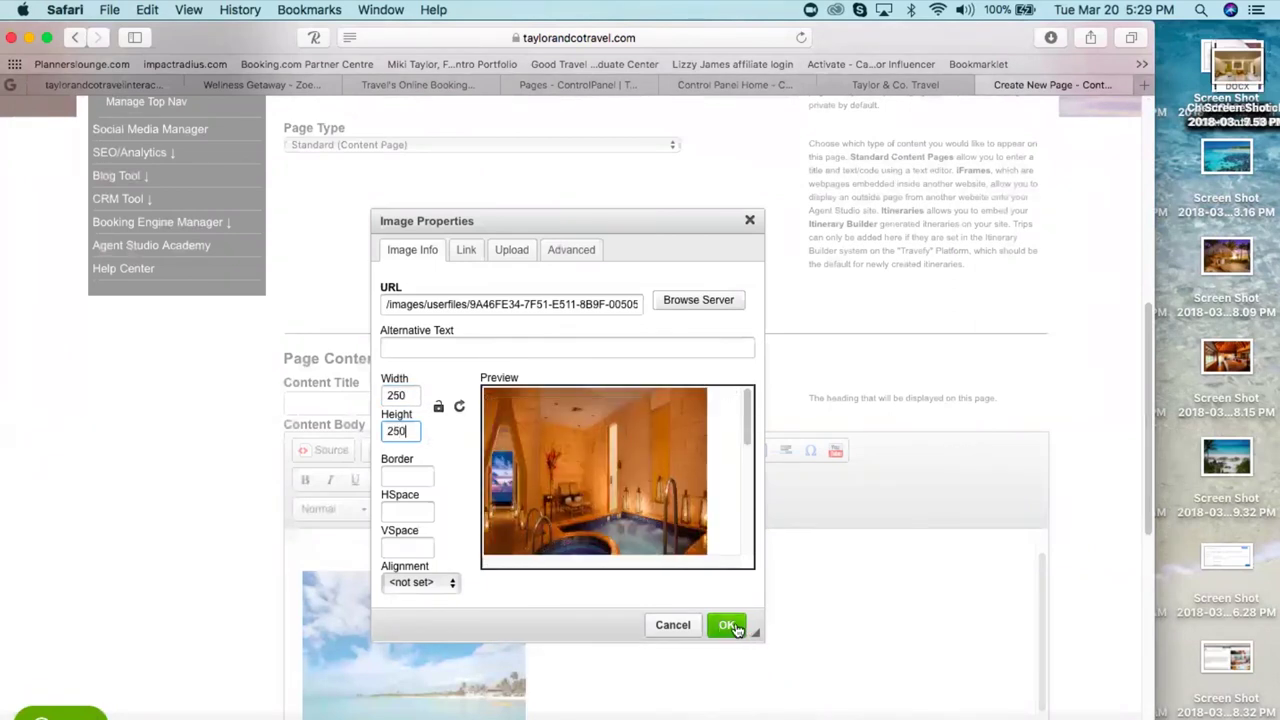
left_click(731, 624)
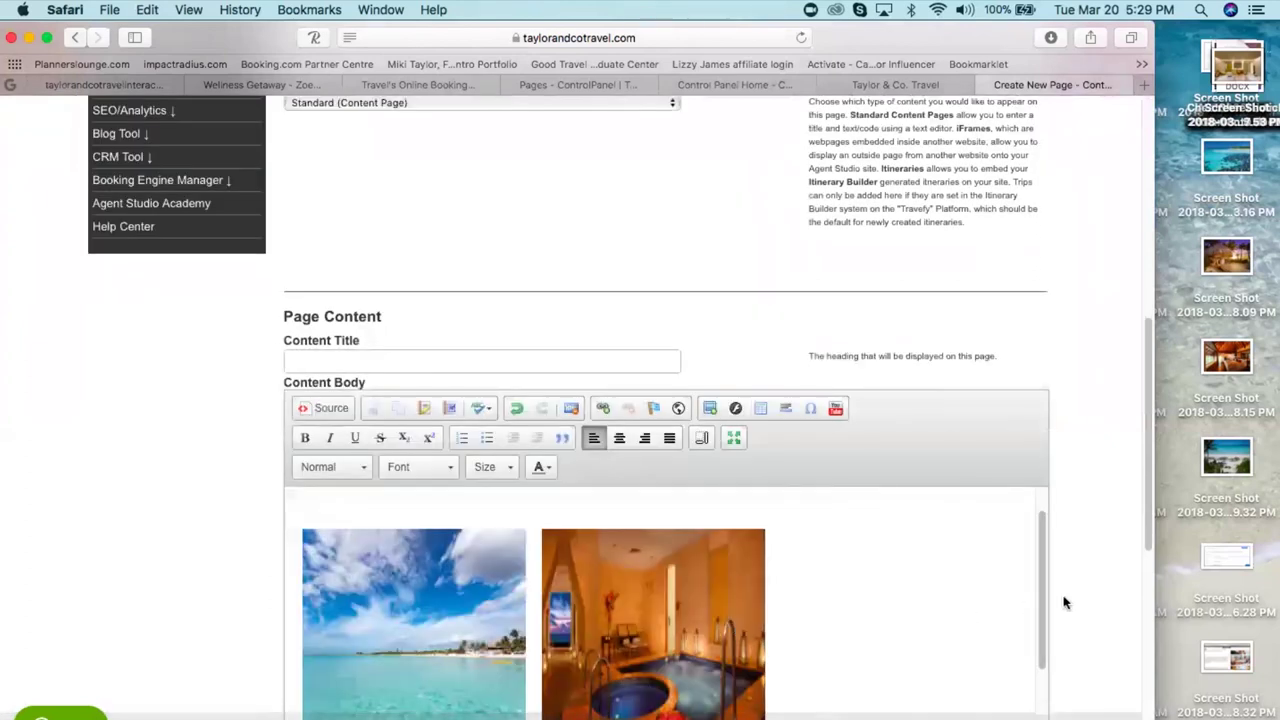
mouse_move(1041, 600)
left_mouse_down()
mouse_move(1042, 680)
mouse_move(1034, 615)
left_mouse_up()
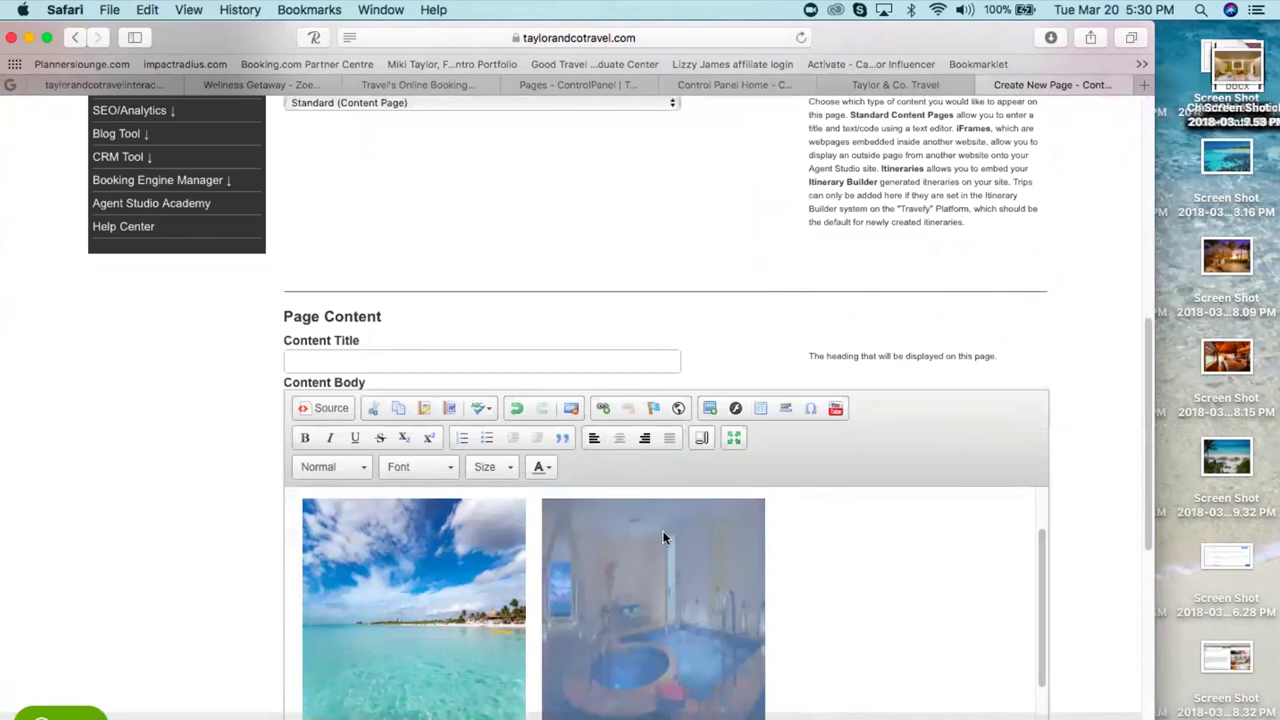
- Paste the secrets-video.html address as the spa image's link and apply it
left_click(604, 410)
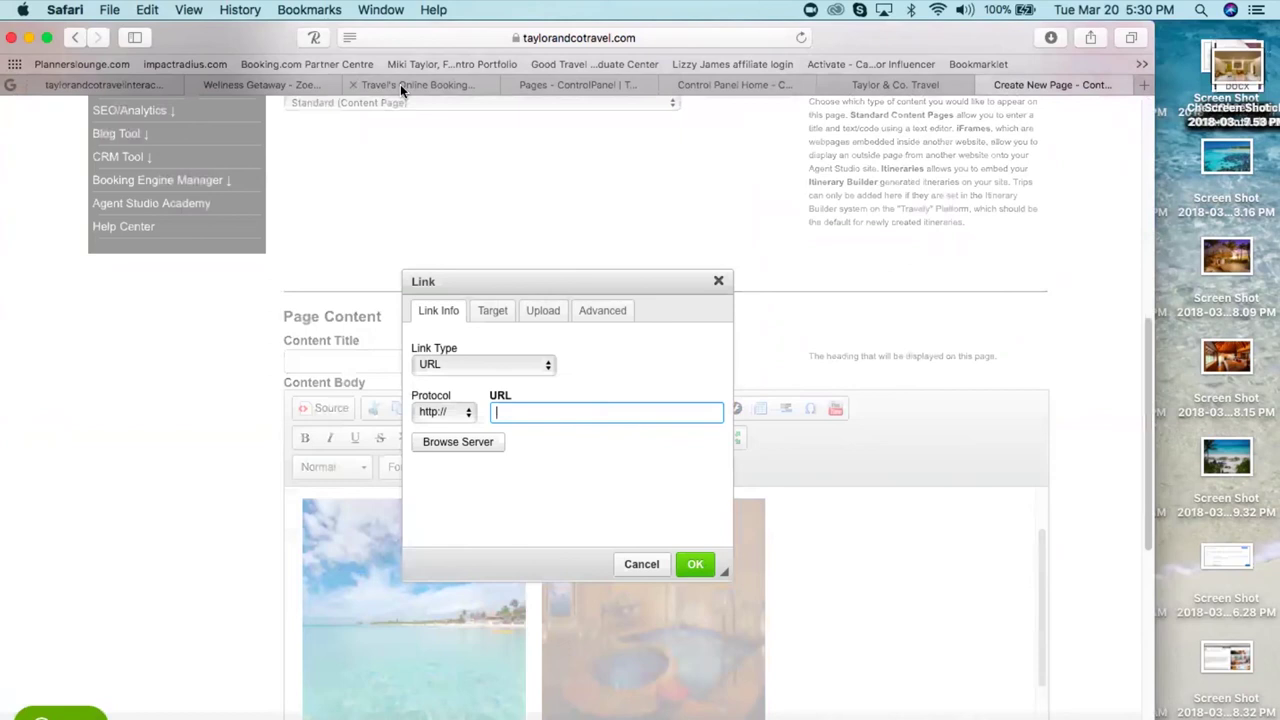
type("www.taylorandcotravel.com/secrets-video.html")
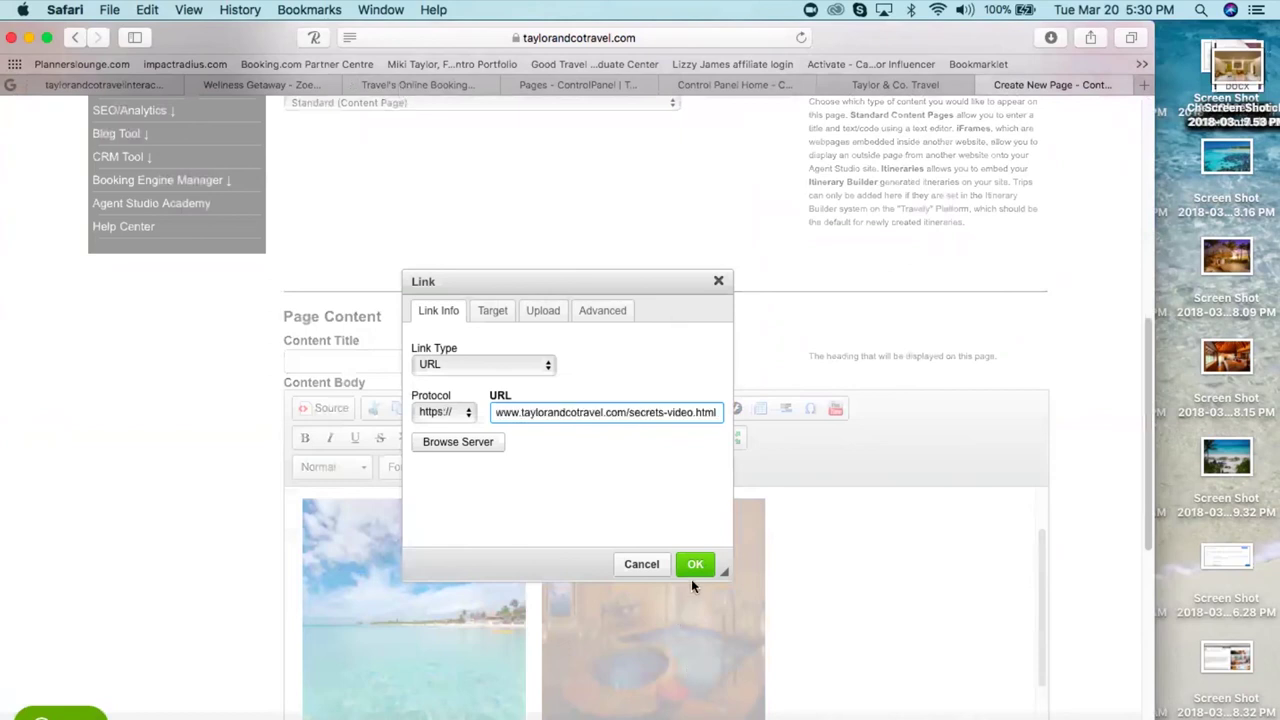
left_click(695, 565)
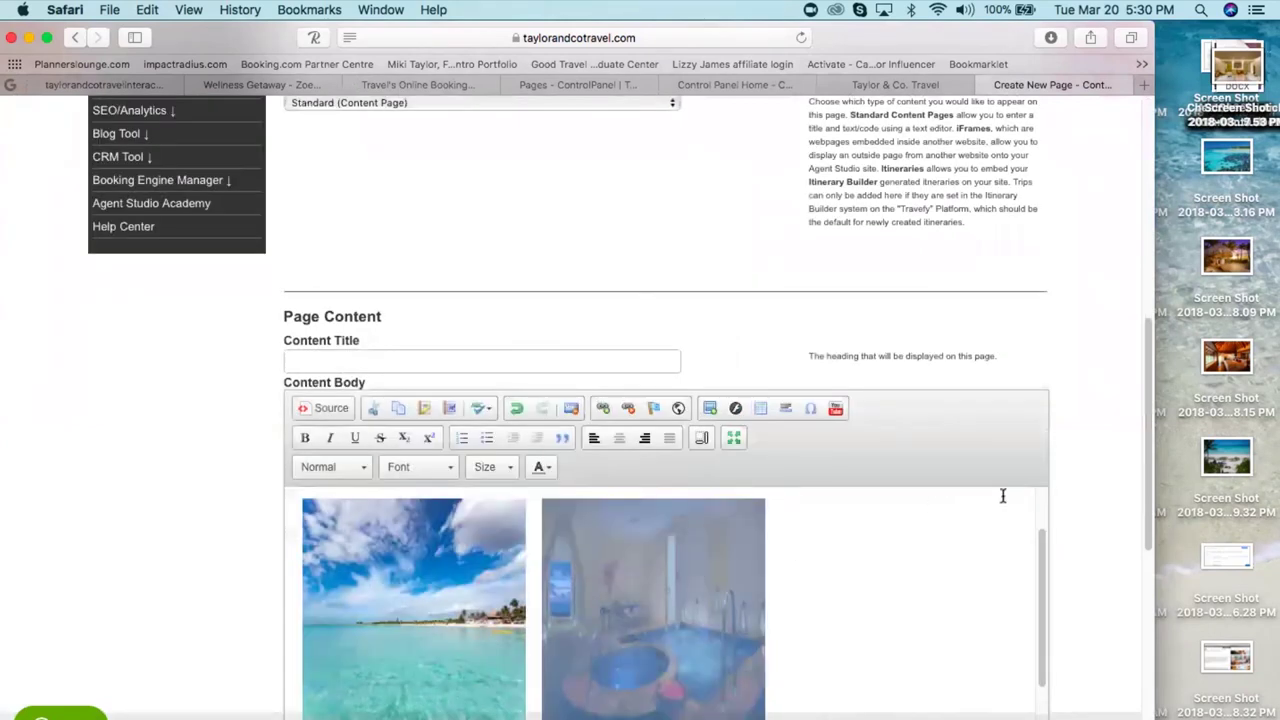
left_click_drag(1150, 398, 1091, 200)
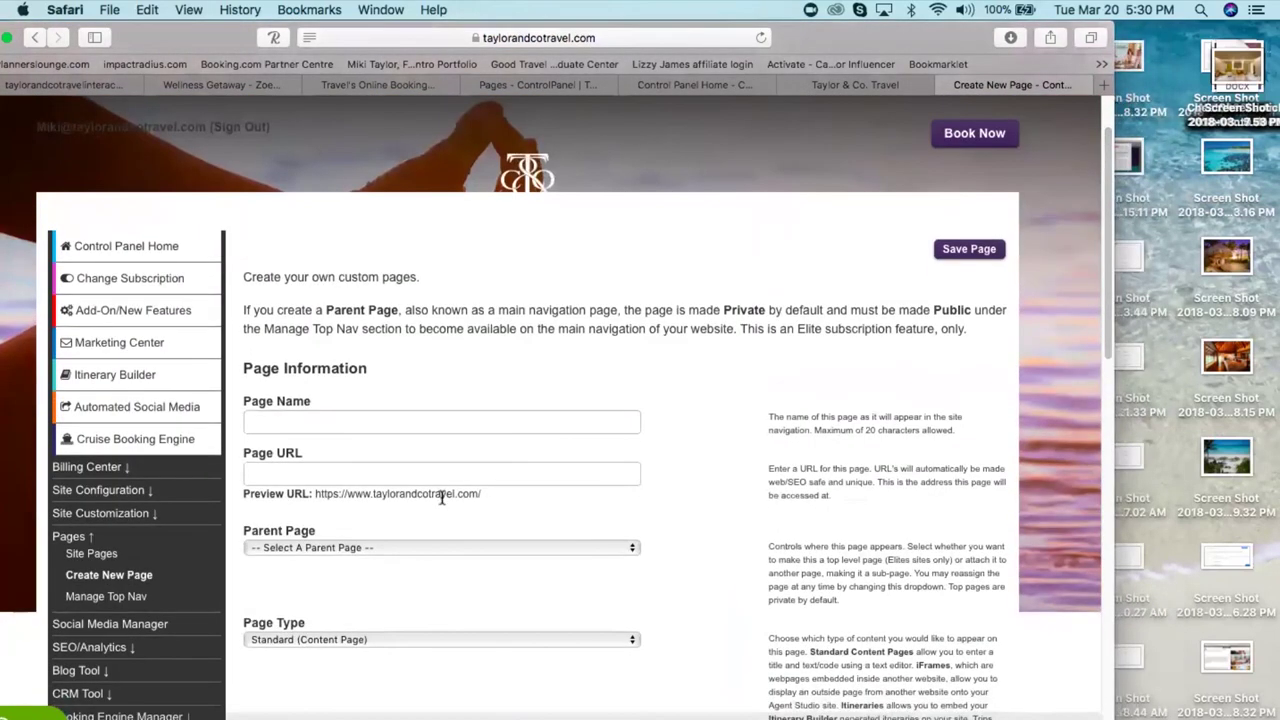
- Select Destinations as the new page's parent page
left_click_drag(481, 494, 316, 496)
key("super+c")
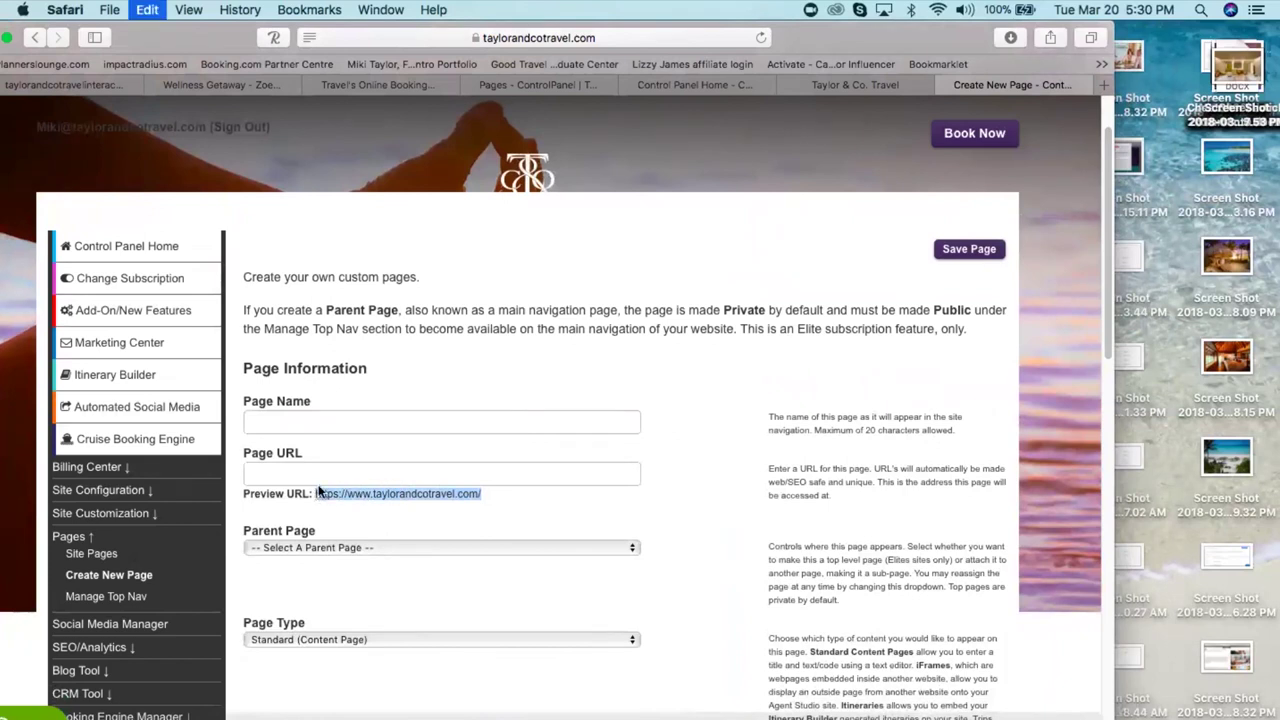
left_click(329, 550)
scroll(329, 556, "down", 5)
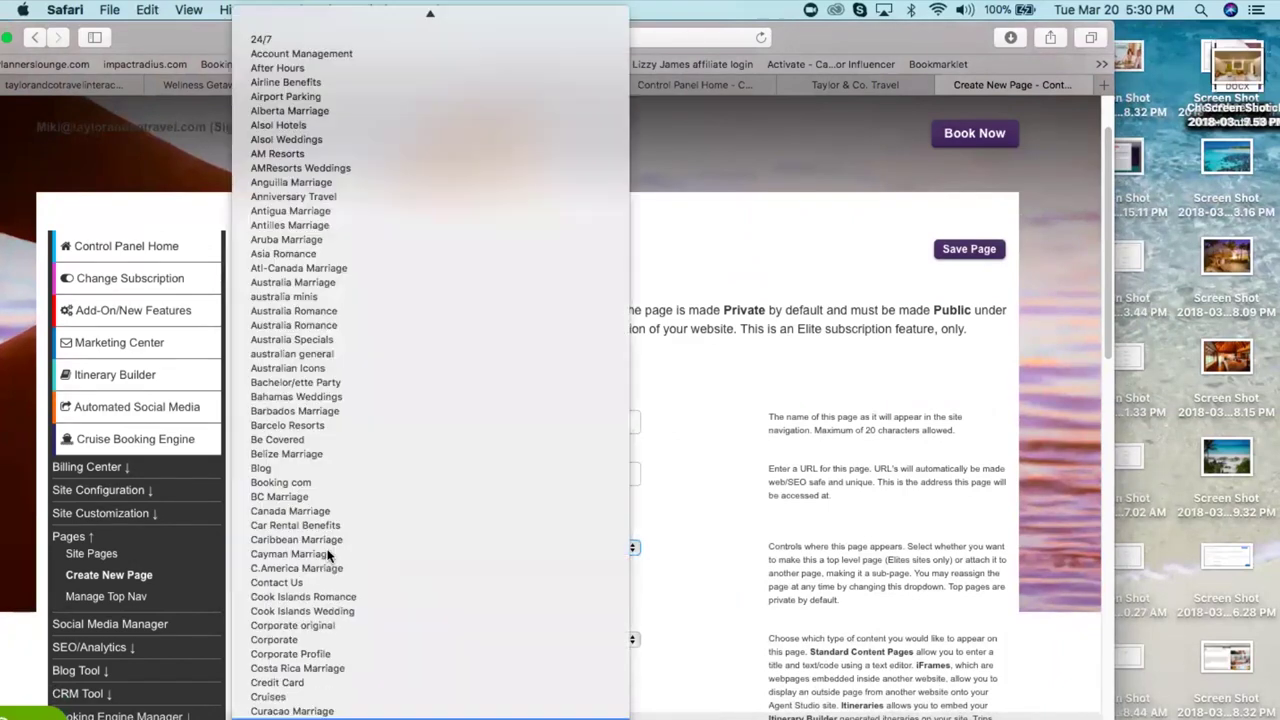
scroll(329, 556, "down", 2)
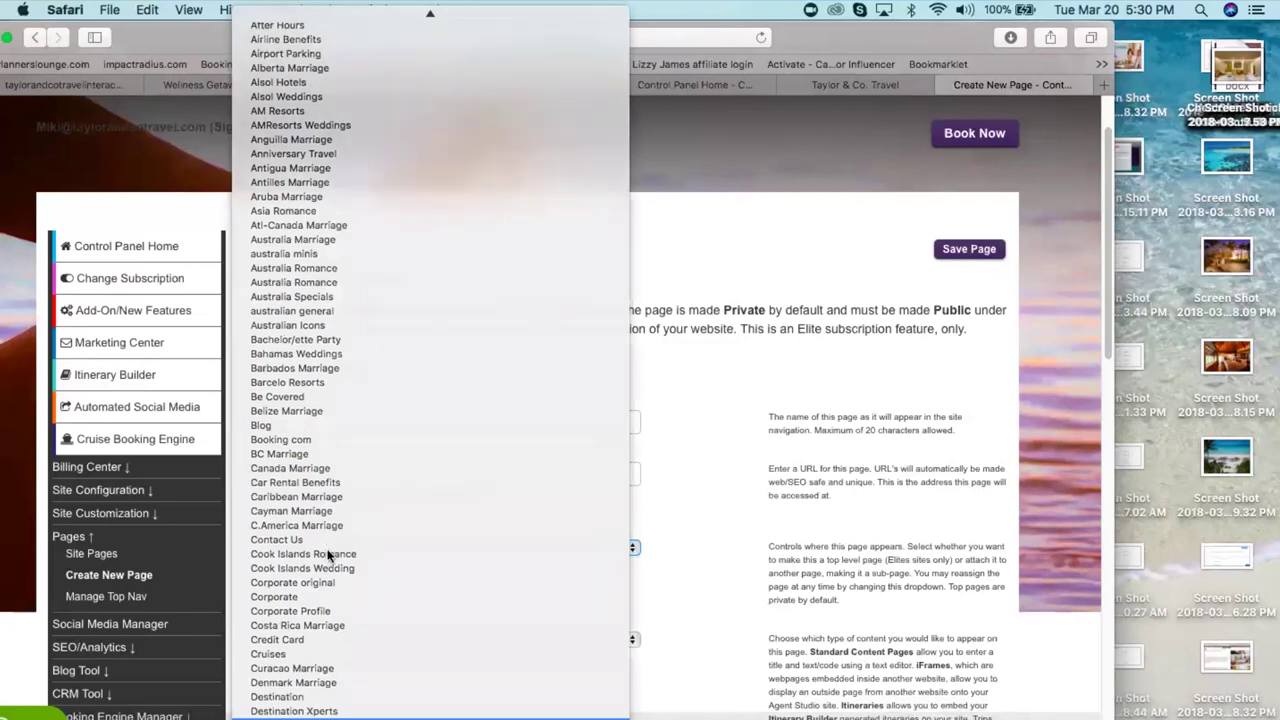
left_click(329, 557)
- Fill in the page name, content title 'TEST 1' and URL test15-test15, then save the page
left_click(313, 426)
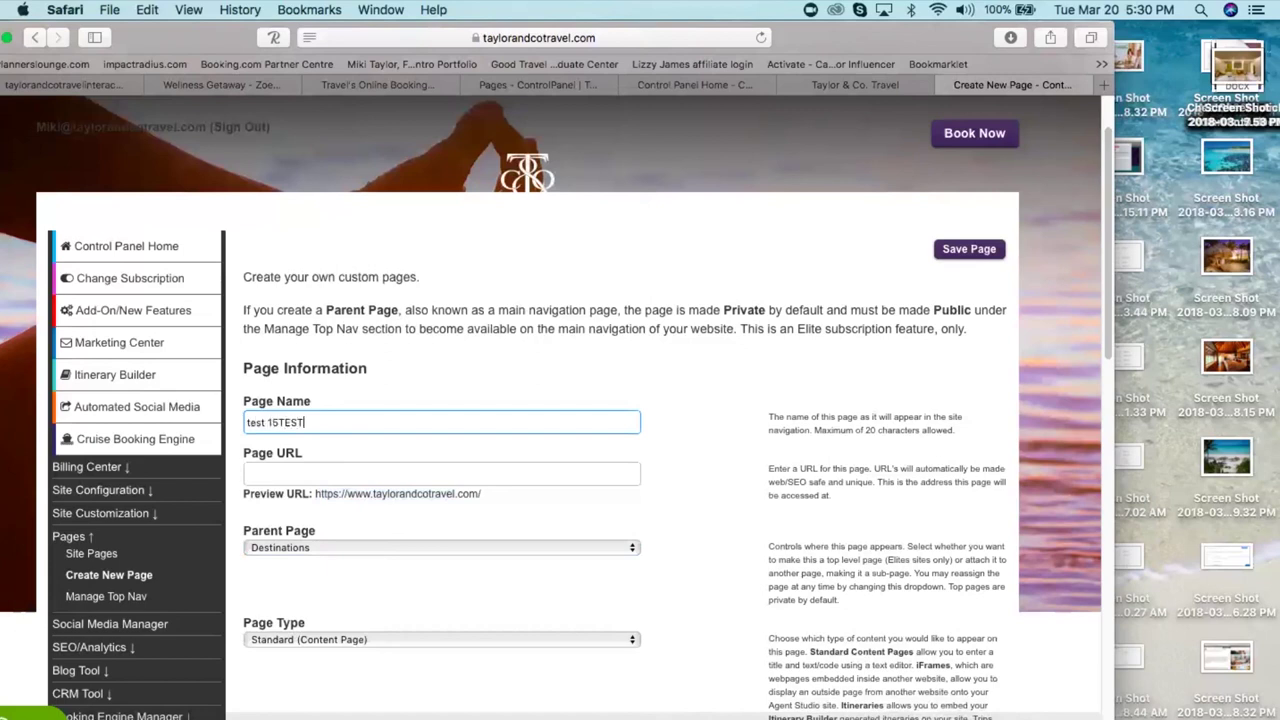
left_click(969, 249)
left_click(352, 586)
type("TEST 15")
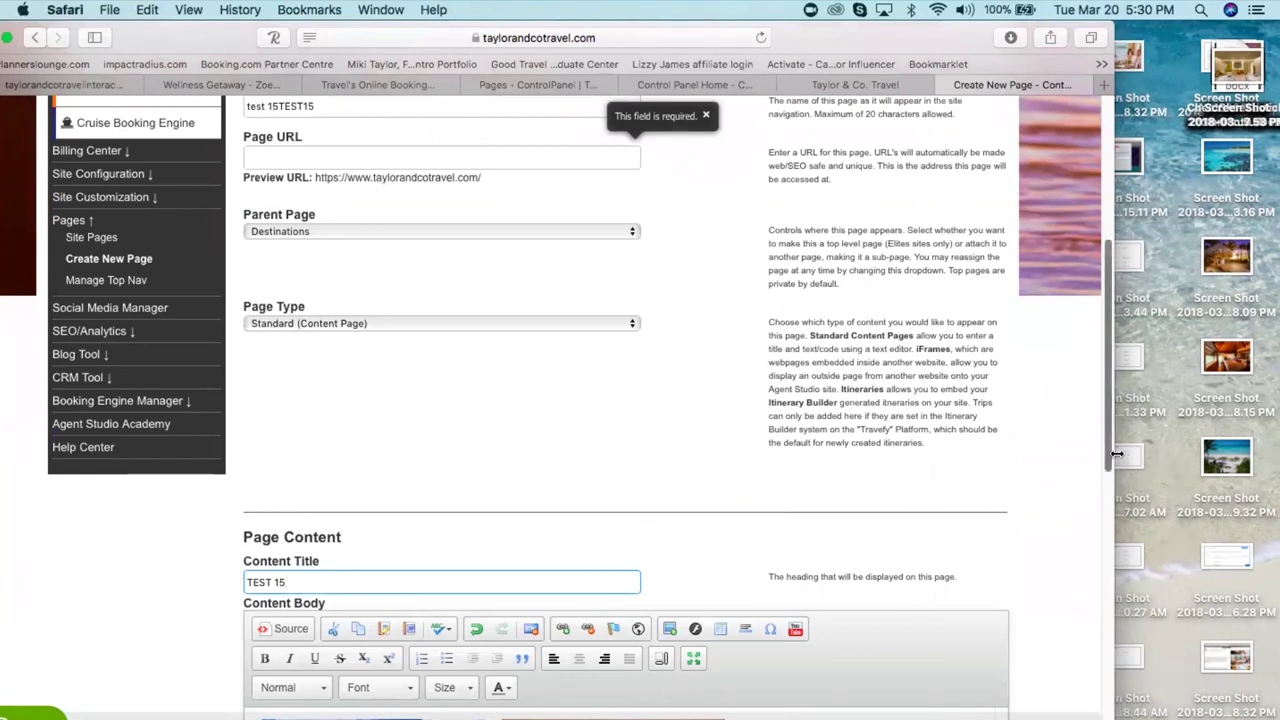
left_click_drag(1110, 385, 1113, 245)
left_click(953, 328)
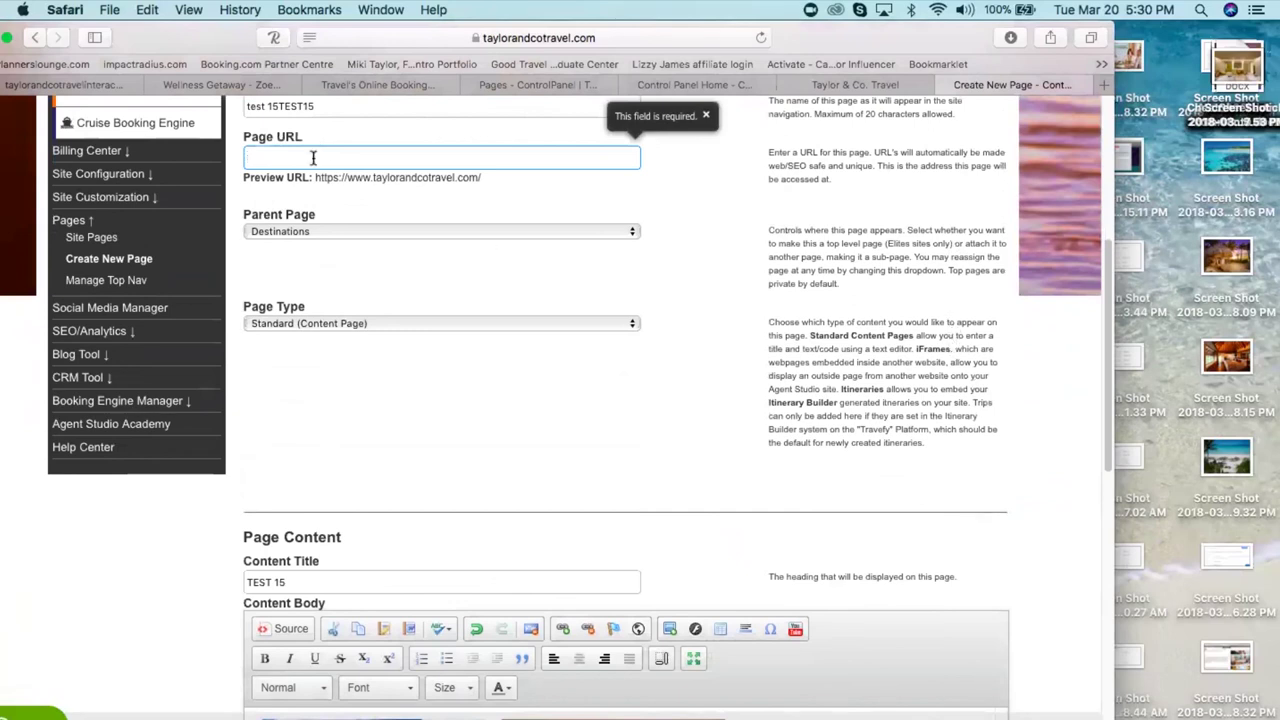
type("test15-test15")
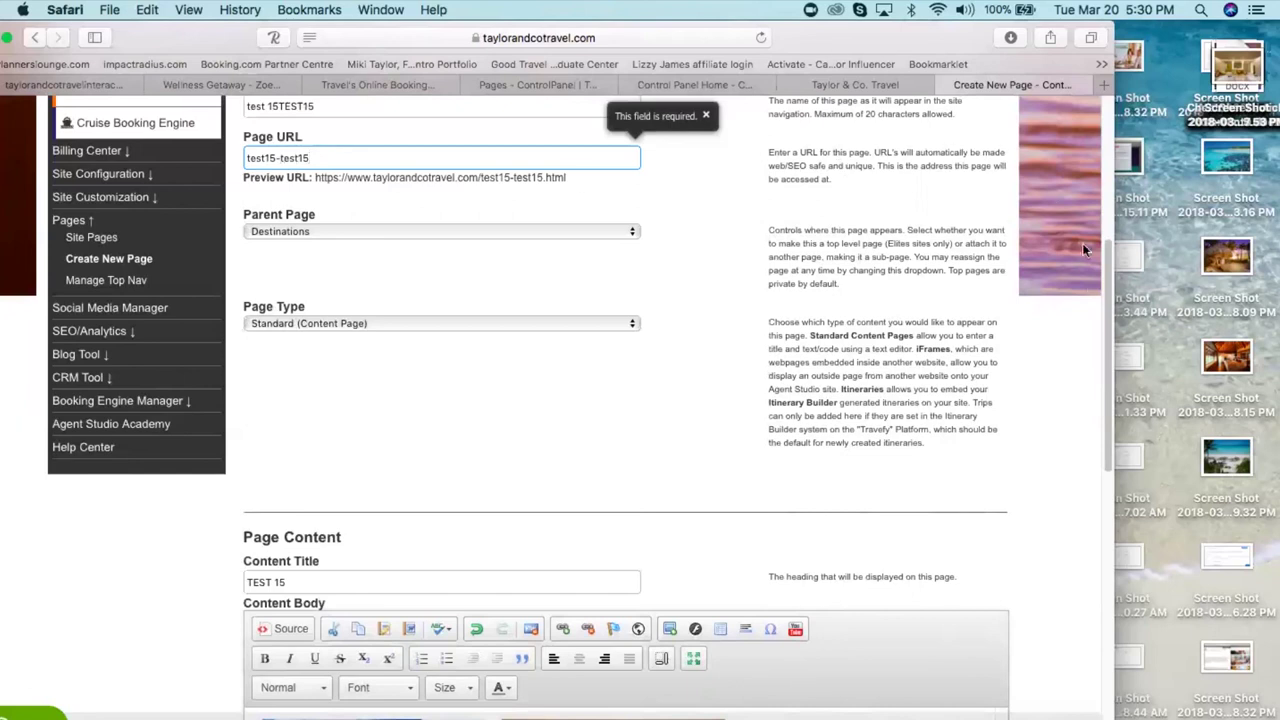
scroll(1082, 249, "up", 5)
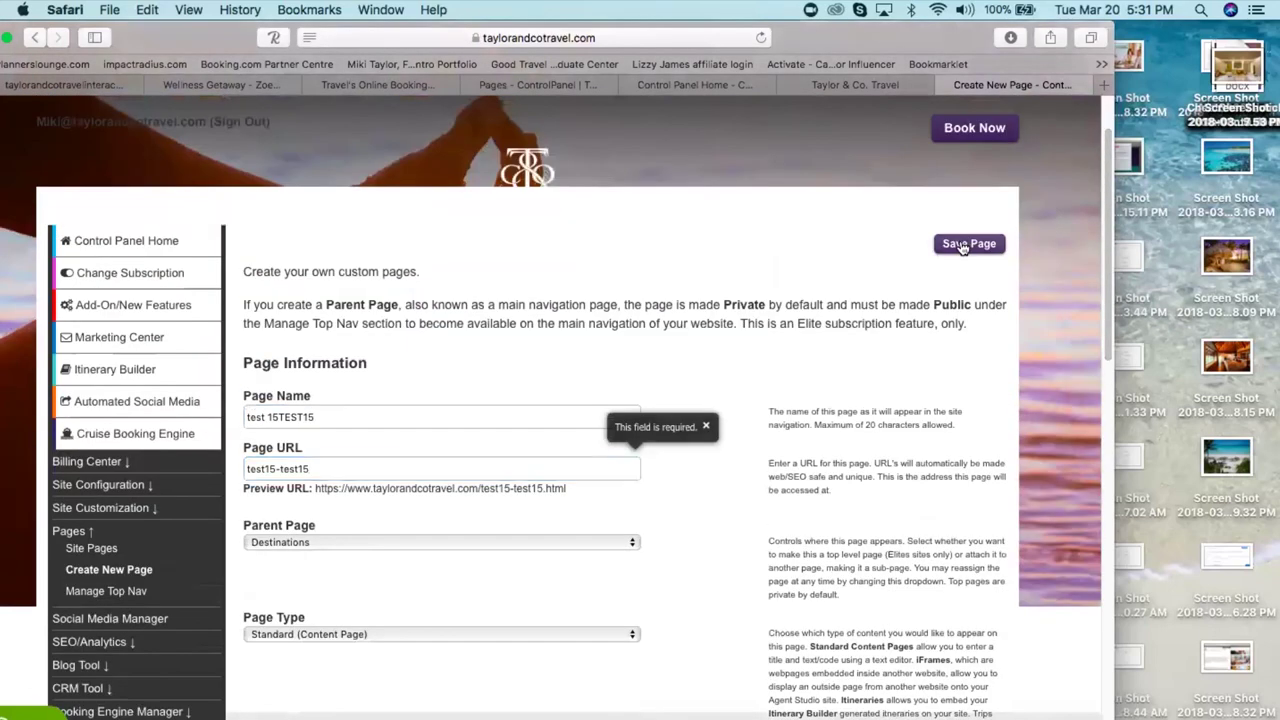
left_click(962, 246)
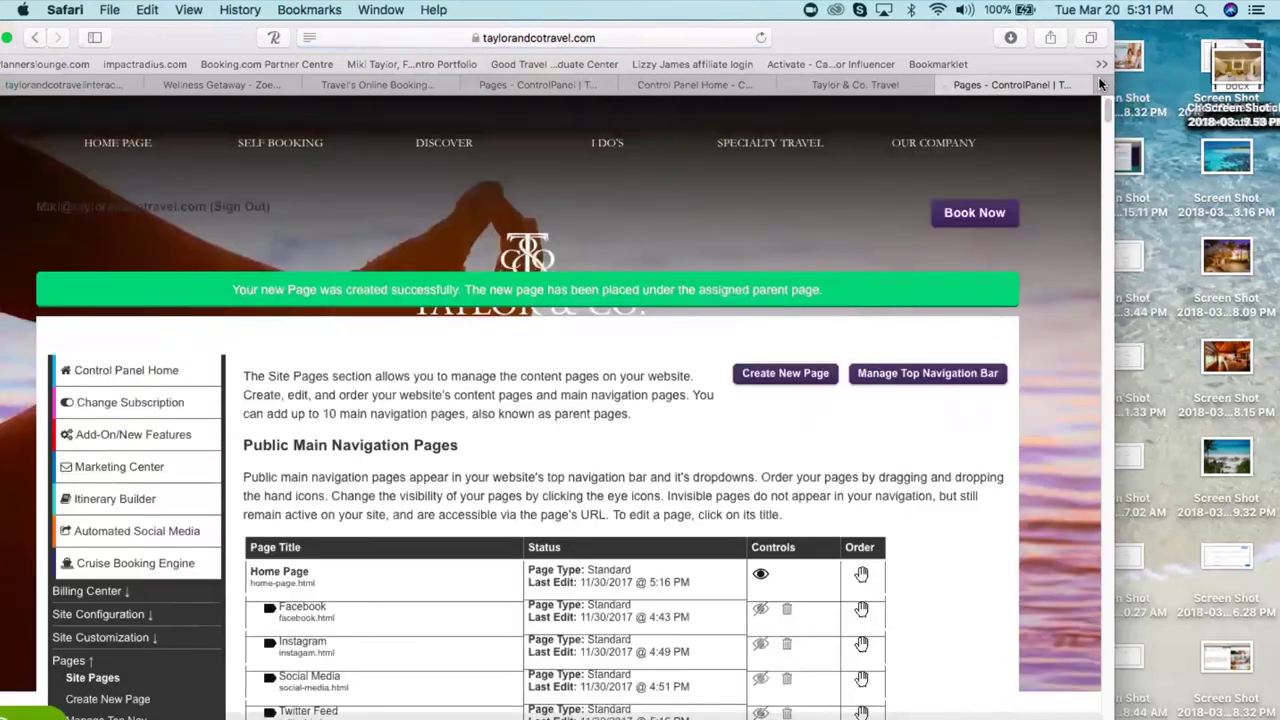
- Load the live Taylor & Co. Travel home page in the other browser tab
left_click(848, 84)
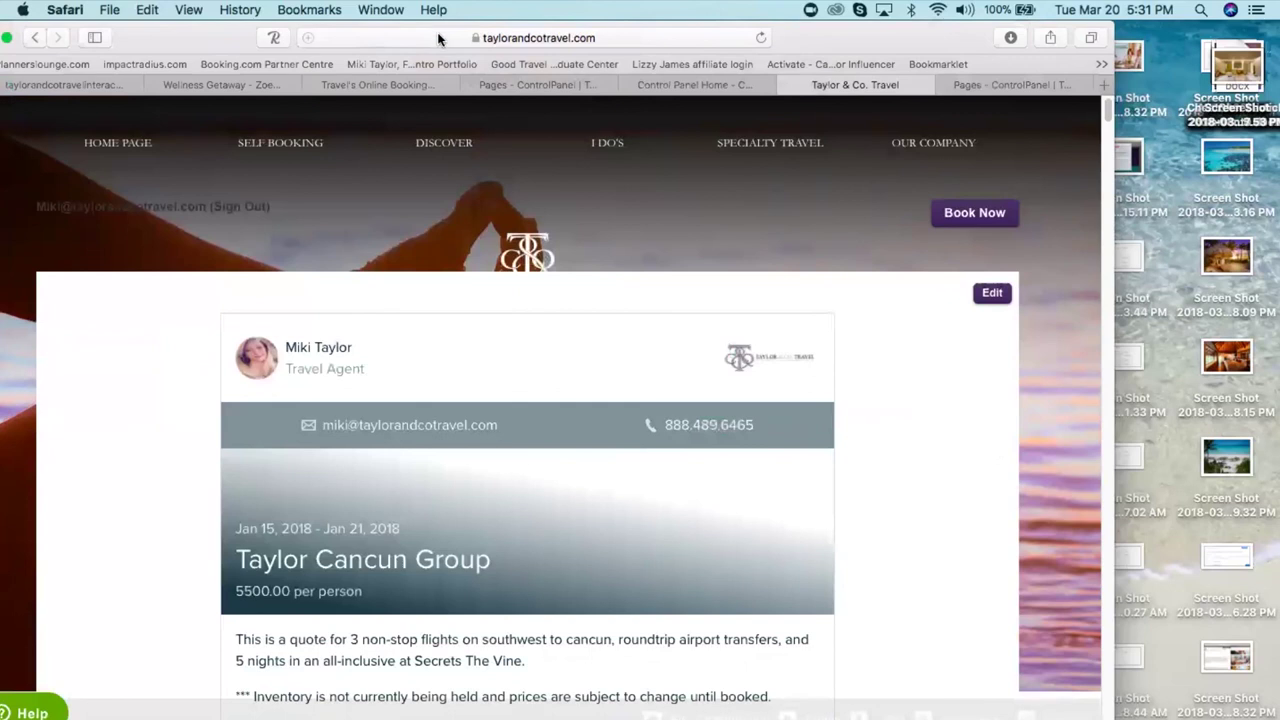
left_click(438, 37)
key("BackSpace")
key("super+v")
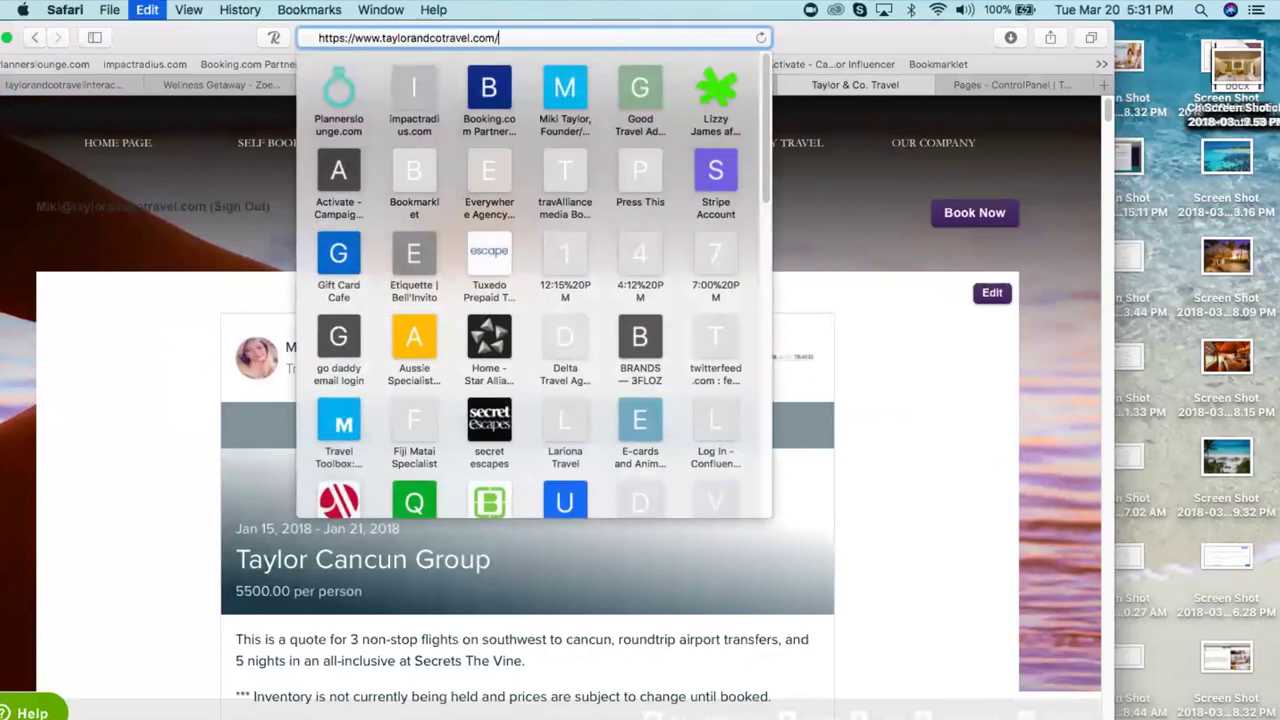
key("Return")
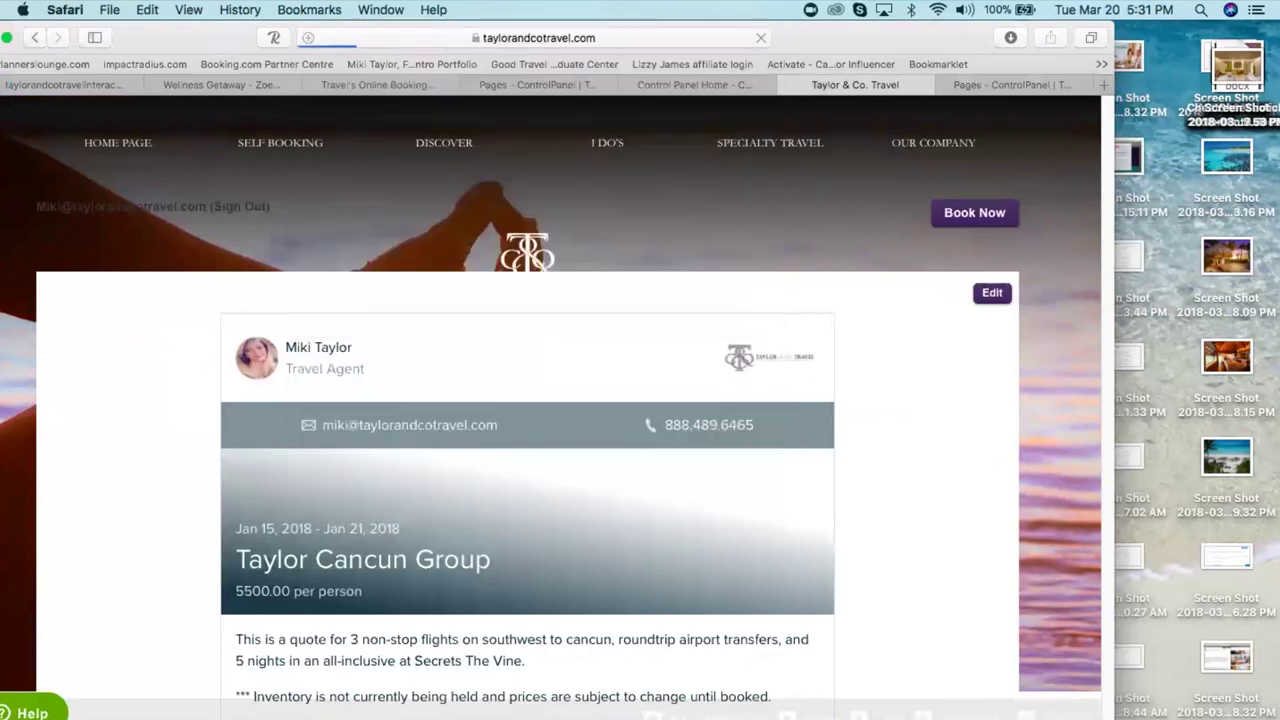
- From Site Pages, open test 15TEST15 in the Destinations group and select its preview URL
left_click(609, 37)
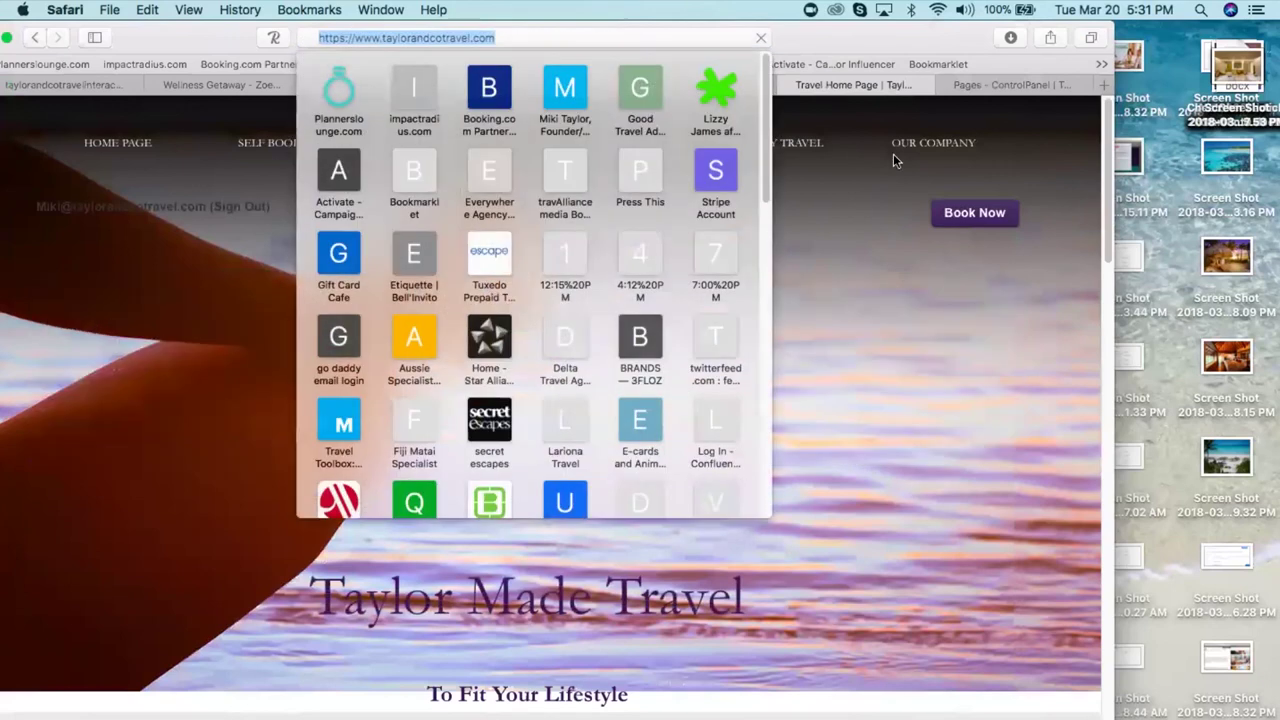
left_click(1014, 86)
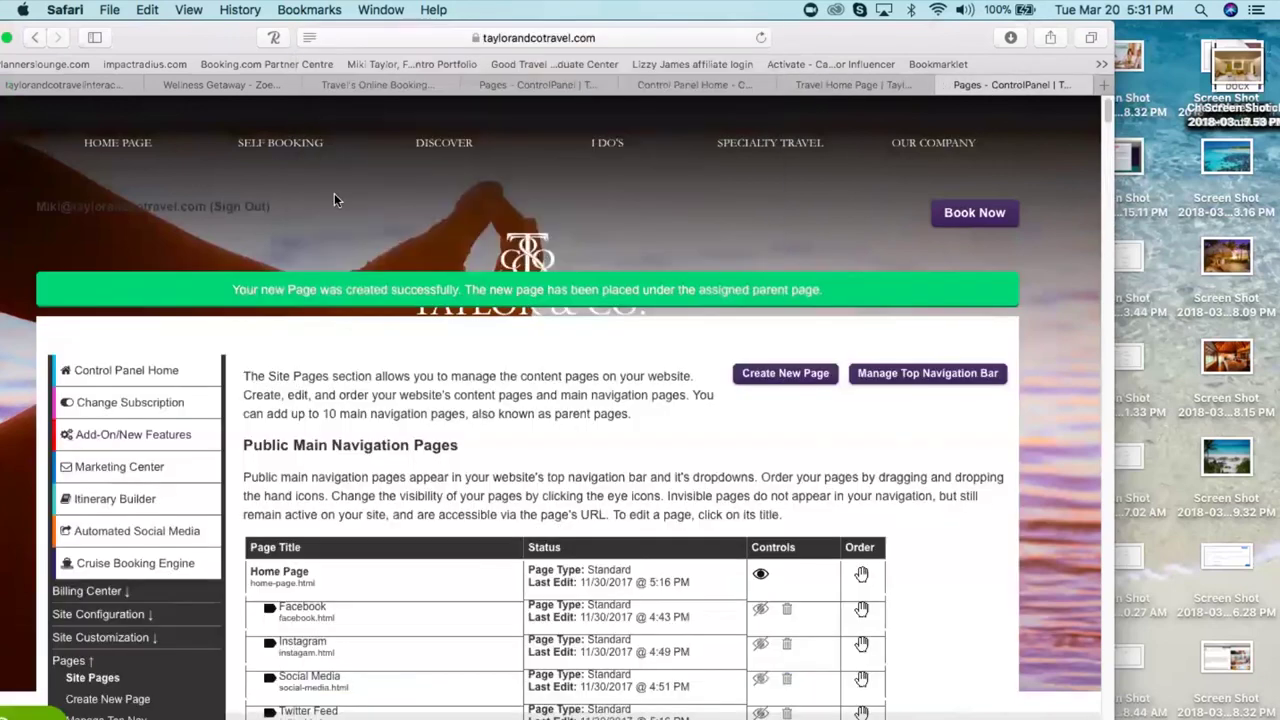
left_click(33, 38)
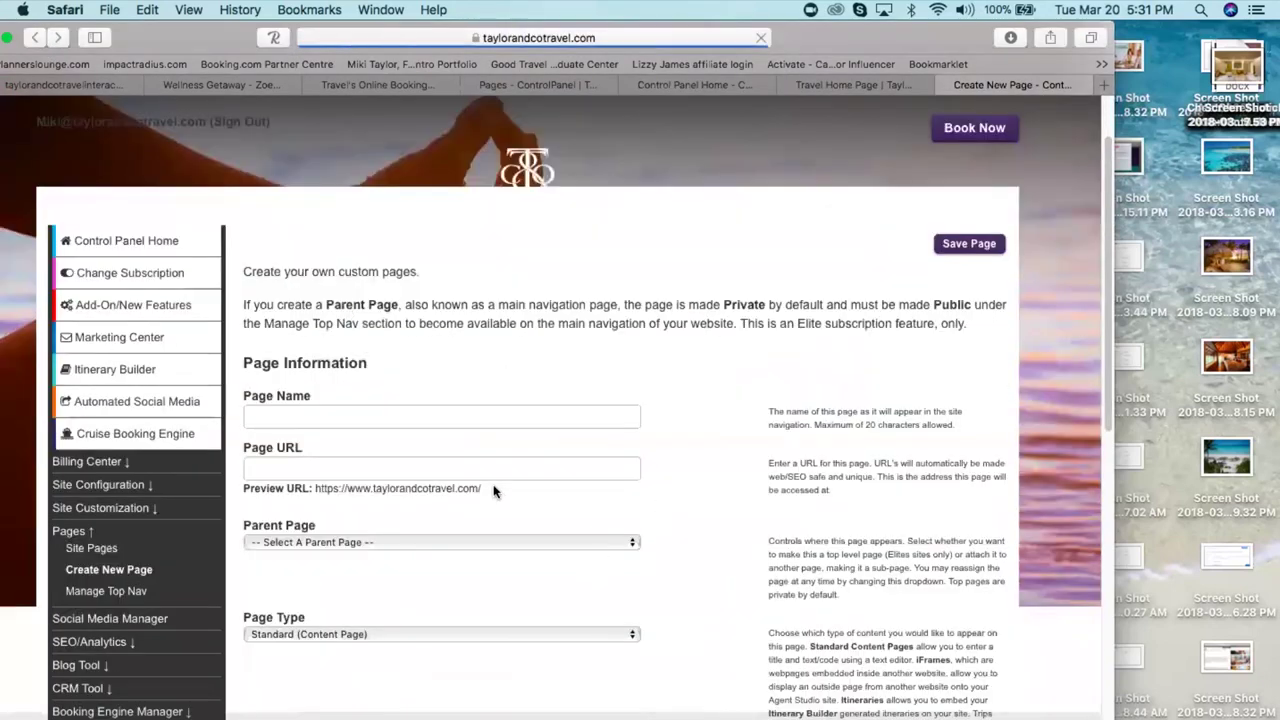
left_click(92, 548)
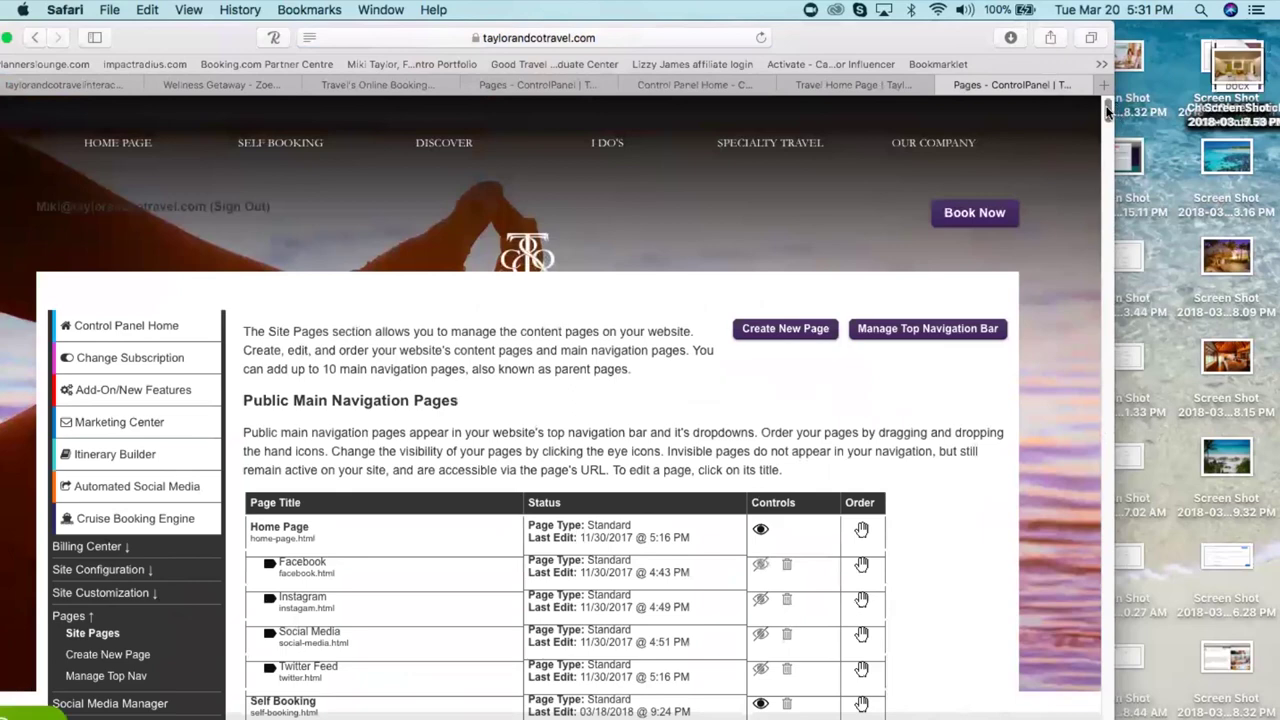
left_click_drag(1108, 118, 1129, 554)
scroll(400, 523, "down", 2)
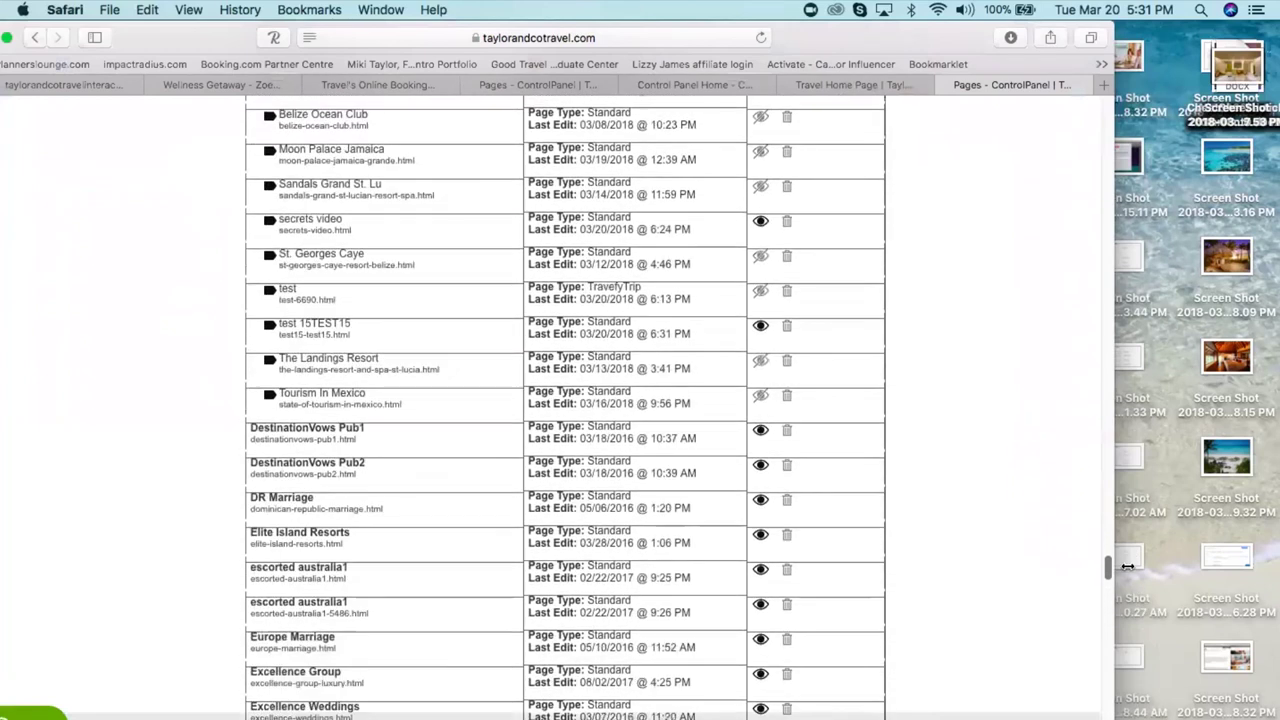
left_click(300, 370)
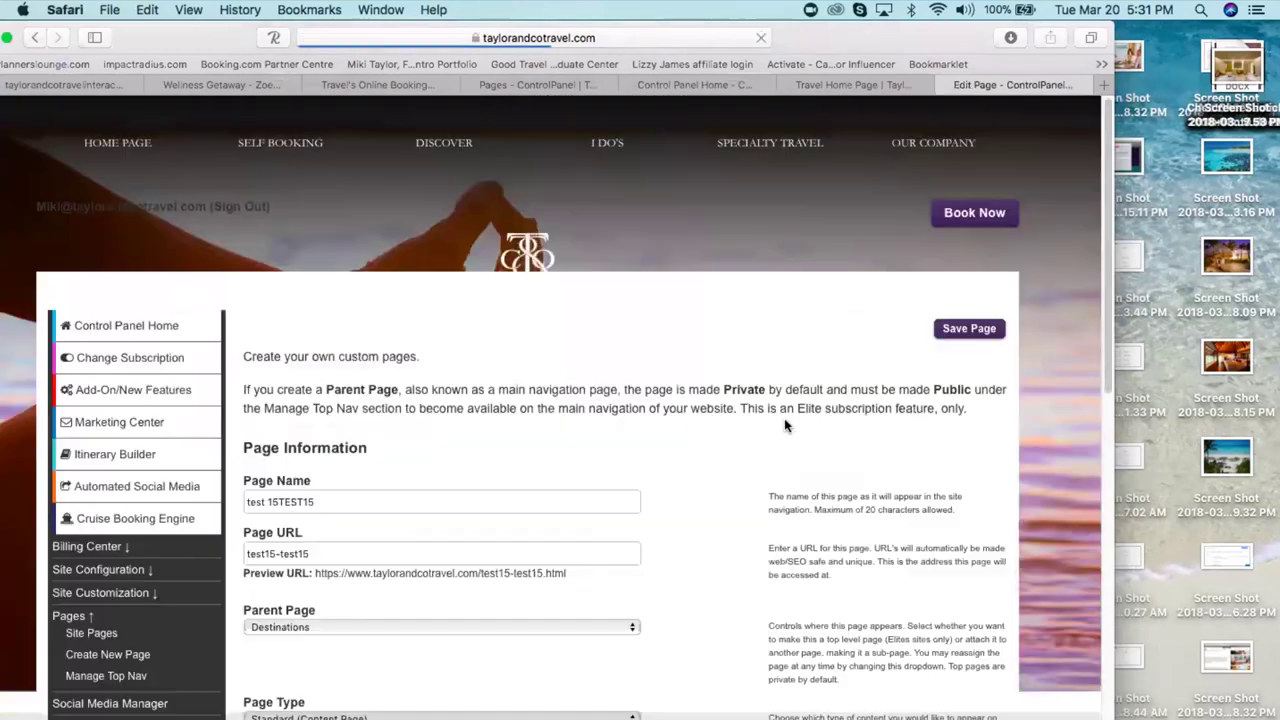
left_click_drag(580, 575, 316, 566)
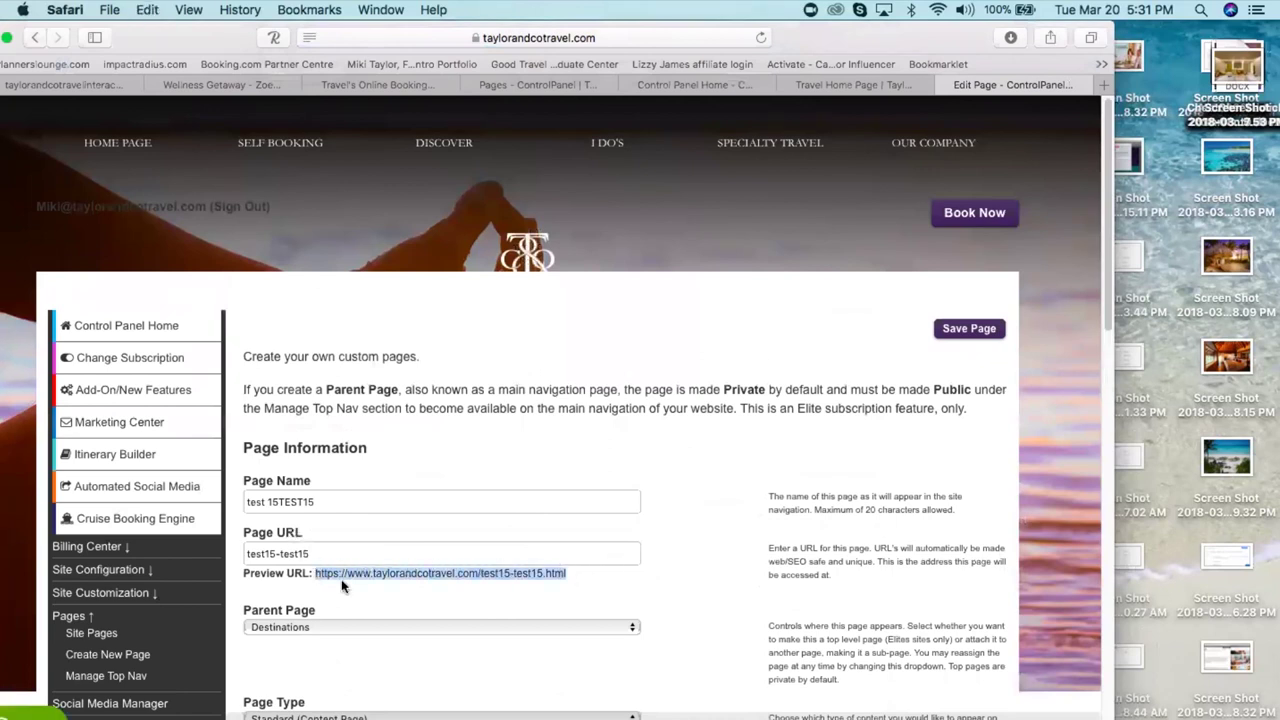
- Load taylorandcotravel.com in the Travel Home Page tab to view the TEST page
left_click(867, 84)
left_click(389, 39)
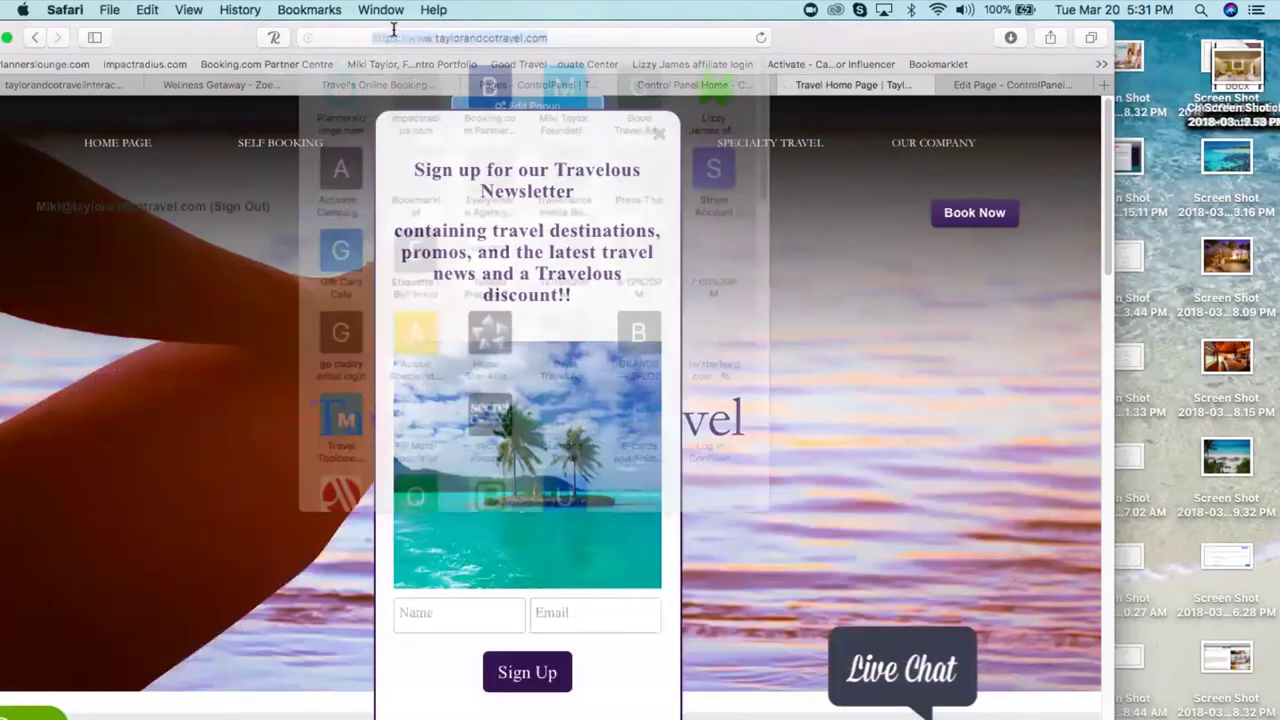
key("BackSpace")
type("taylorandcotravel.com")
key("Return")
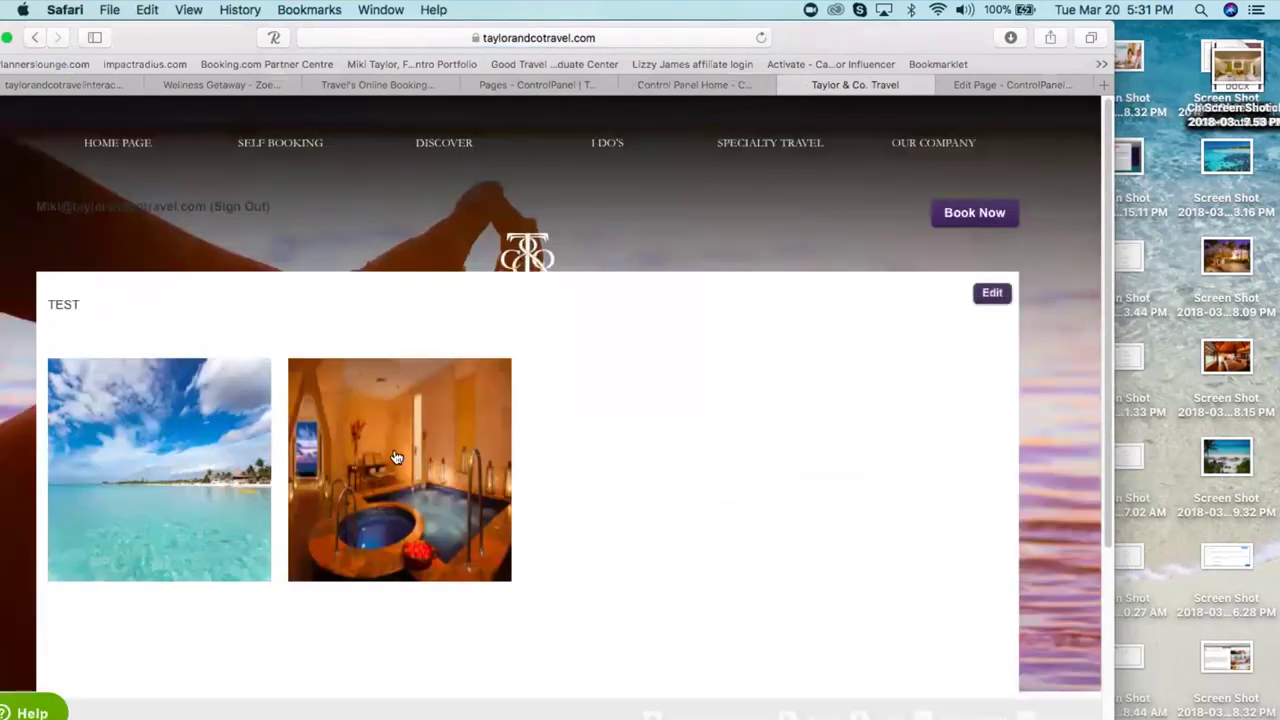
- Follow the spa image's link, go back, then close the preview tab
left_click(394, 450)
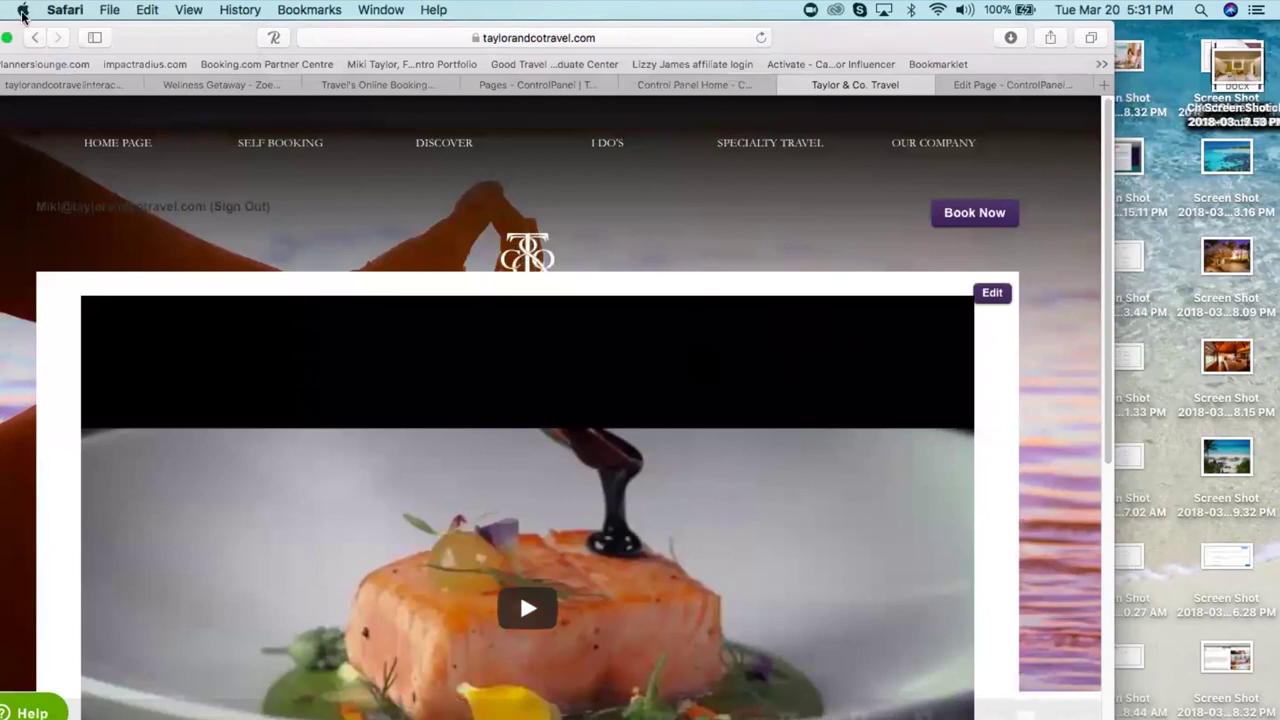
left_click(33, 37)
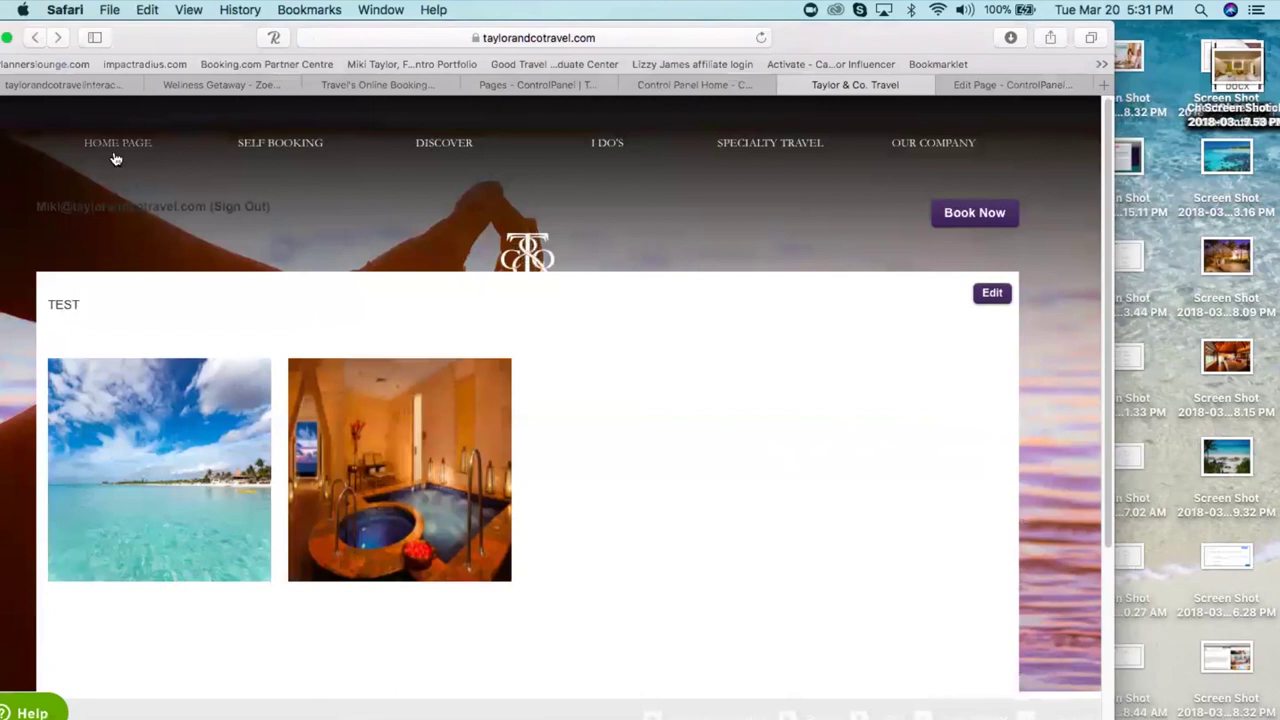
left_click(787, 85)
left_click_drag(722, 588, 730, 715)
- Make TEST bold, purple and size 20 (after first trying 14), then switch to HTML source
left_click(730, 700)
scroll(525, 472, "down", 5)
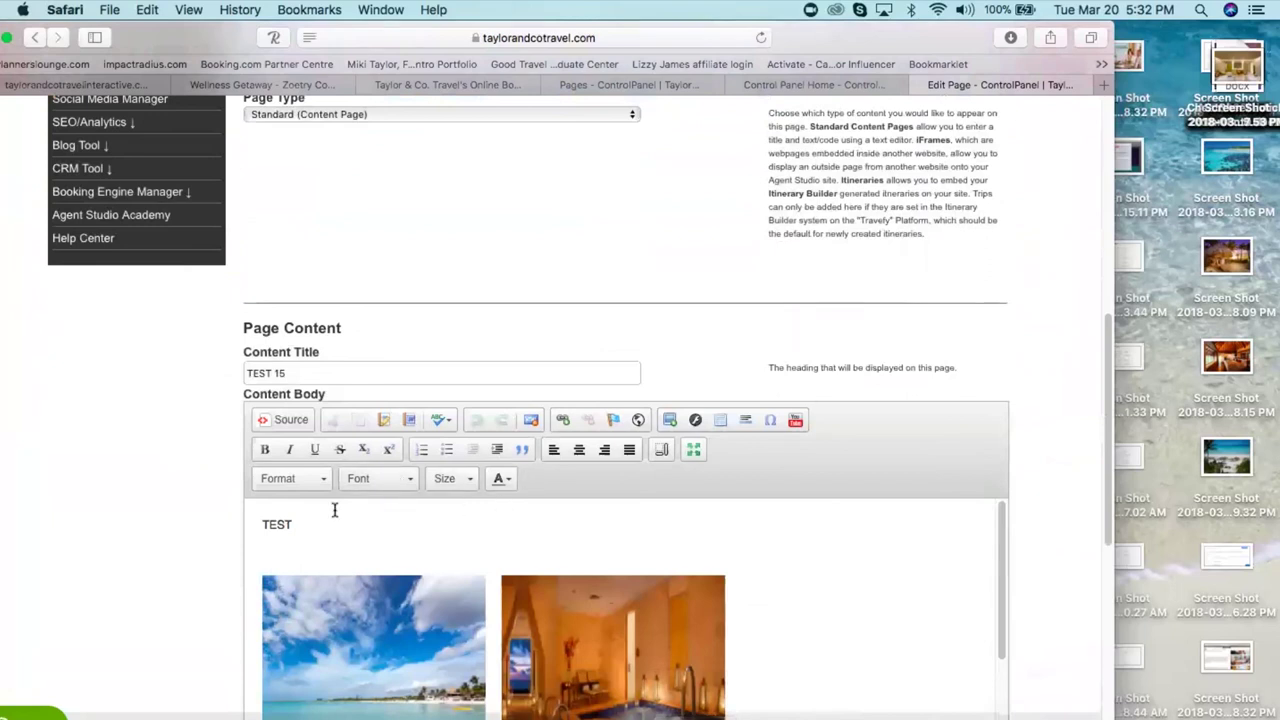
left_click_drag(296, 524, 230, 522)
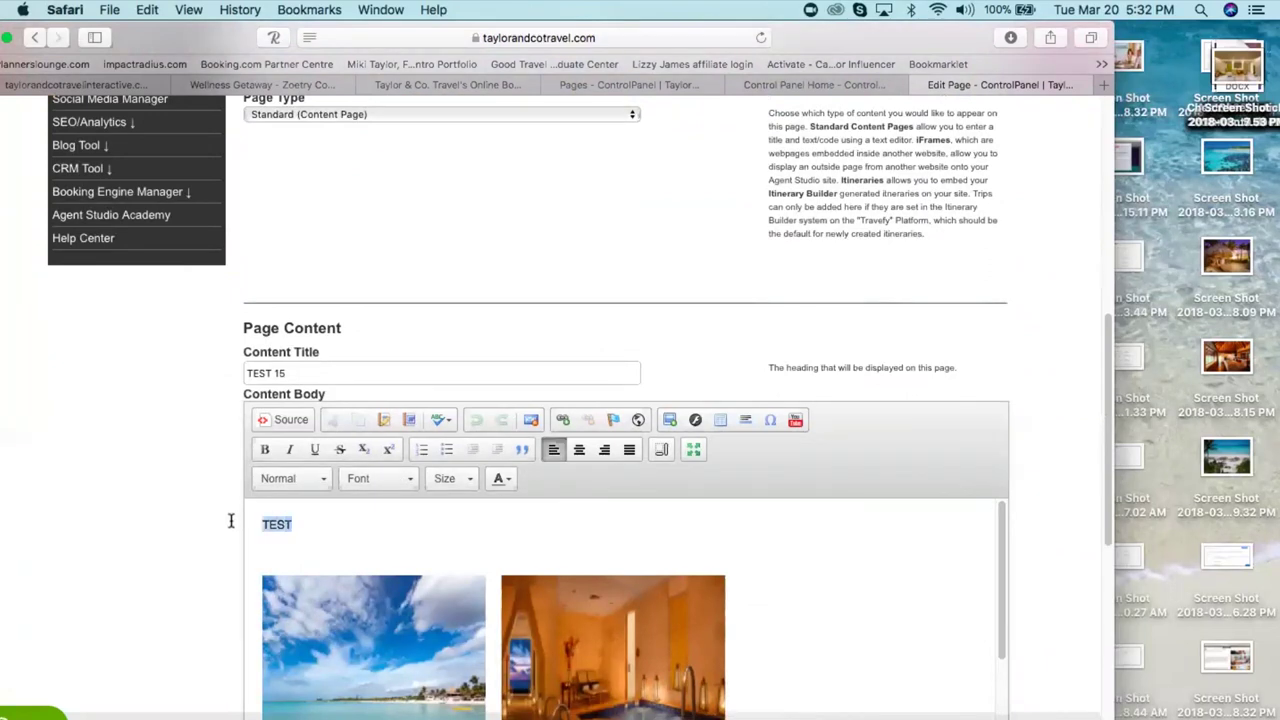
left_click(261, 452)
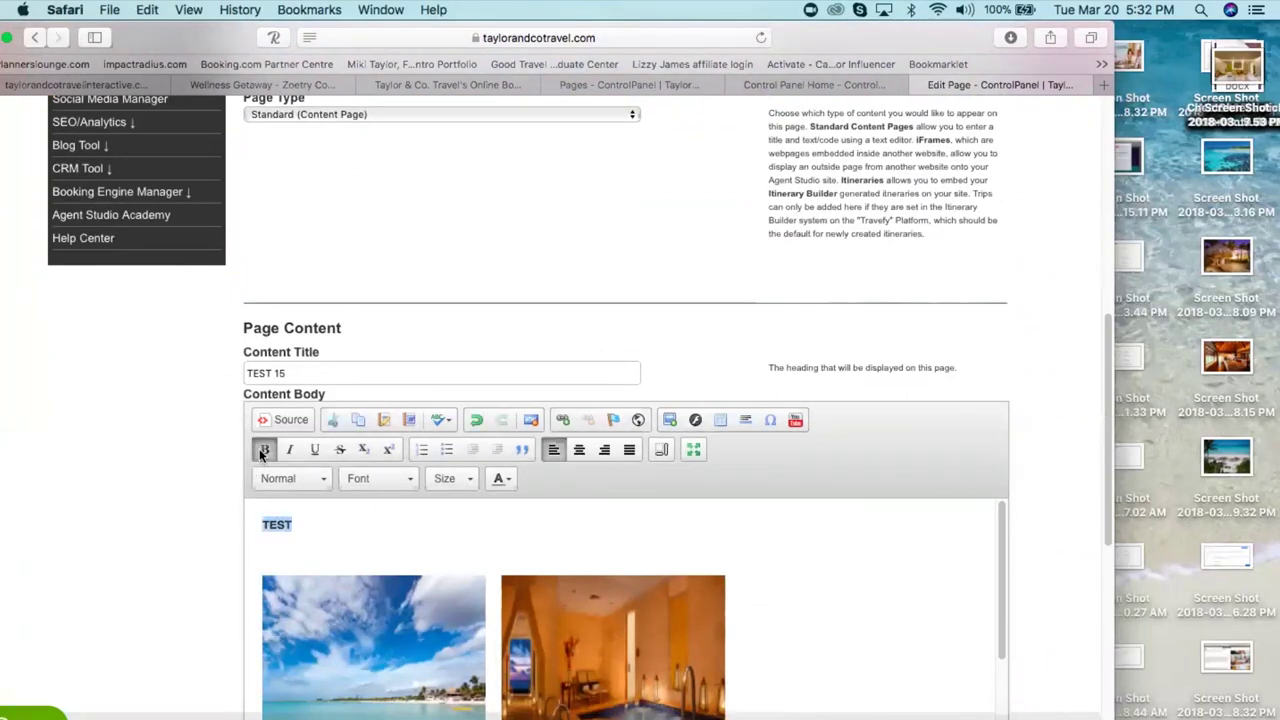
left_click(503, 479)
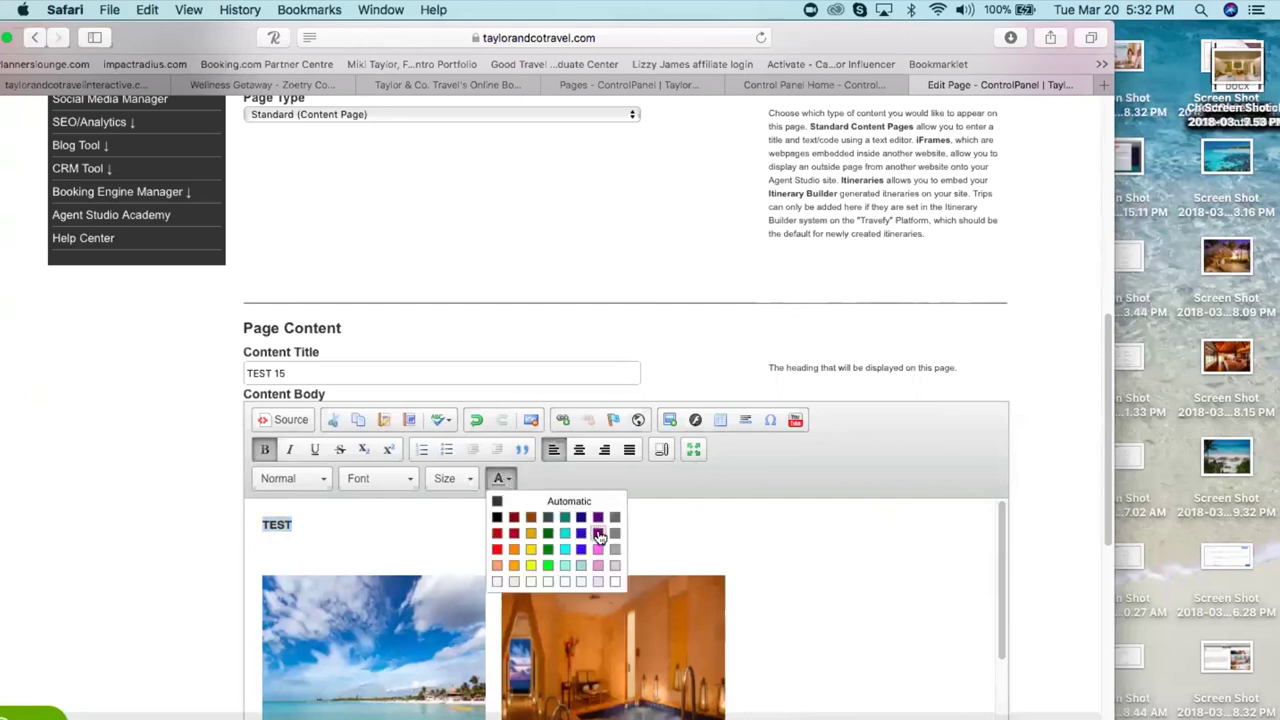
left_click(595, 530)
left_click(452, 479)
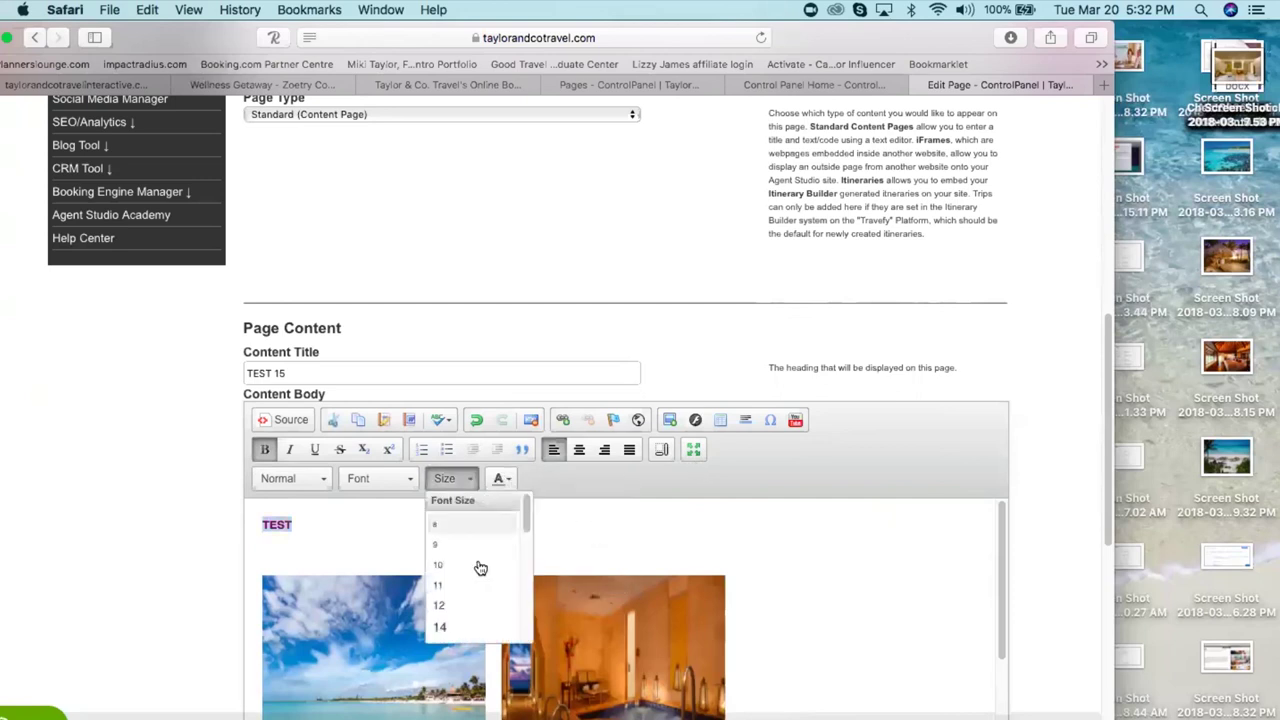
left_click(478, 628)
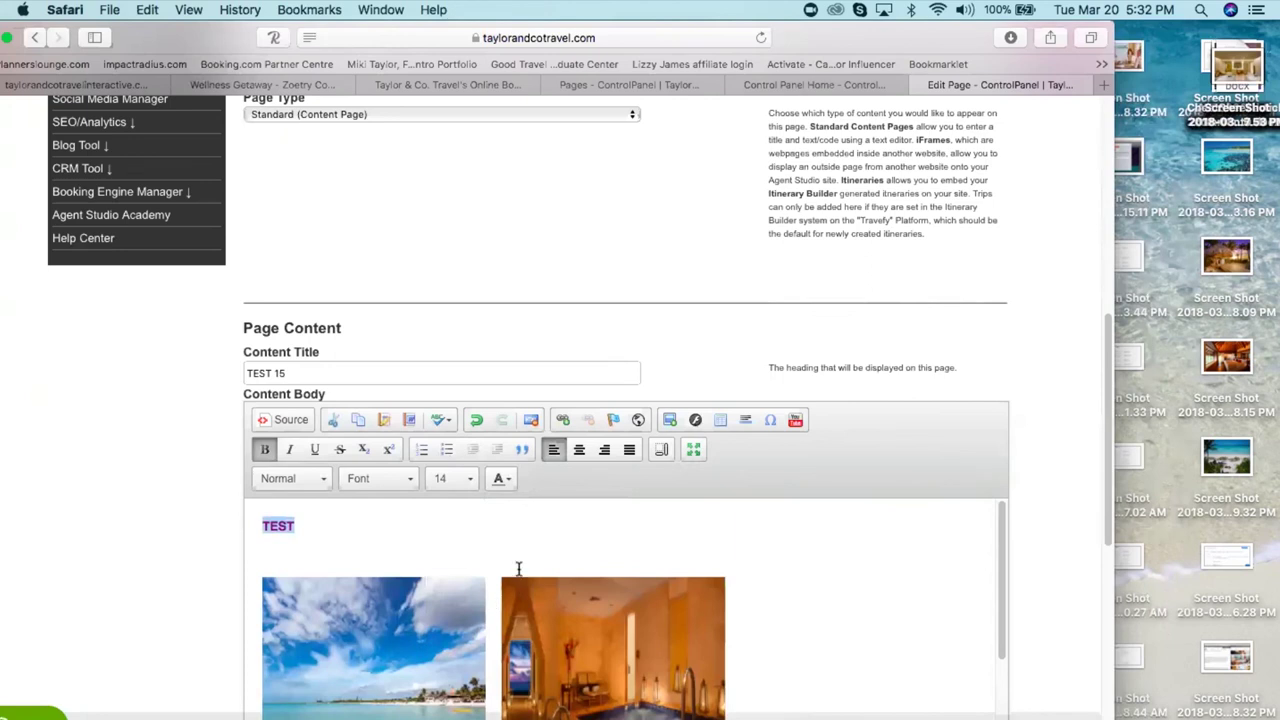
left_click(468, 479)
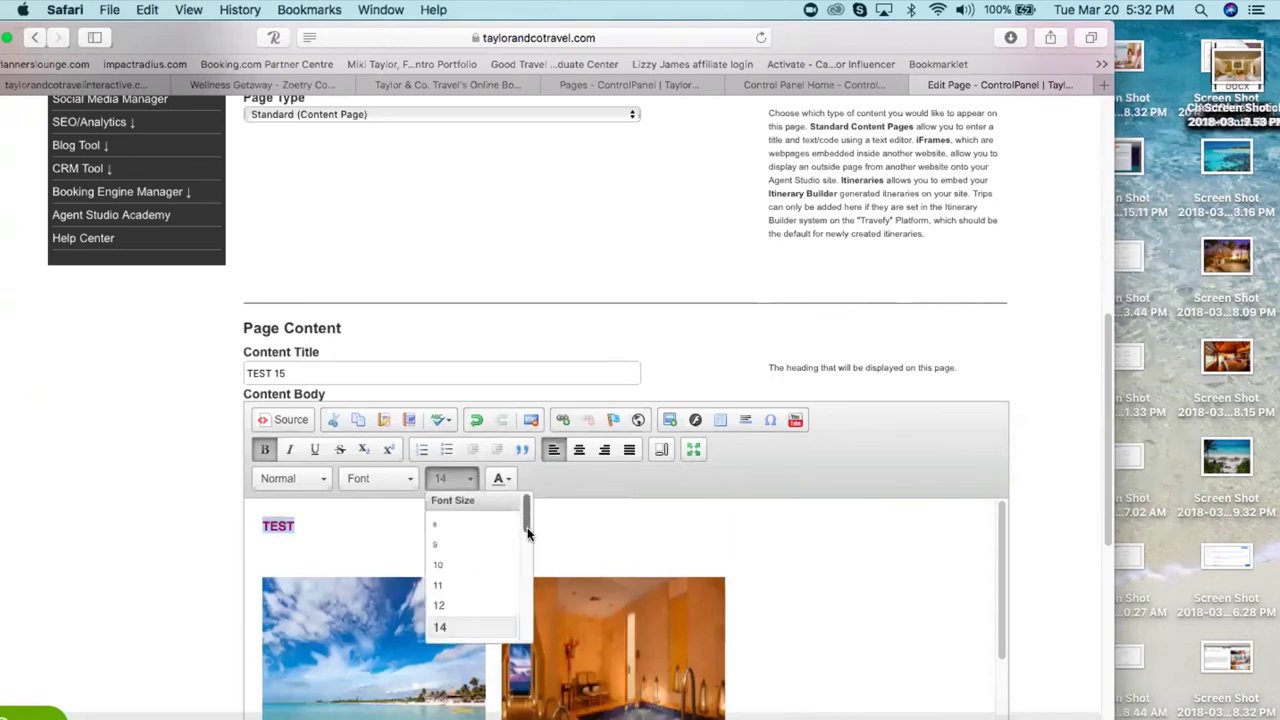
scroll(512, 552, "down", 3)
left_click(466, 607)
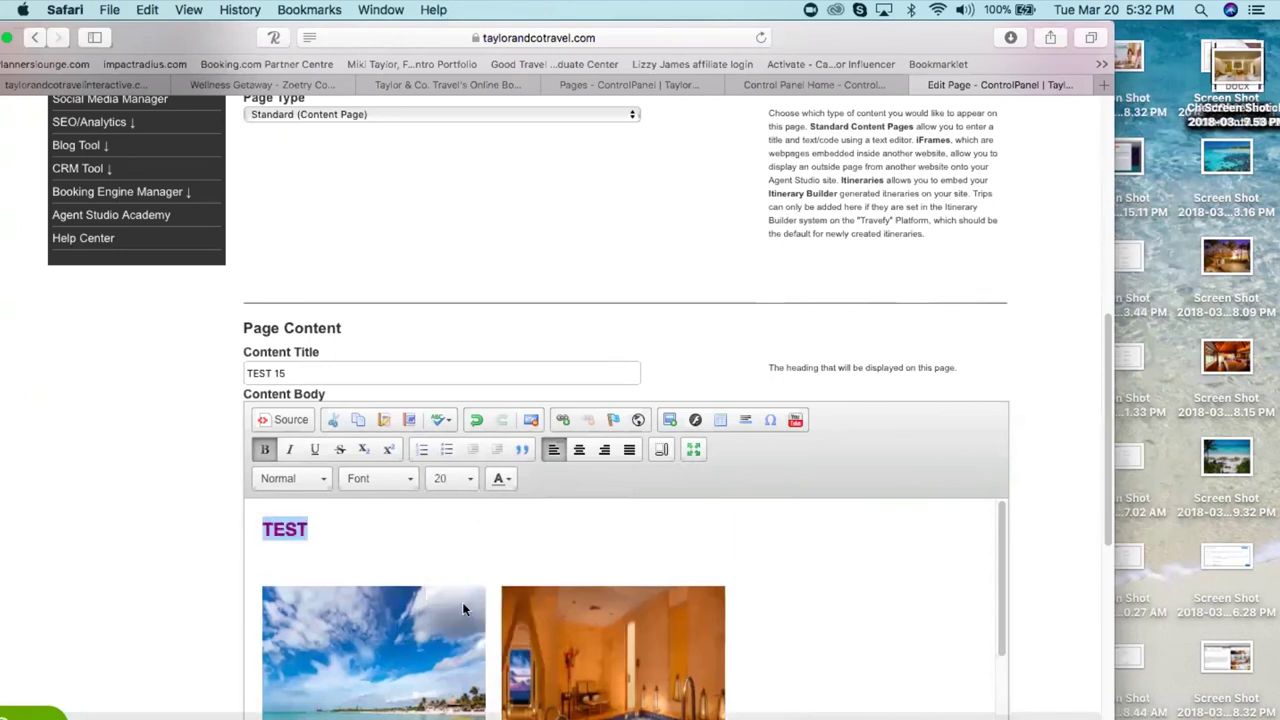
left_click(291, 421)
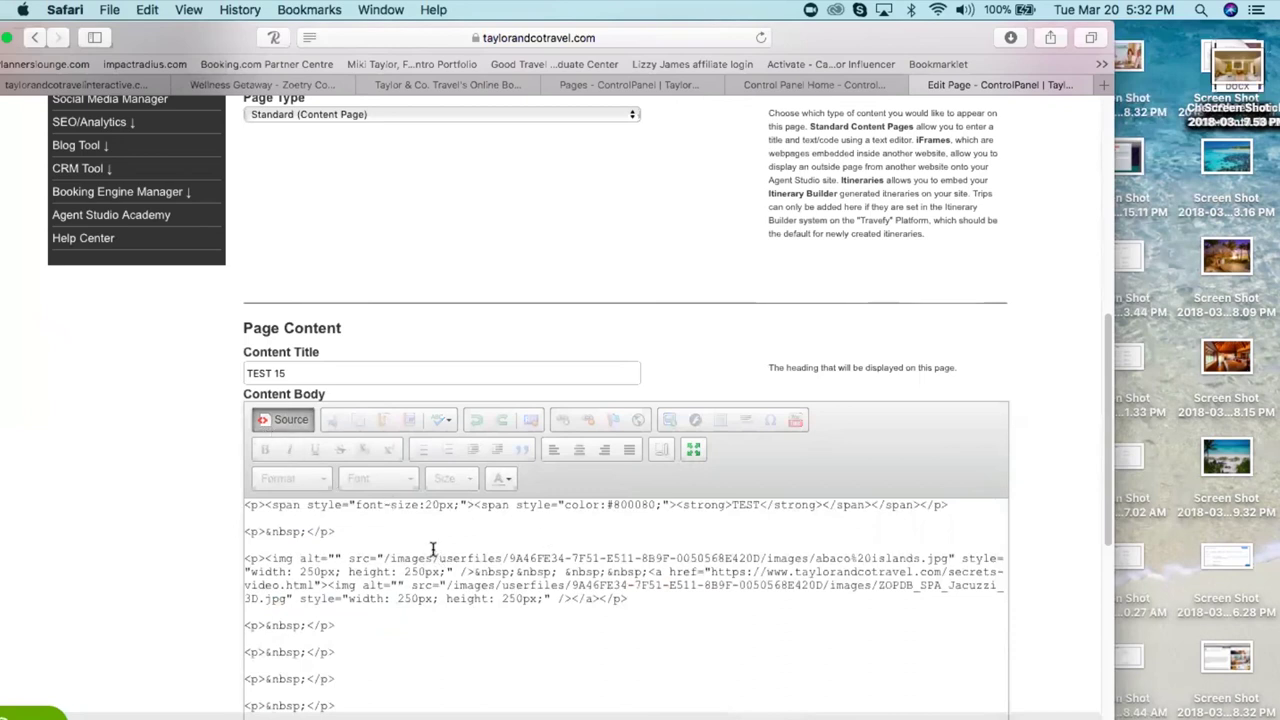
- Change the heading colour code to 2D1E50, then adjust its ending to 76, previewing each
left_click(655, 505)
key("BackSpace")
key("BackSpace")
key("BackSpace")
key("BackSpace")
key("BackSpace")
key("BackSpace")
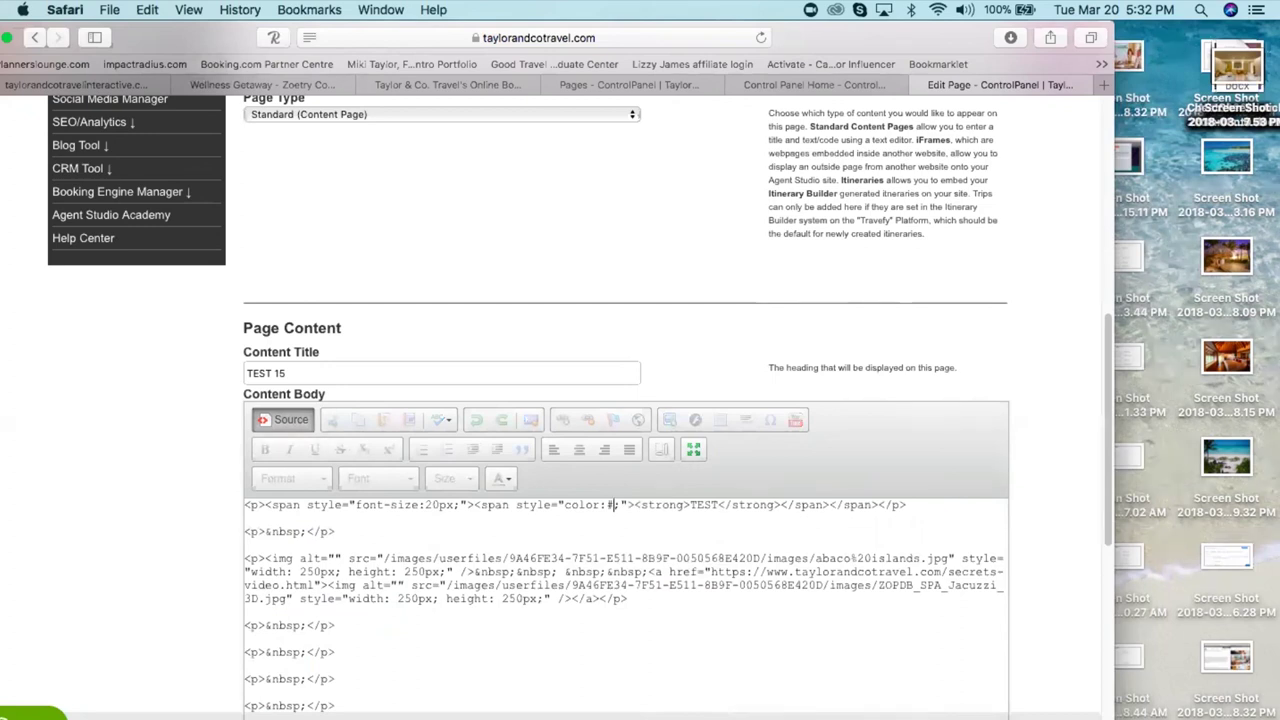
type("2")
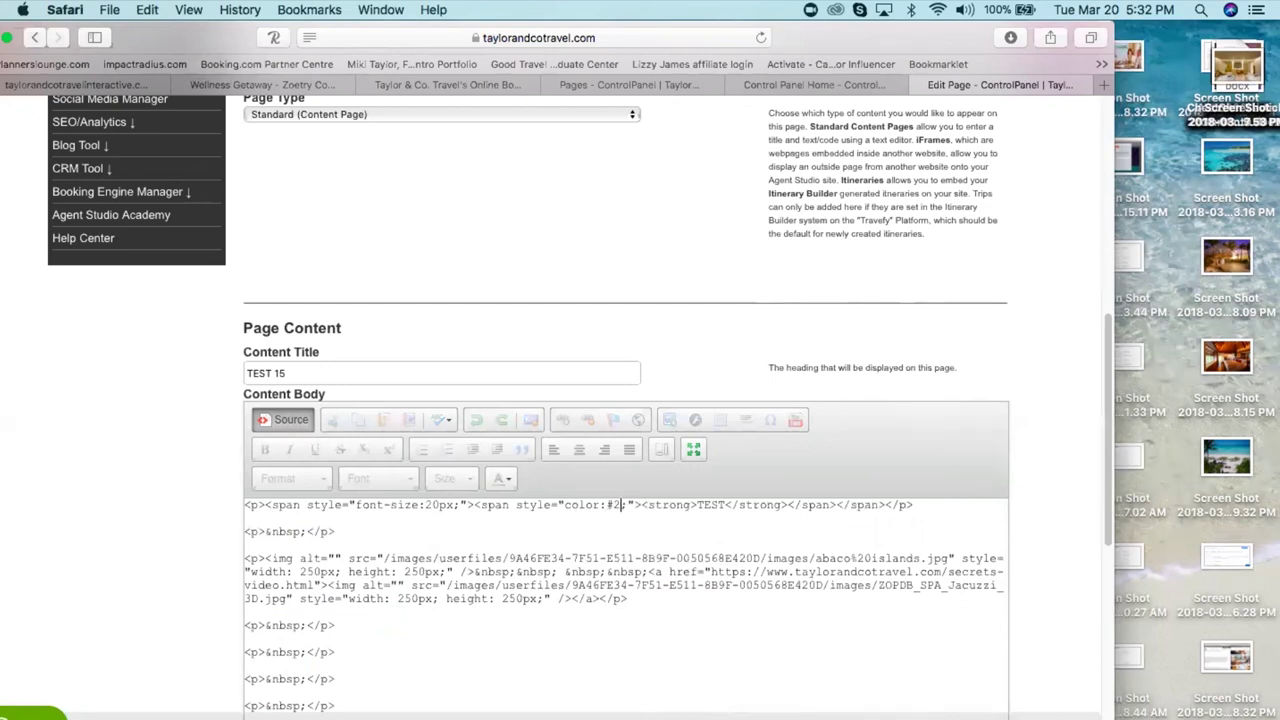
type("D1E50")
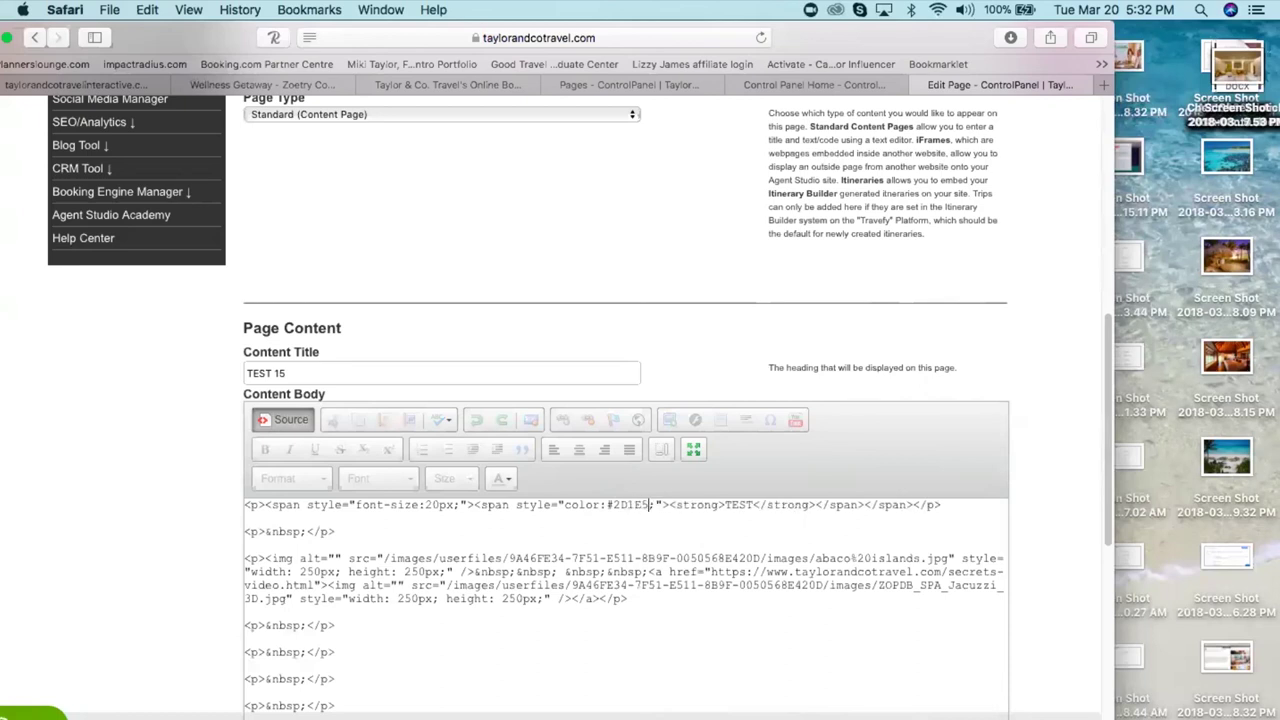
left_click(291, 419)
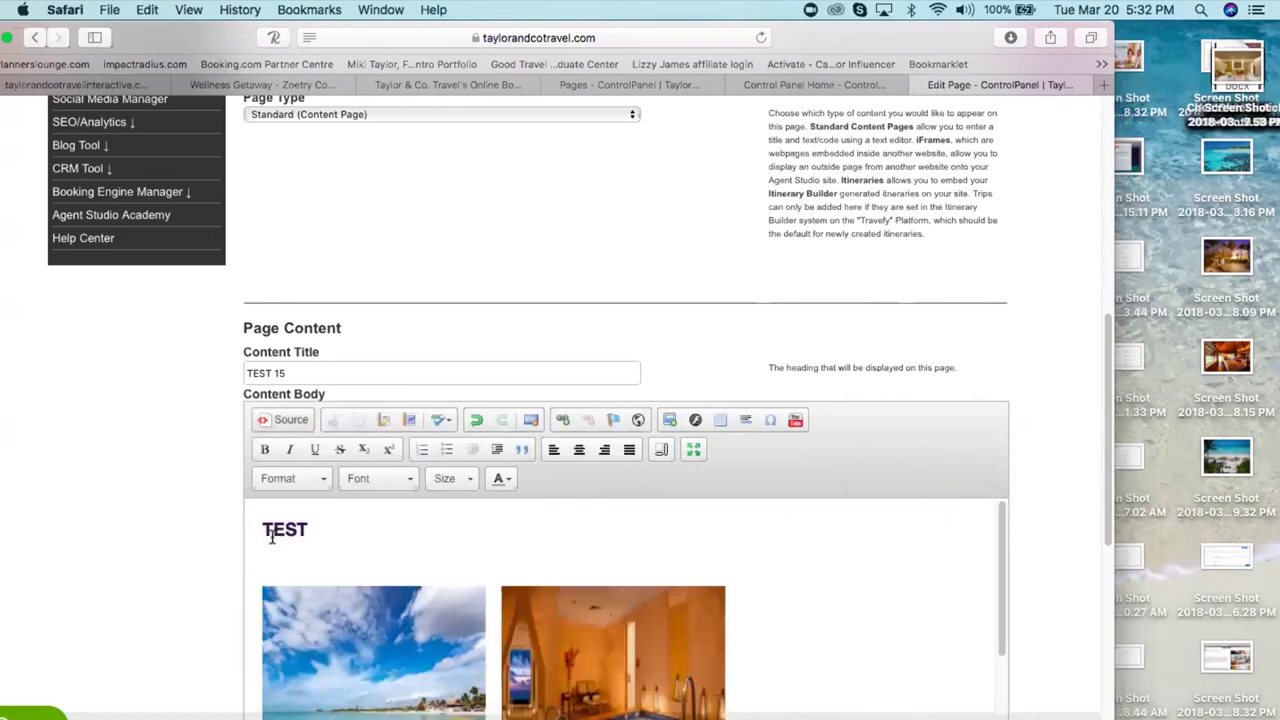
left_click(285, 420)
left_click(650, 504)
key("BackSpace")
key("BackSpace")
type("760;\"><strong>")
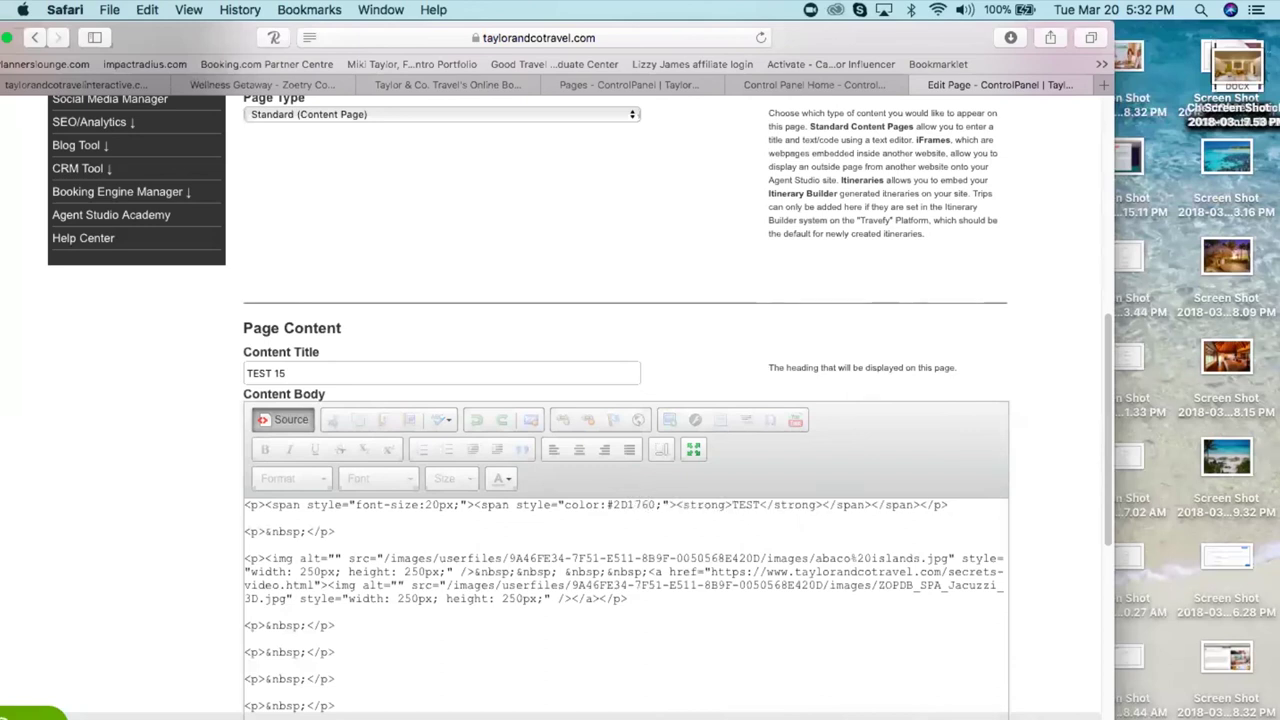
left_click(275, 418)
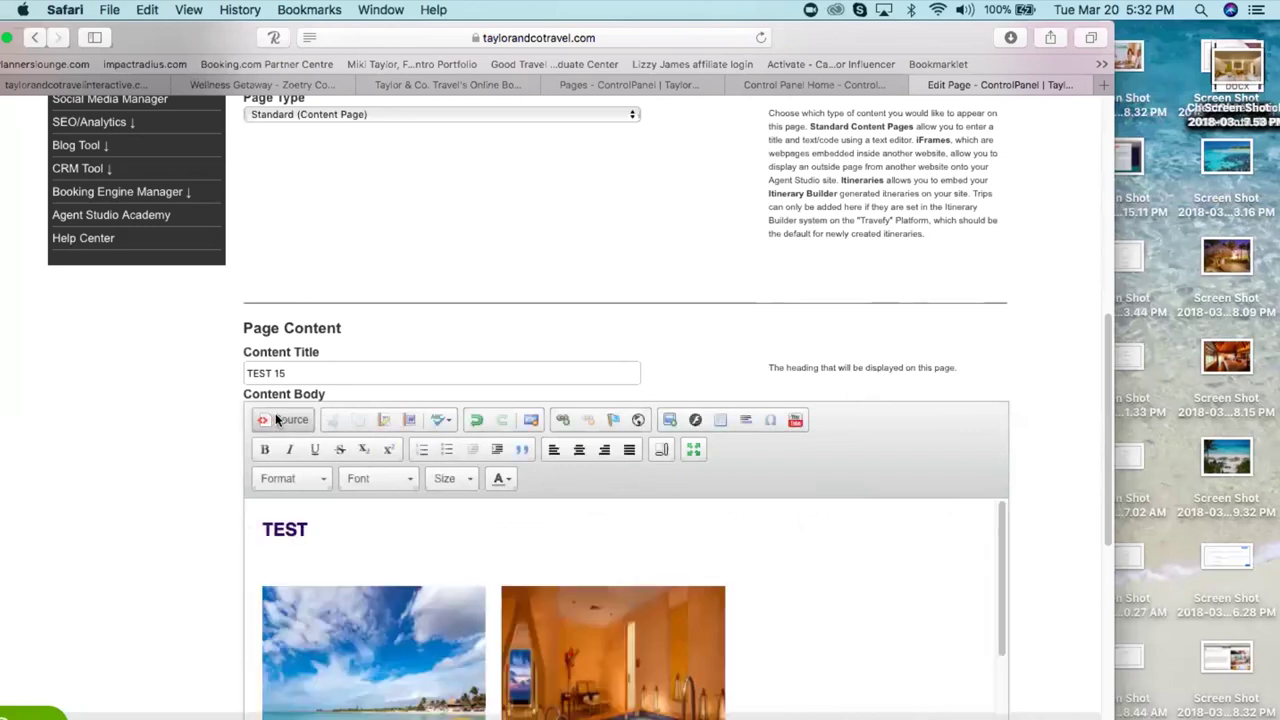
- Correct the heading colour code in the source to #268E76
left_click(276, 418)
left_click(632, 504)
key("BackSpace")
key("BackSpace")
type("68")
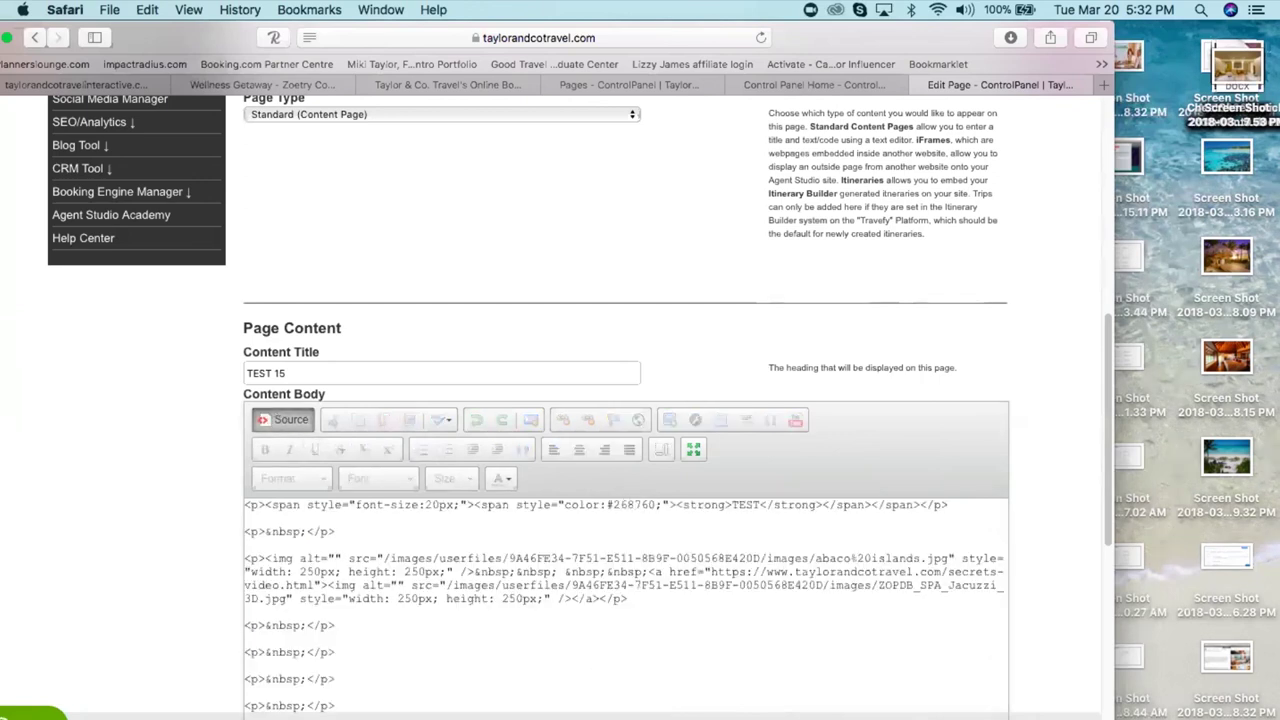
type("E")
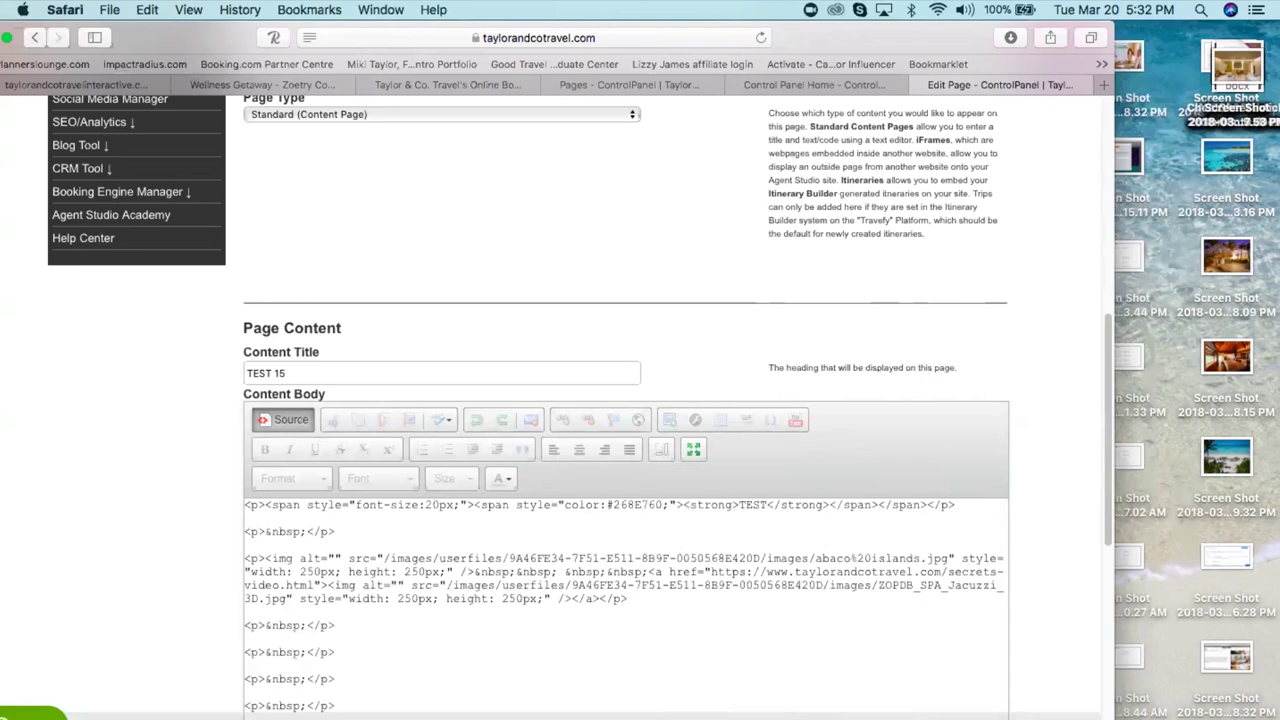
left_click(664, 505)
key("BackSpace")
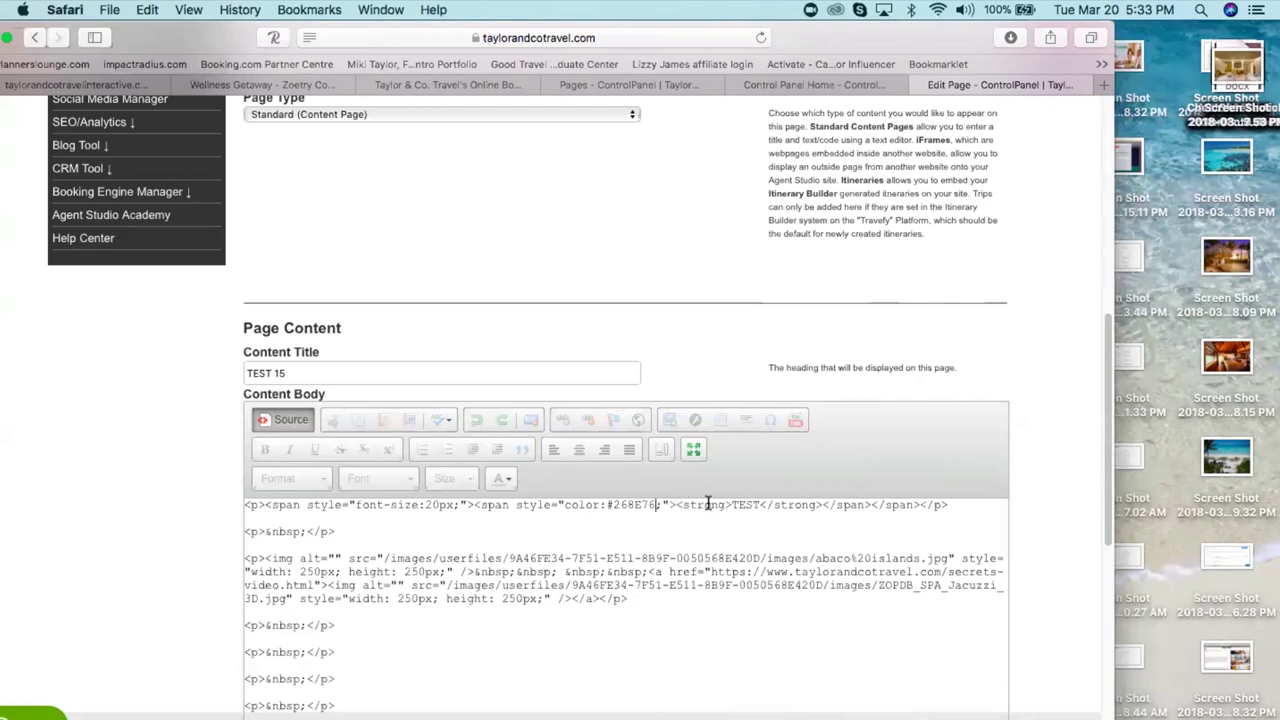
- Replace TEST with ZOETRY inside the strong tags and preview the green heading
left_click(759, 505)
key("BackSpace")
key("BackSpace")
key("BackSpace")
key("BackSpace")
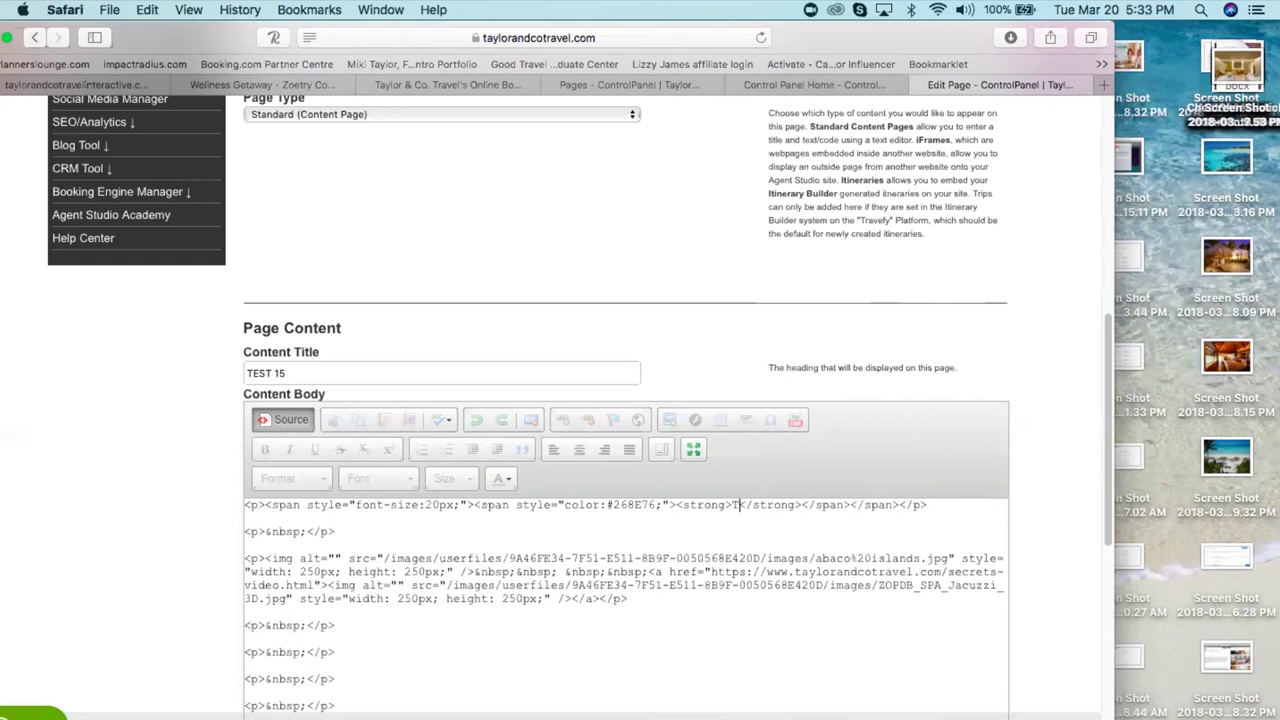
type("ZOETRY")
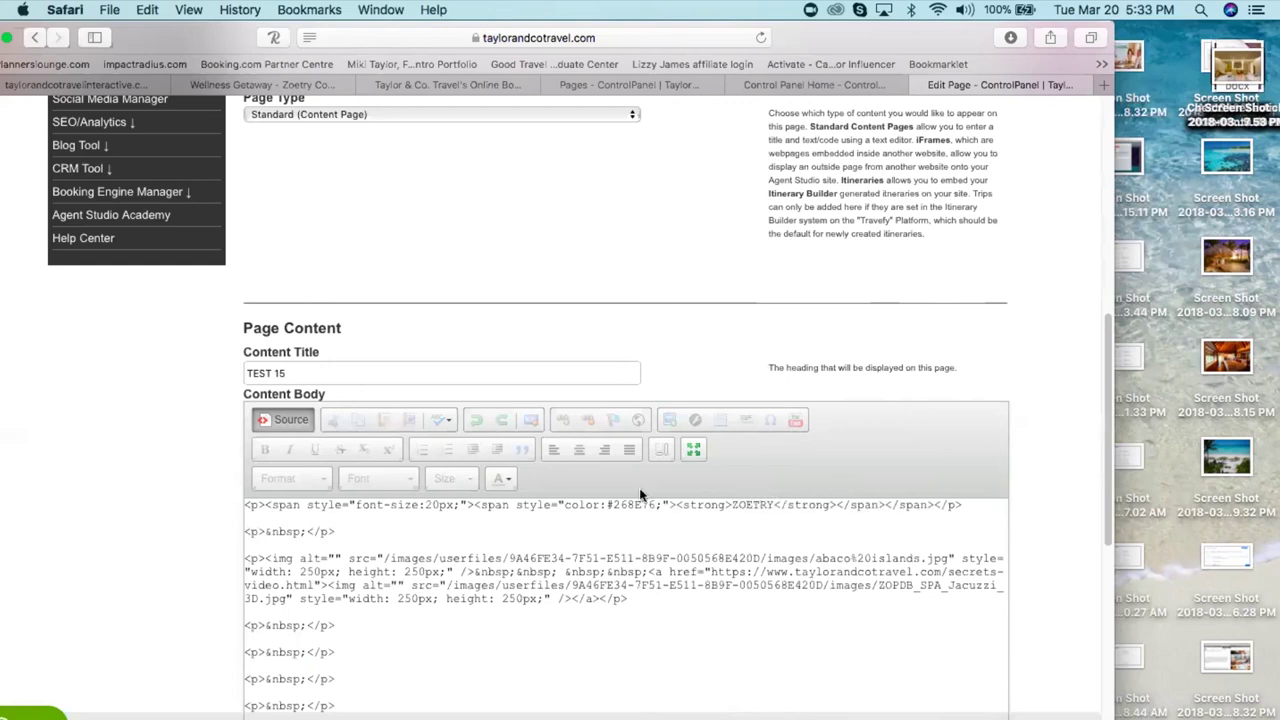
left_click(287, 419)
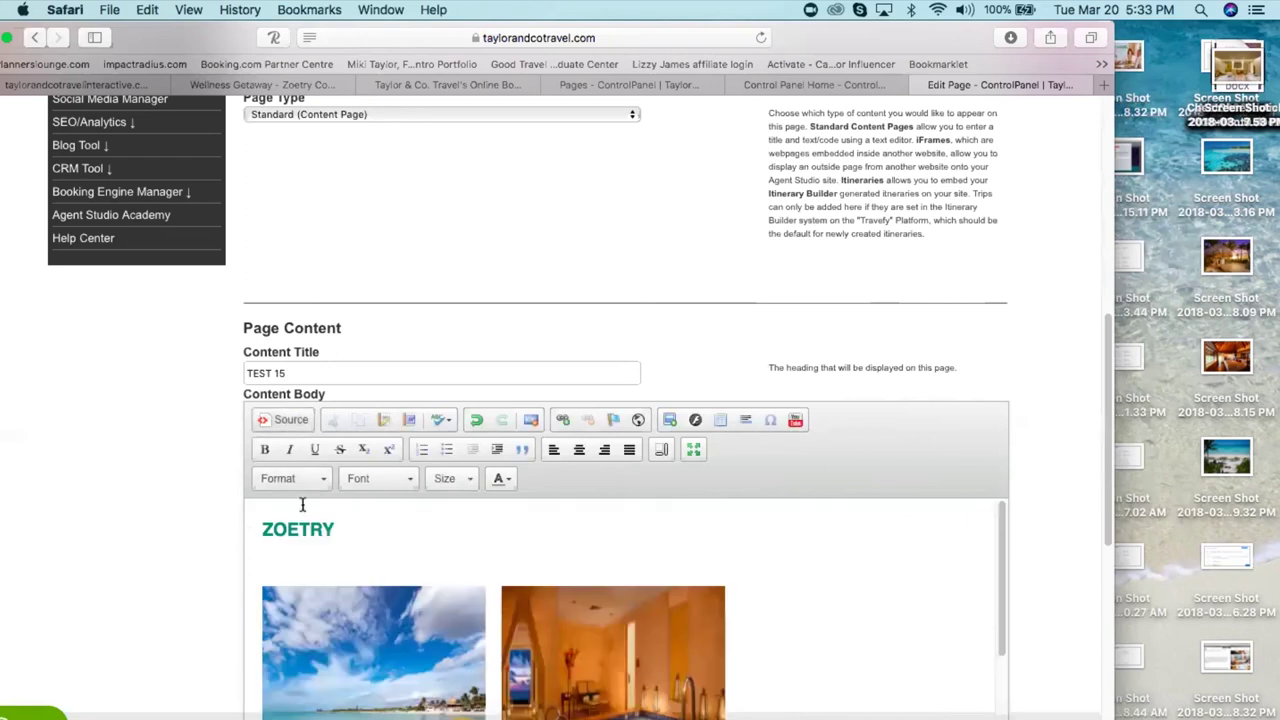
left_click(289, 419)
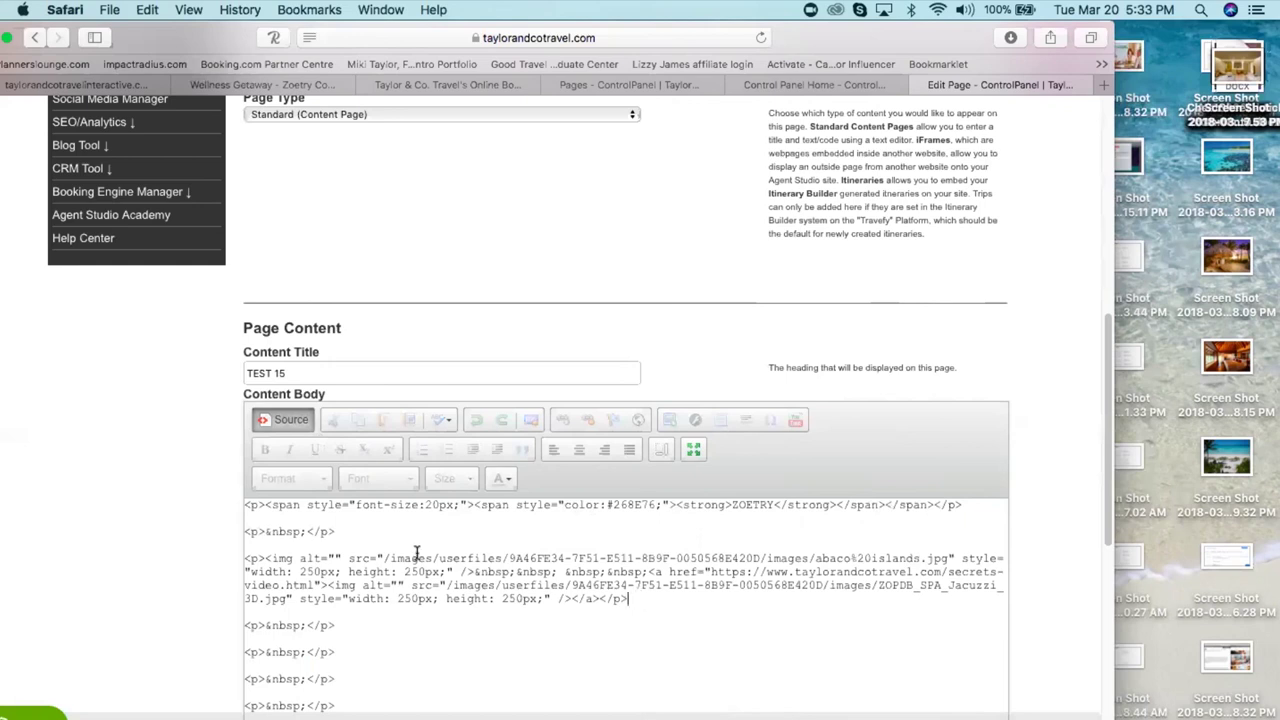
- Leave Source view and scroll to review the ZOETRY heading above both 250×250 photos
left_click(285, 419)
left_click_drag(1105, 538, 1107, 695)
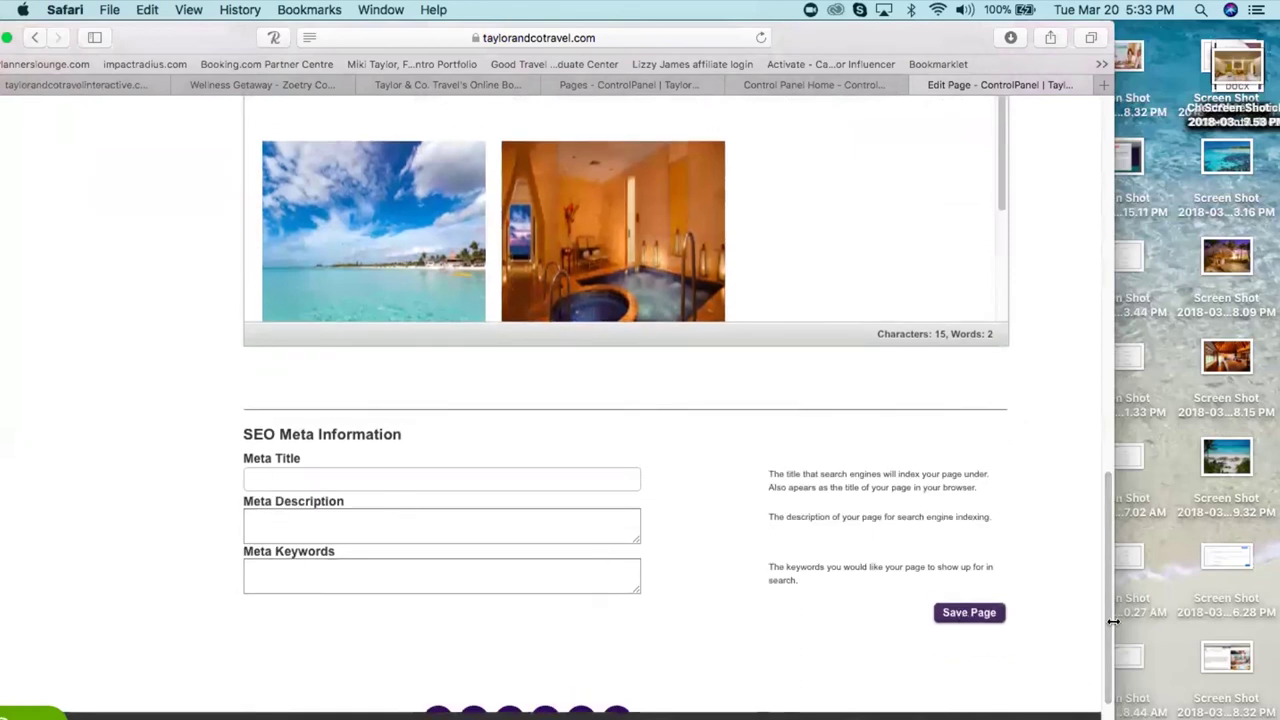
left_click_drag(1110, 652, 1057, 271)
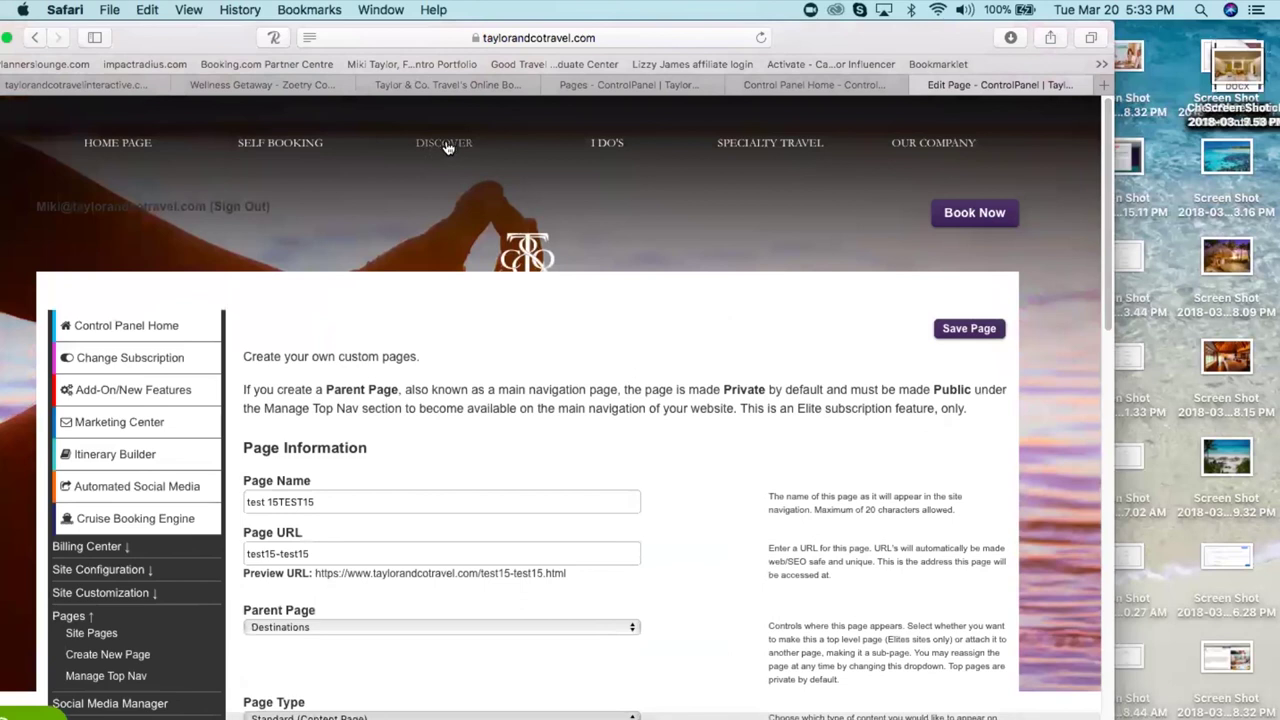